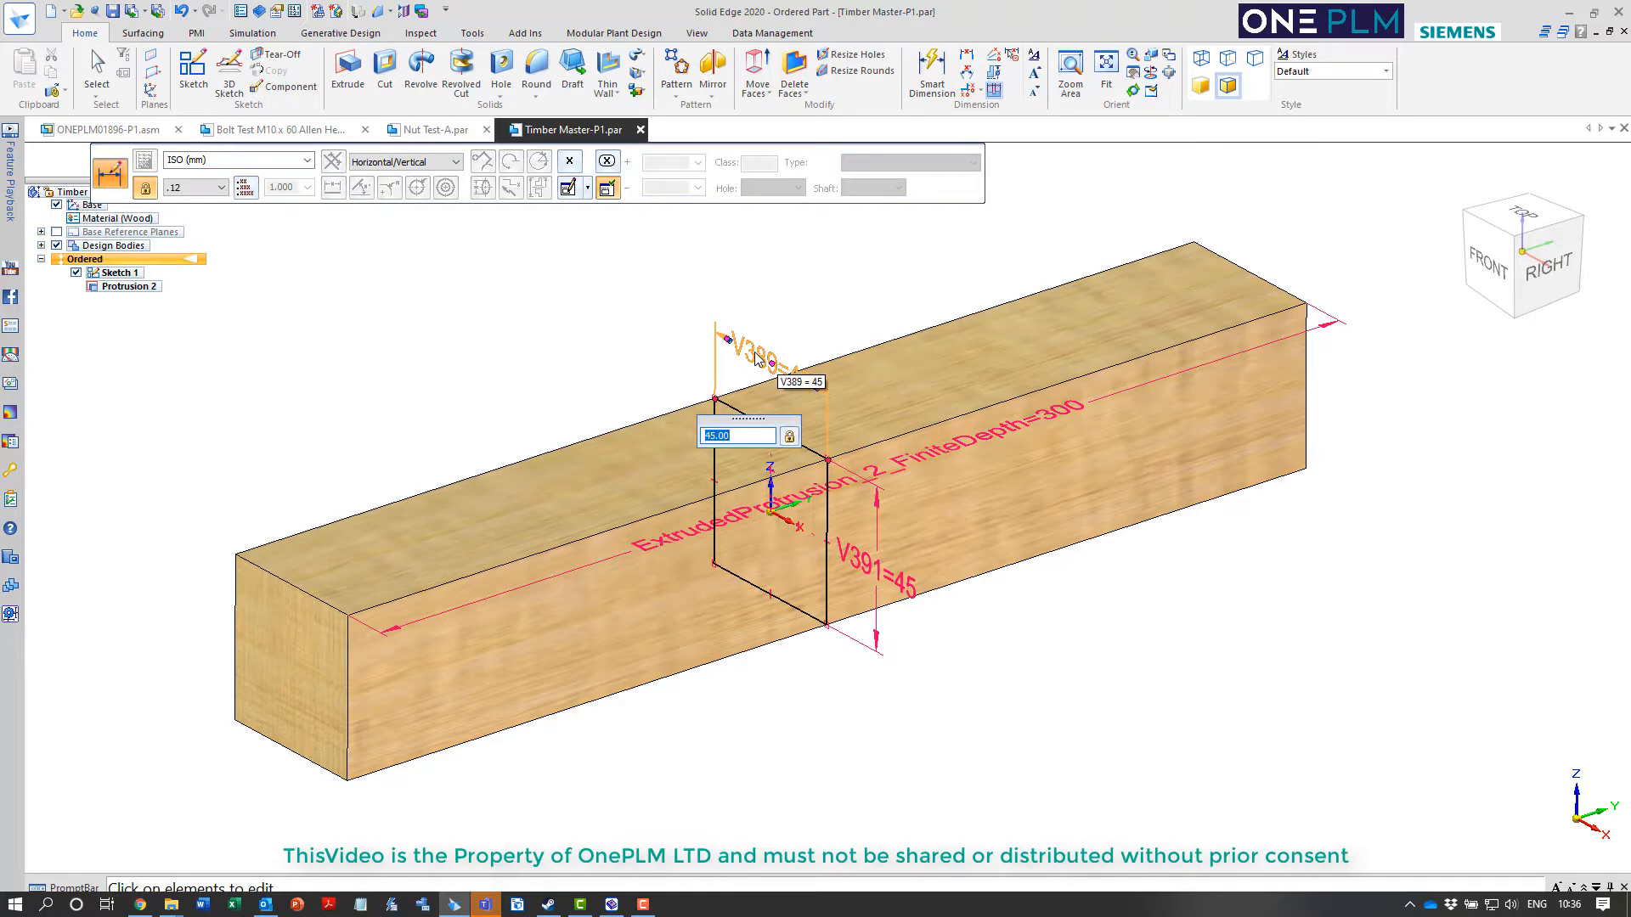
Rename the timber profile's V389 dimension as Width
key(Return)
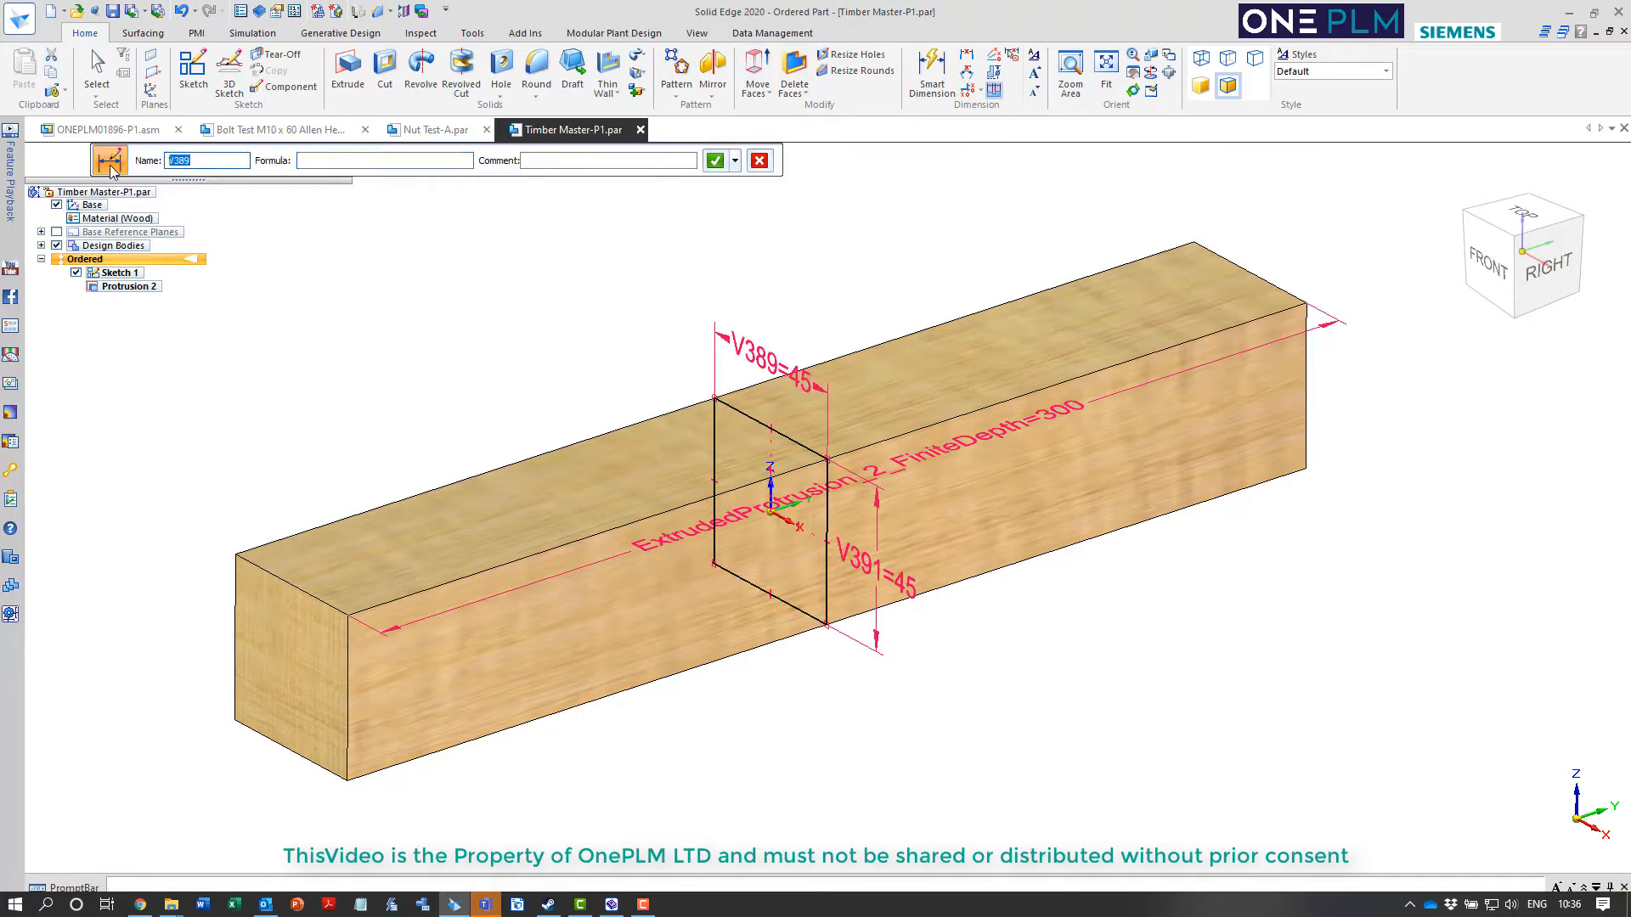
text(Width)
click(714, 160)
key(Escape)
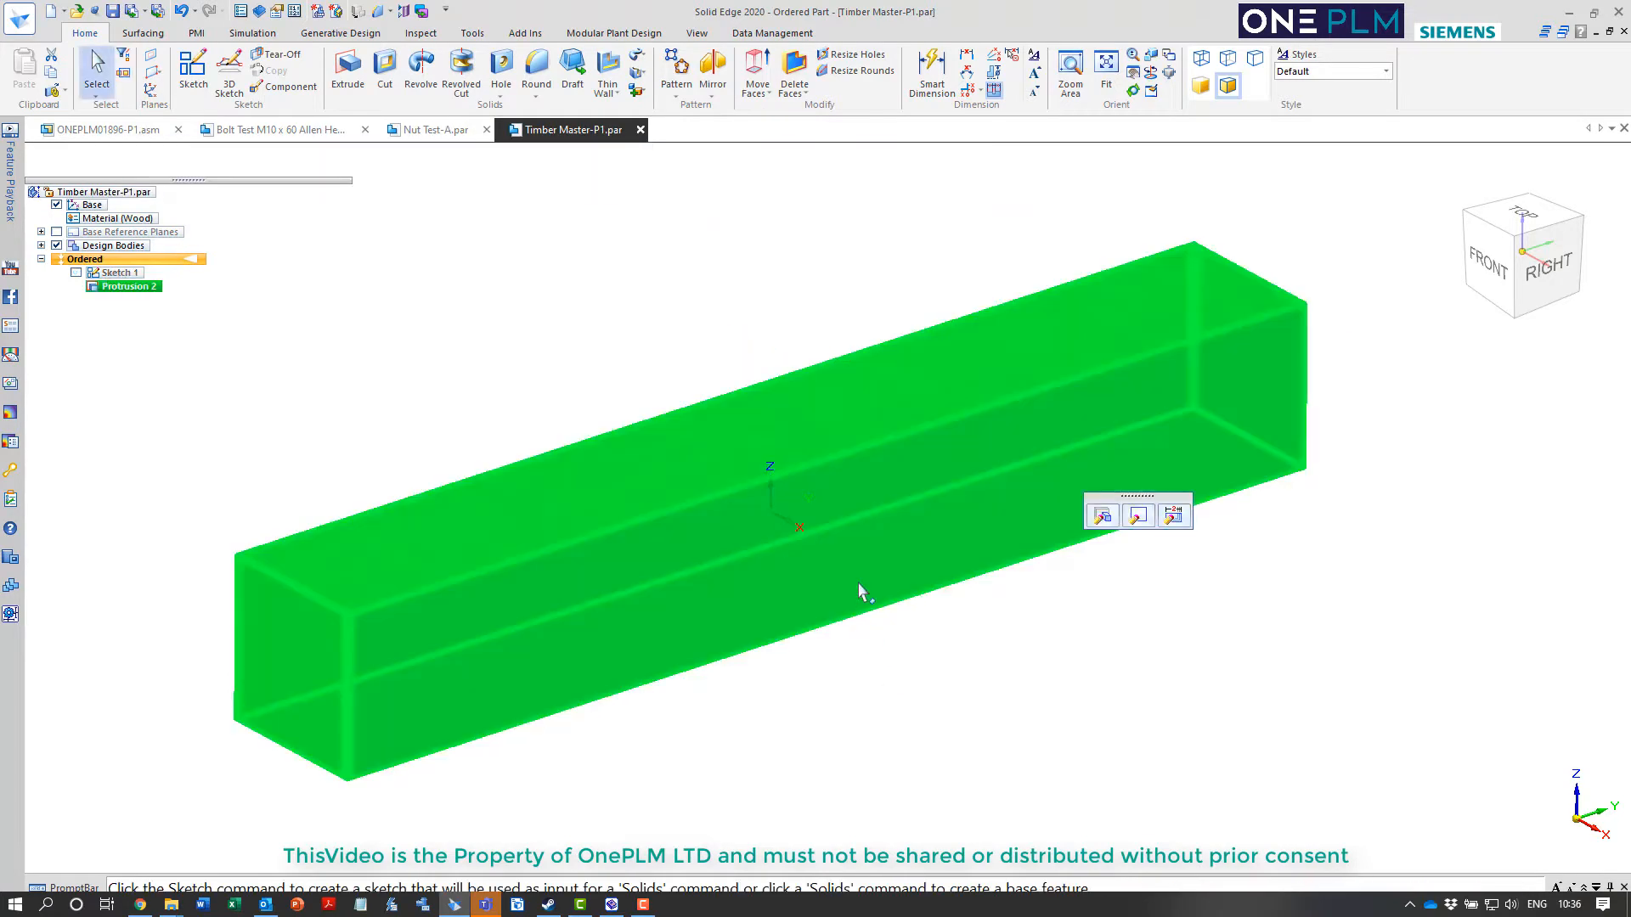
Reopen the protrusion's dimensions and rename the profile's V391 dimension as Height
click(1173, 513)
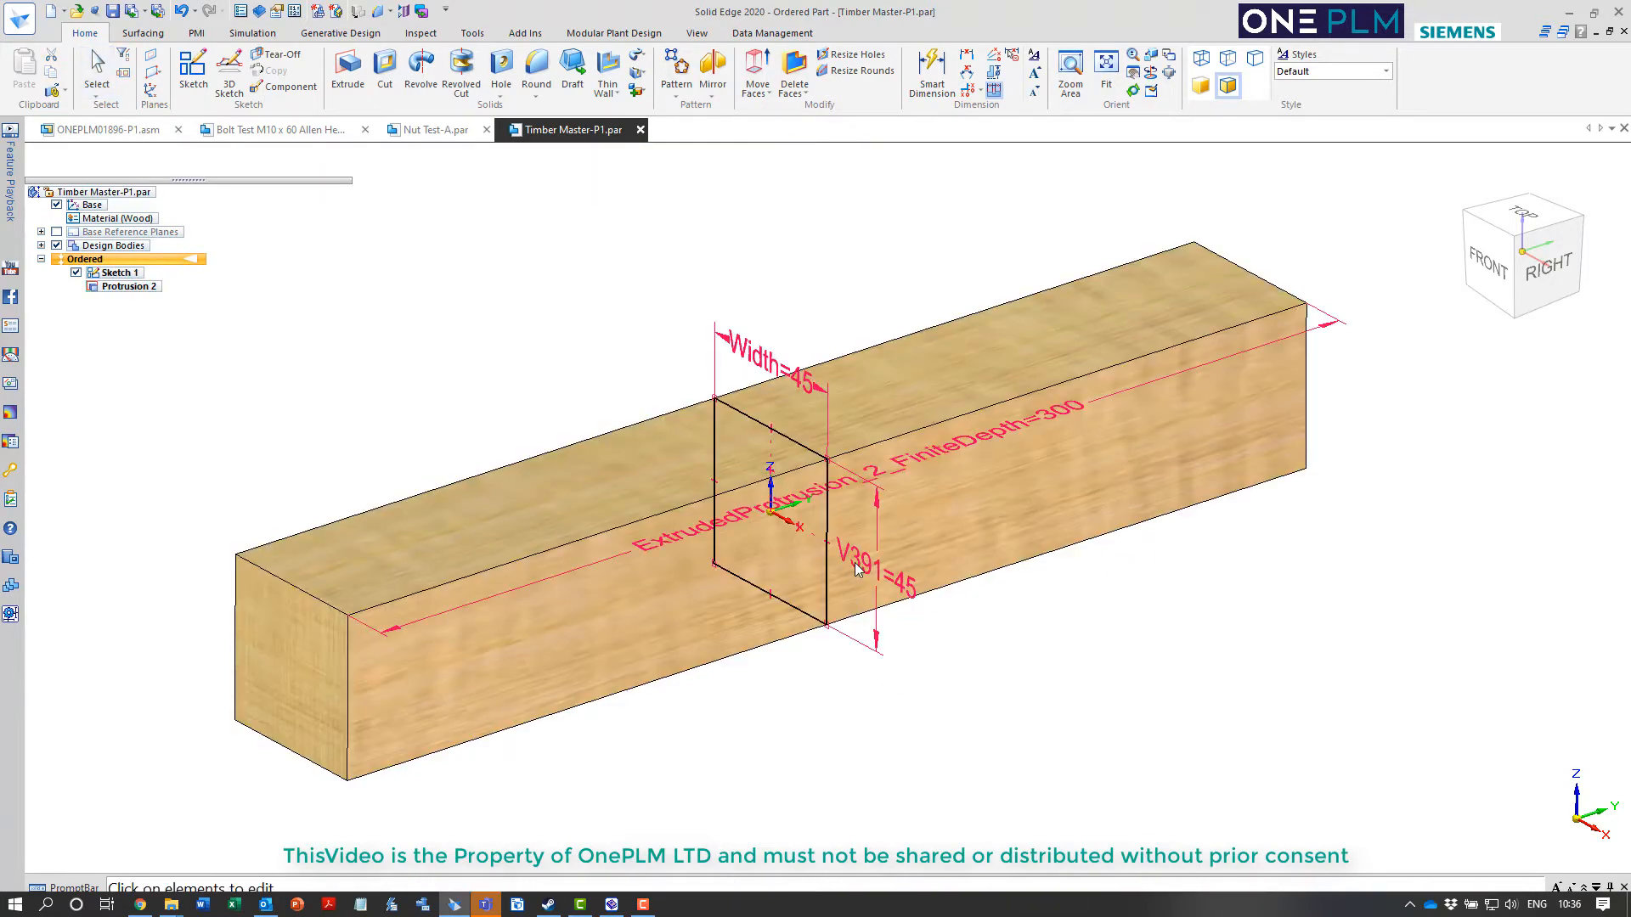
double_click(858, 566)
double_click(208, 161)
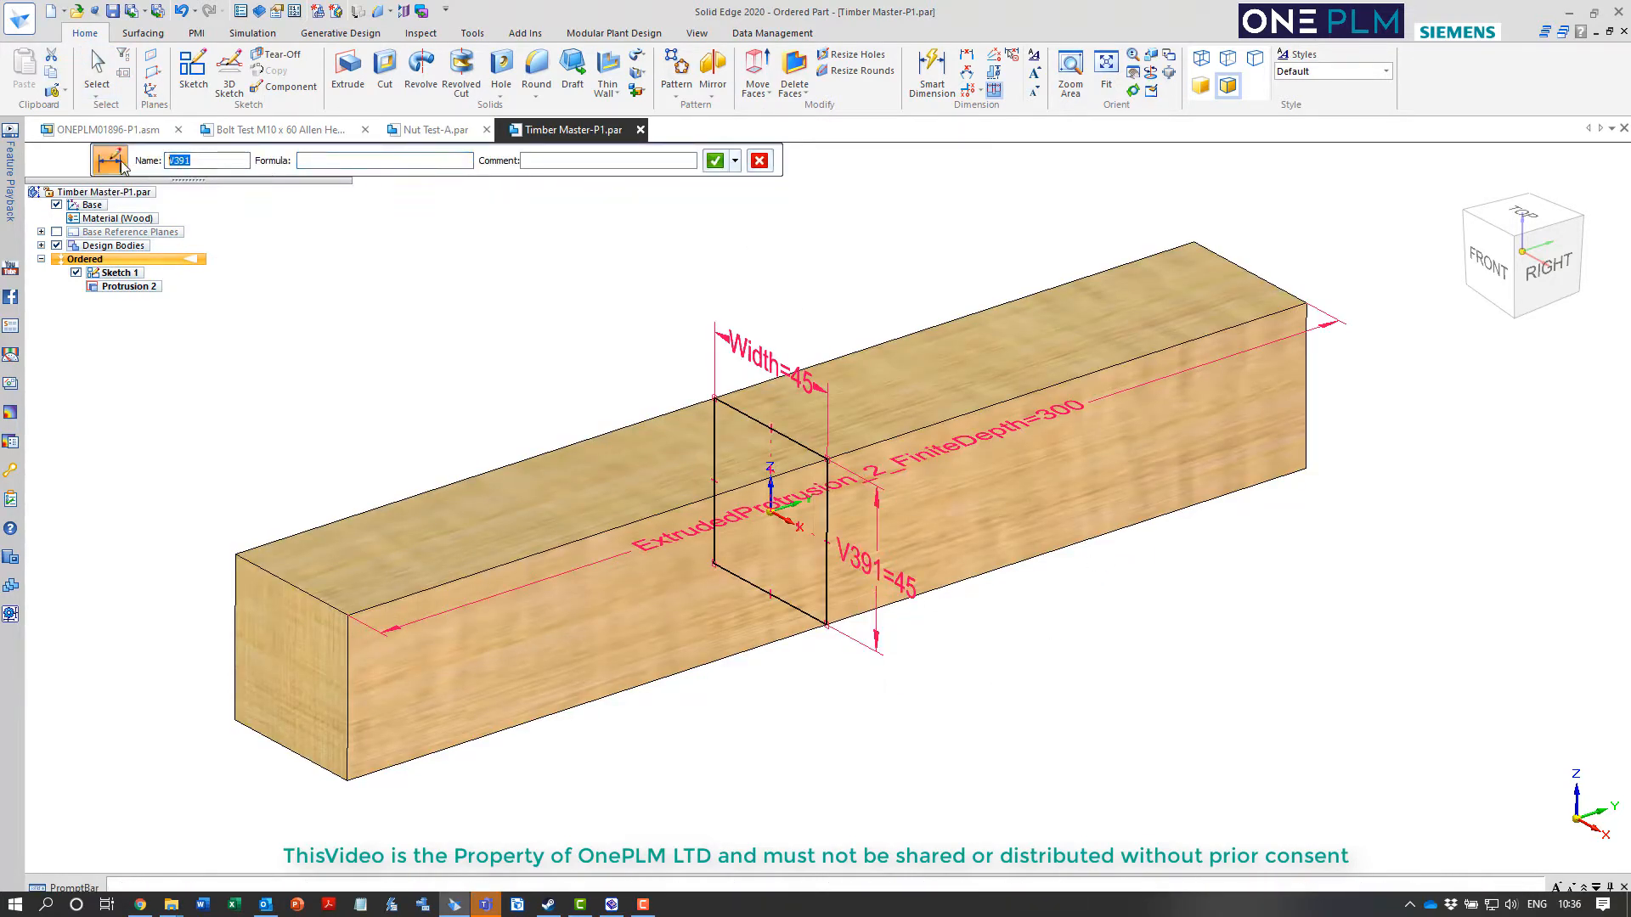
text(Height)
click(715, 161)
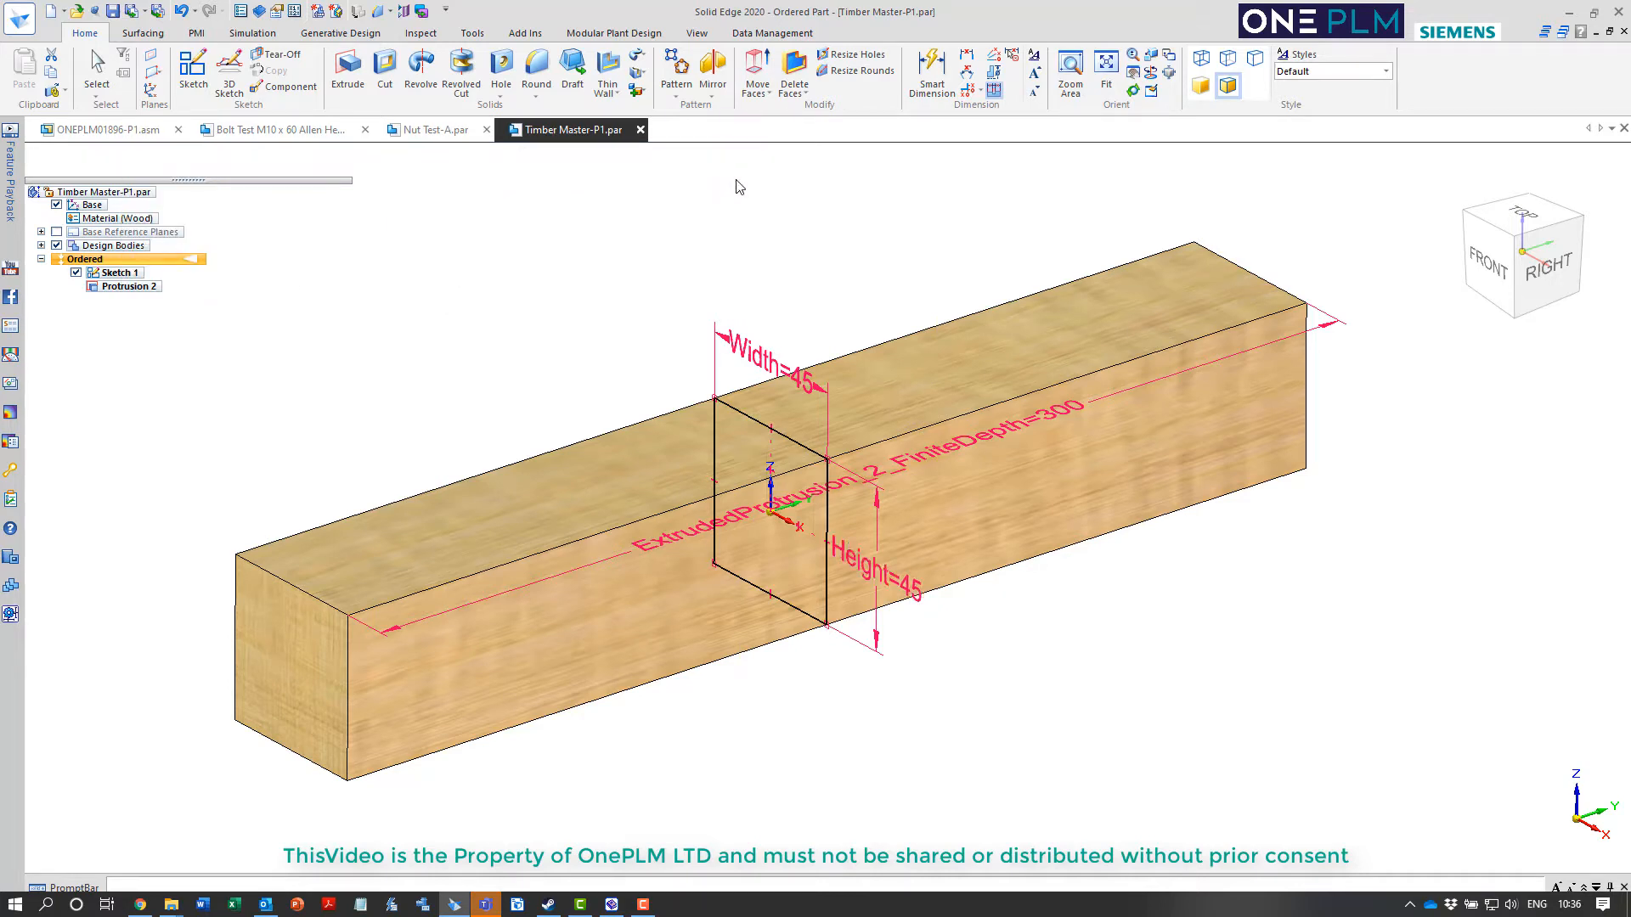
click(820, 230)
key(Escape)
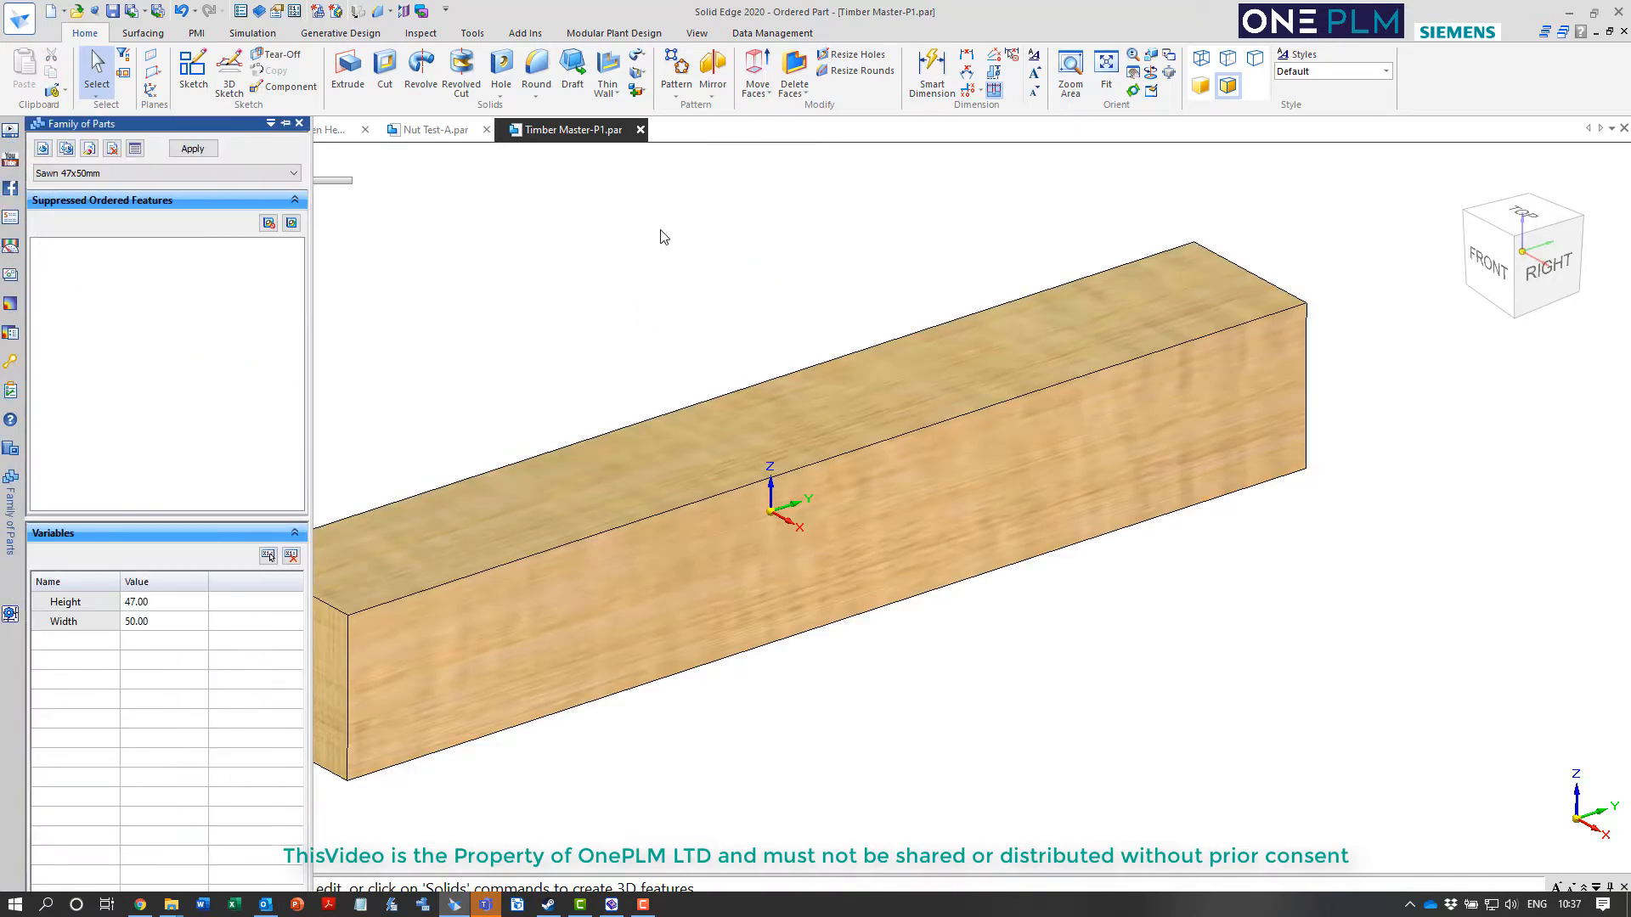
Apply the family member Finished 45x145 mm to the timber block
click(147, 175)
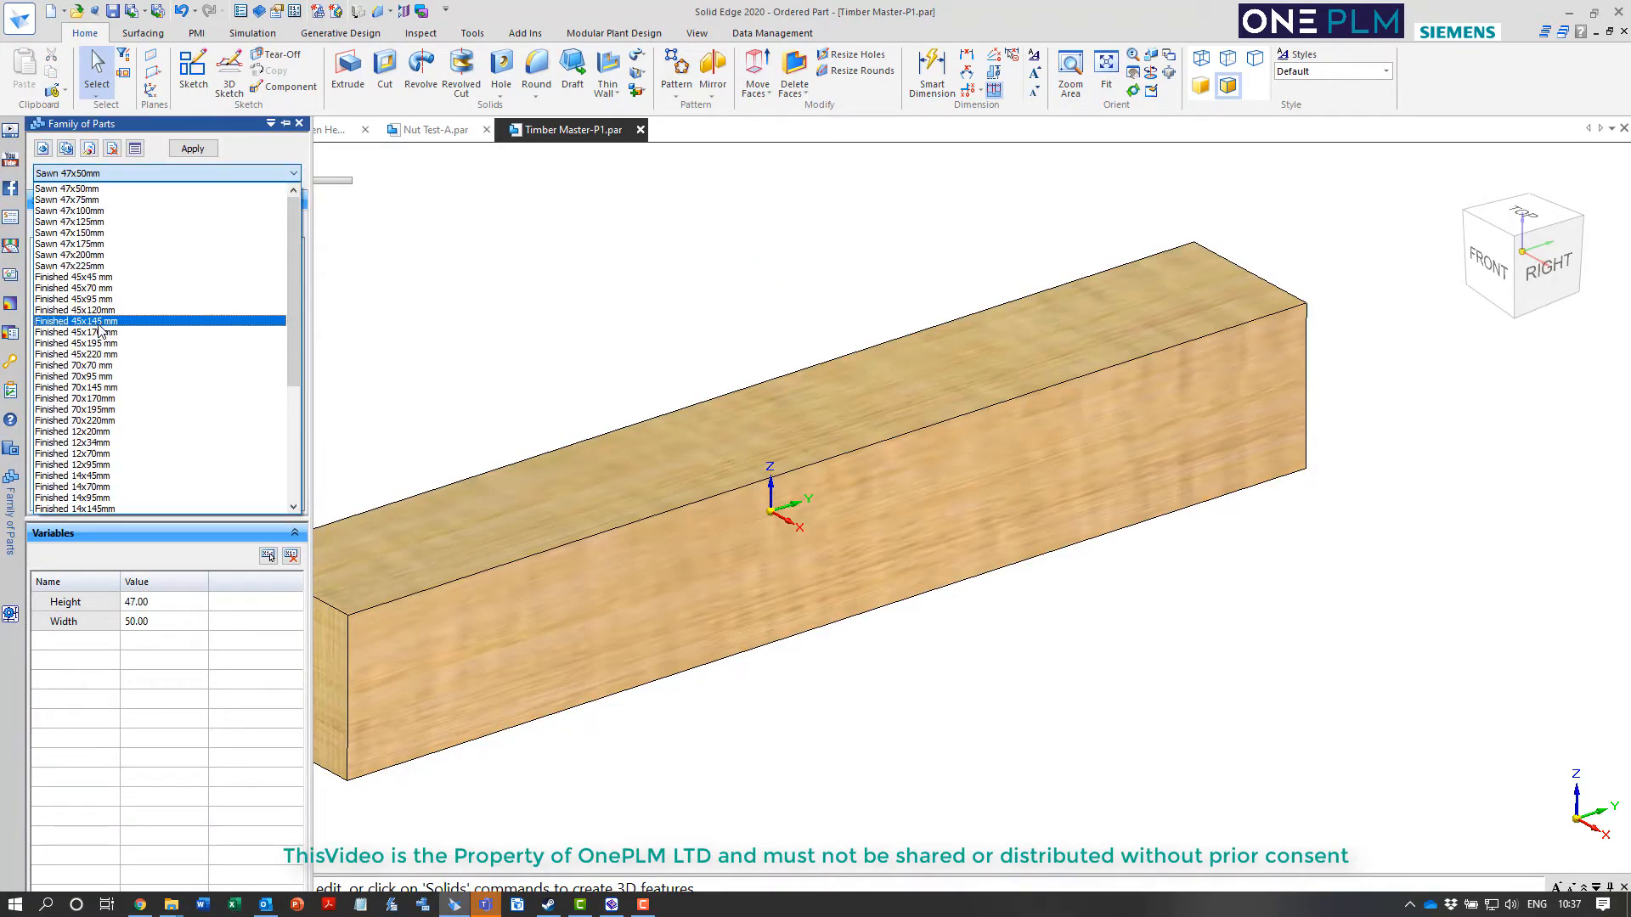
click(99, 322)
click(203, 150)
scroll(777, 344, down, 2)
scroll(811, 384, down, 2)
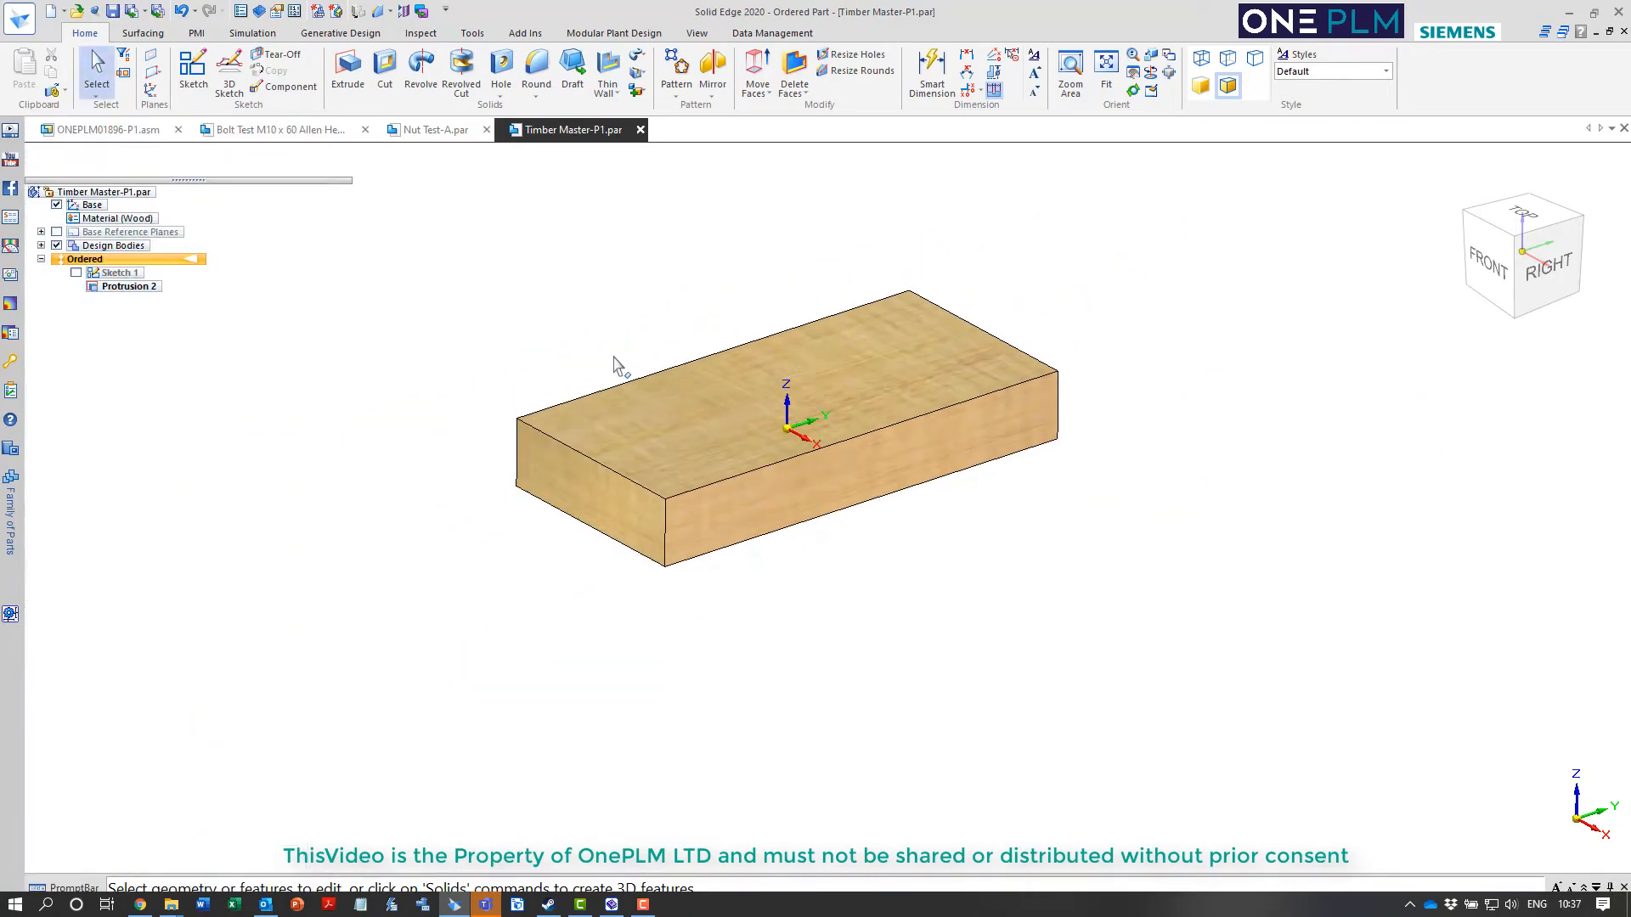
scroll(618, 365, up, 2)
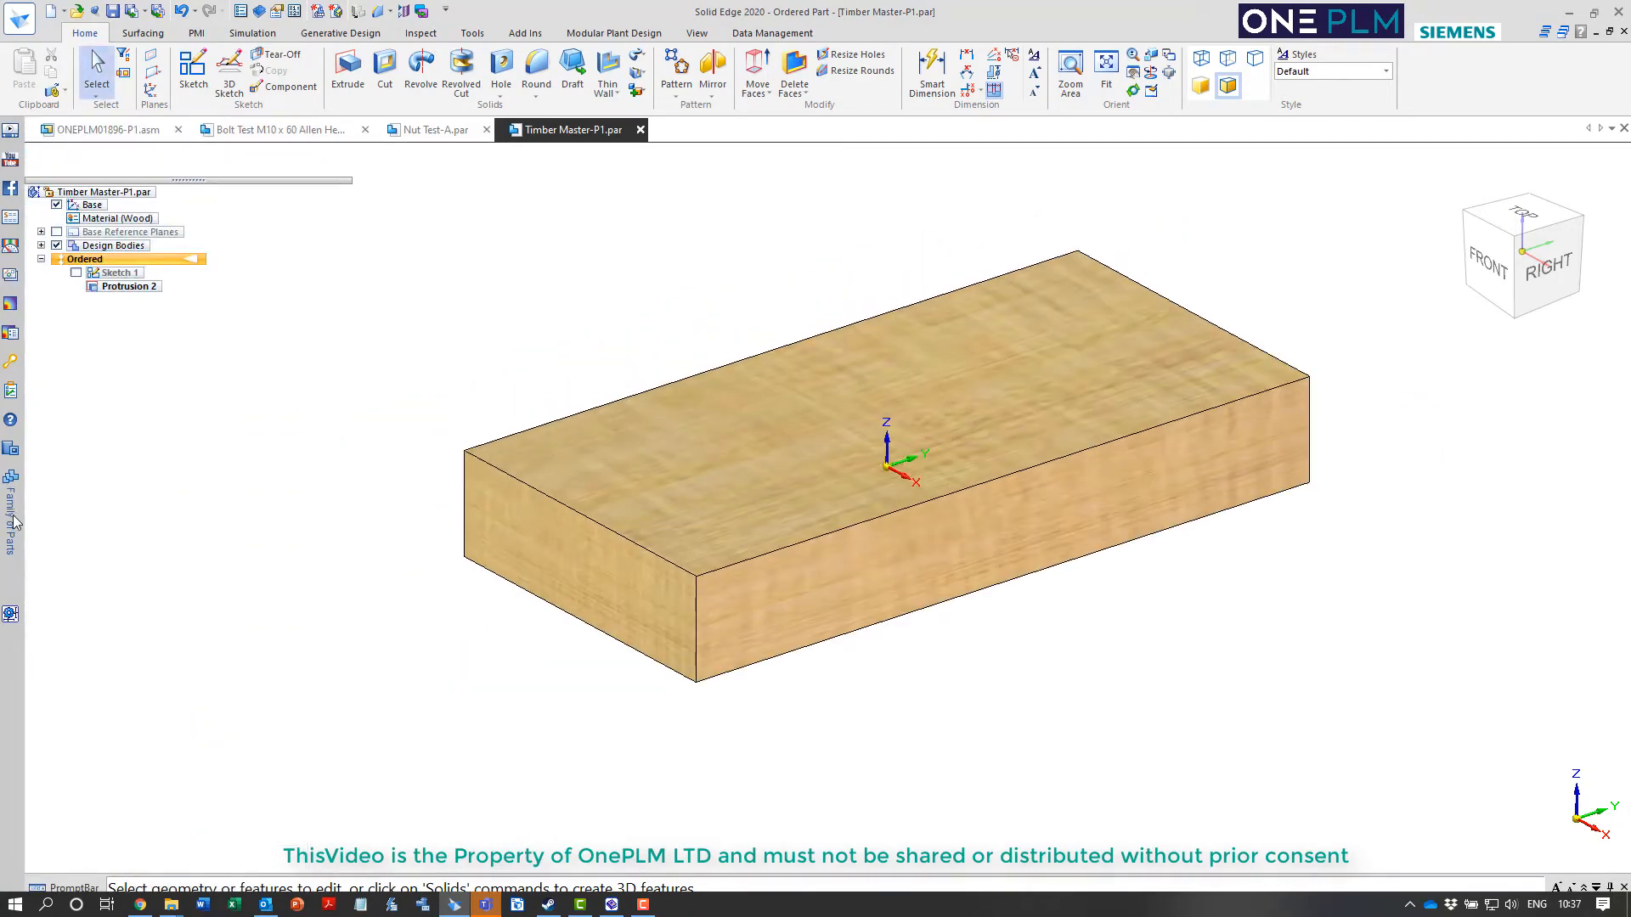
Keep the Family of Parts list open and apply the member Finished 70x195mm to the timber block
mouse_move(14, 522)
click(281, 123)
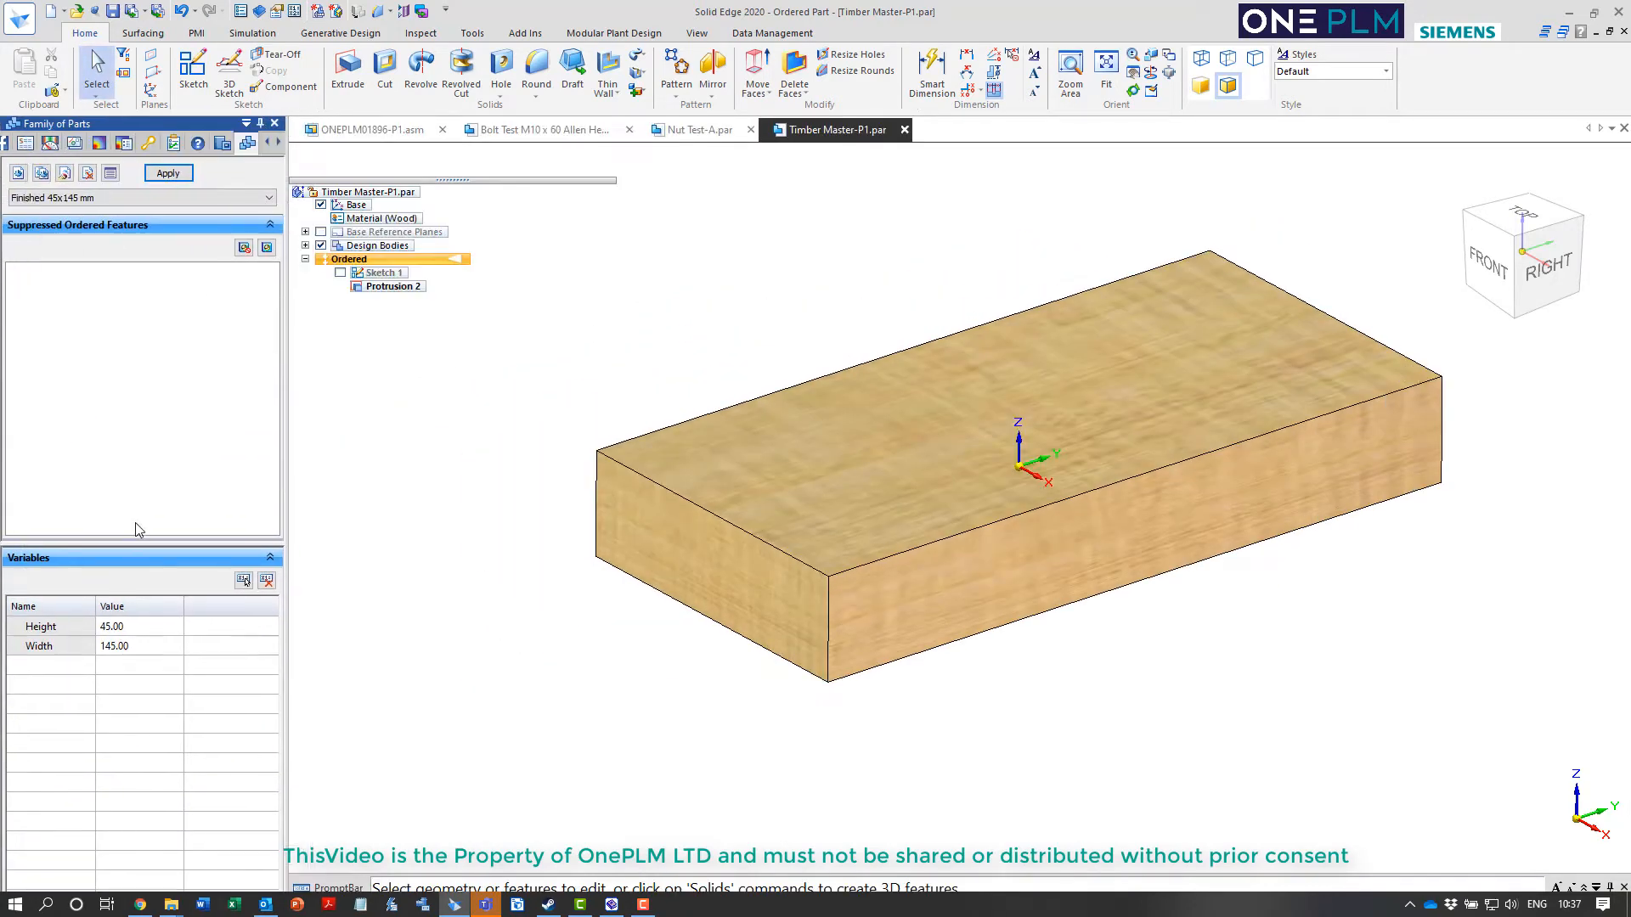
click(61, 648)
click(62, 629)
click(126, 199)
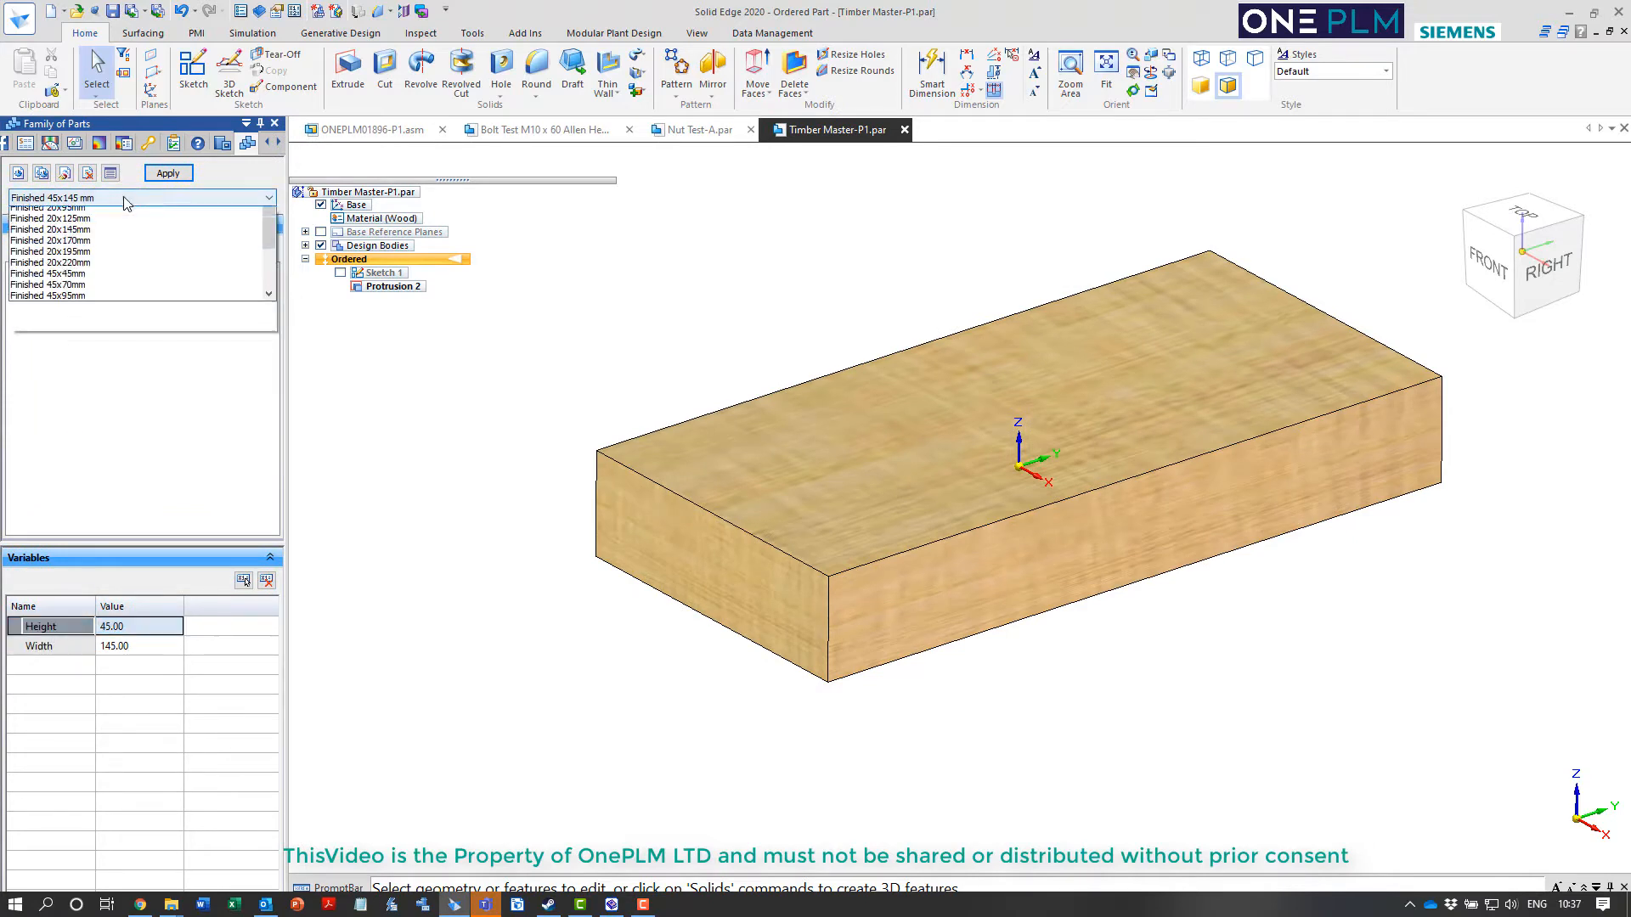
click(60, 435)
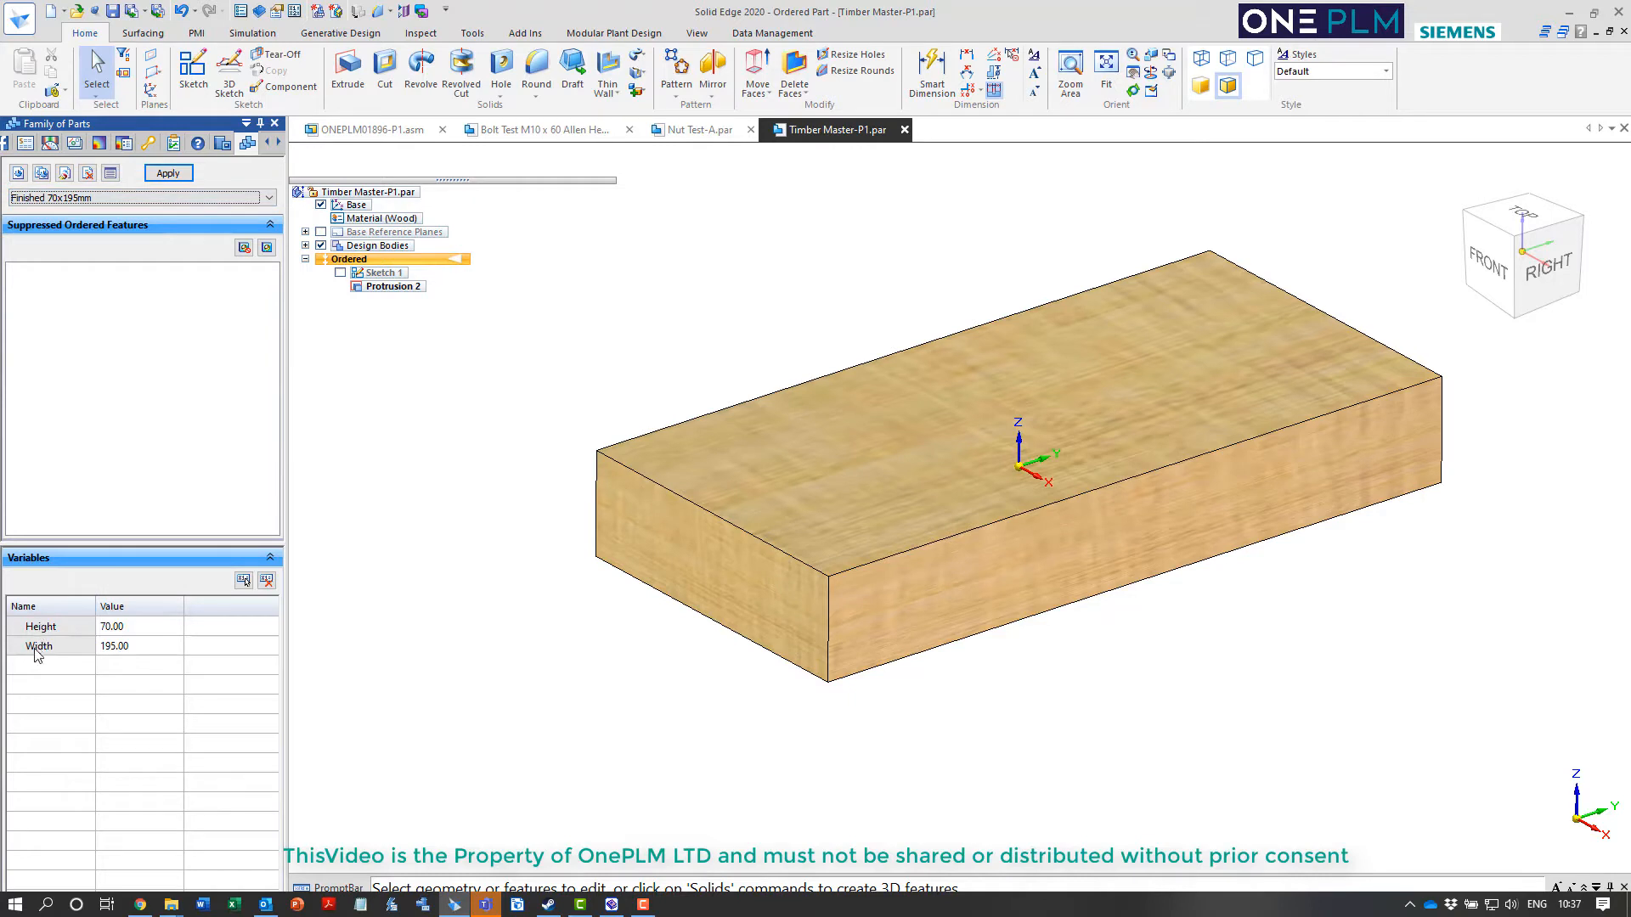
click(168, 173)
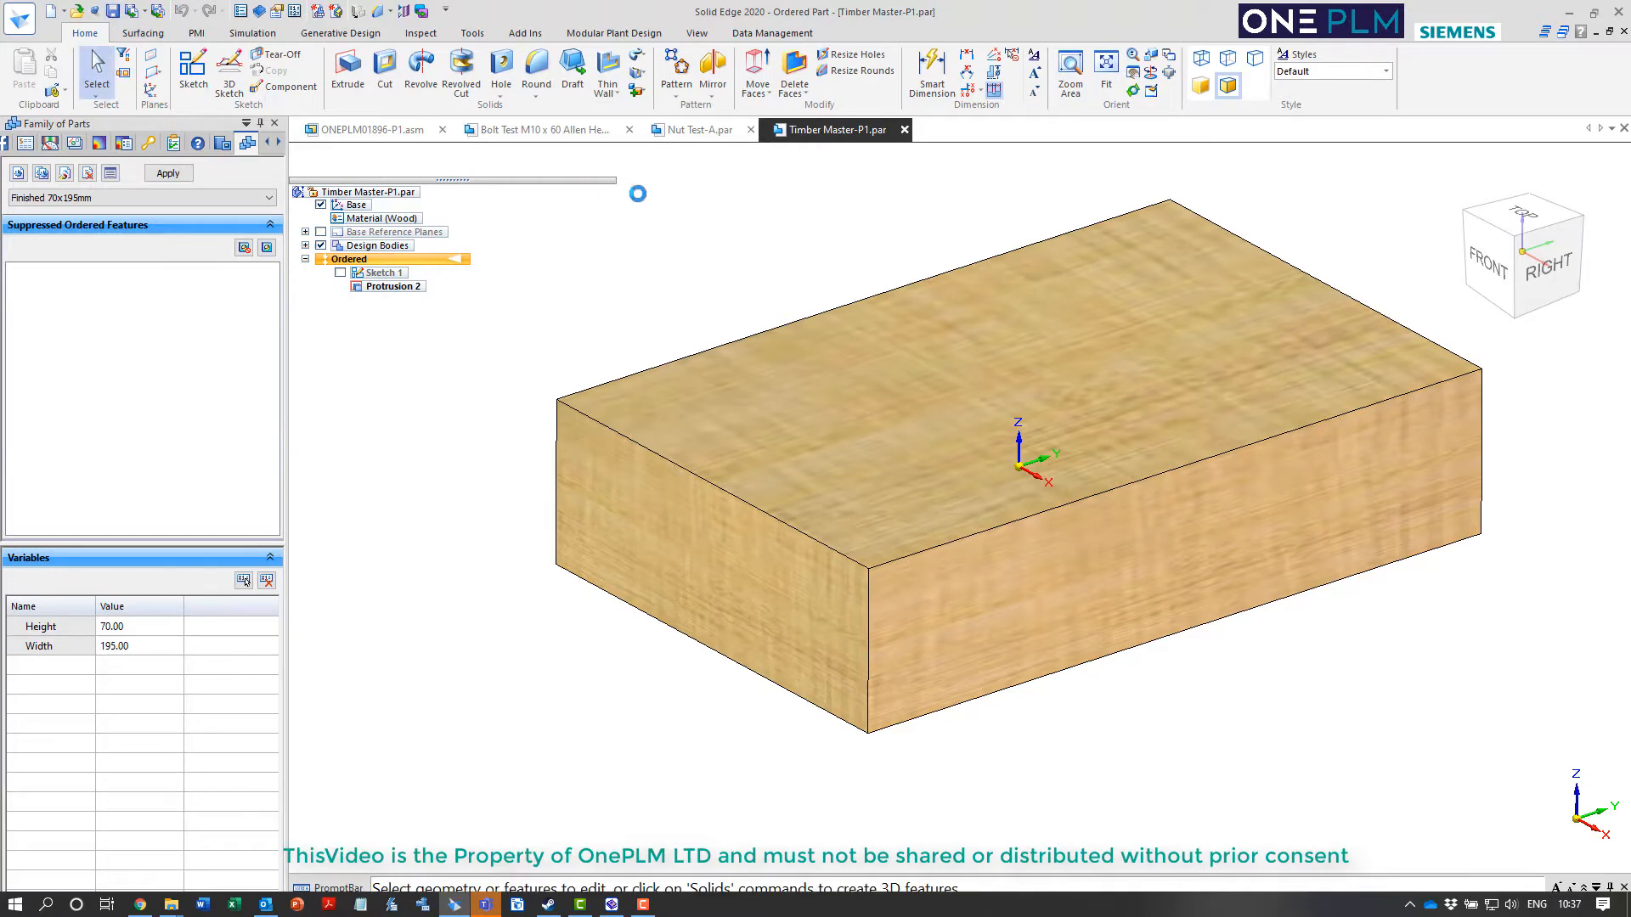
In Standard Parts Administrator, start adding new user part files with the Add from Family Part Master method
click(612, 904)
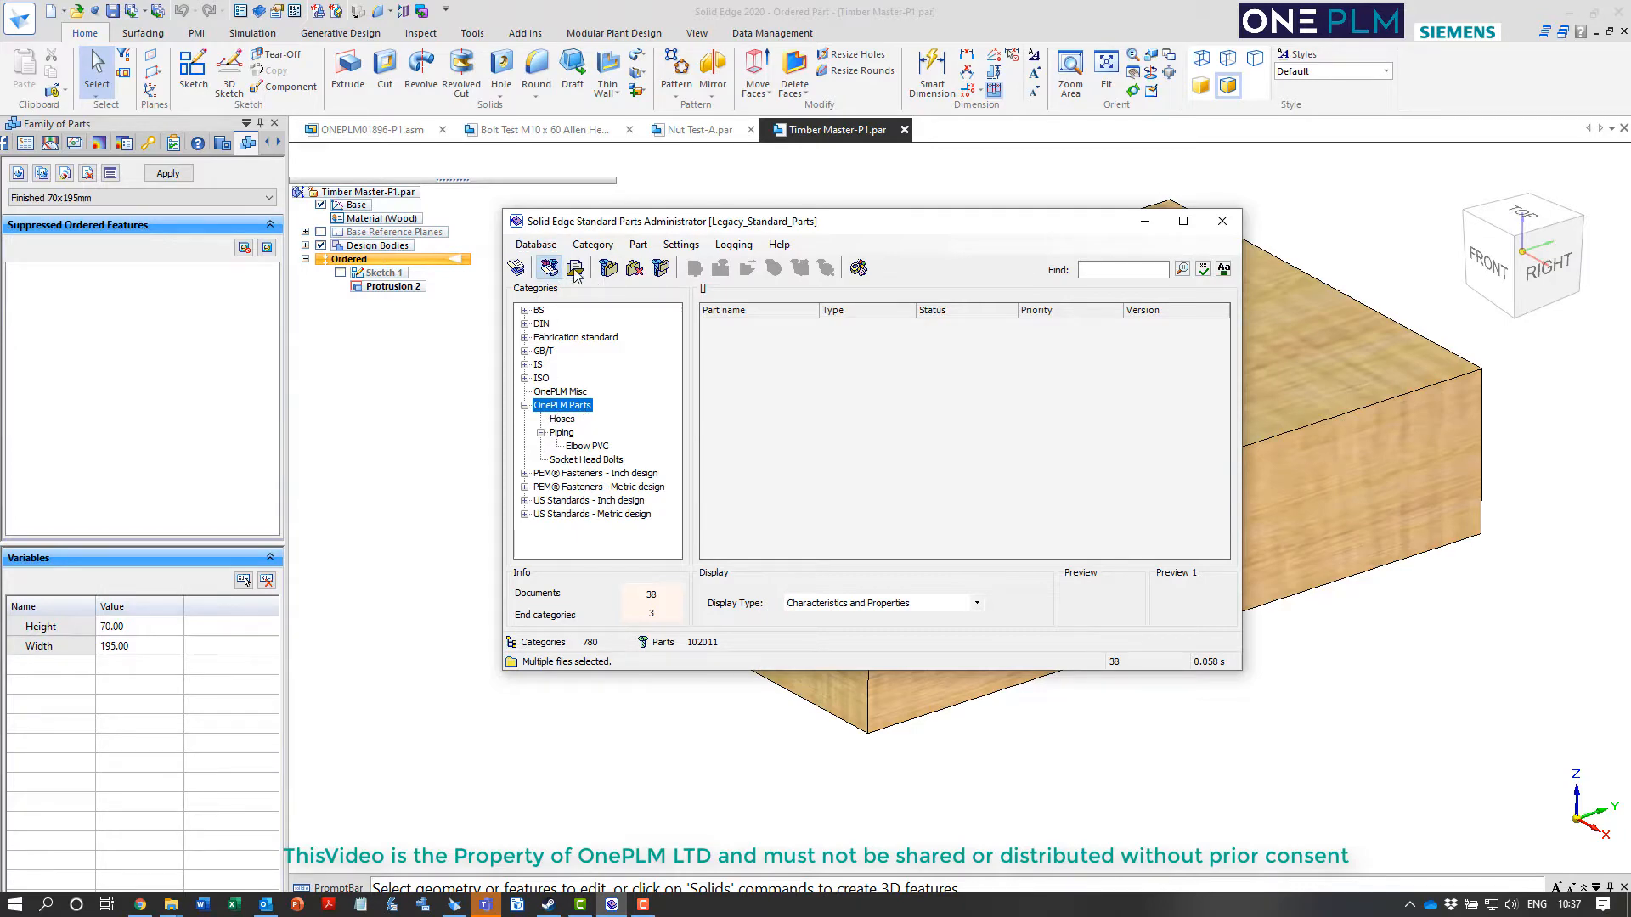
click(608, 268)
click(726, 428)
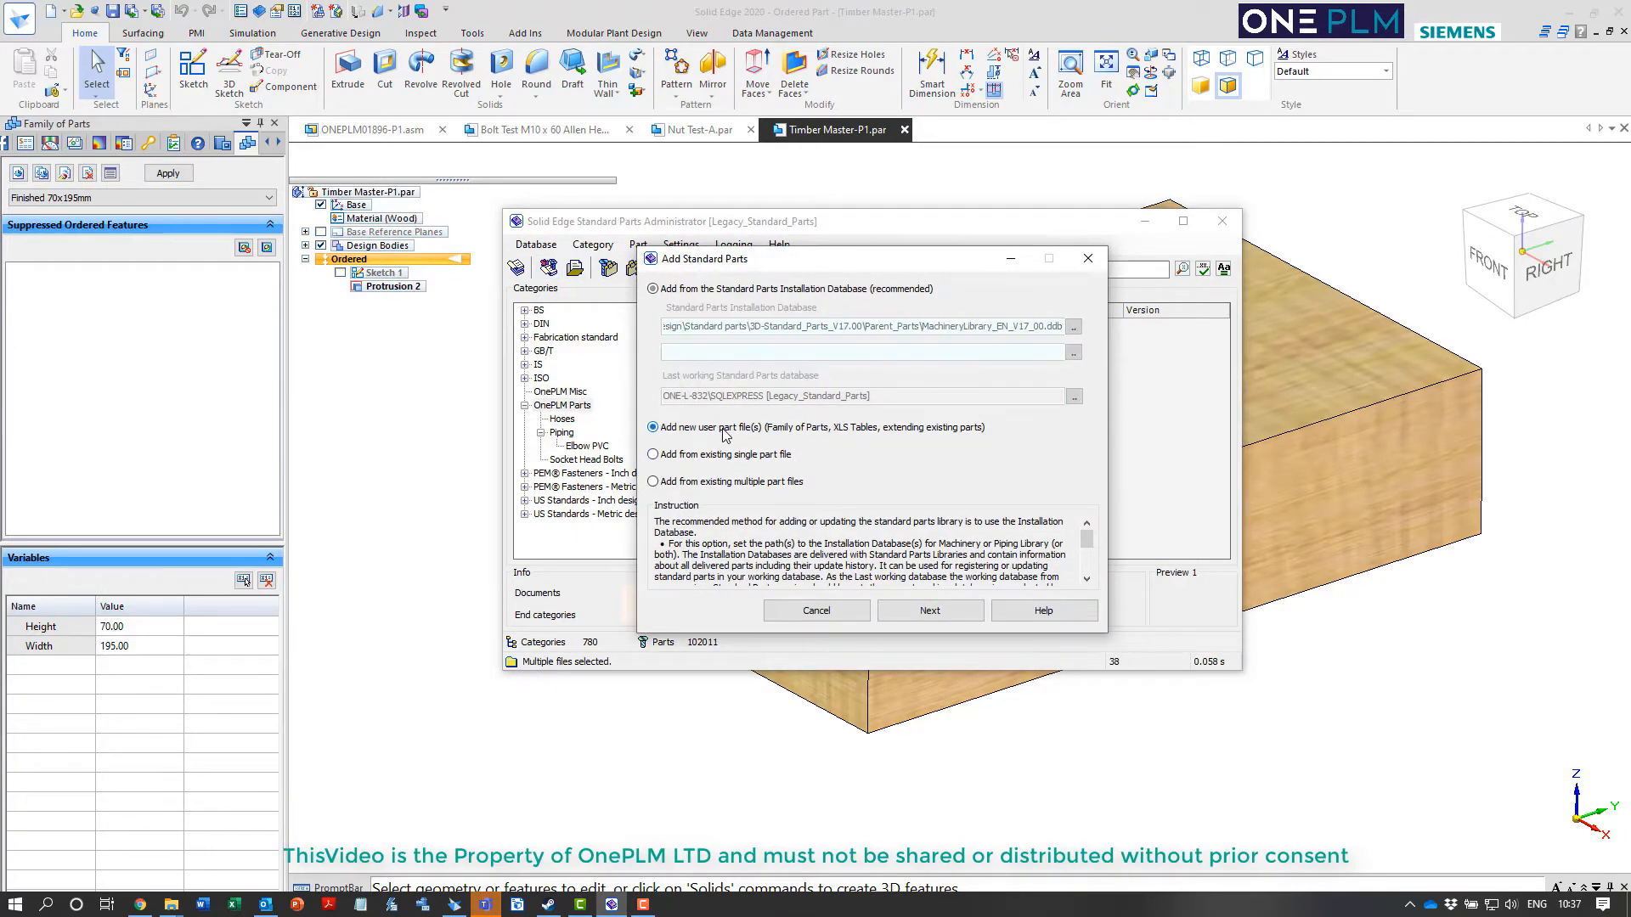
click(929, 610)
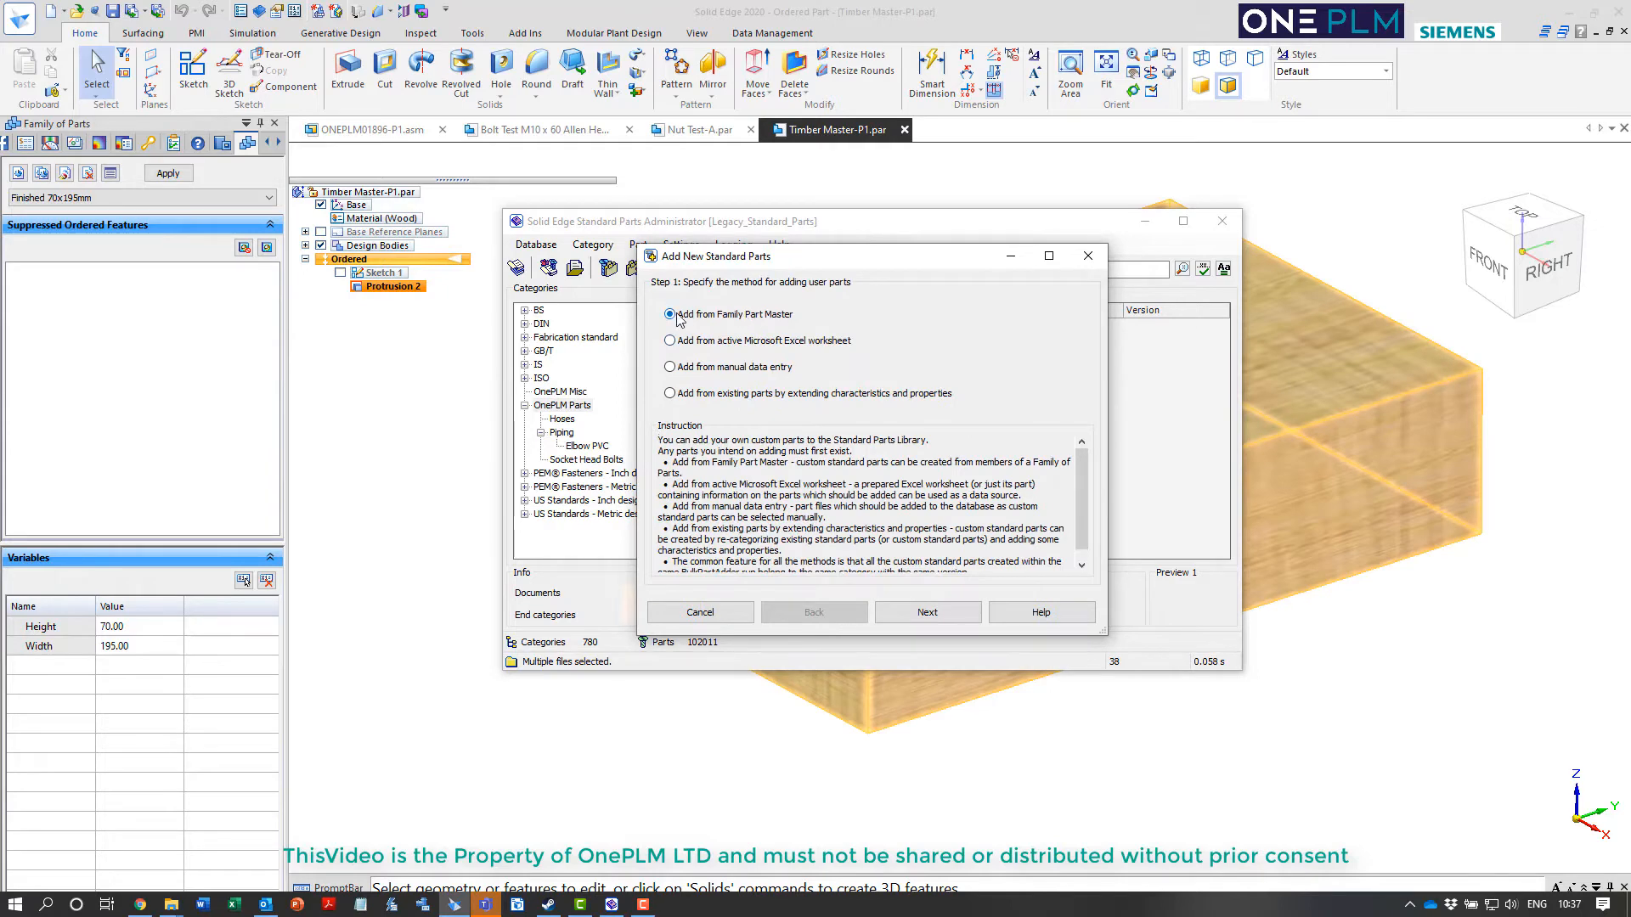
click(921, 612)
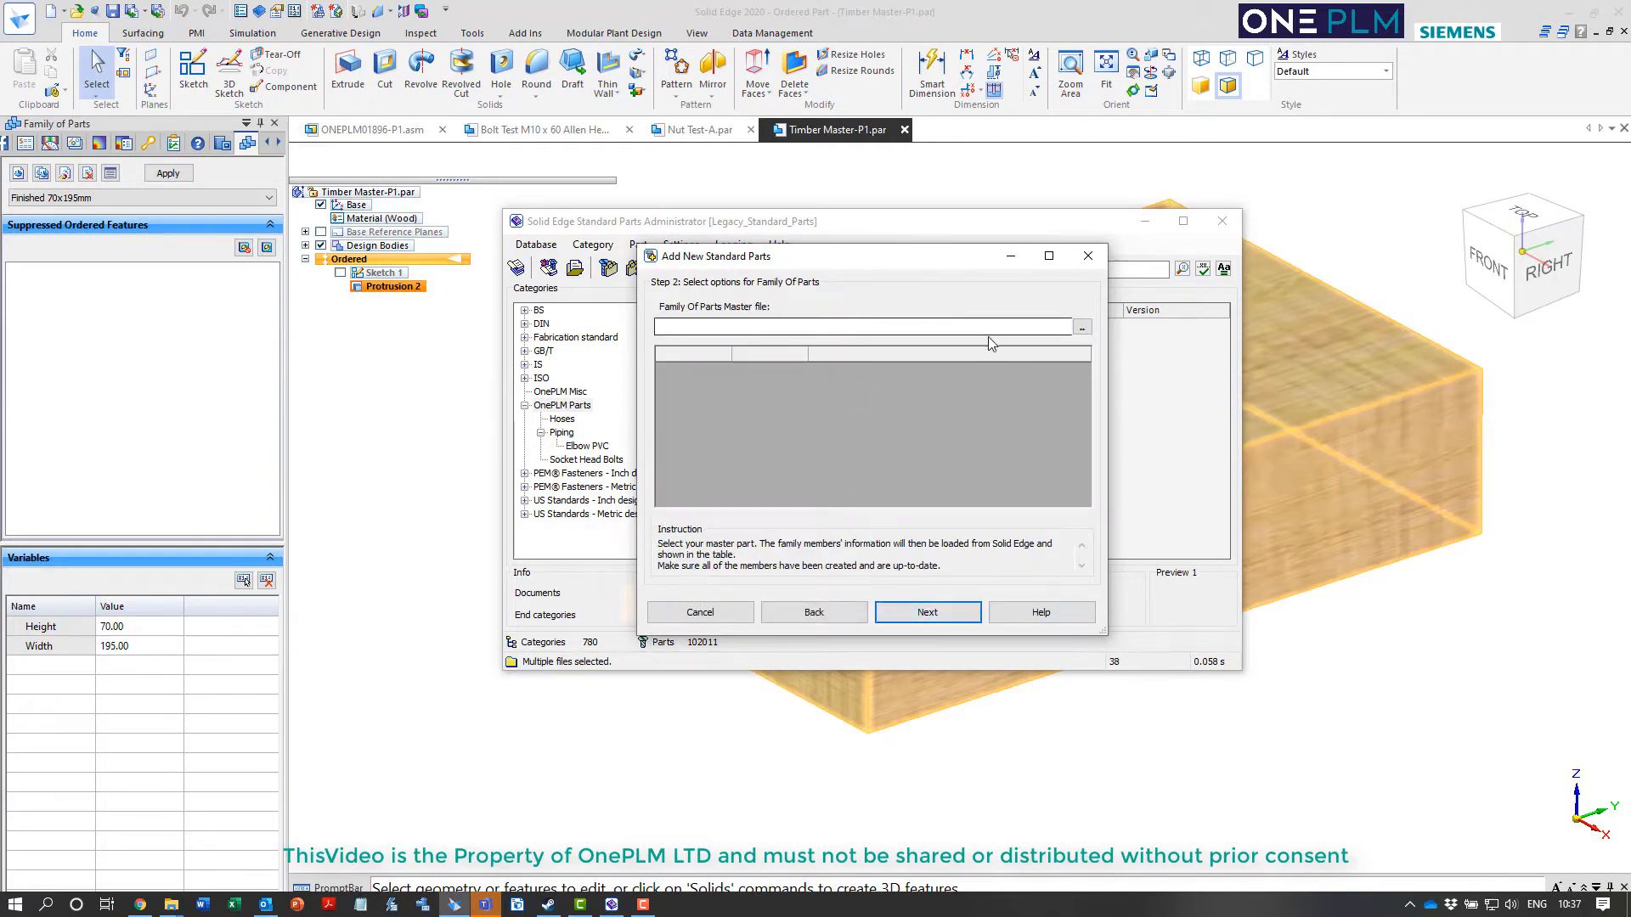
Load Timber Master-P1.par from the Custom Parts Timber folder as the family master, with its members included
click(1079, 330)
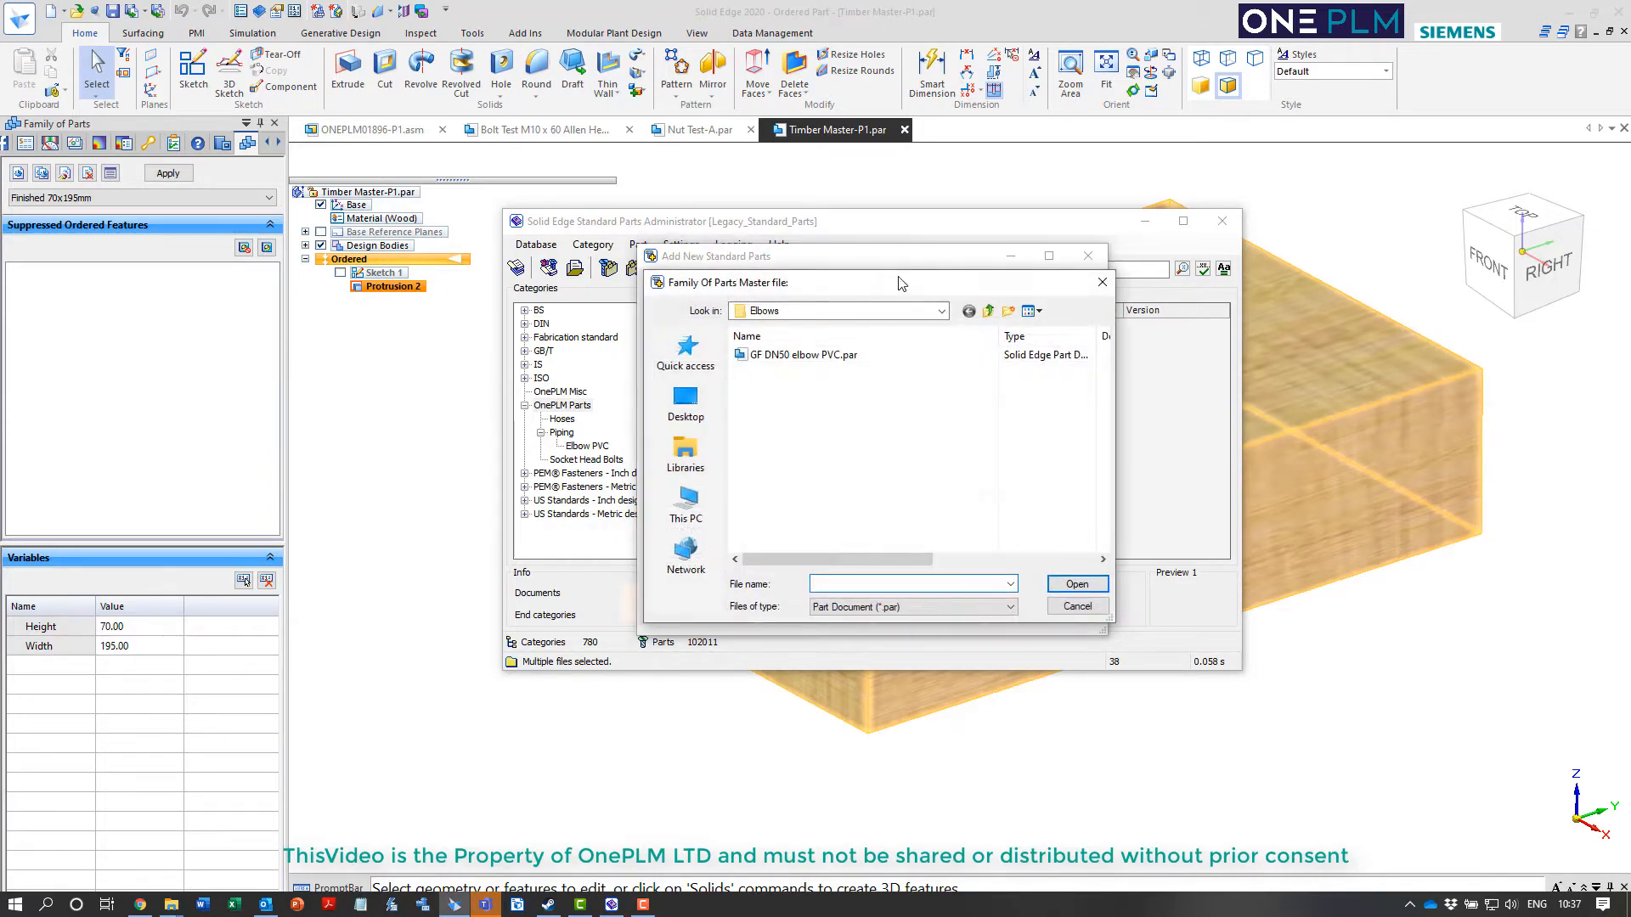
click(988, 312)
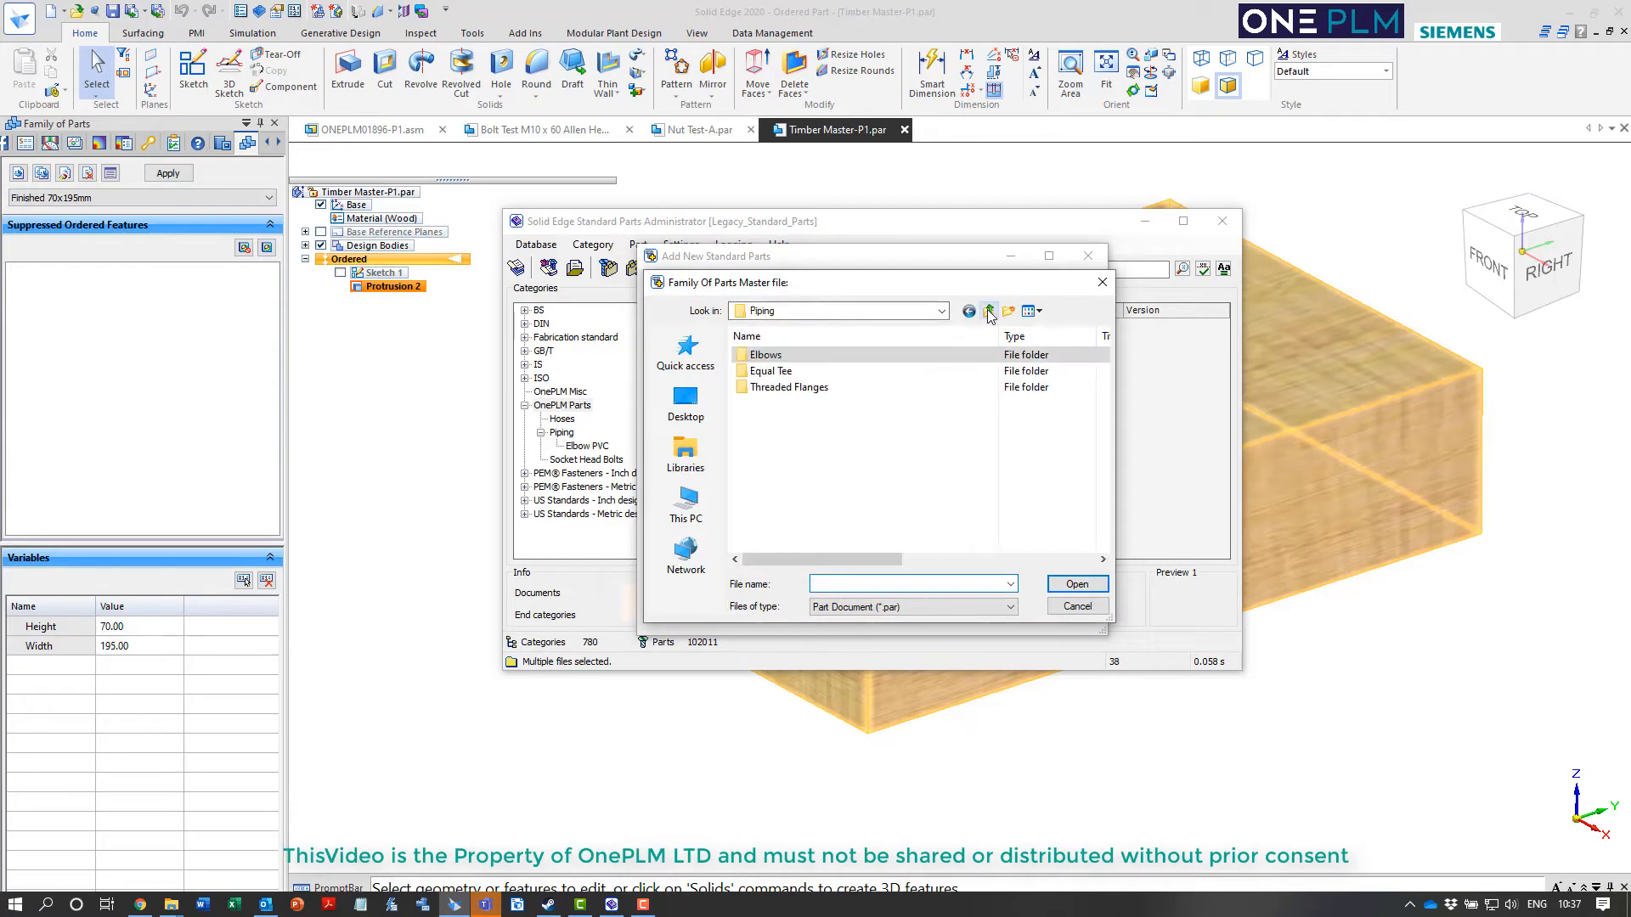
click(989, 312)
click(765, 420)
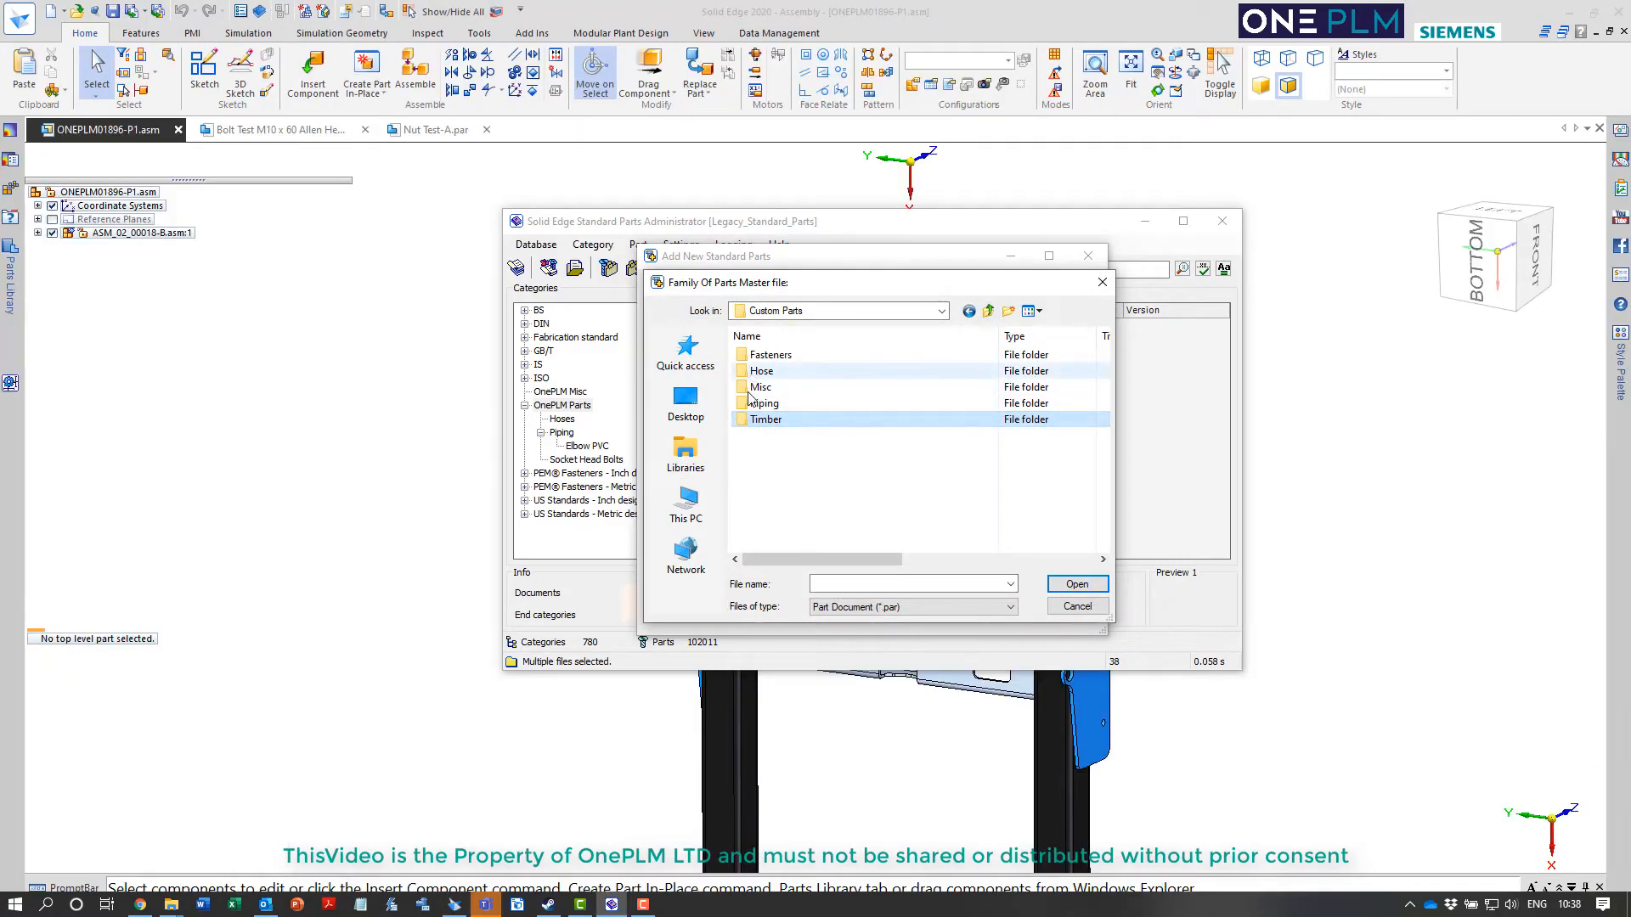
double_click(765, 419)
click(798, 355)
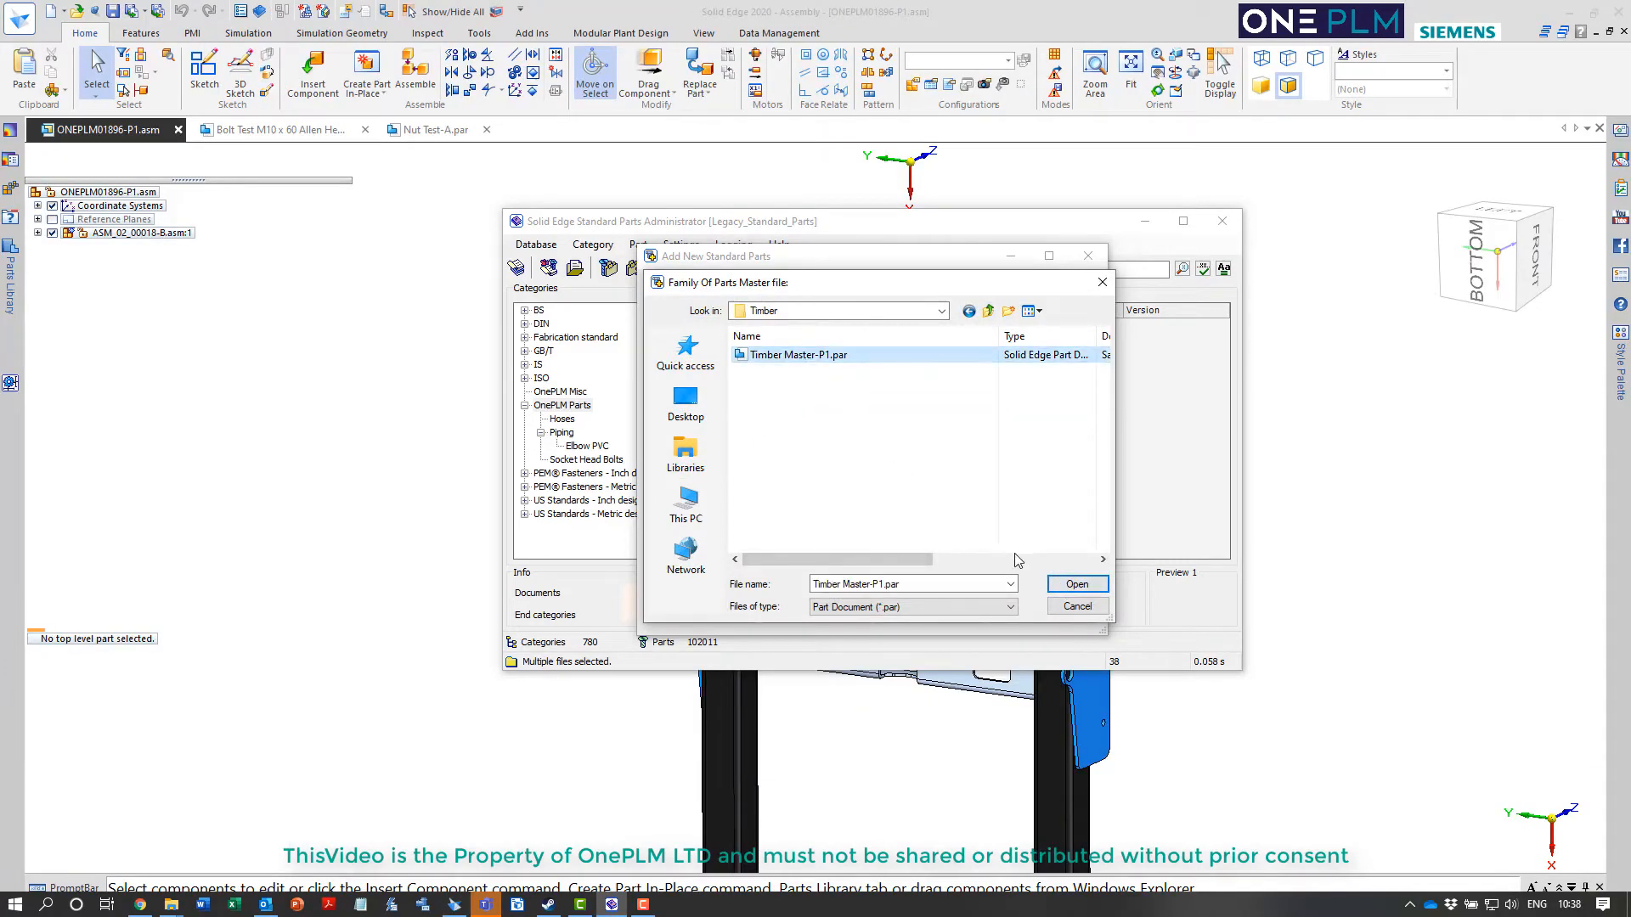
click(1077, 584)
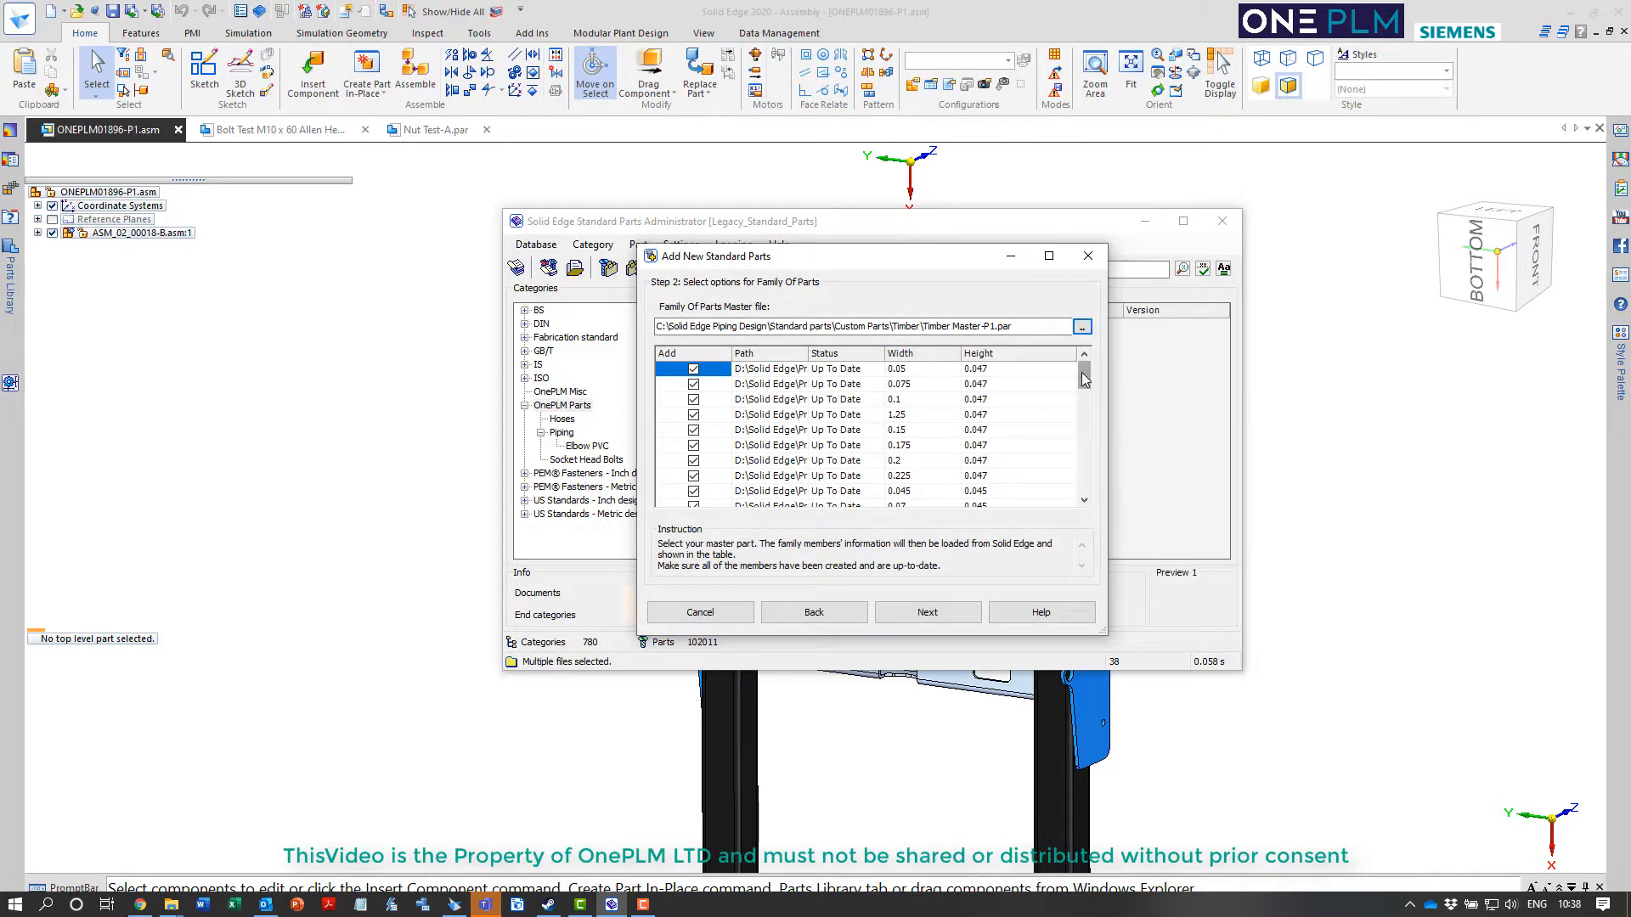
mouse_move(1081, 373)
mouse_down()
mouse_move(1087, 490)
mouse_move(1089, 356)
mouse_up()
click(926, 613)
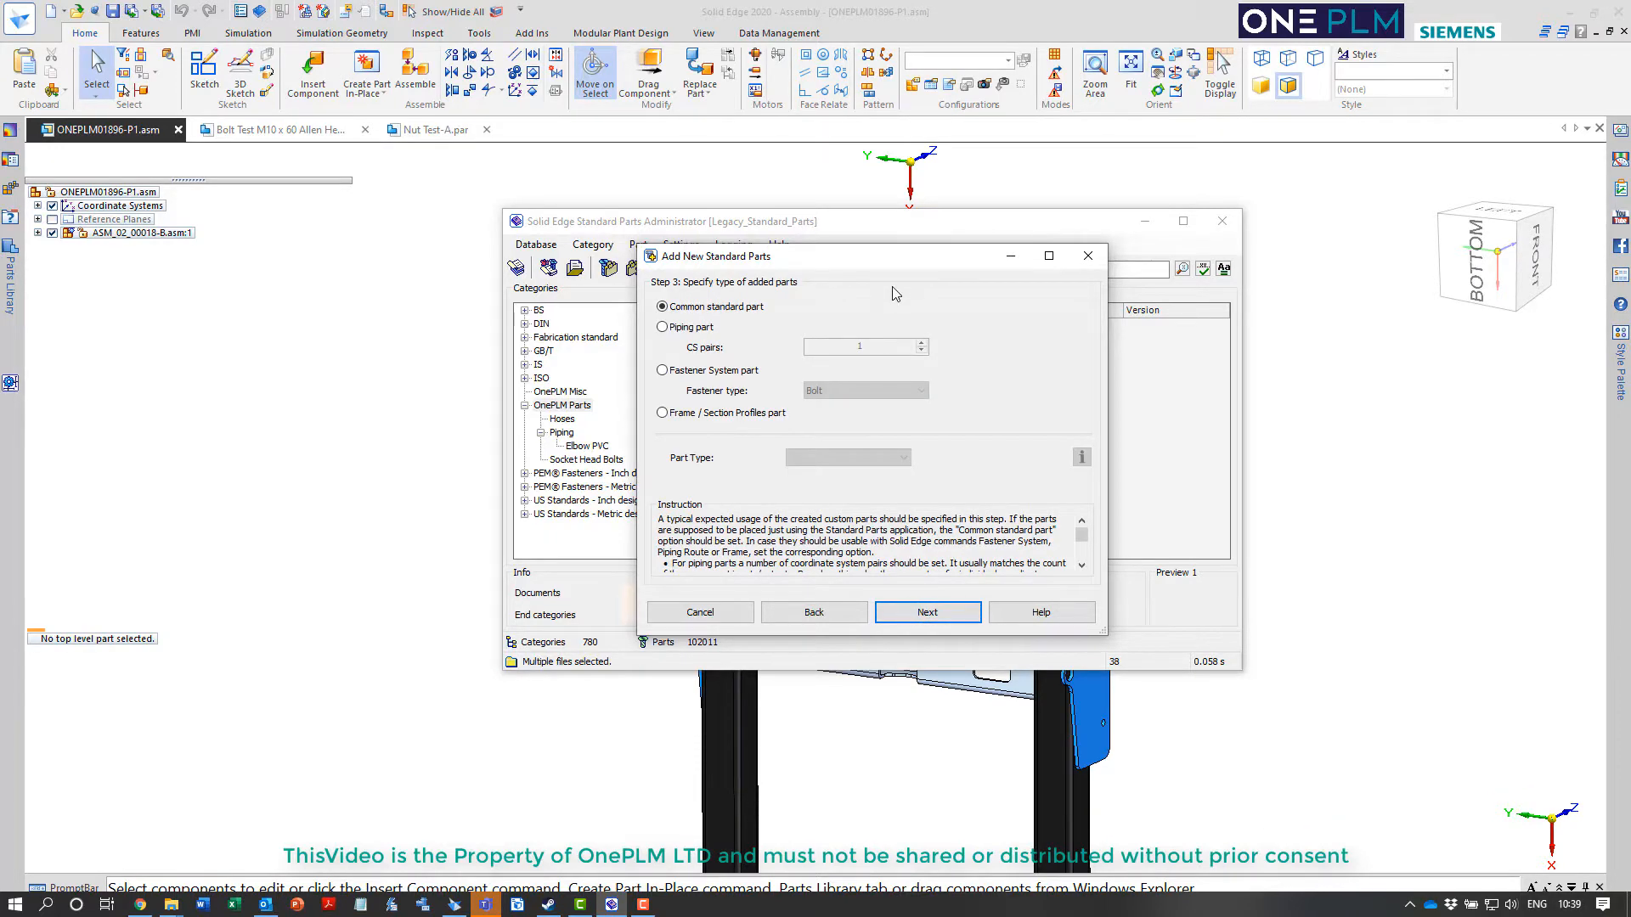
Define the added parts as Frame / Section Profiles parts with the part type Solid shapes
click(711, 414)
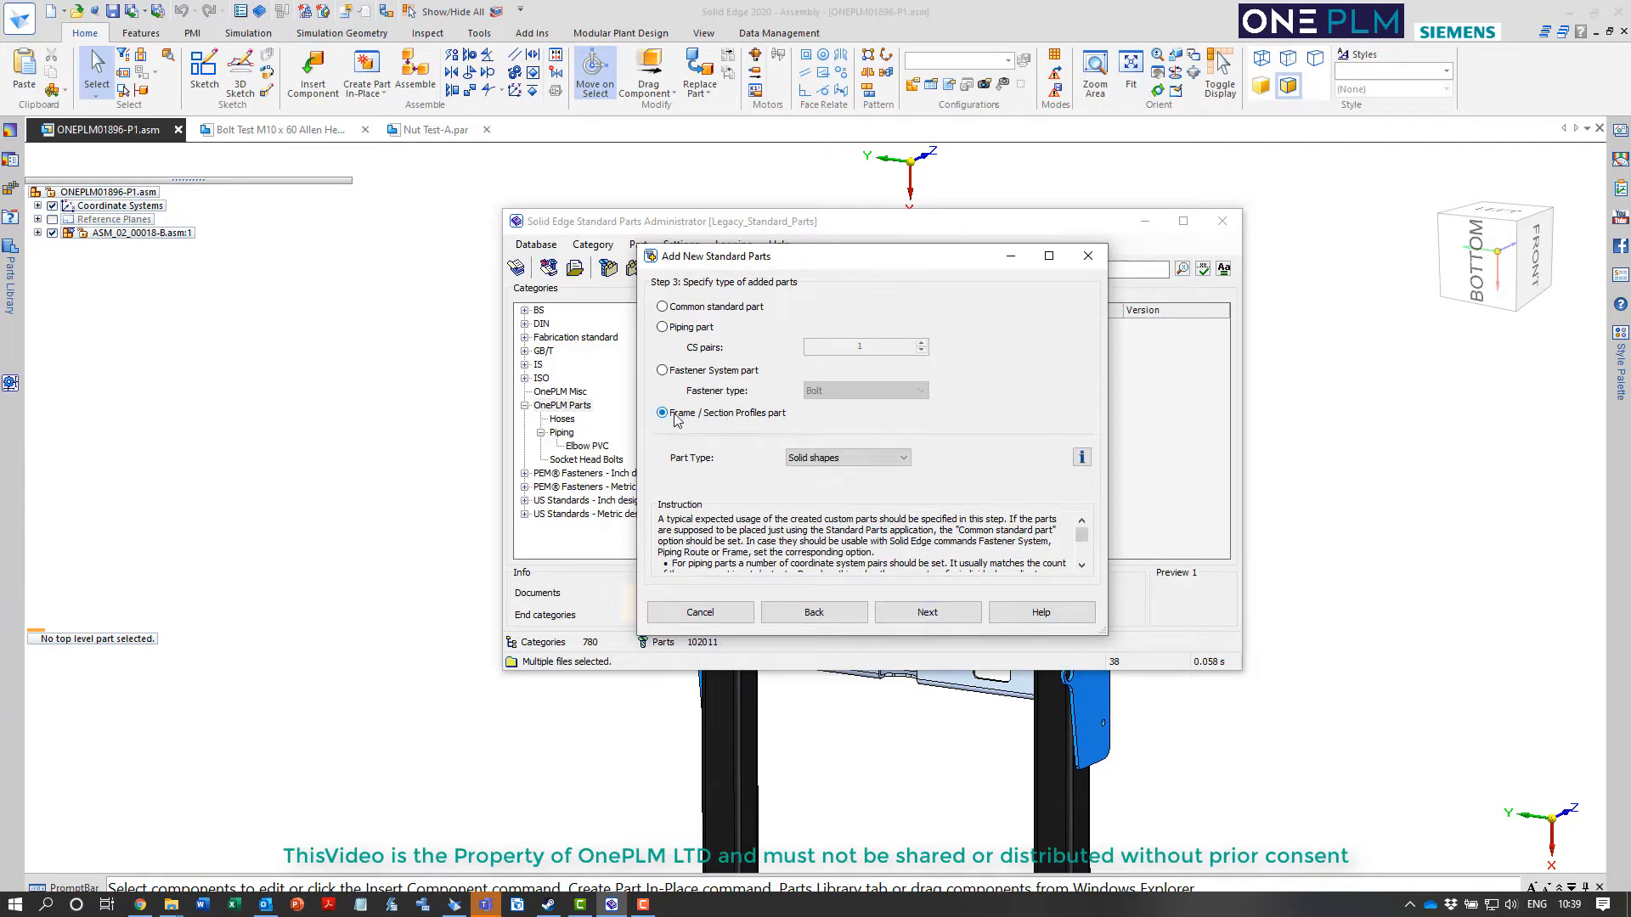
click(839, 463)
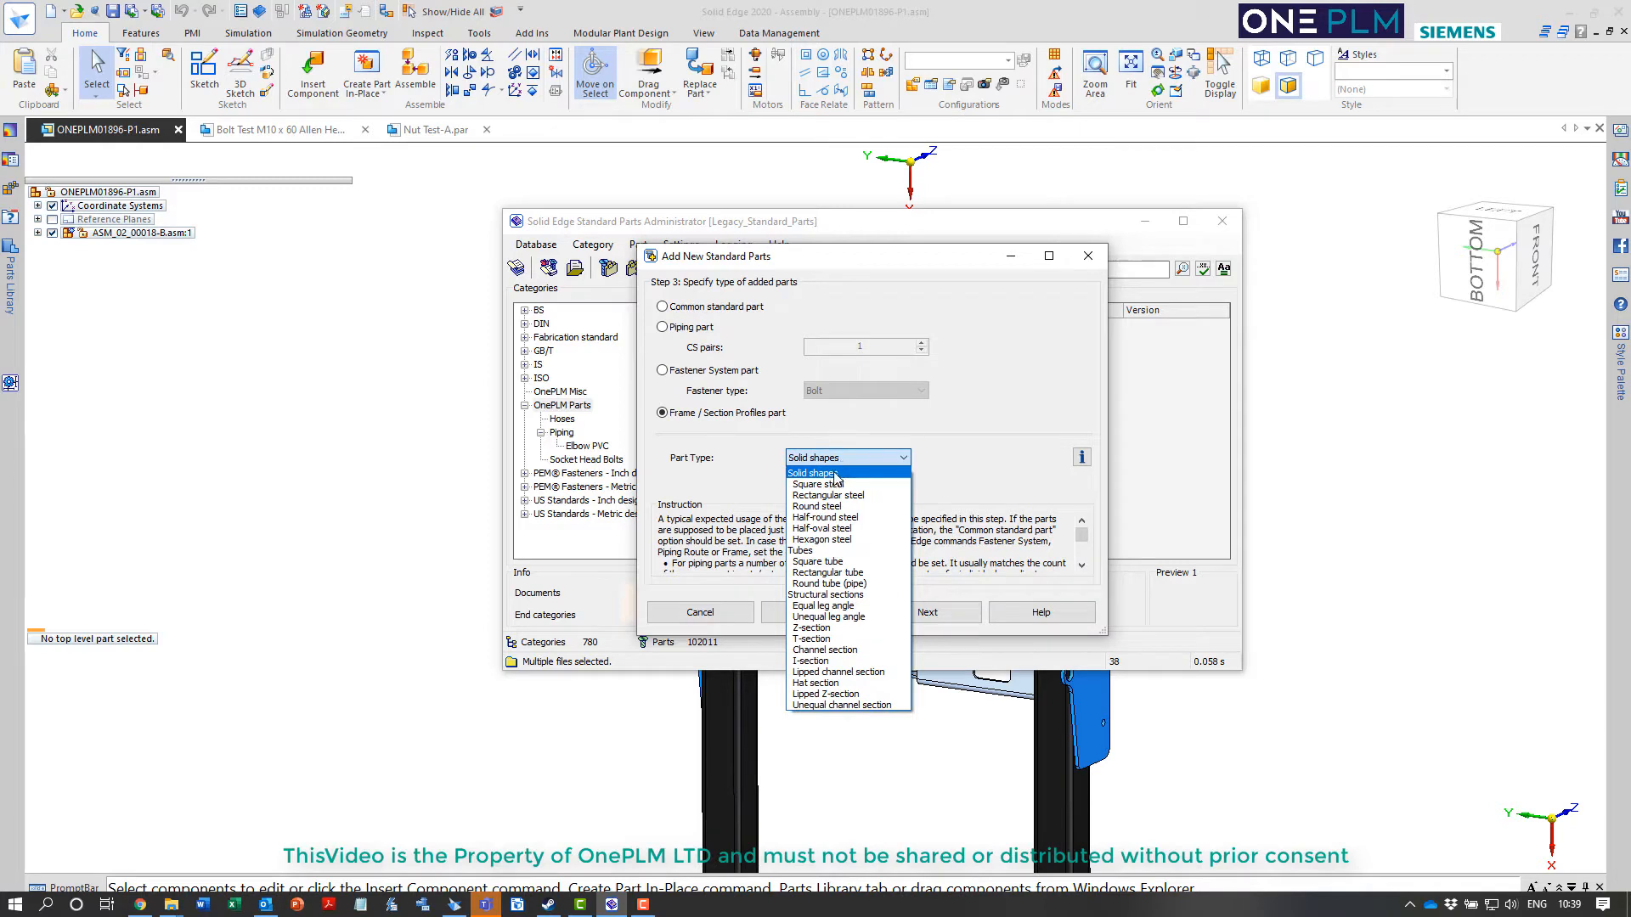
click(835, 476)
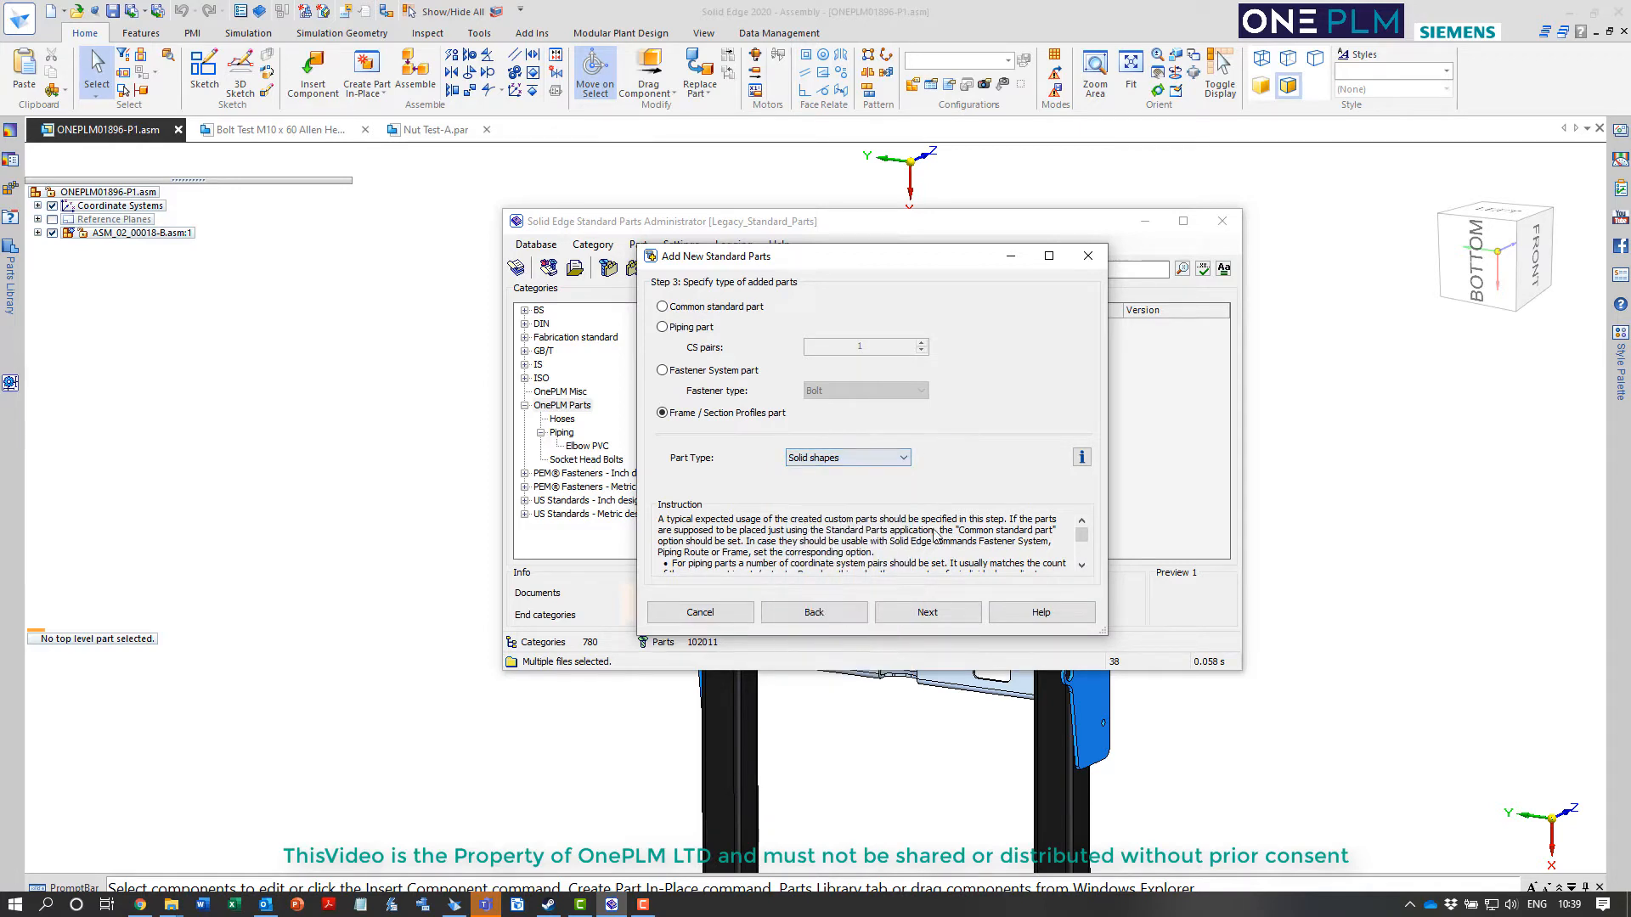
click(928, 612)
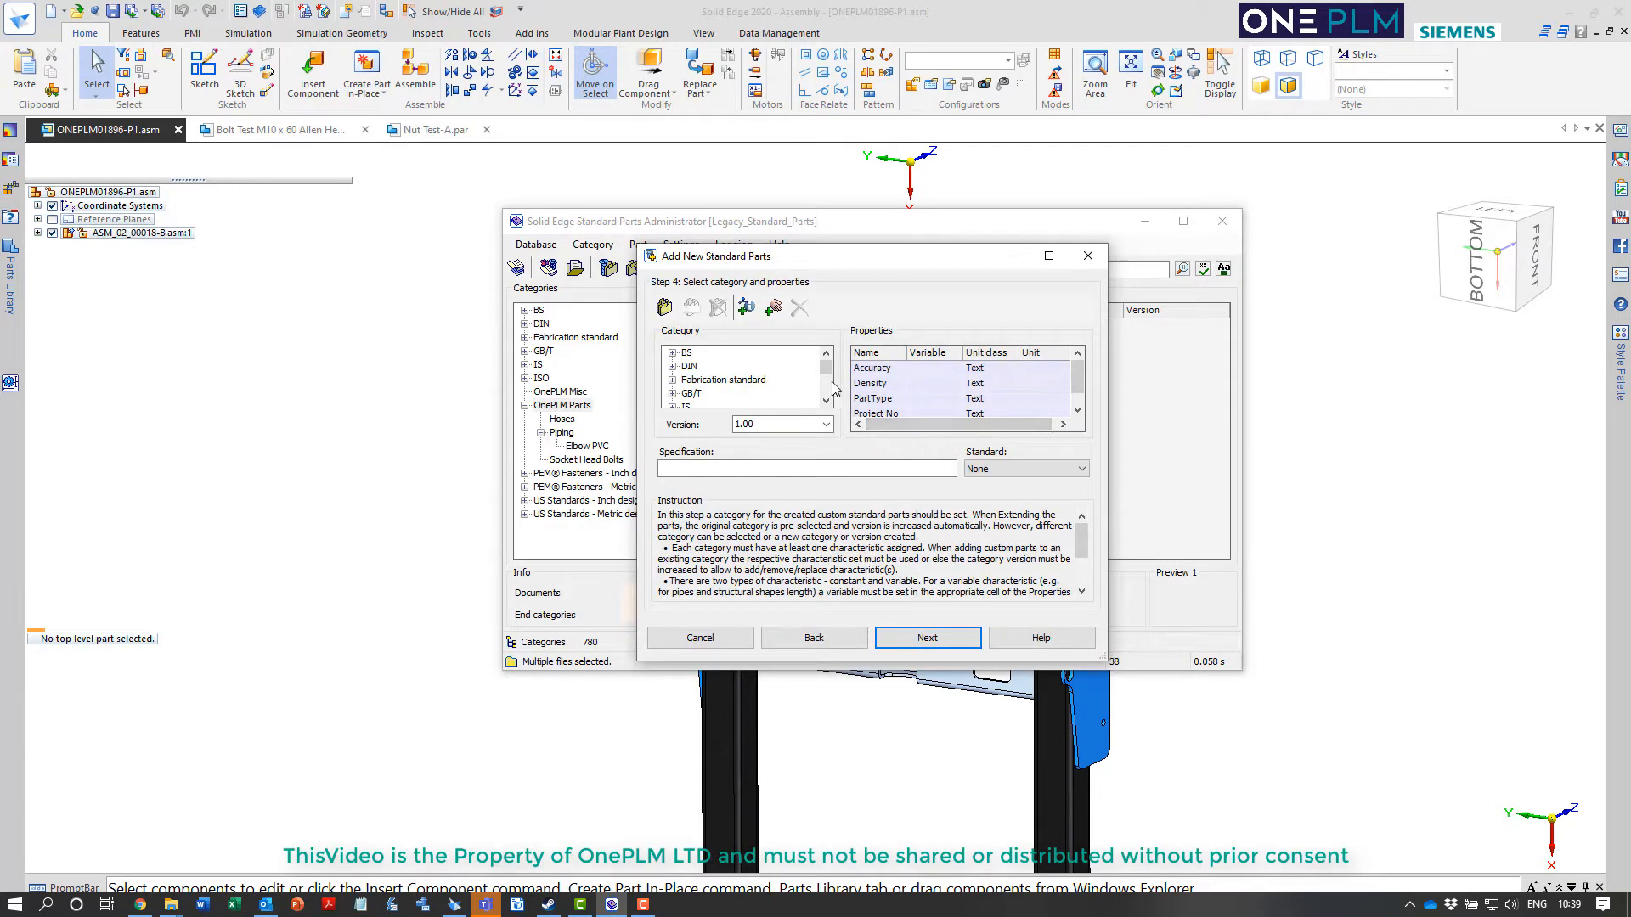
Create a new category named Timber Sections under OnePLM Parts
drag(826, 376, 826, 387)
click(711, 393)
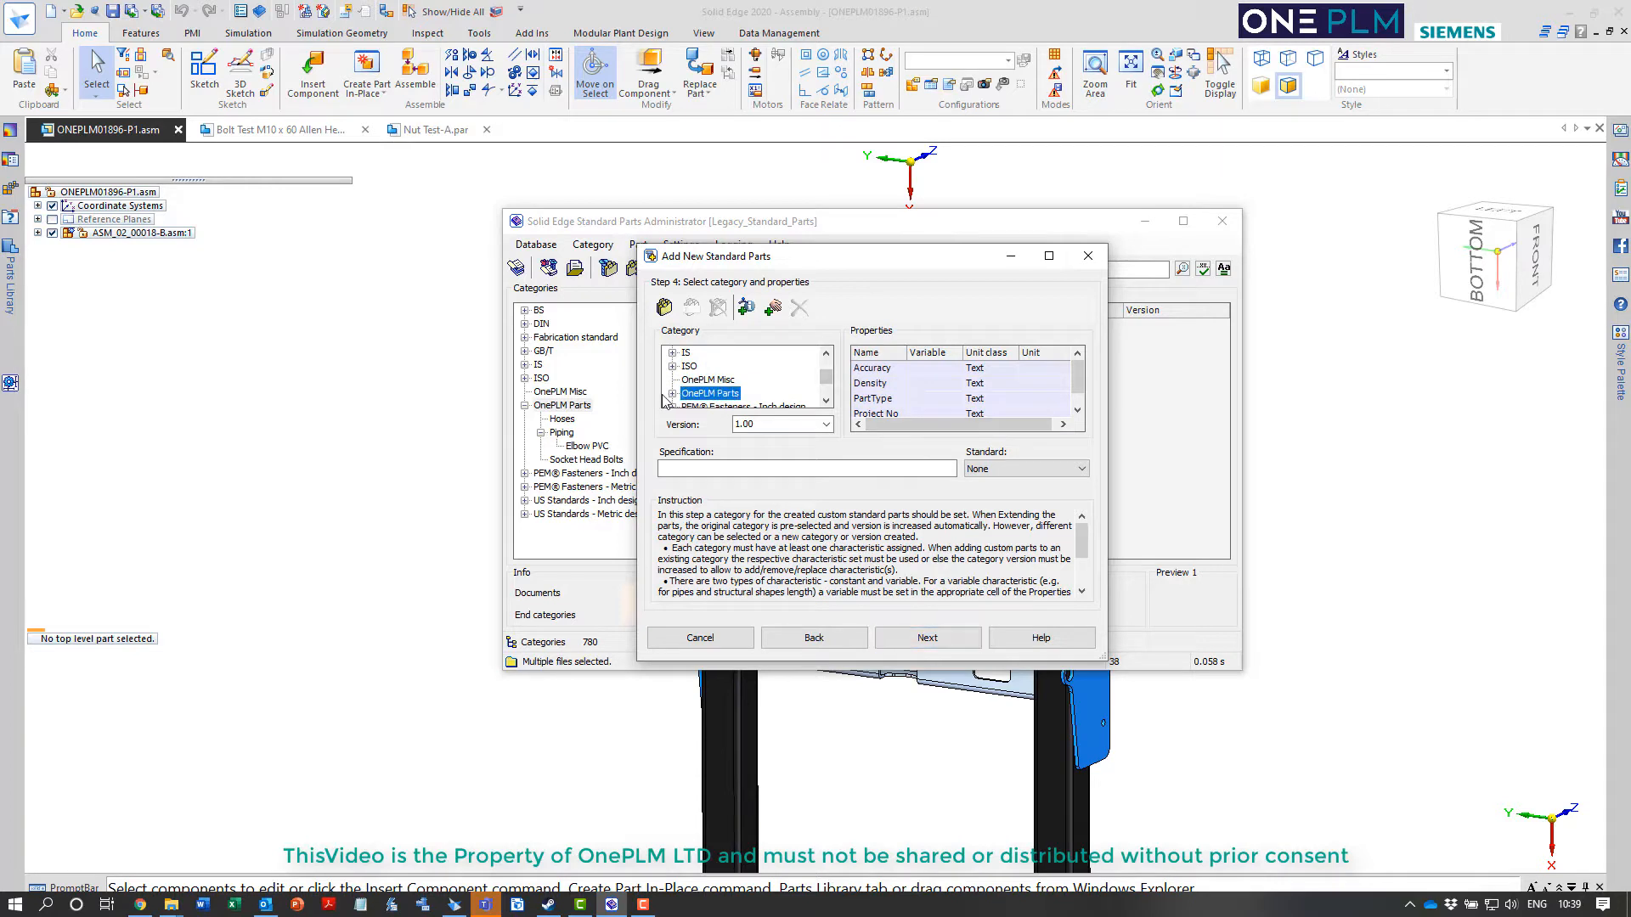
click(672, 394)
click(701, 395)
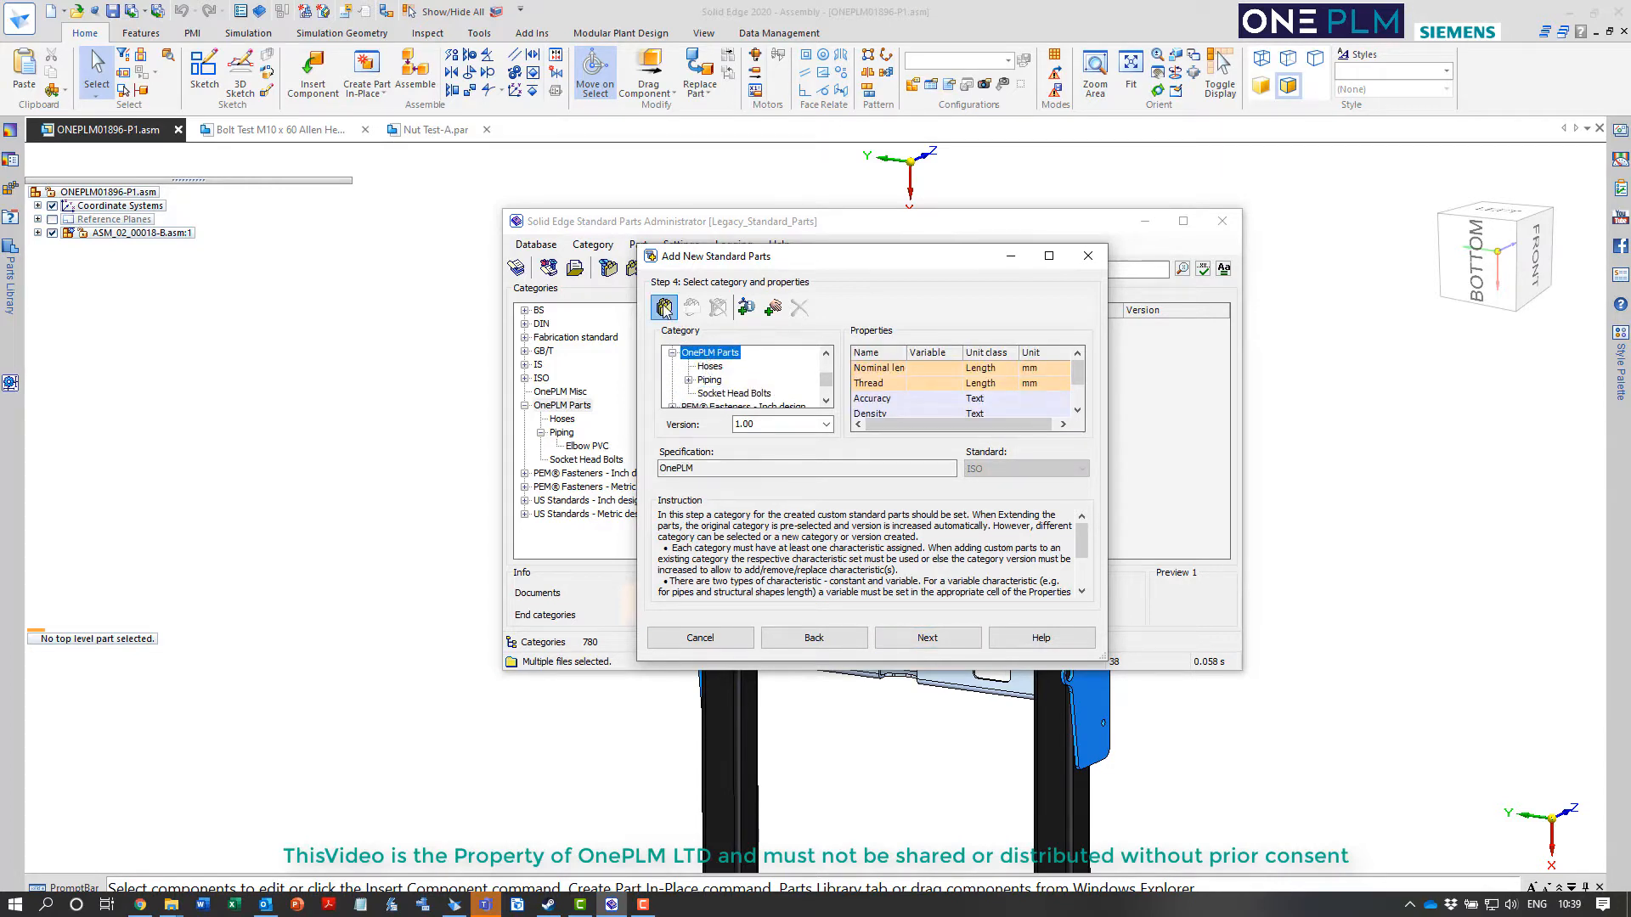
click(664, 308)
text(Timb)
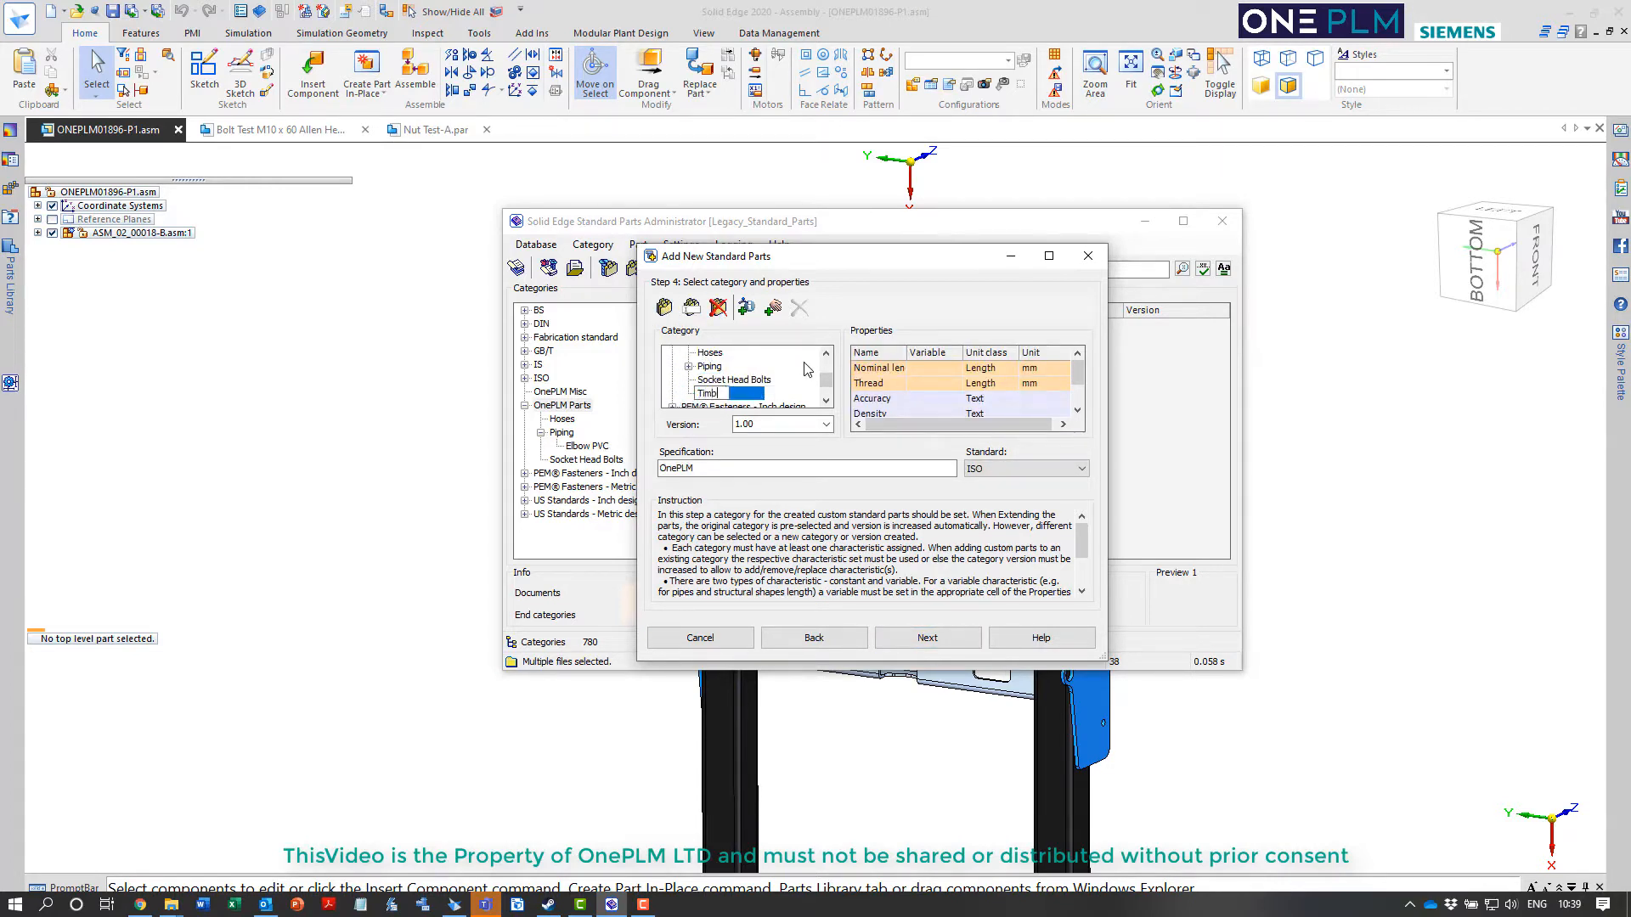
text(er Sections)
key(Return)
Delete the inherited nominal length and thread characteristics from the Timber Sections category
click(876, 370)
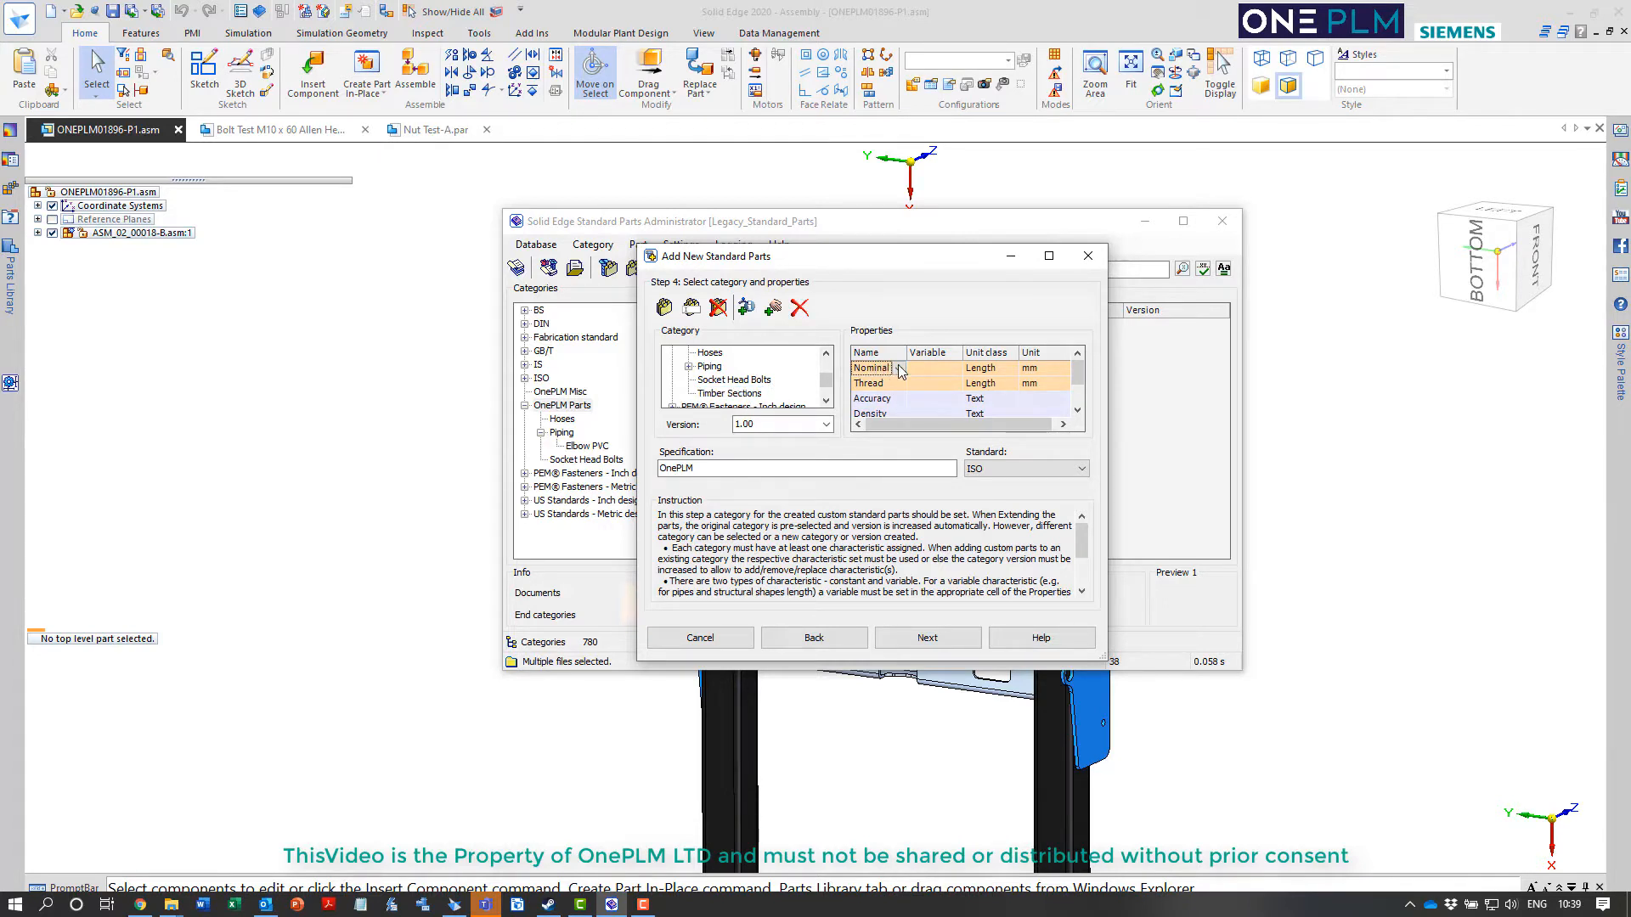
click(801, 309)
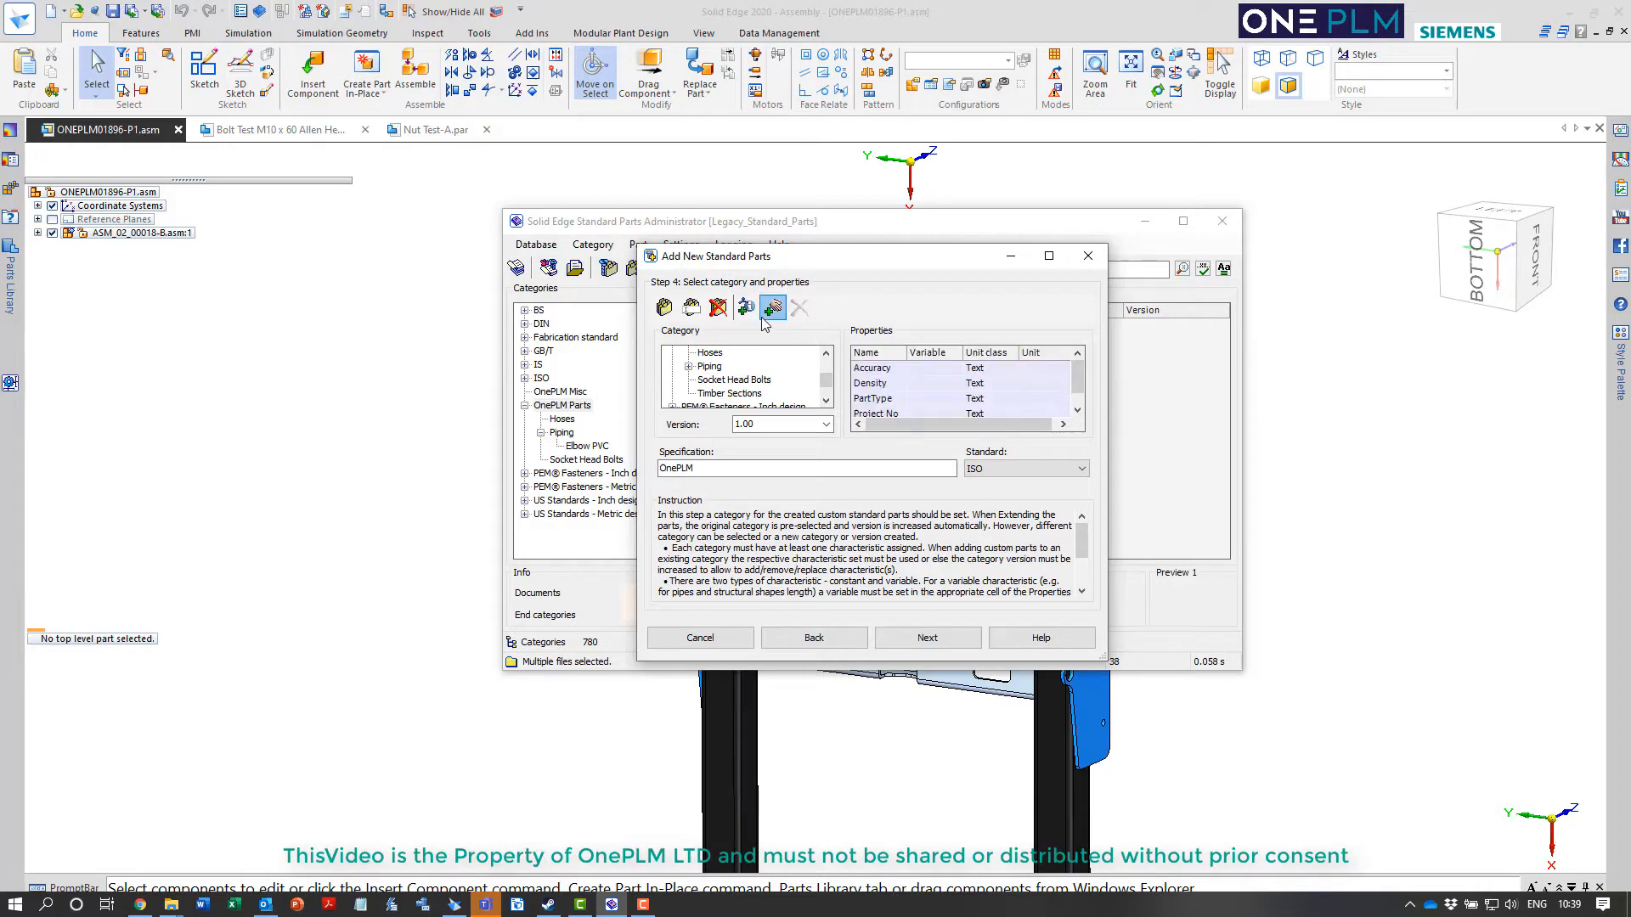
Add a length characteristic in mm named Width to the Timber Sections category
click(800, 309)
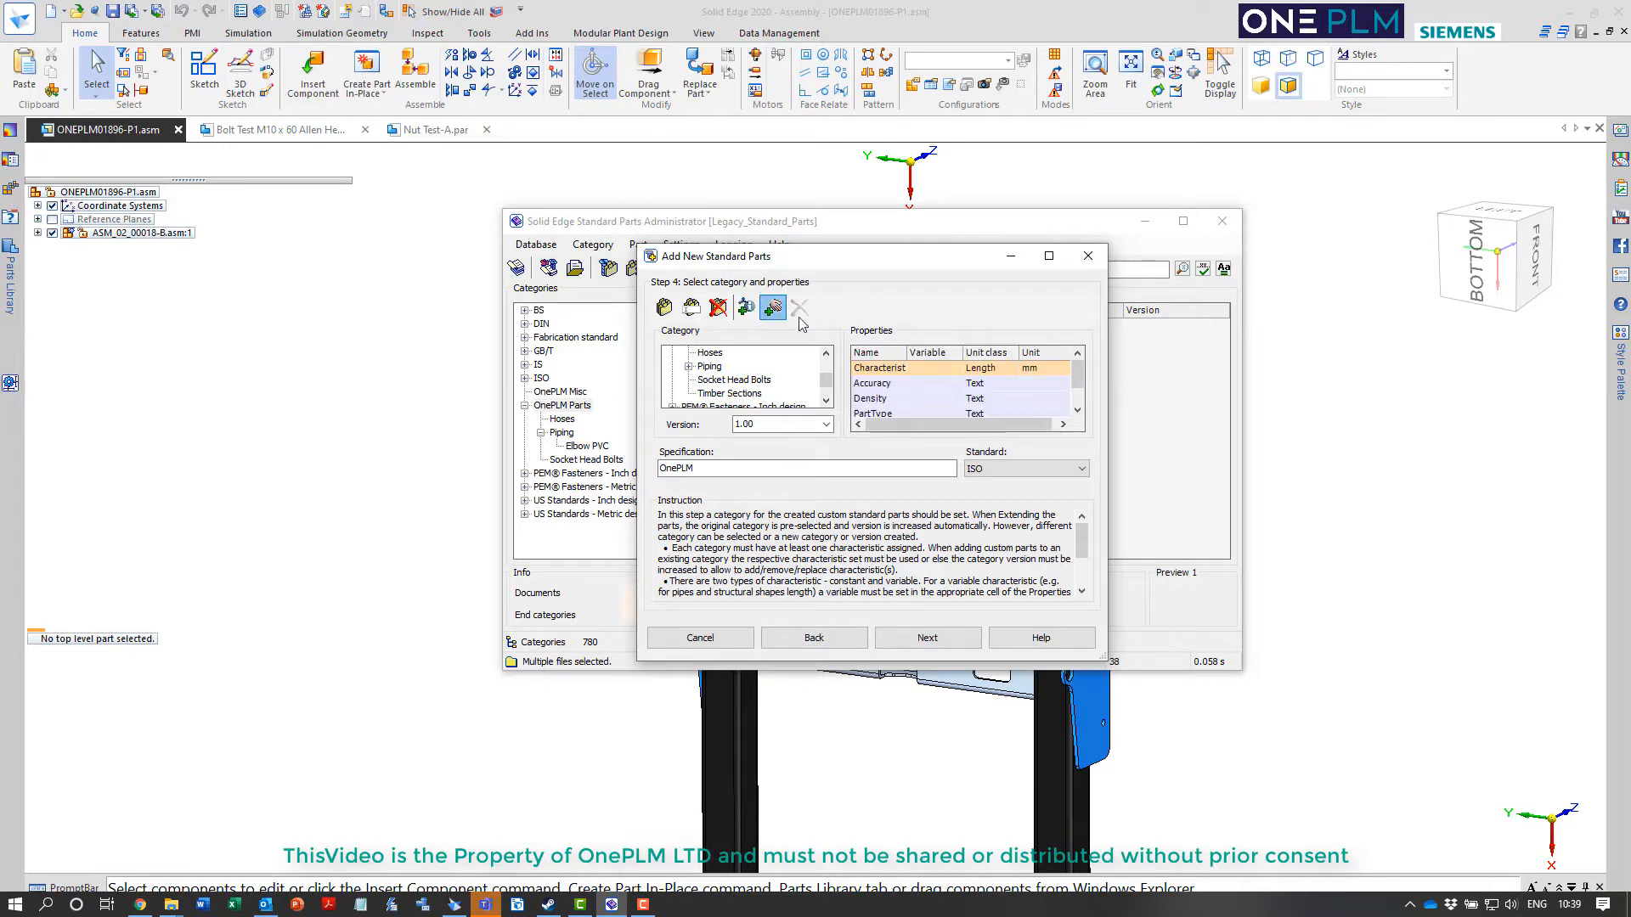
click(887, 370)
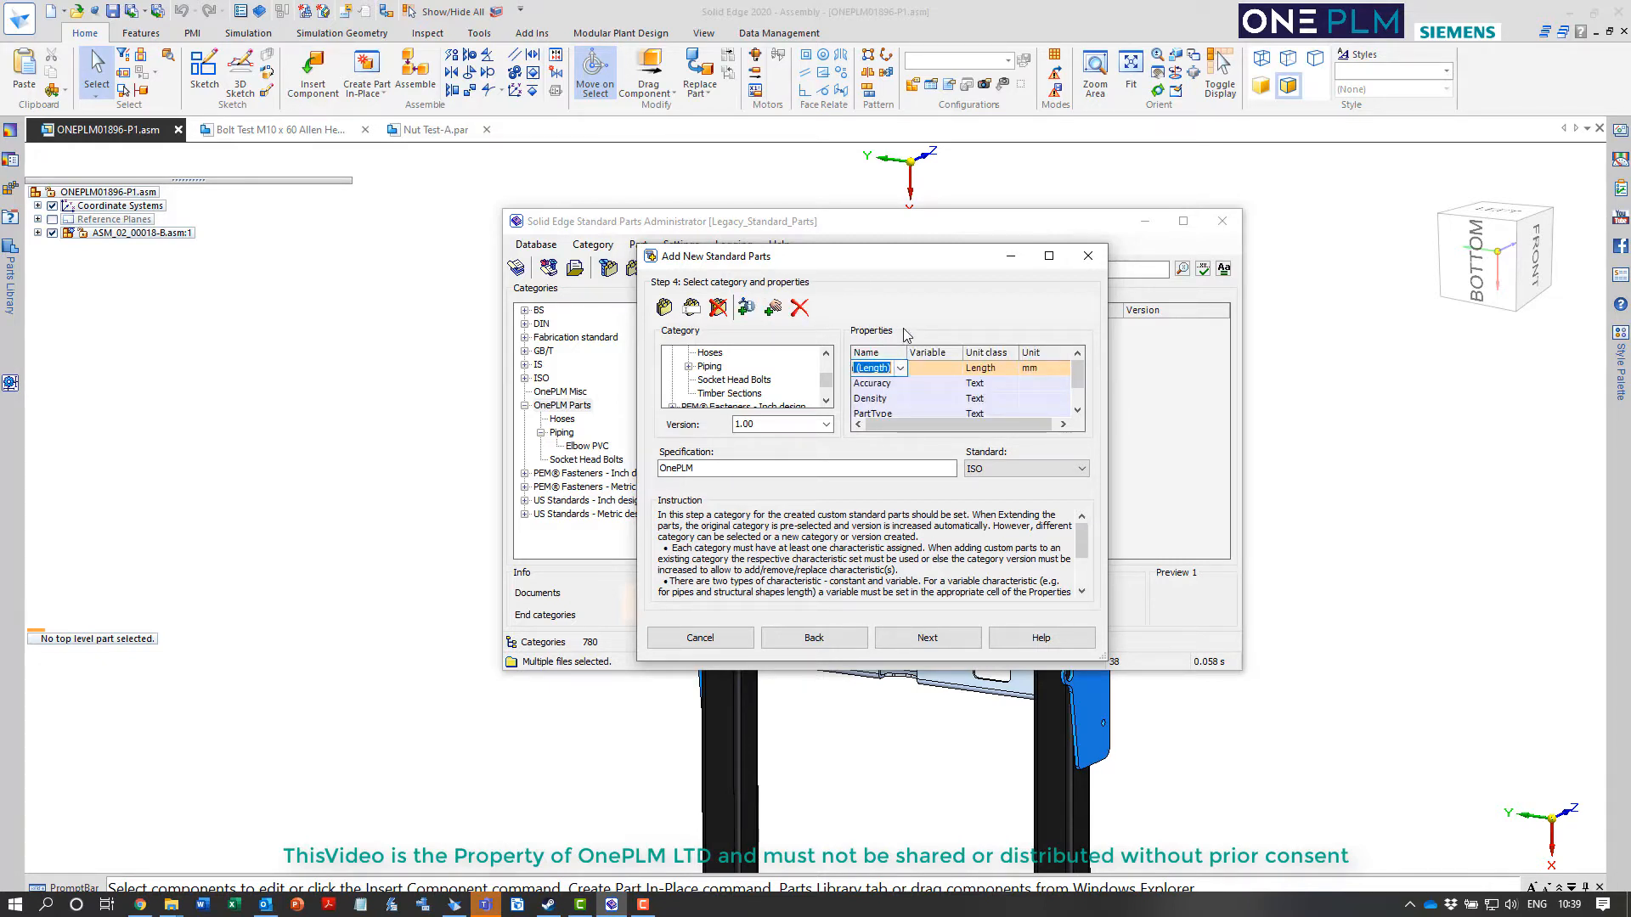
key(BackSpace)
key(ctrl+z)
Add another length characteristic in mm named Height to the Timber Sections category
click(746, 308)
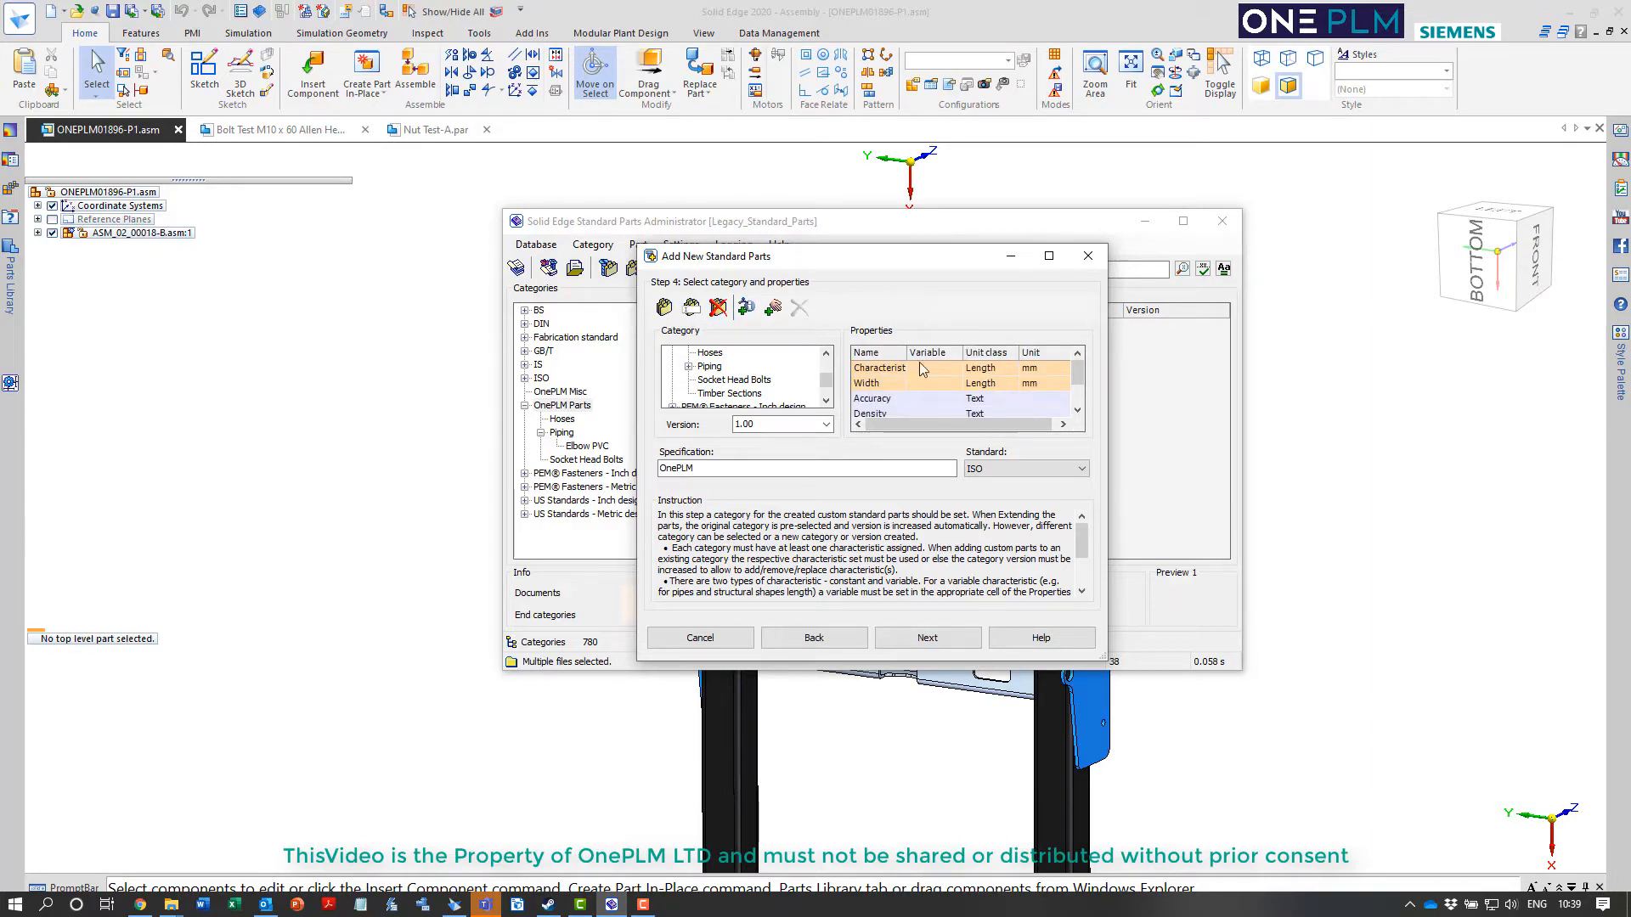
click(890, 371)
click(892, 371)
click(889, 369)
click(745, 308)
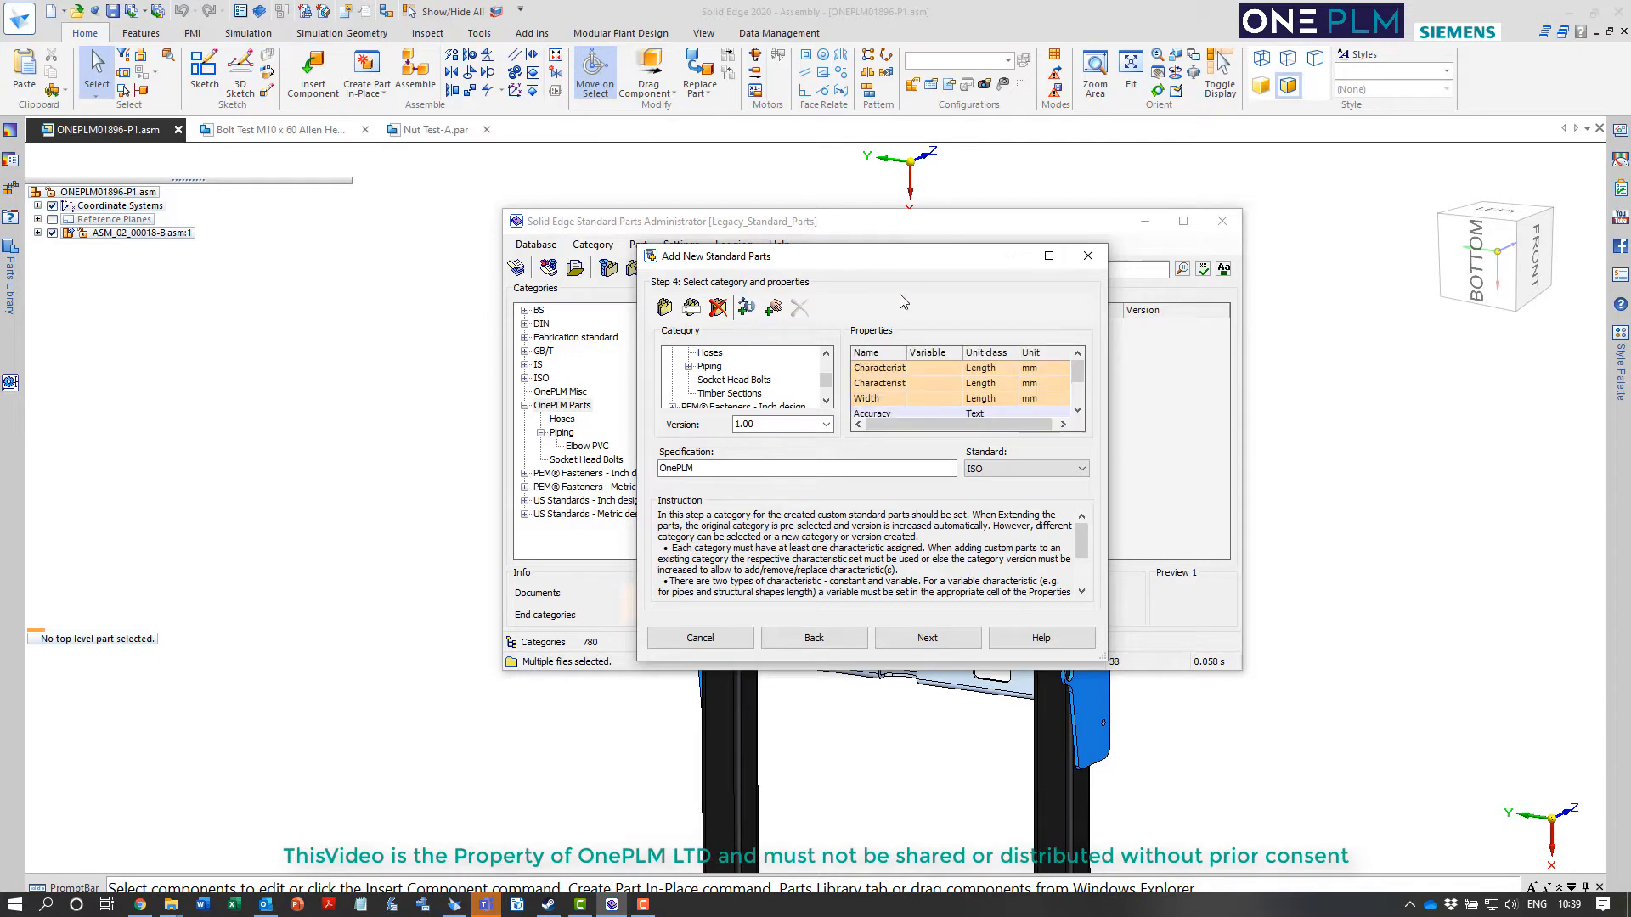
click(875, 384)
click(875, 384)
text(Height)
key(Return)
Assign the predefined text characteristic Product grade to the remaining unnamed property of the Timber Sections category
click(898, 369)
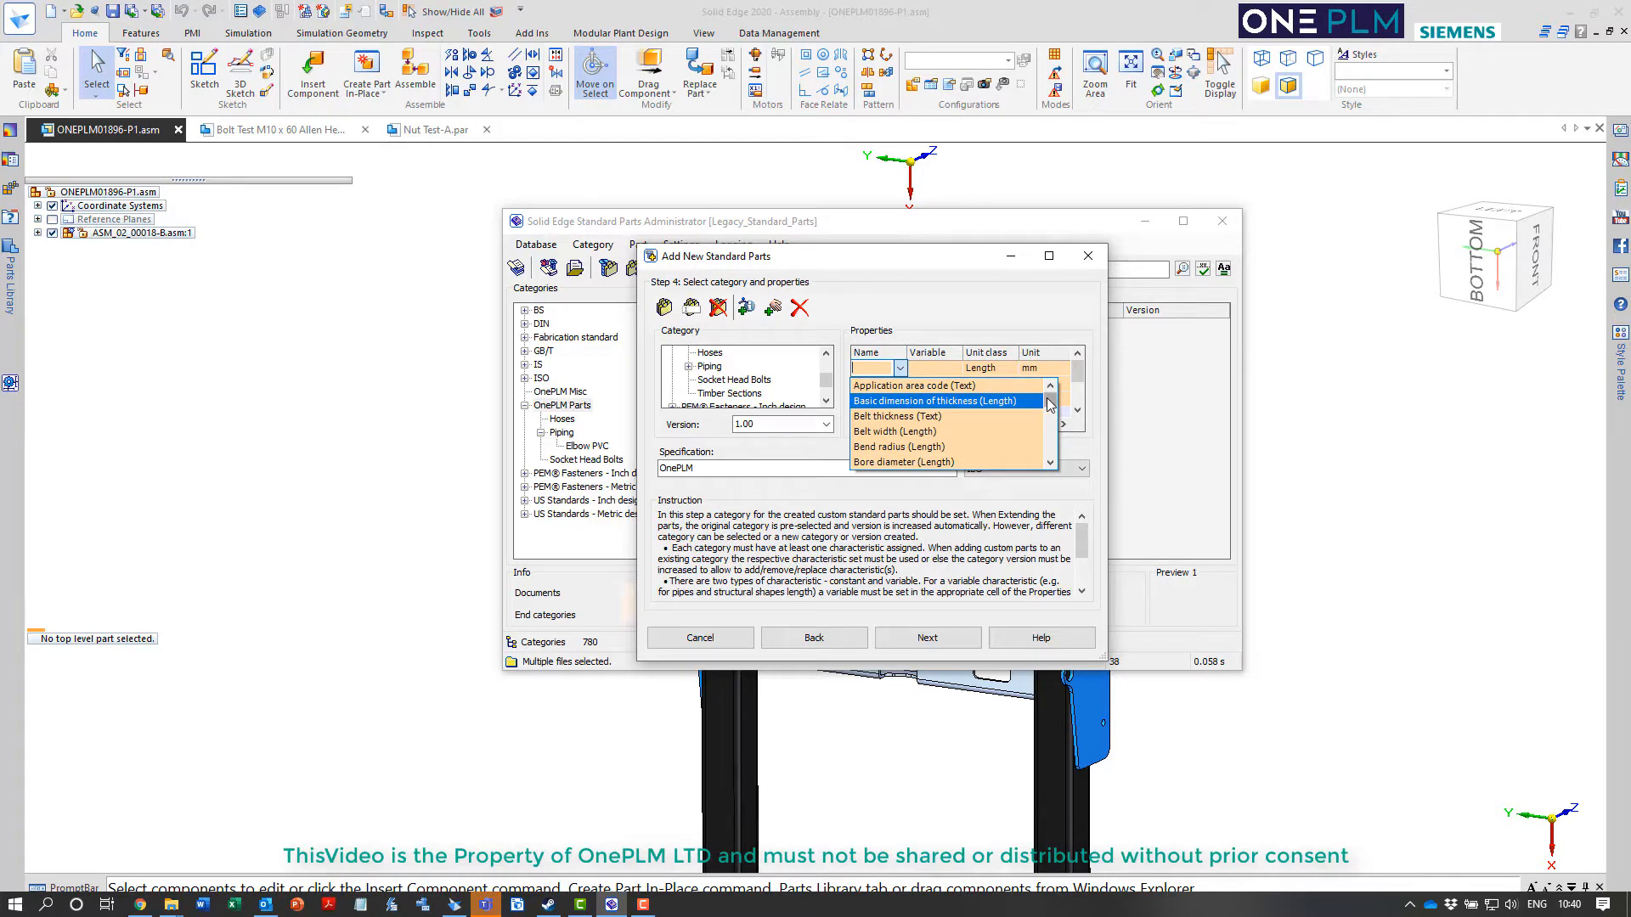
drag(1049, 400, 1052, 417)
scroll(953, 422, down, 12)
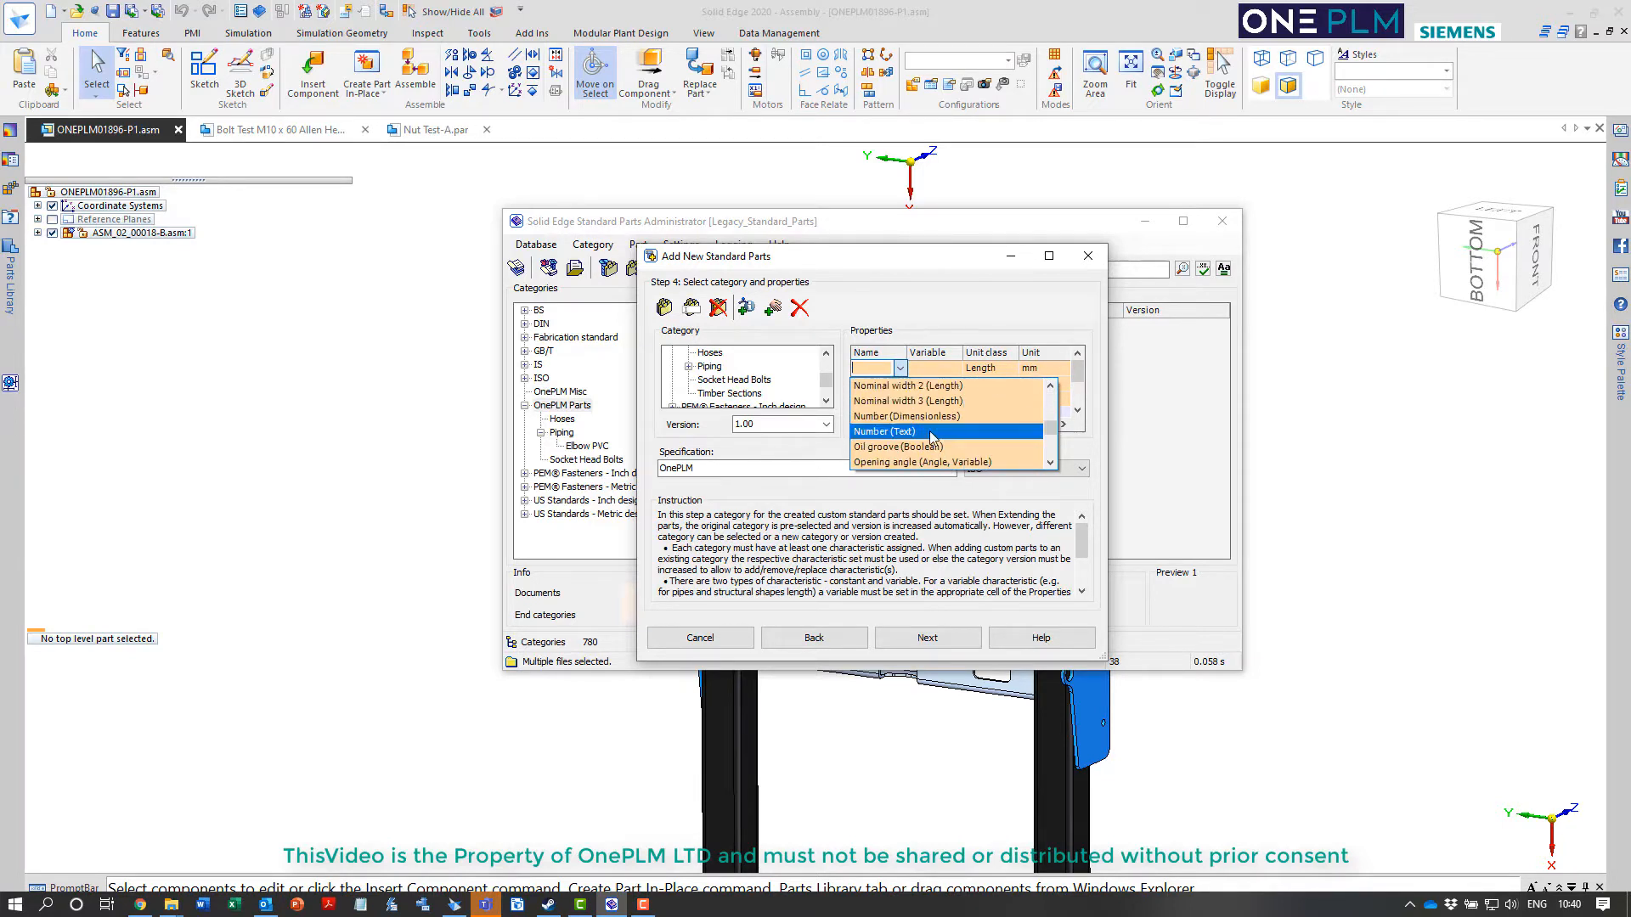
scroll(931, 432, down, 5)
click(927, 403)
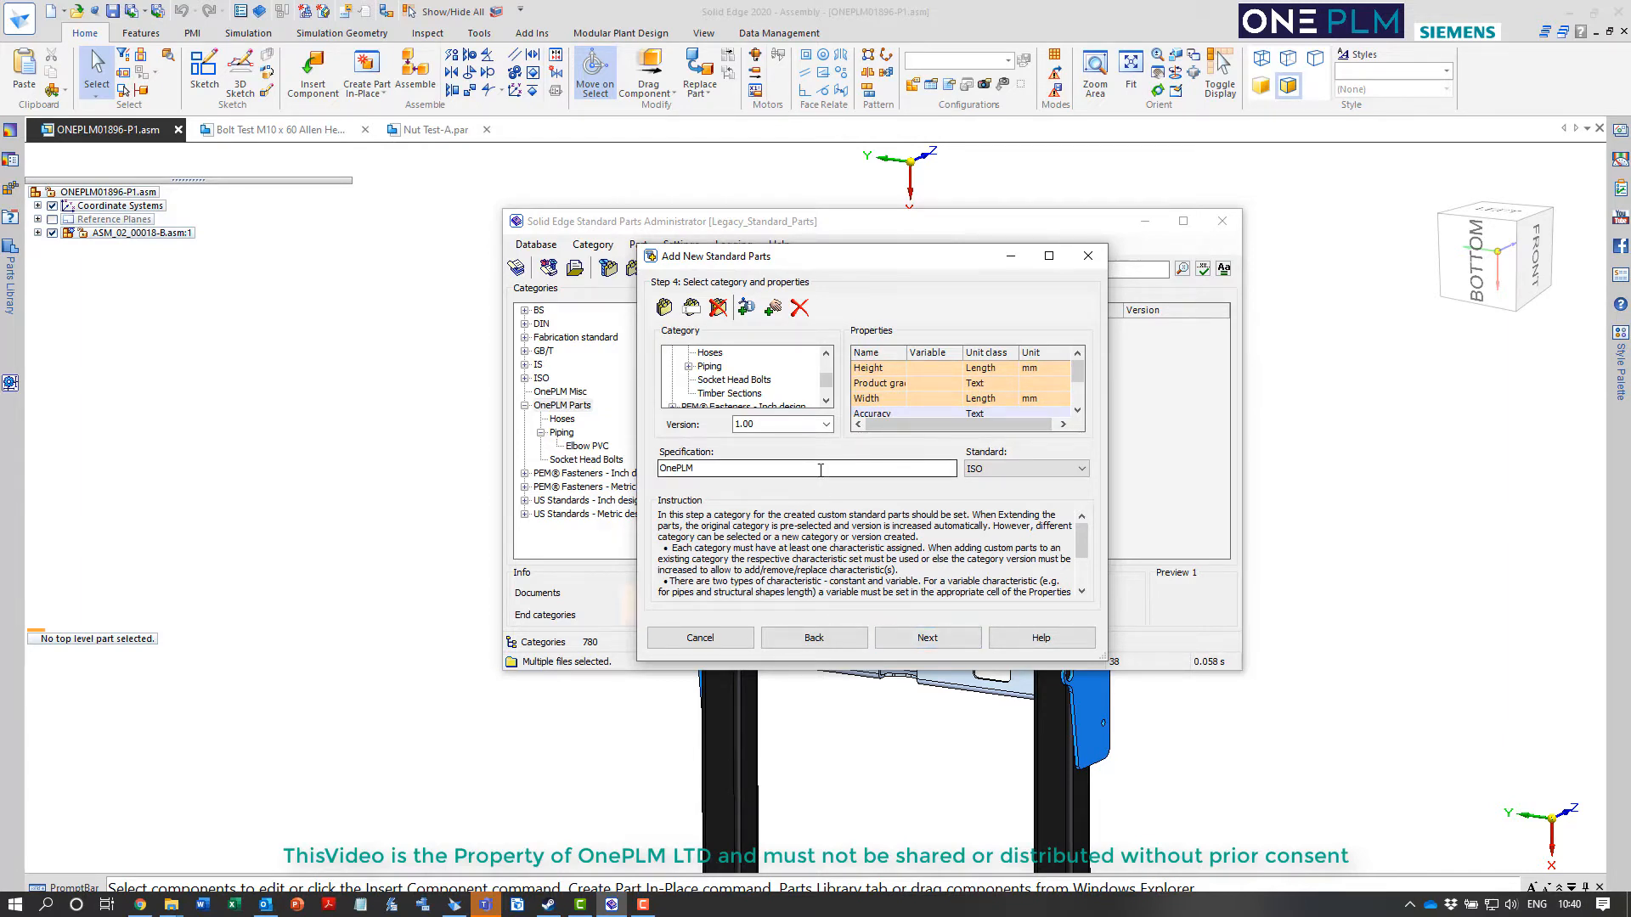
Choose ISO as the standard for the category and proceed to entering the part values
click(996, 470)
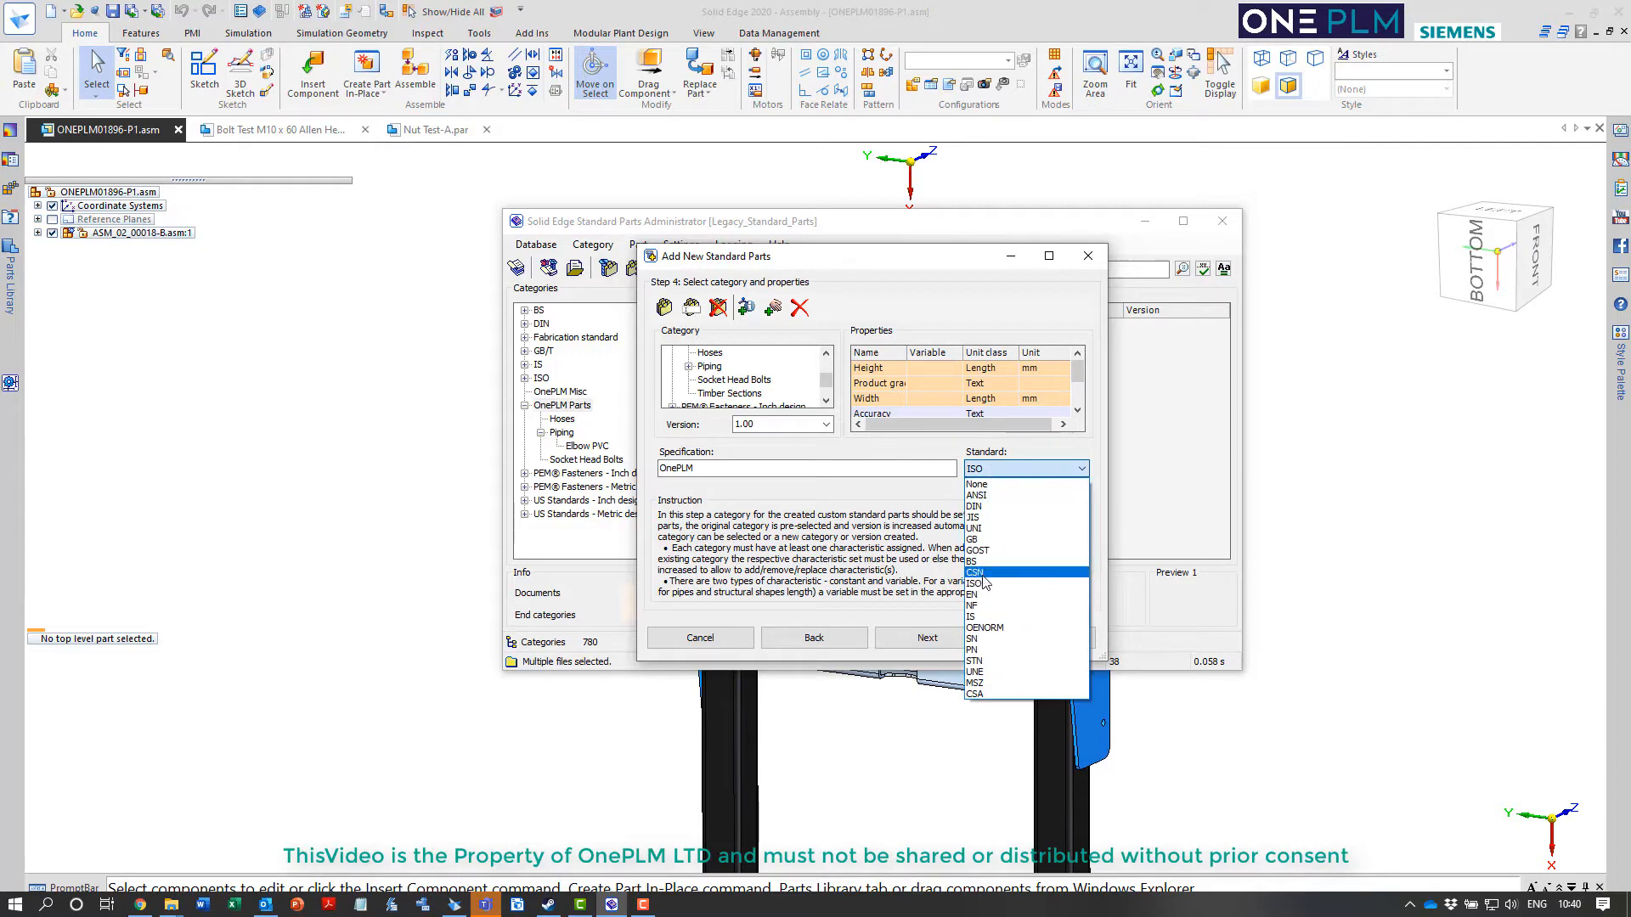
click(981, 583)
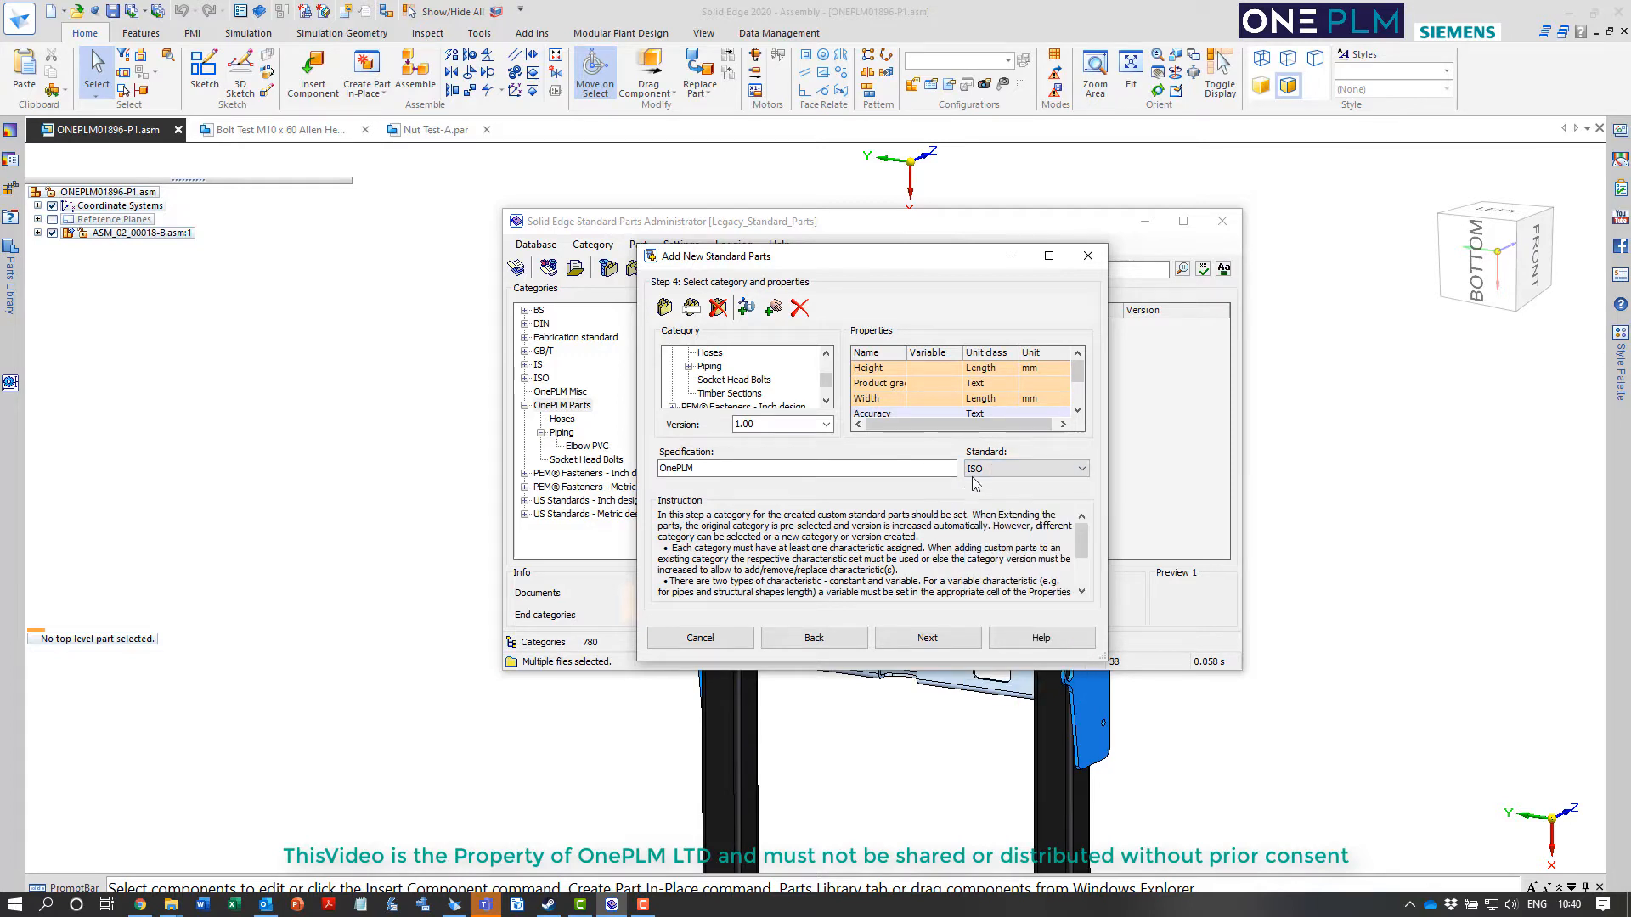
click(927, 638)
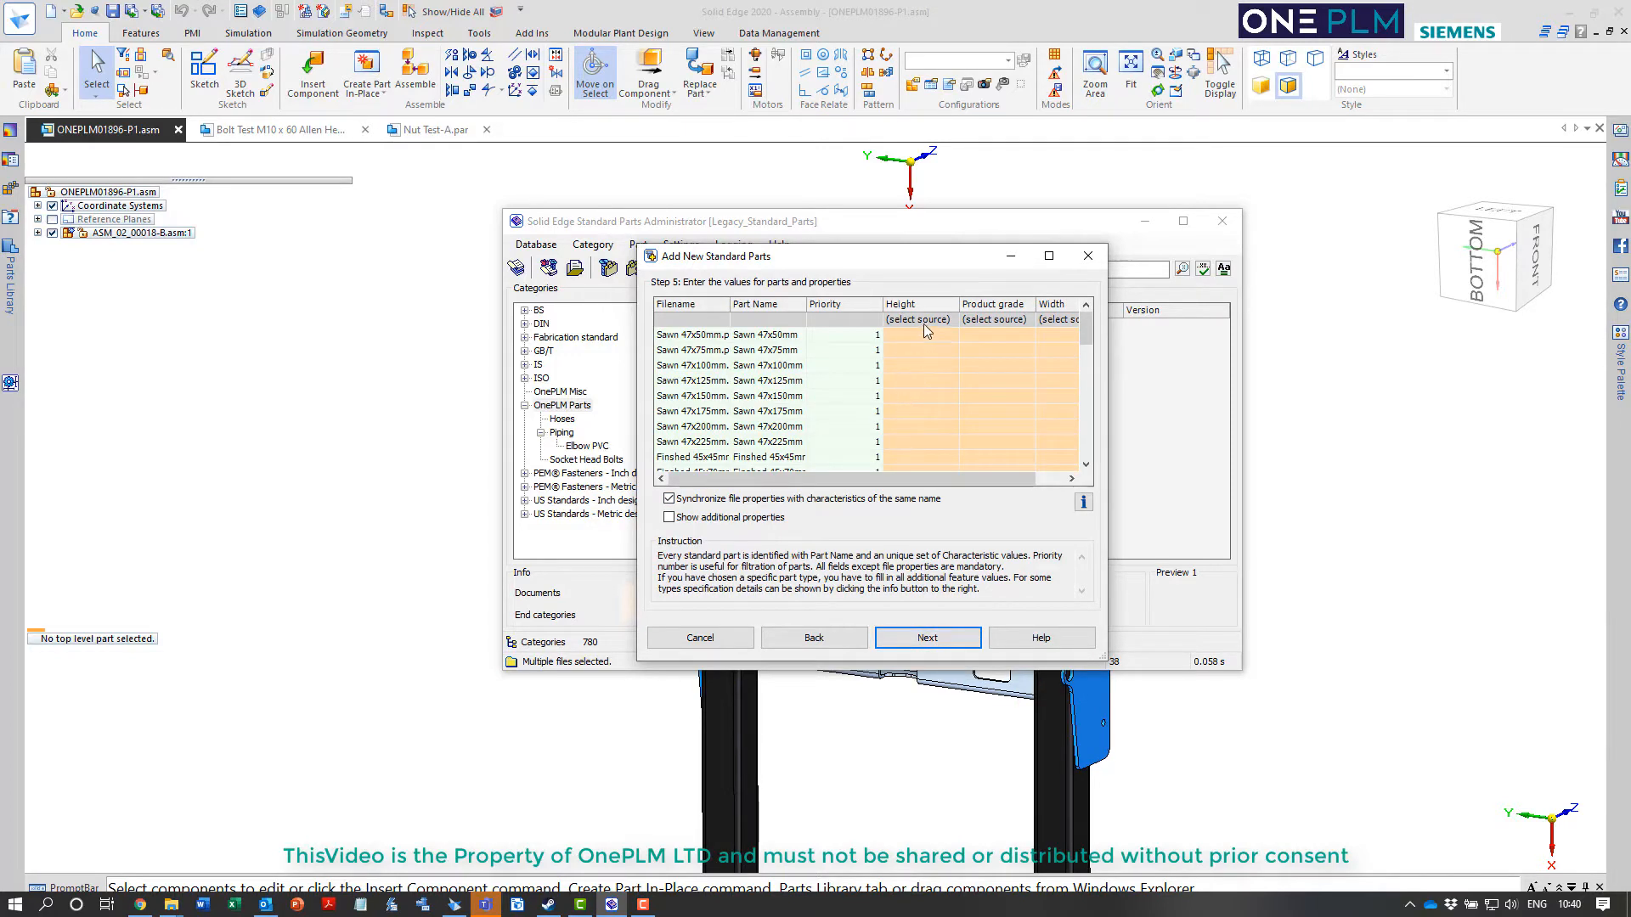
Map the Height column to the Width source variable and the Width column to Height
click(946, 321)
click(952, 322)
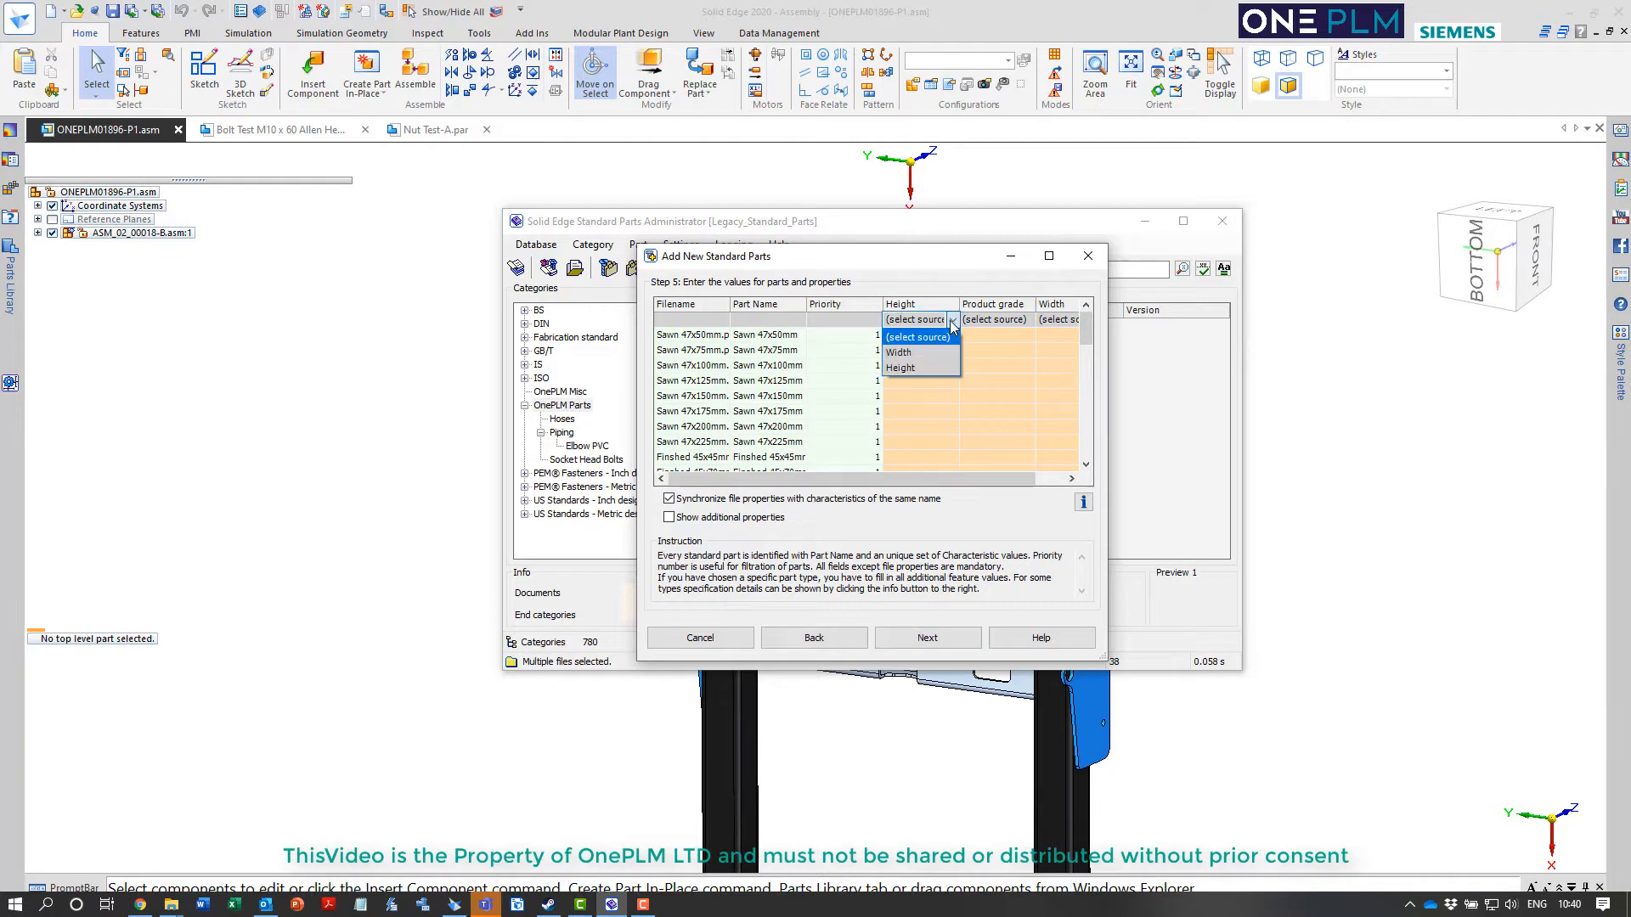
click(905, 353)
Fill in the product grade Sawn for all the sawn timber sizes from 47x50mm to 47x225mm
click(1013, 320)
text(Sawn)
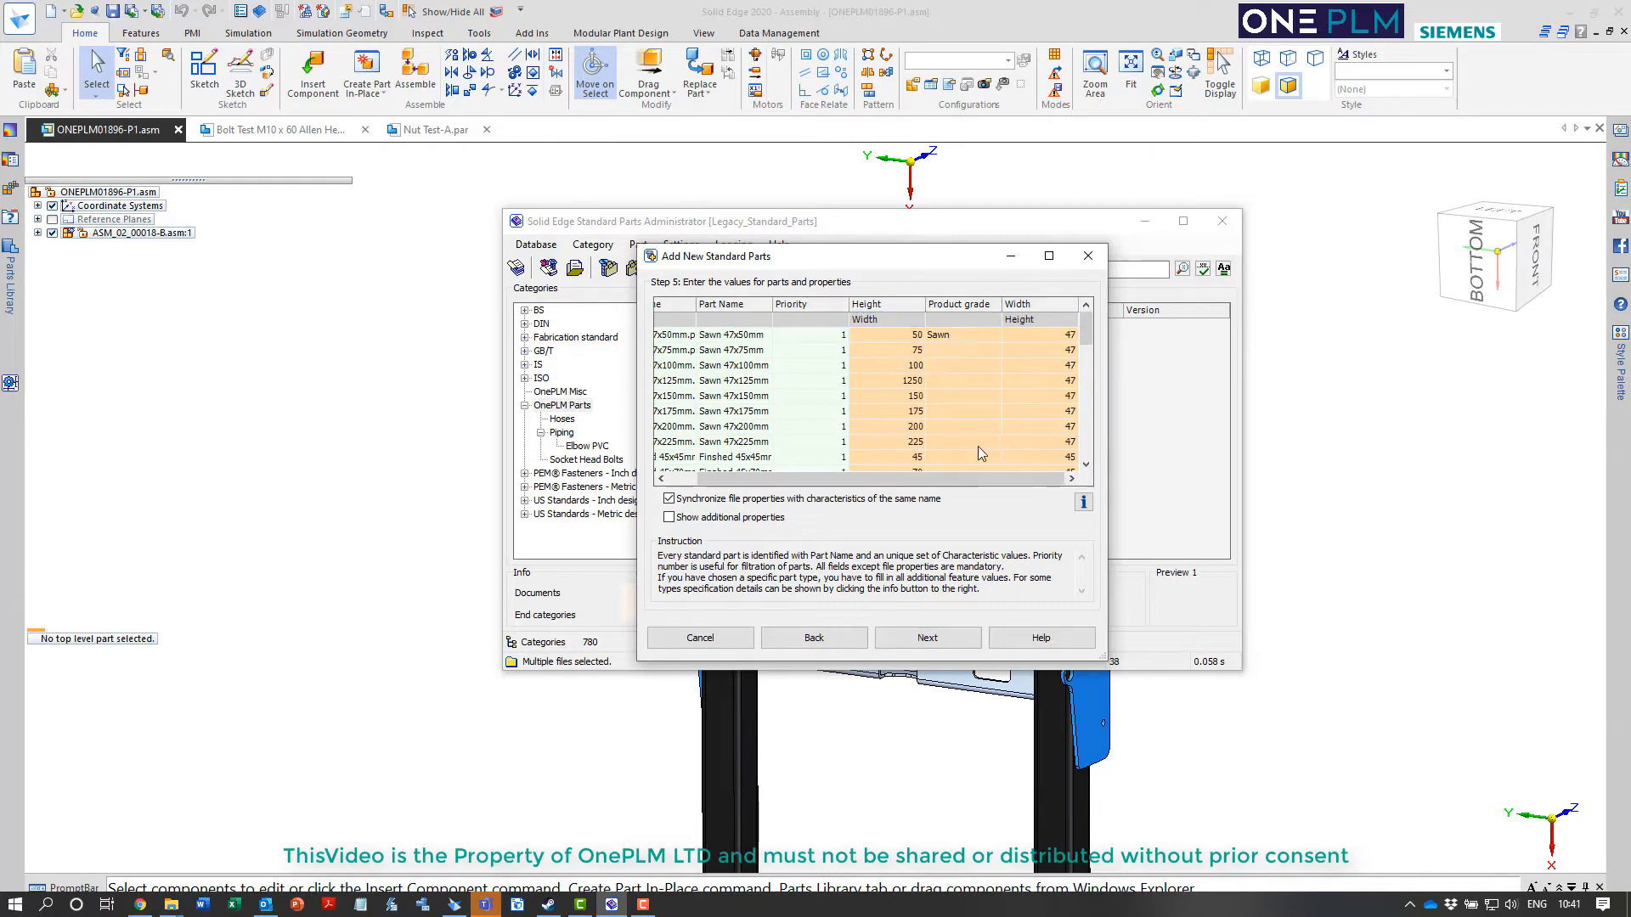
key(Return)
click(974, 336)
key(ctrl+v)
key(Down)
key(ctrl+v)
key(Down)
key(ctrl+v)
Enter Finished as the product grade of the first finished part, 45x45mm
key(Down)
key(ctrl+v)
key(Down)
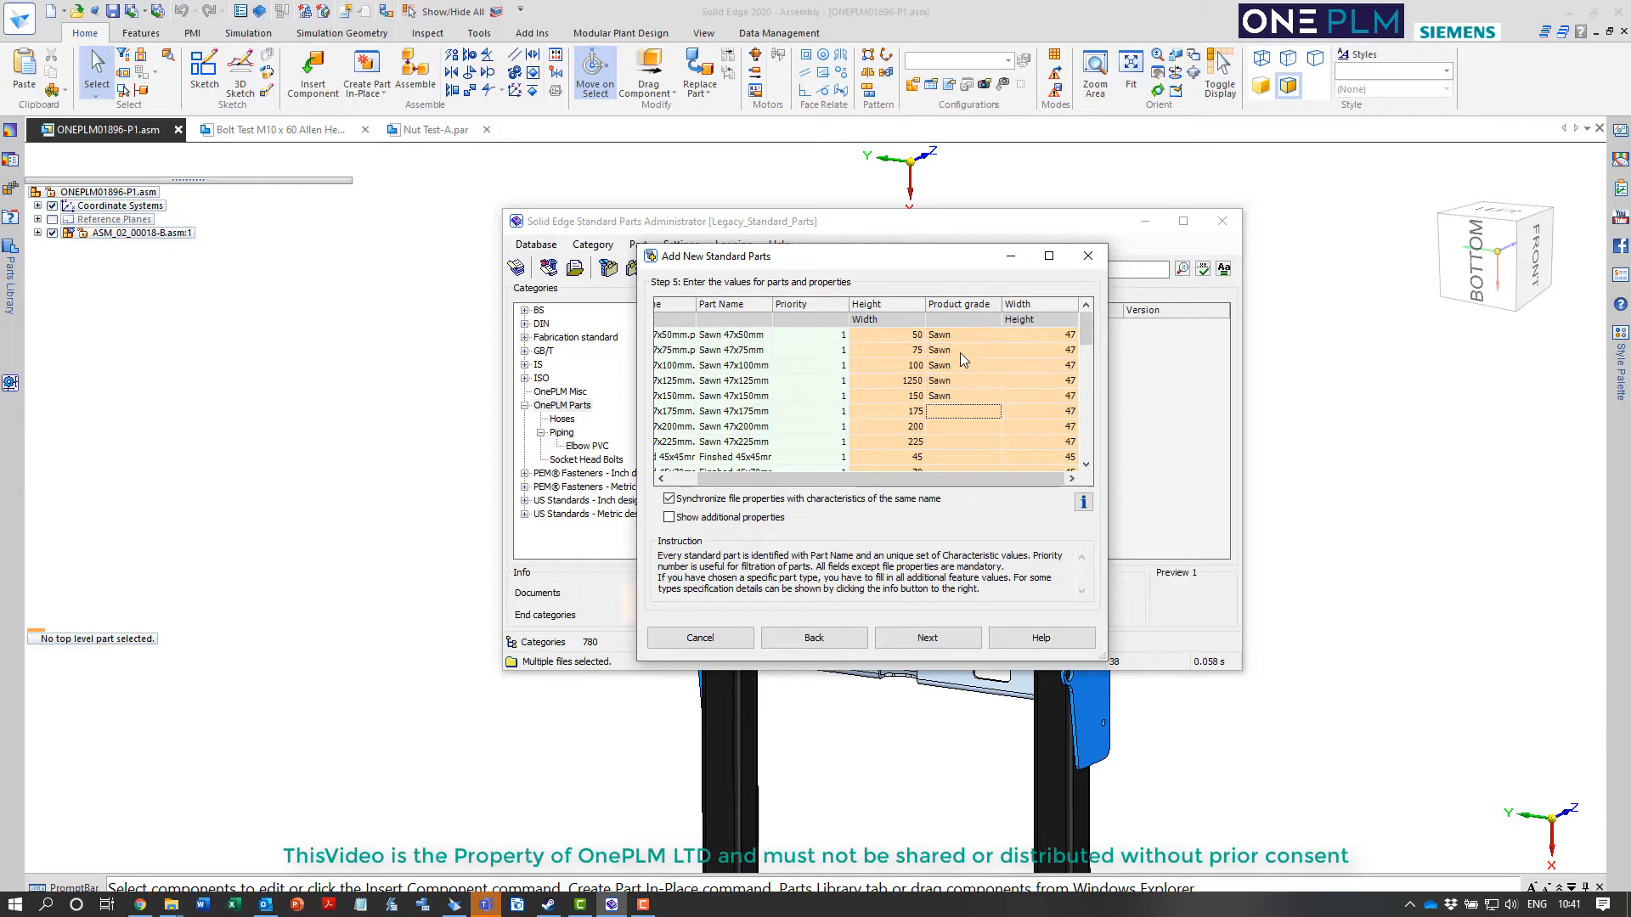
key(ctrl+v)
key(Down)
key(ctrl+v)
key(Down)
key(ctrl+v)
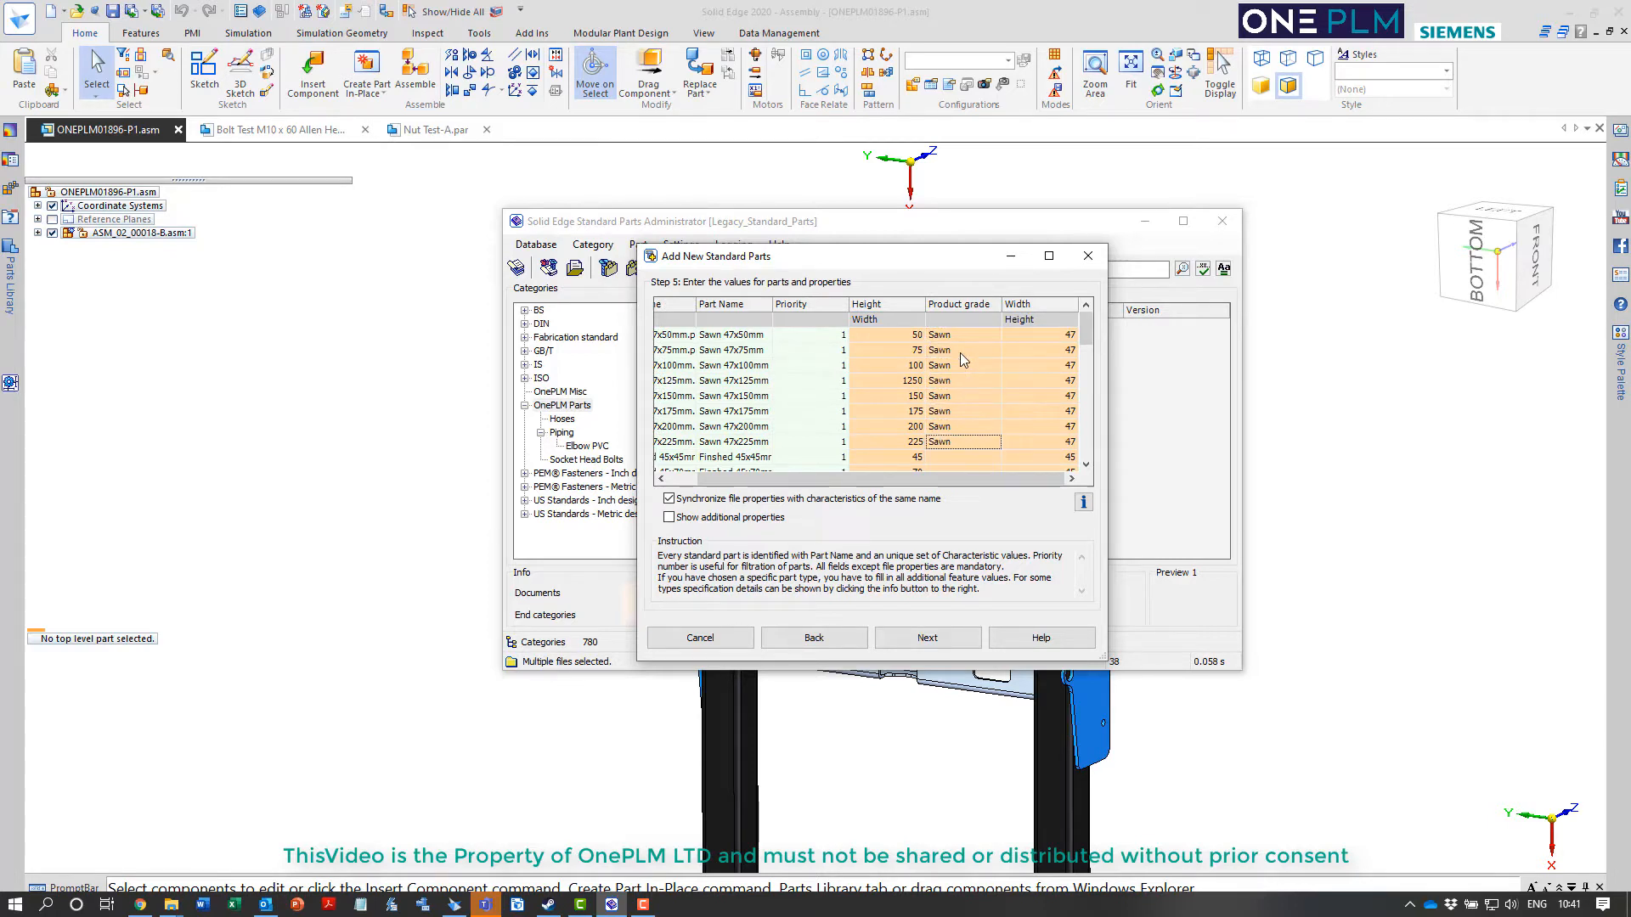
key(Down)
text(Fi)
key(Menu)
key(Escape)
text(shed)
key(Left)
key(Left)
key(Left)
key(Left)
text(ni)
key(Return)
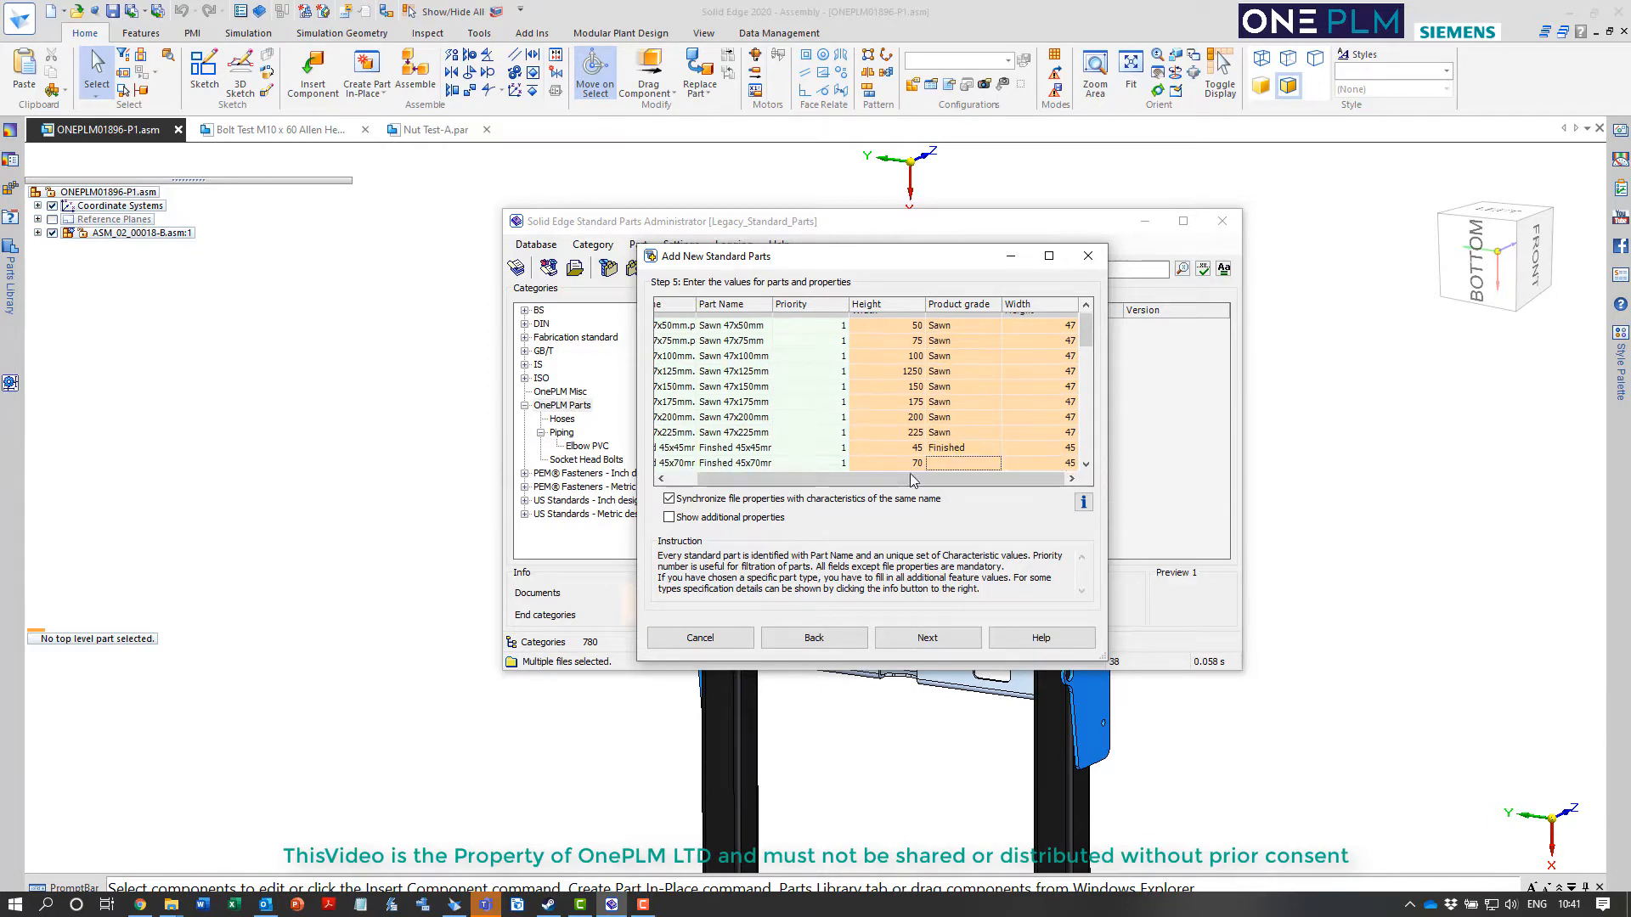
Copy the Finished product grade to all the remaining finished timber sizes in the parts table
click(948, 452)
key(ctrl+c)
key(Down)
key(ctrl+v)
key(ctrl+Down)
key(ctrl+v)
key(ctrl+Up)
key(Down)
click(947, 453)
key(Down)
key(Down)
key(ctrl+v)
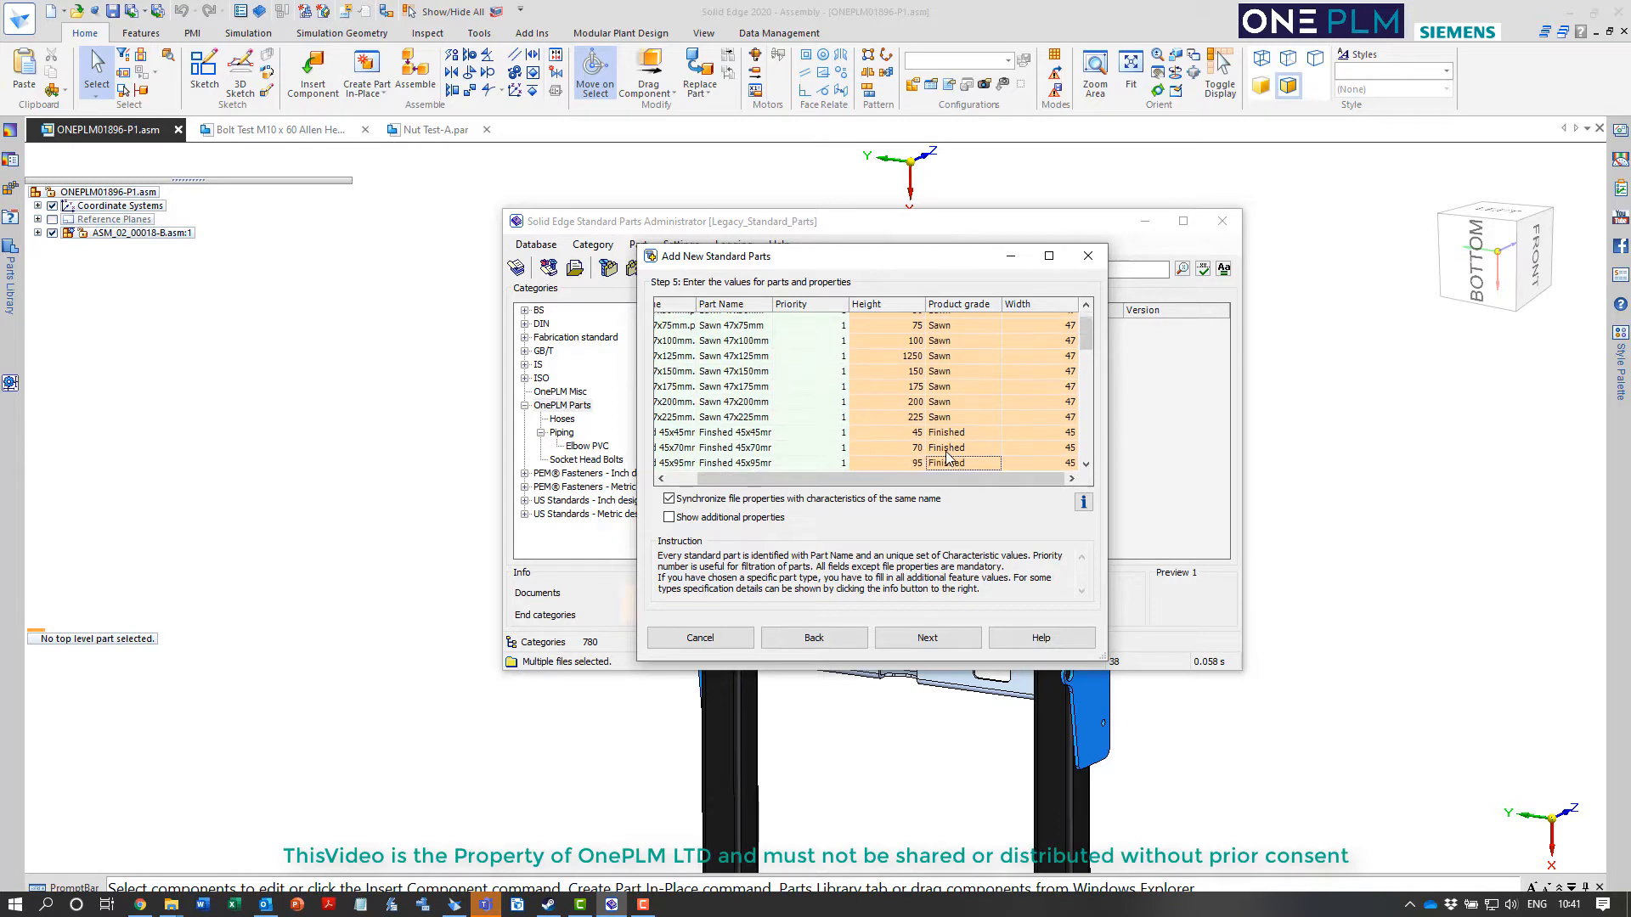
key(Down)
key(ctrl+v)
key(Down)
key(ctrl+v)
key(Down)
key(ctrl+v)
key(Down)
key(ctrl+v)
key(Down)
key(ctrl+v)
key(Down)
key(ctrl+v)
key(Down)
key(ctrl+v)
key(Down)
key(ctrl+v)
key(Down)
key(ctrl+v)
key(Down)
key(ctrl+v)
key(Down)
key(ctrl+v)
key(Down)
key(ctrl+v)
key(Down)
key(ctrl+v)
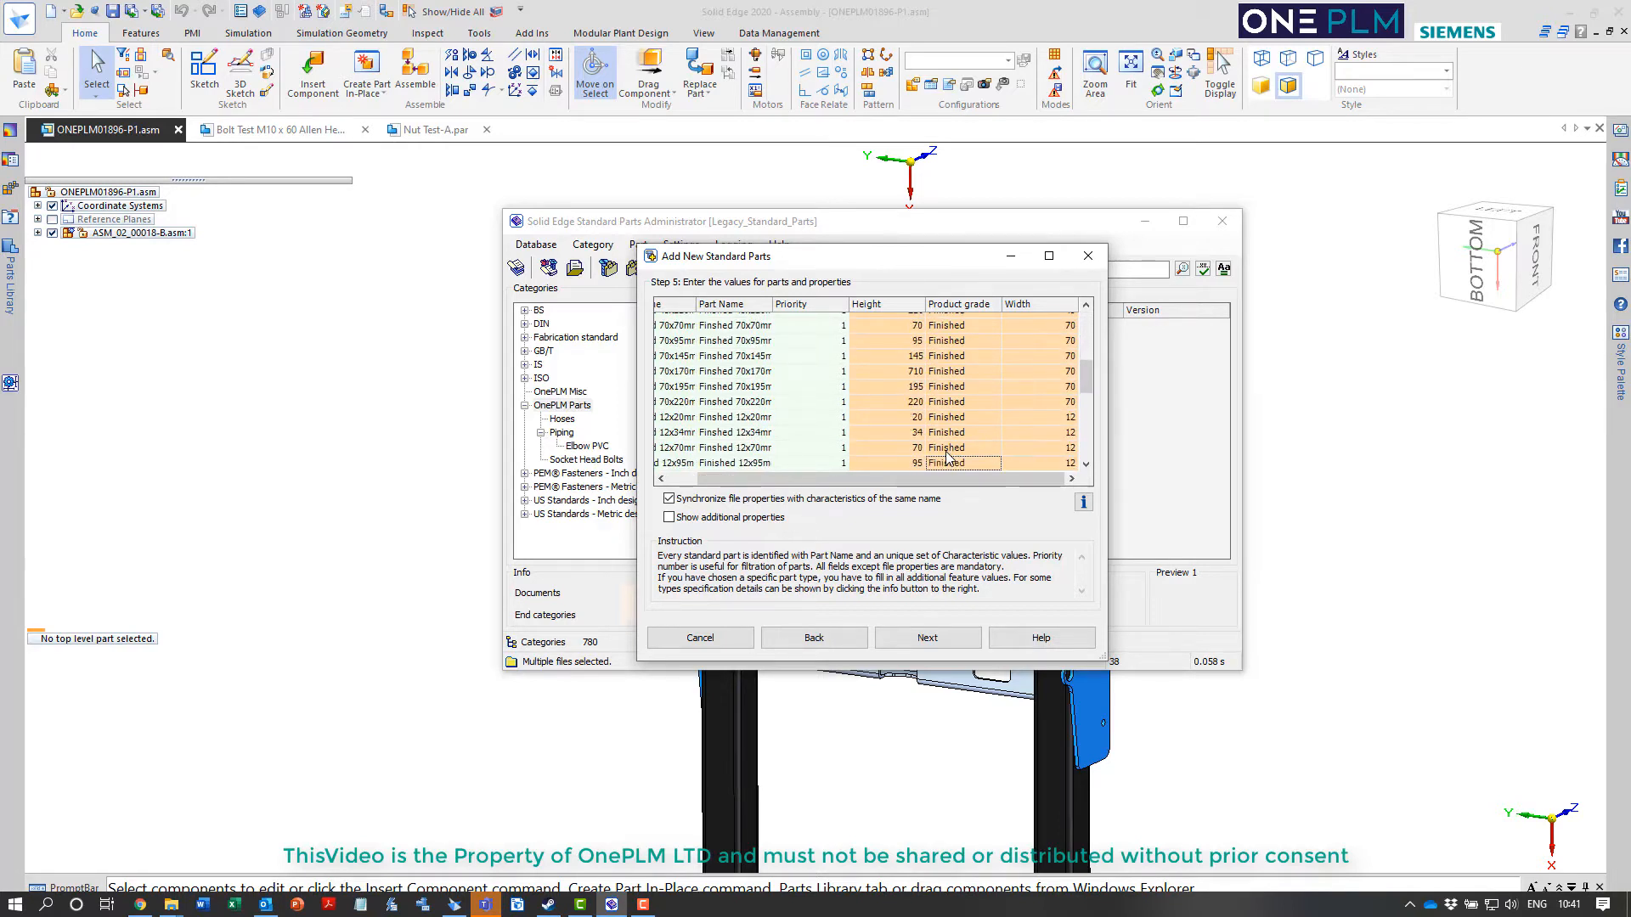
key(Down)
key(ctrl+v)
key(Down)
key(ctrl+v)
key(Down)
key(ctrl+v)
key(Down)
key(ctrl+v)
key(Down)
key(ctrl+v)
key(Down)
key(ctrl+v)
key(Down)
key(ctrl+v)
key(Down)
key(ctrl+v)
key(Down)
key(ctrl+v)
key(Down)
key(ctrl+v)
key(Down)
key(ctrl+v)
key(Down)
key(ctrl+v)
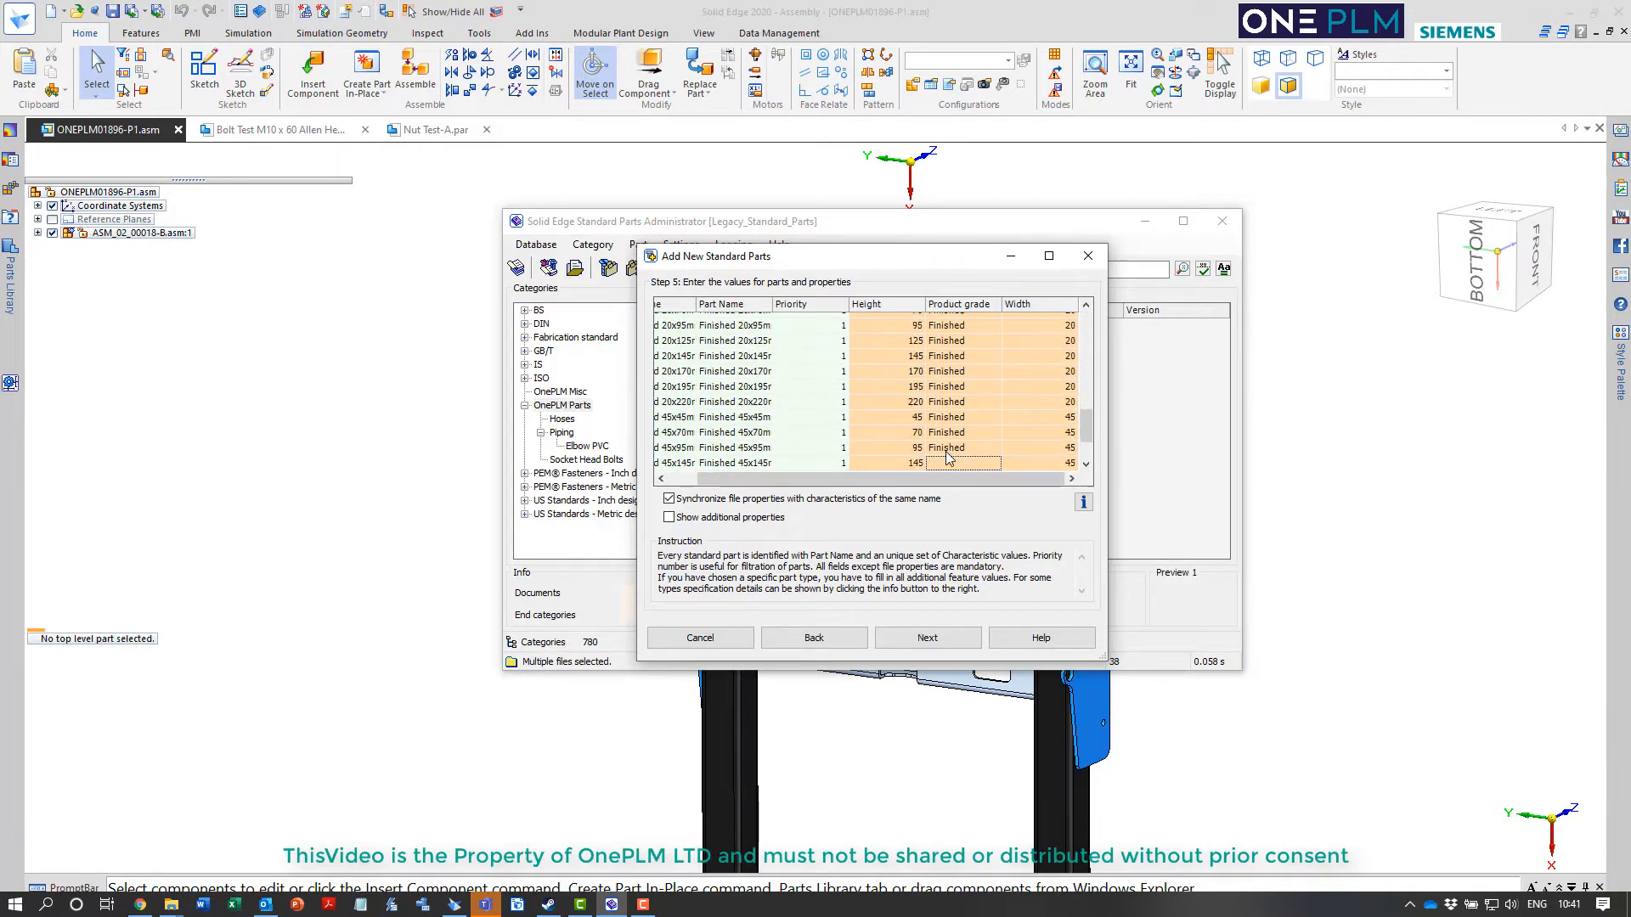
key(Down)
key(ctrl+v)
key(Down)
key(ctrl+v)
key(Down)
key(ctrl+v)
key(Down)
key(ctrl+v)
key(Down)
key(ctrl+v)
key(Down)
key(ctrl+v)
key(Down)
key(ctrl+v)
click(946, 451)
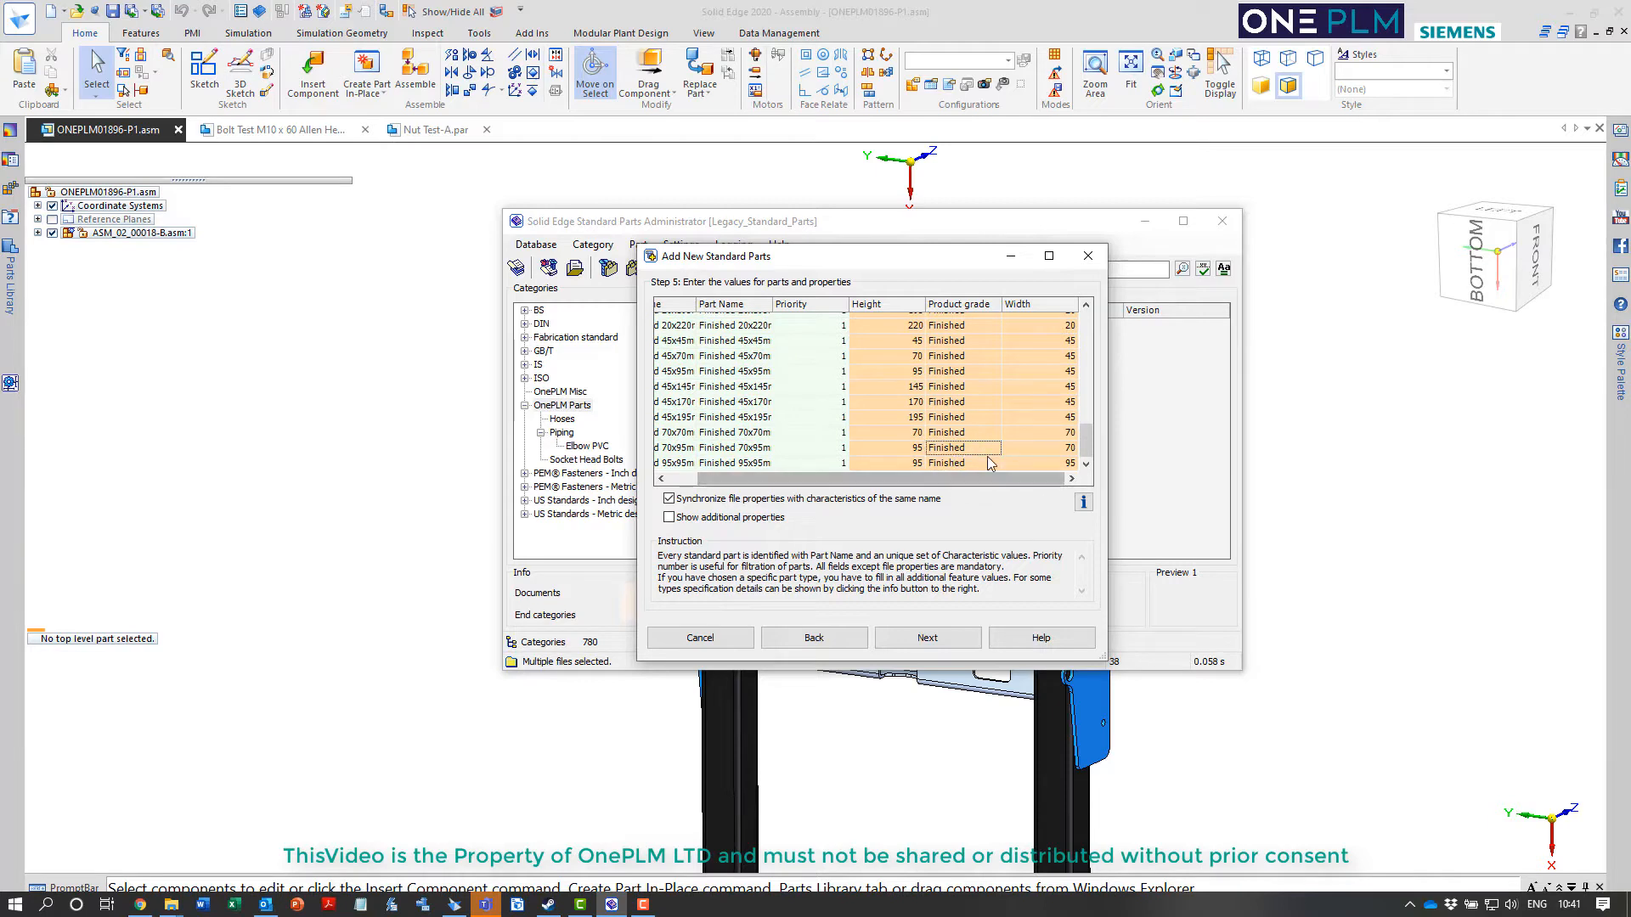
Set the source of the Height column to Height and of the Width column to Width
scroll(963, 424, up, 15)
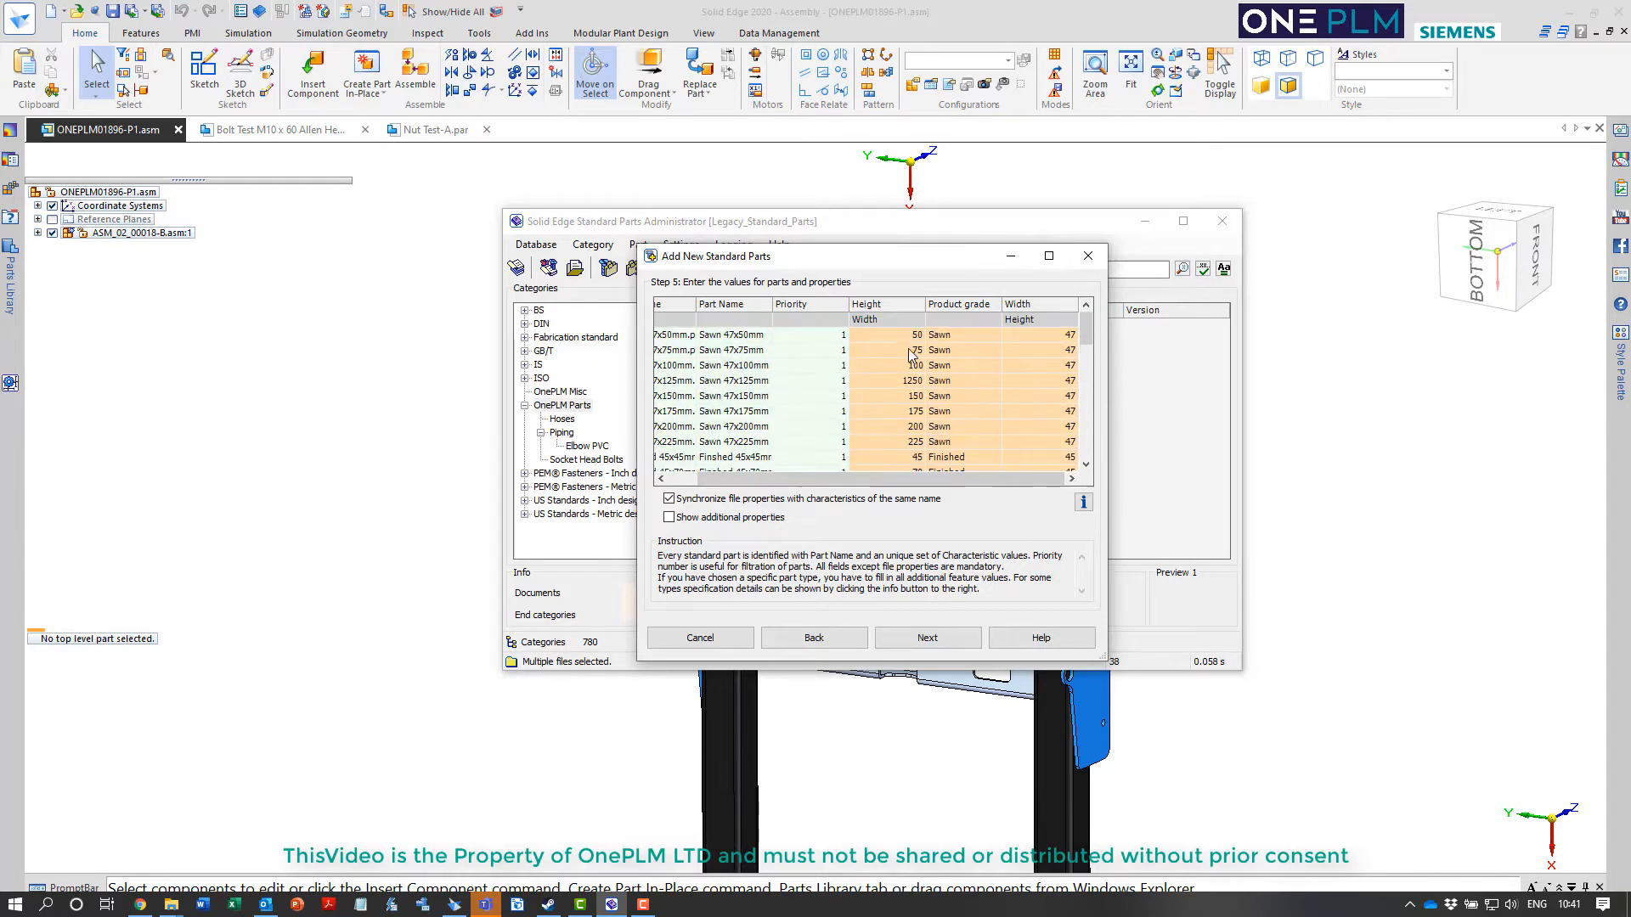
click(917, 324)
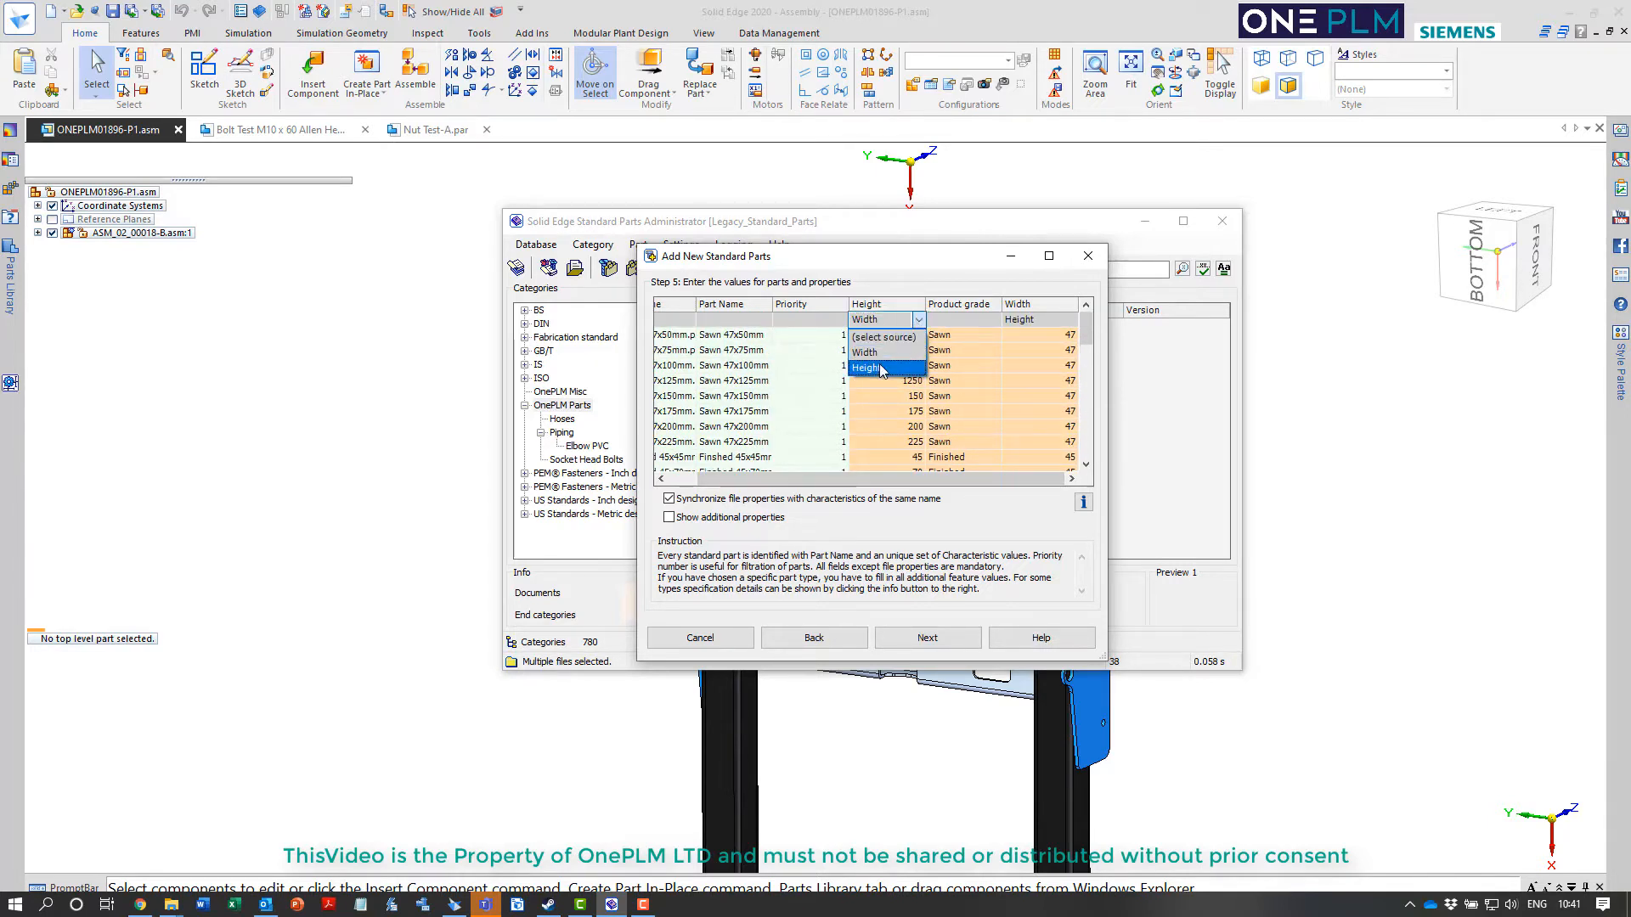
click(887, 361)
click(1069, 321)
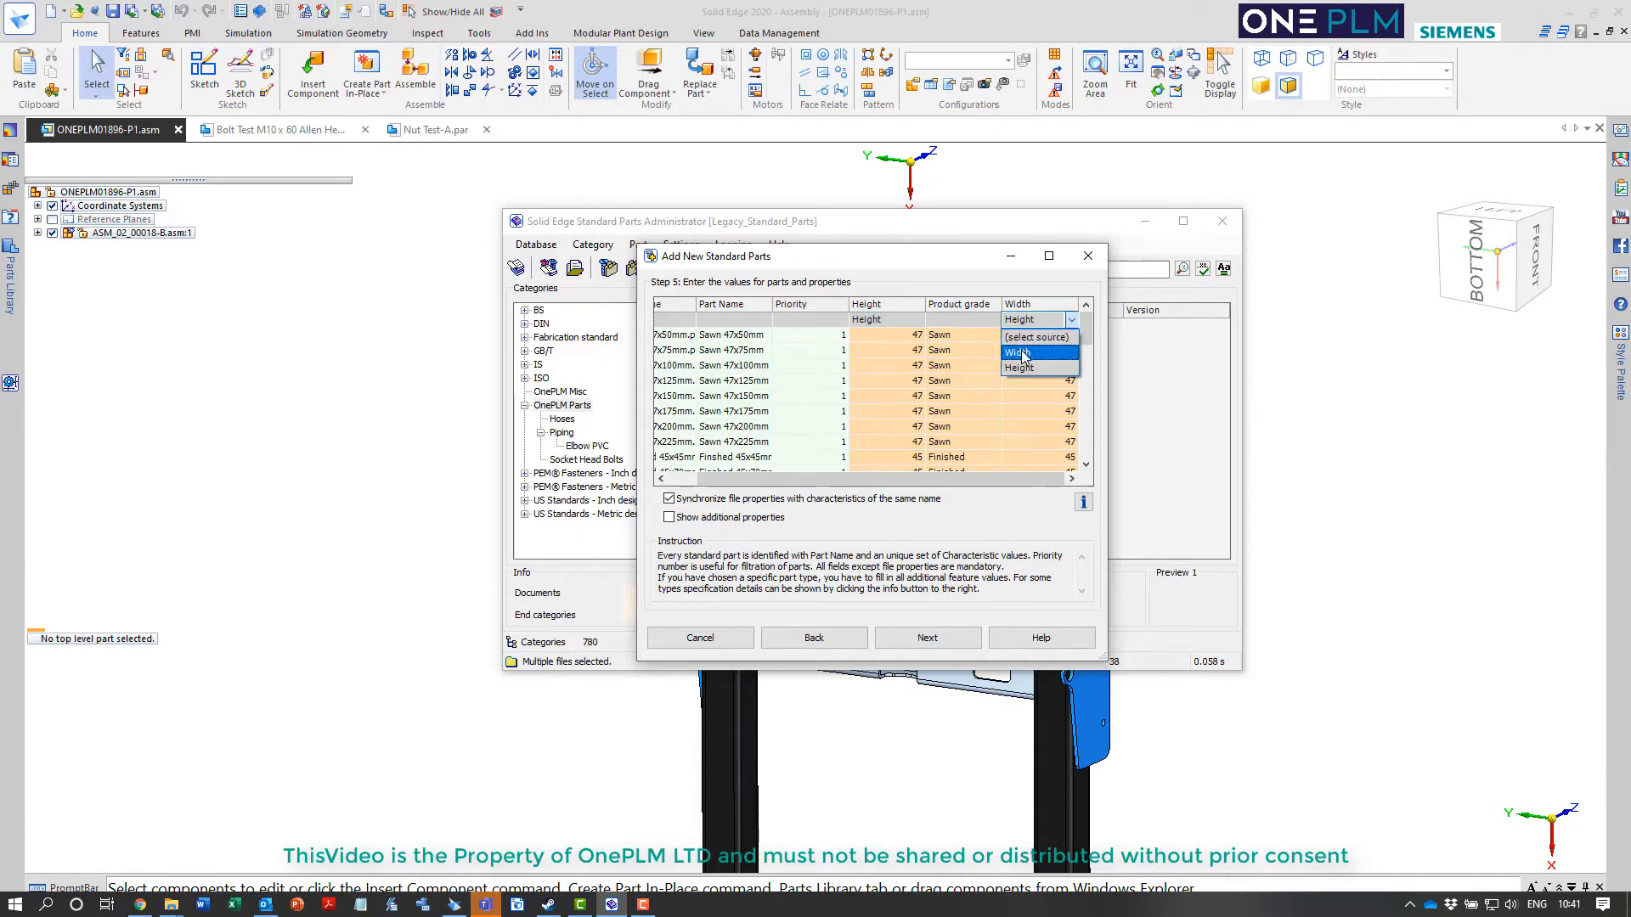
click(1002, 337)
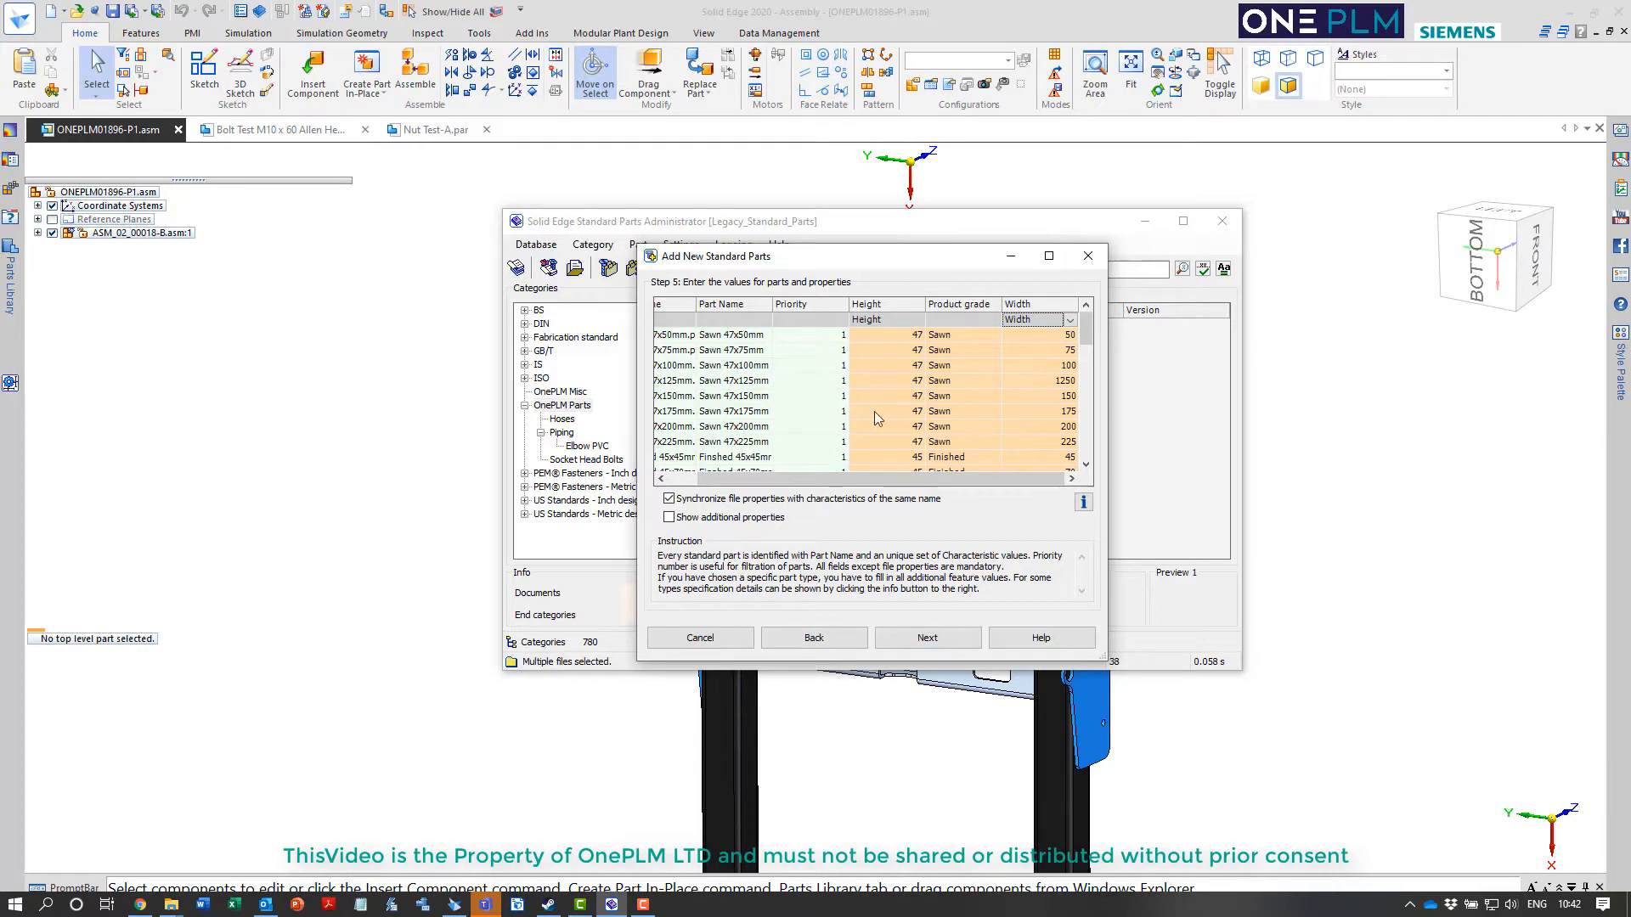
Review the height and width values of the timber parts, accept them and proceed without choosing a visual navigation category
click(746, 383)
click(1036, 380)
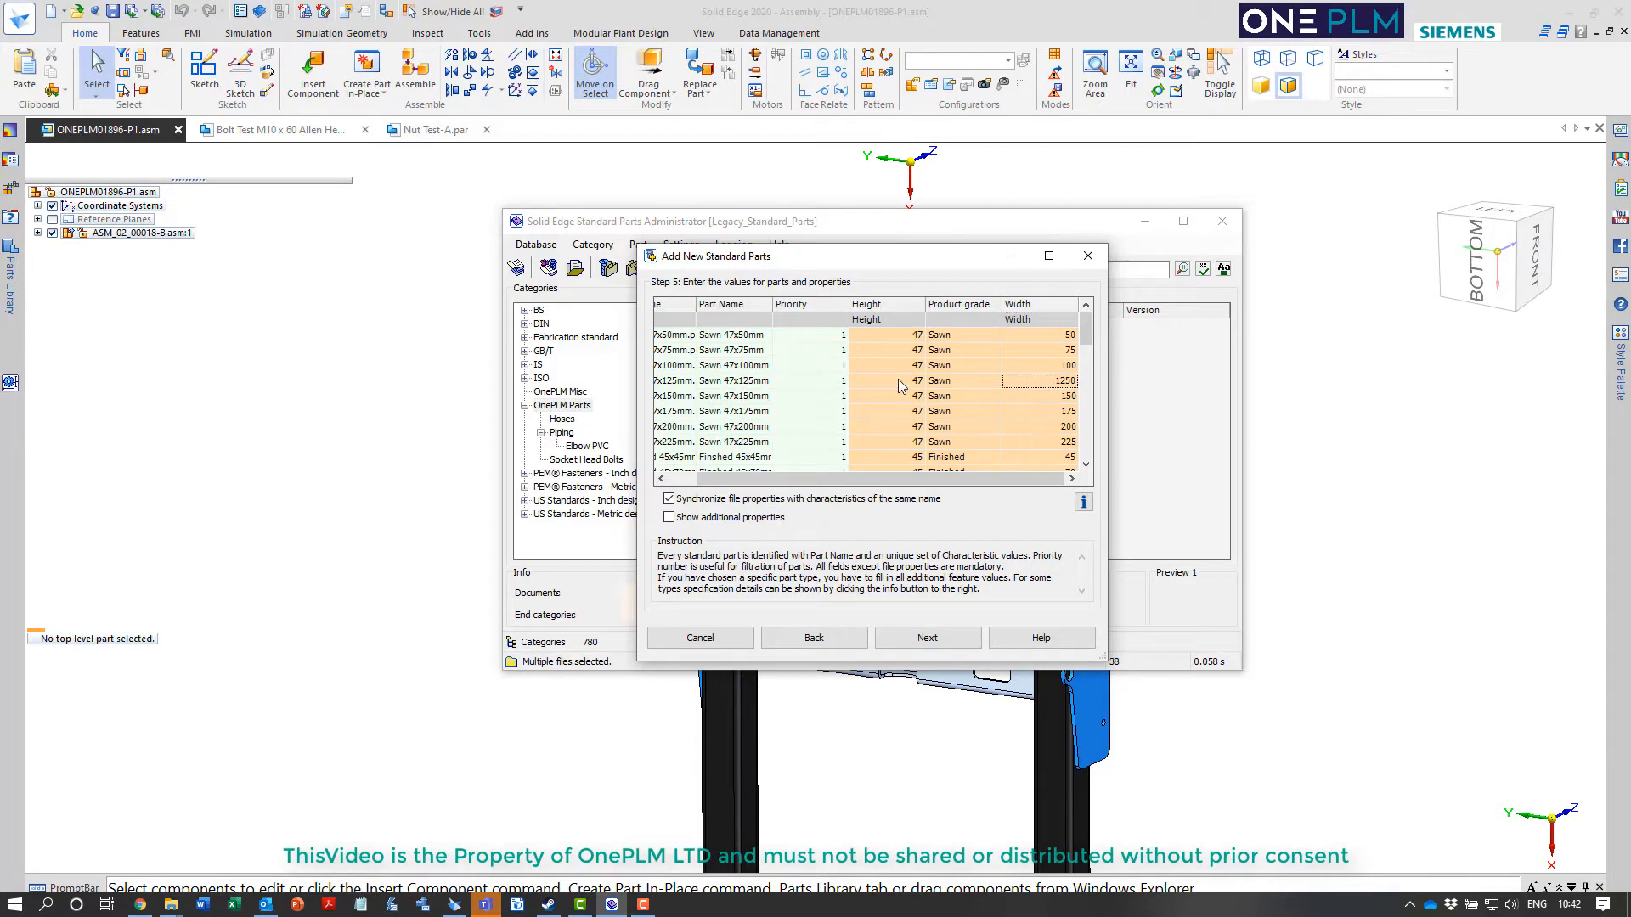
click(1069, 382)
scroll(1005, 411, down, 12)
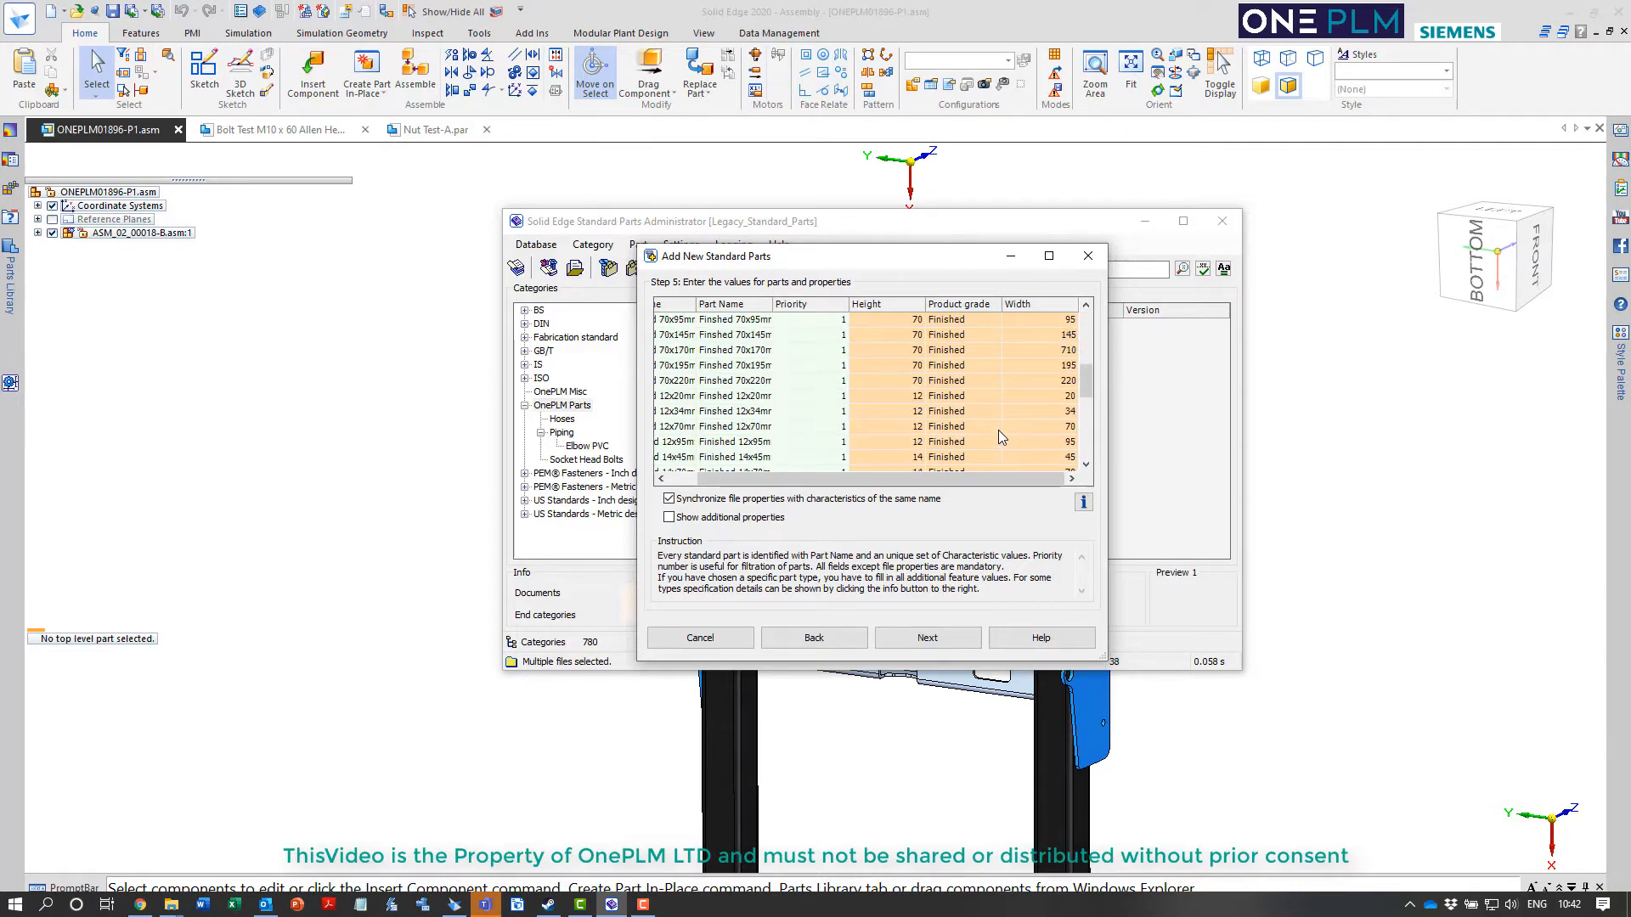
scroll(1011, 408, down, 6)
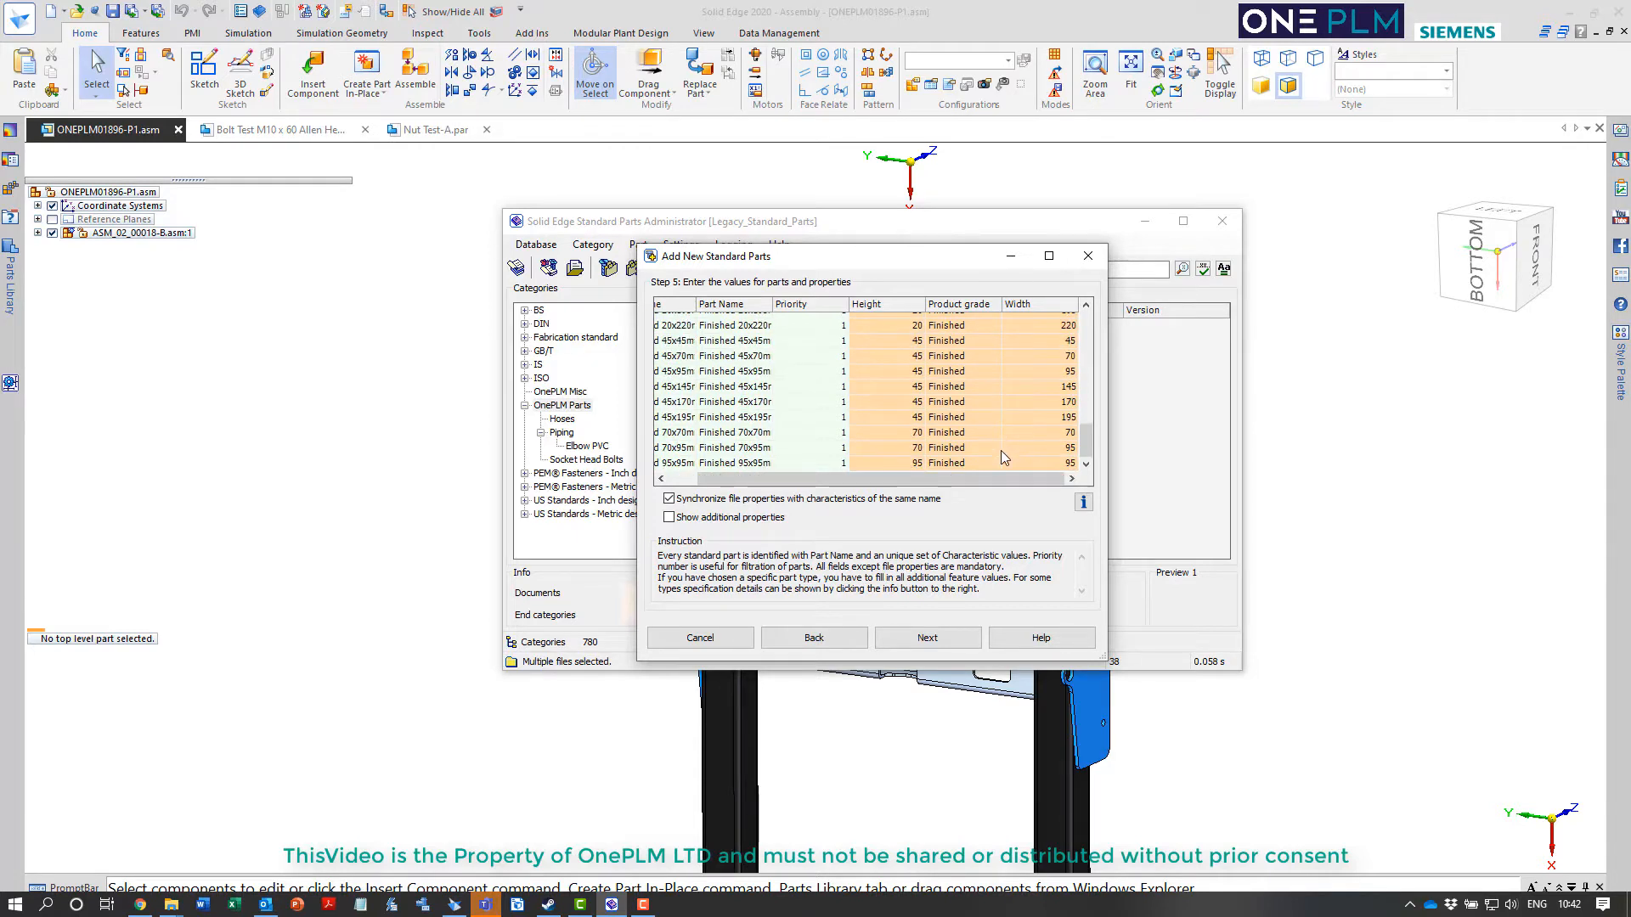
click(925, 639)
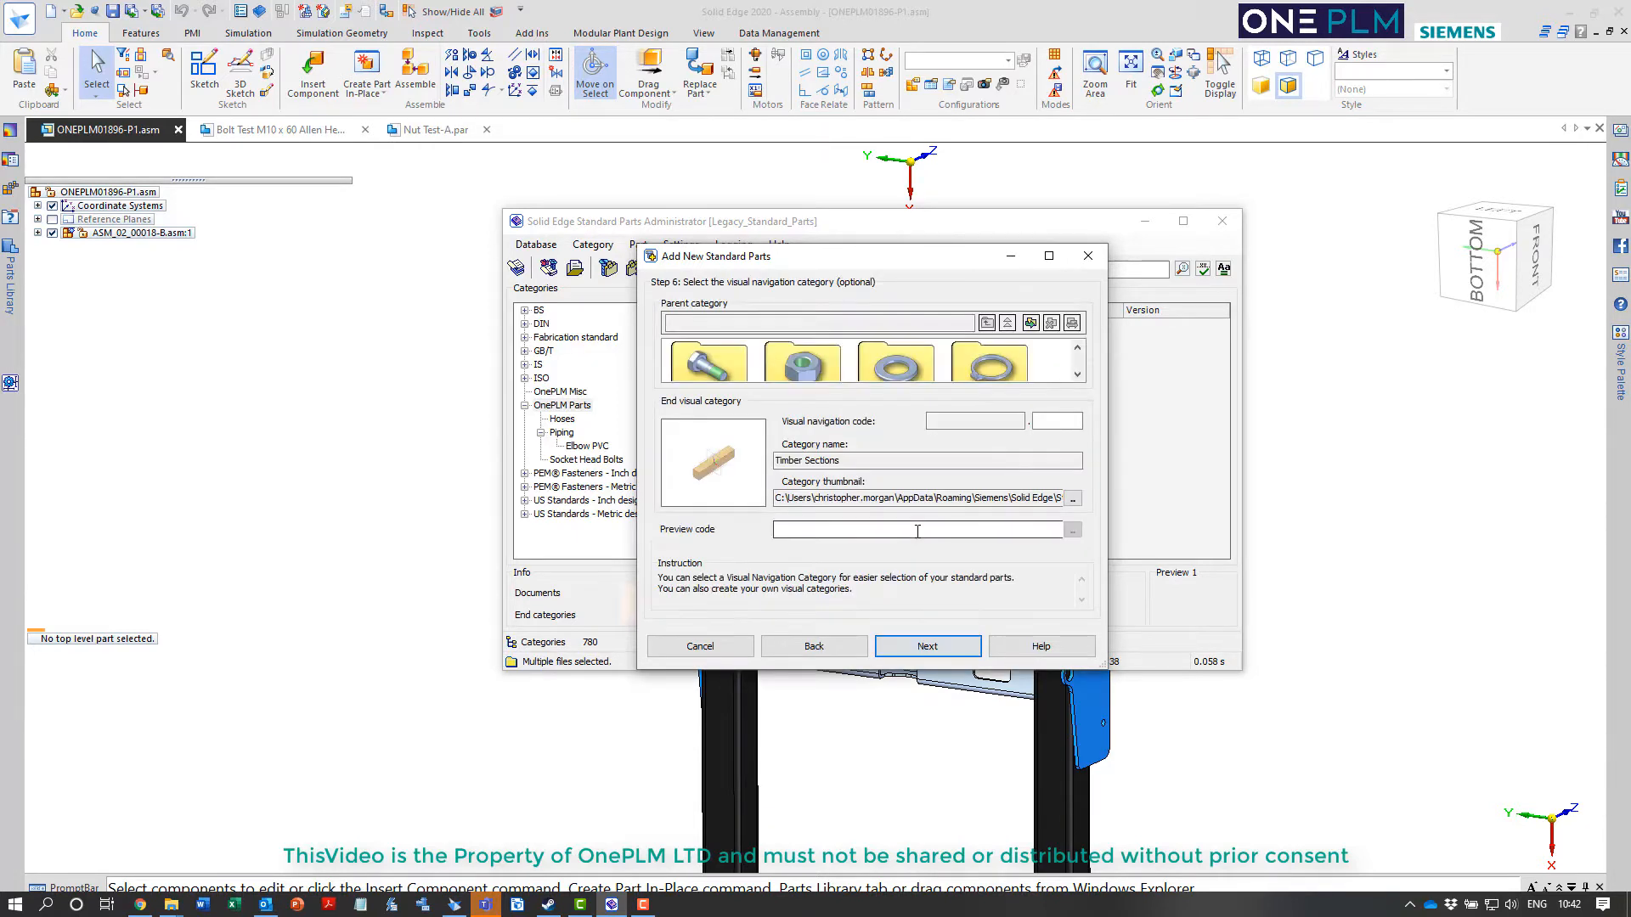
click(922, 638)
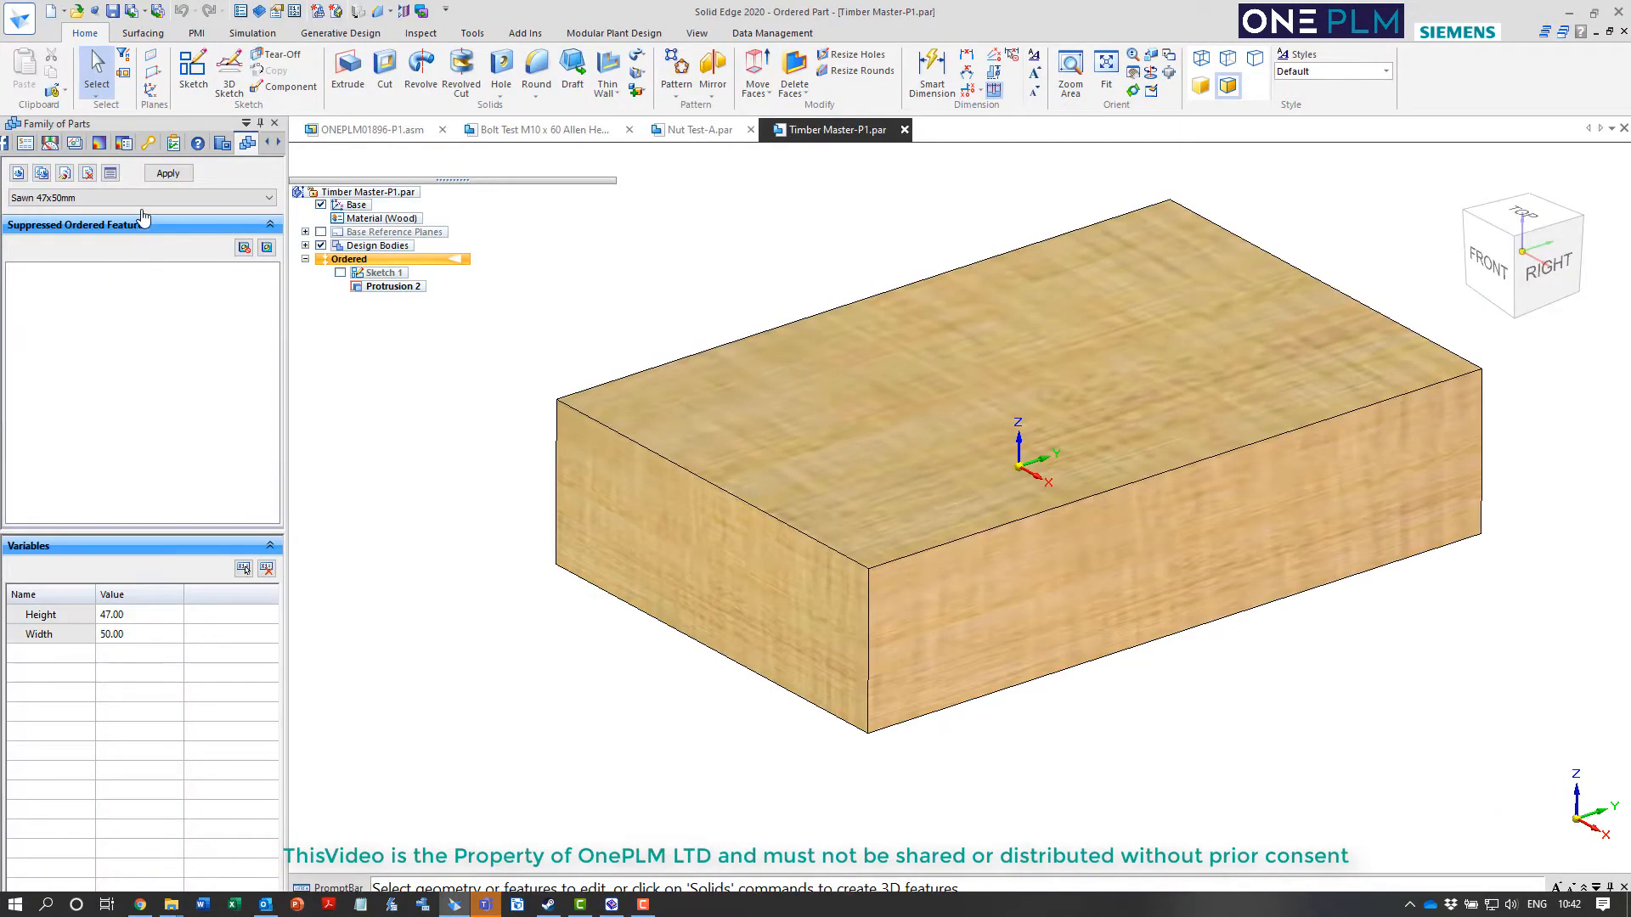
In Timber Master-P1.par, set the Width of the family member Sawn 47x125mm to 125, apply it to the model and save the part
click(143, 198)
click(81, 252)
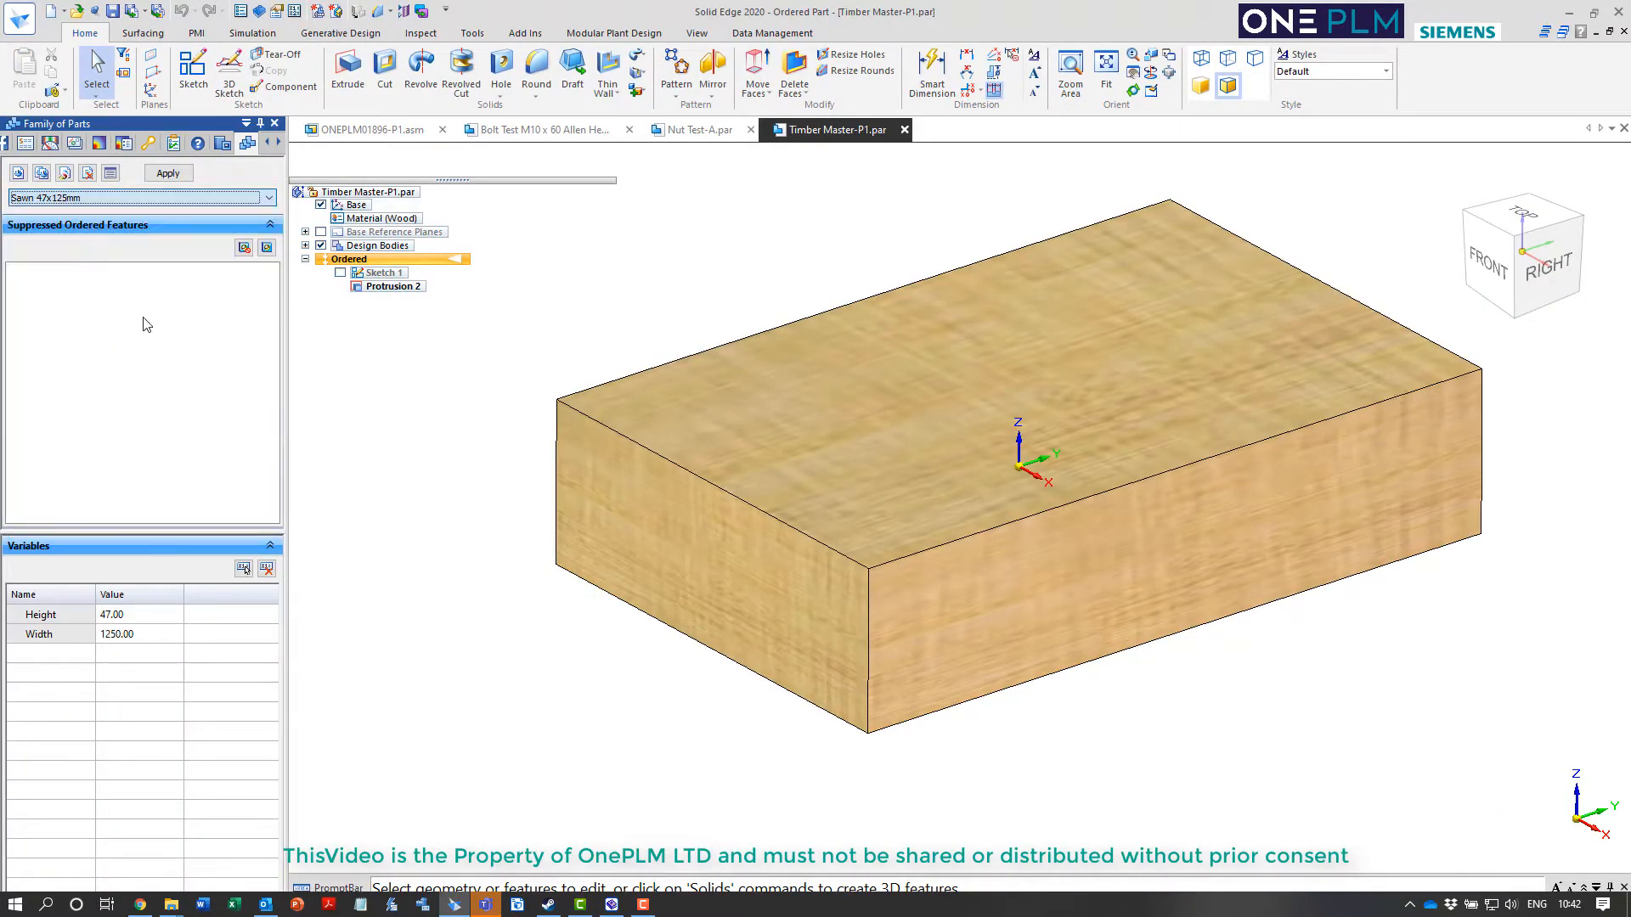
click(120, 636)
click(120, 635)
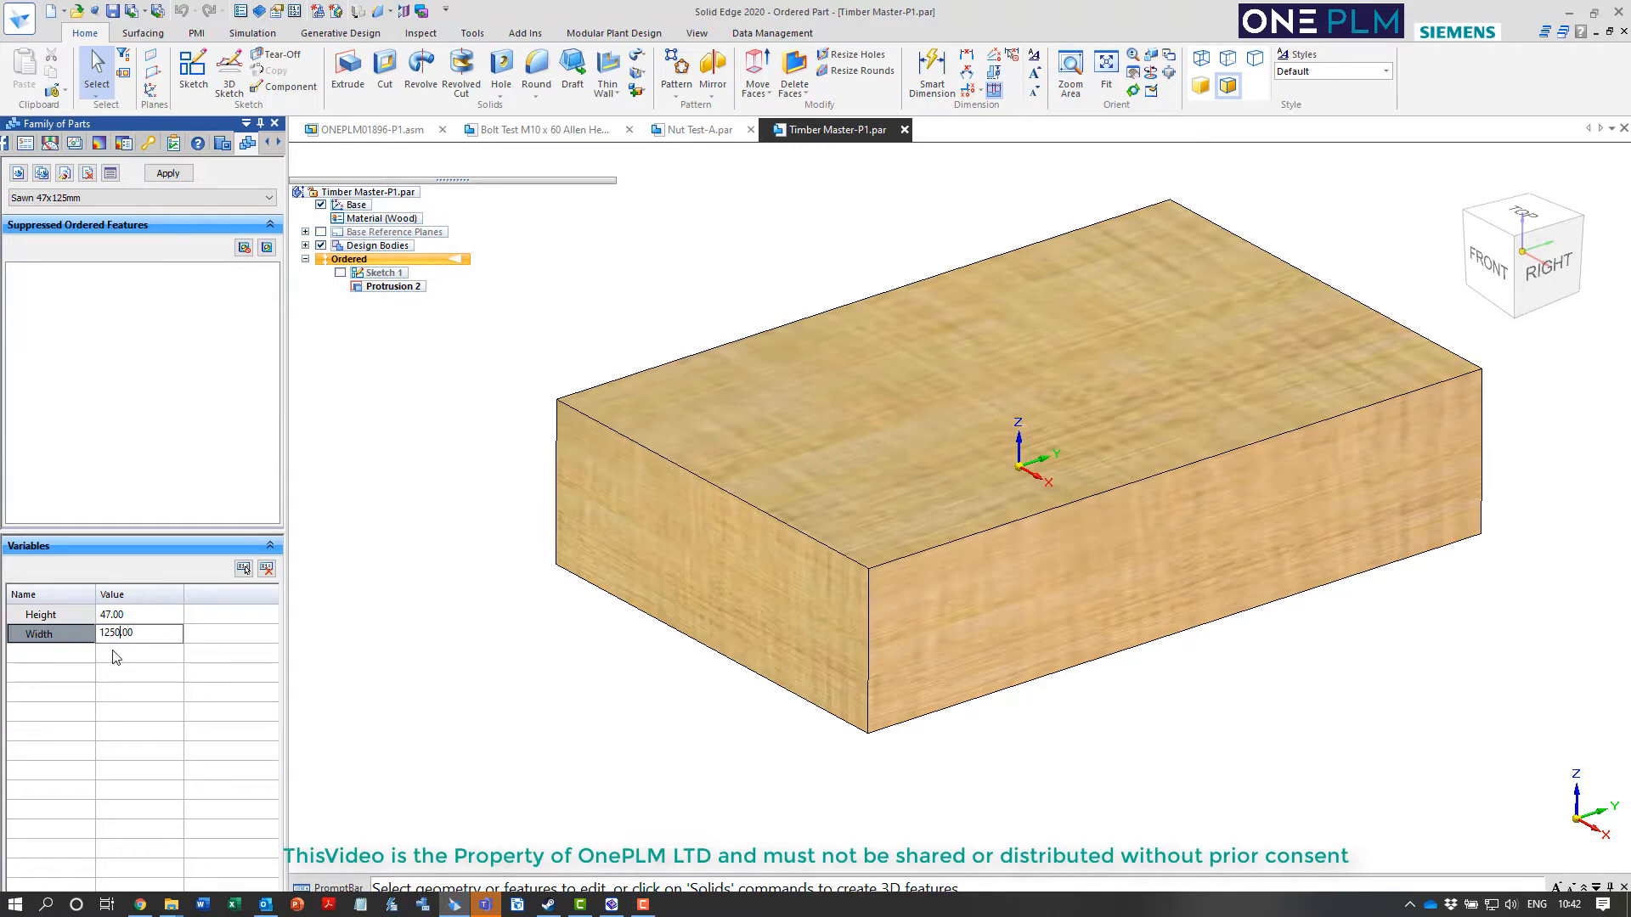
key(BackSpace)
click(439, 482)
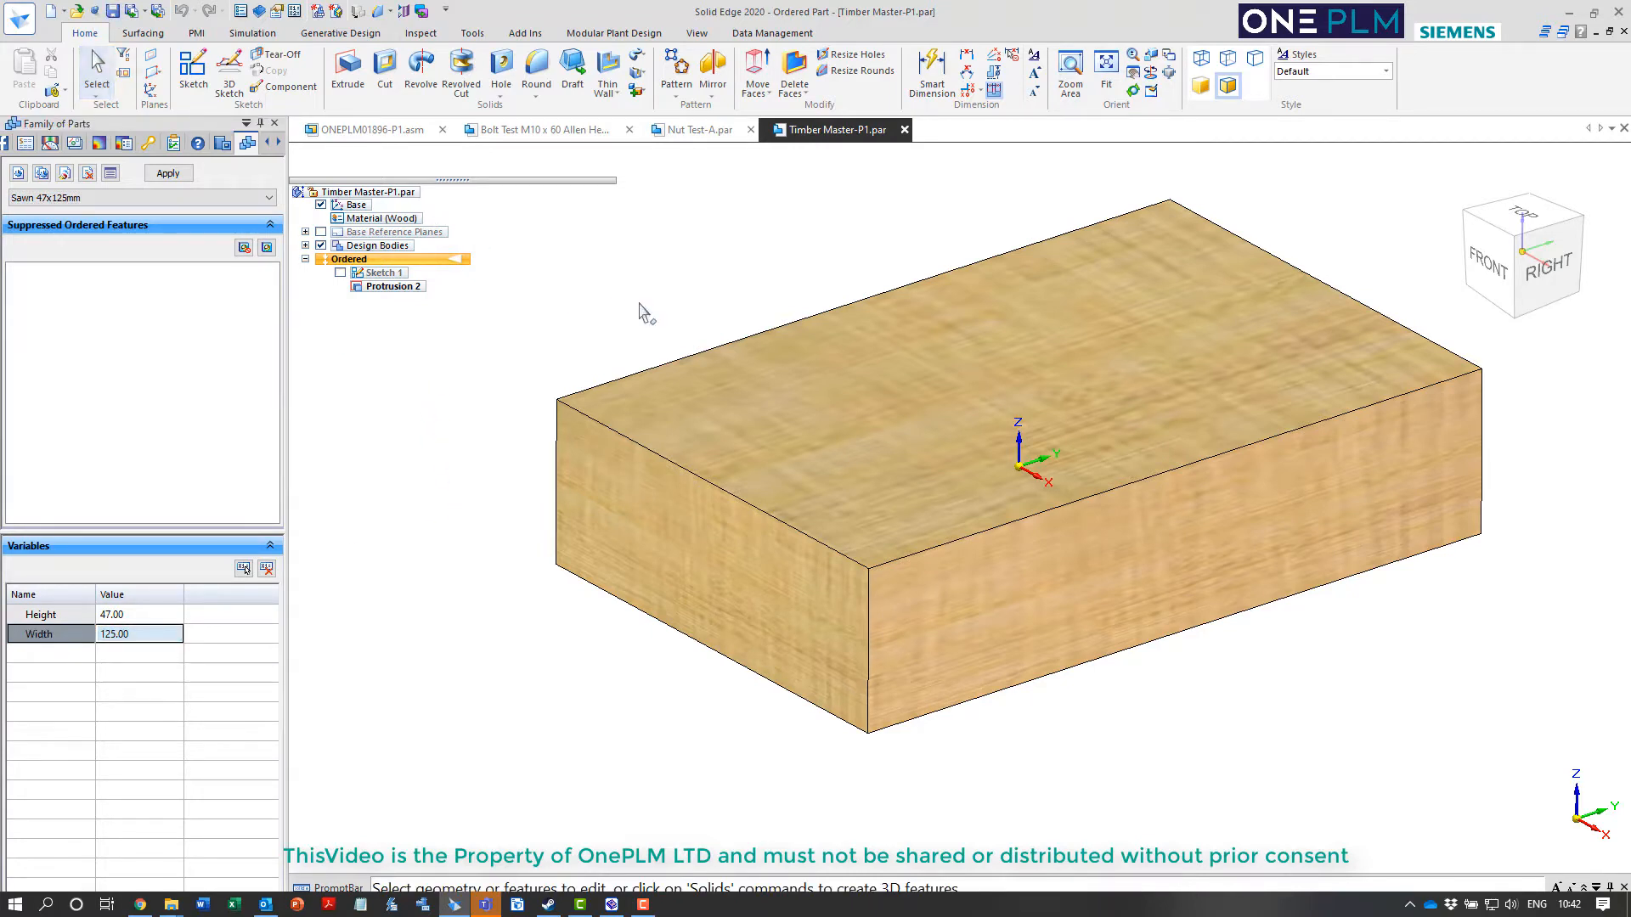
click(163, 176)
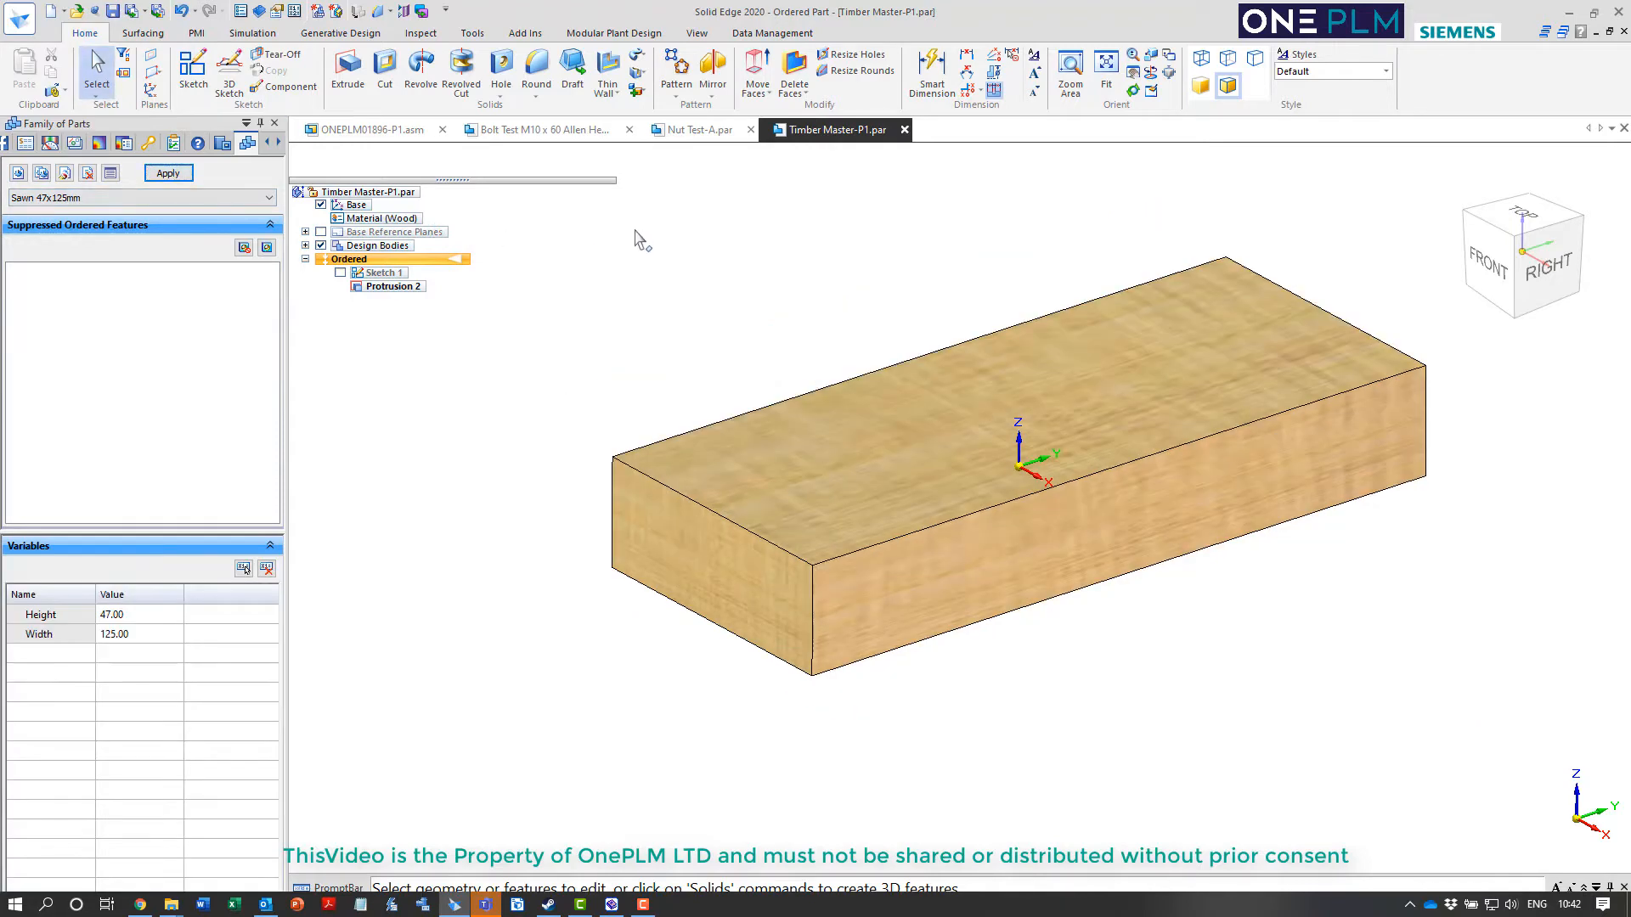
click(112, 13)
Return to the Standard Parts Administrator and examine the previews and characteristics of several finished sizes in Timber Sections
click(705, 130)
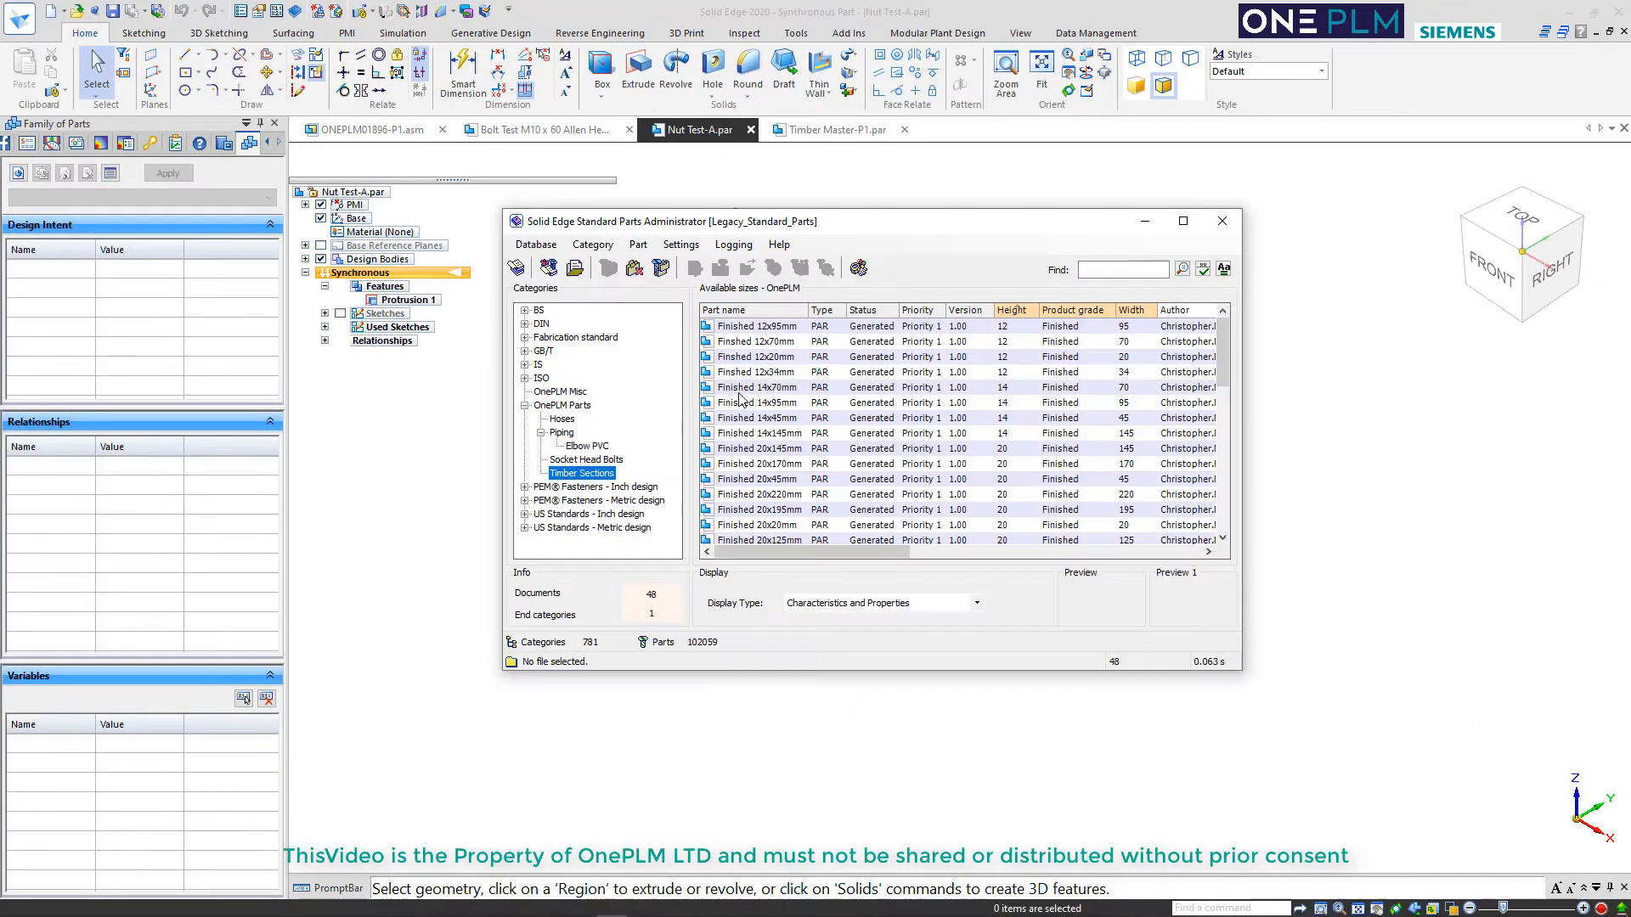
click(748, 388)
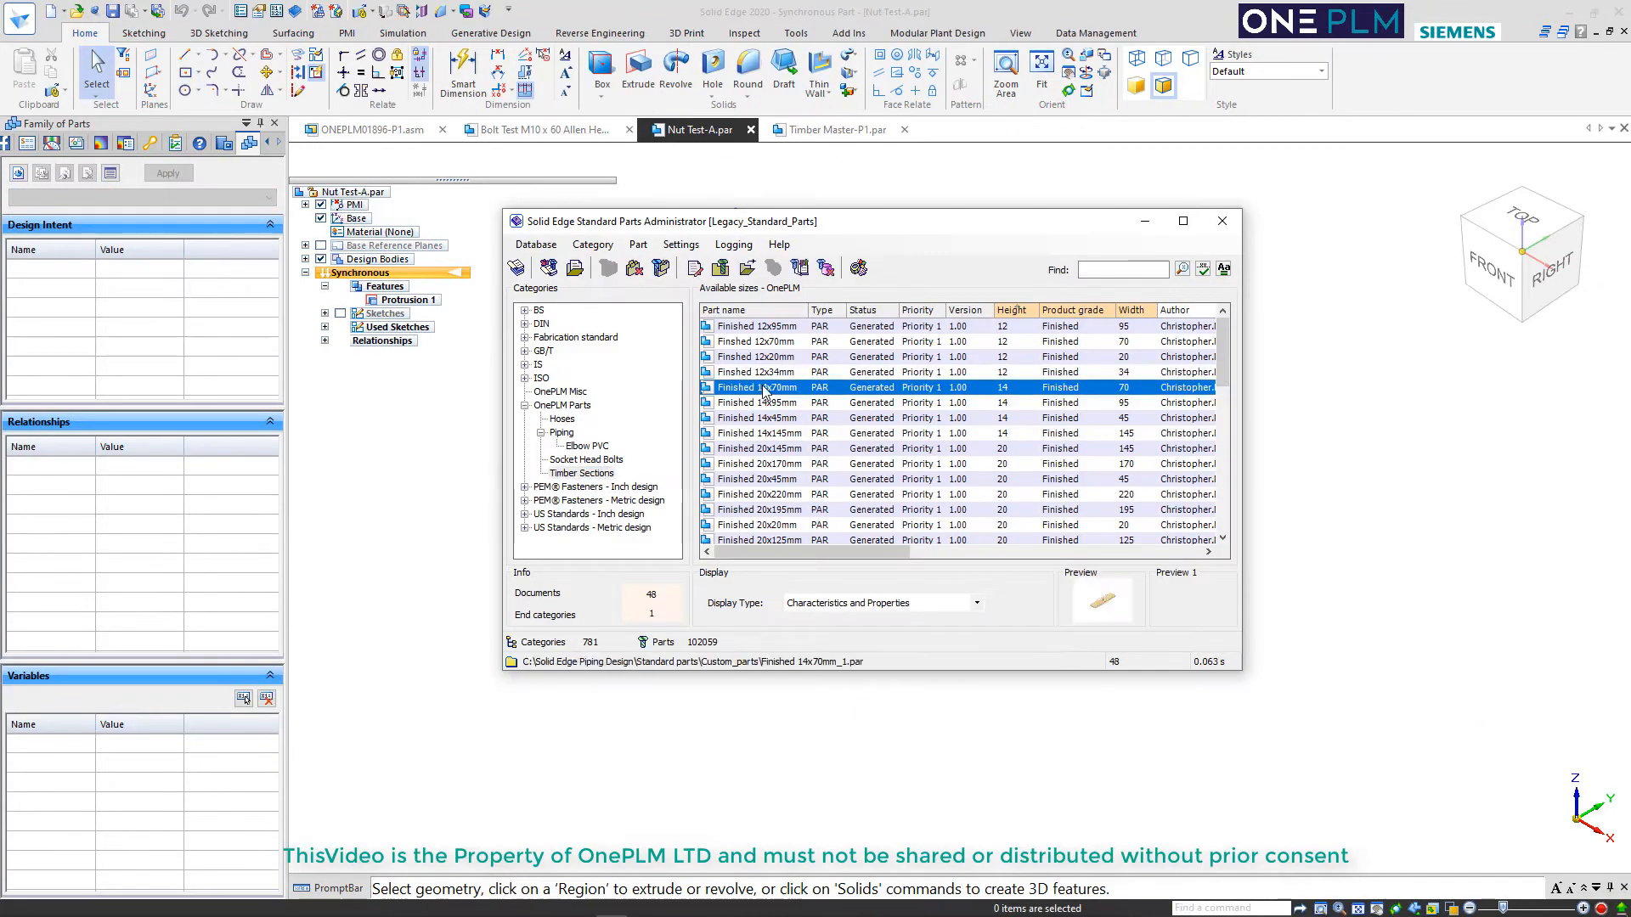
click(759, 404)
click(760, 417)
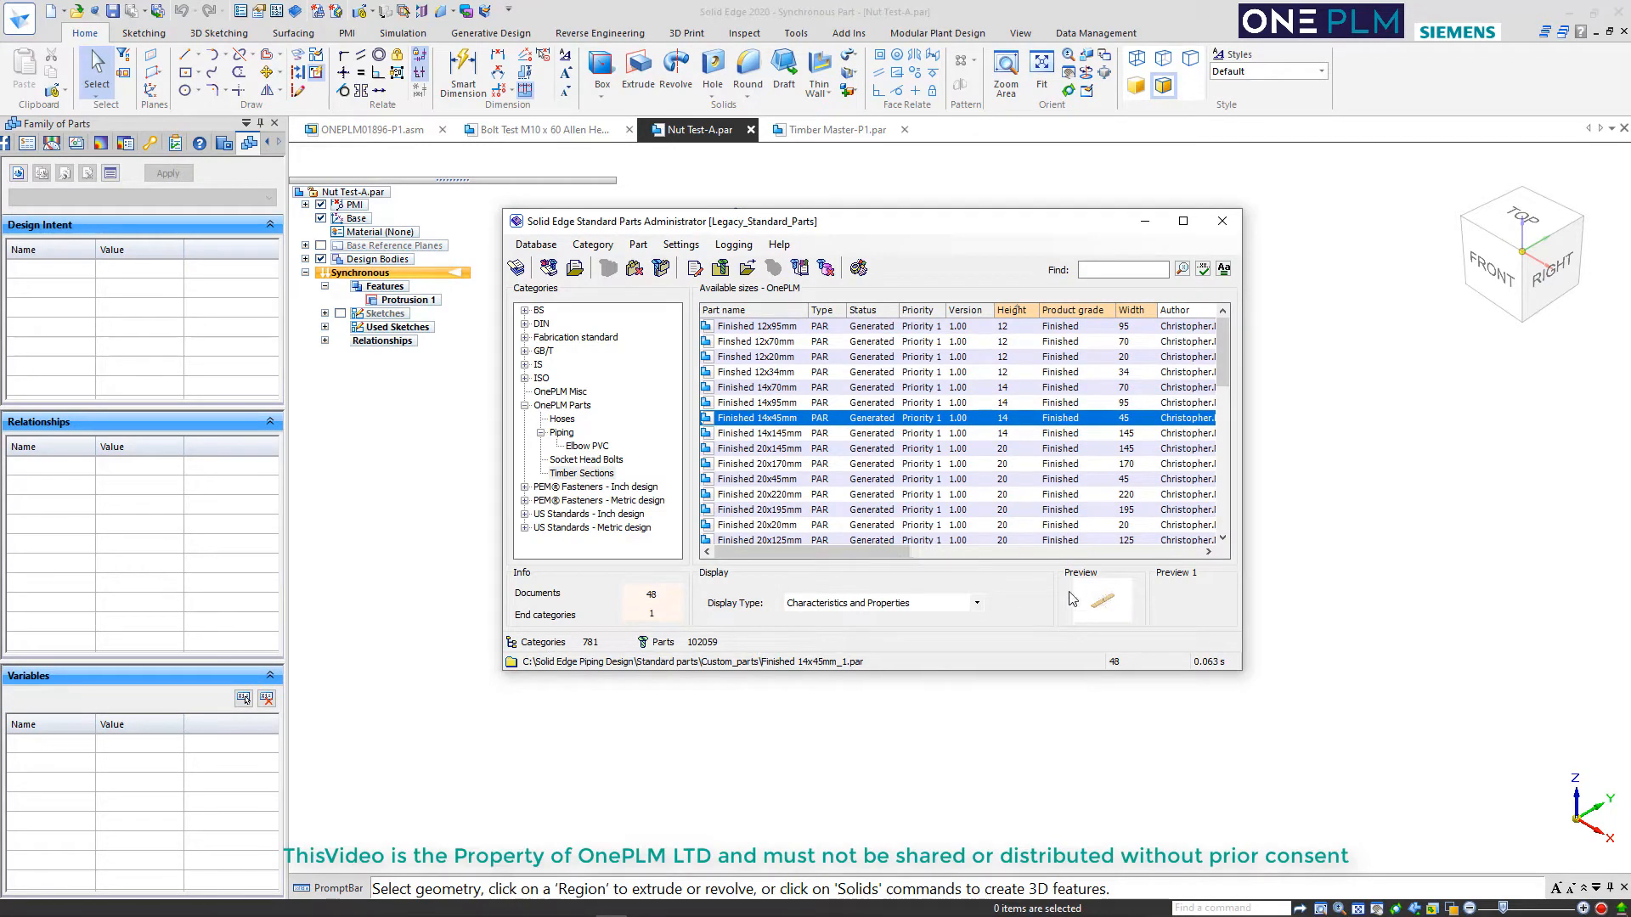
click(768, 479)
click(769, 464)
click(769, 433)
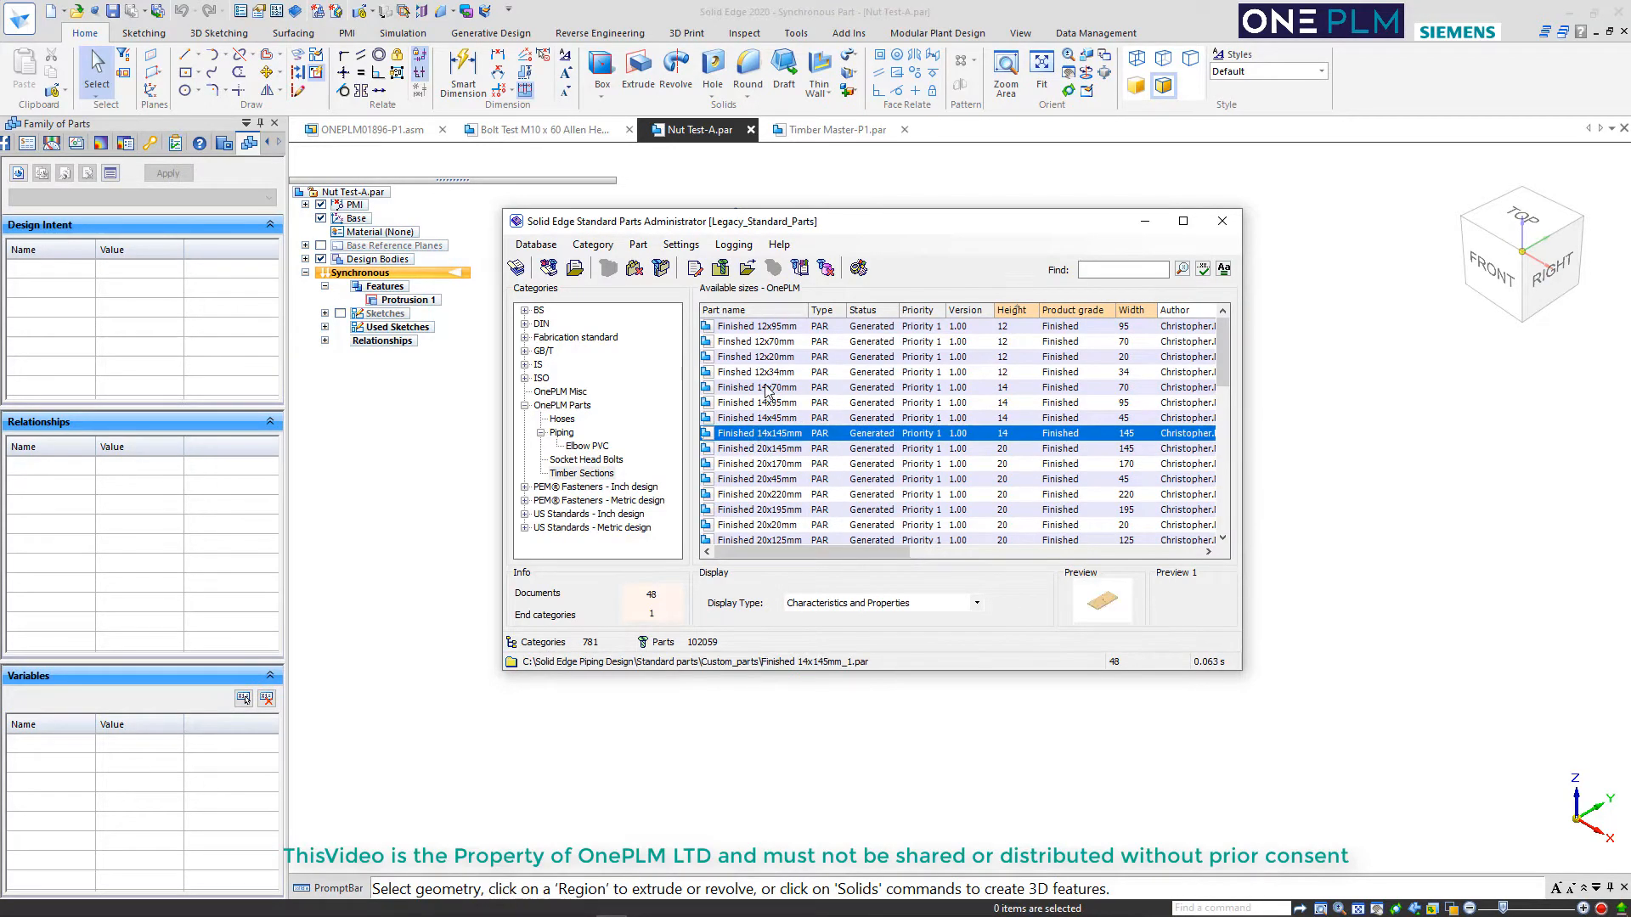
click(769, 387)
click(765, 343)
click(758, 327)
click(758, 403)
click(760, 479)
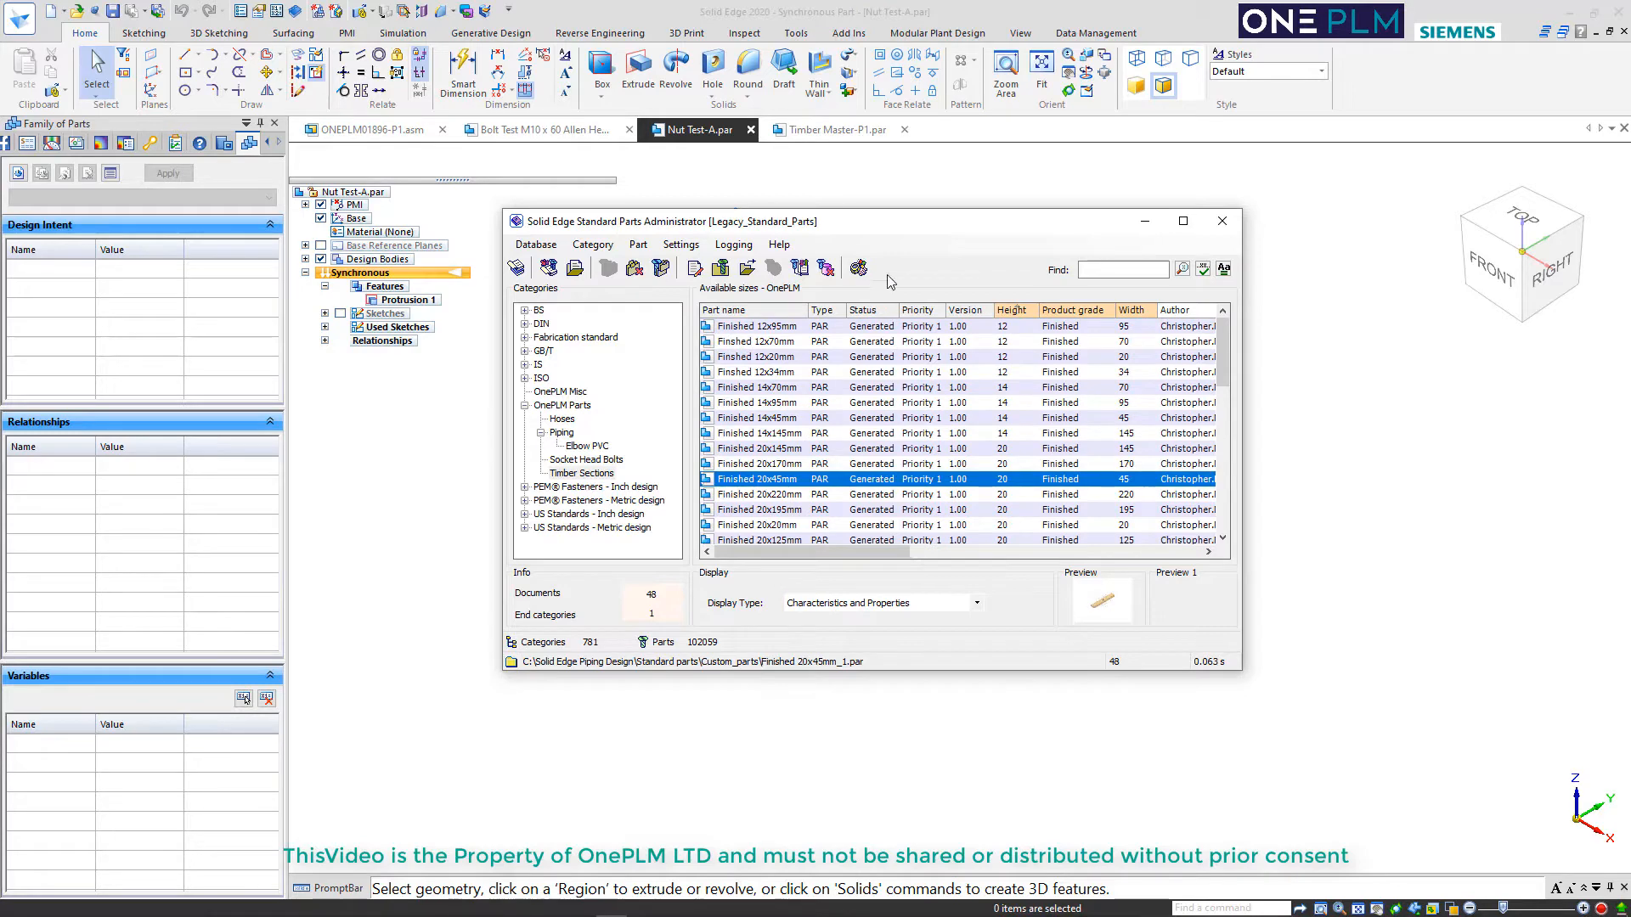
Update the standard parts database for the OnePLM Parts category only and close the Standard Parts Administrator
click(536, 245)
click(640, 292)
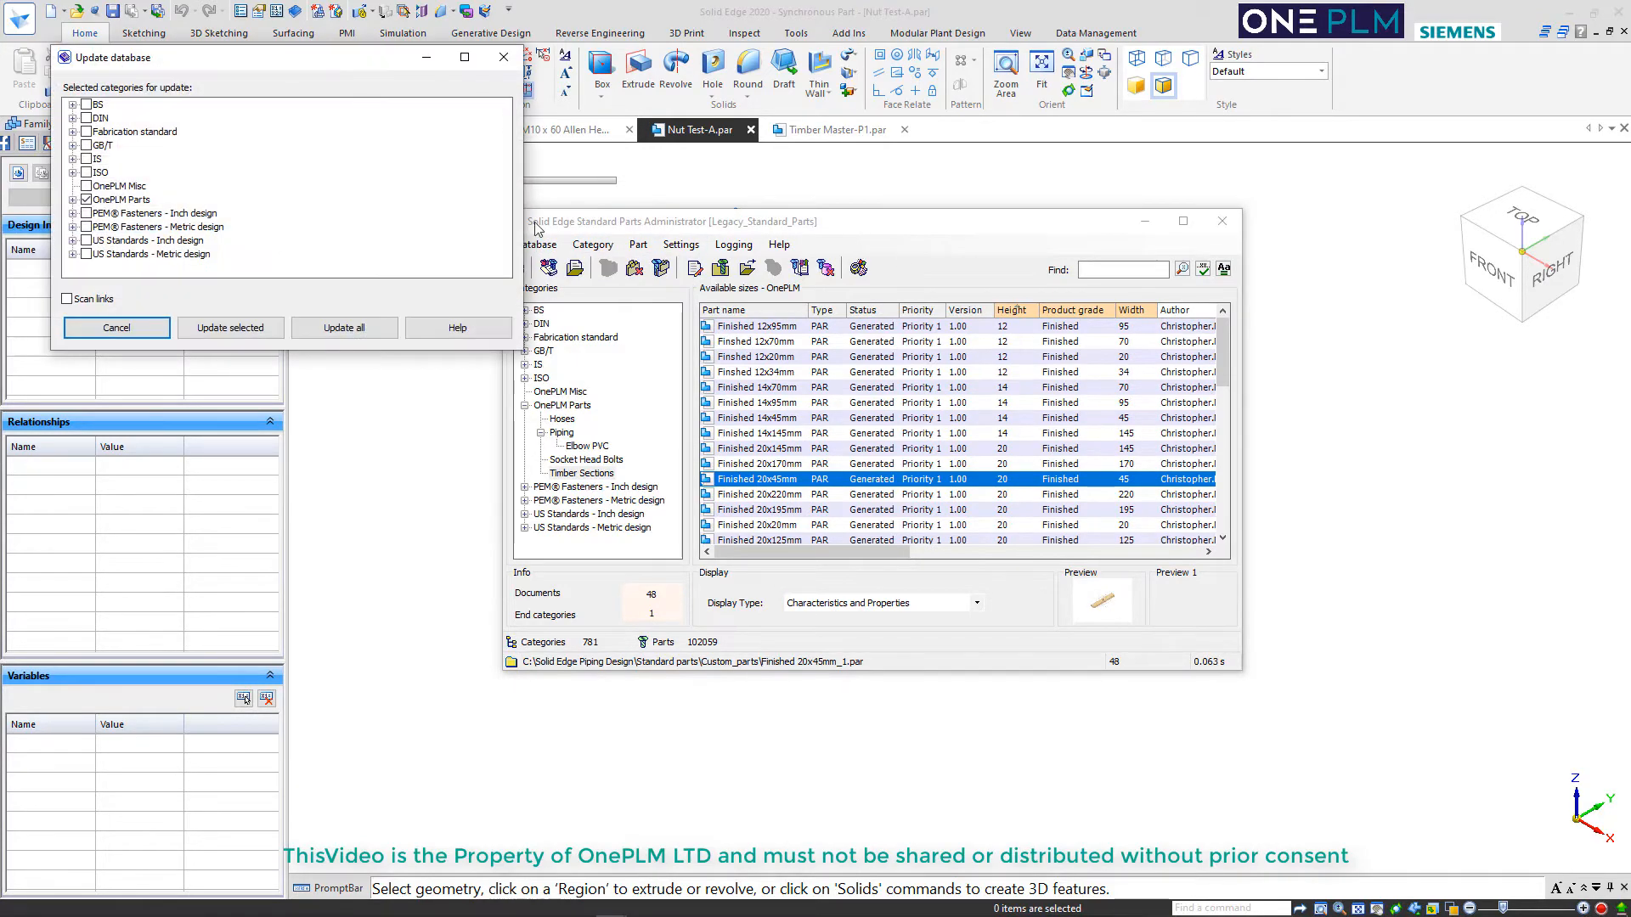
click(86, 199)
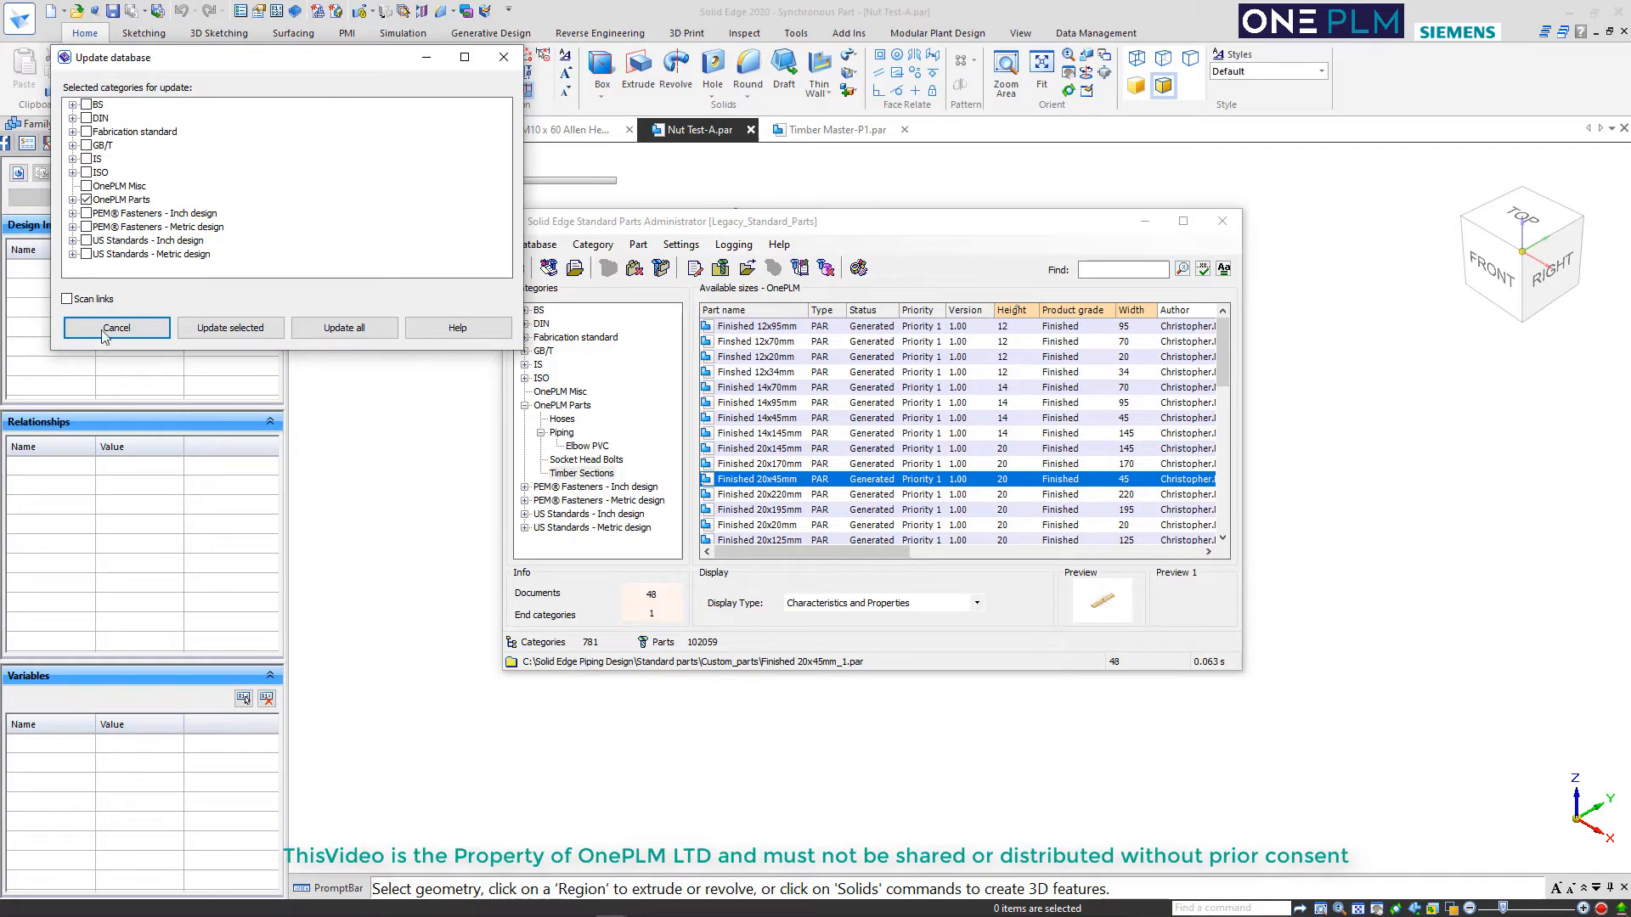
click(230, 327)
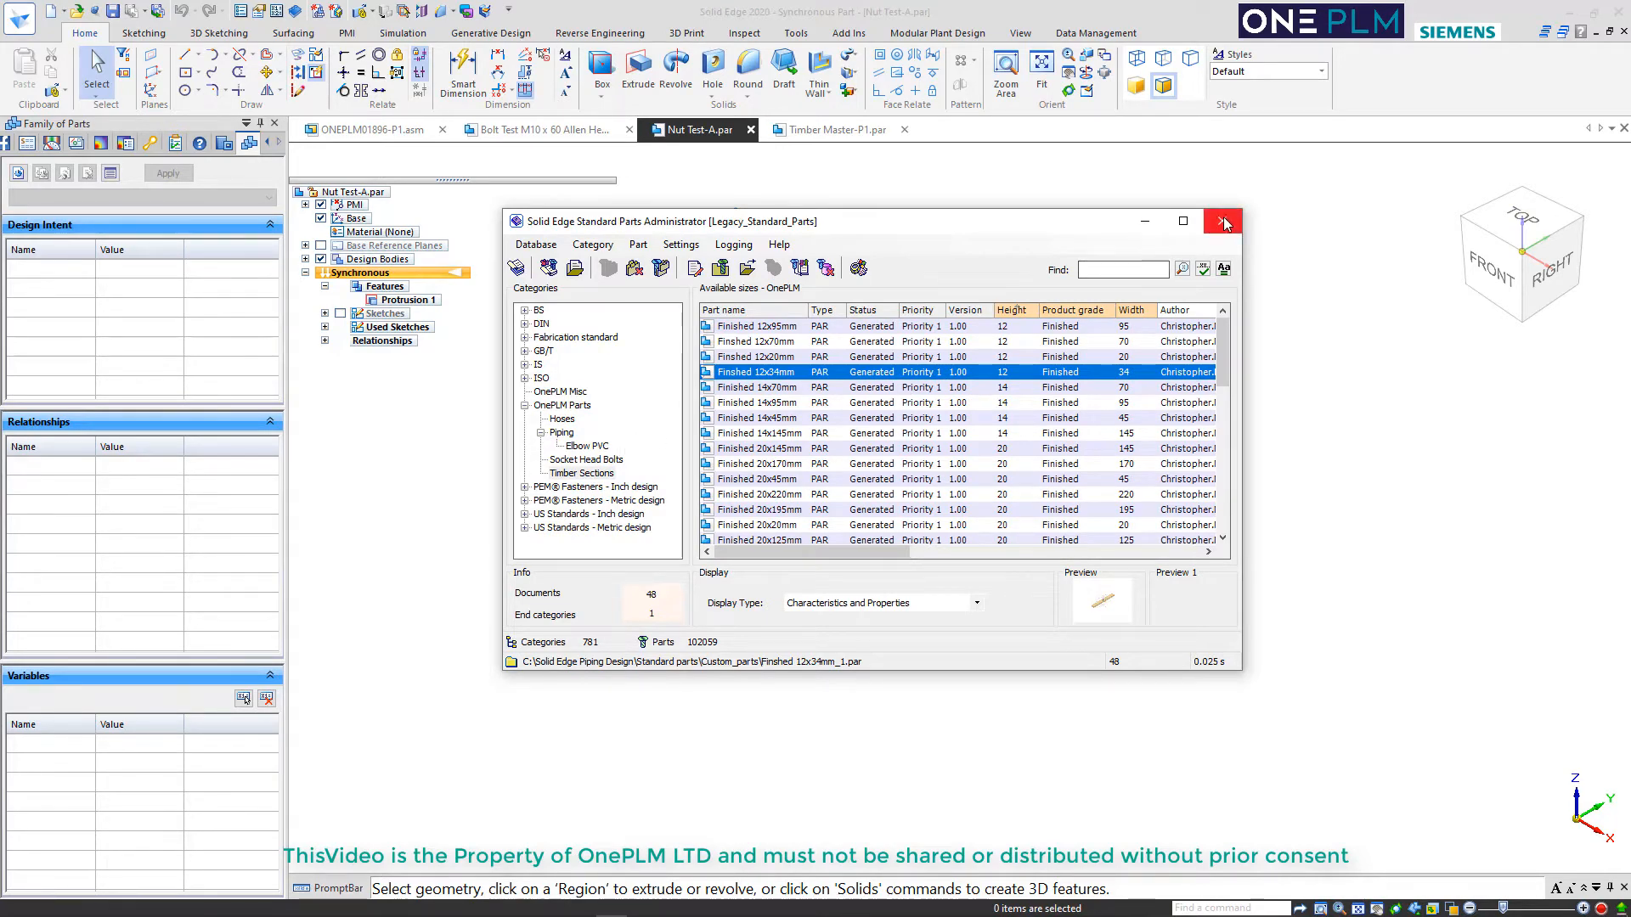
click(1222, 221)
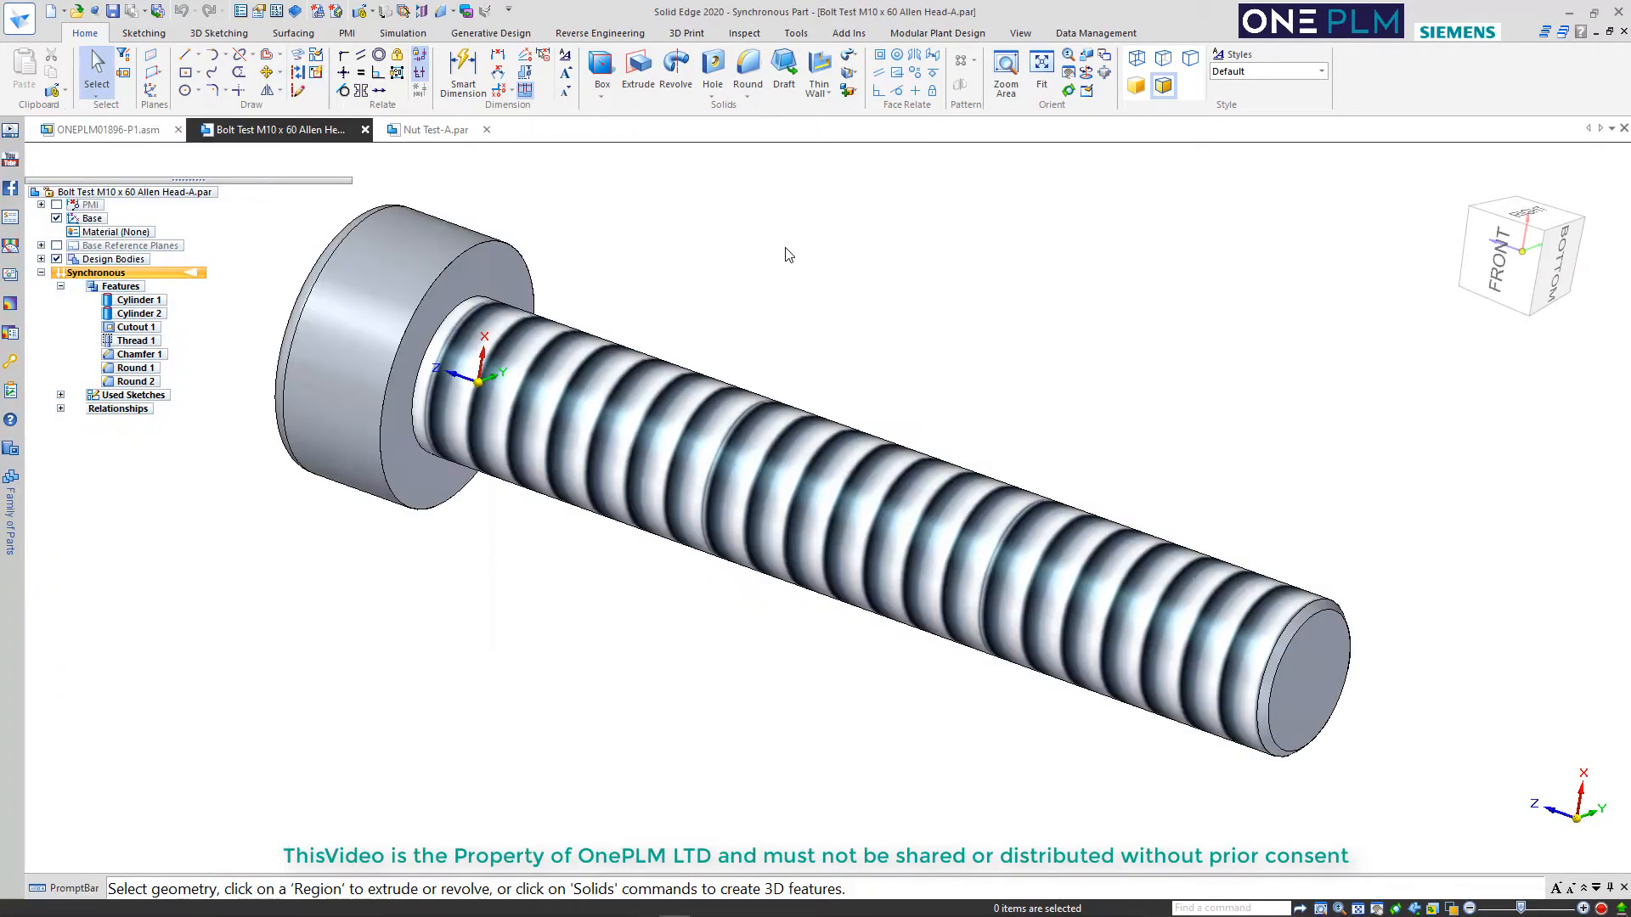
In ONEPLM01896-P1.asm, insert Bolt Test M10 x 60 Allen Head-A.par and assemble it into the end hole of the blue side bracket
click(418, 129)
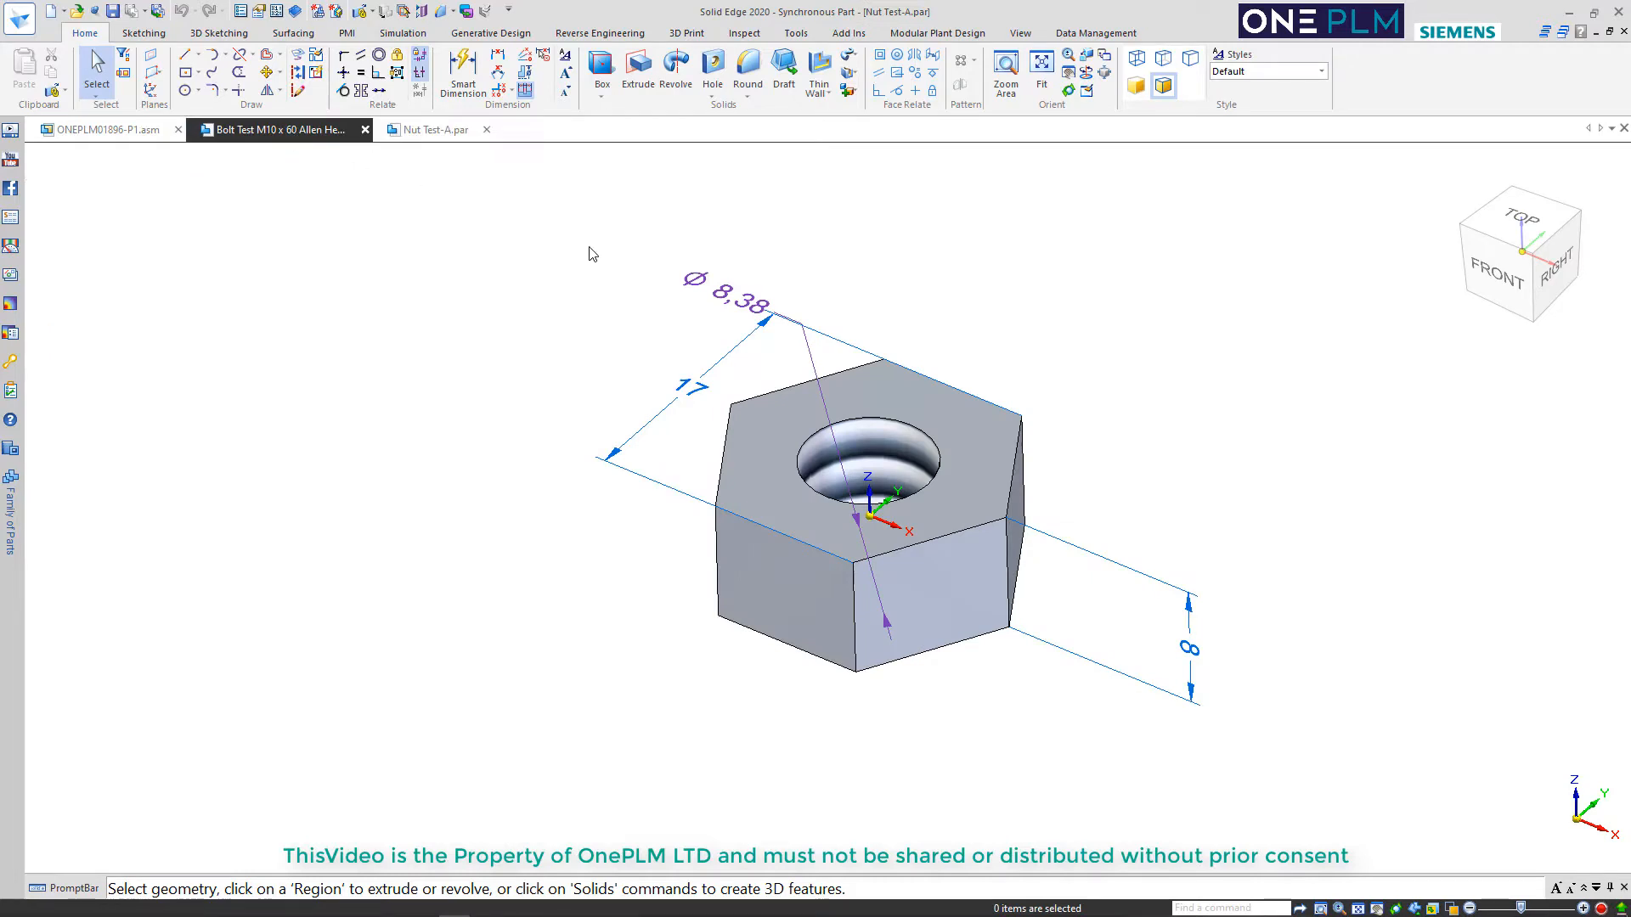
click(106, 130)
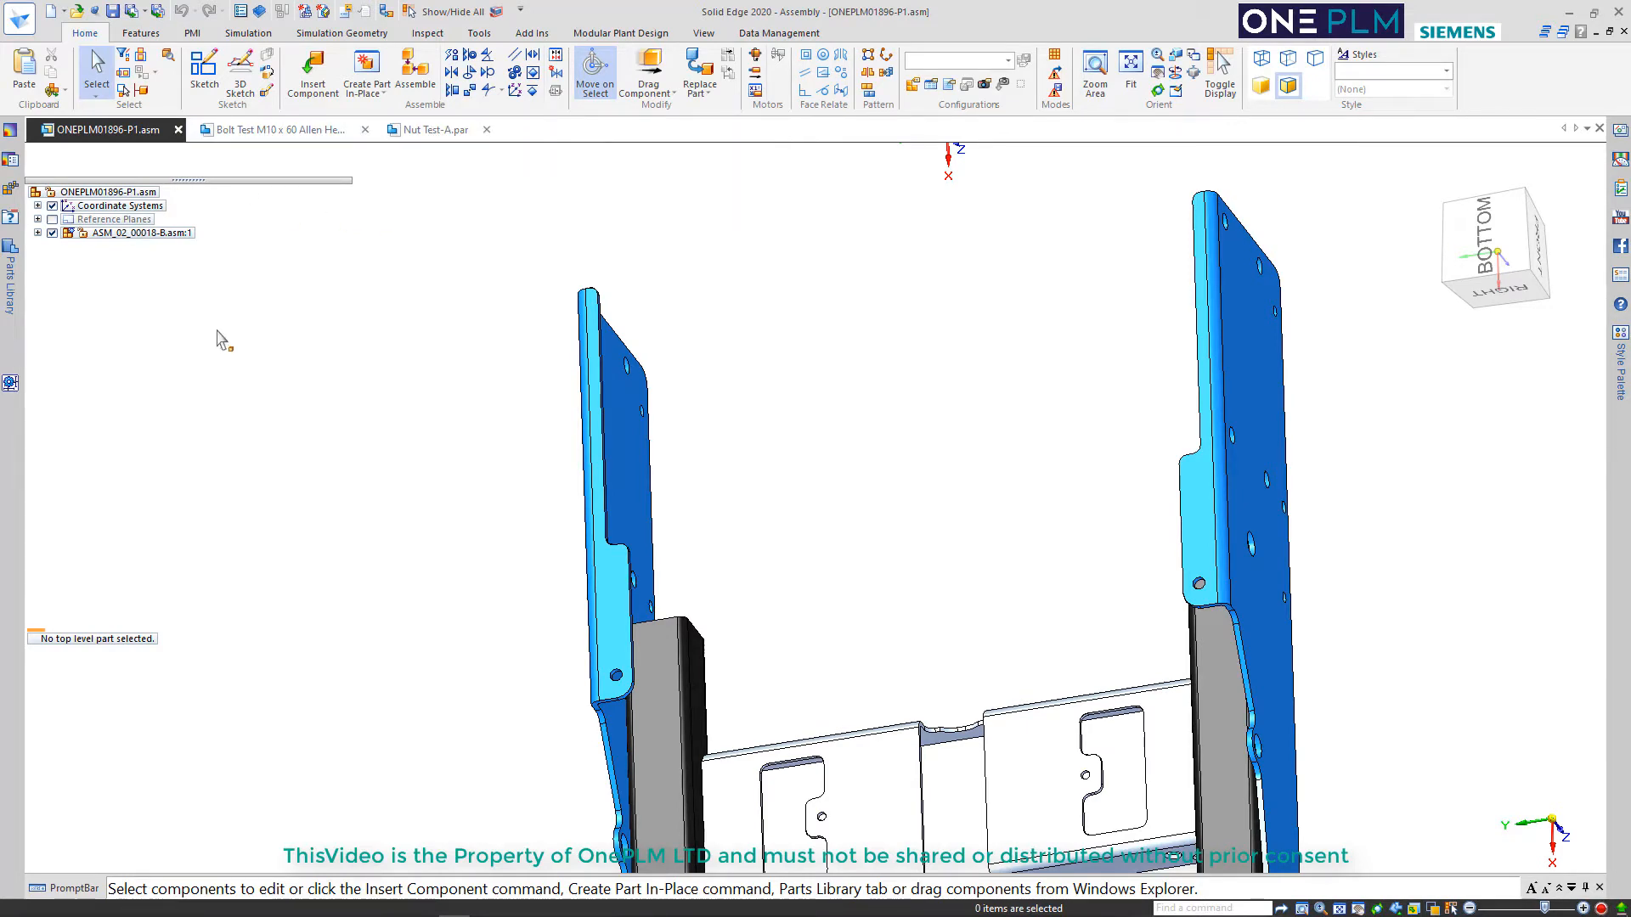
click(312, 70)
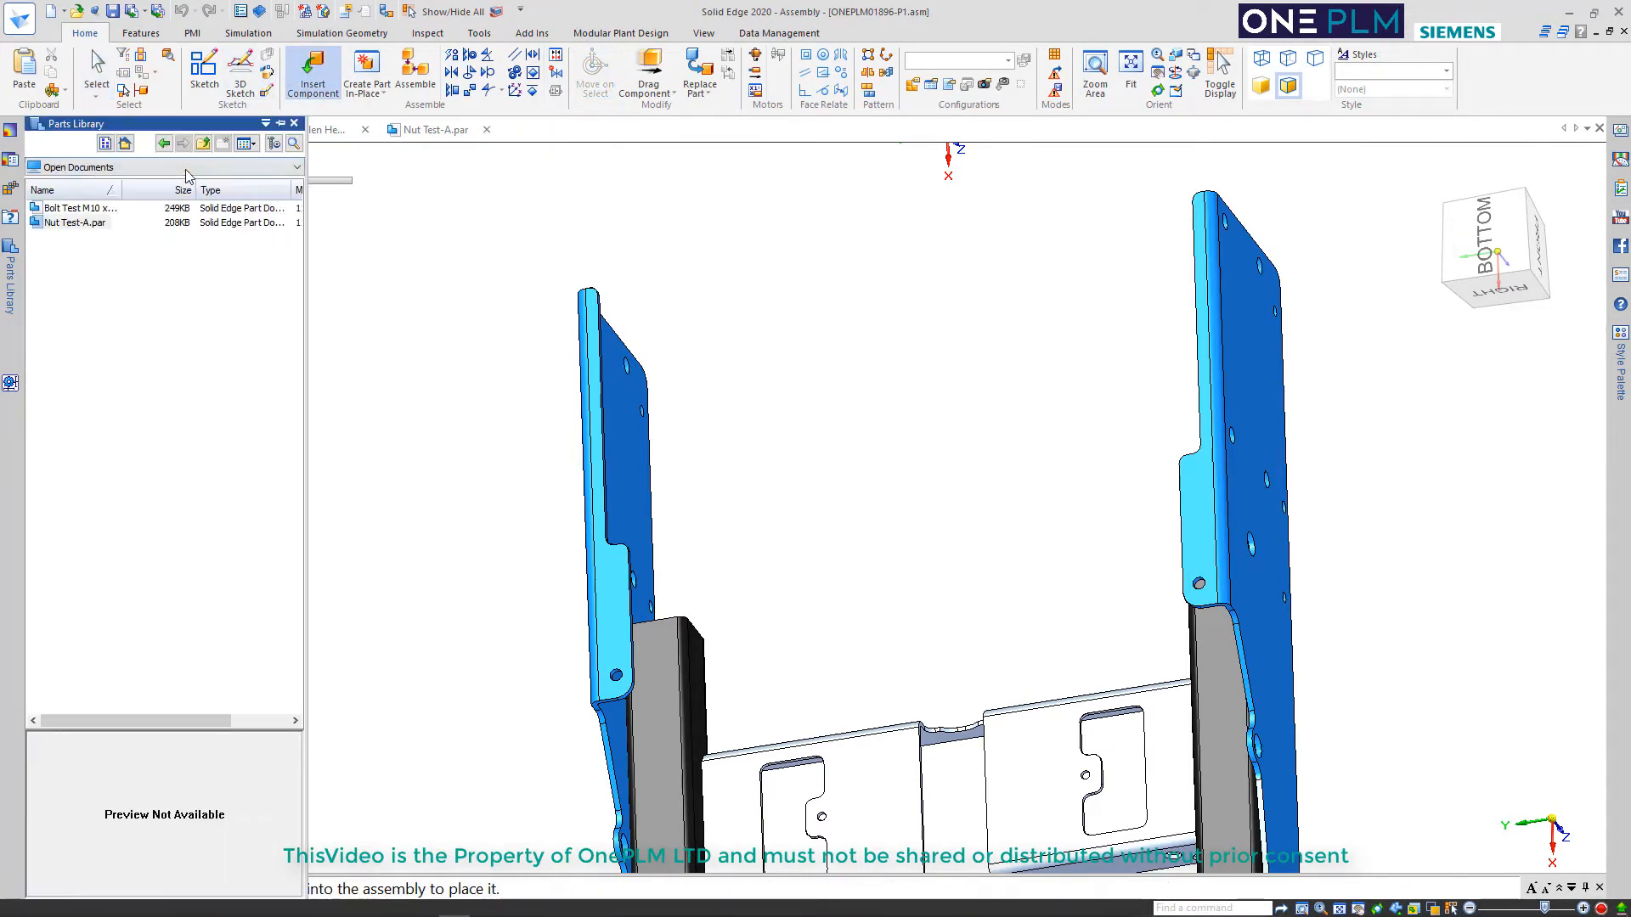
click(77, 208)
drag(77, 213, 457, 352)
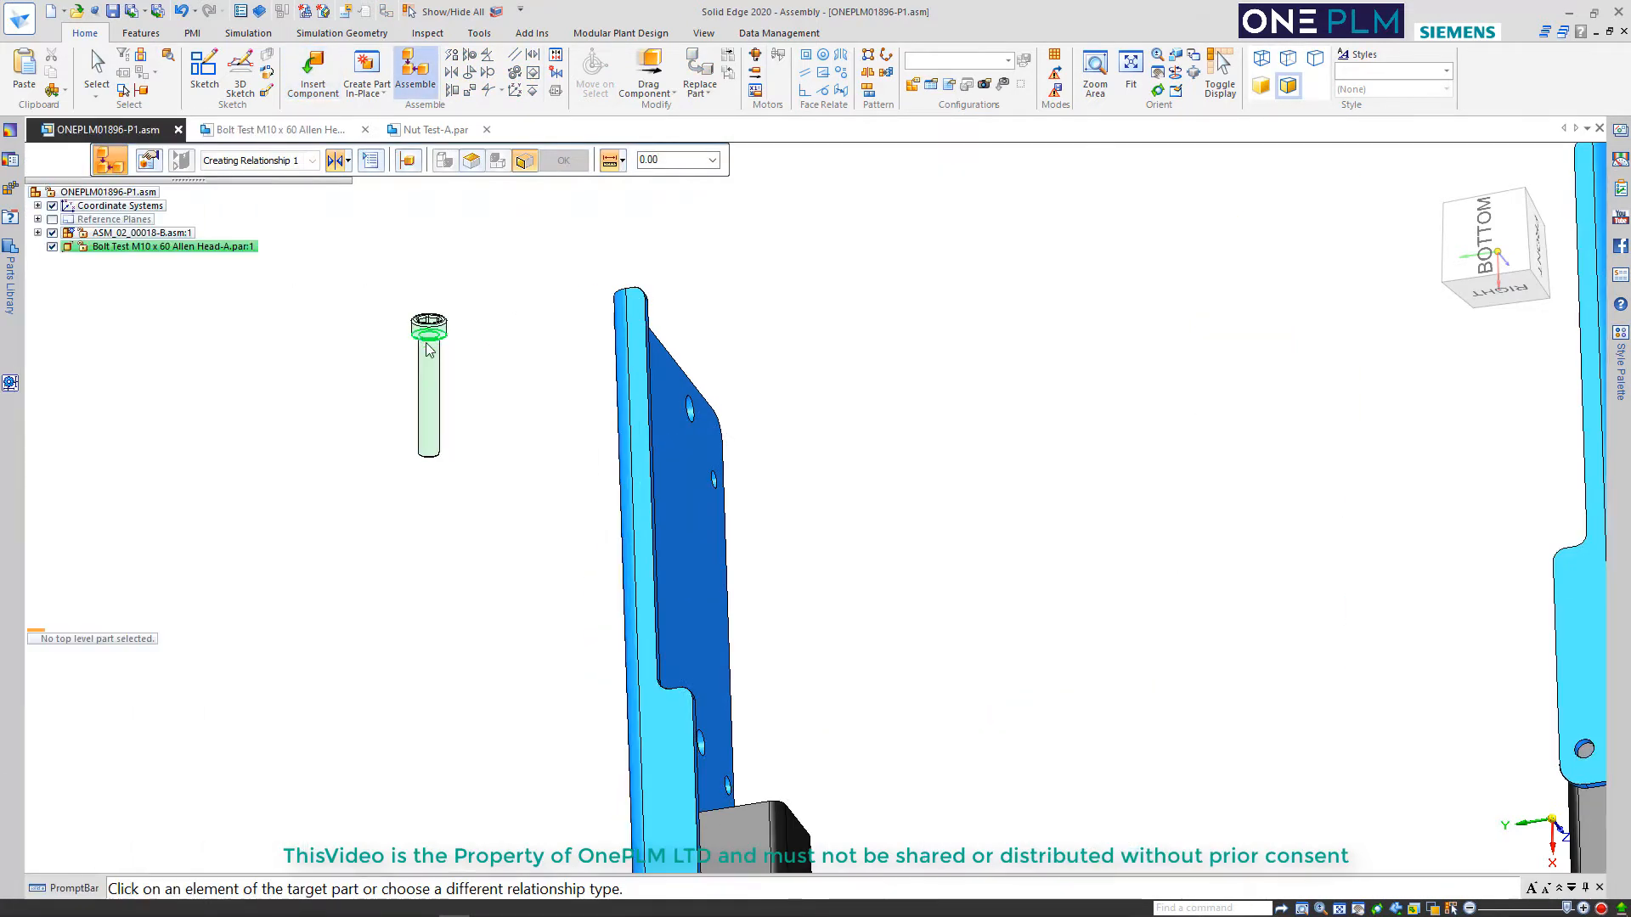
scroll(427, 343, up, 4)
middle_drag(575, 417, 544, 406)
click(534, 397)
click(536, 392)
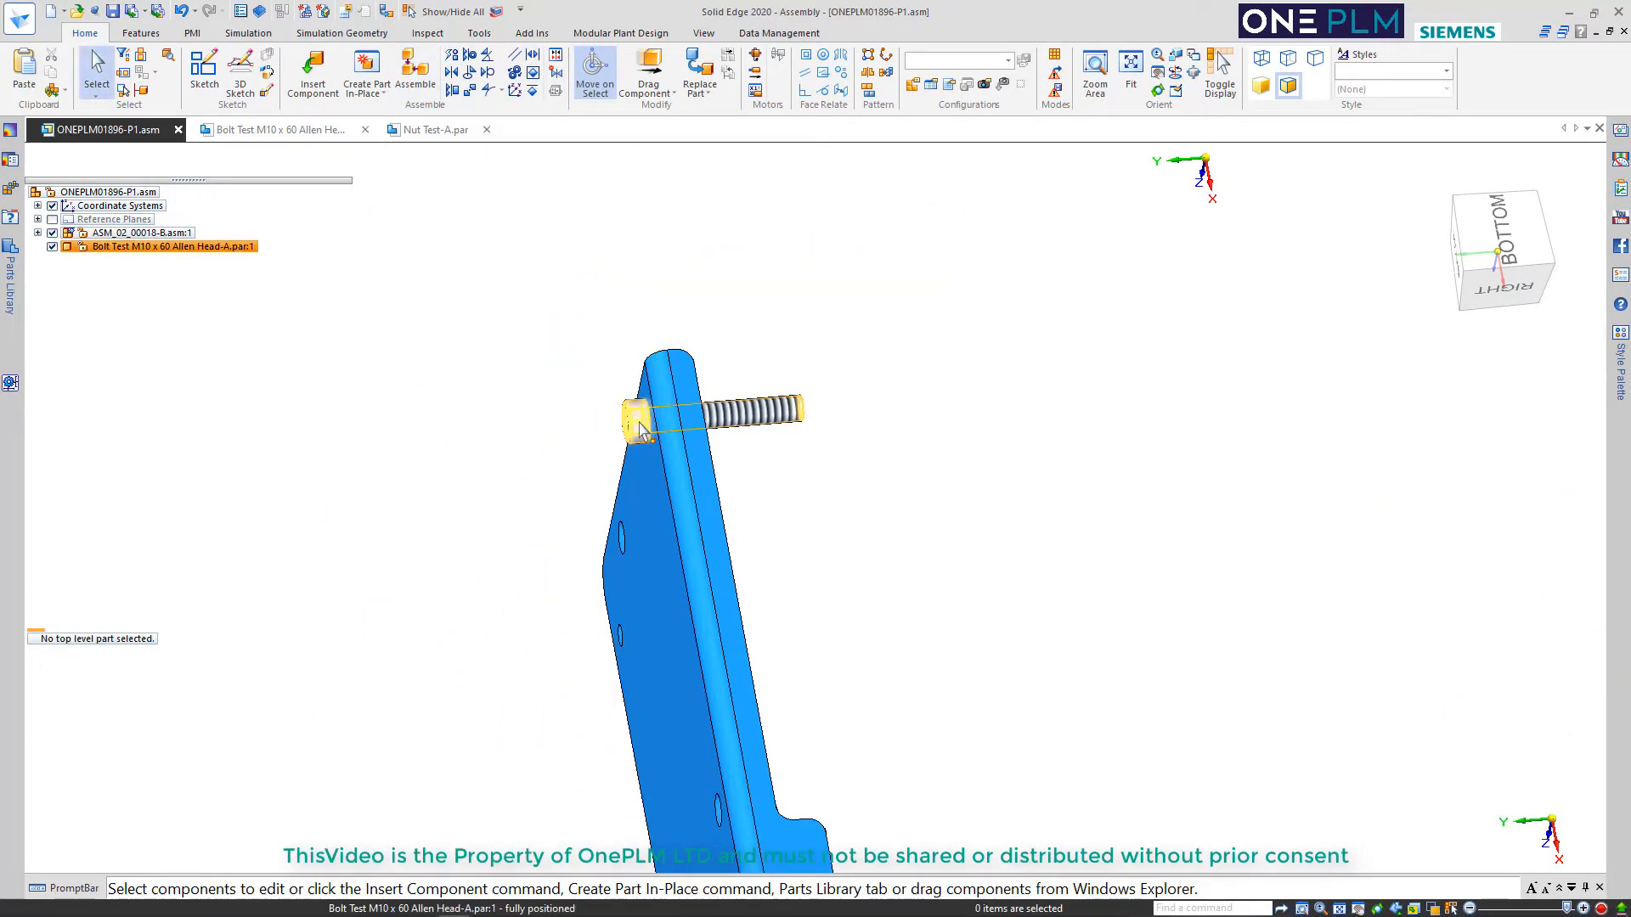
Capture the fit of the placed bolt, learning its Mate and Axial Align relationships and saving them in the part file
click(638, 453)
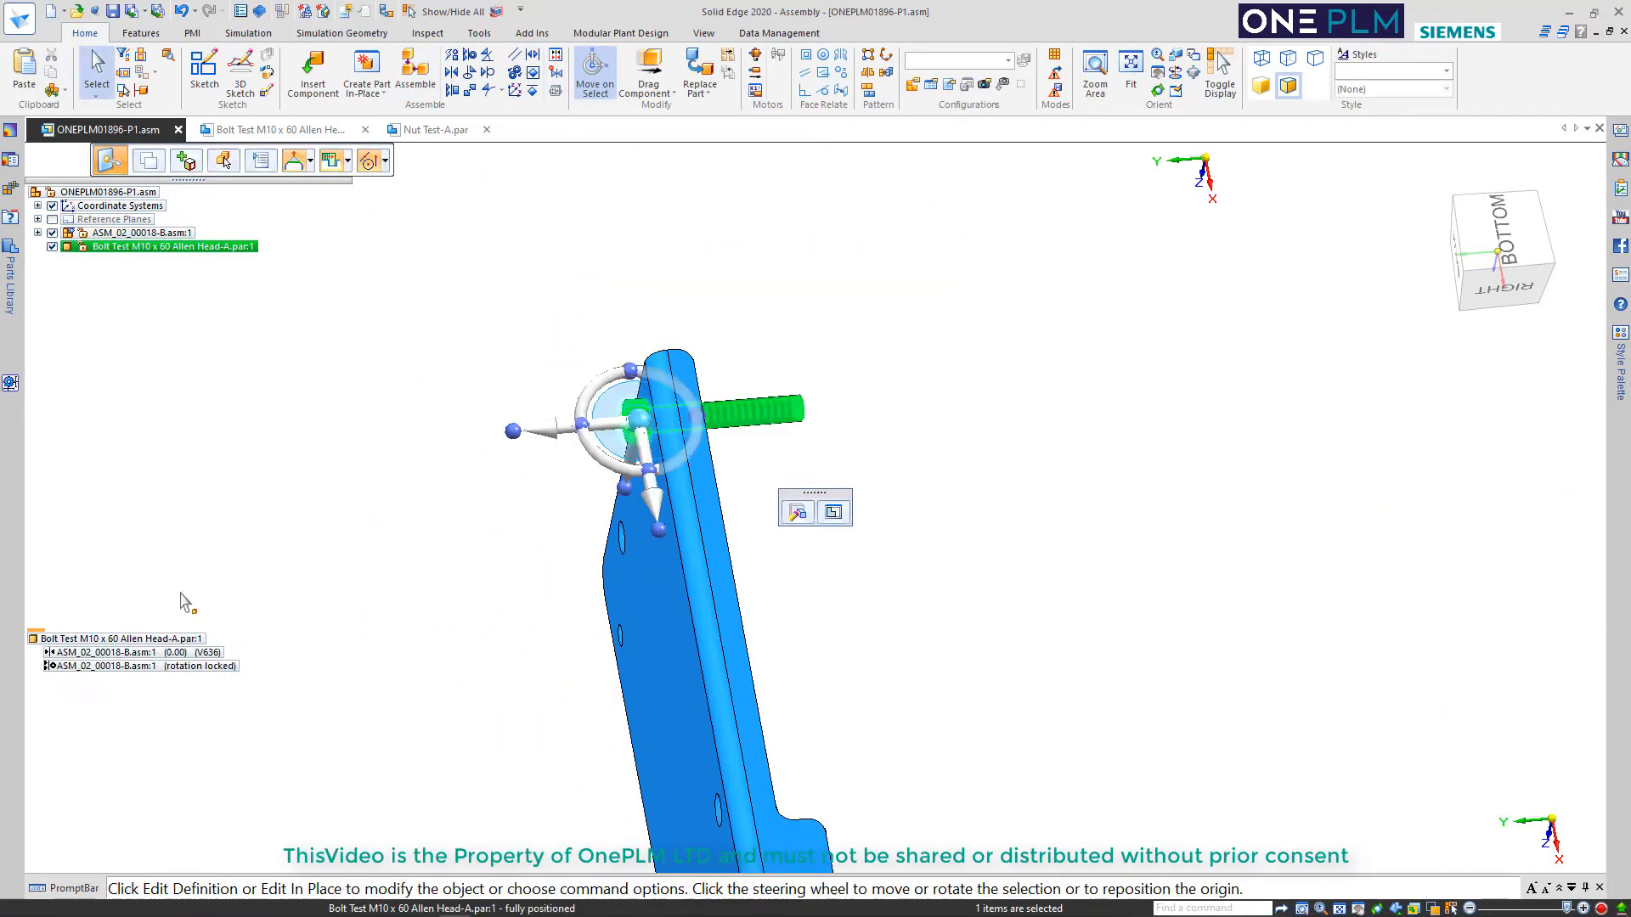
click(555, 91)
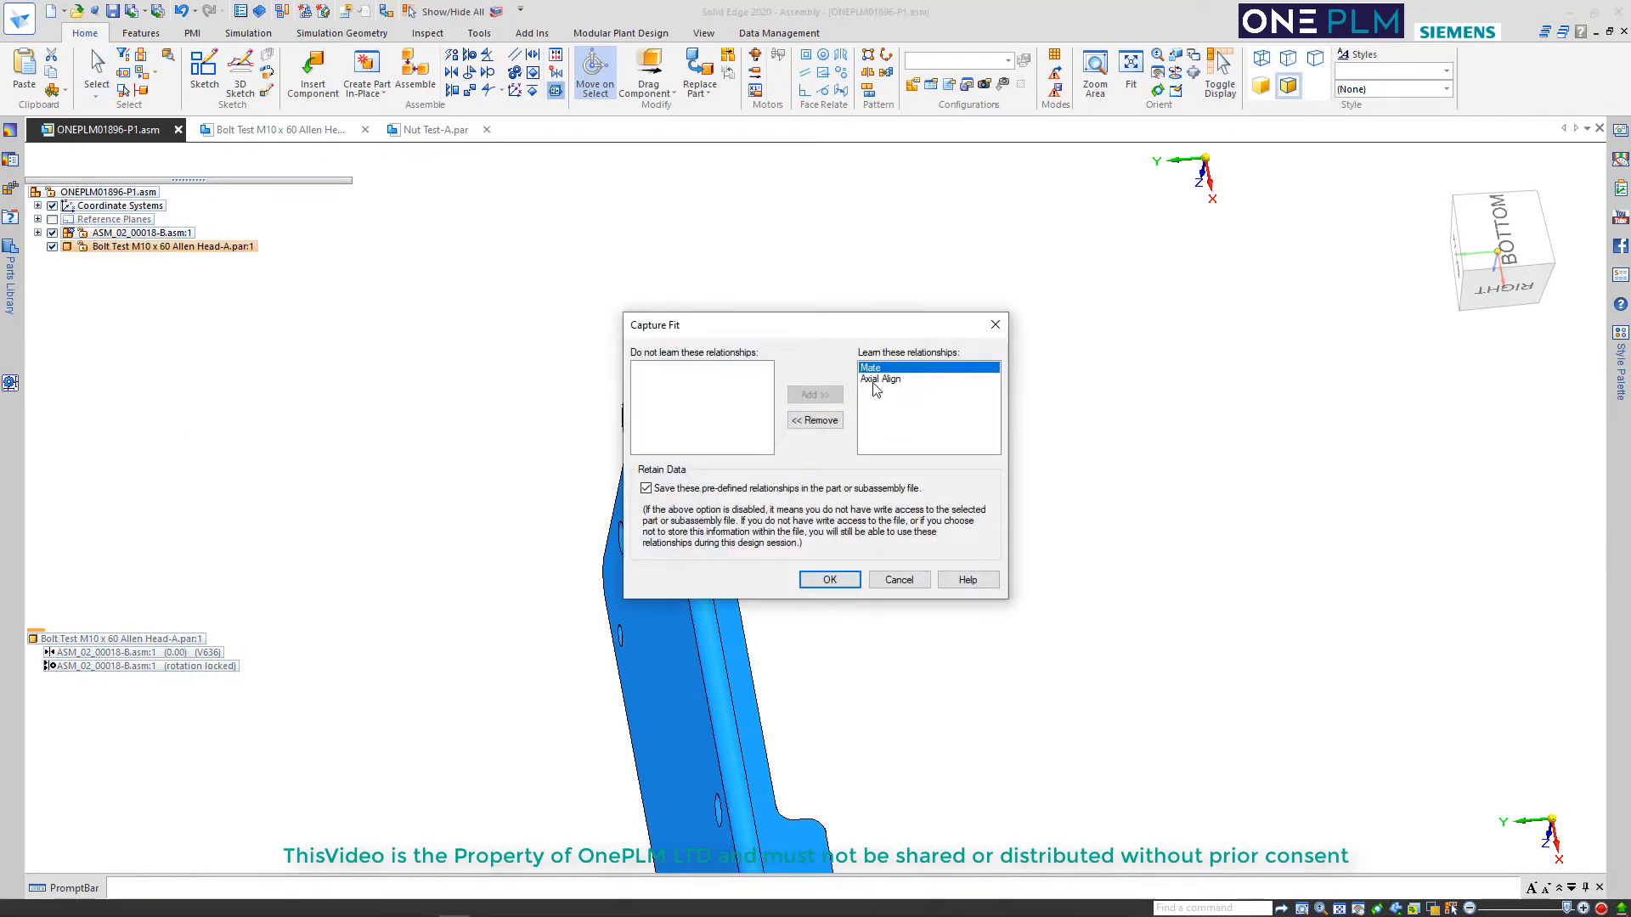
click(830, 579)
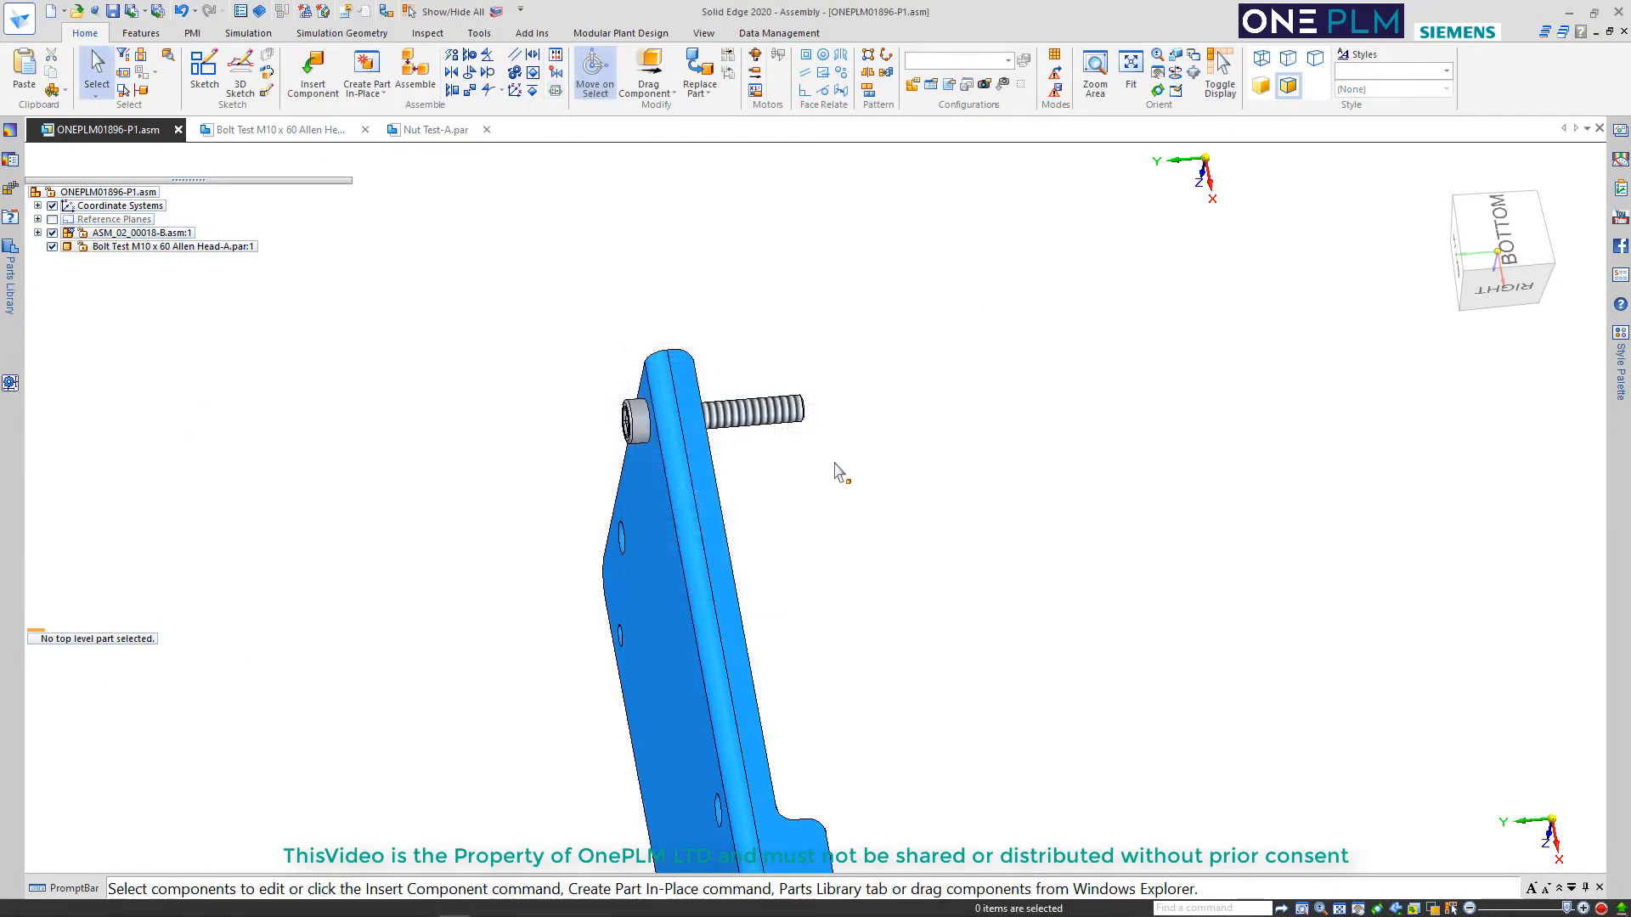
Insert Nut Test-A.par into the assembly and assemble it onto the bolt against the bracket's inner face
middle_drag(837, 466, 712, 493)
scroll(712, 484, down, 3)
scroll(710, 473, up, 1)
click(312, 75)
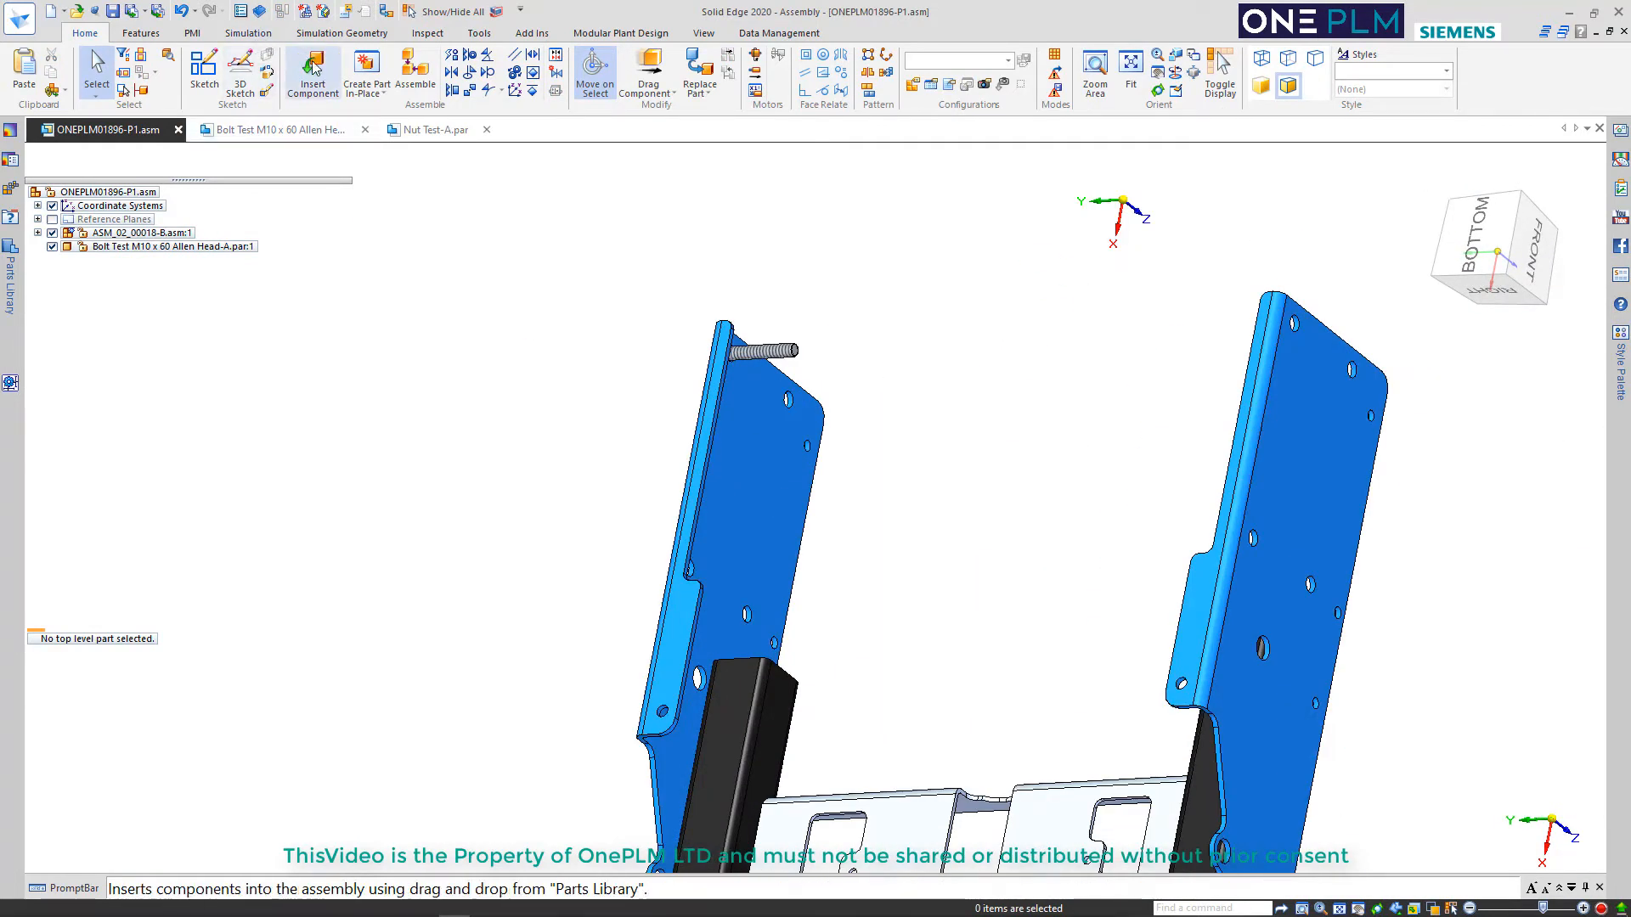
drag(78, 222, 833, 340)
scroll(832, 340, up, 5)
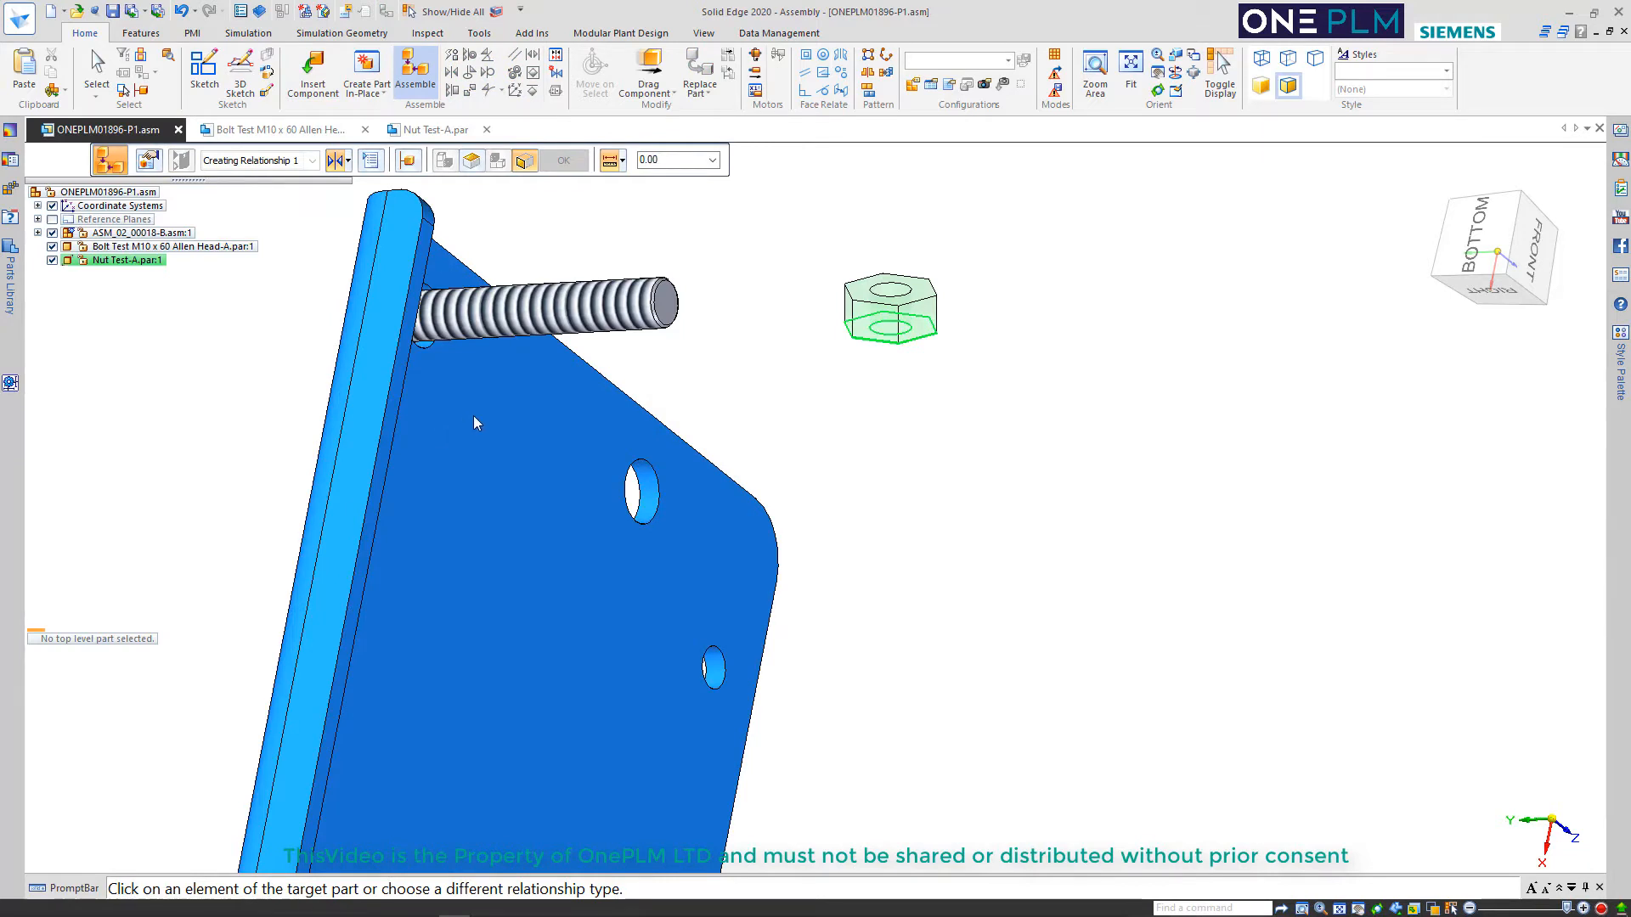
click(506, 400)
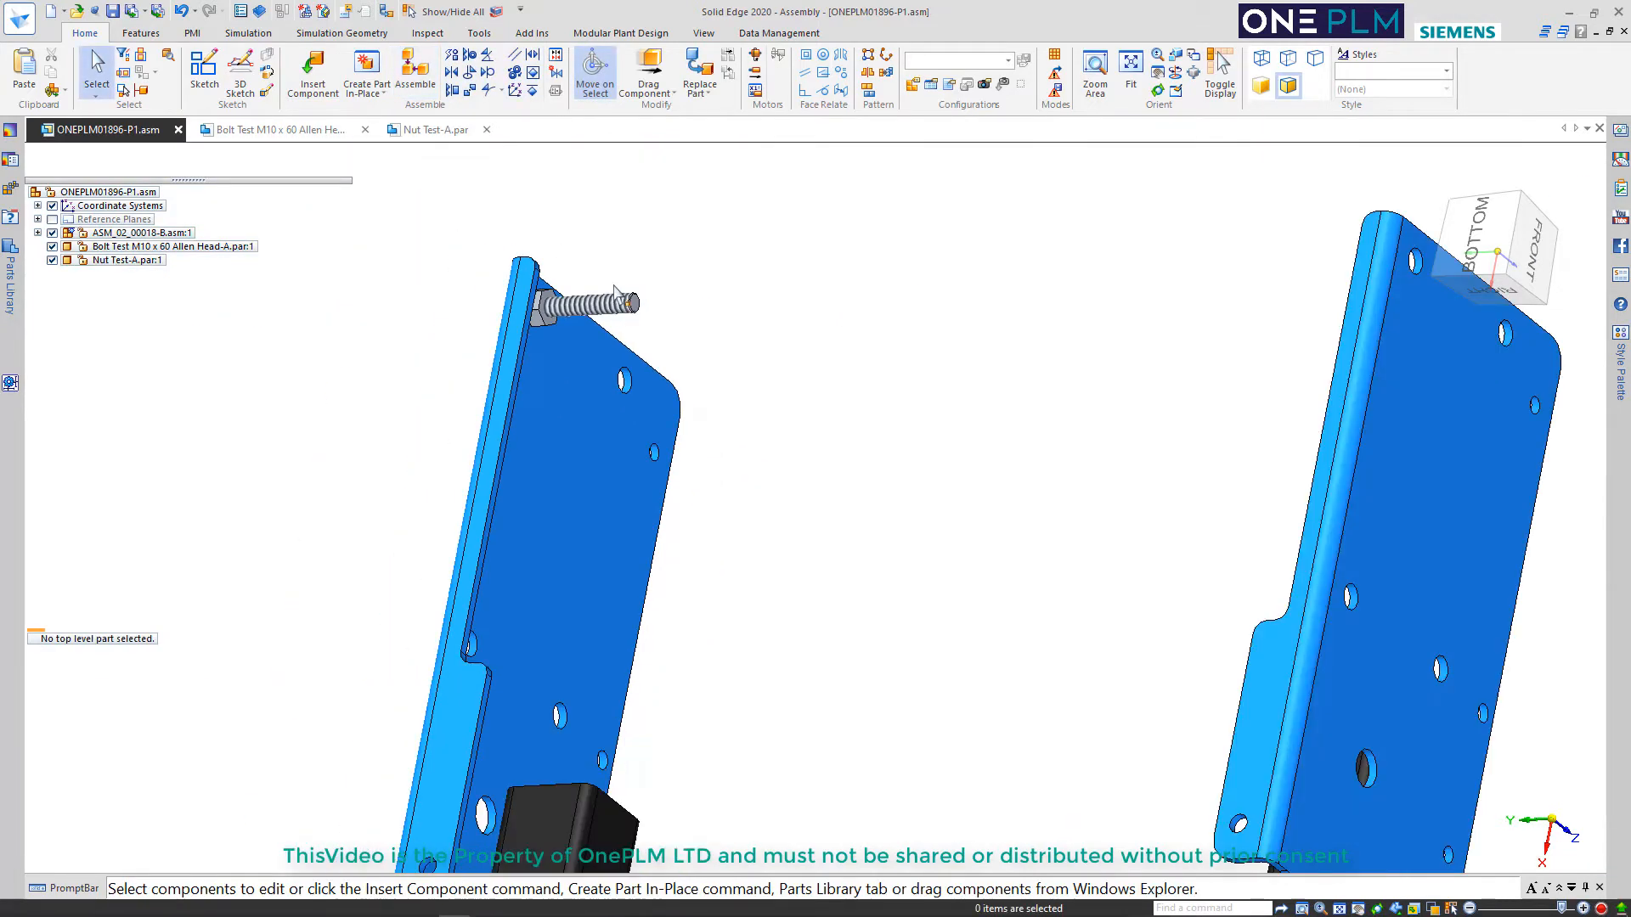
Capture the fit of the placed nut with its Mate and Axial Align relationships, saved in the part file
click(151, 260)
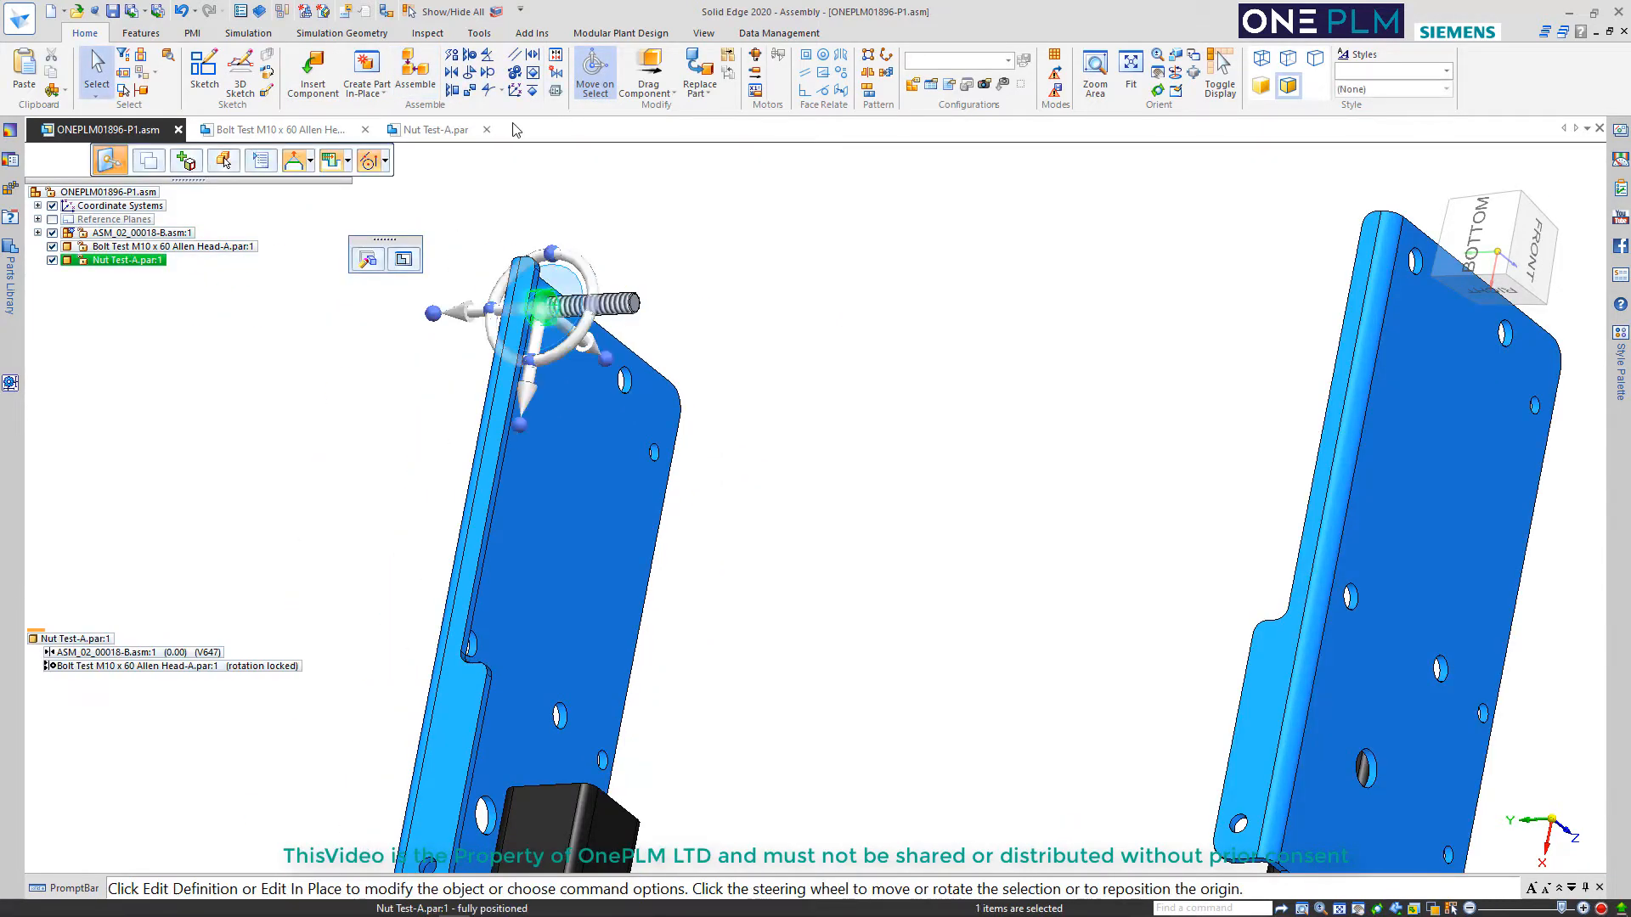
click(554, 92)
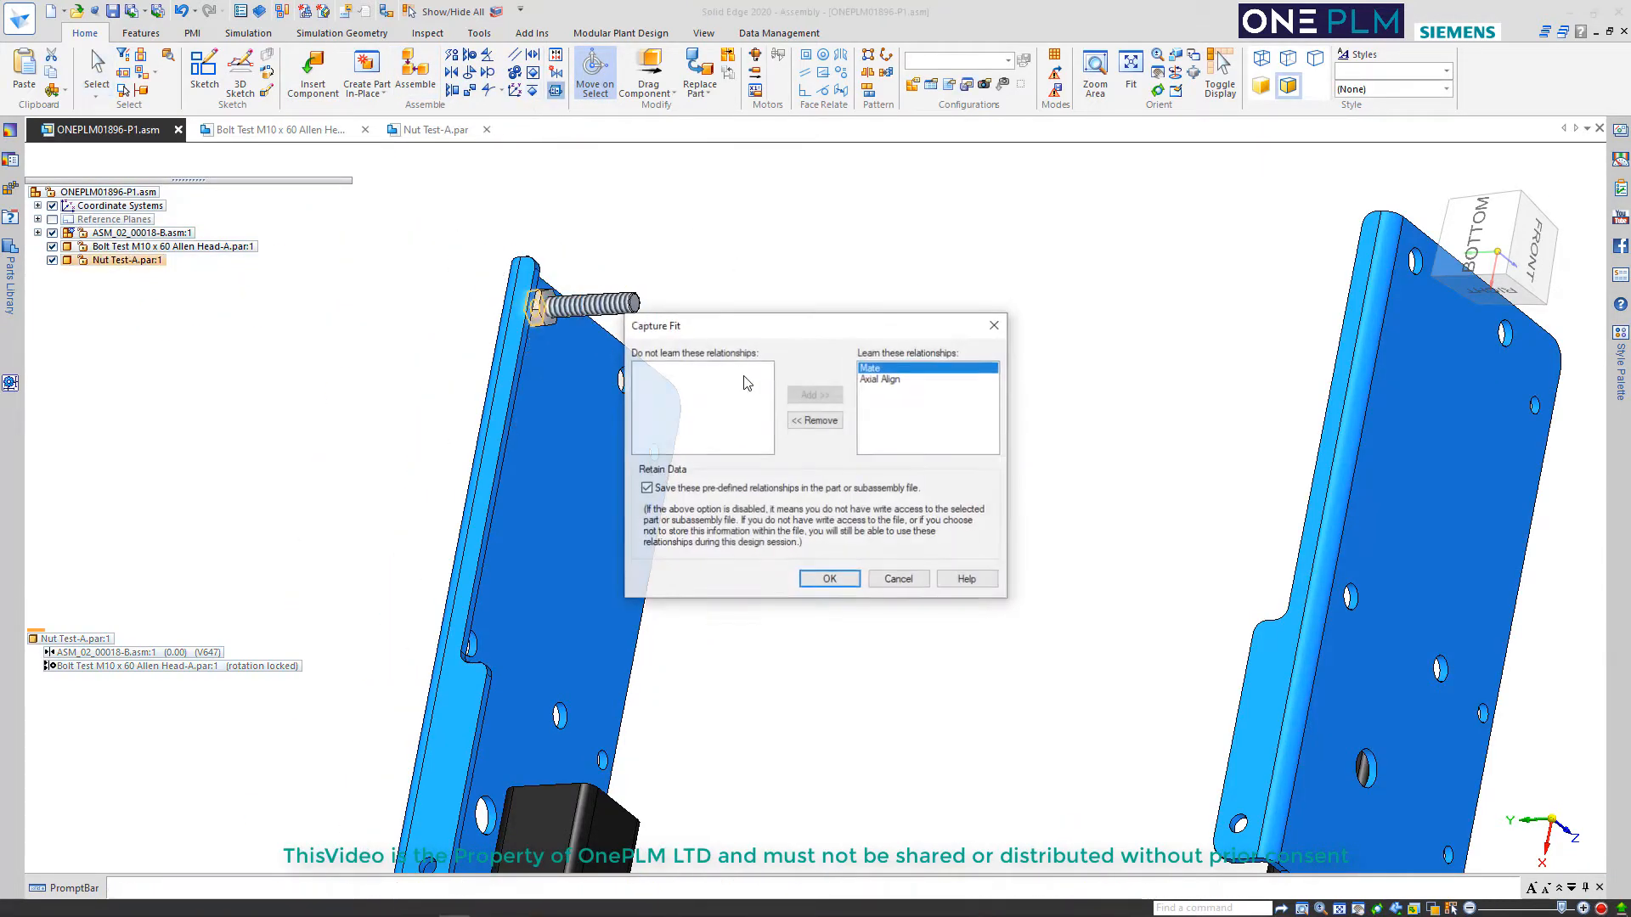
click(830, 578)
scroll(747, 327, down, 3)
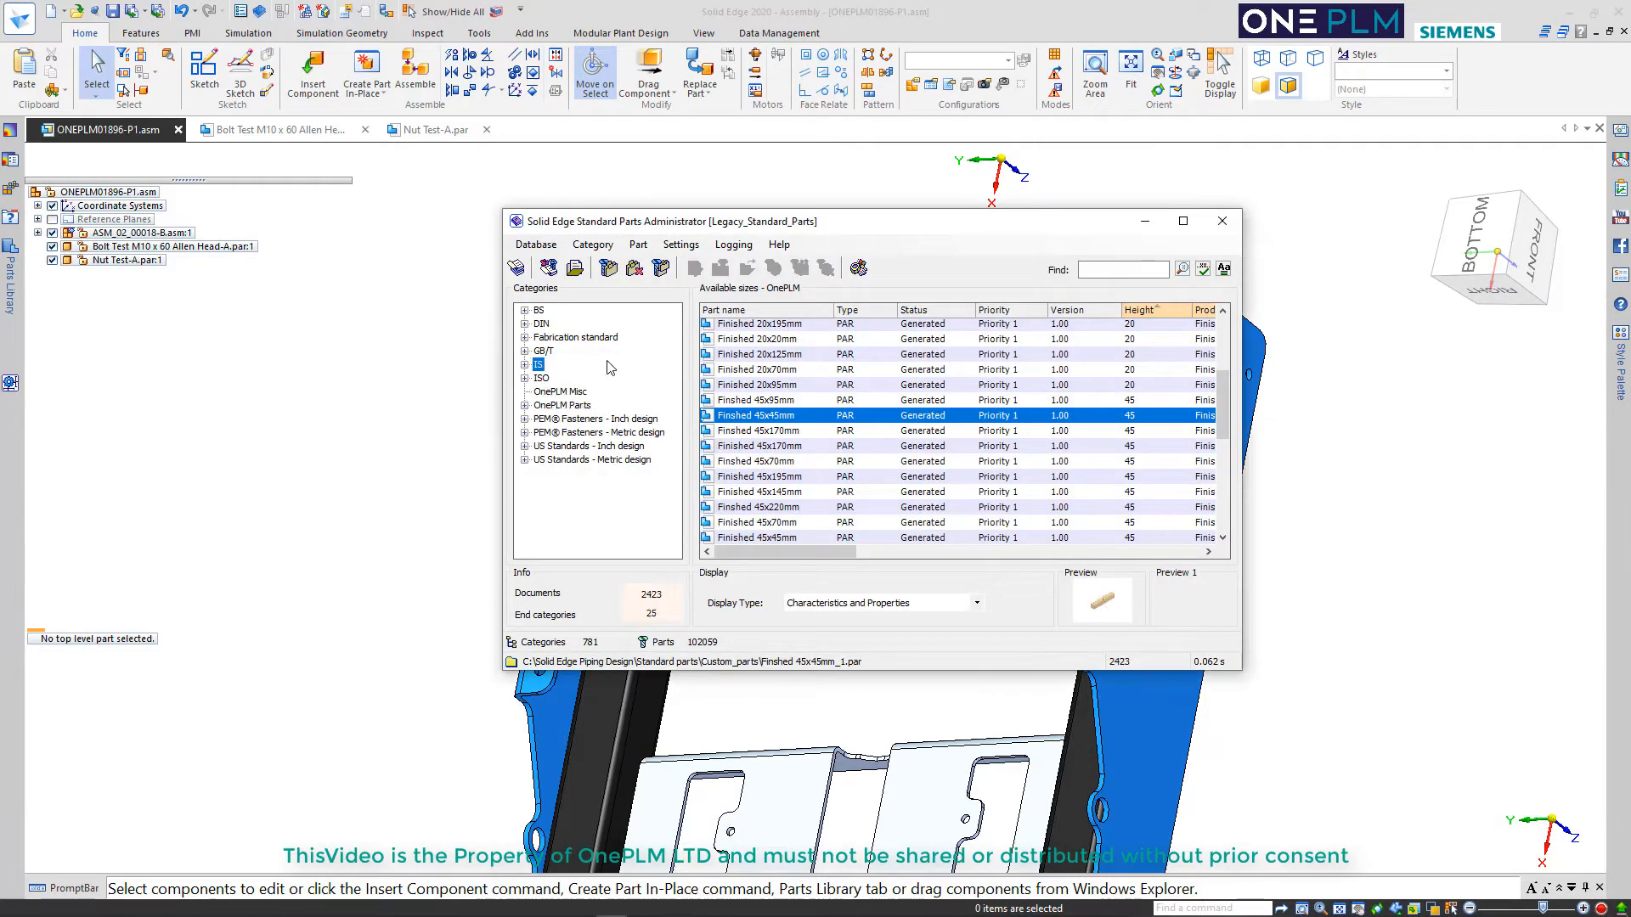
In the Standard Parts Administrator, examine the OnePLM Misc category and the Socket Head Bolts parts under OnePLM Parts
click(552, 392)
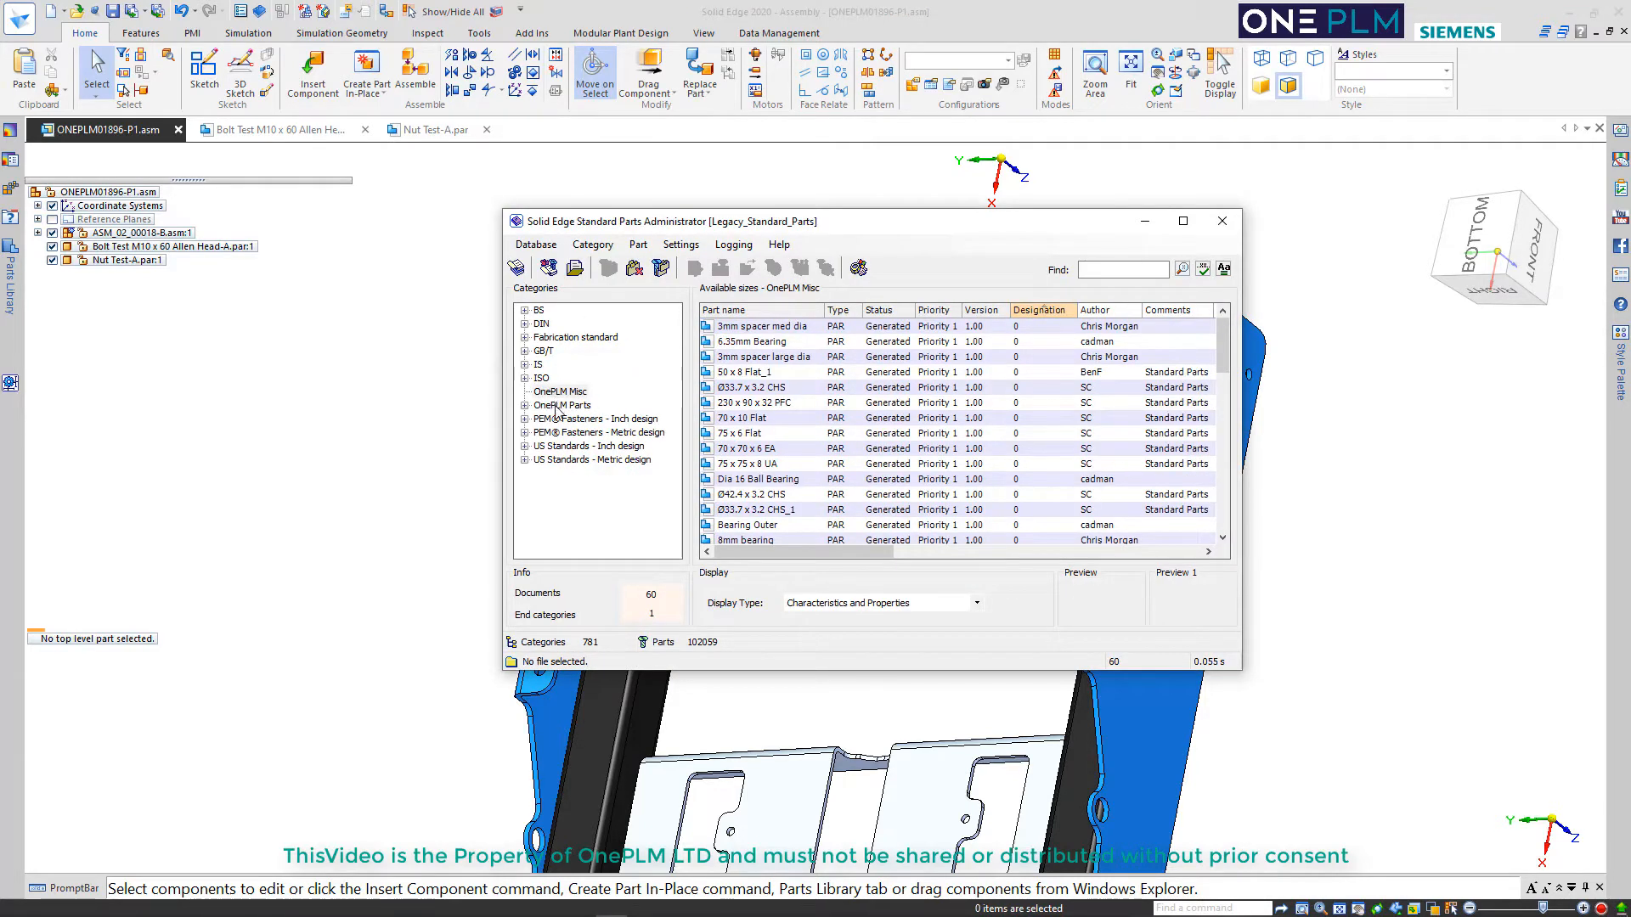
click(560, 406)
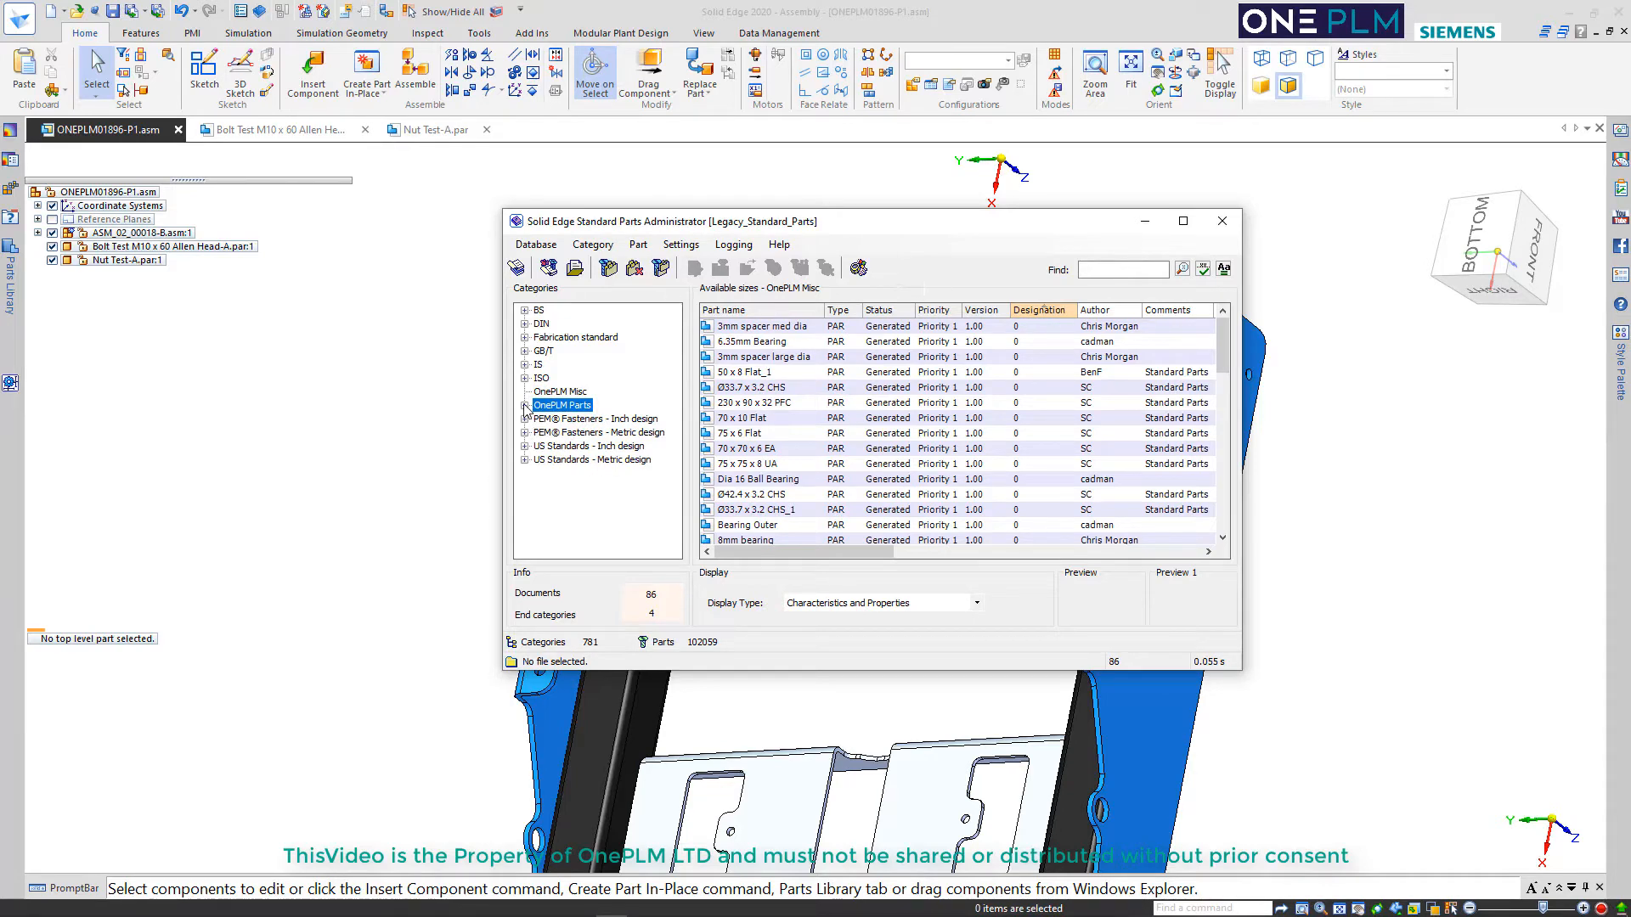
click(524, 405)
click(562, 434)
click(567, 448)
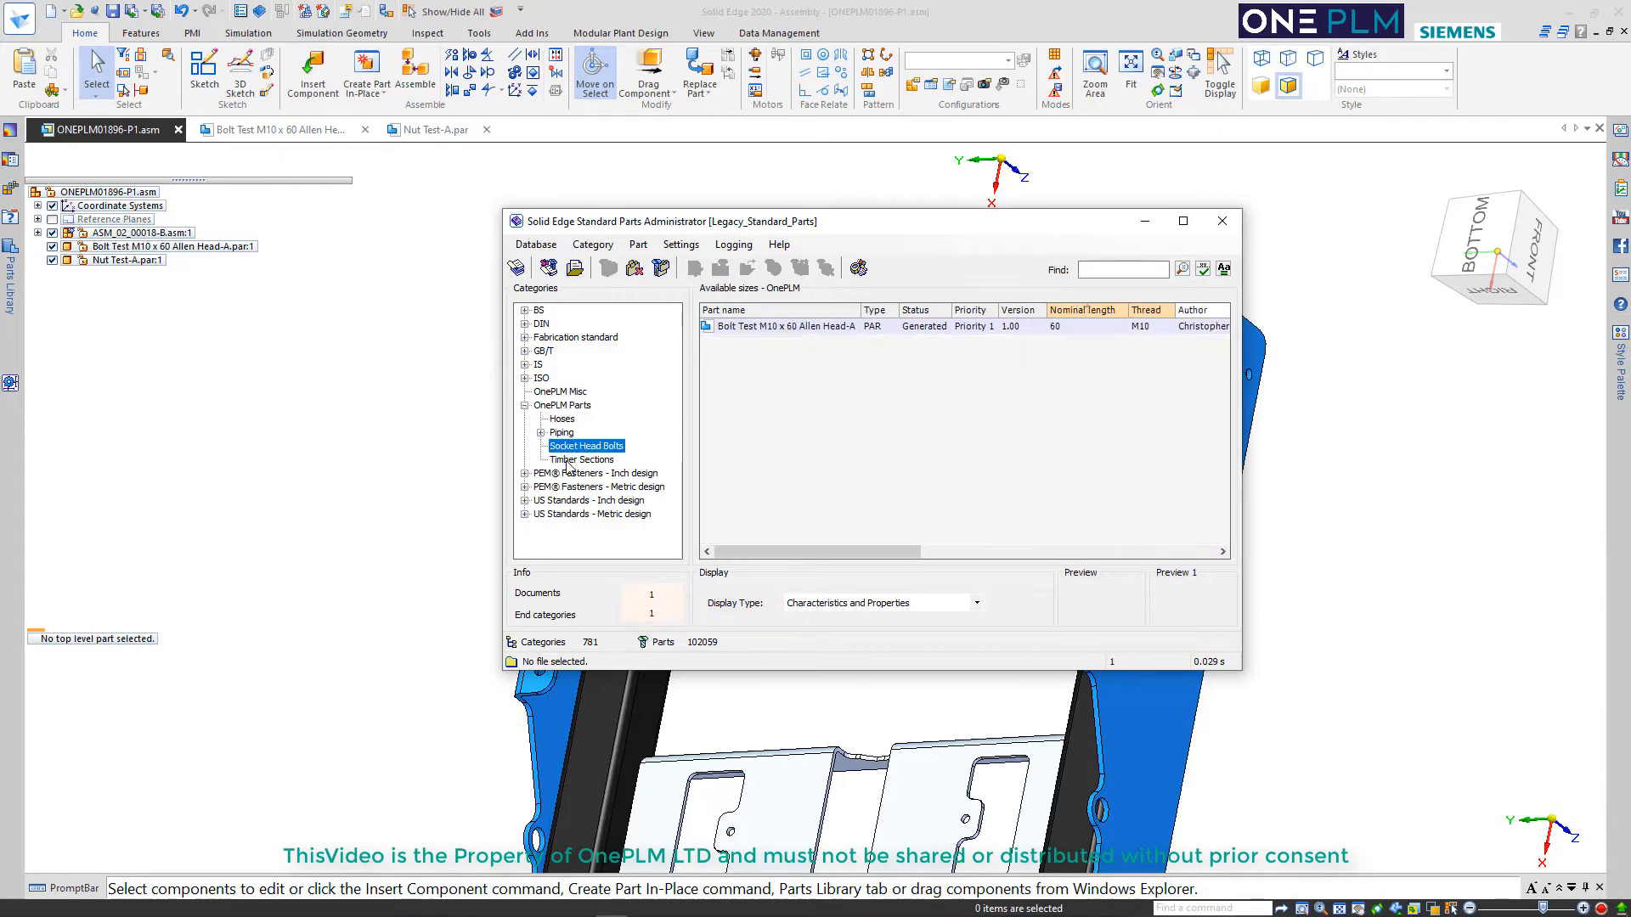
click(561, 406)
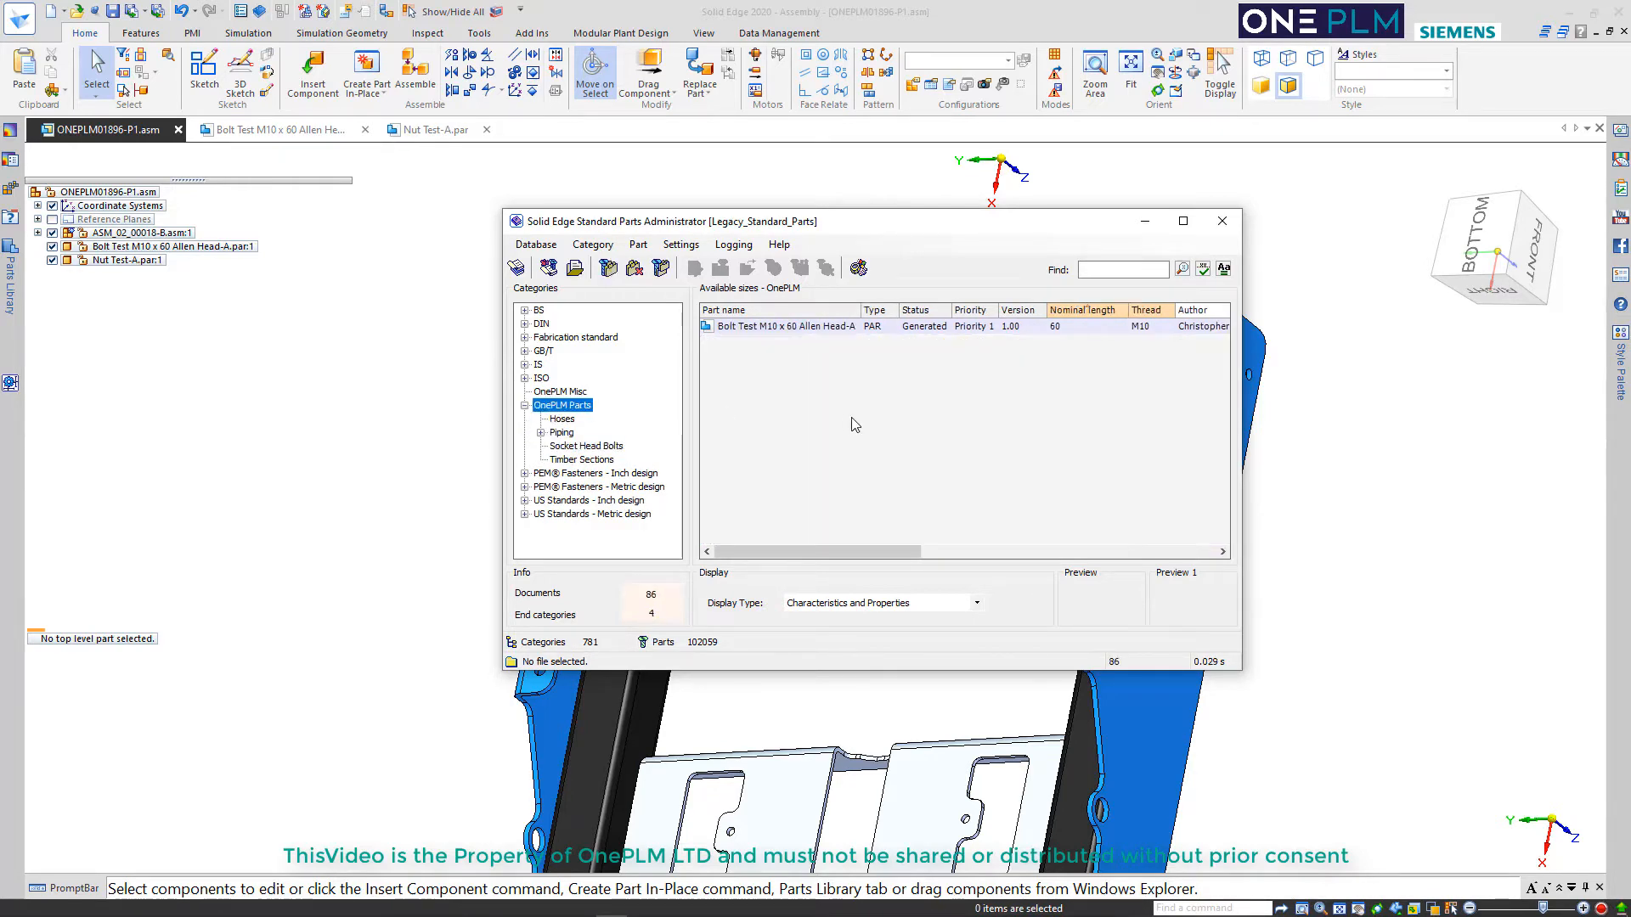
Start adding new user part files to the standard parts library using manual data entry
click(547, 269)
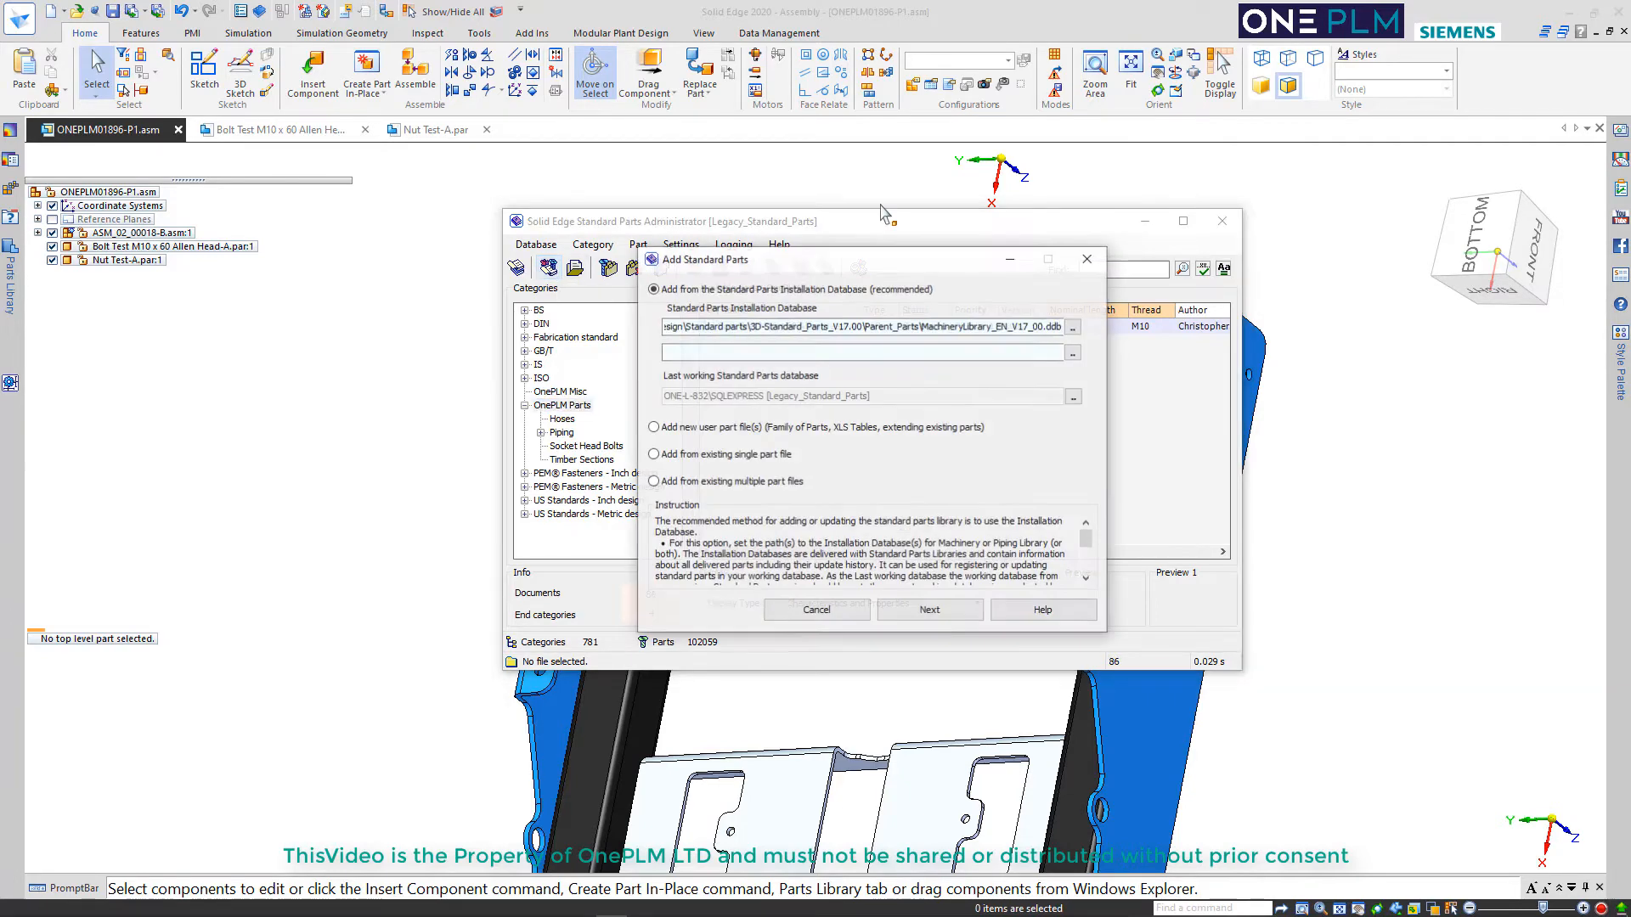
click(726, 427)
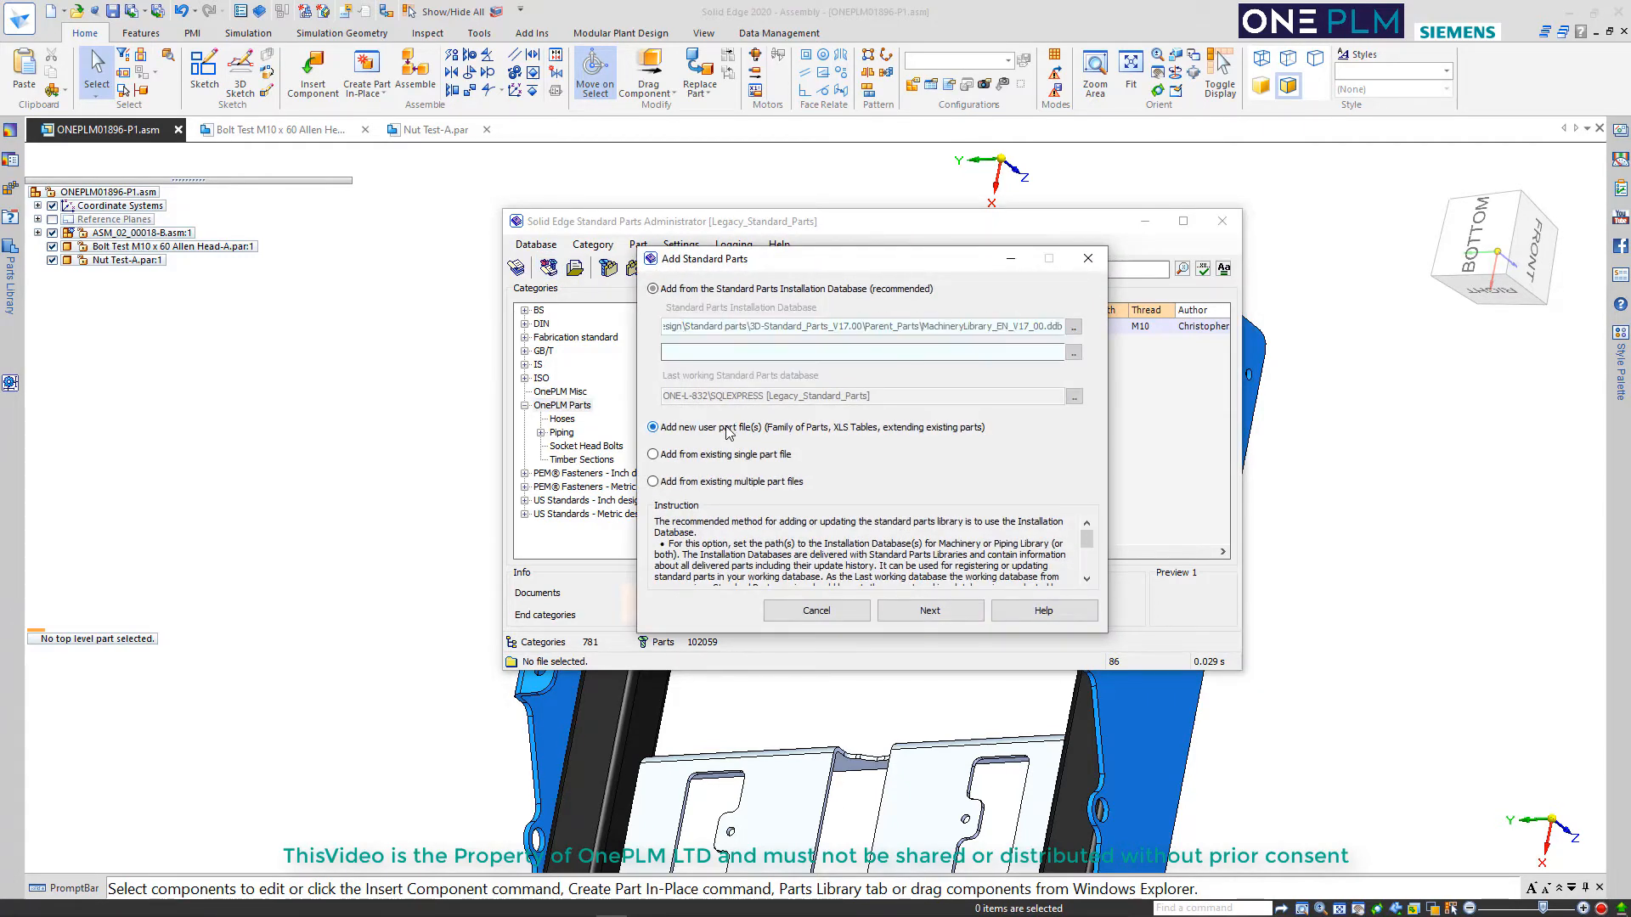
click(930, 611)
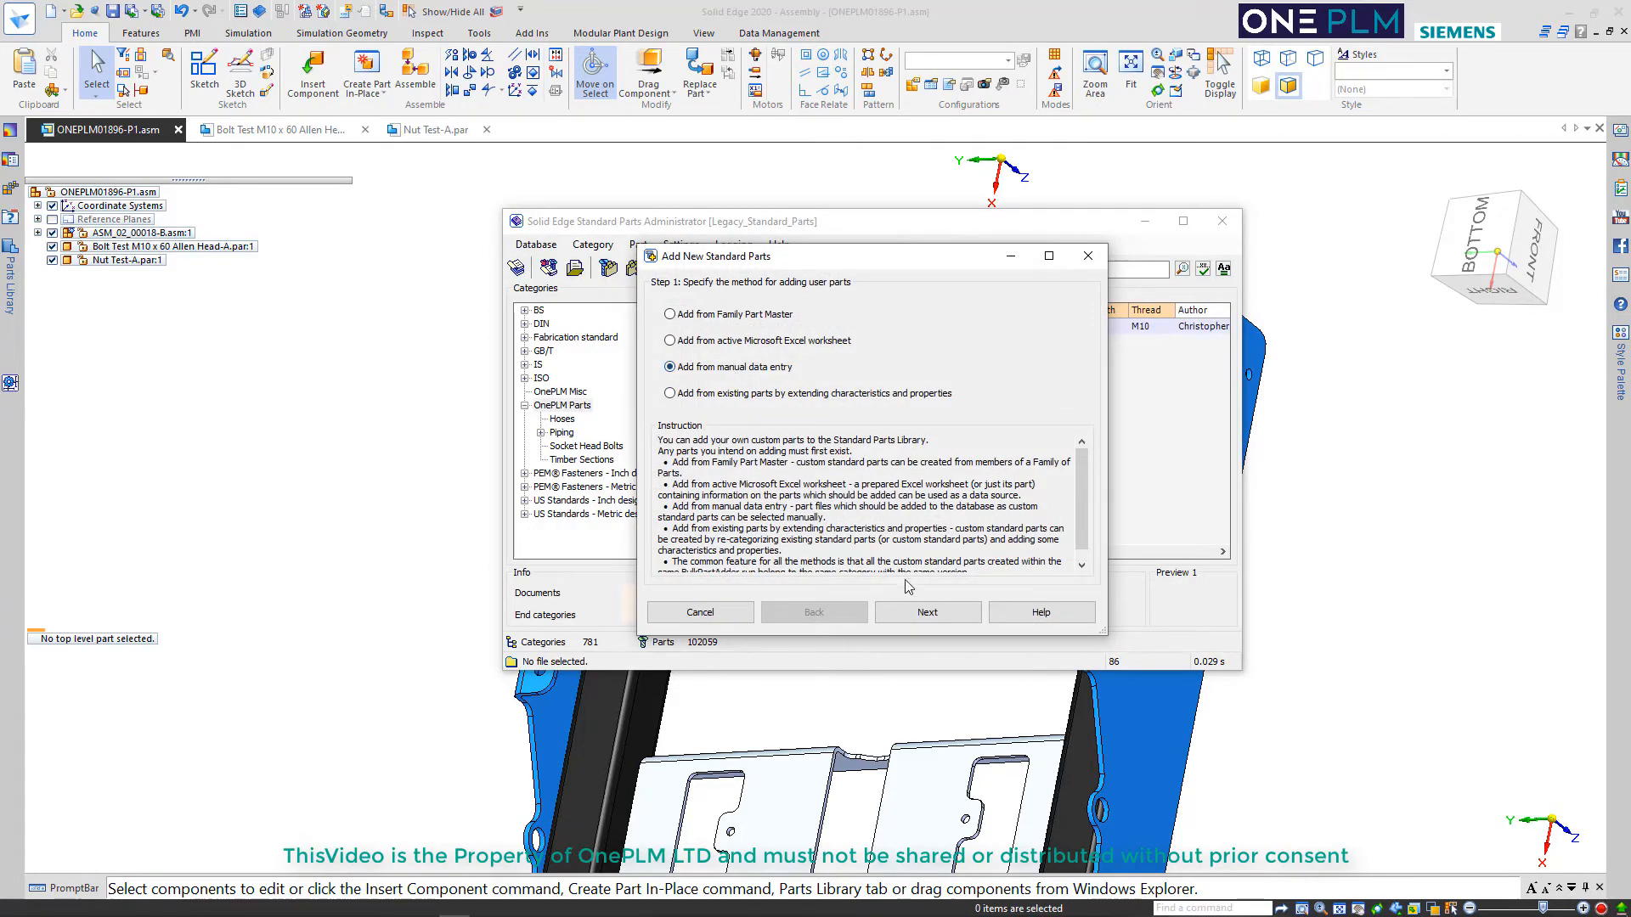
click(913, 614)
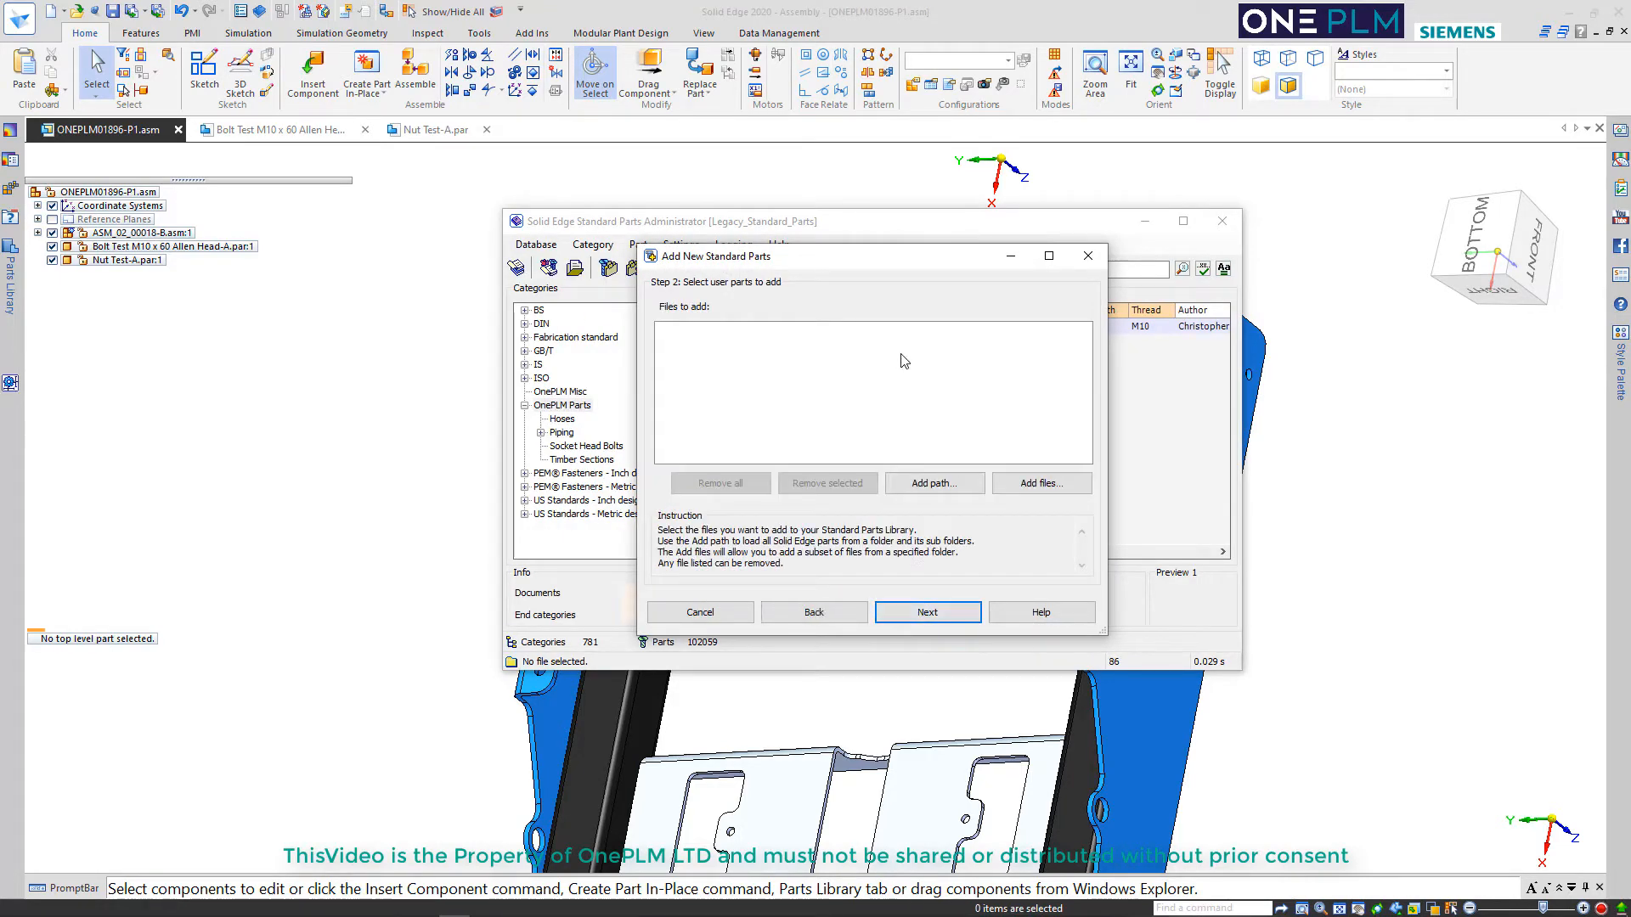
Add Bolt Test M10 x 60 Allen Head-A.par and Nut Test-A.par from the Custom Parts Fasteners folder to the files to add
click(1029, 483)
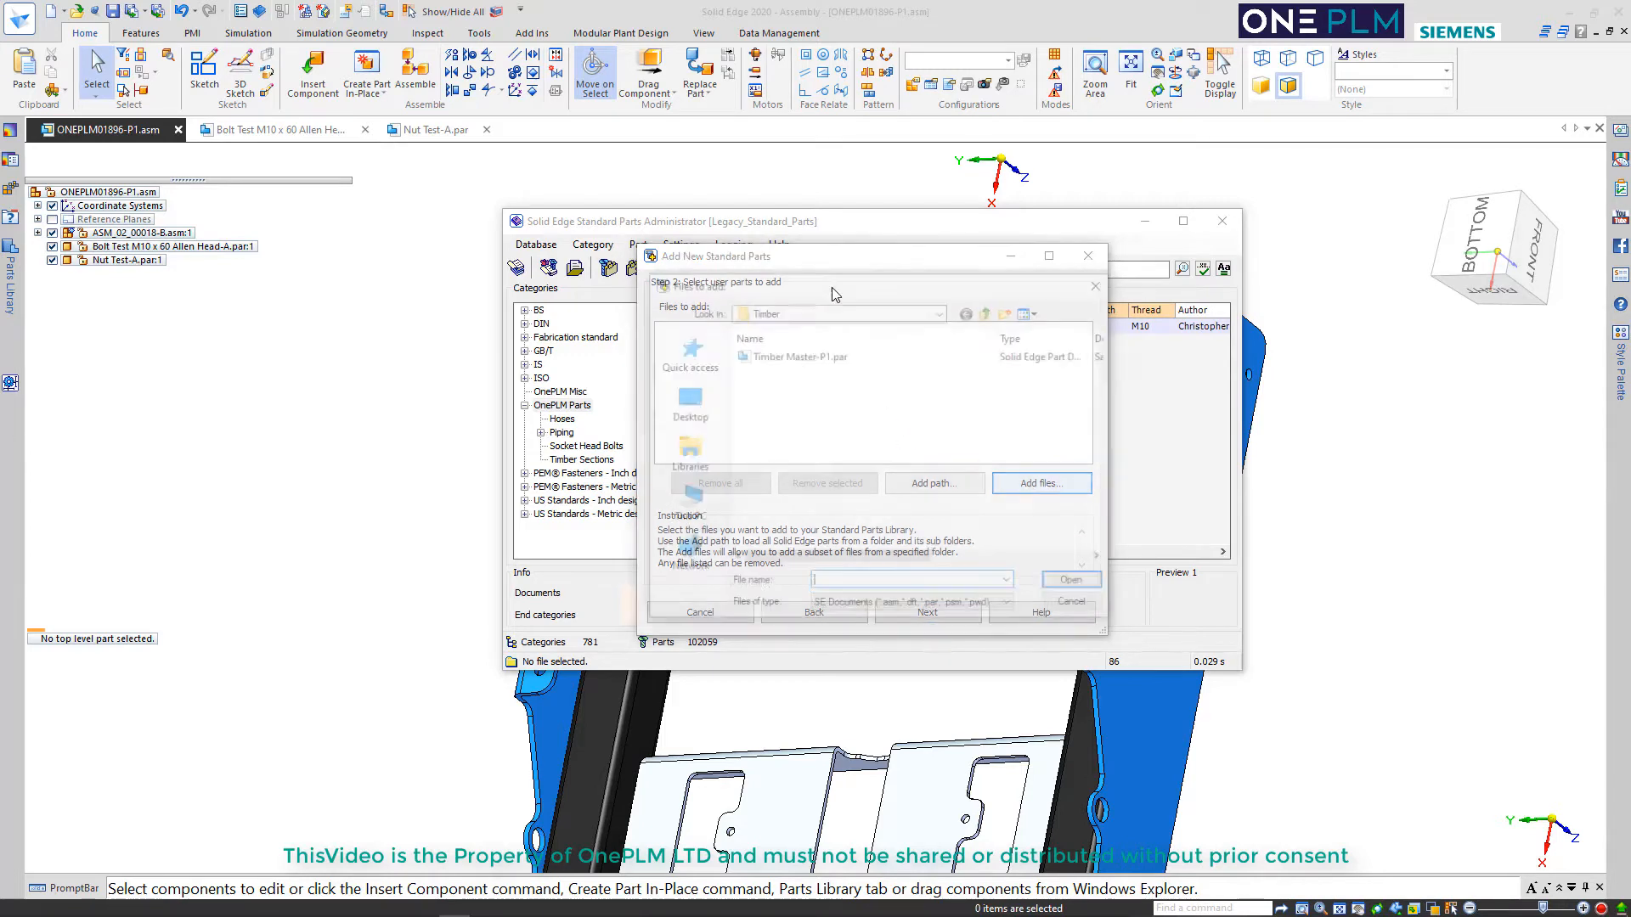
click(989, 312)
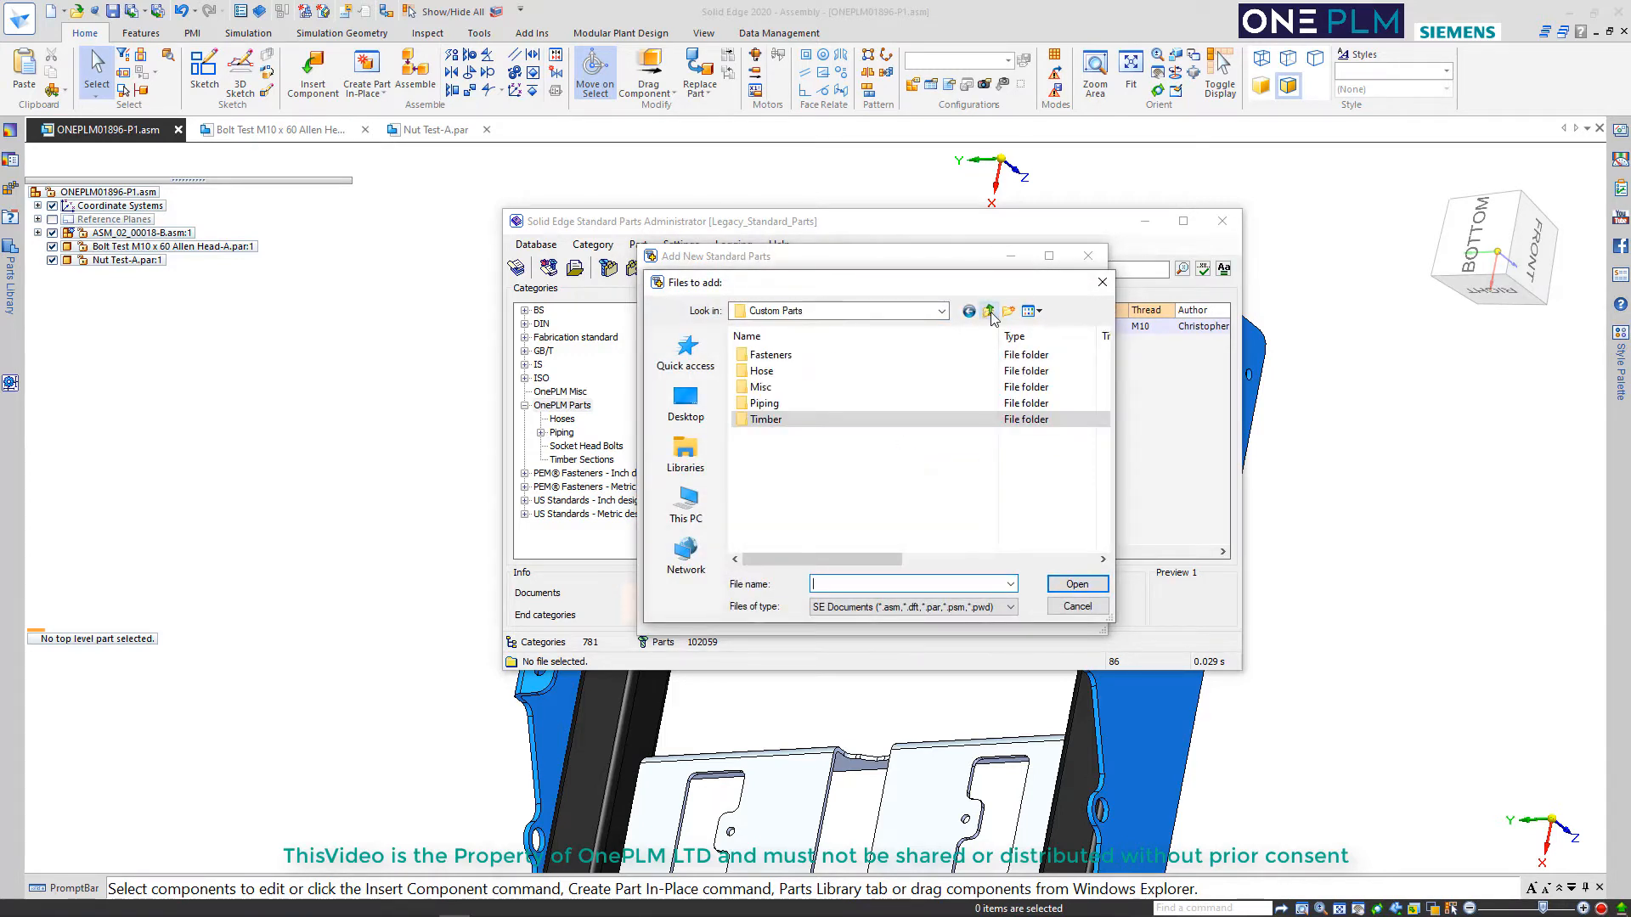
double_click(768, 355)
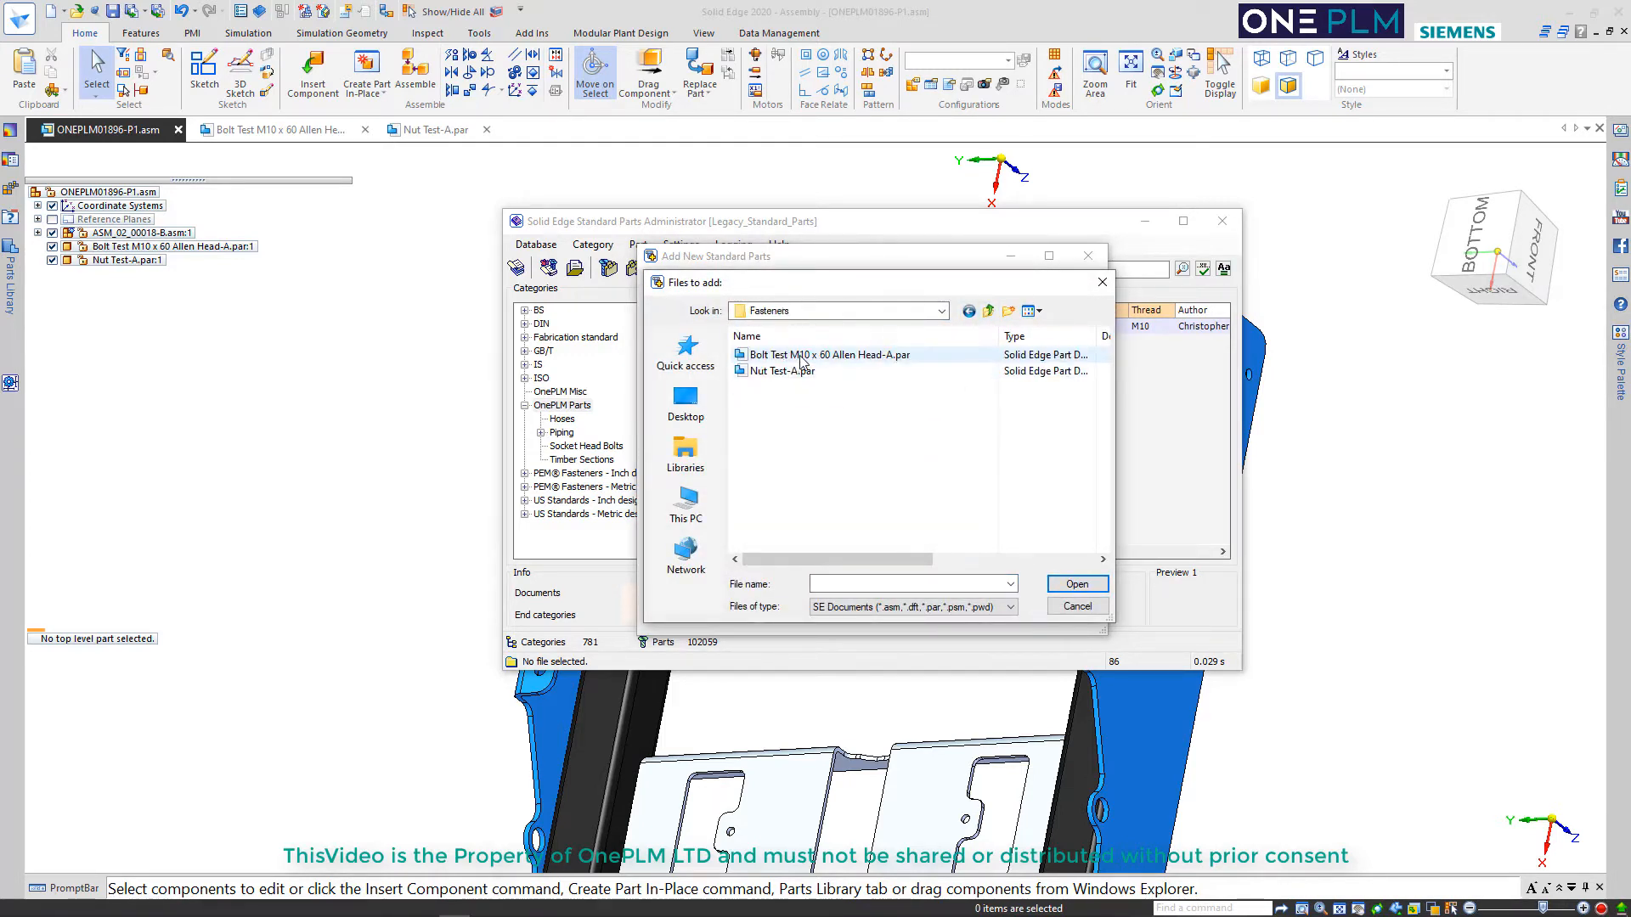
click(806, 355)
shift+click(790, 372)
click(1057, 586)
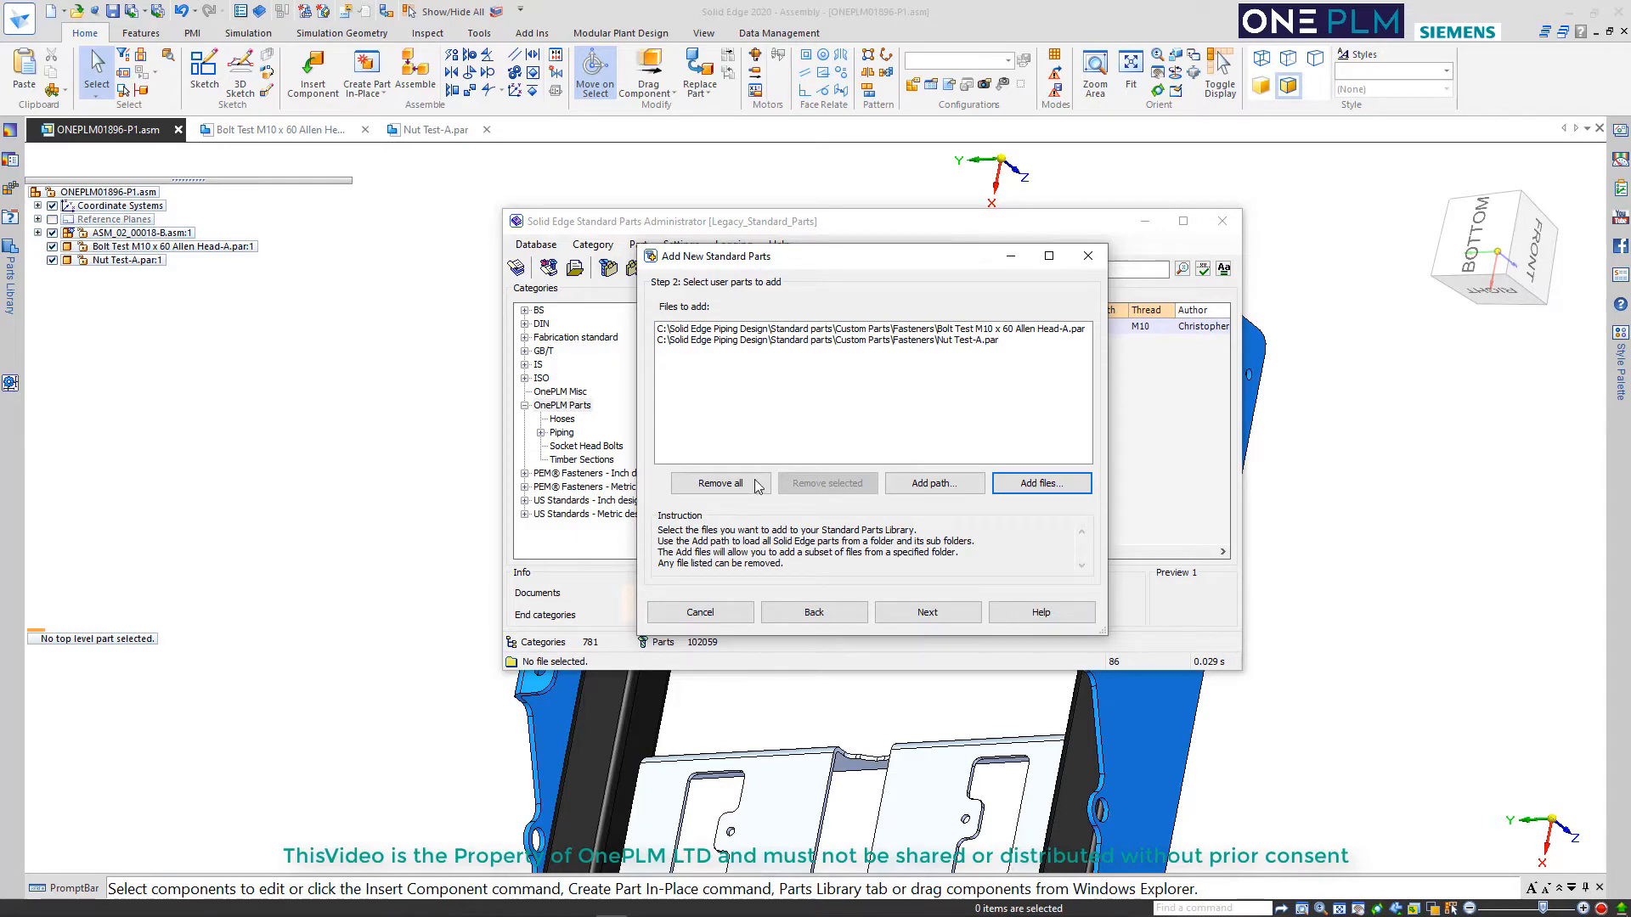
Remove Nut Test-A.par from the files to add and proceed to specifying the part type
click(908, 341)
click(828, 483)
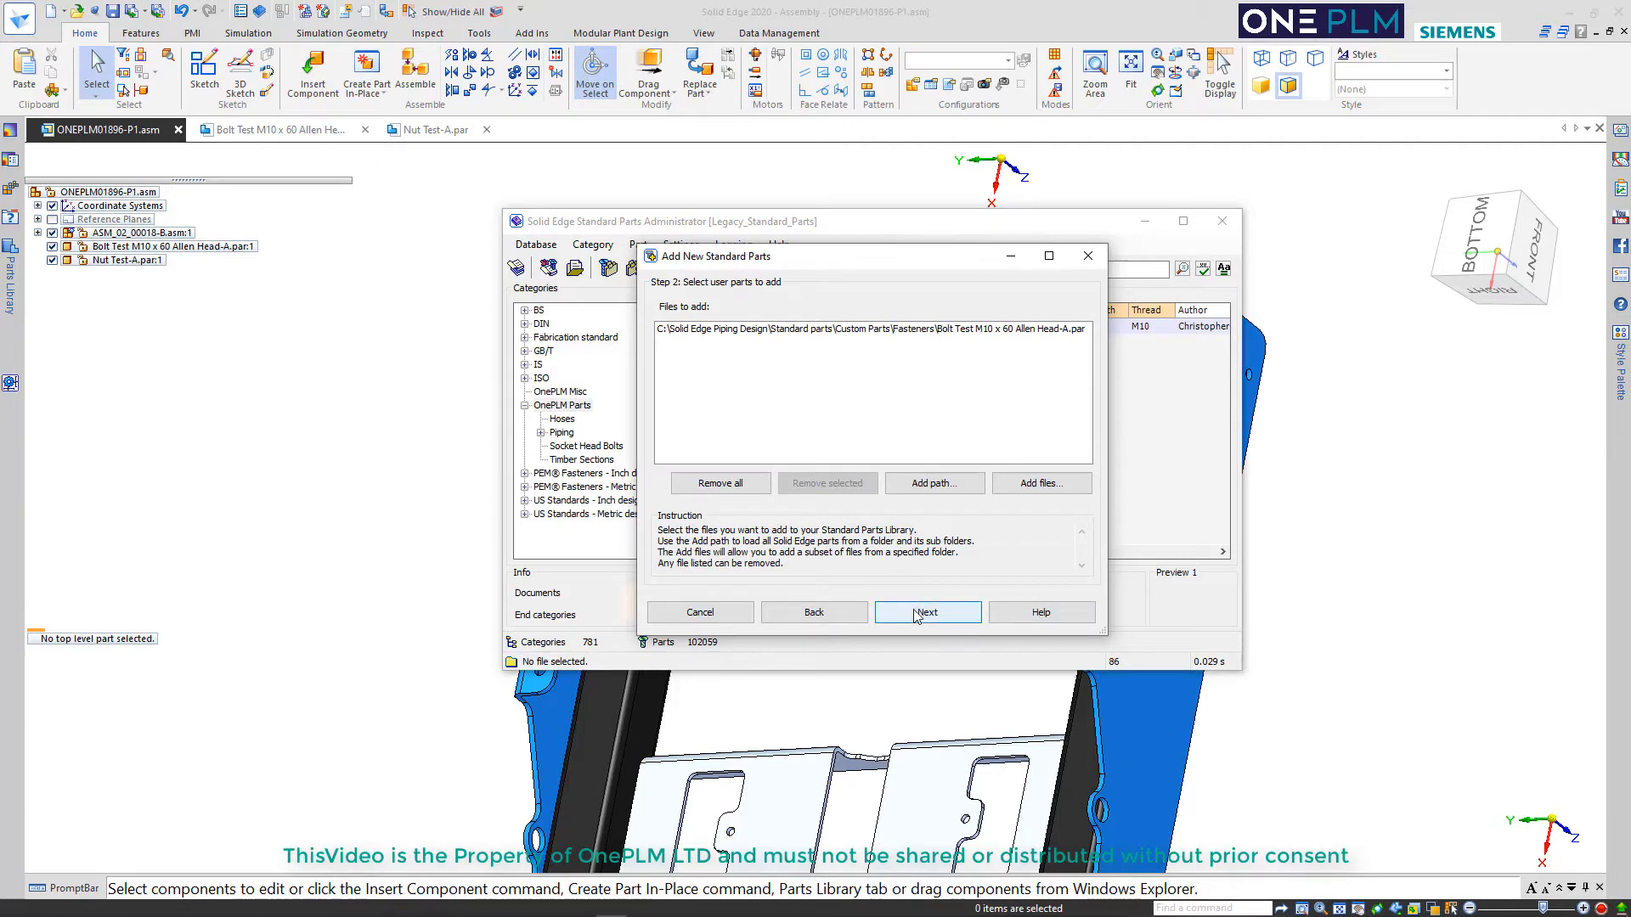
click(917, 613)
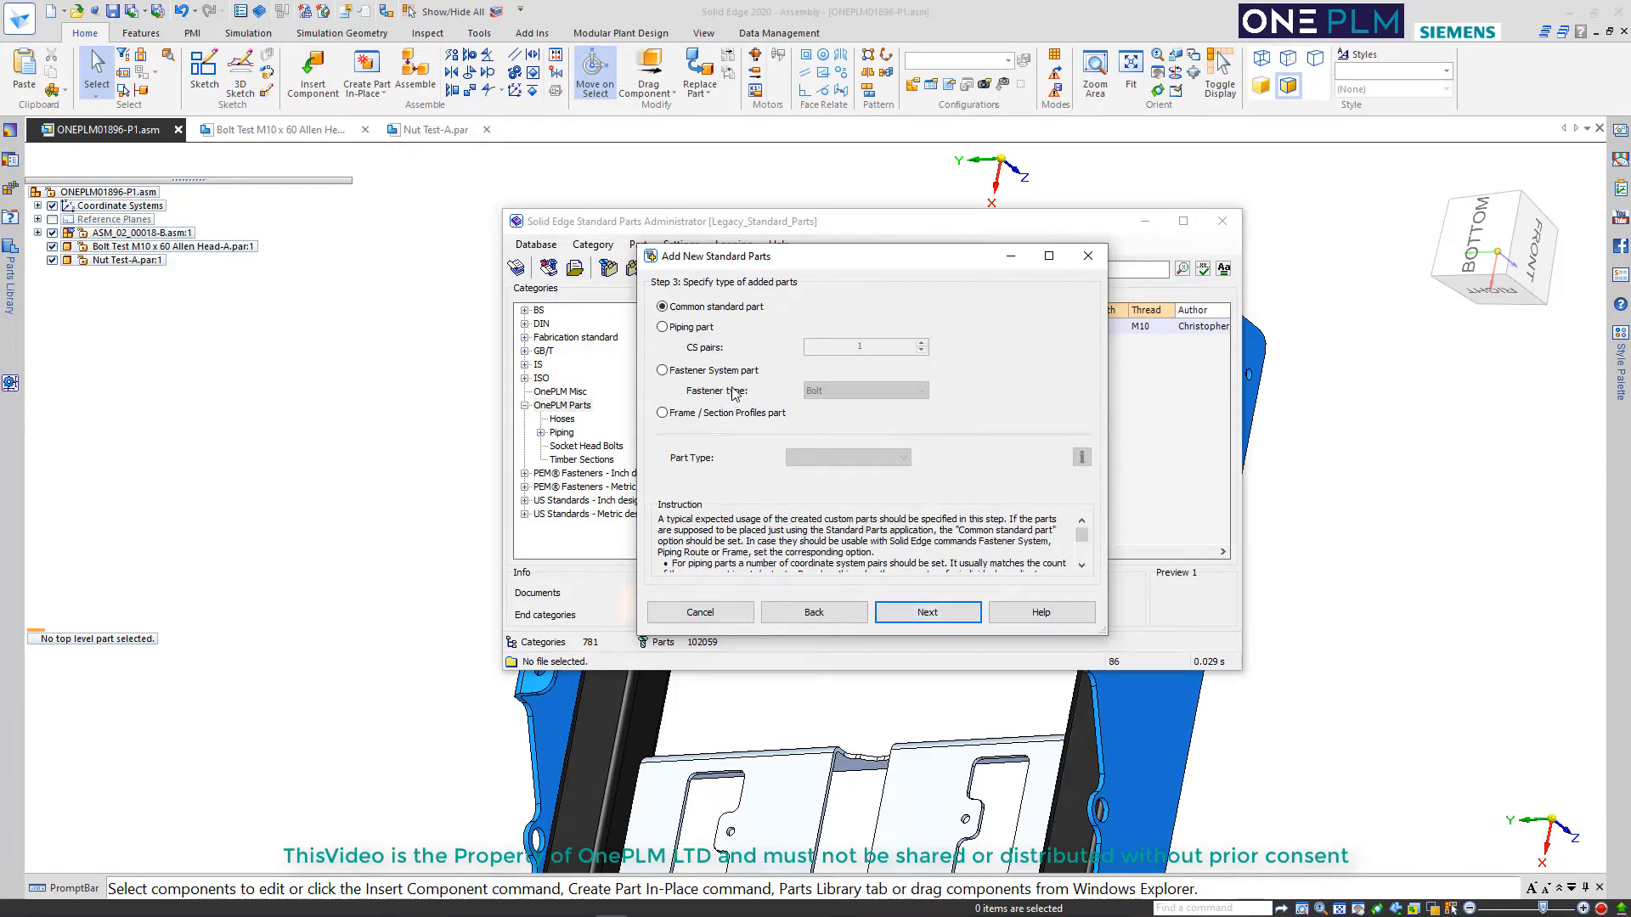
Define the part as a Fastener System bolt with a socket head and hexagon socket drive, and proceed to category selection
click(858, 393)
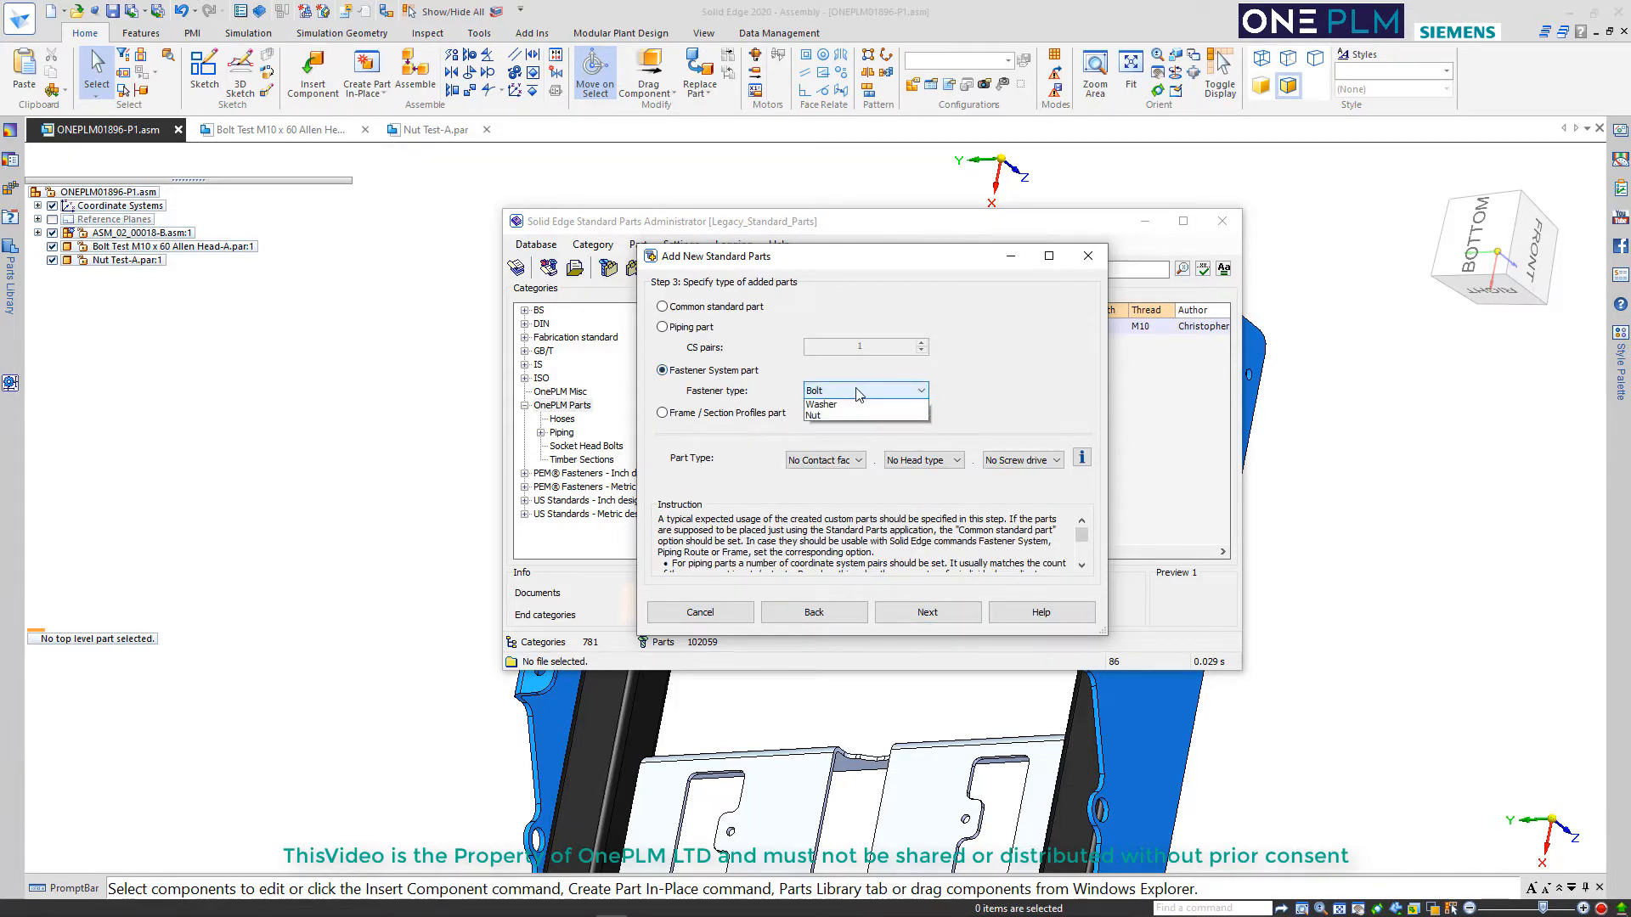
click(850, 405)
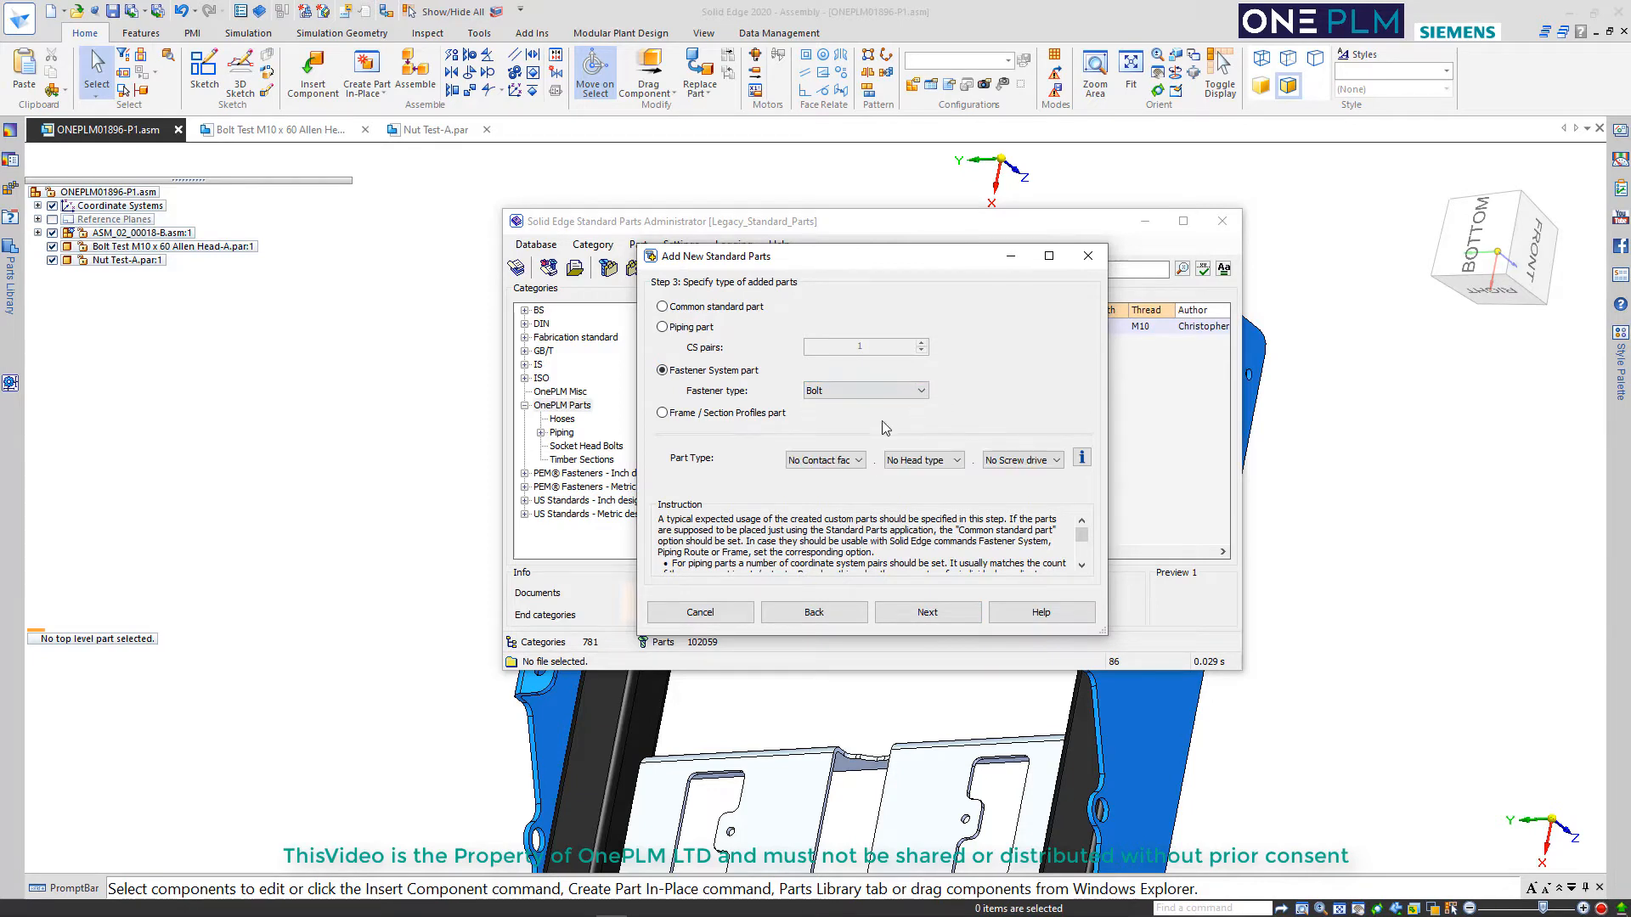
click(848, 463)
click(839, 477)
click(924, 463)
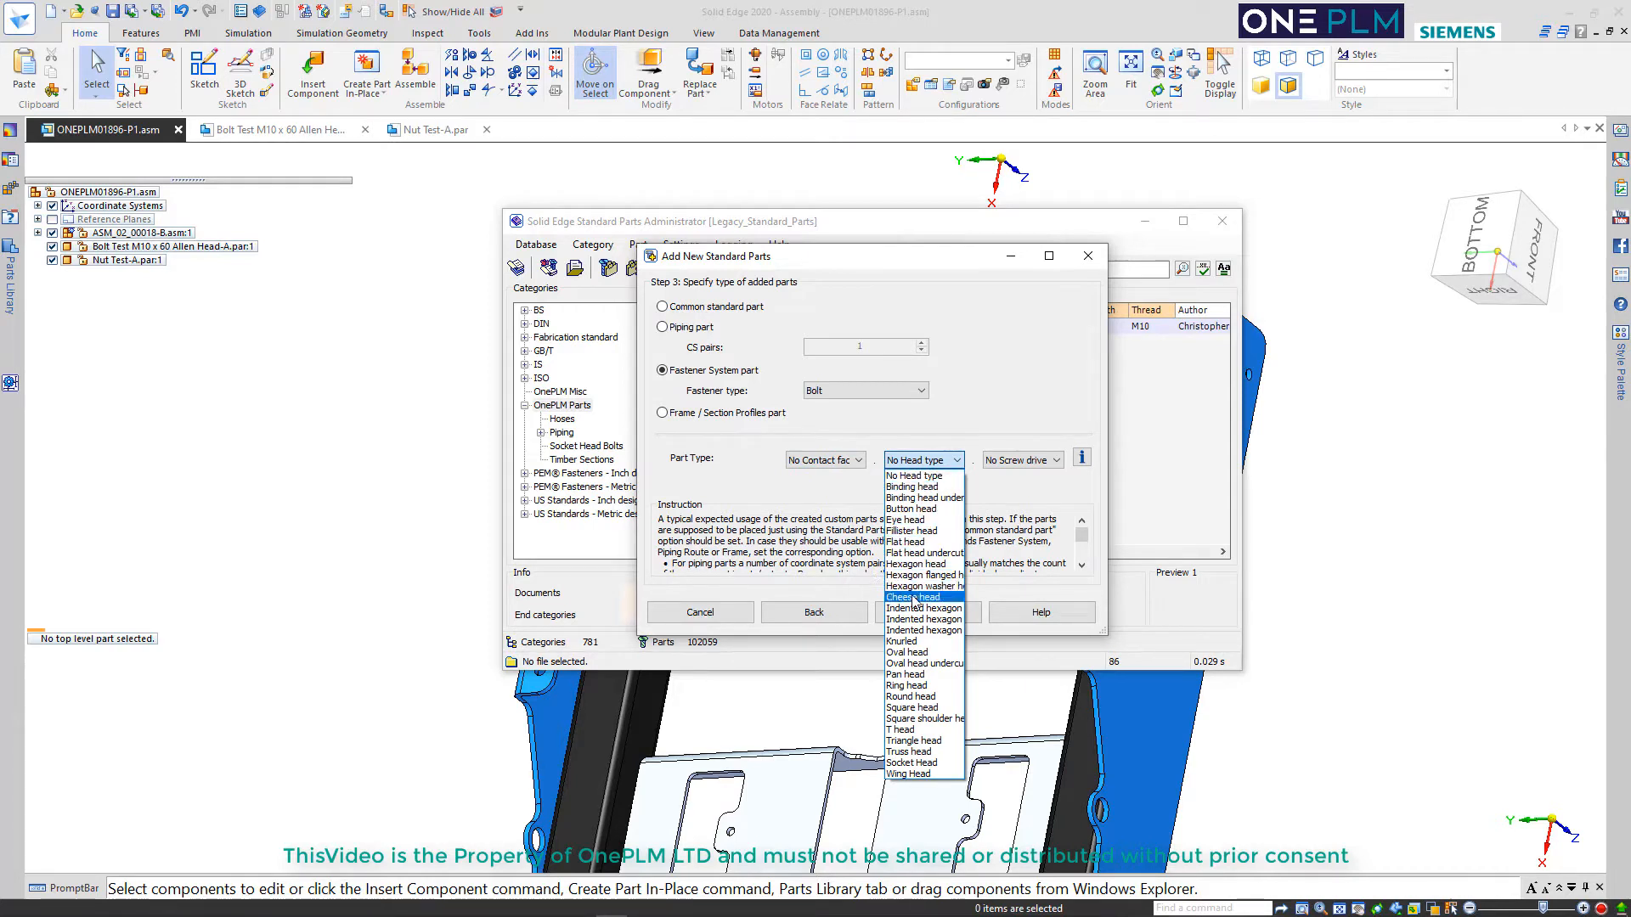
click(910, 762)
click(1030, 465)
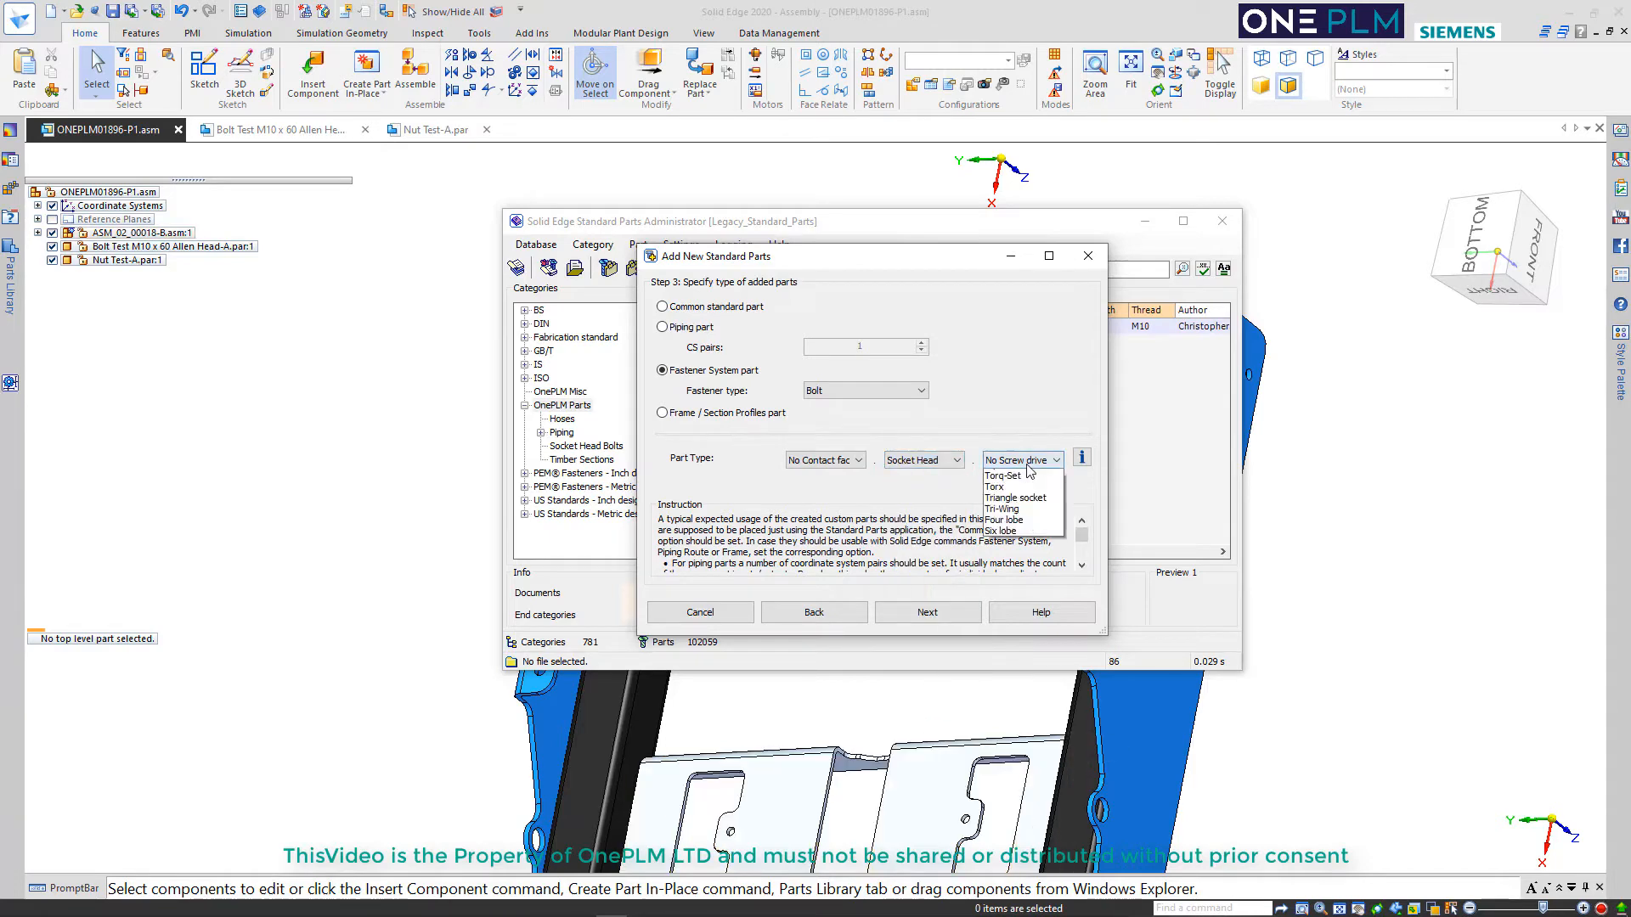
click(1016, 487)
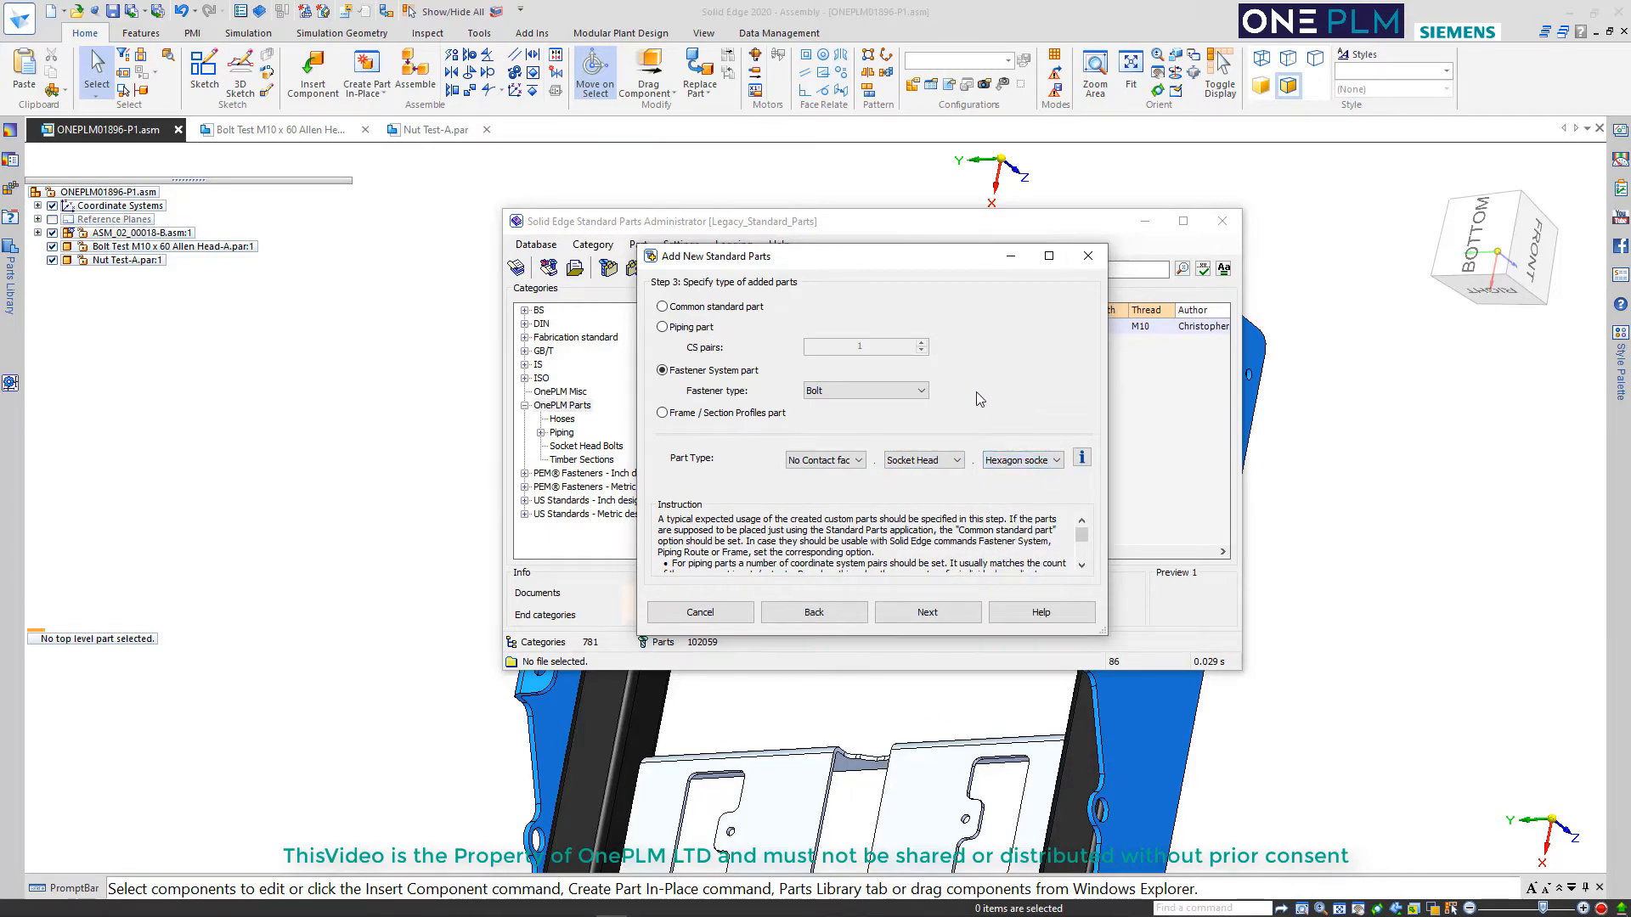
click(909, 613)
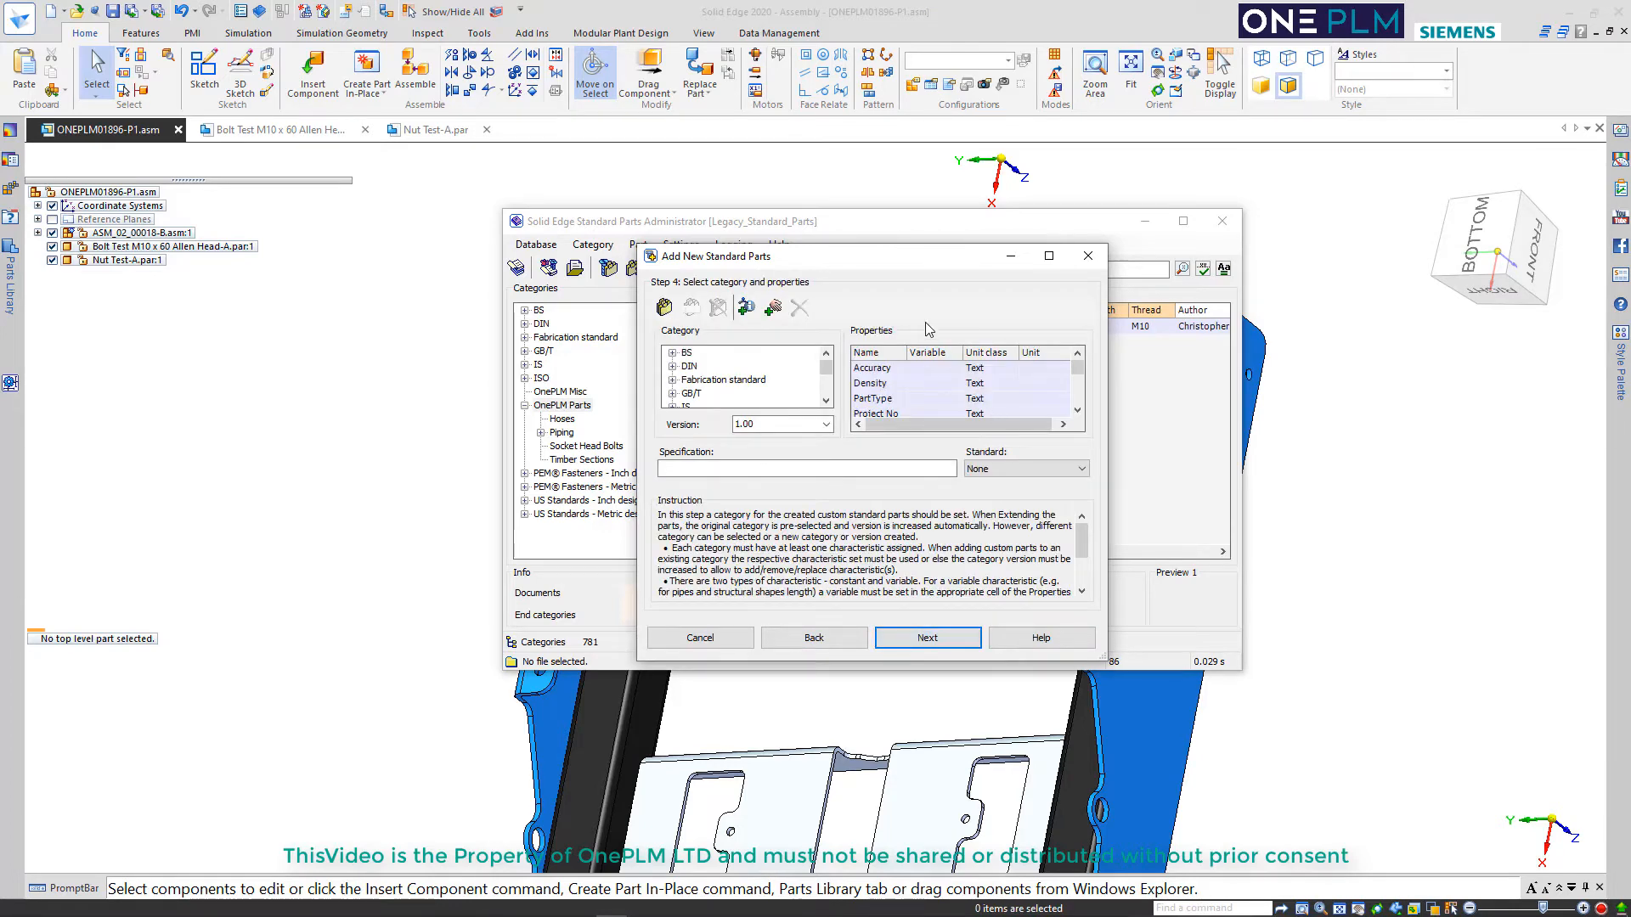
Create a new category named Bolts Washers and Nuts under OnePLM Parts
drag(826, 374, 826, 385)
click(710, 381)
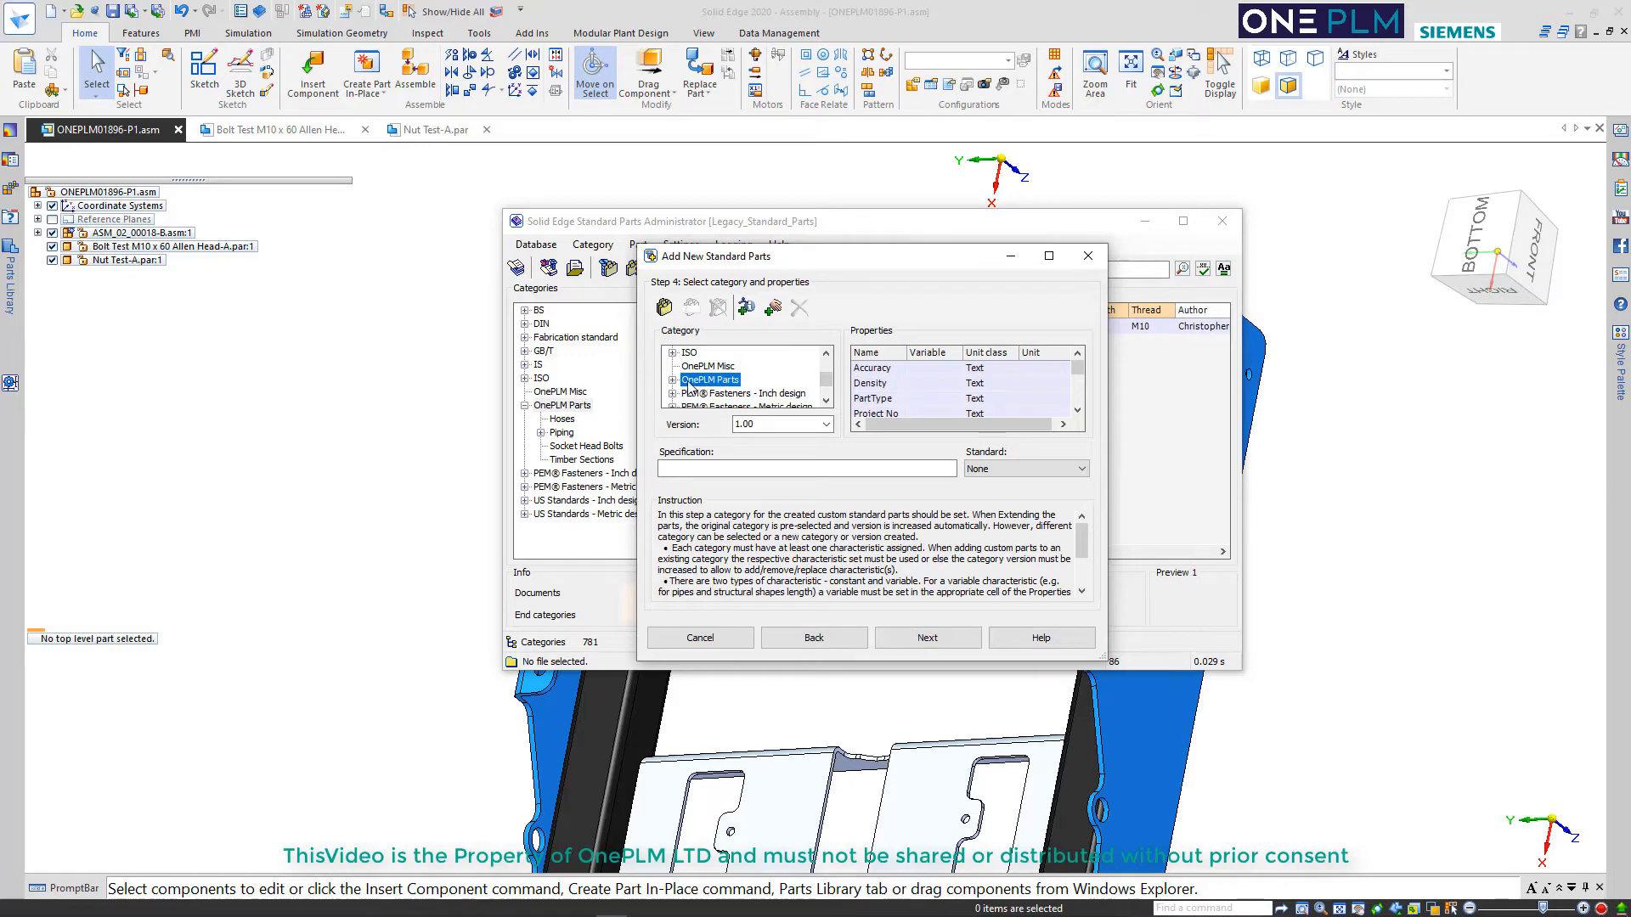
click(664, 307)
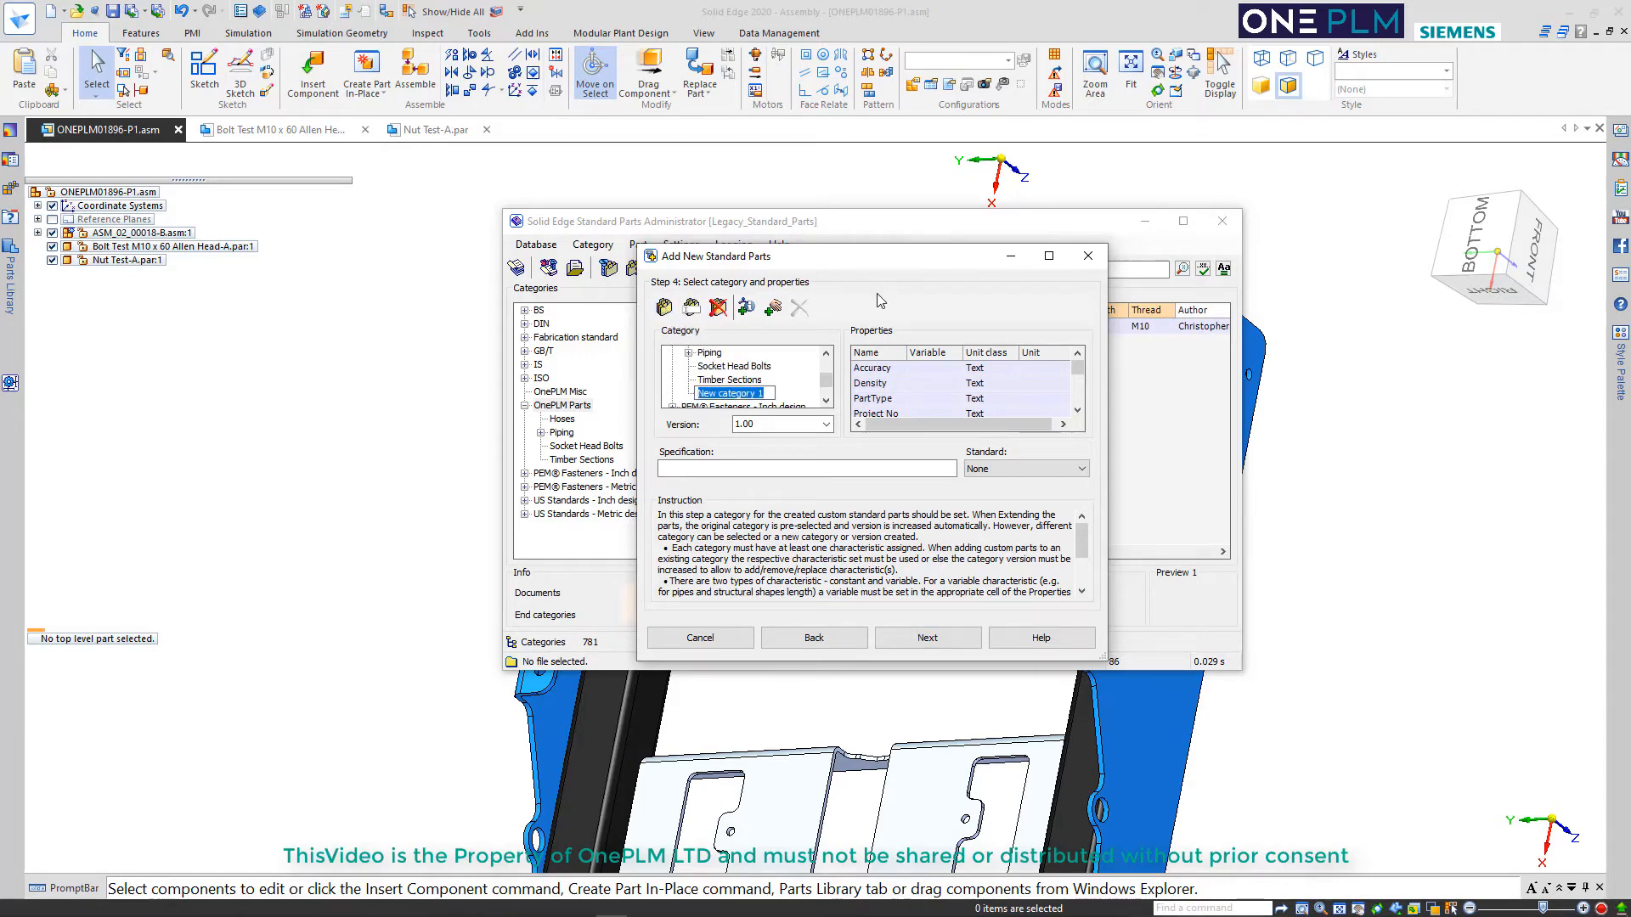
text(Bolts Washers and N)
text(uts)
key(Return)
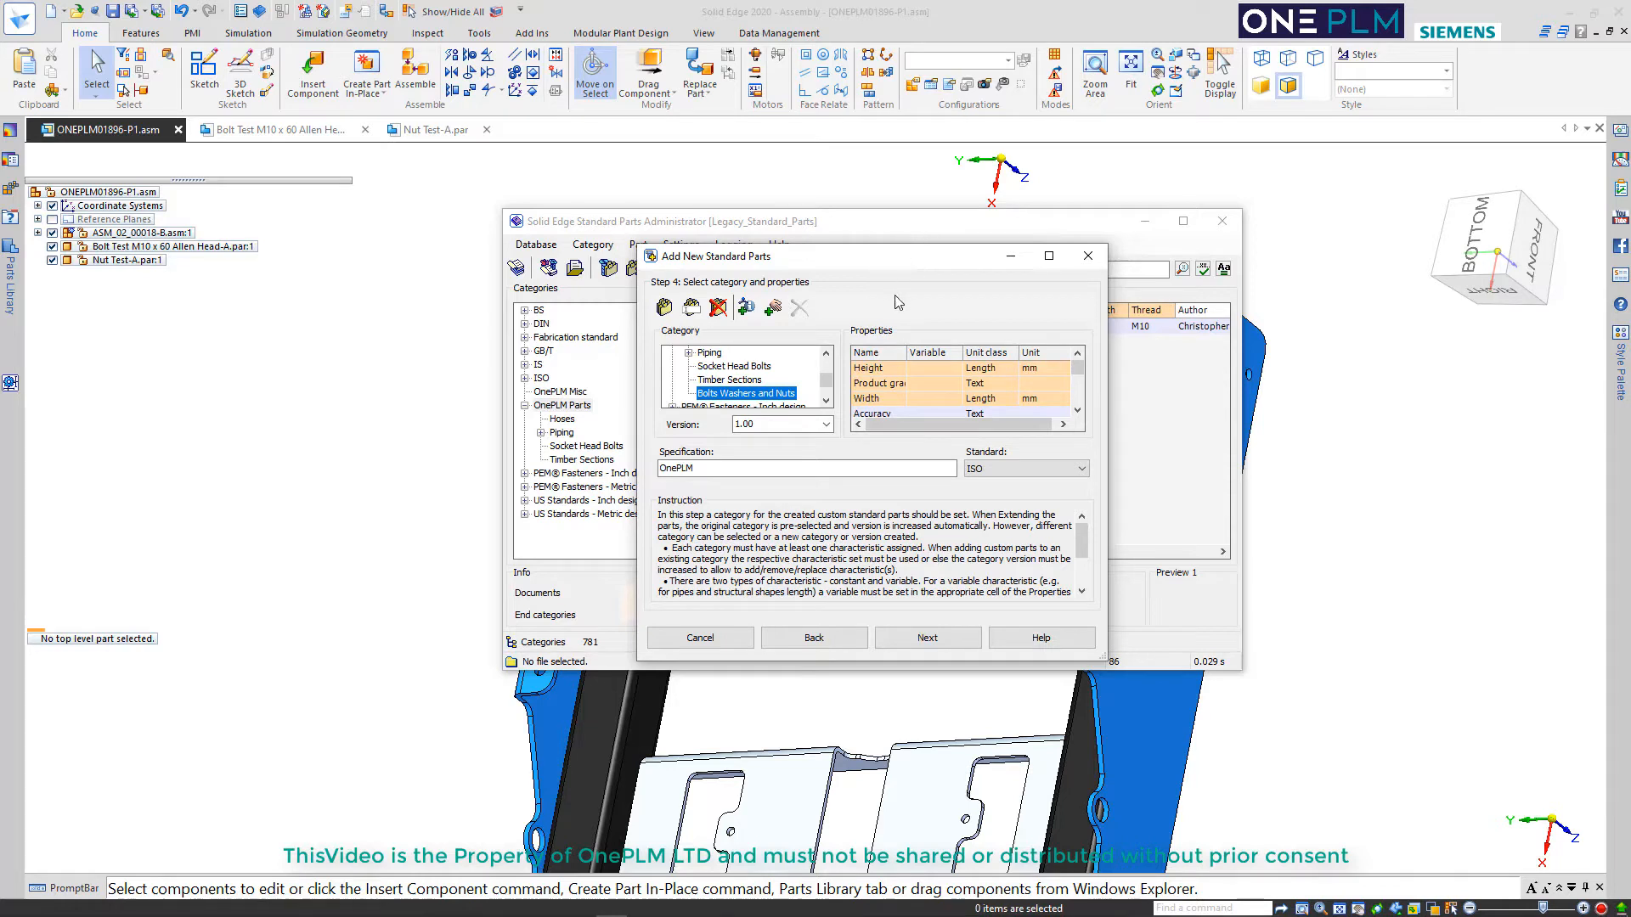
Create a subcategory named Bolts under Bolts Washers and Nuts
drag(907, 353, 949, 353)
click(879, 388)
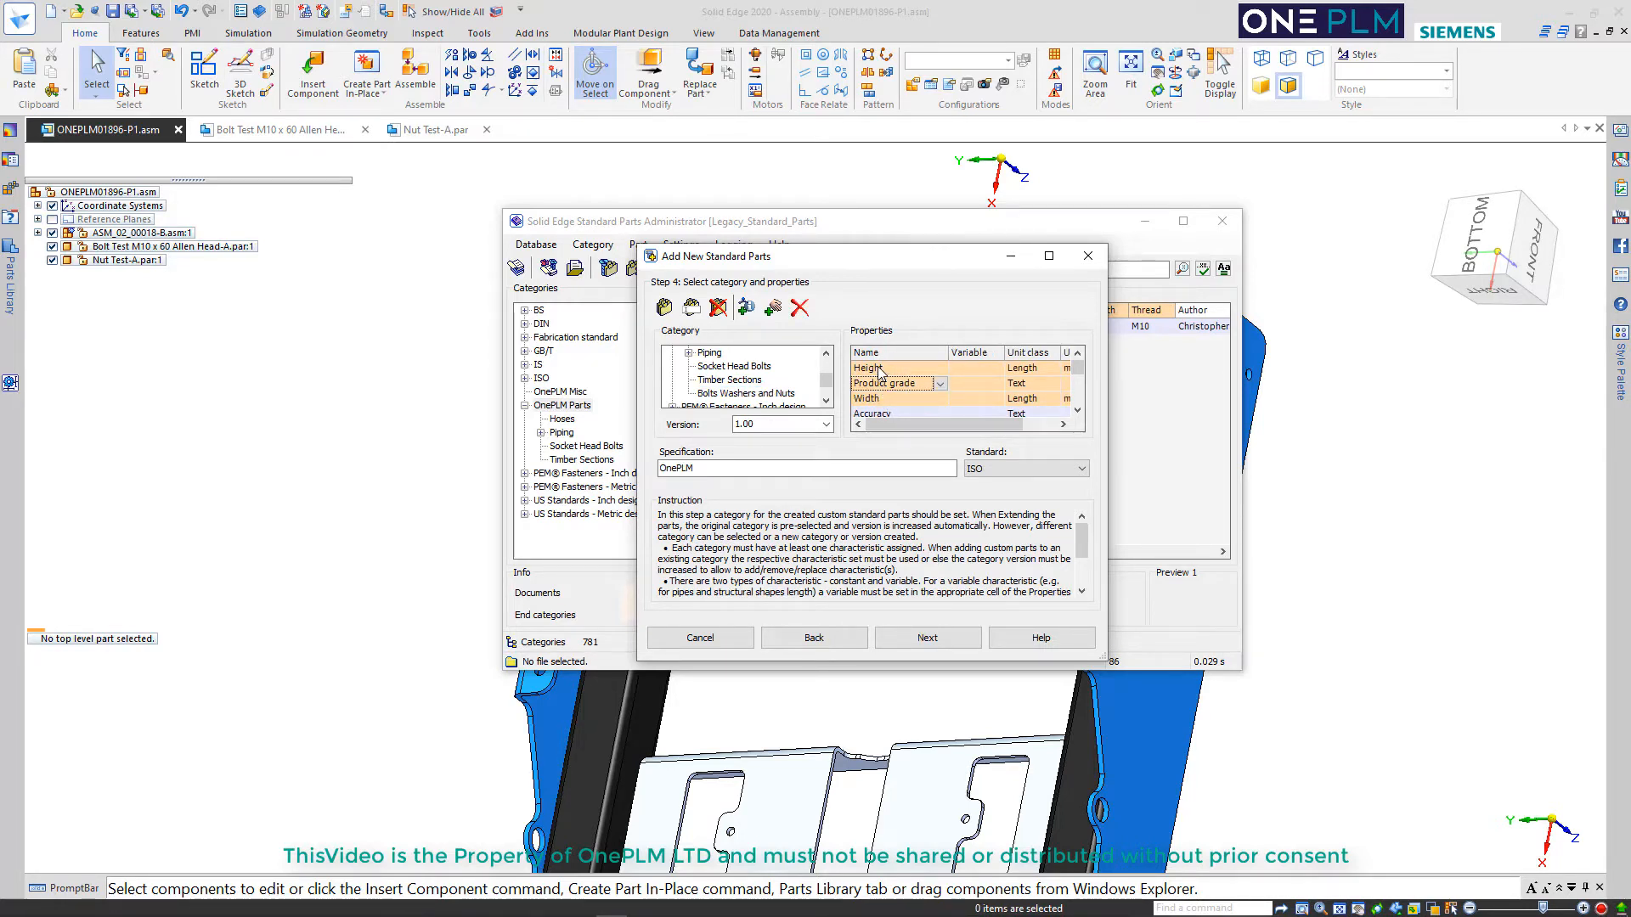
click(883, 370)
click(775, 391)
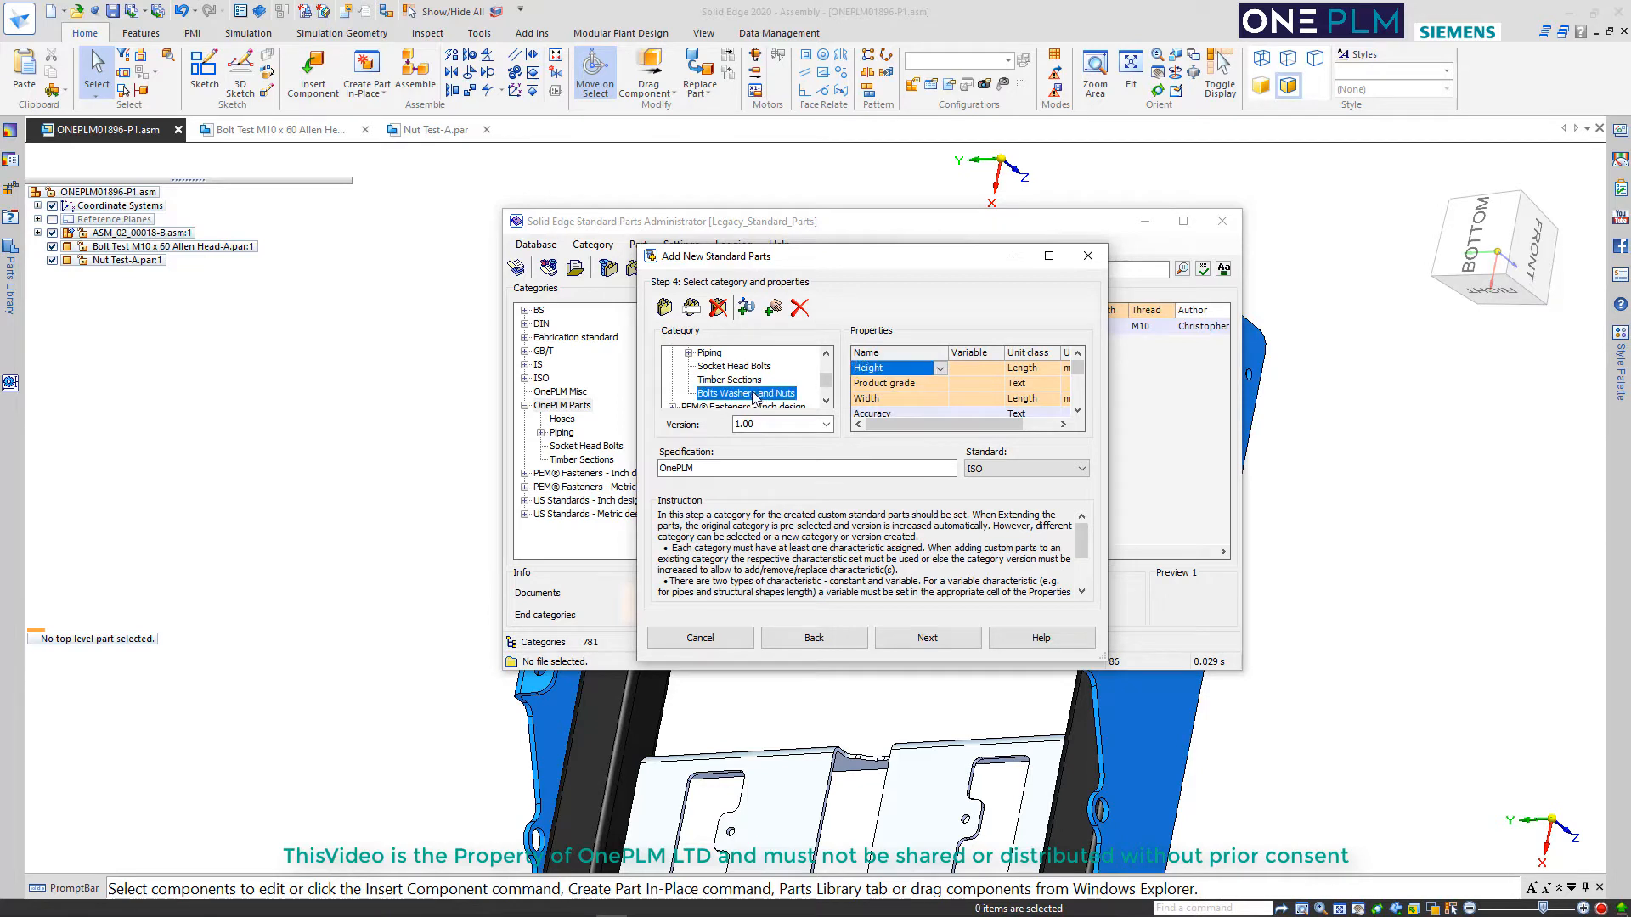
click(665, 308)
text(Bolts)
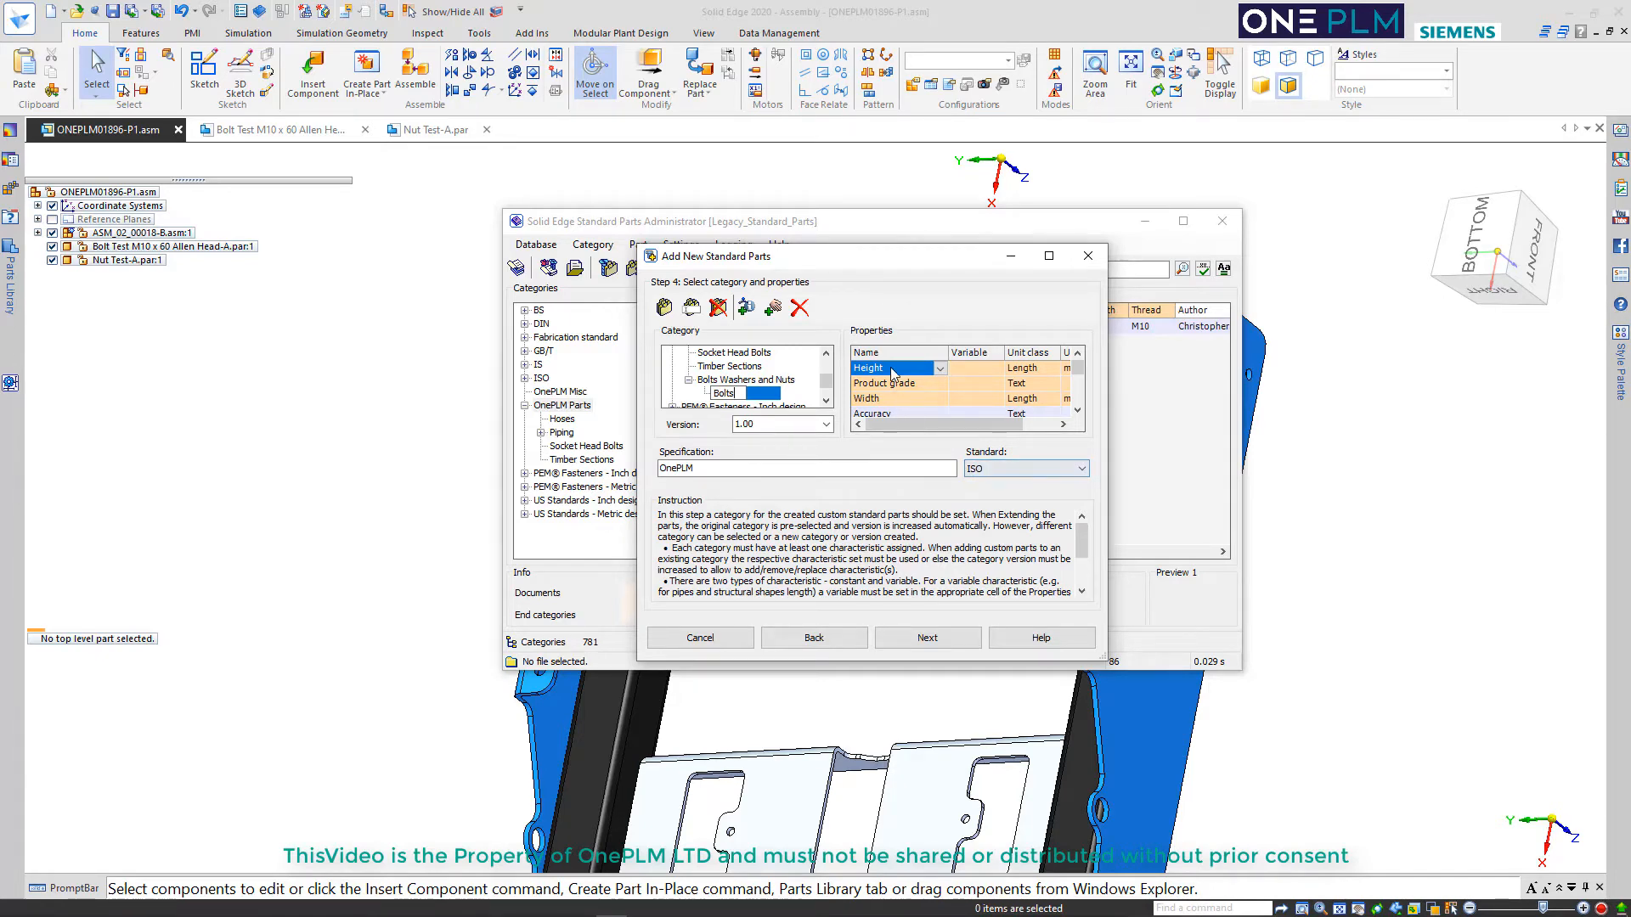
Remove the Height and Product grade characteristics and replace Width with Thread (Text)
click(798, 308)
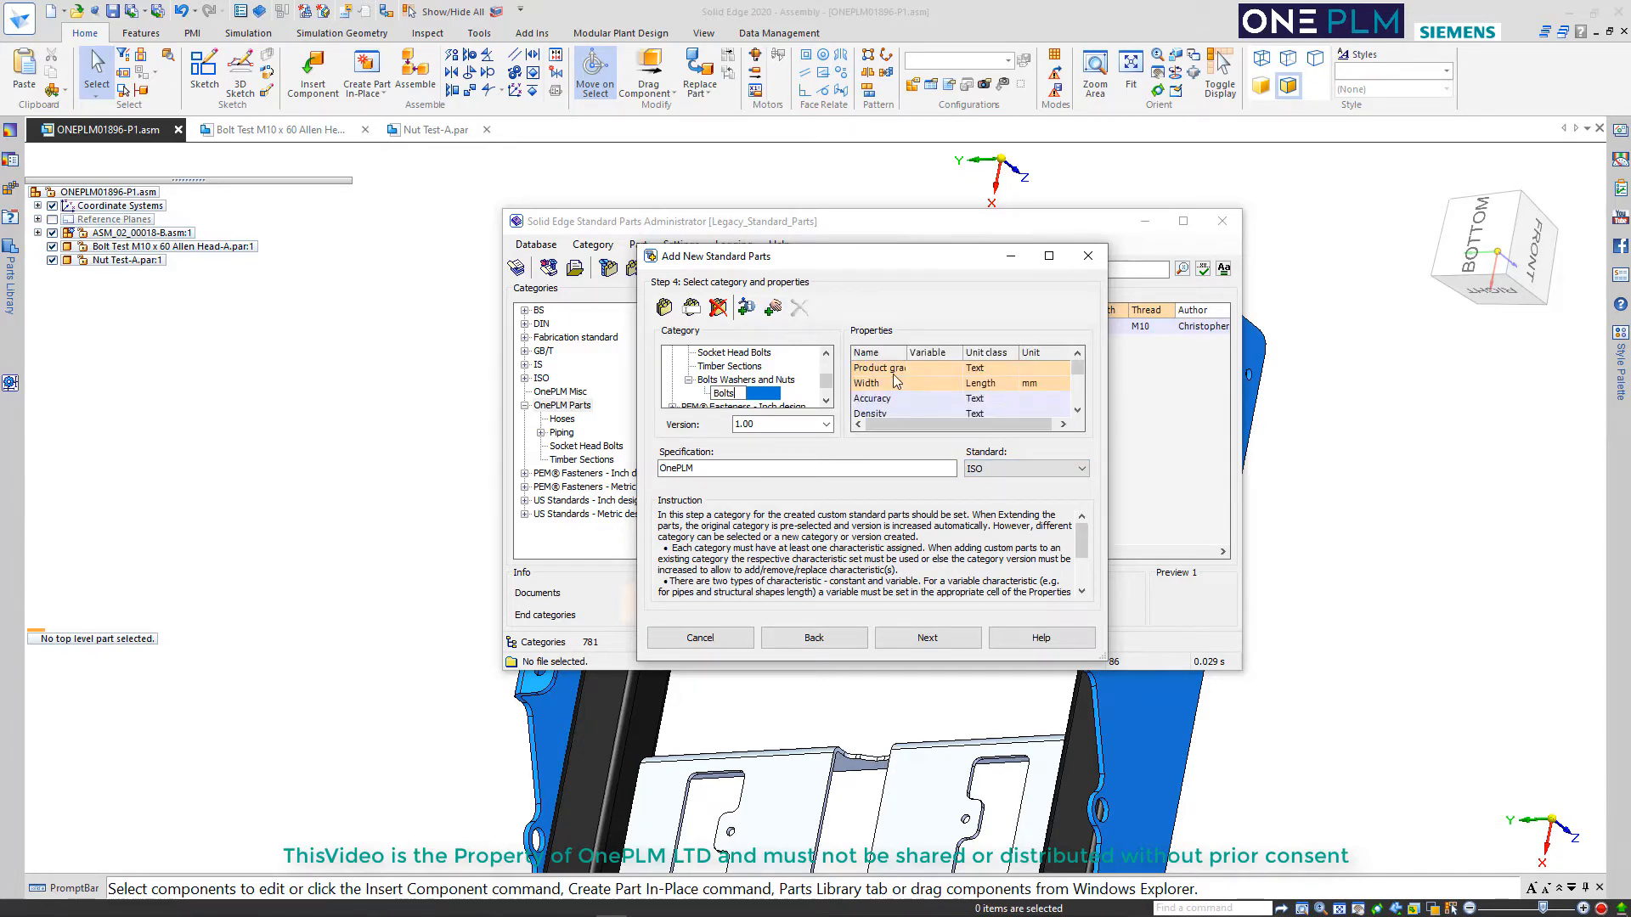
click(894, 371)
click(798, 308)
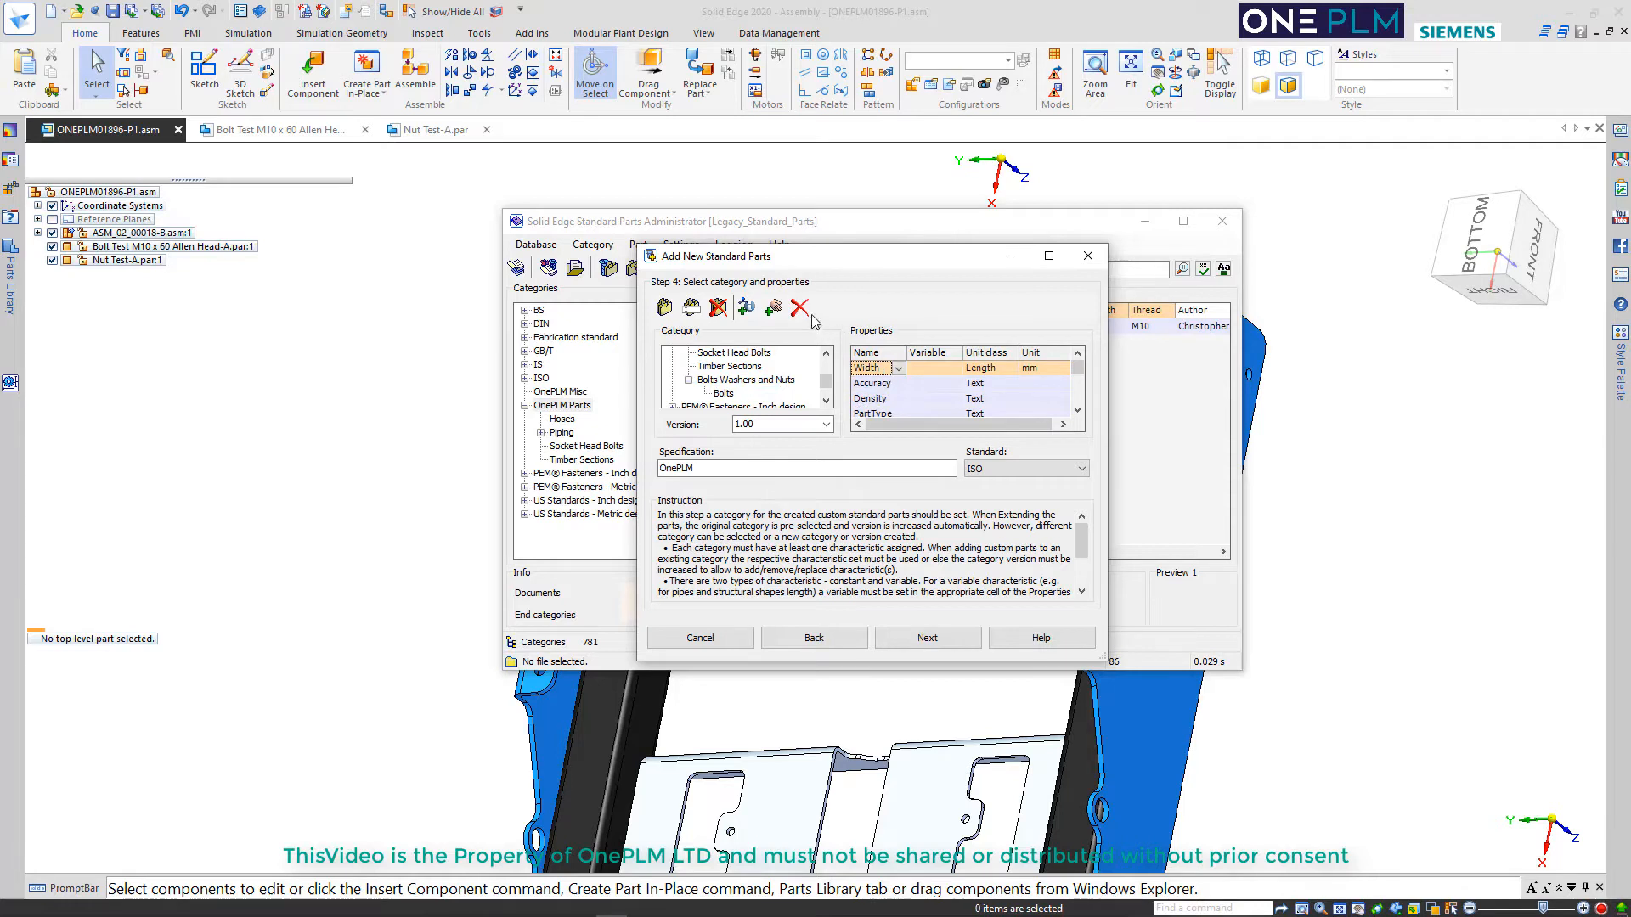
click(799, 307)
click(886, 371)
click(890, 368)
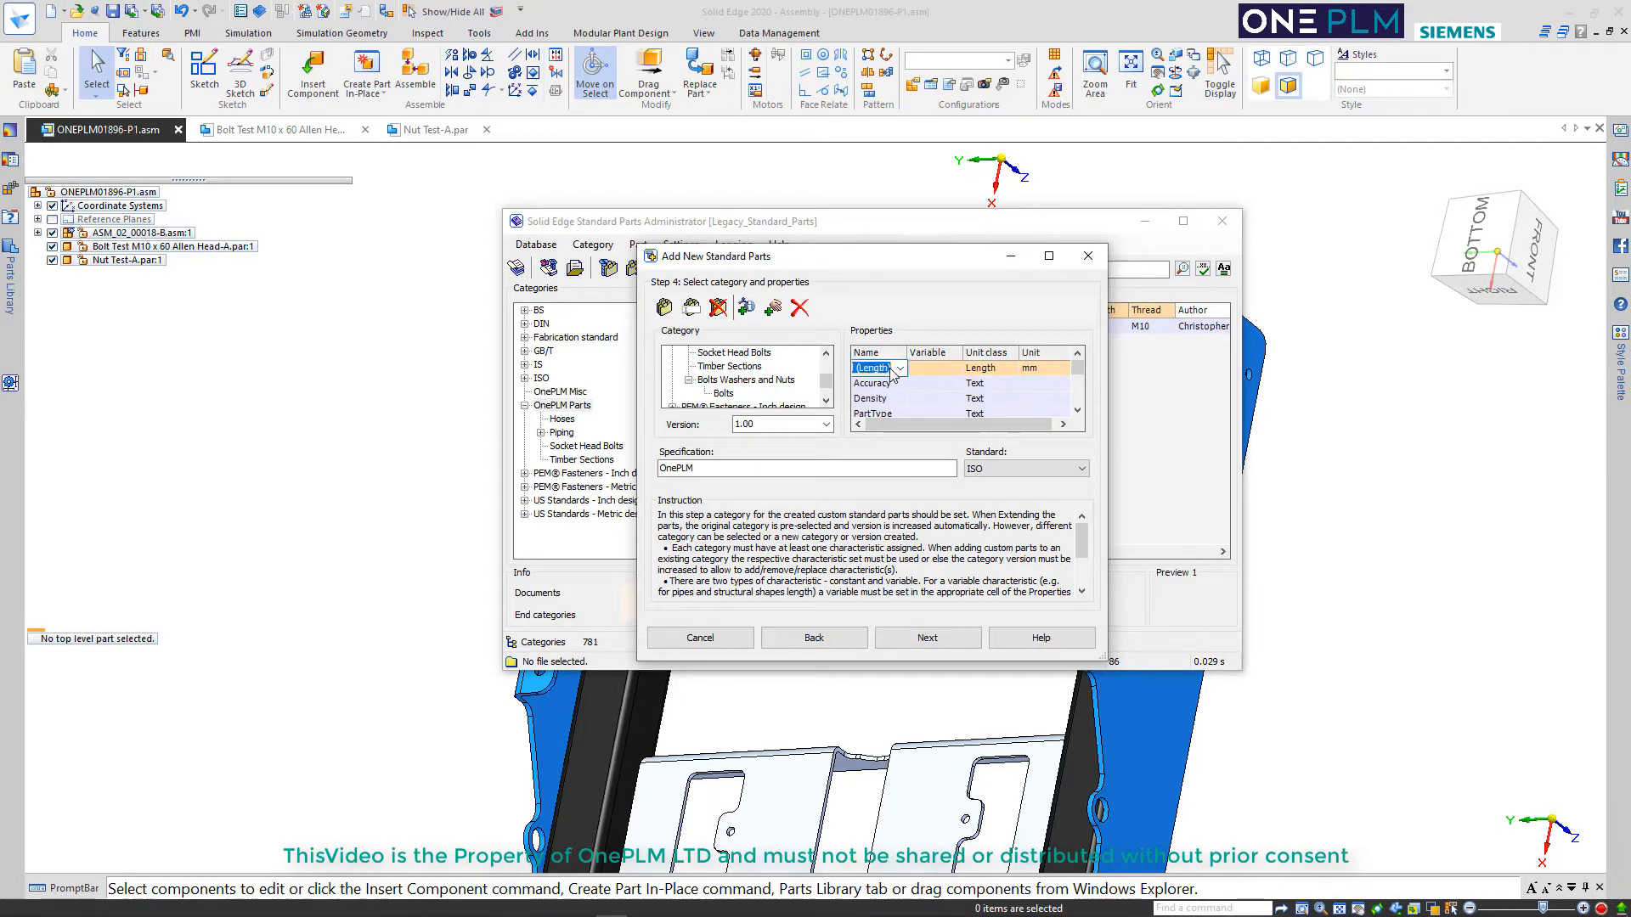
click(901, 377)
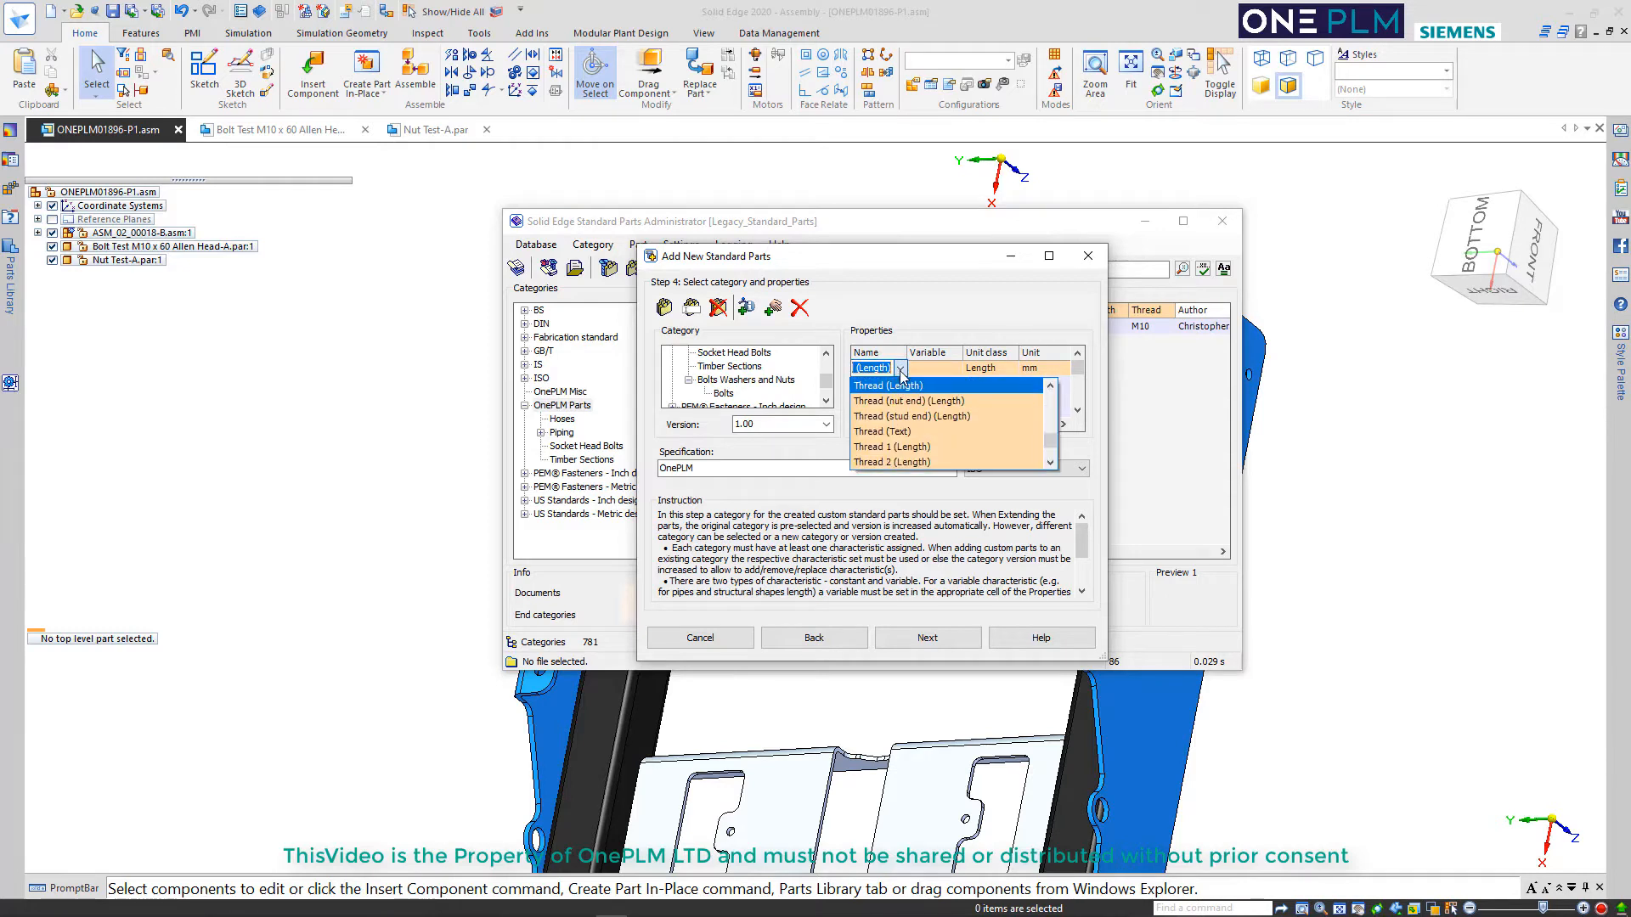
click(875, 427)
Add a length characteristic in mm named Thread and proceed to entering the part values
click(800, 309)
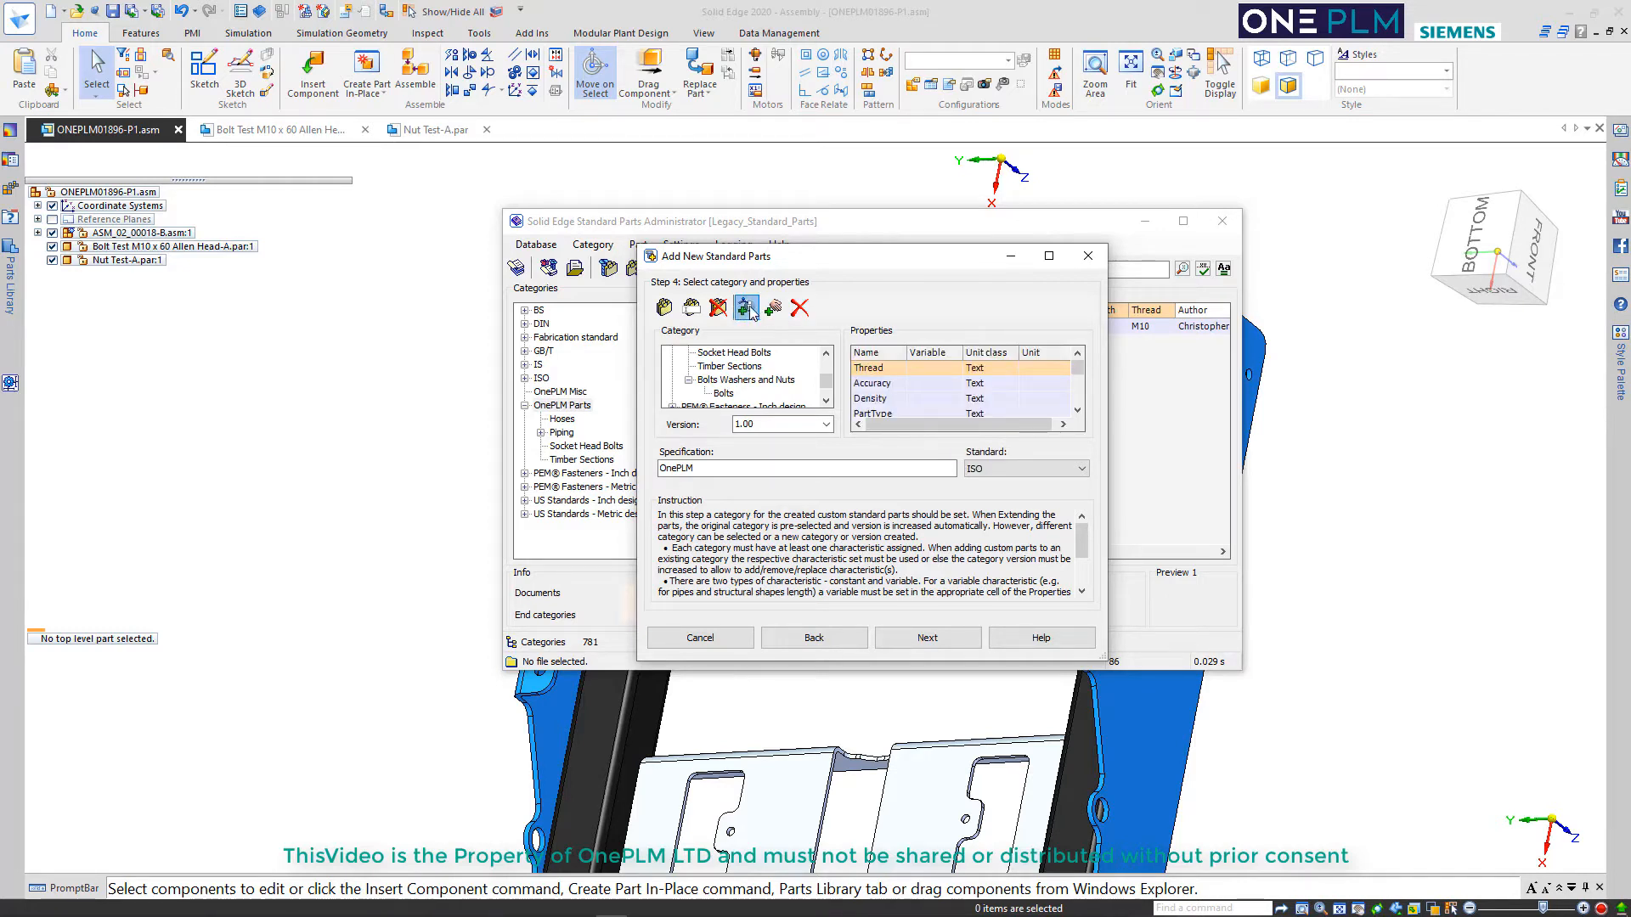
click(882, 373)
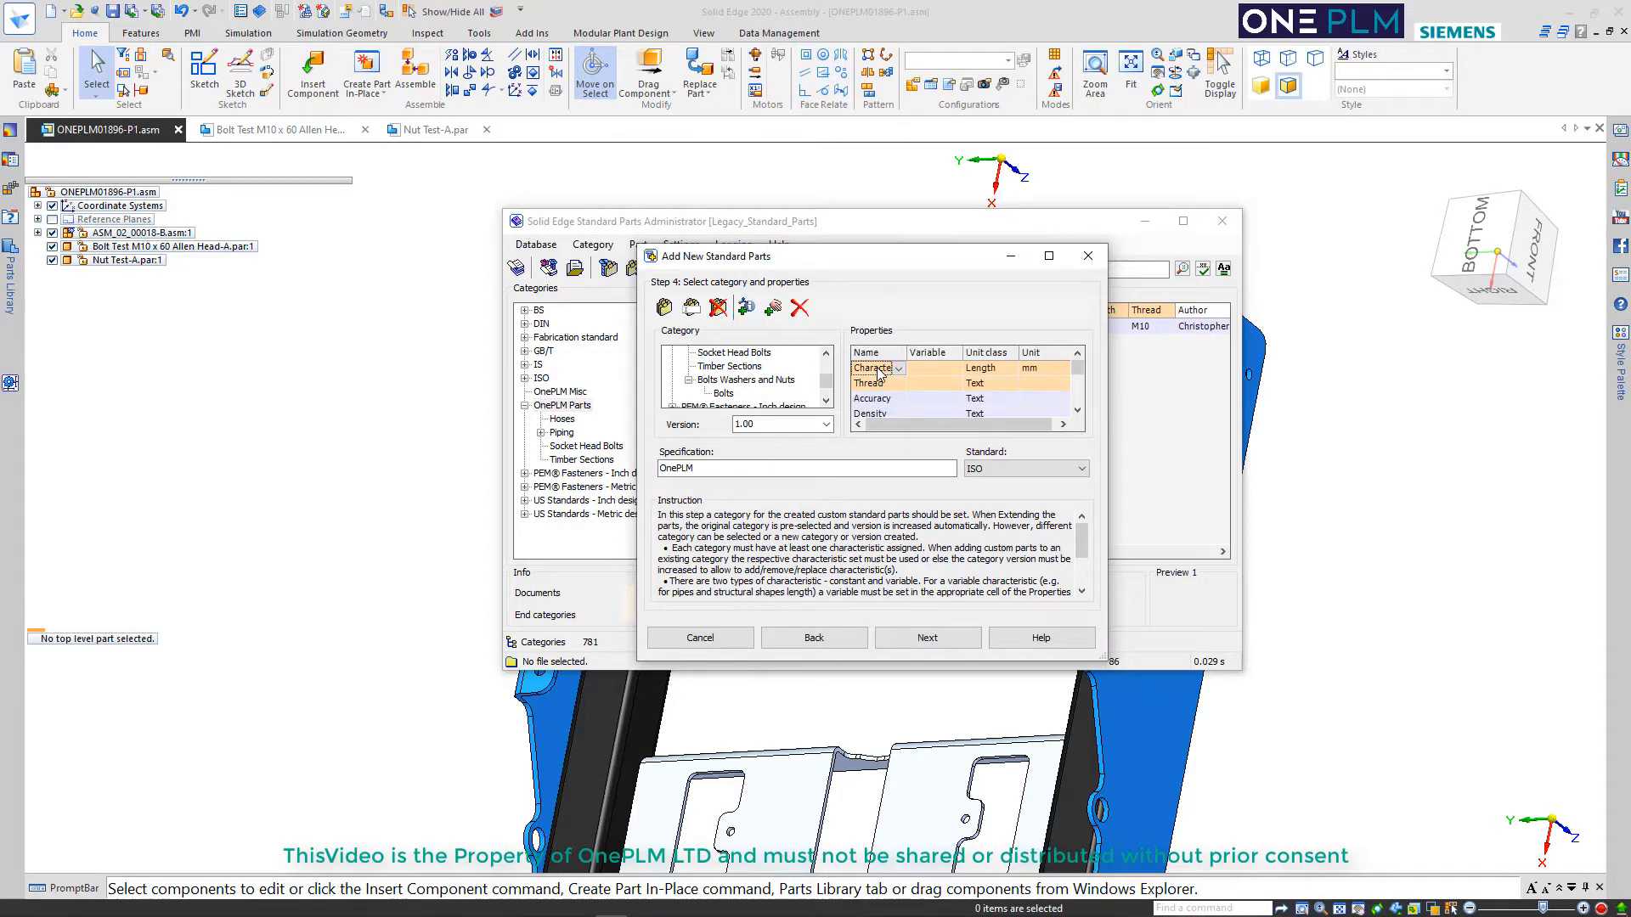
click(878, 374)
text(Thread)
key(Return)
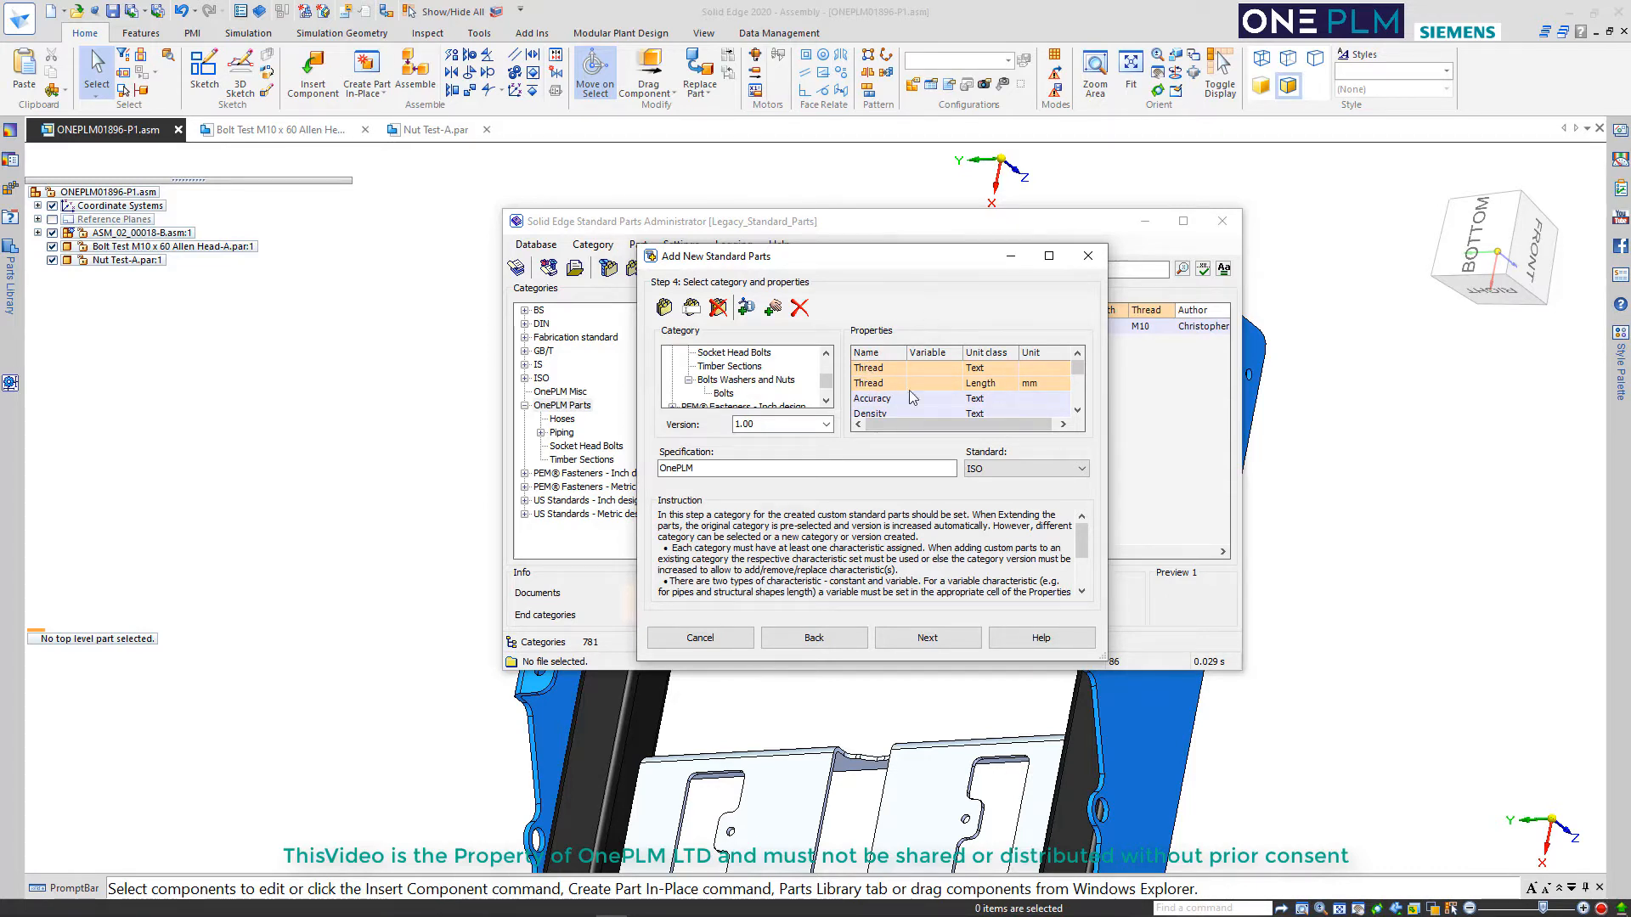
click(926, 638)
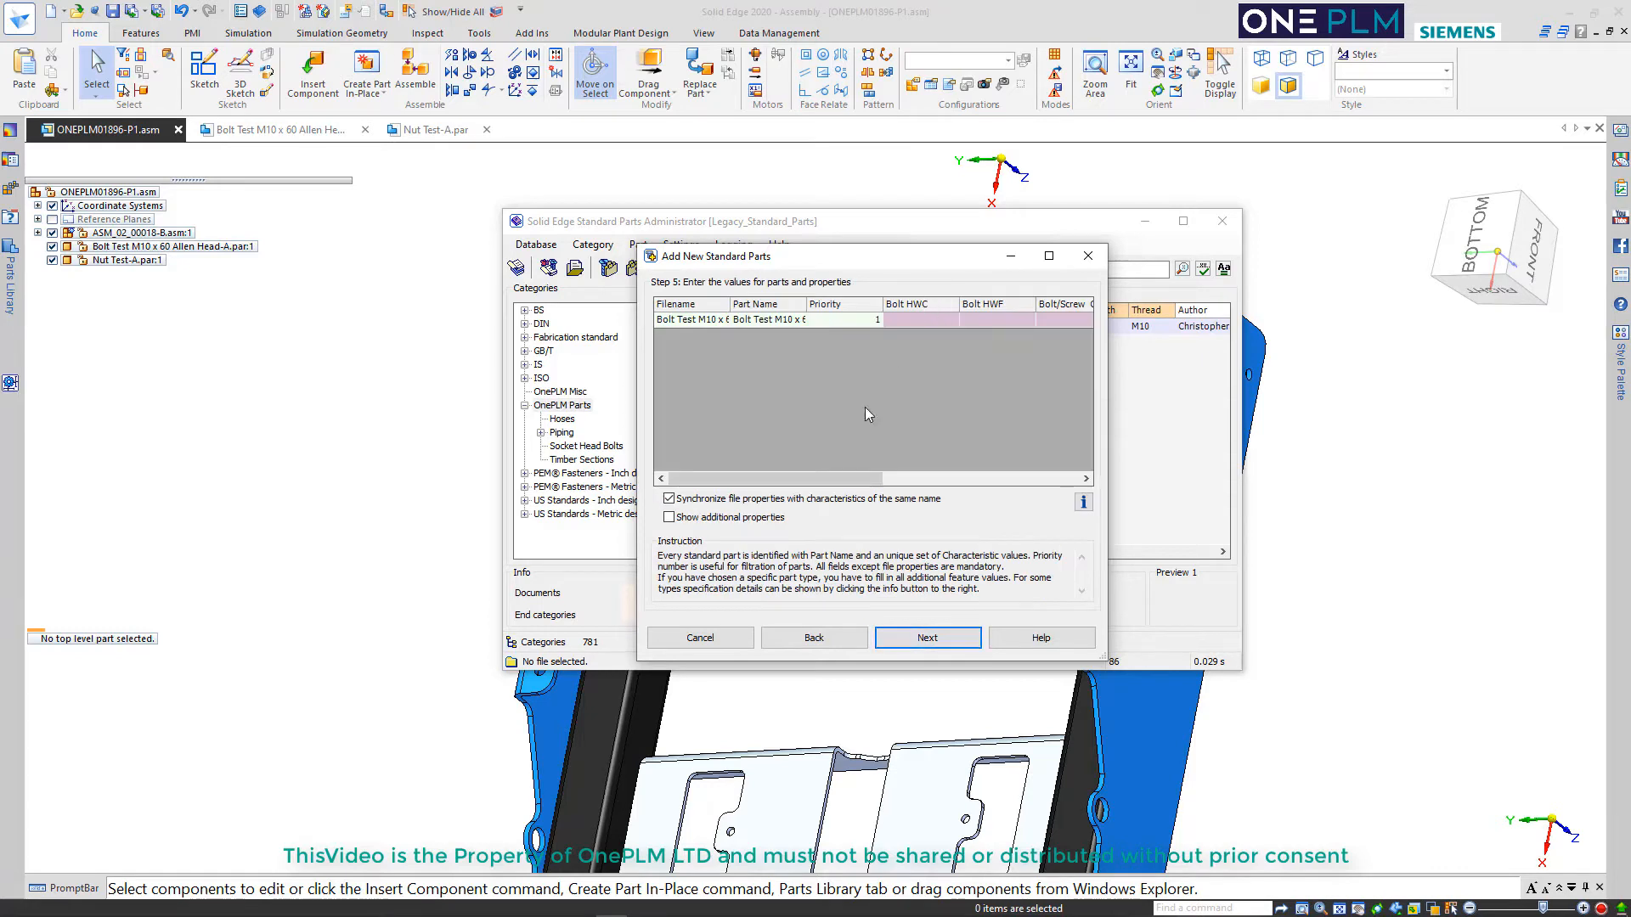
Review the two Thread characteristics and their variable cells in the category properties, and return to the part values
drag(828, 479, 792, 472)
click(829, 642)
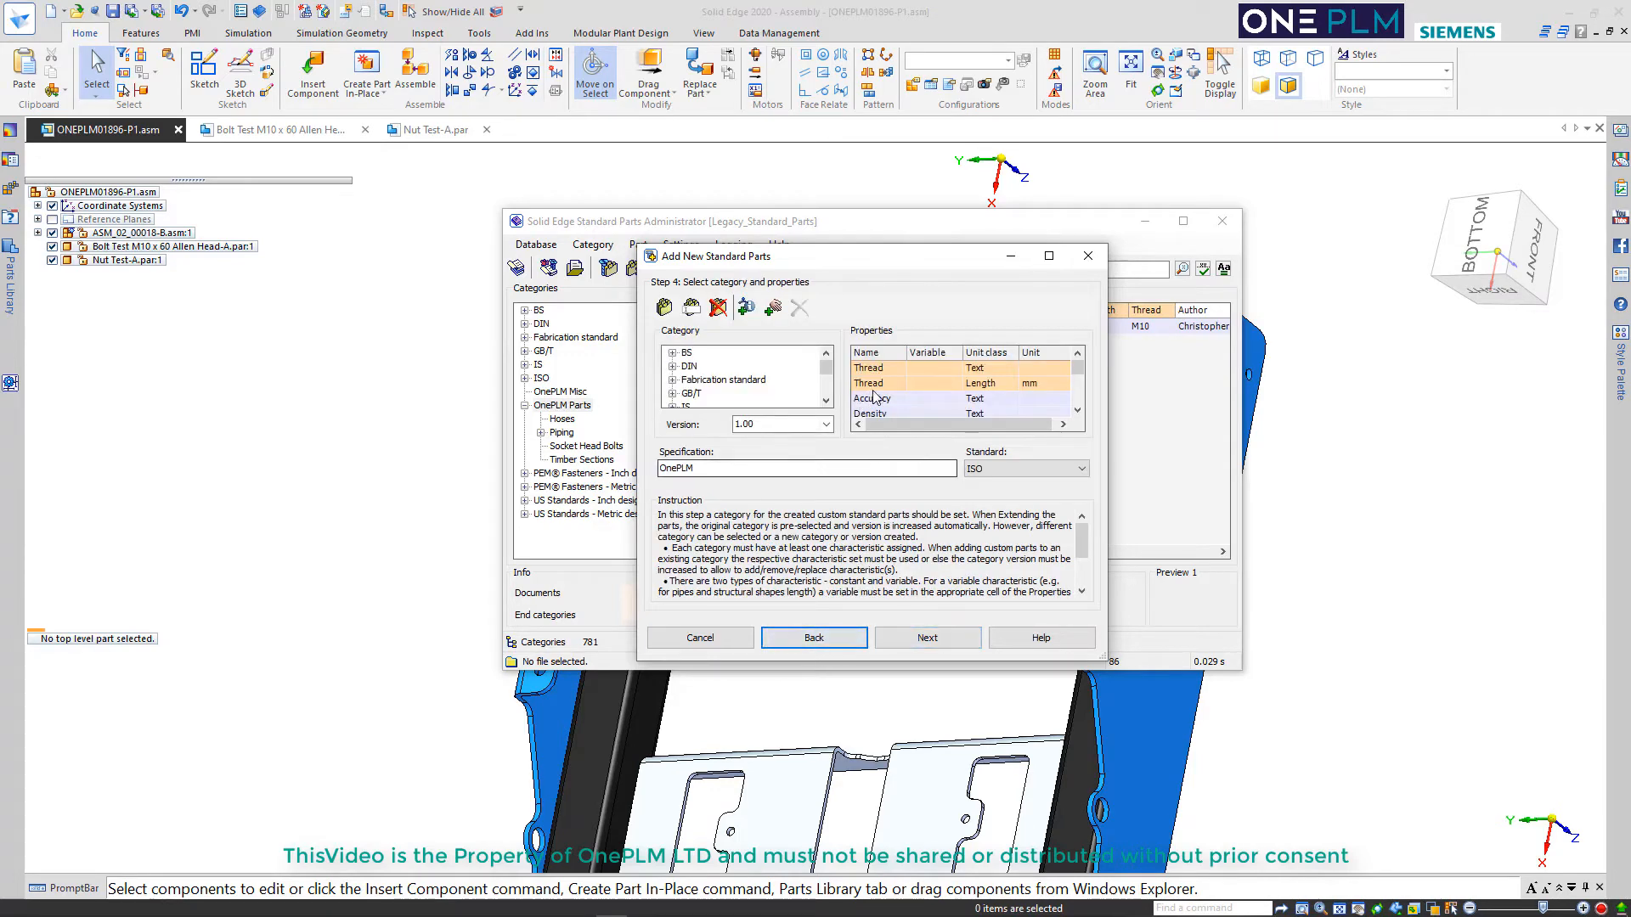
click(925, 370)
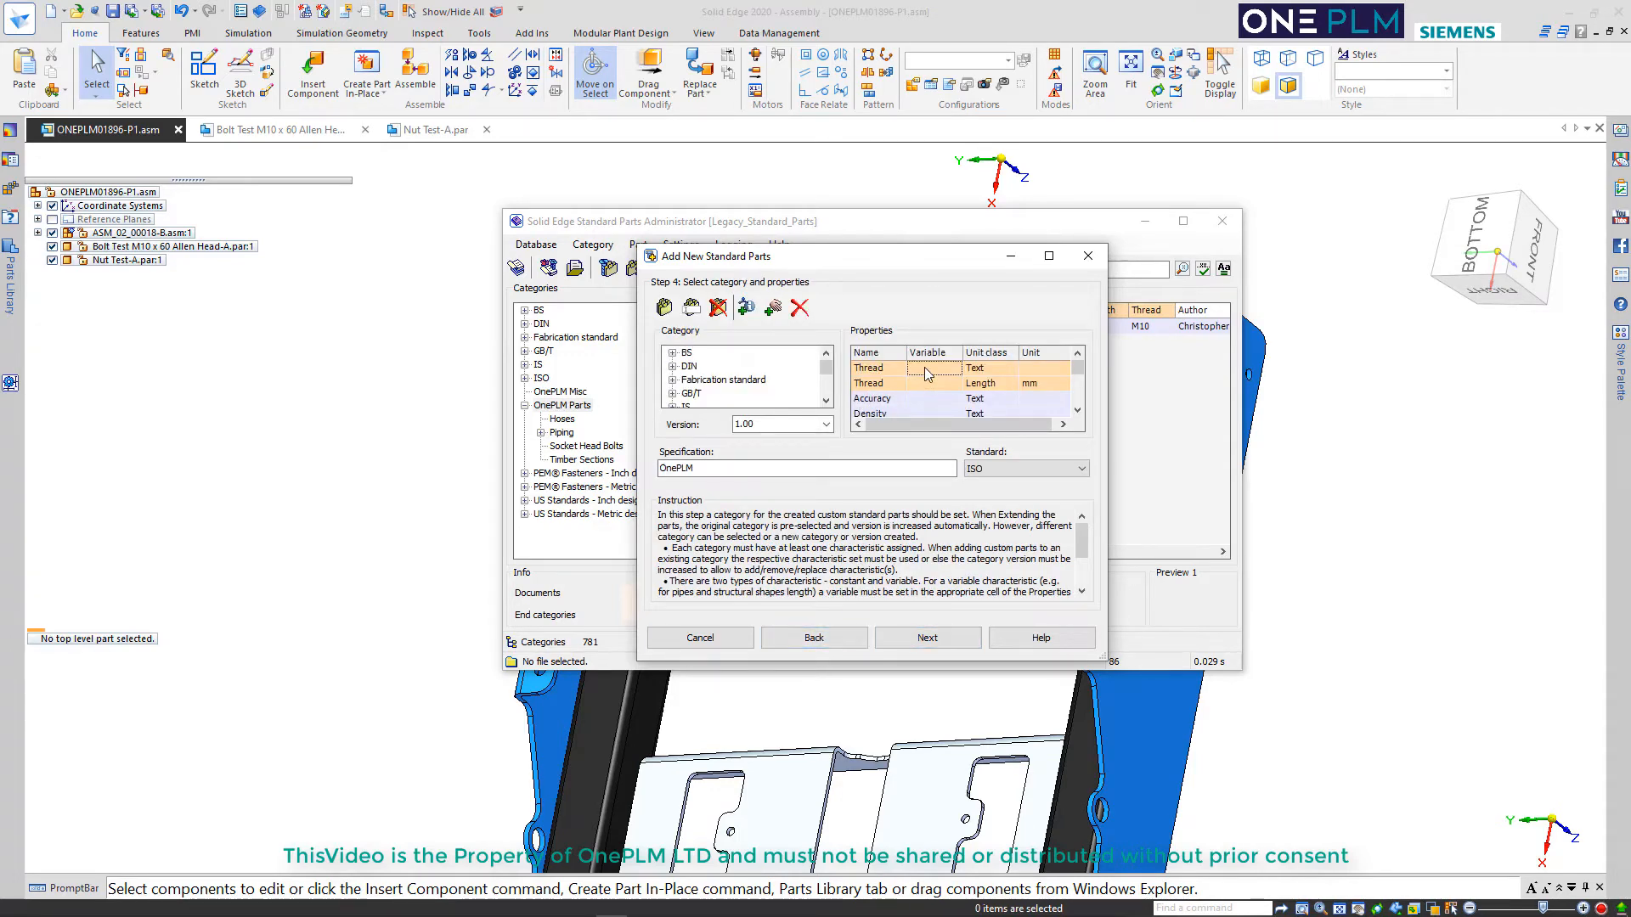
click(922, 383)
click(912, 643)
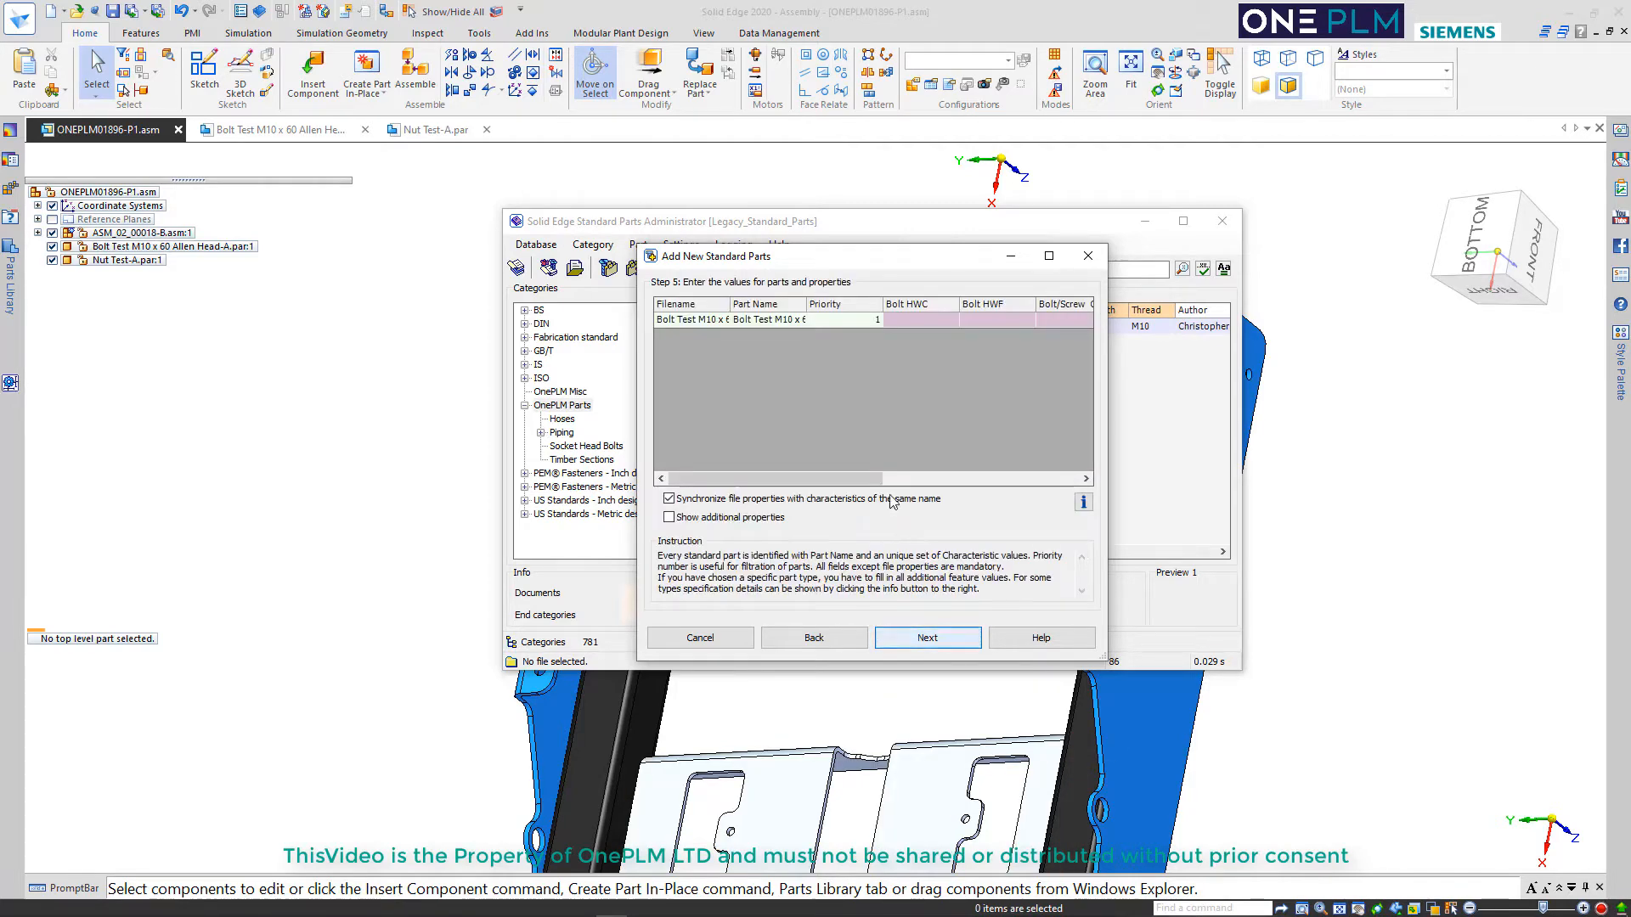
Show the bolt dimension diagram, and set Bolt HWF to 17 and Bolt HWC to 19
click(1083, 503)
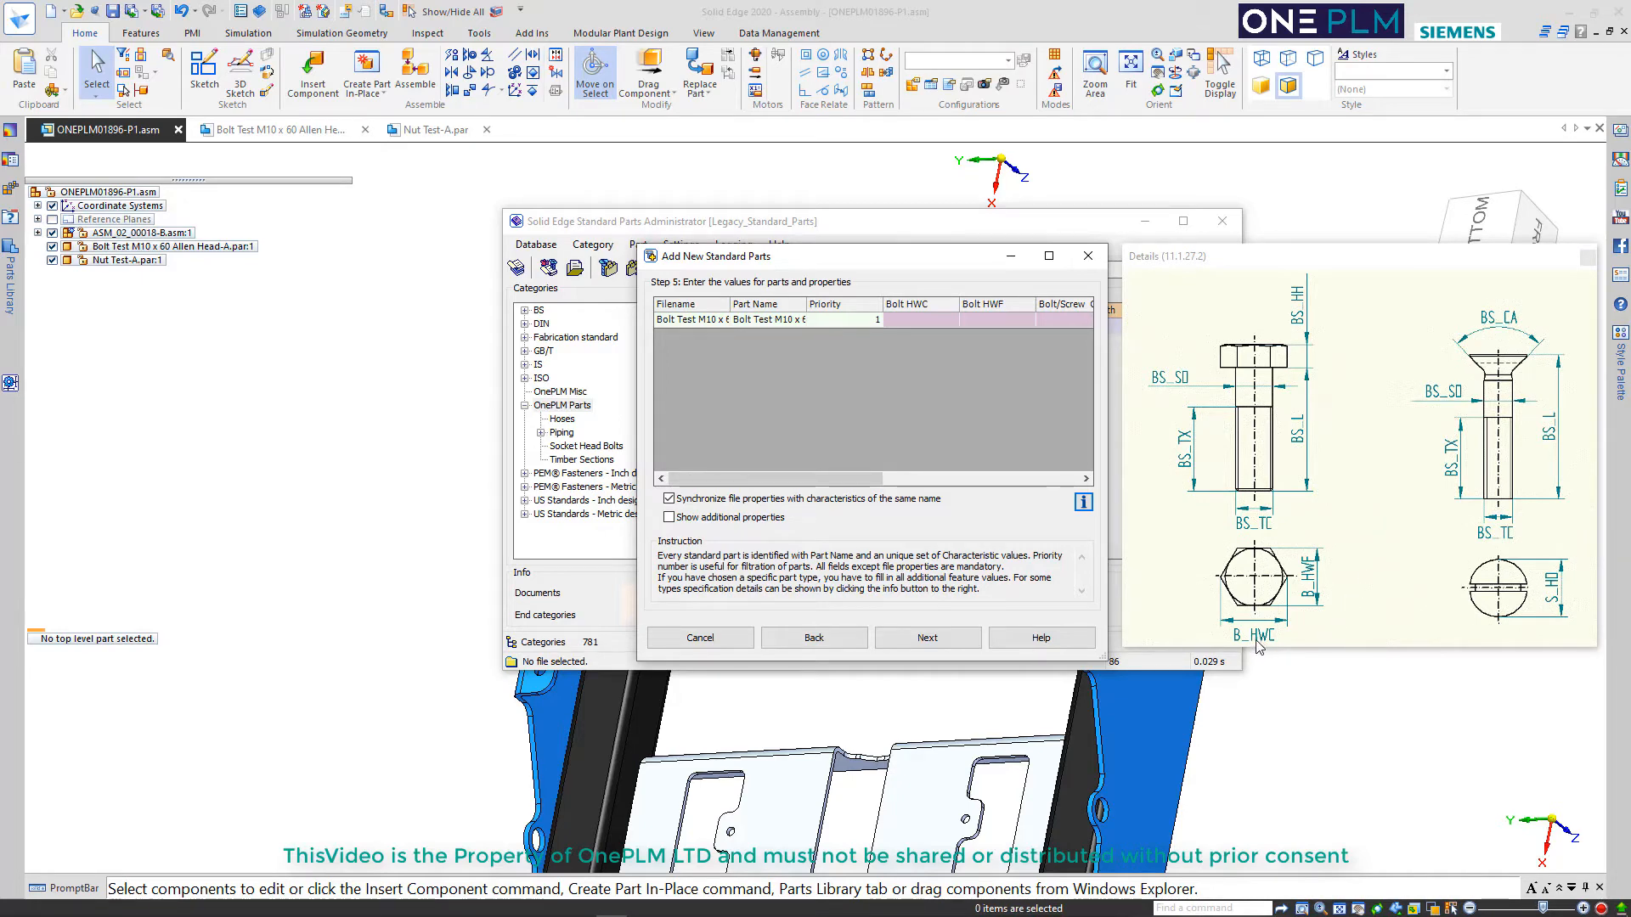
click(986, 321)
text(1)
text(7)
text(19)
Set Bolt/Screw CA to 0, HH to 8 and L to 60
drag(878, 480, 977, 486)
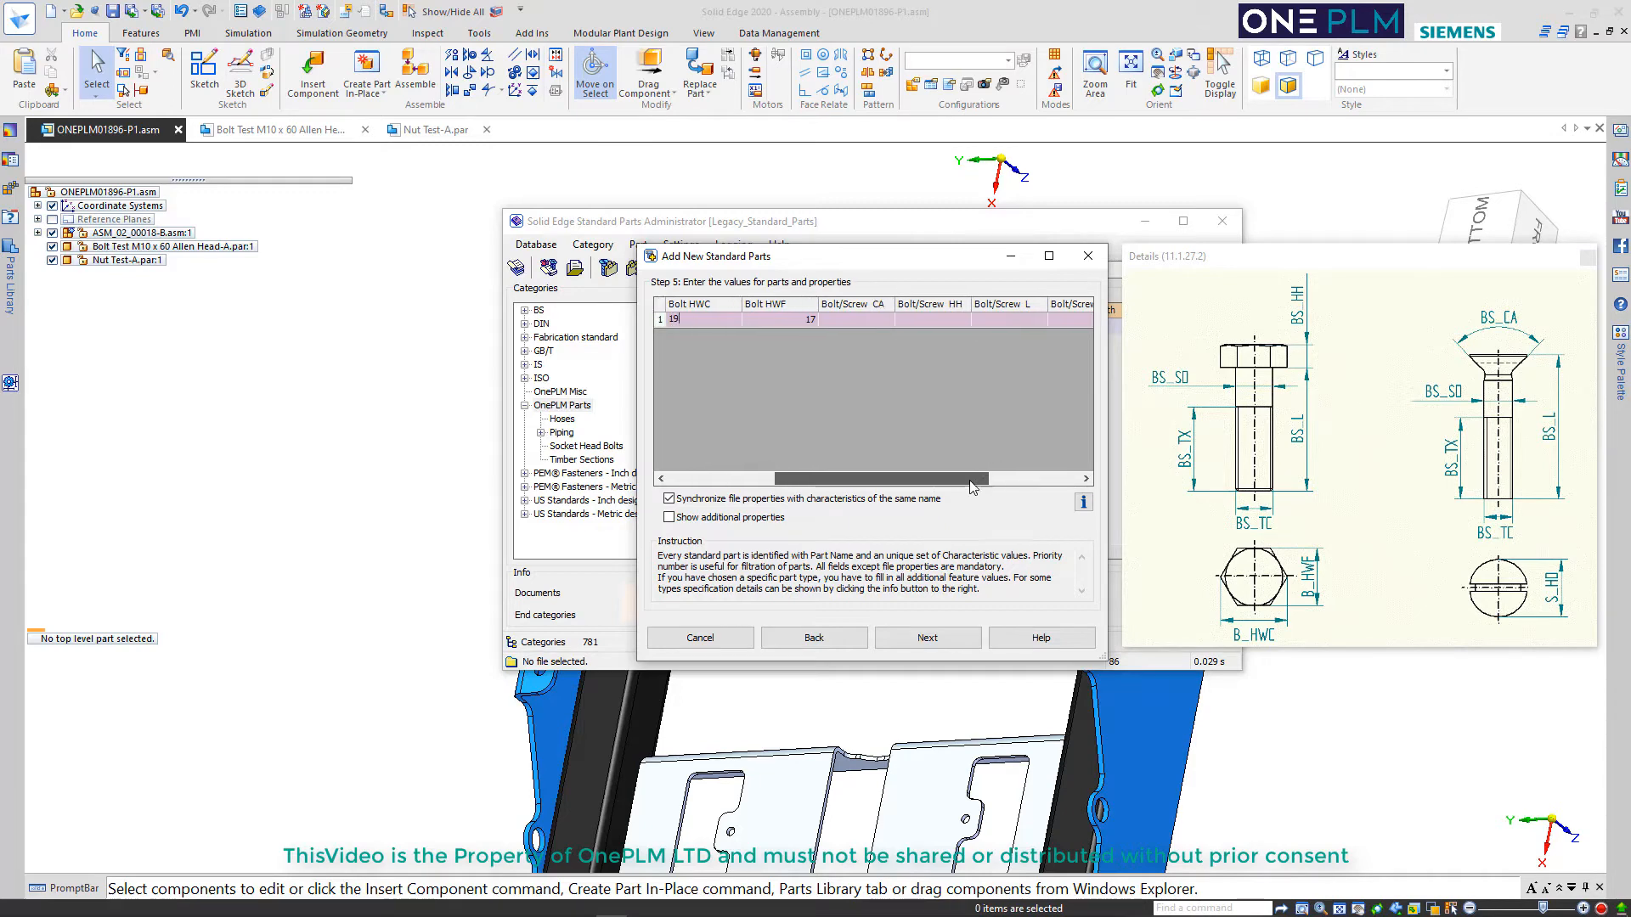
click(869, 318)
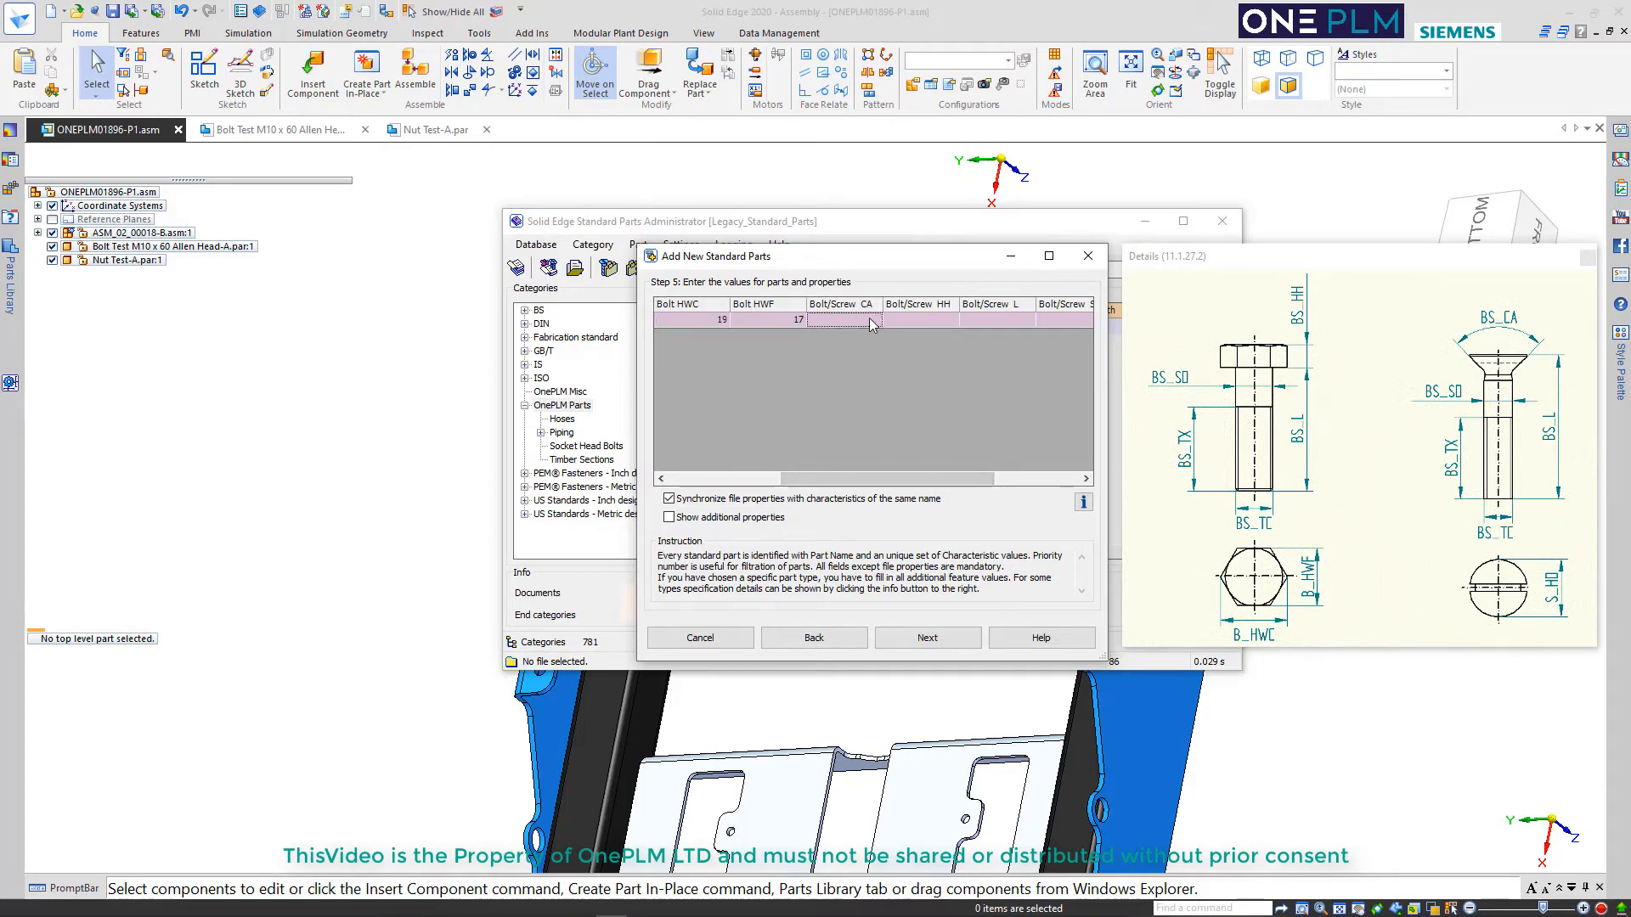
text(0)
text(60)
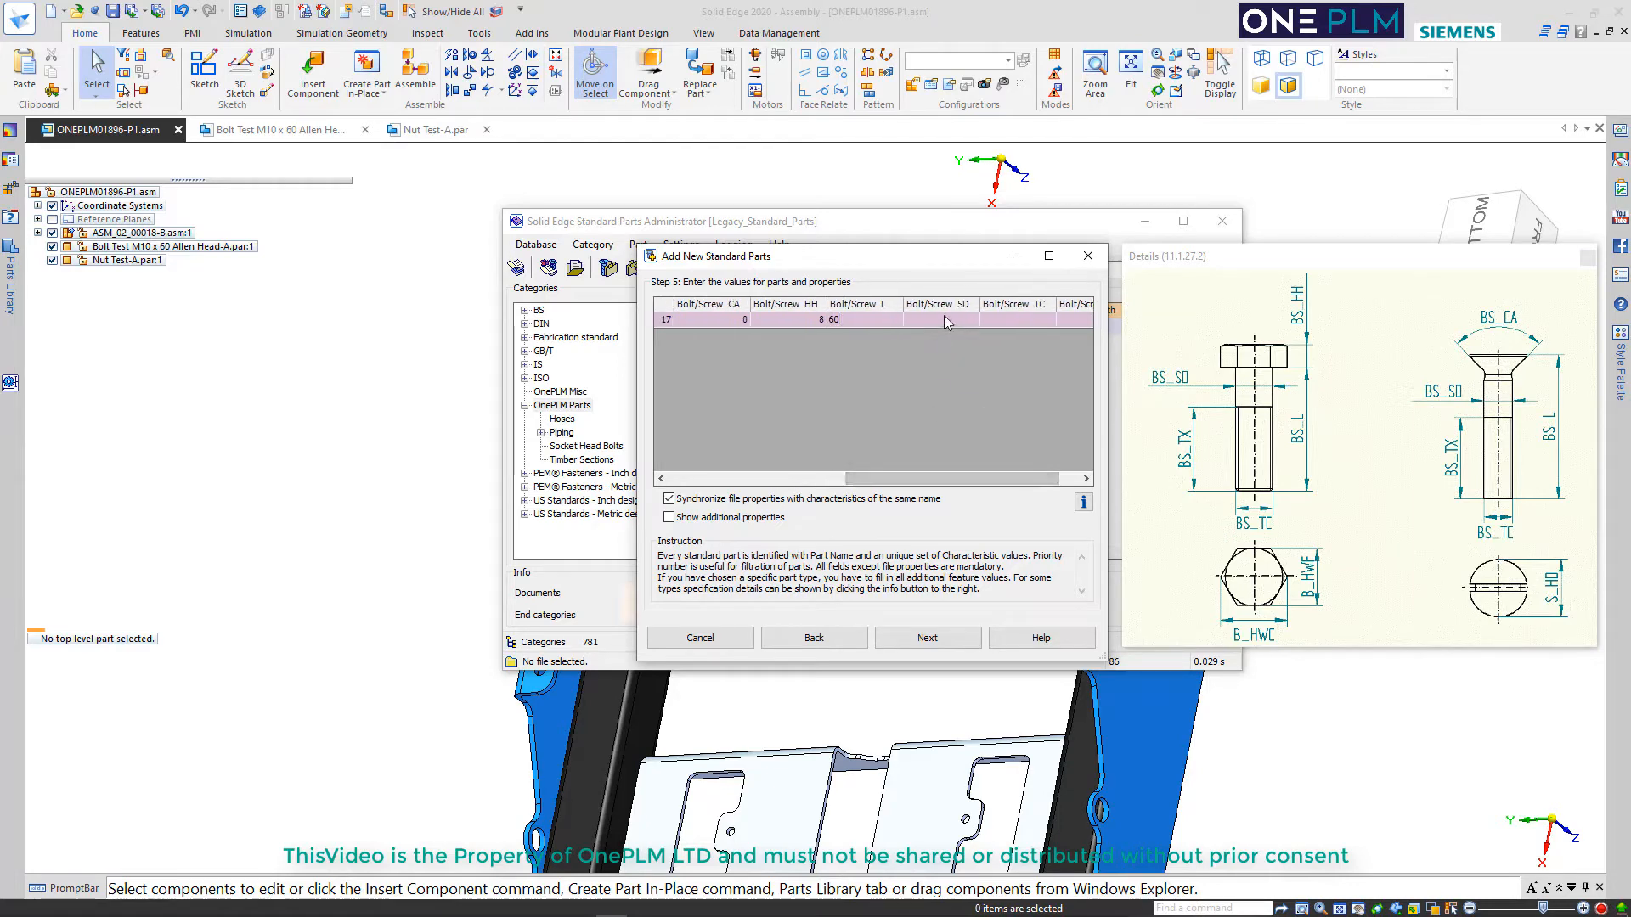
Set Bolt/Screw SD and TC to 10 and TX to 60
click(941, 318)
text(10)
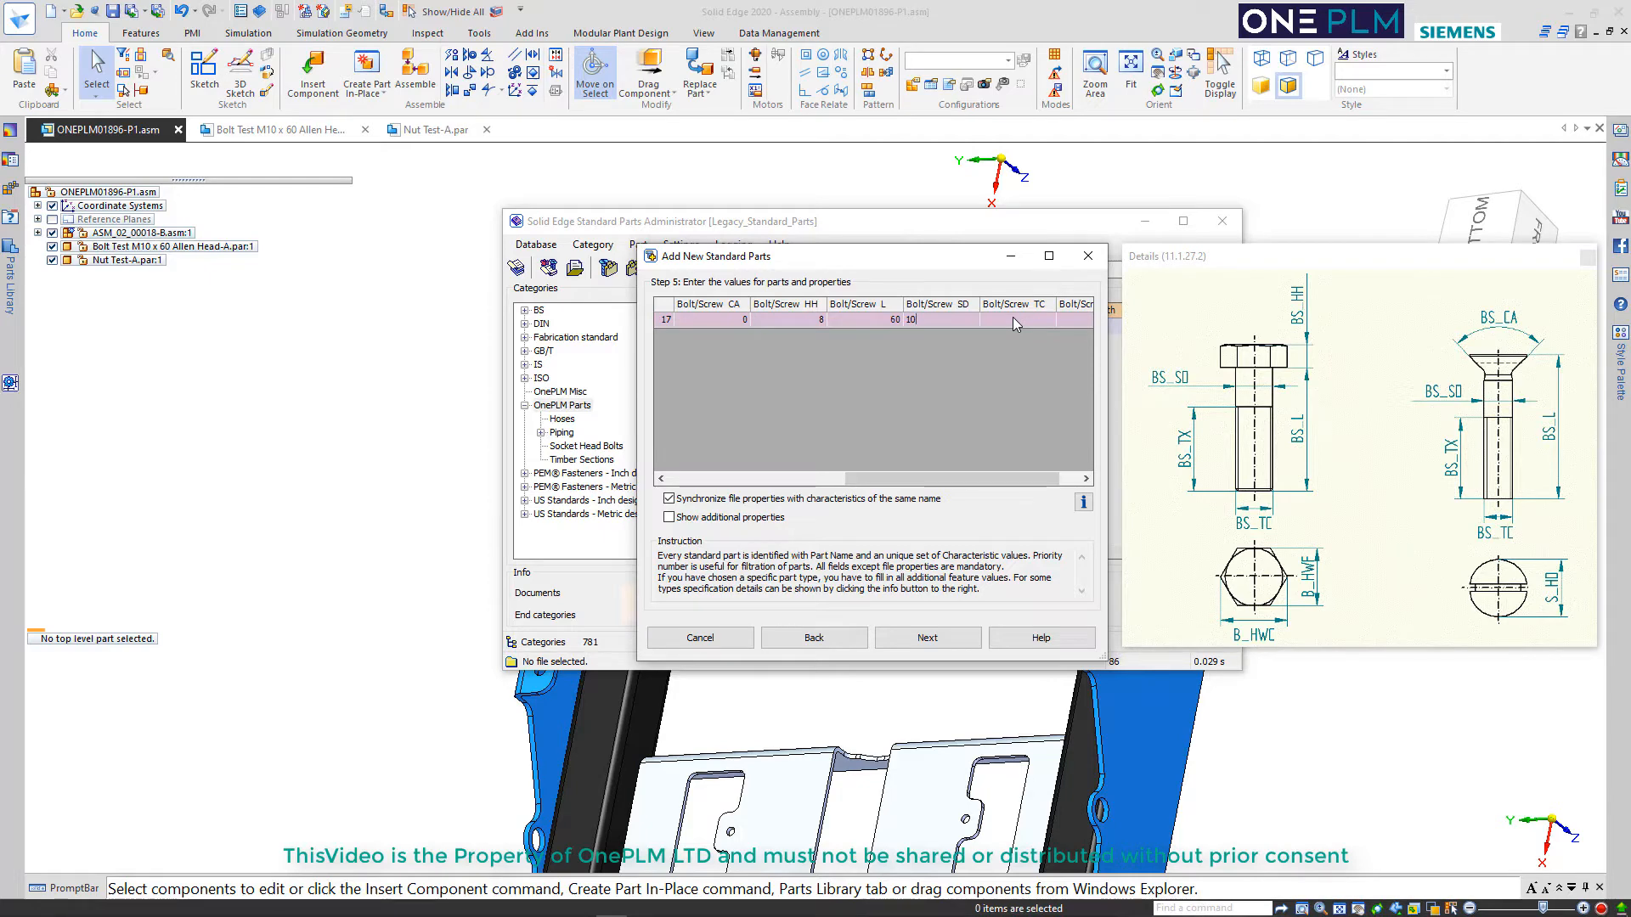
click(1015, 319)
text(10)
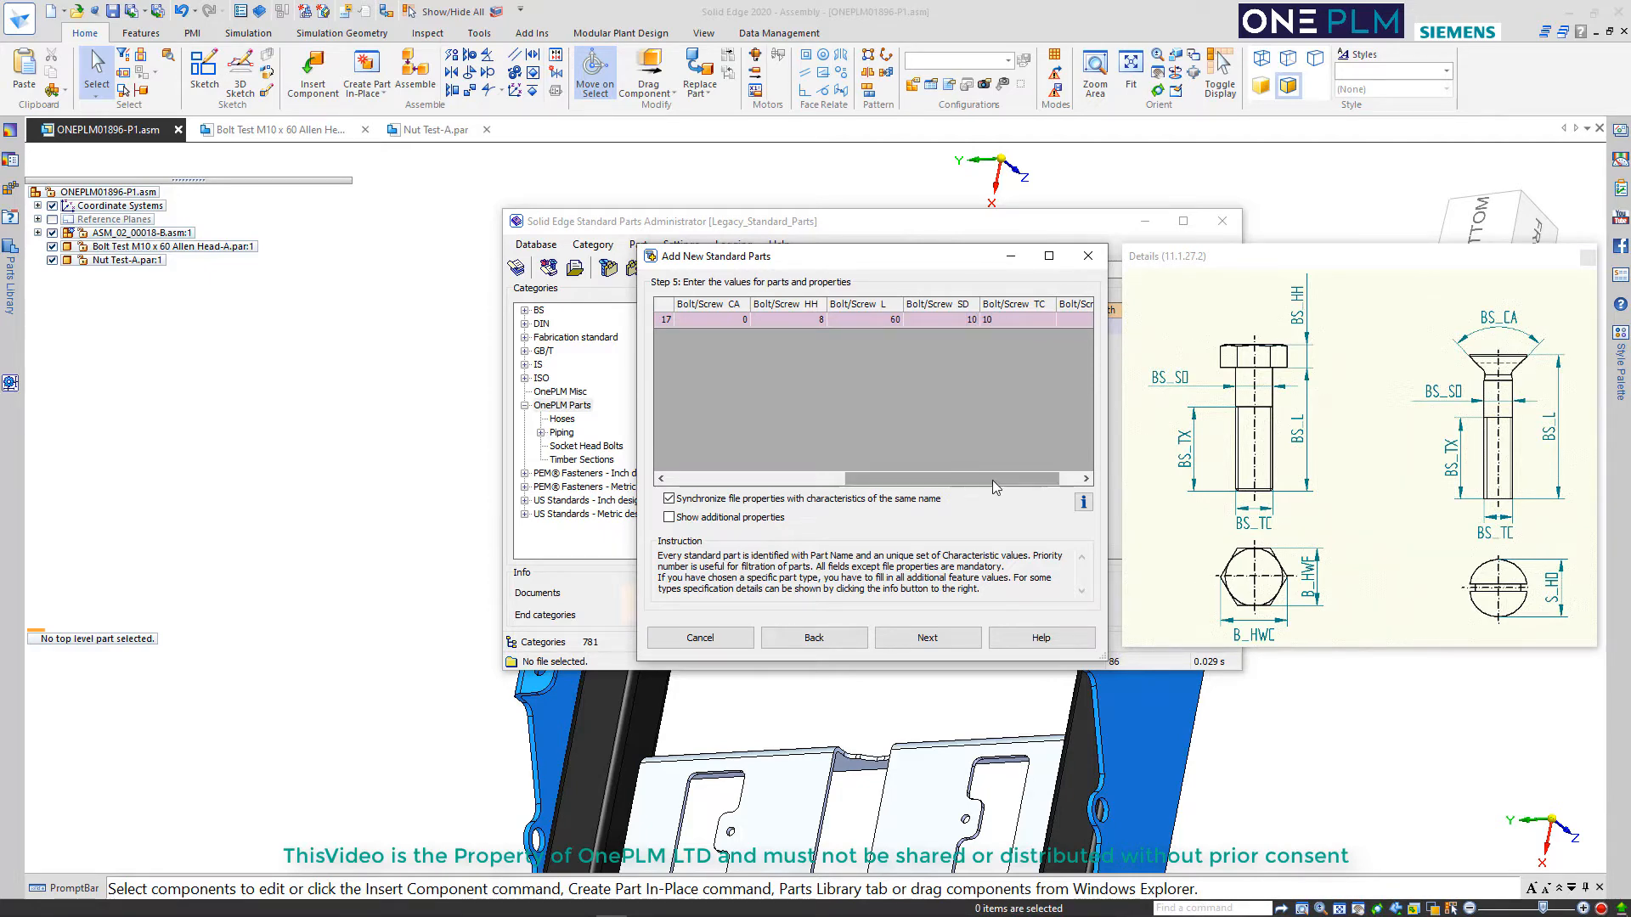
drag(992, 481, 1012, 480)
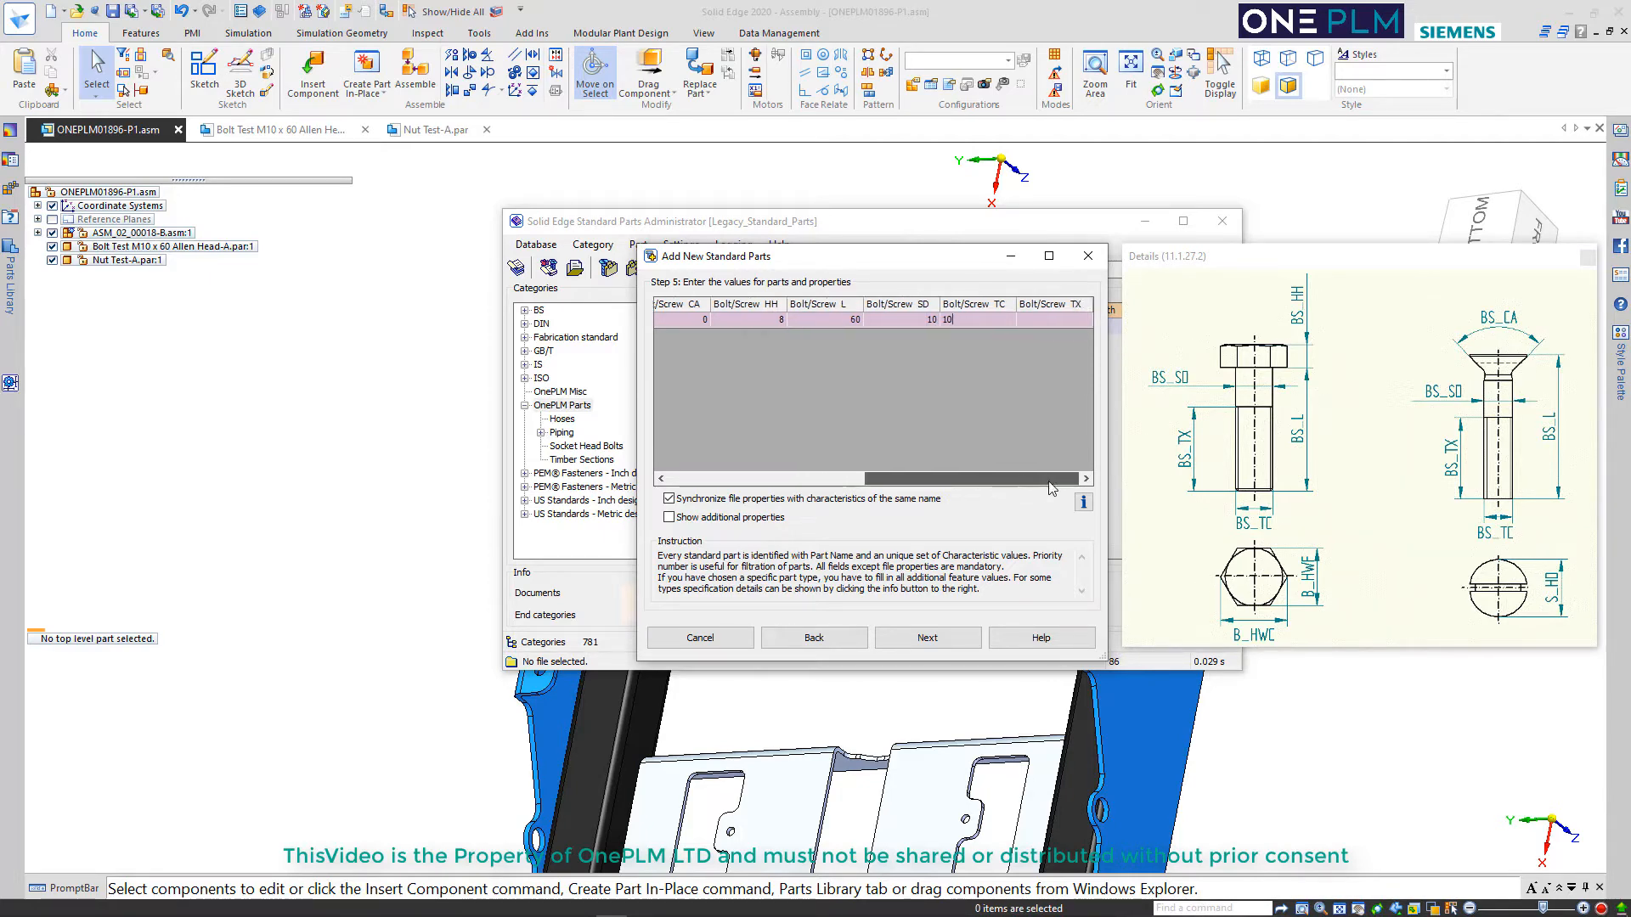
click(1048, 319)
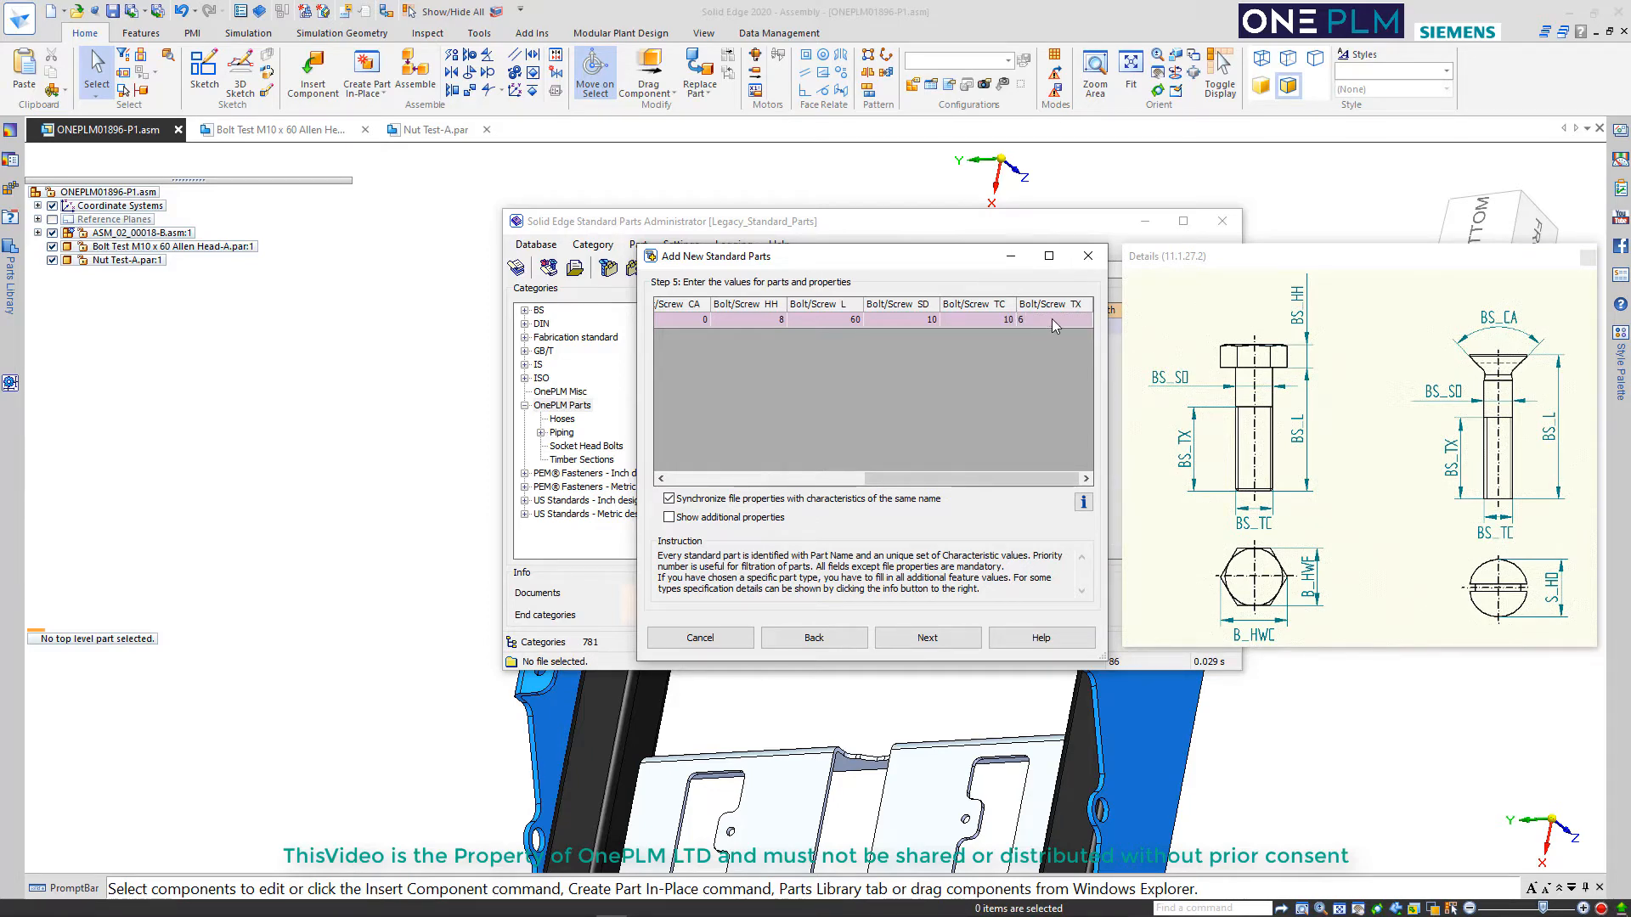
text(60)
Try to write the bolt's part information without a visual navigation category, and return to the part values
click(926, 639)
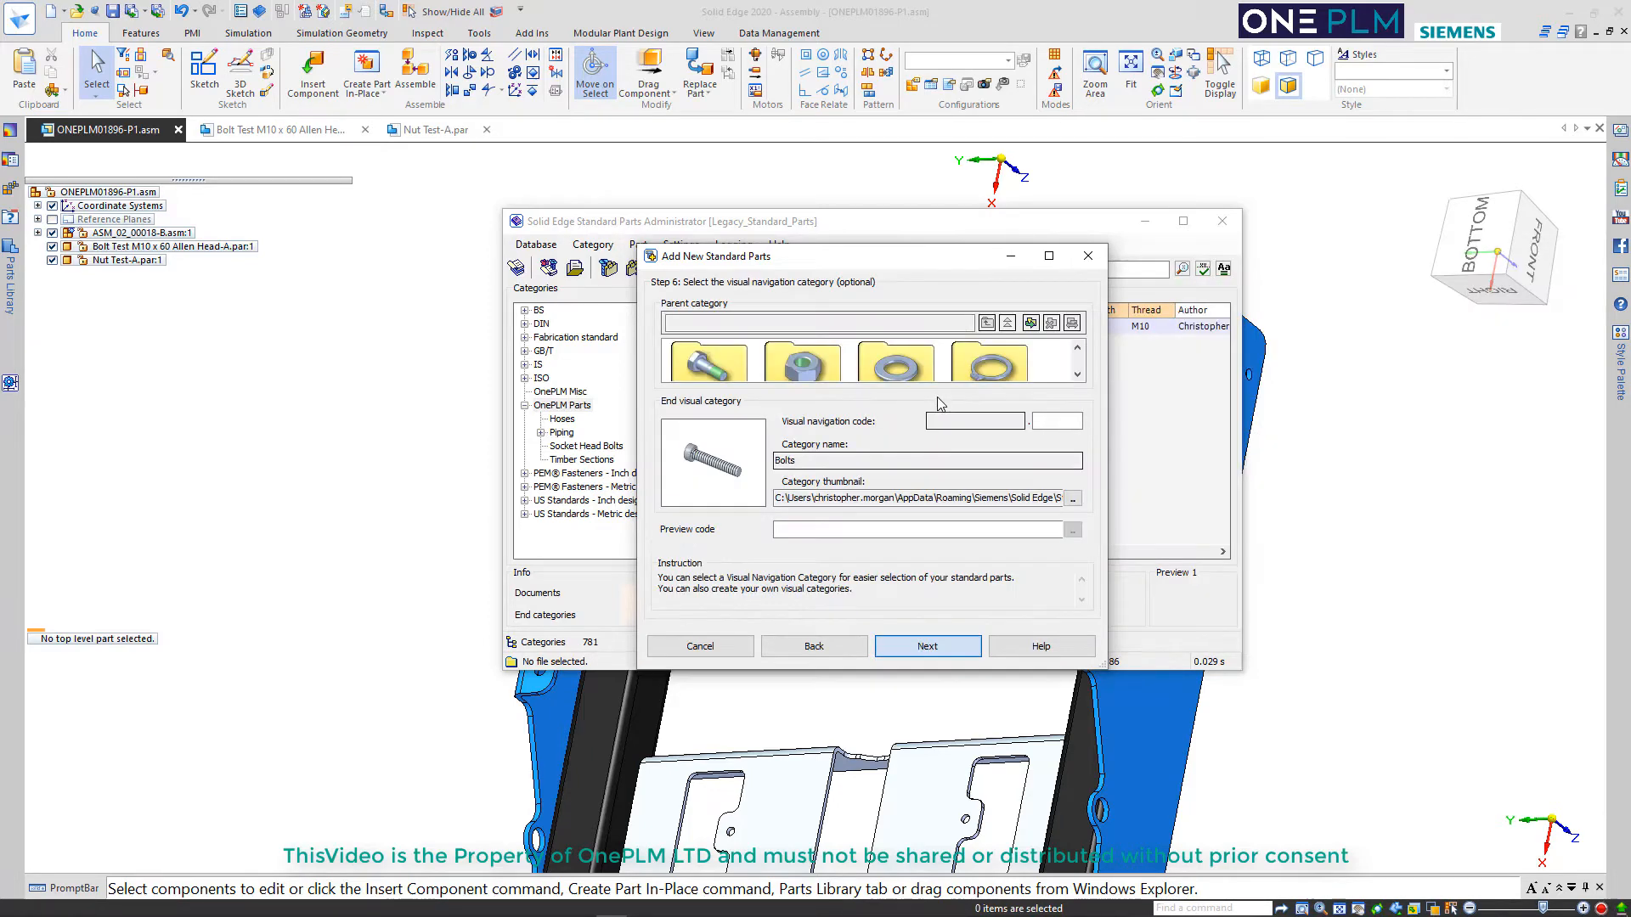
click(927, 648)
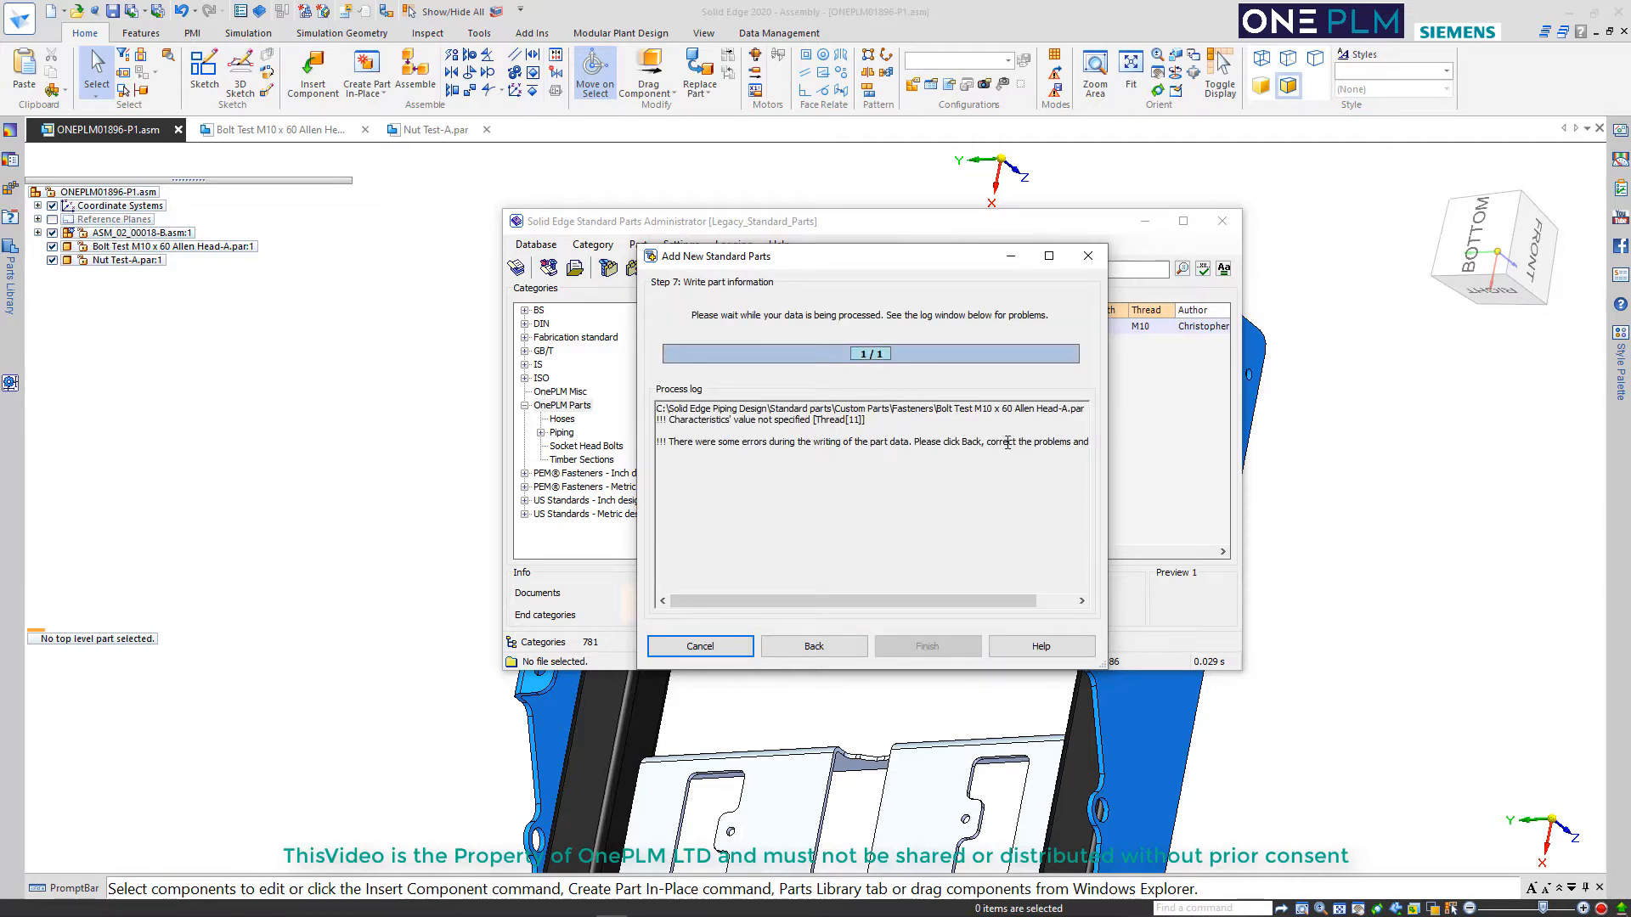
click(847, 650)
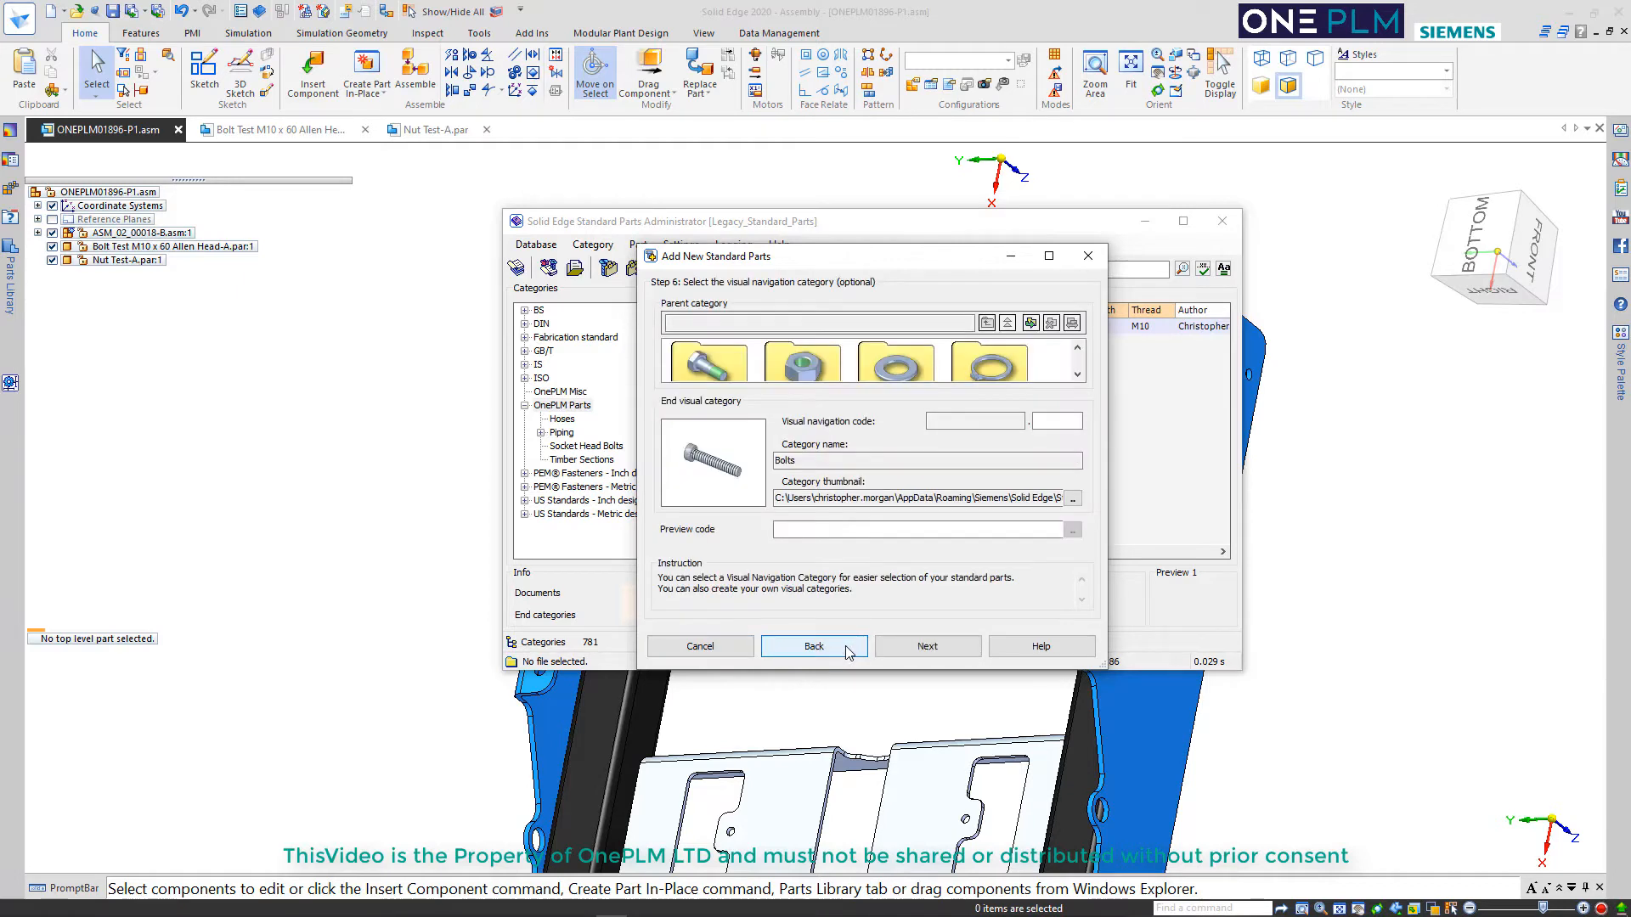
click(847, 650)
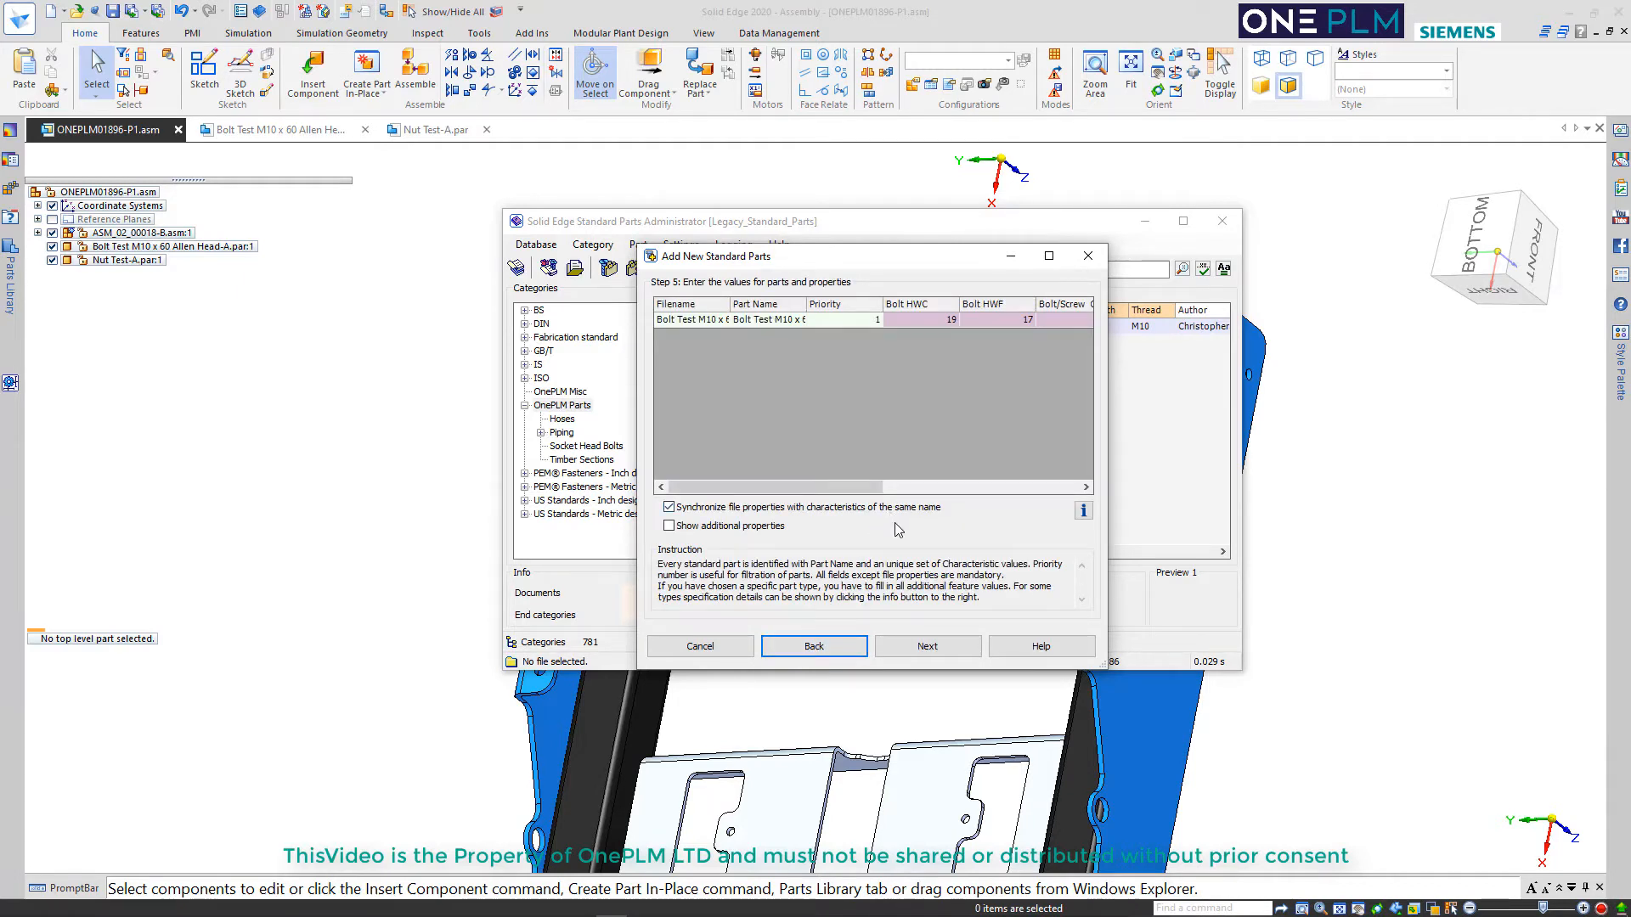
Set Bolt HWF to 0 and Bolt HWC to 19 in the bolt's part values
drag(842, 495, 893, 490)
click(913, 319)
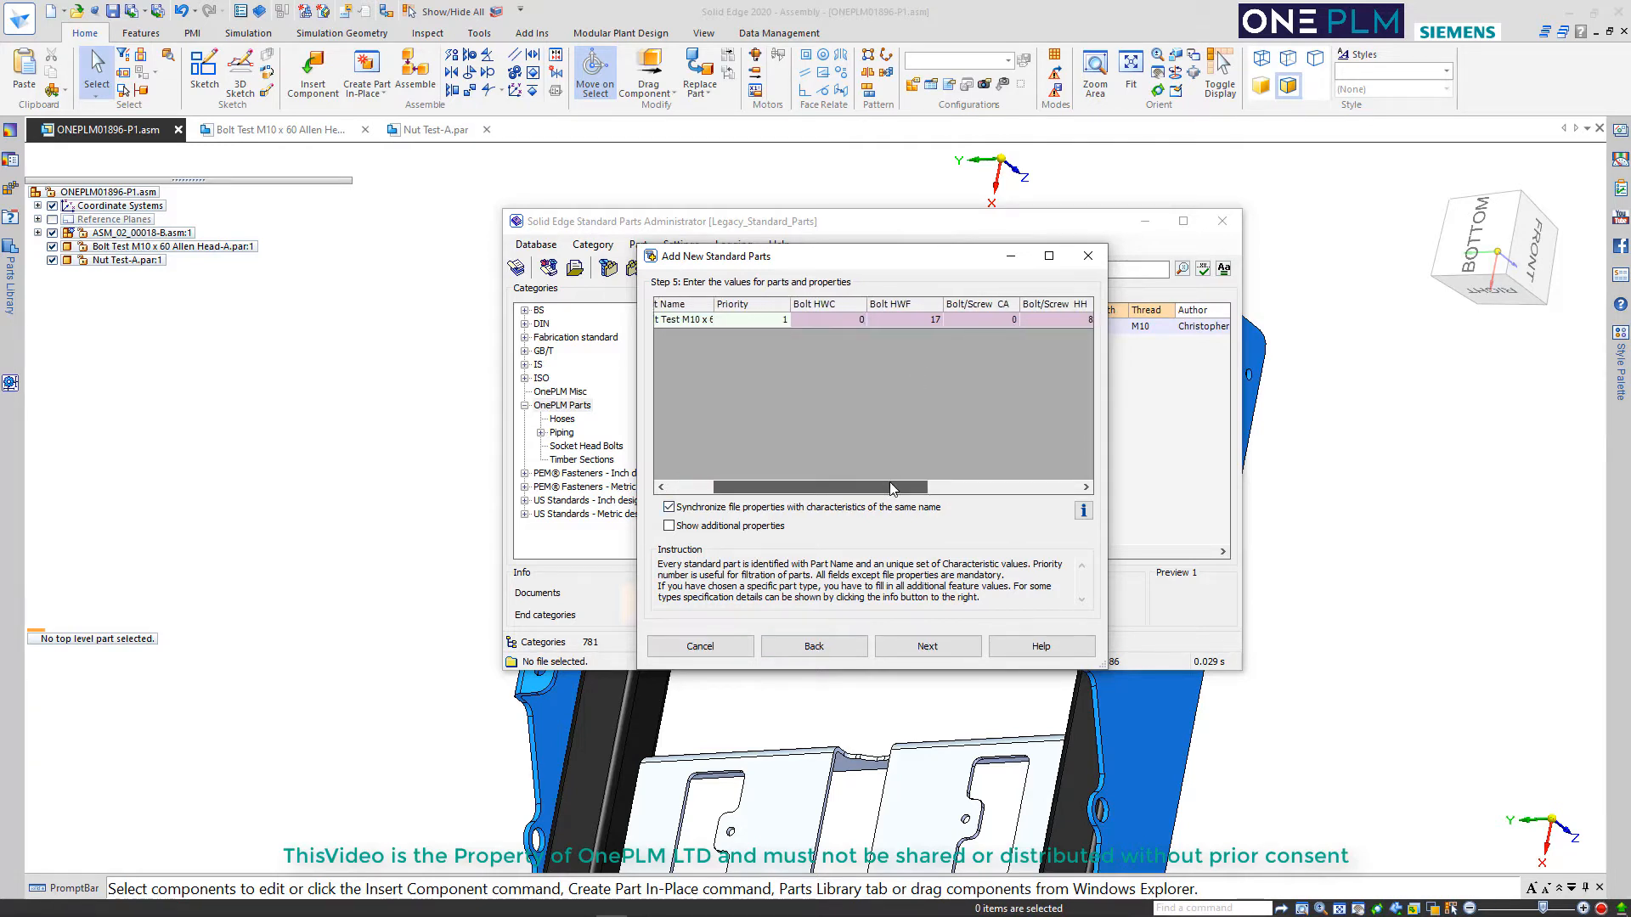
text(0)
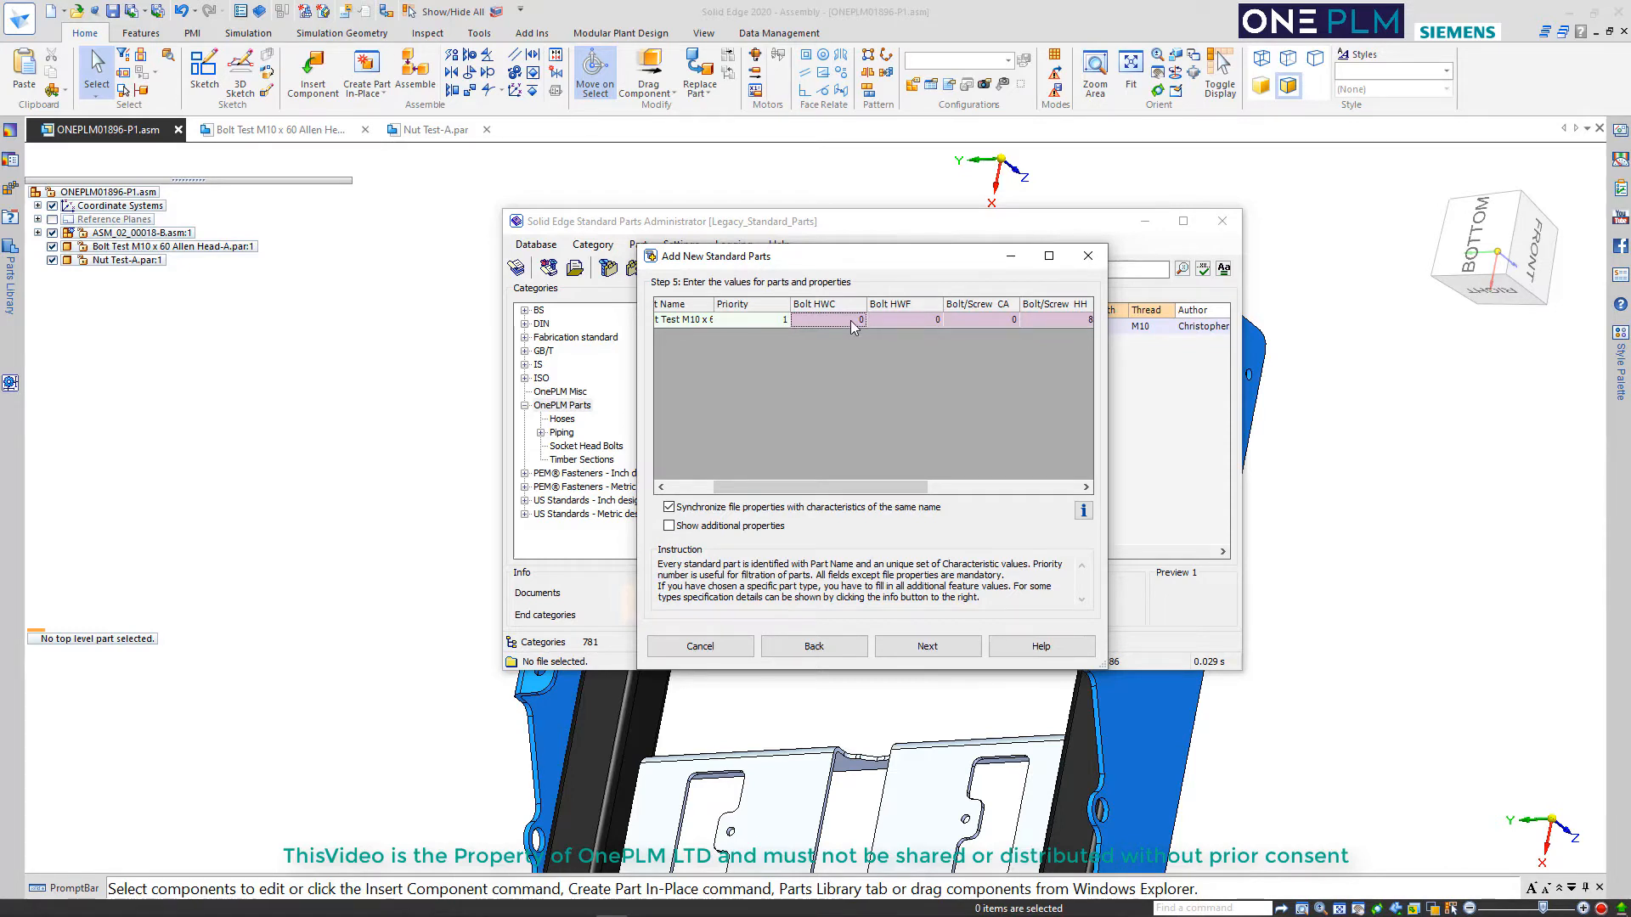
text(19)
drag(872, 490, 919, 491)
Try to write the bolt's part information with the revised head dimensions, and return to the part values
click(928, 646)
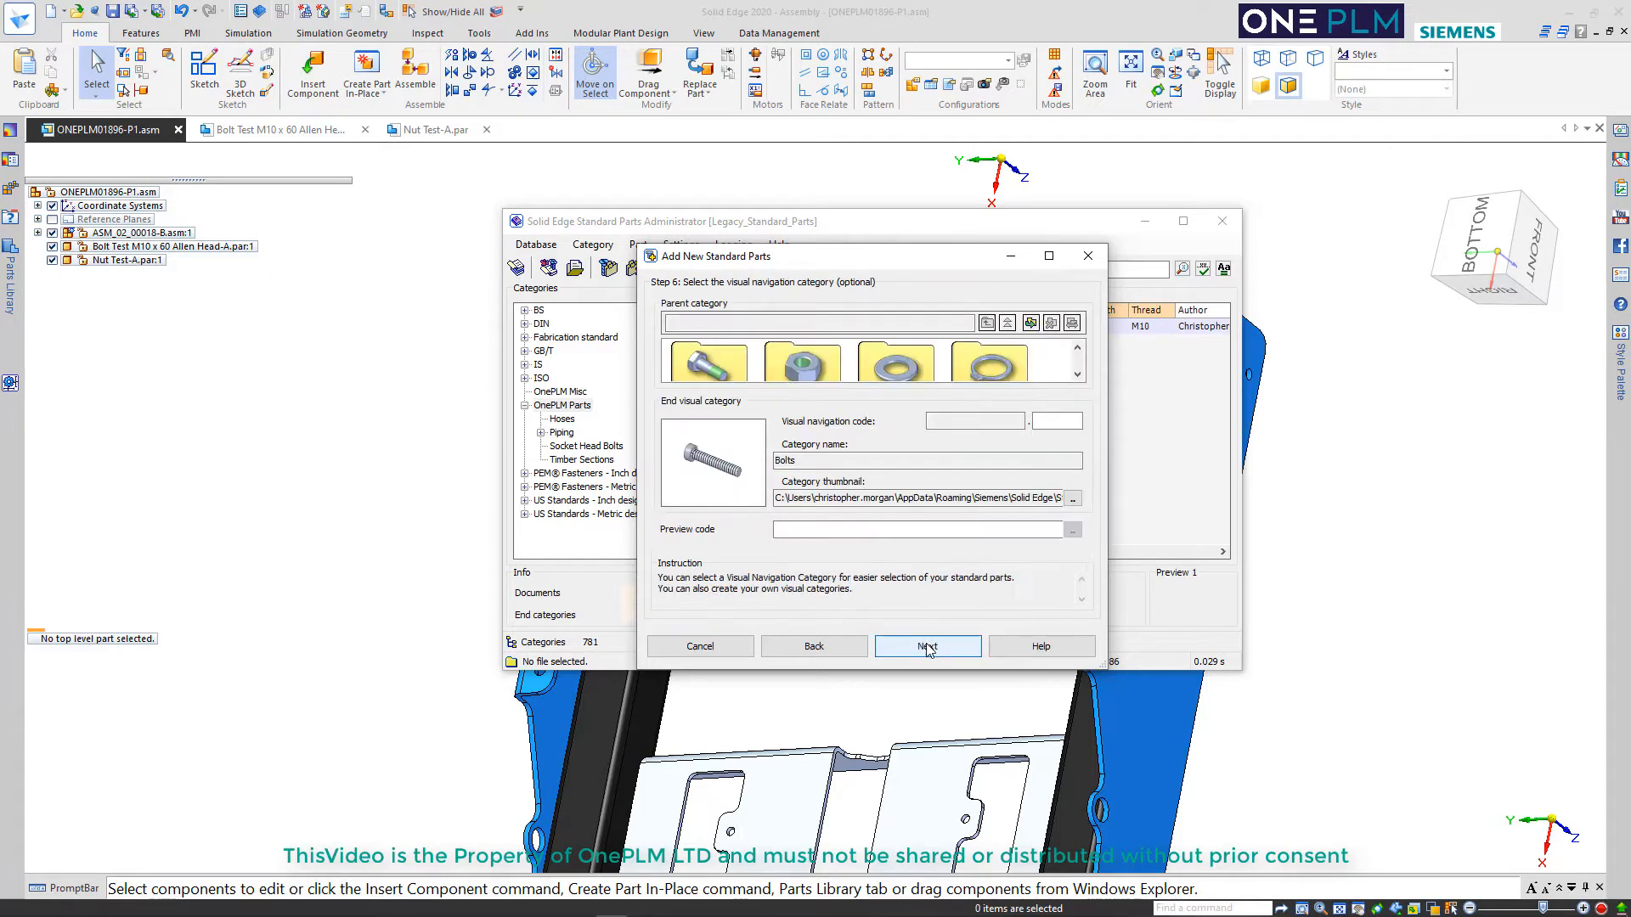
click(927, 647)
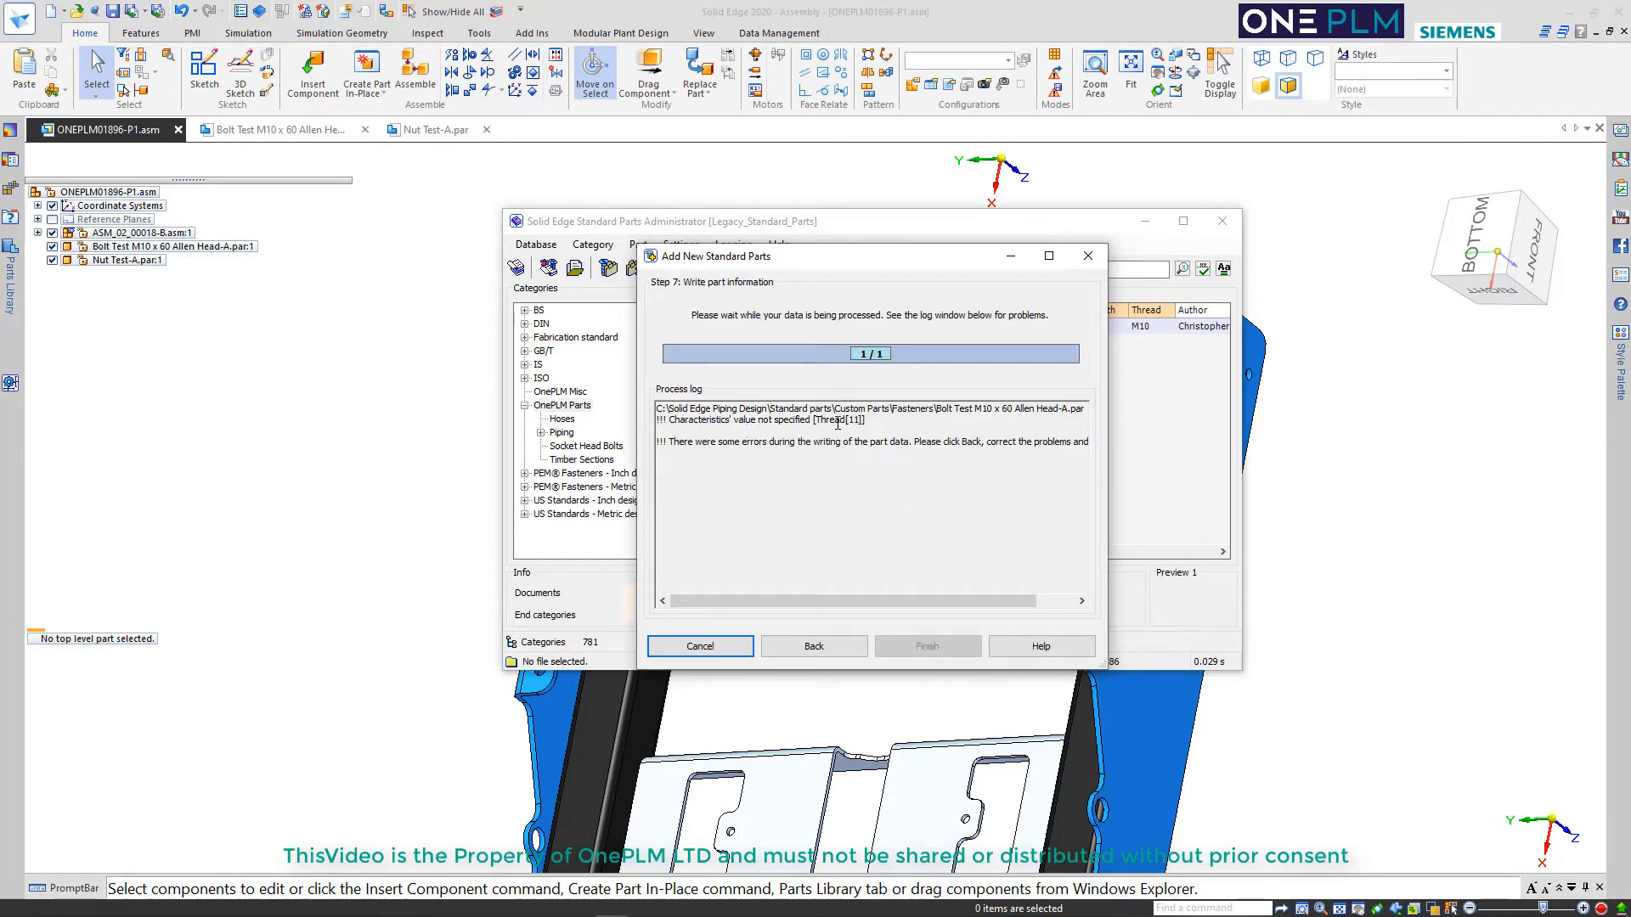
click(813, 646)
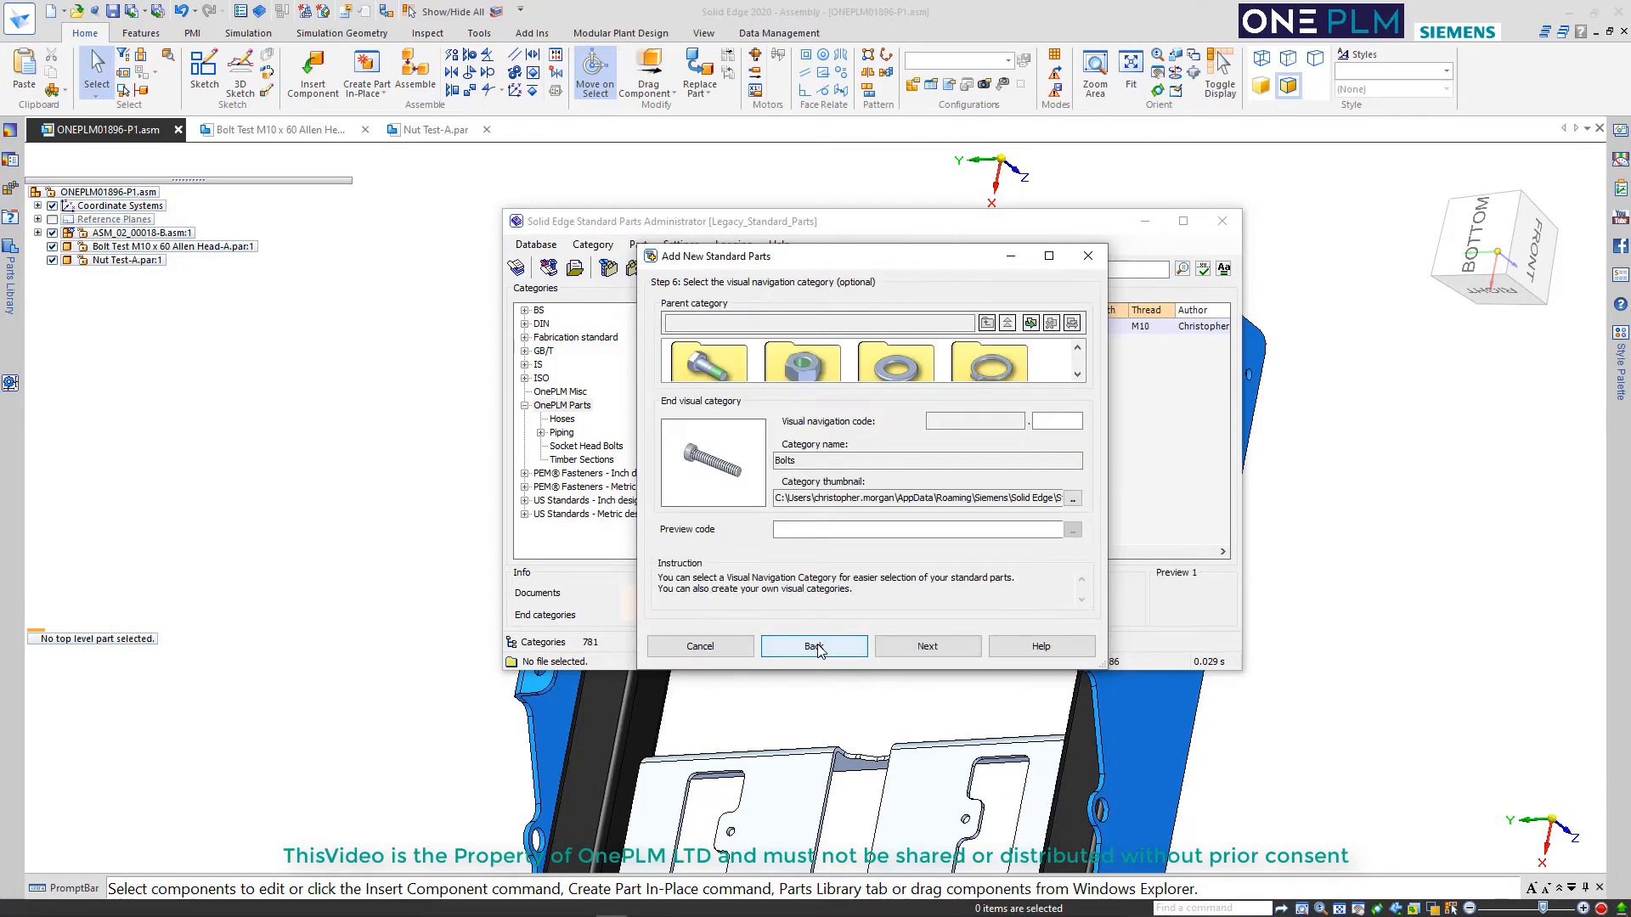
click(816, 646)
Show the additional properties and set the bolt's Thread to M10
drag(866, 488, 798, 487)
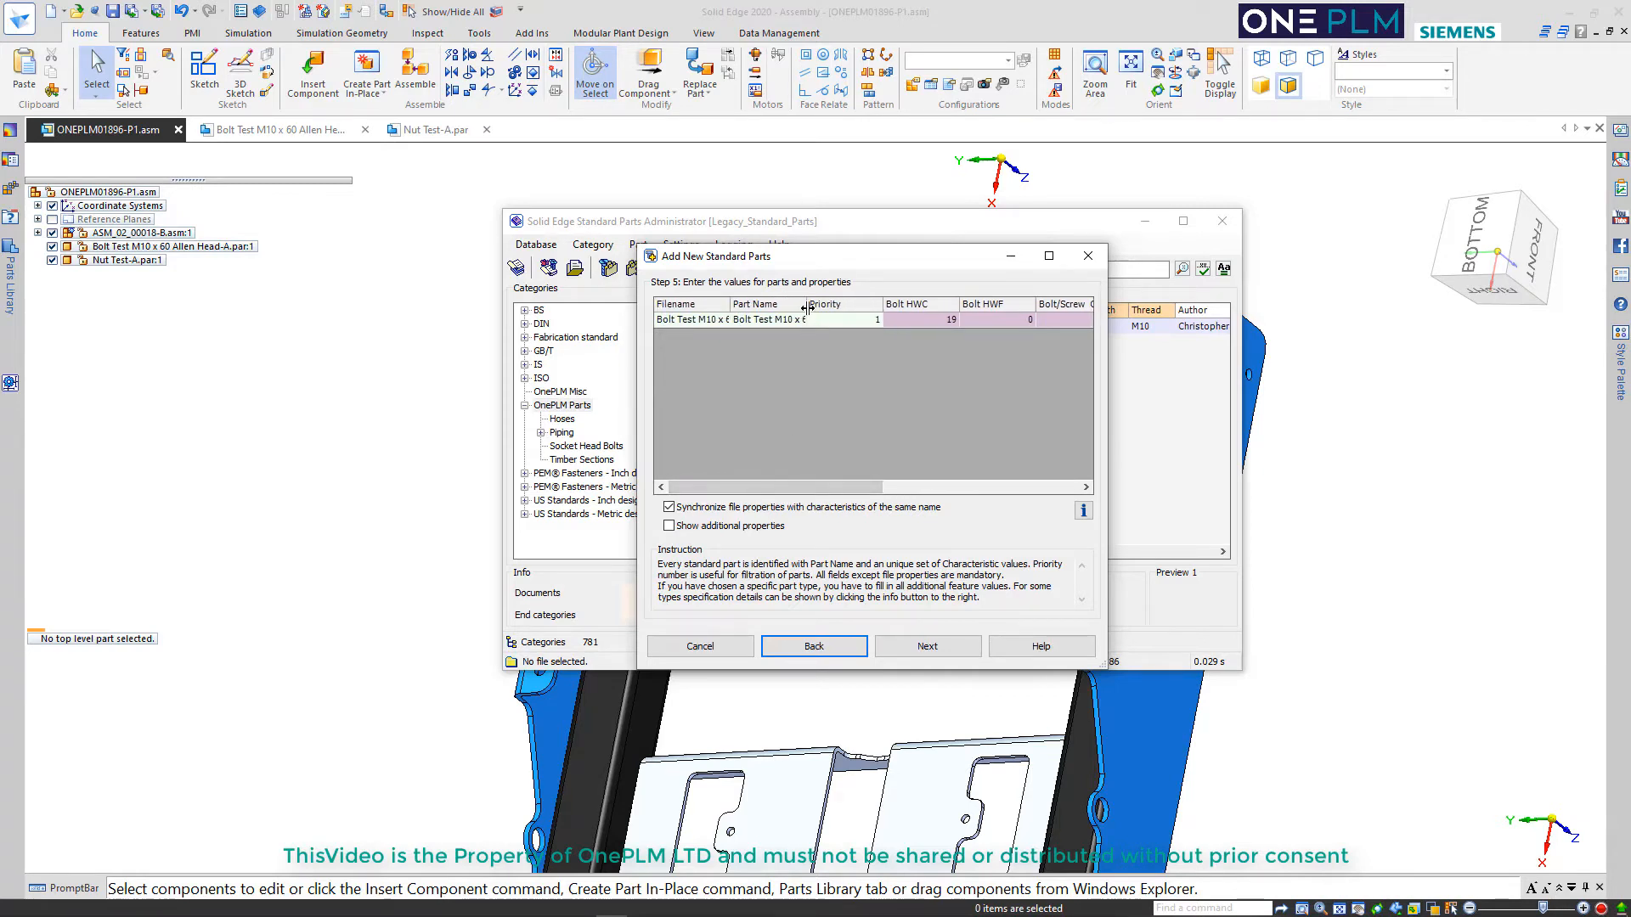
drag(829, 488, 1041, 486)
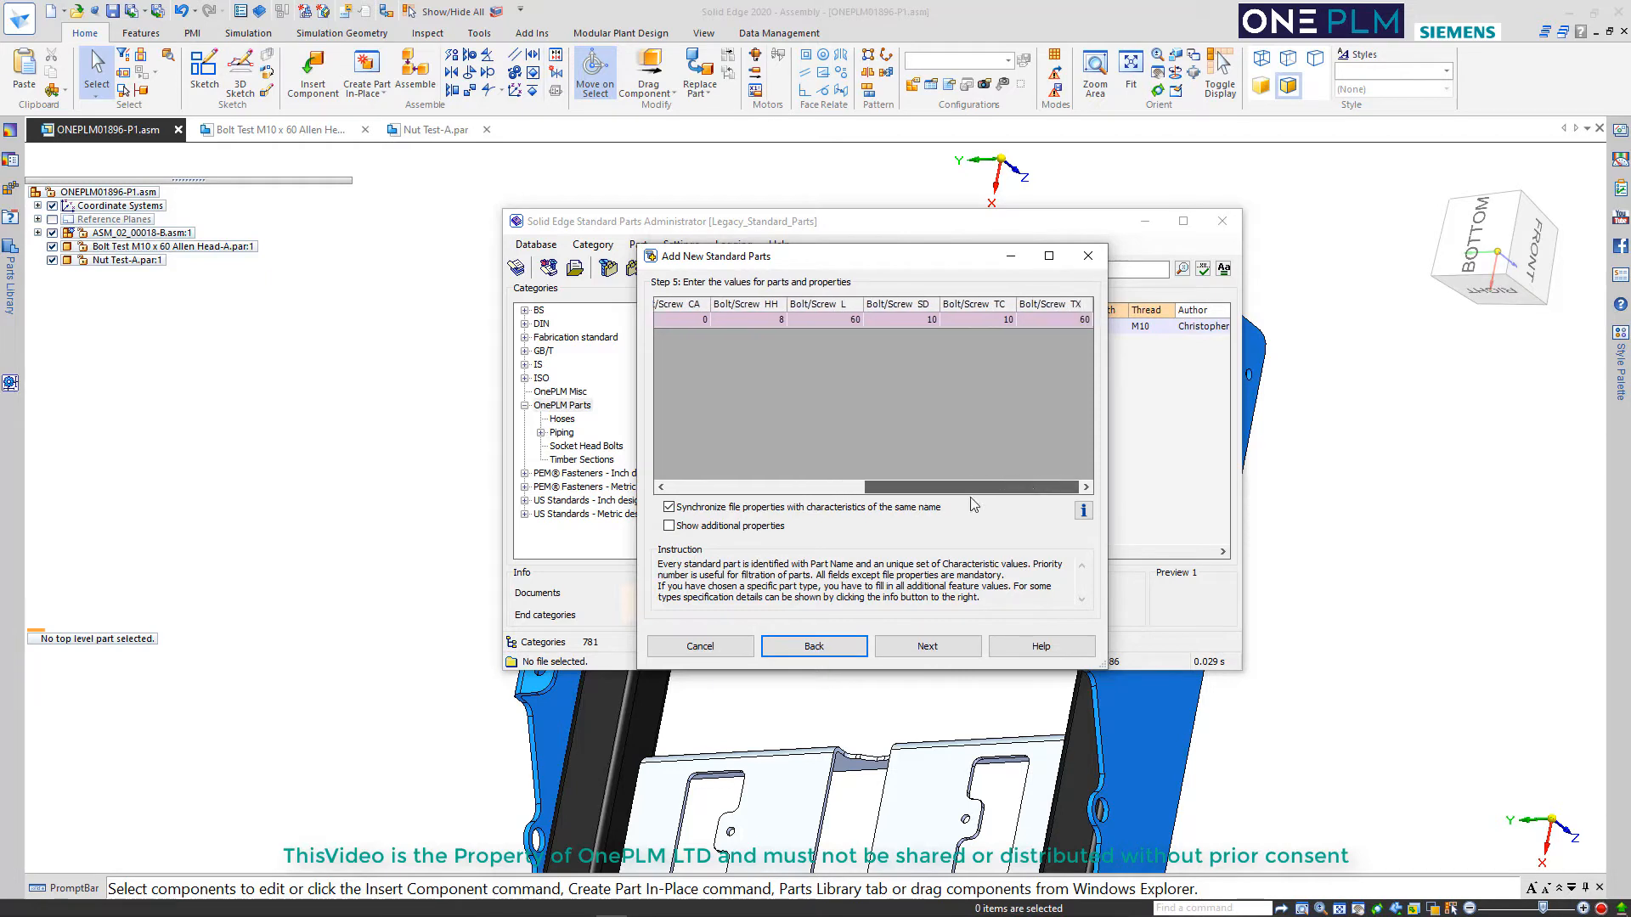
click(731, 528)
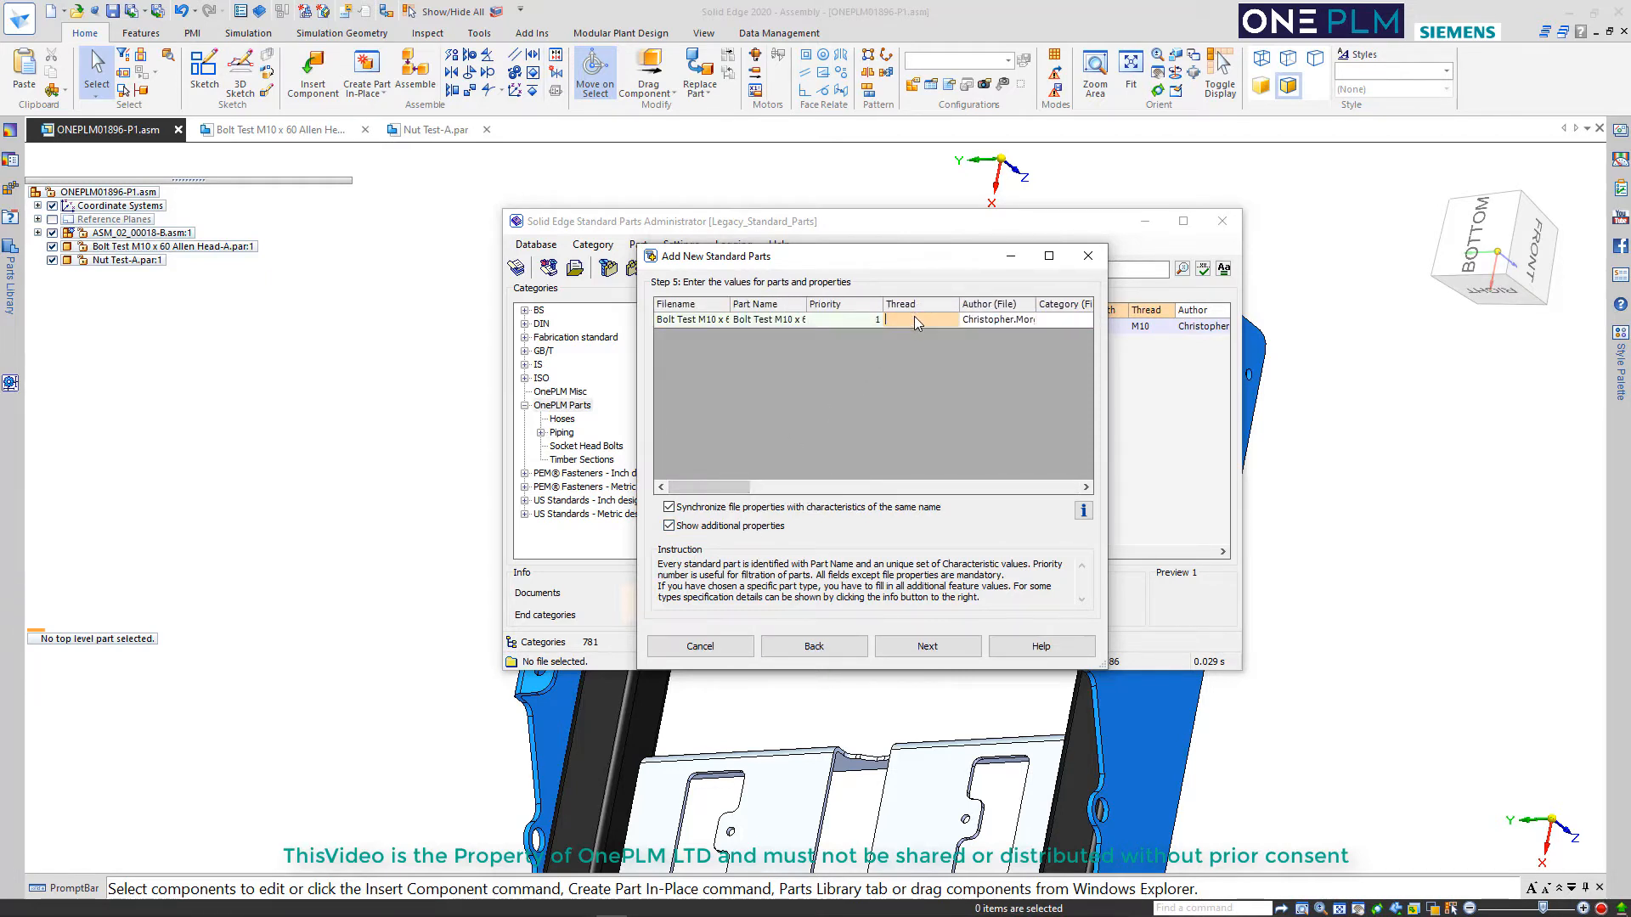
text(M10)
key(Tab)
drag(748, 486, 943, 487)
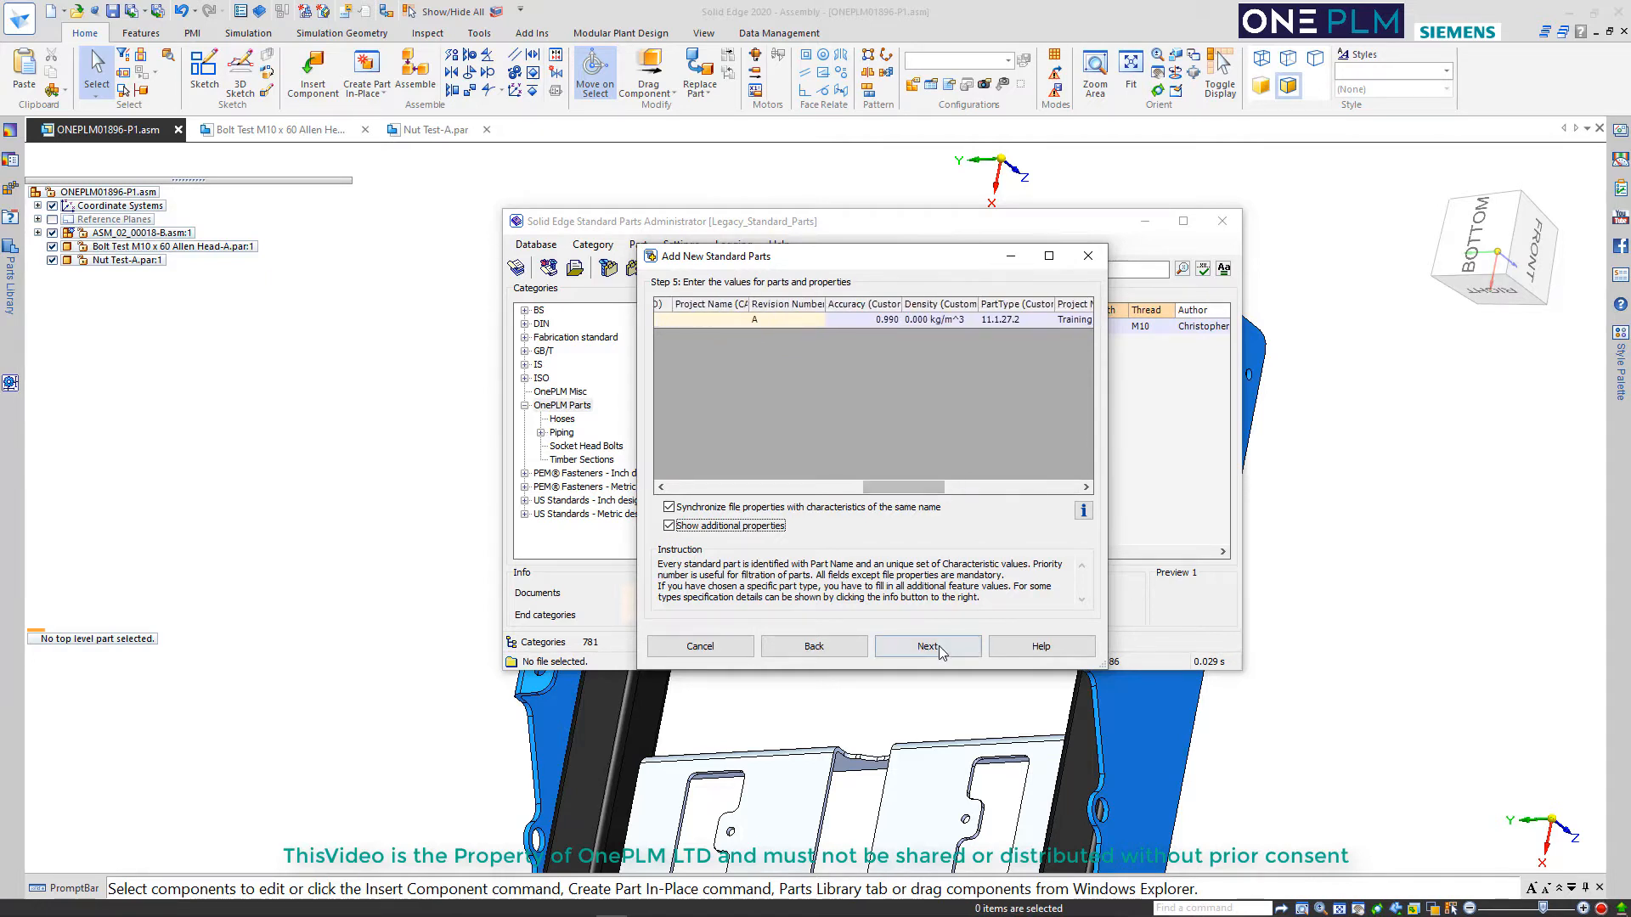
Try to write the bolt's part information with the thread value, and return to the category and properties selection
click(938, 650)
click(925, 650)
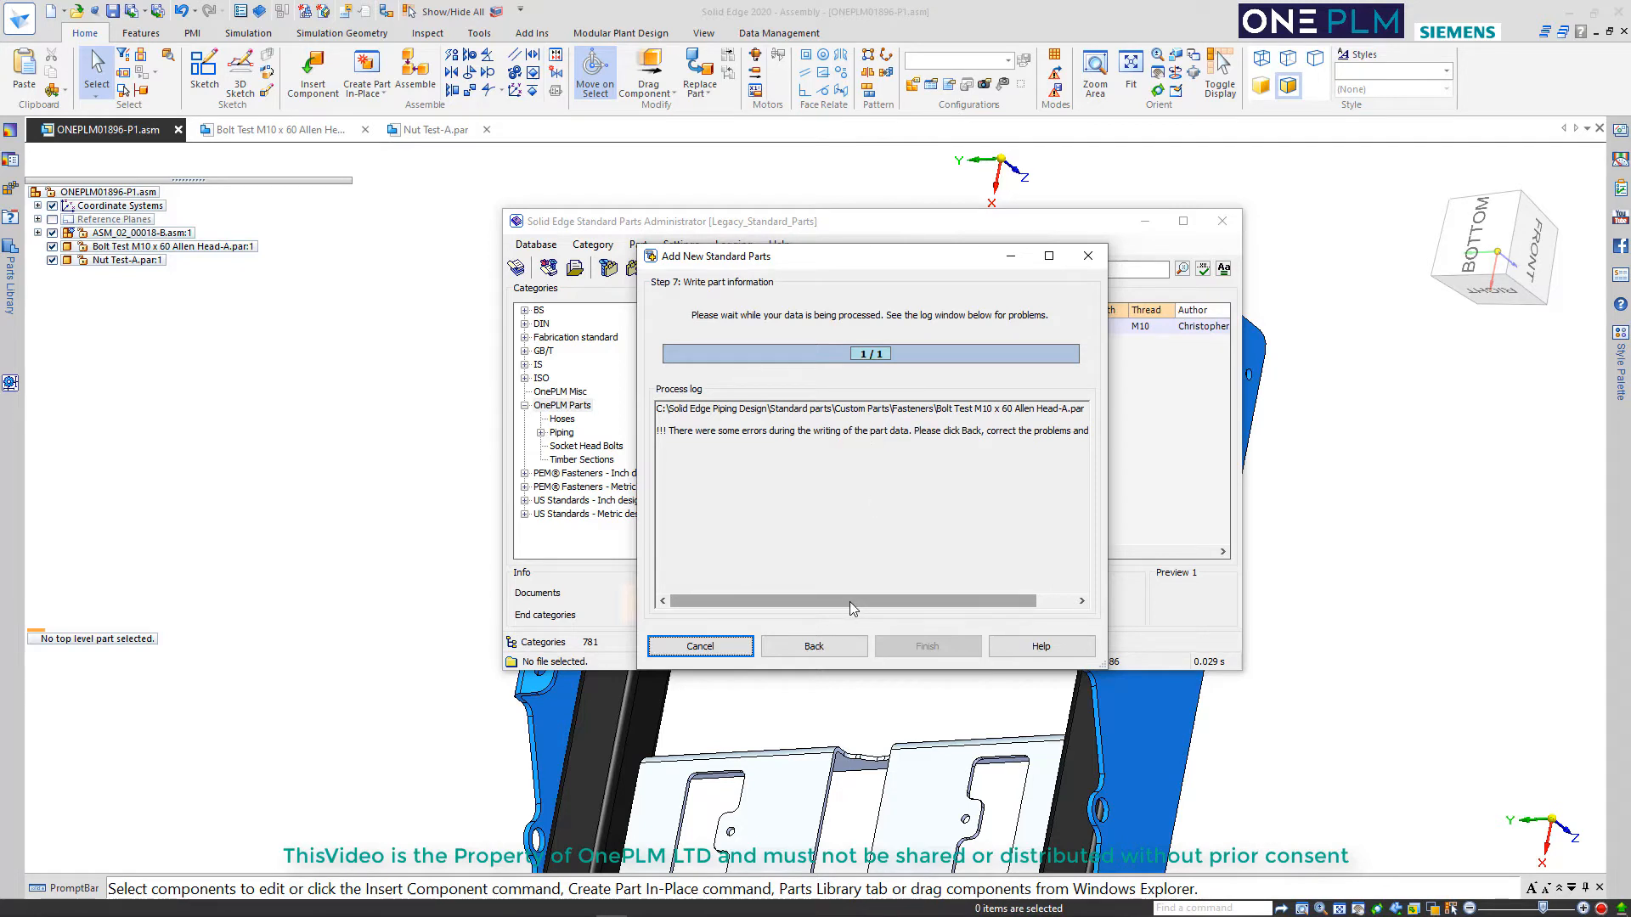
mouse_move(850, 601)
mouse_down()
mouse_move(950, 602)
mouse_move(872, 601)
mouse_up()
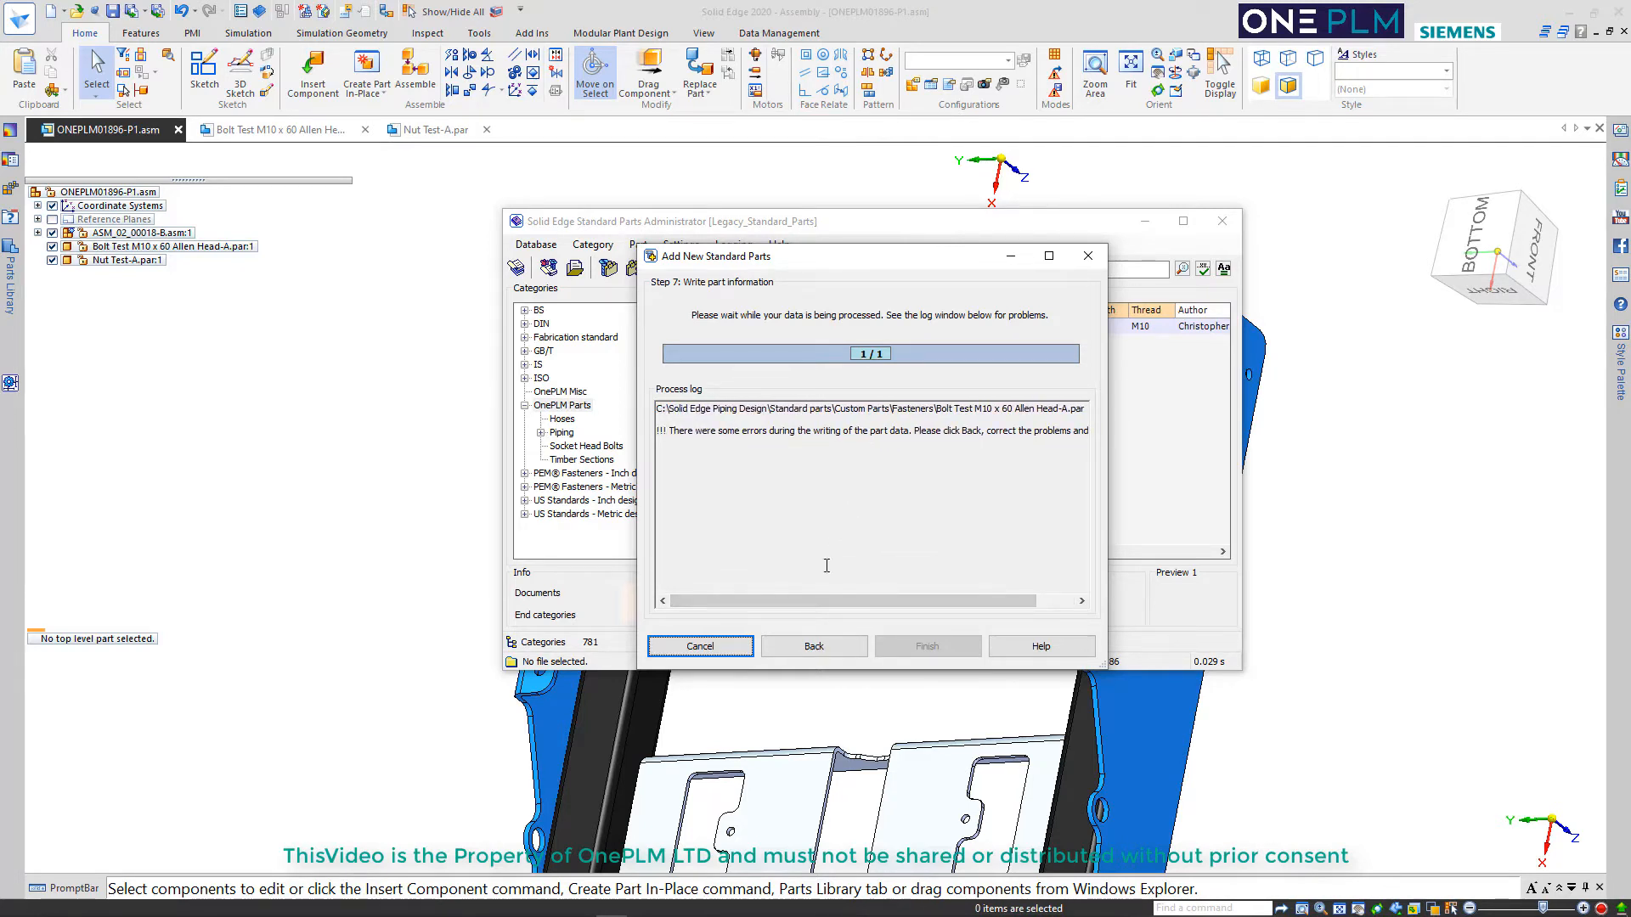
click(820, 648)
click(820, 647)
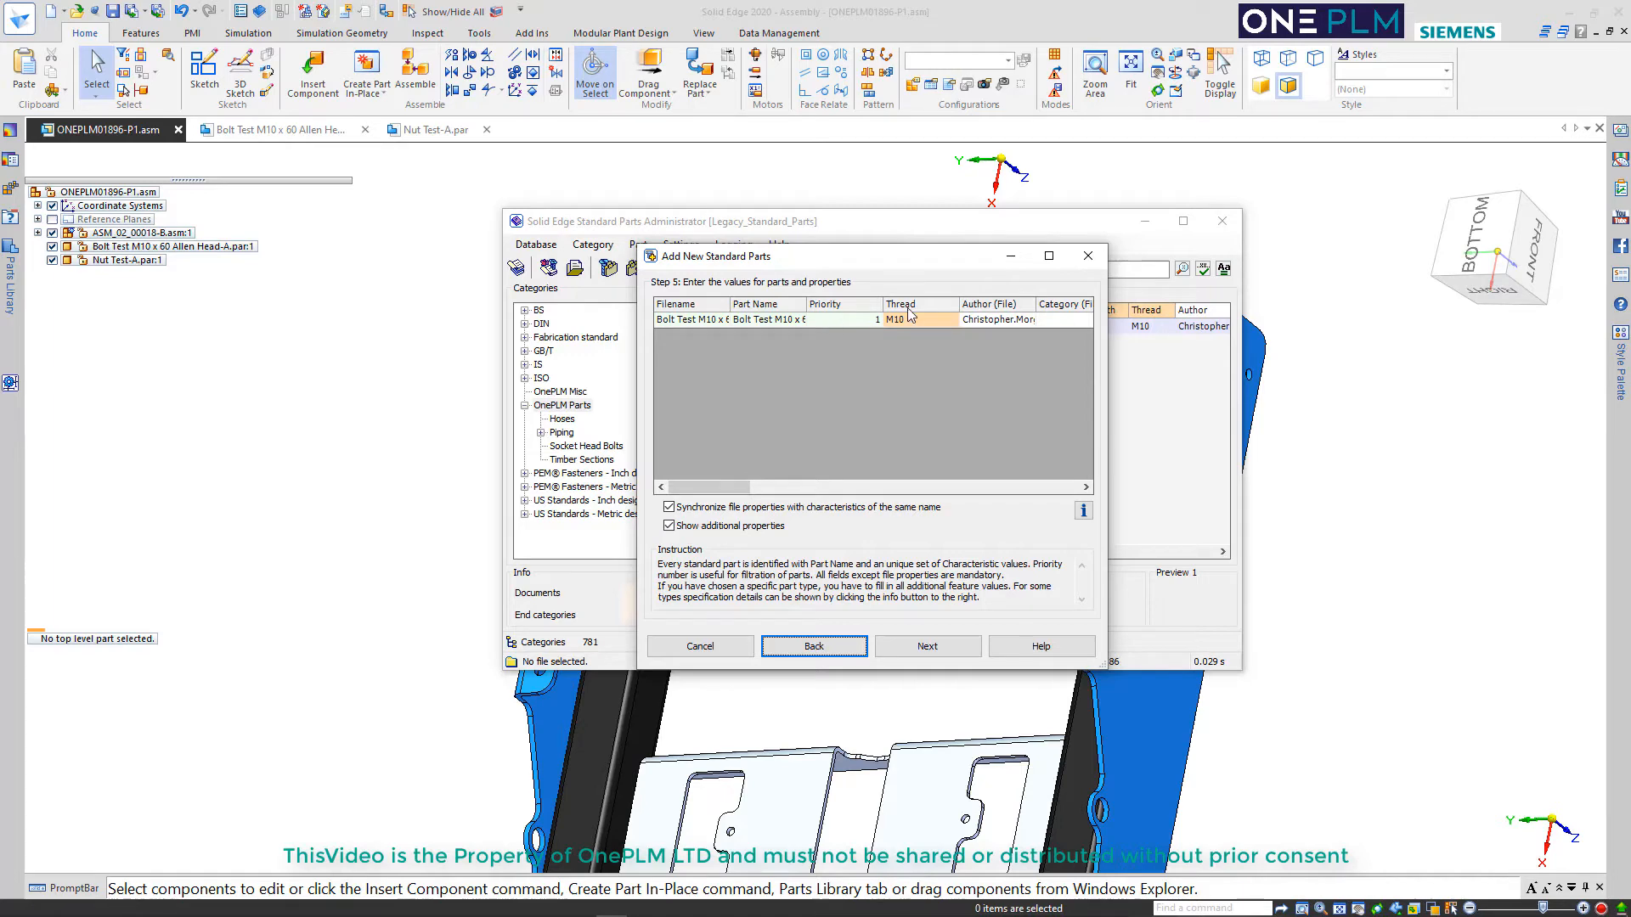
click(833, 647)
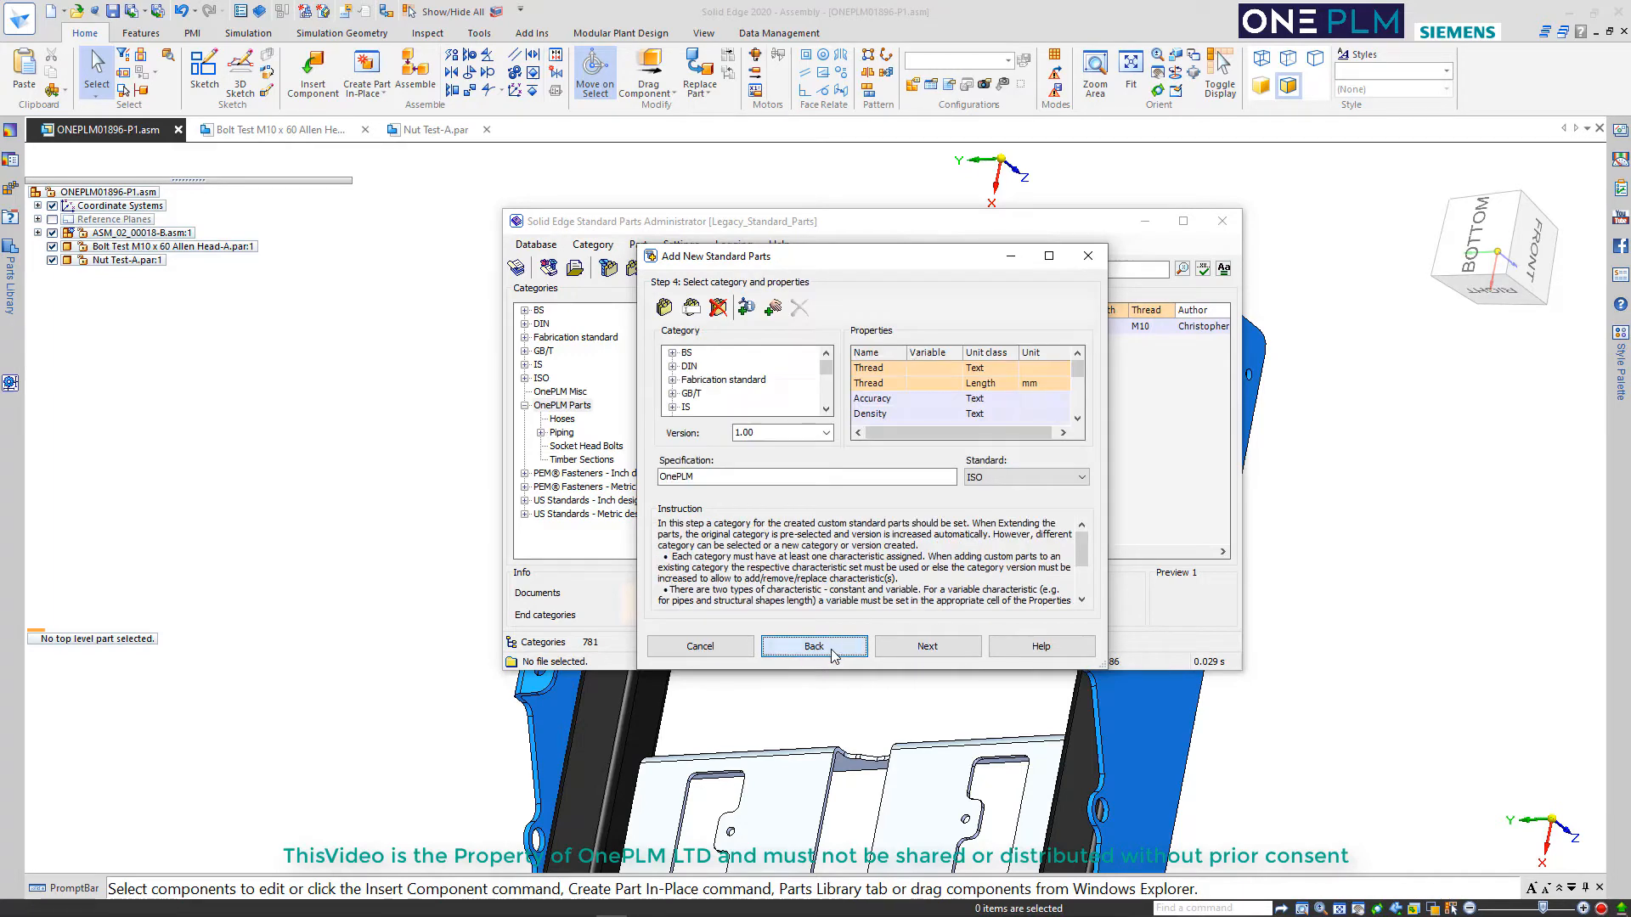
Replace the second Thread characteristic, the one in mm, with Length and set the bolt's Length to 60
click(929, 383)
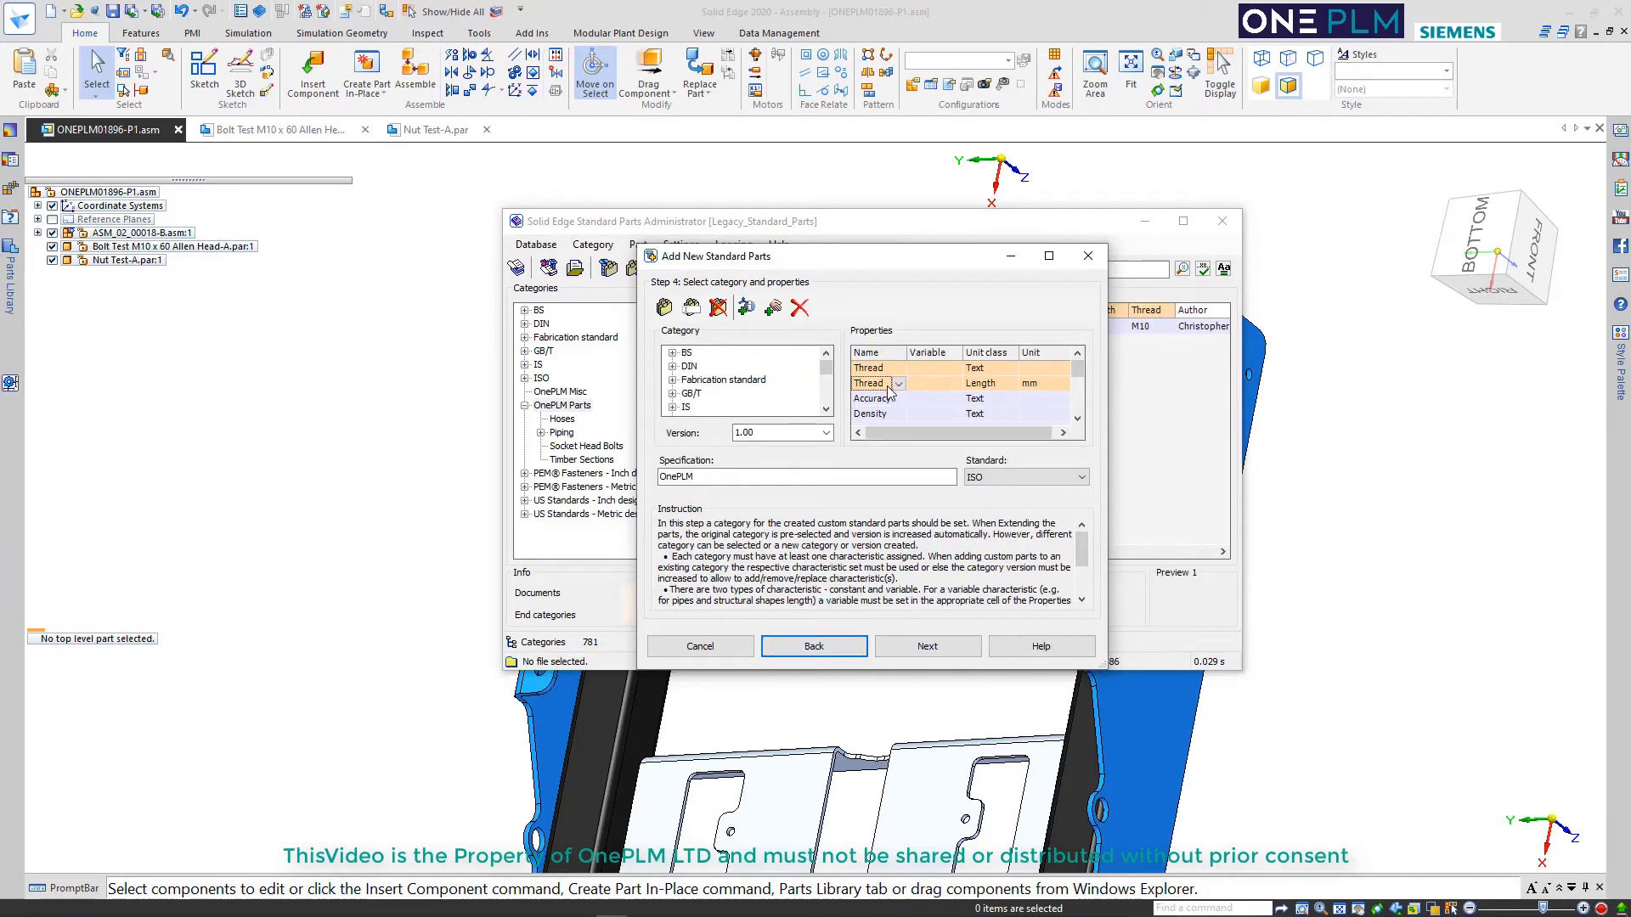
click(898, 382)
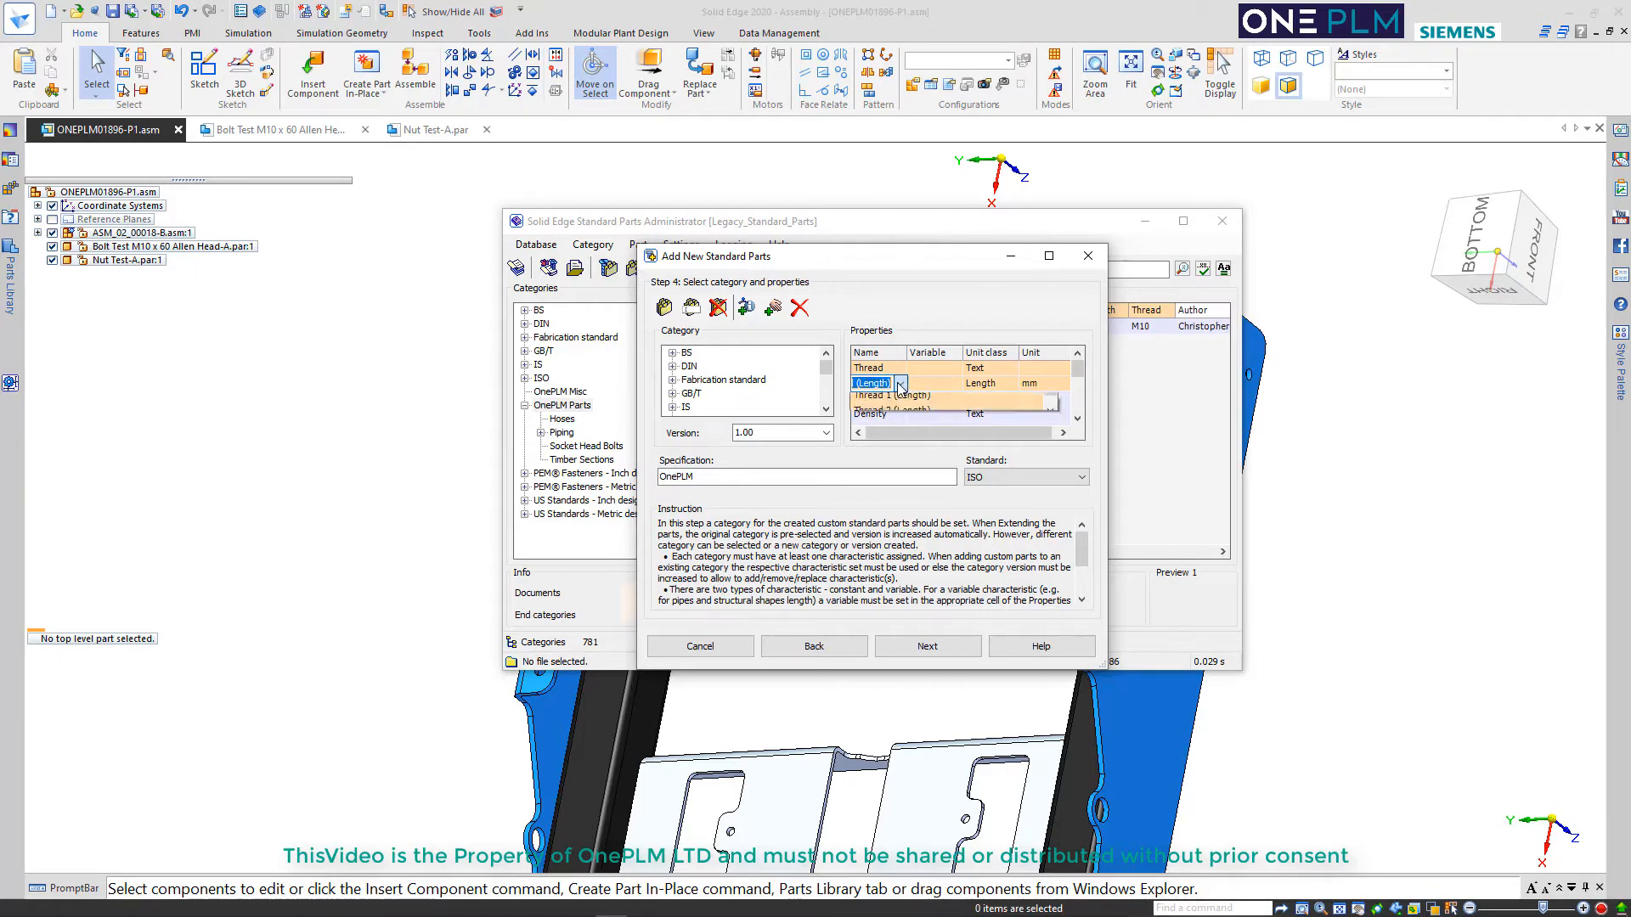
click(897, 384)
scroll(897, 386, down, 1)
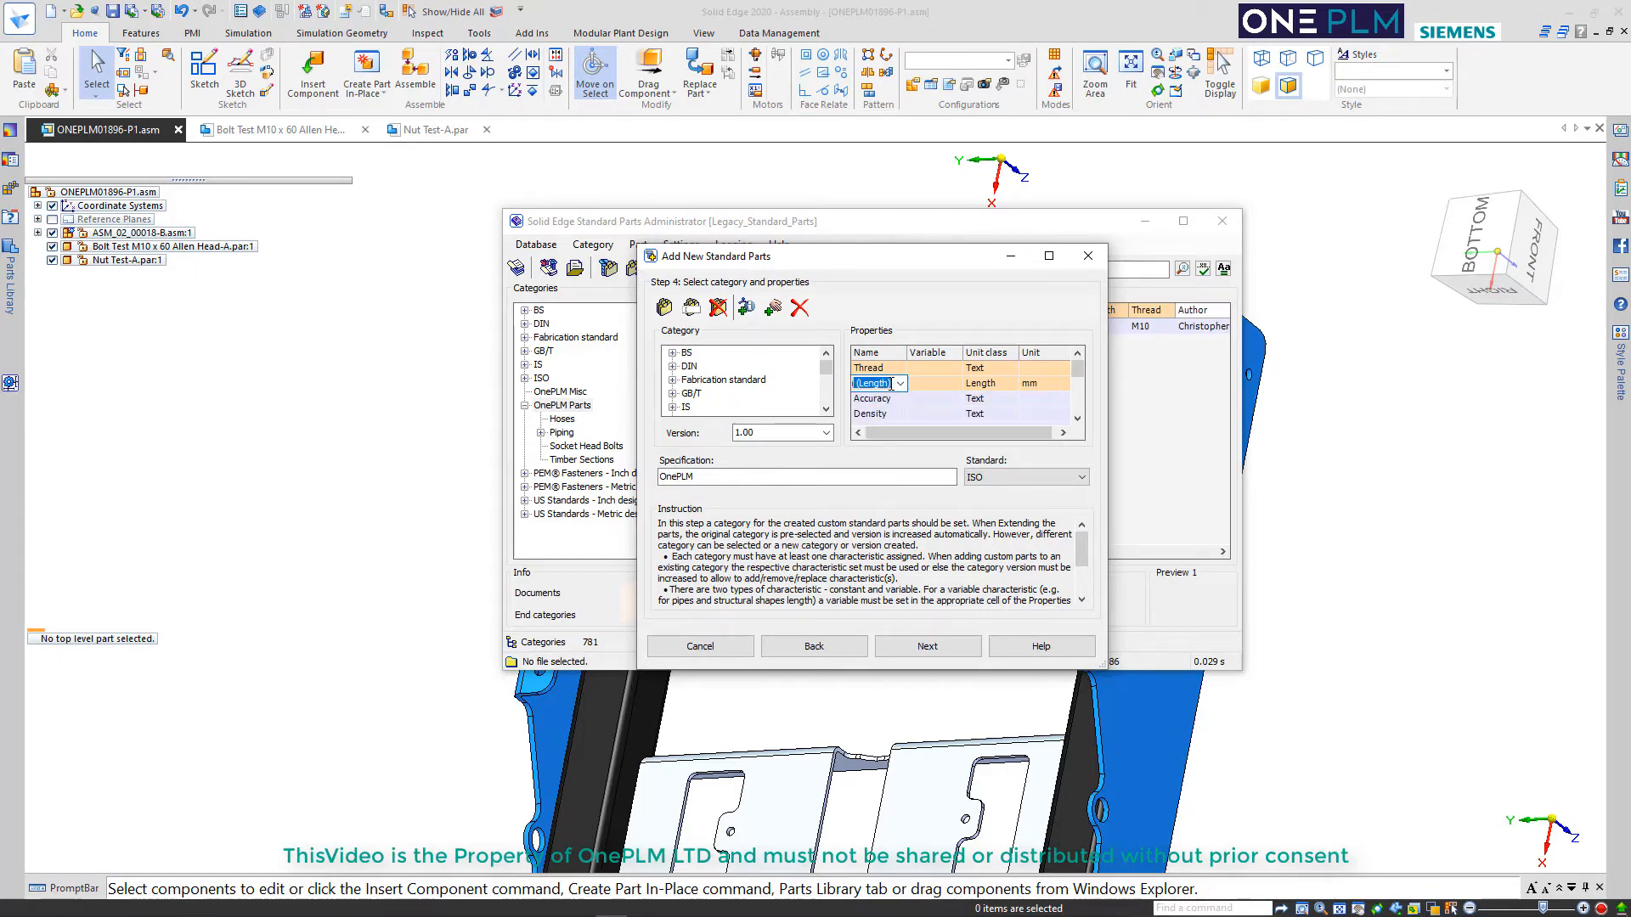
click(919, 398)
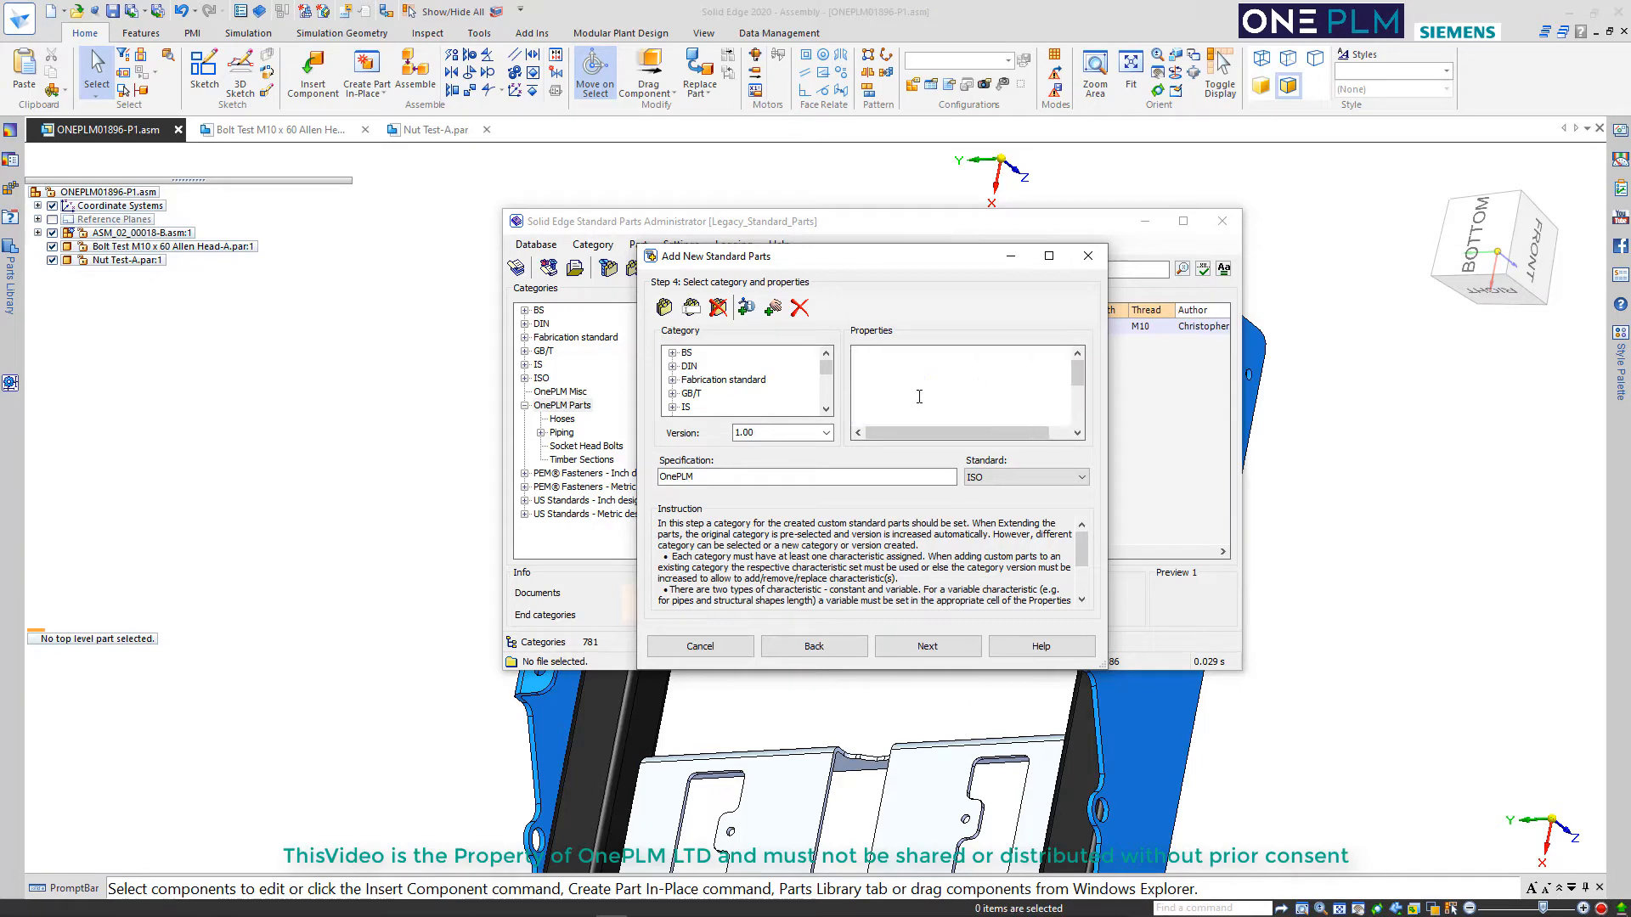
click(915, 645)
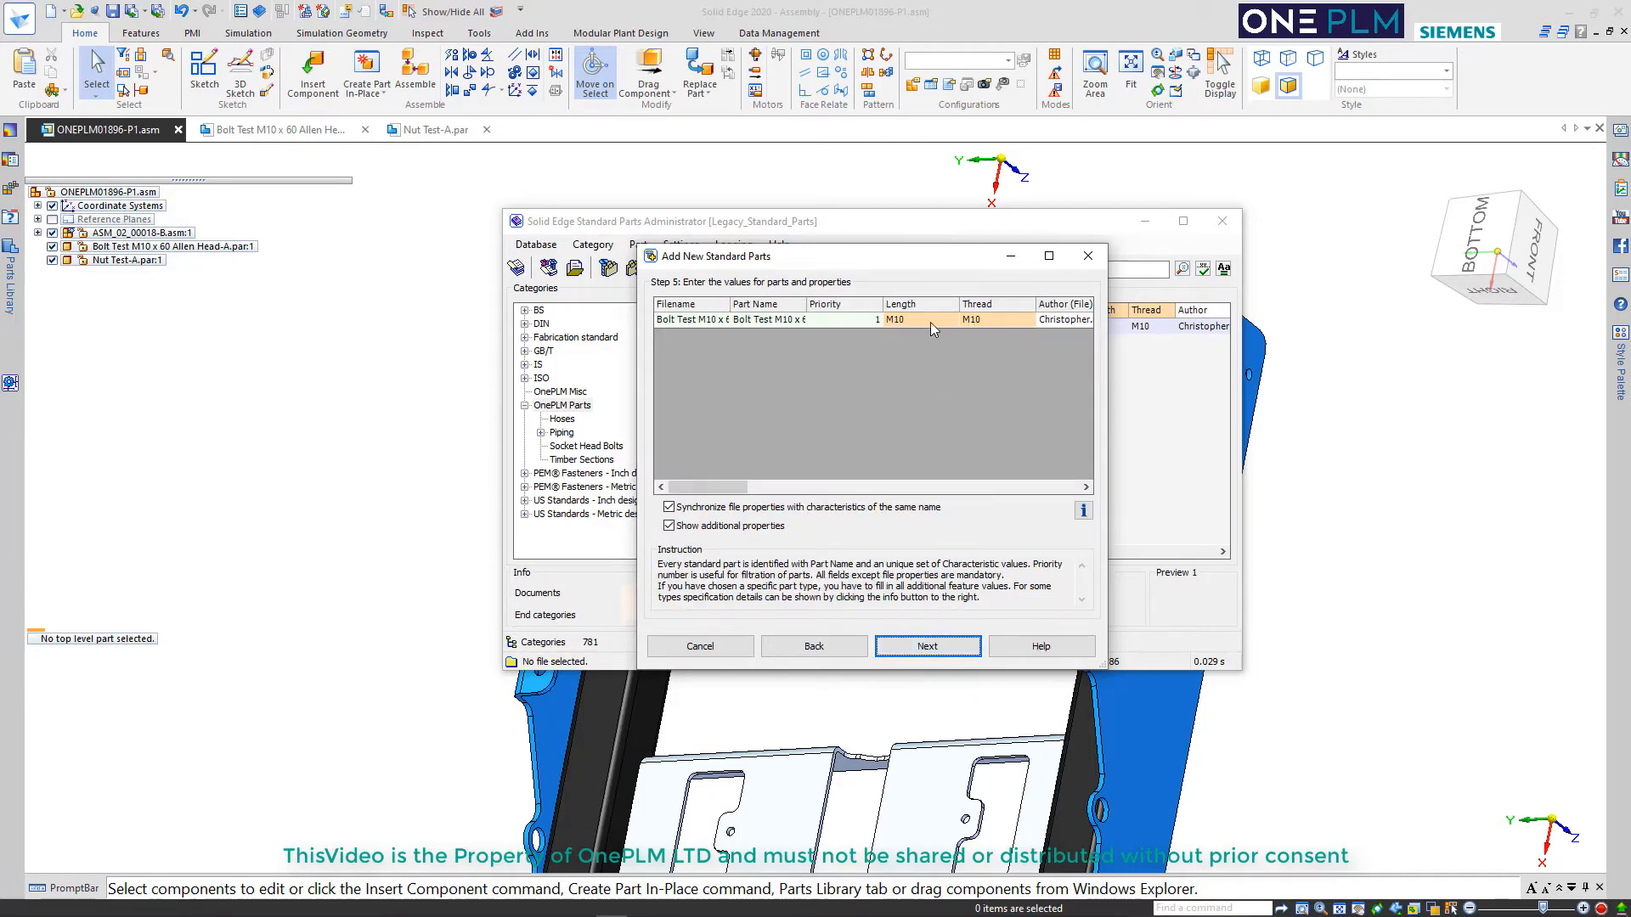
click(887, 321)
text(60)
Write the bolt's part information to the database, and show the existing bolt in the Socket Head Bolts category
click(926, 647)
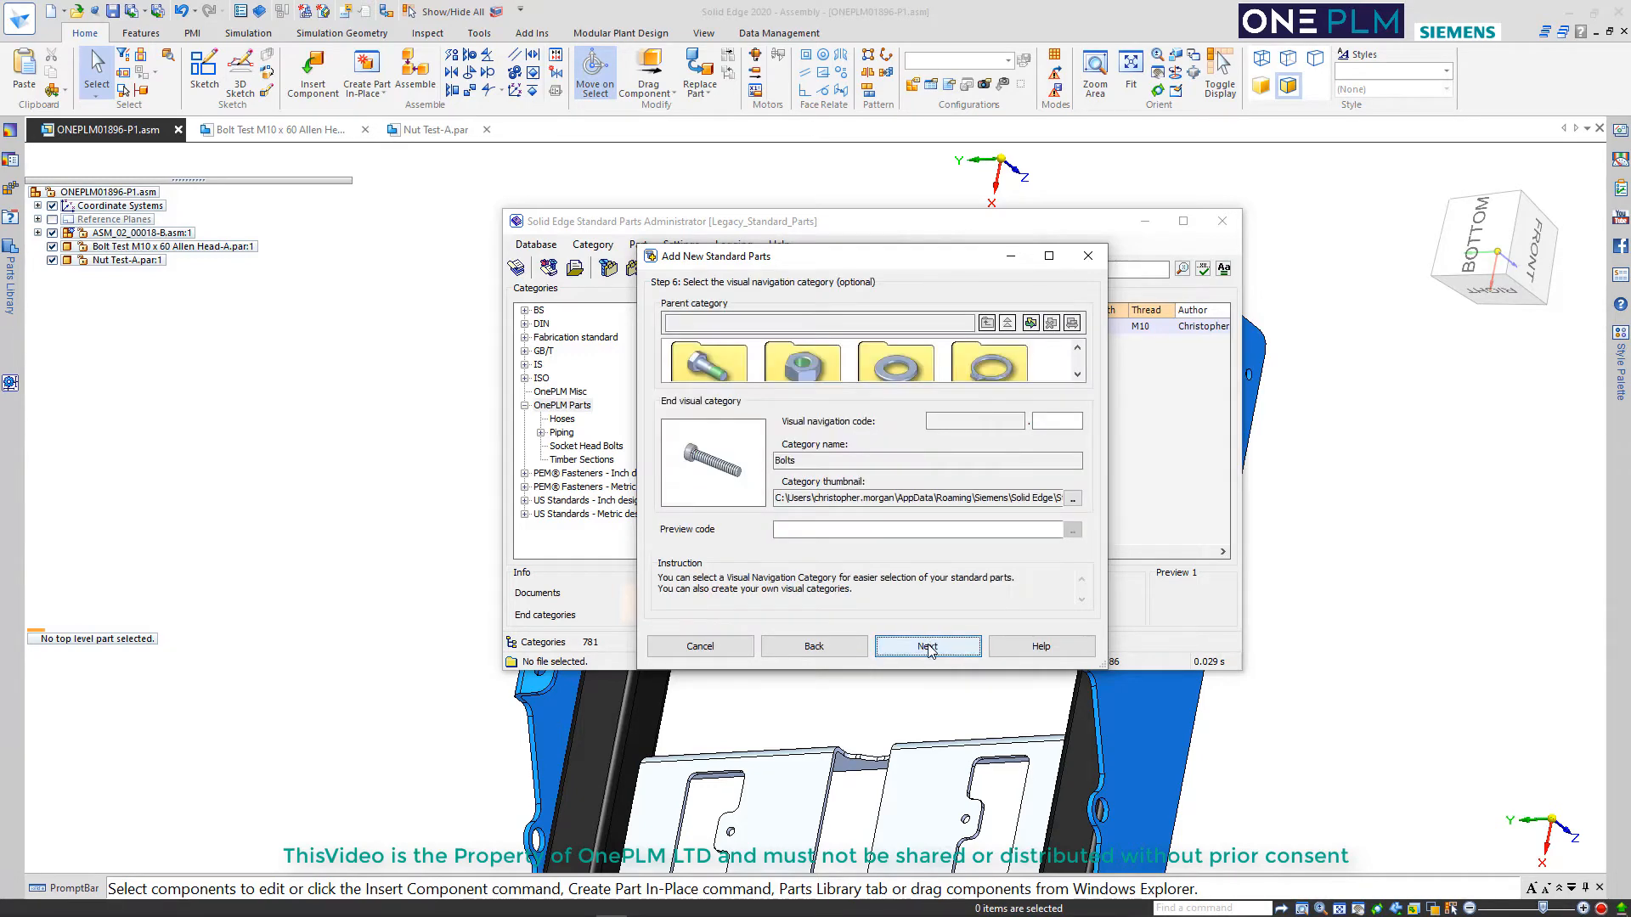
click(929, 649)
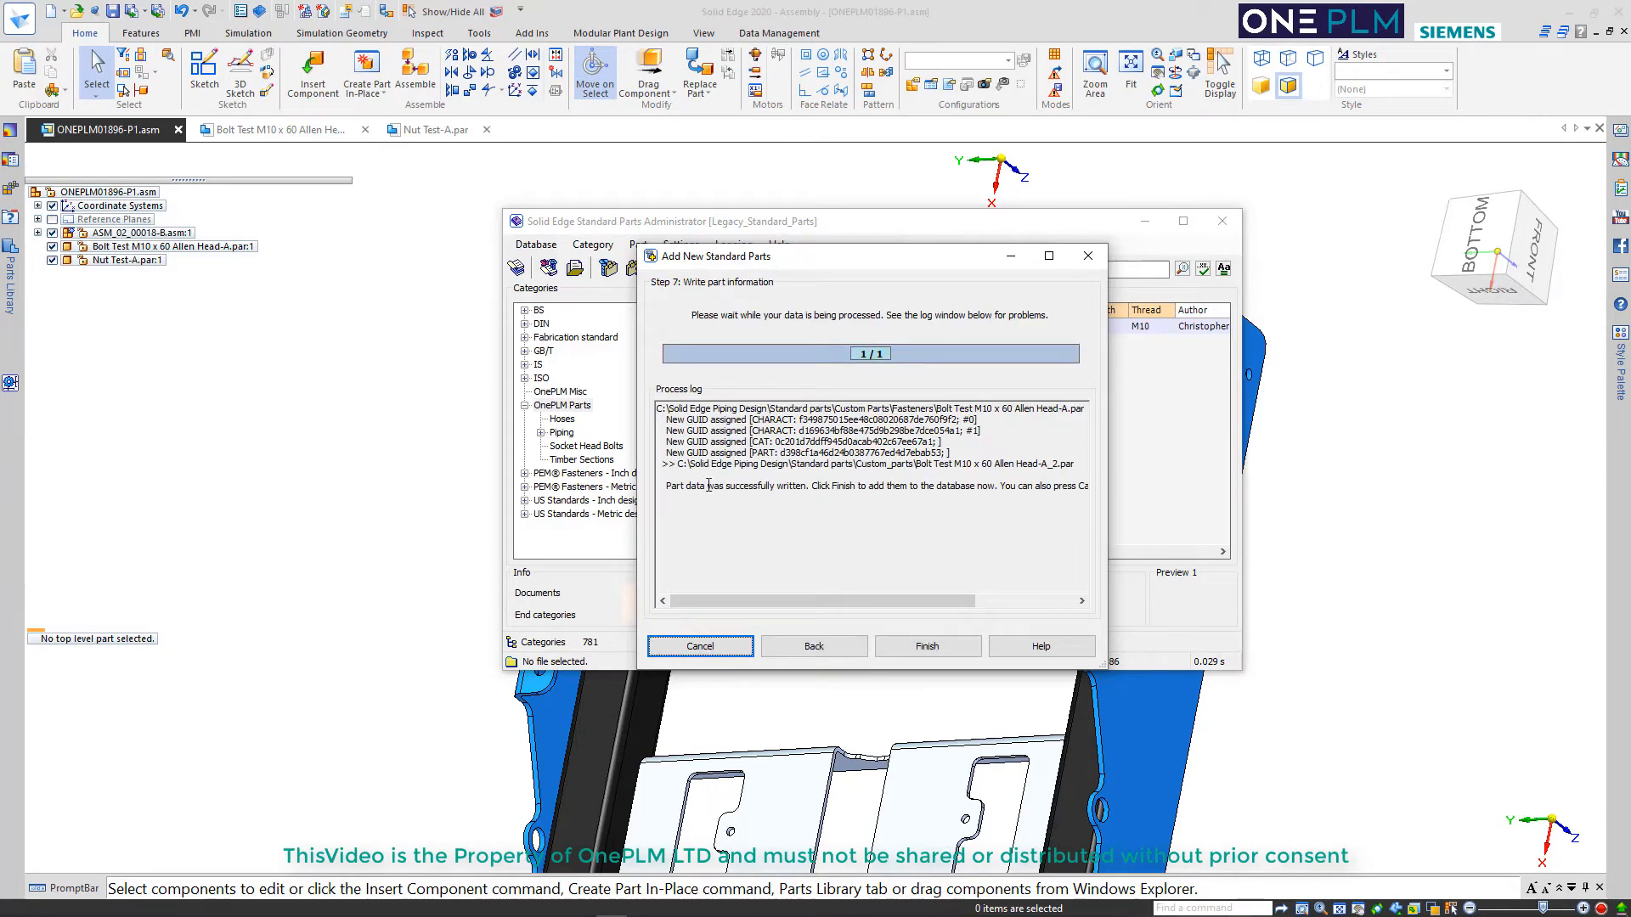
click(926, 647)
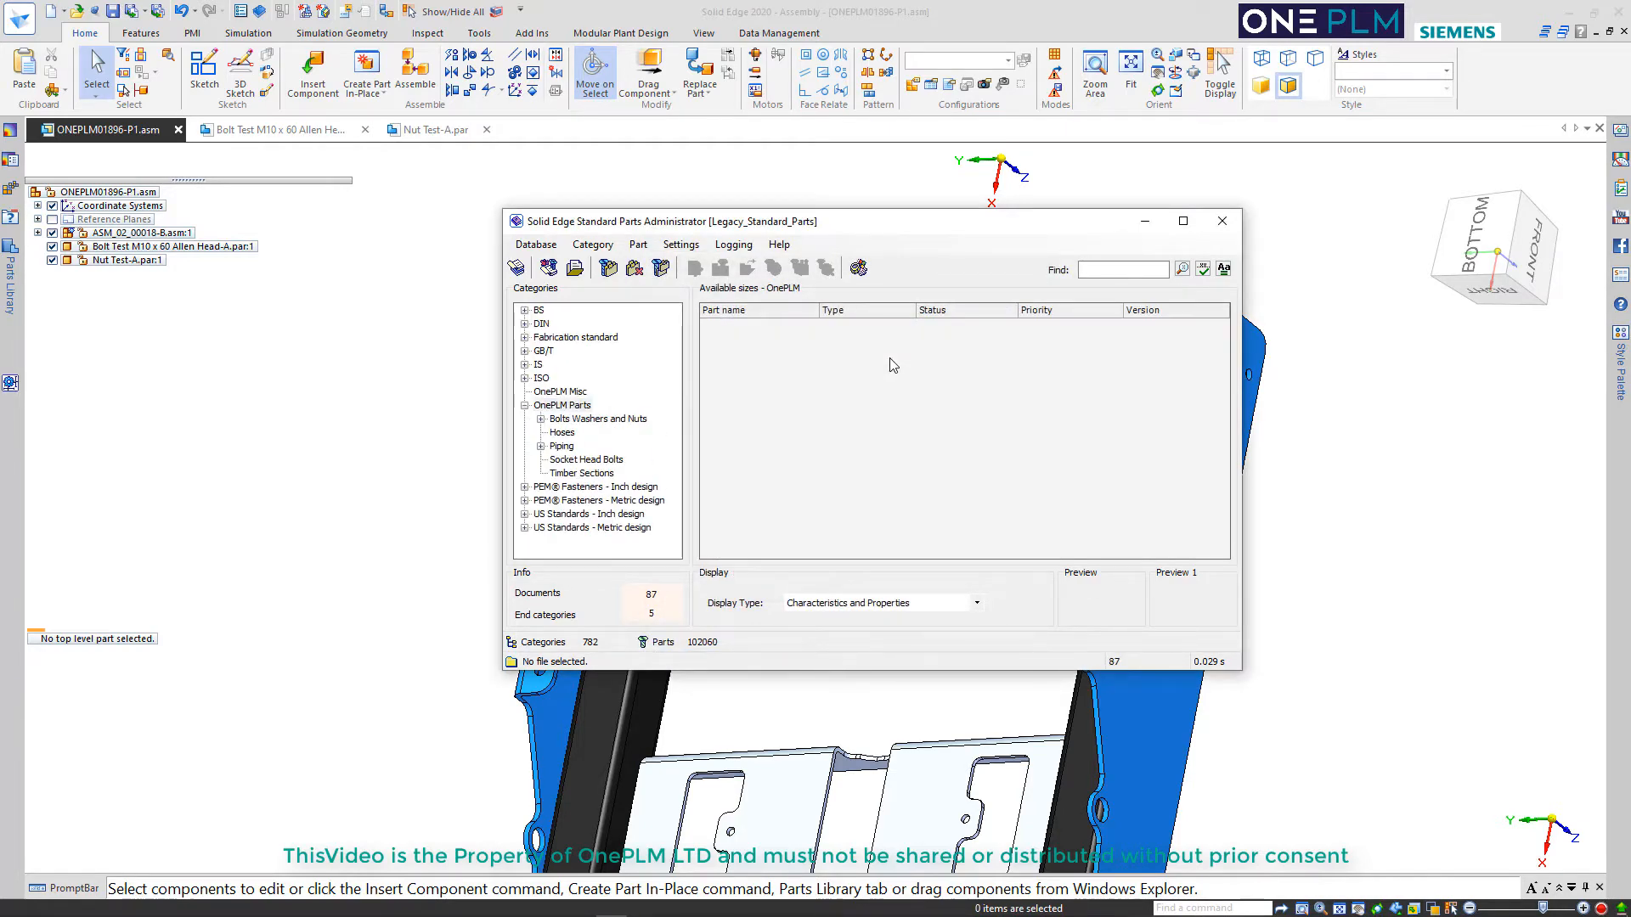
click(572, 463)
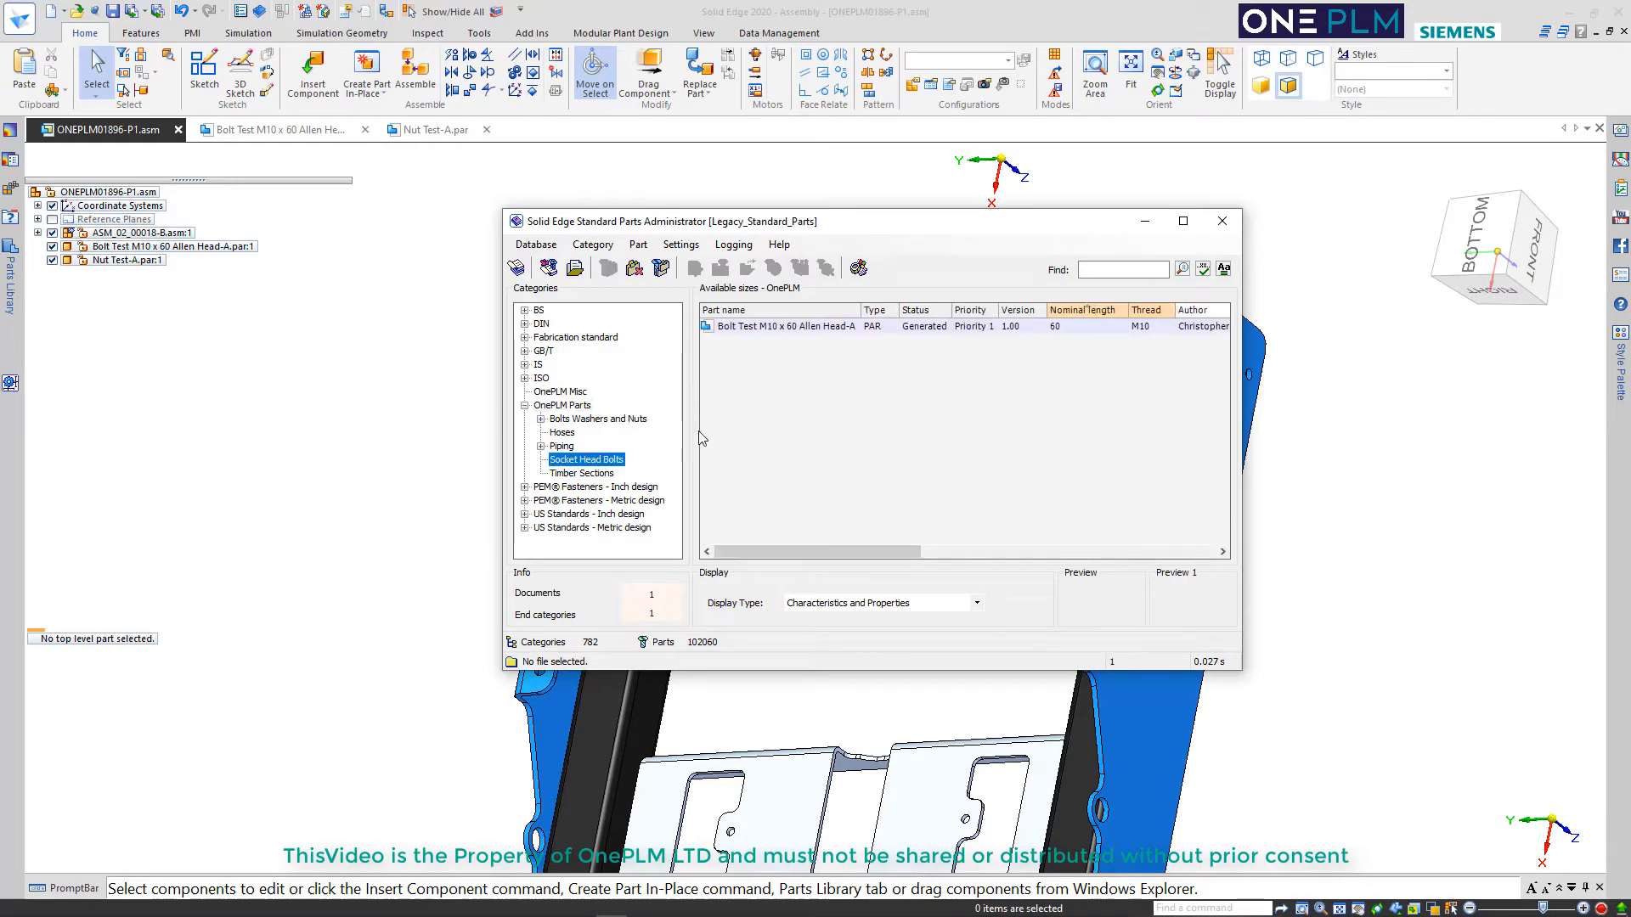
click(764, 331)
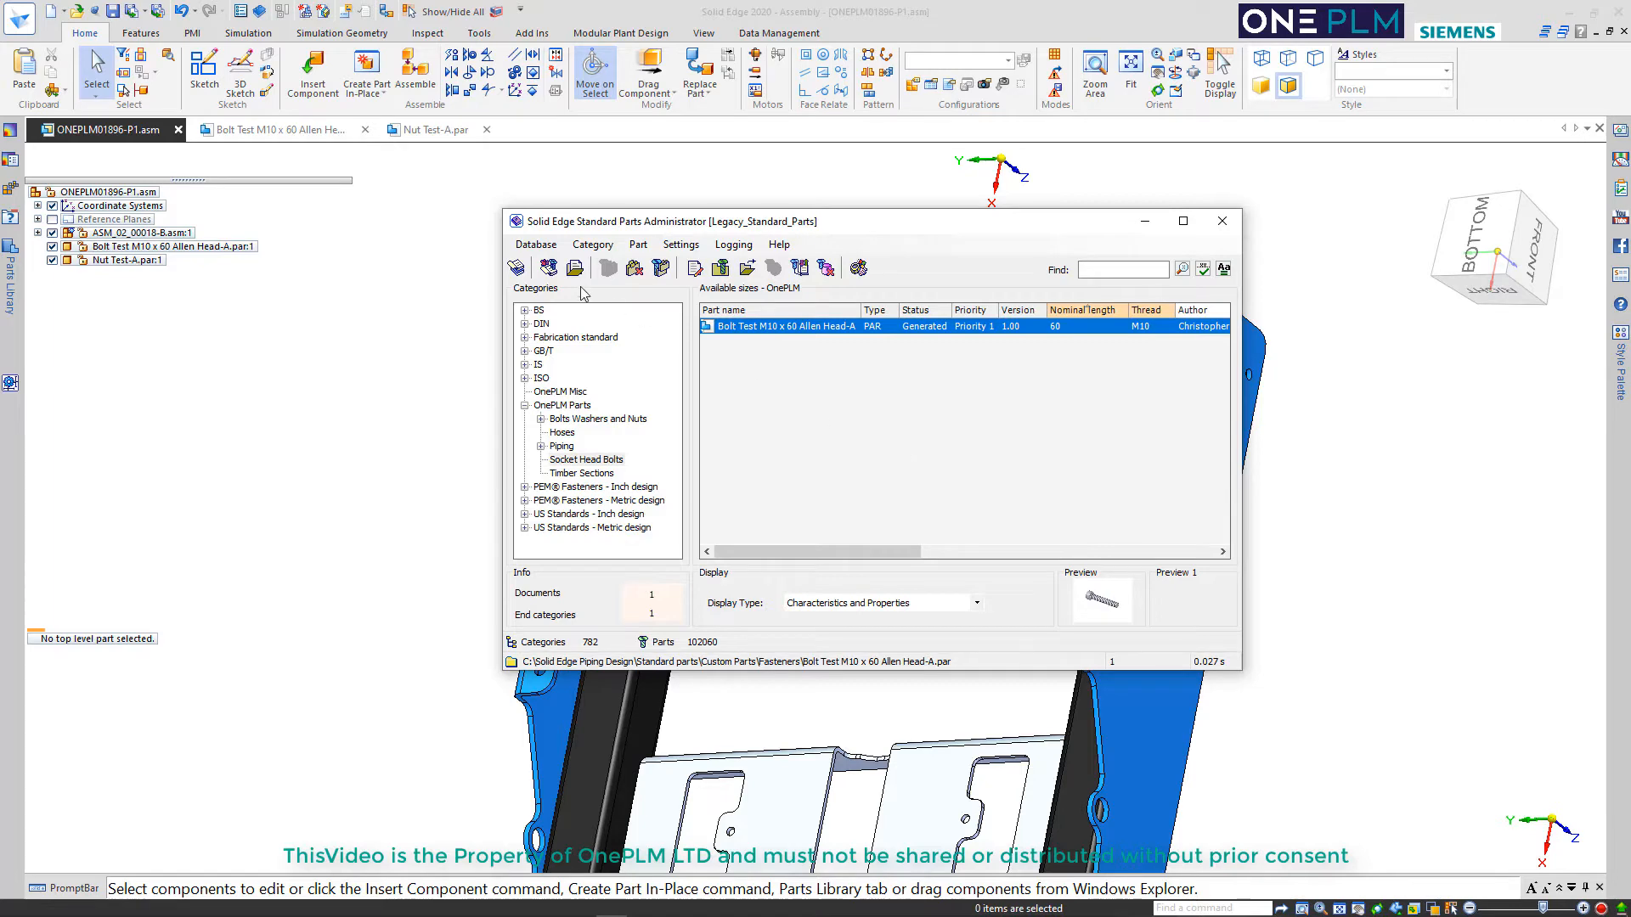
Start adding a new user part file to the standard parts through manual data entry
click(550, 270)
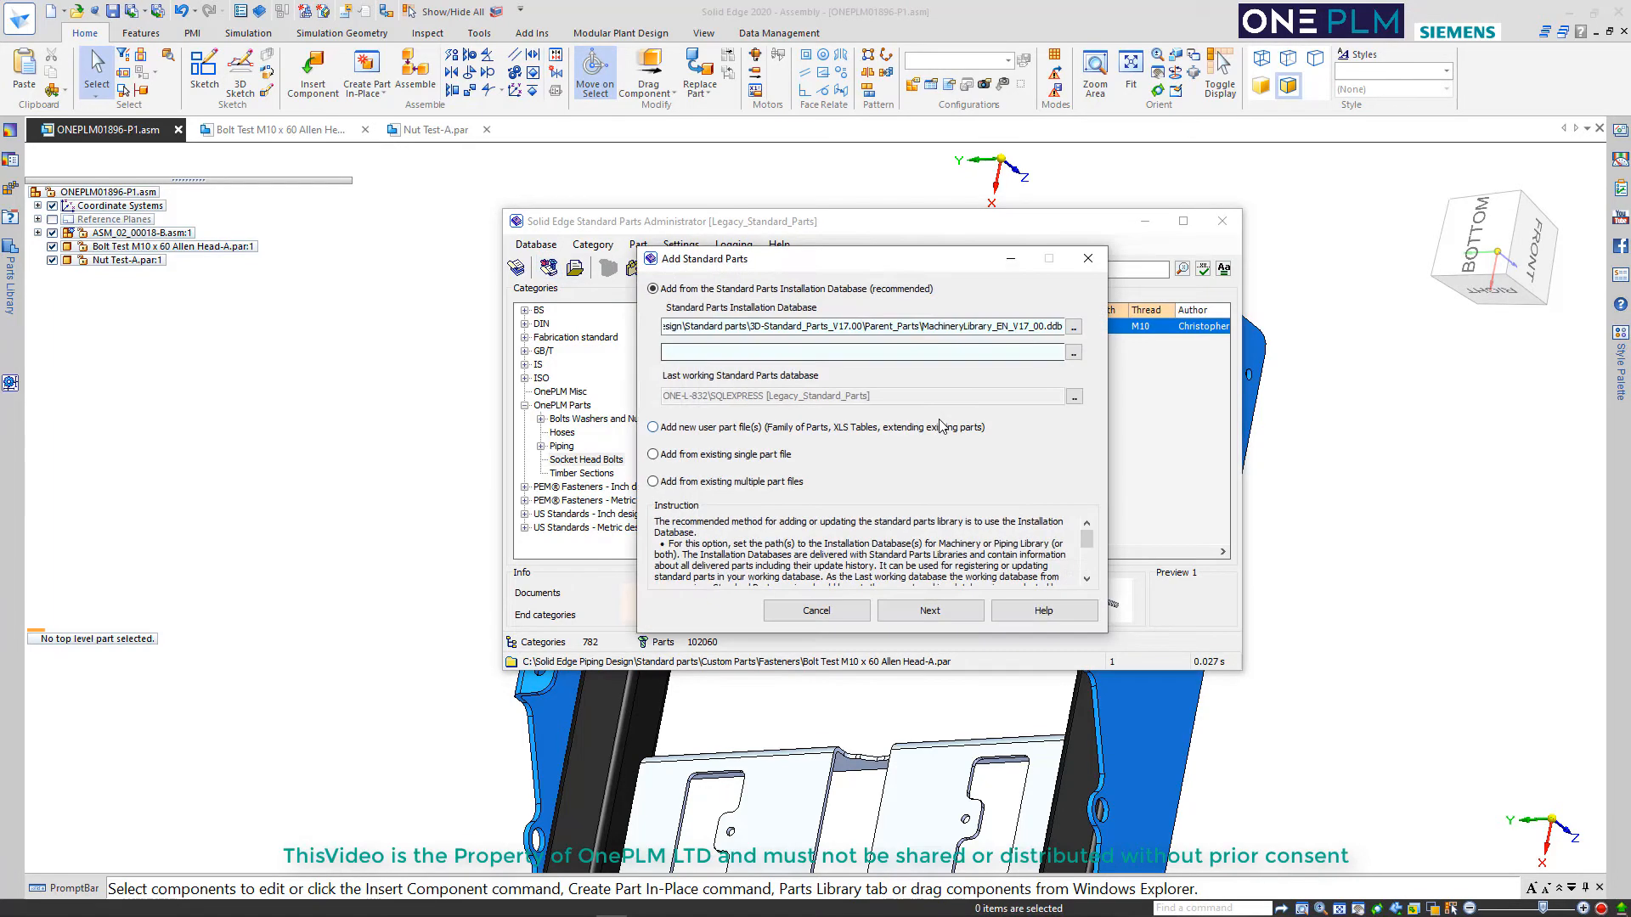
click(735, 429)
click(929, 610)
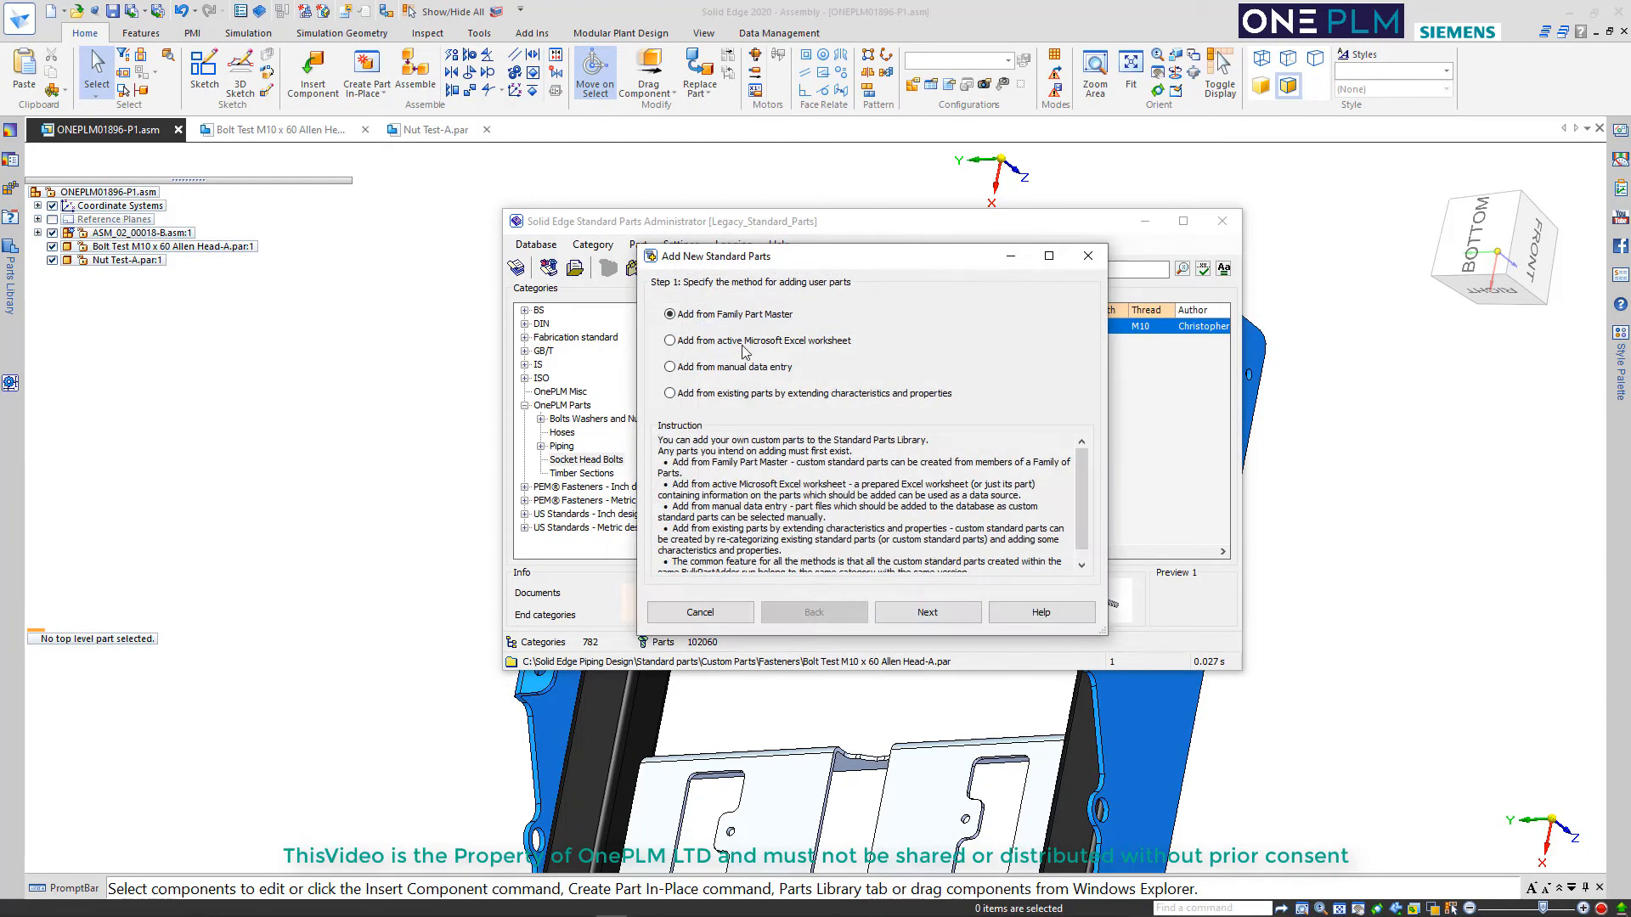
click(758, 371)
click(928, 612)
Choose Nut Test-A.par from the Fasteners folder as the file to add
click(1041, 482)
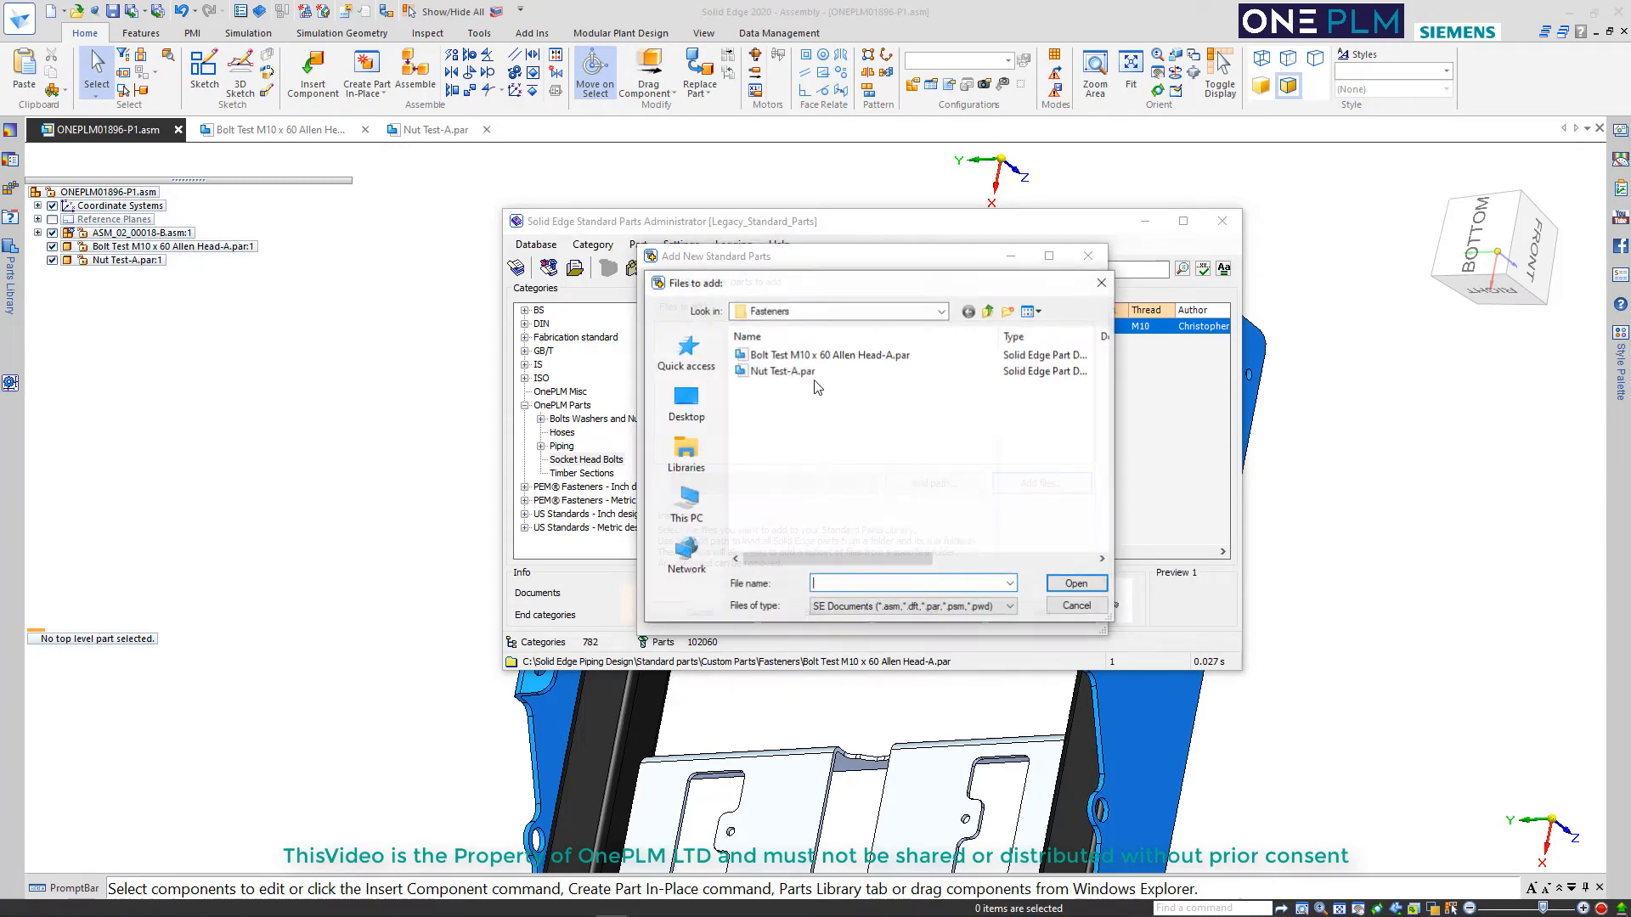
click(782, 371)
click(1072, 583)
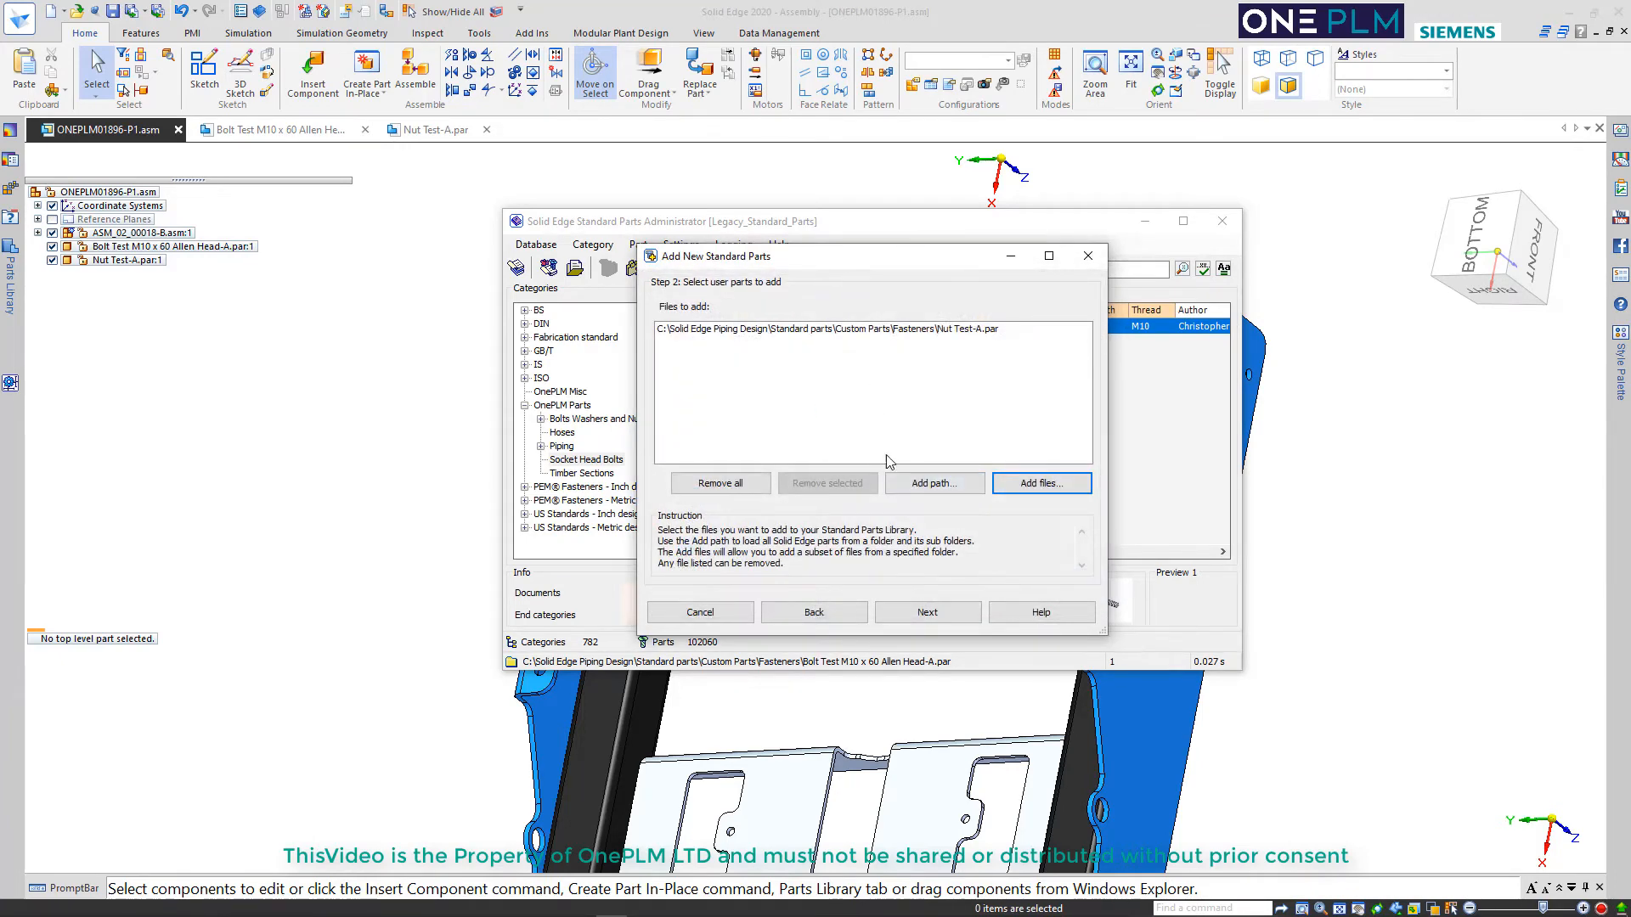
click(941, 611)
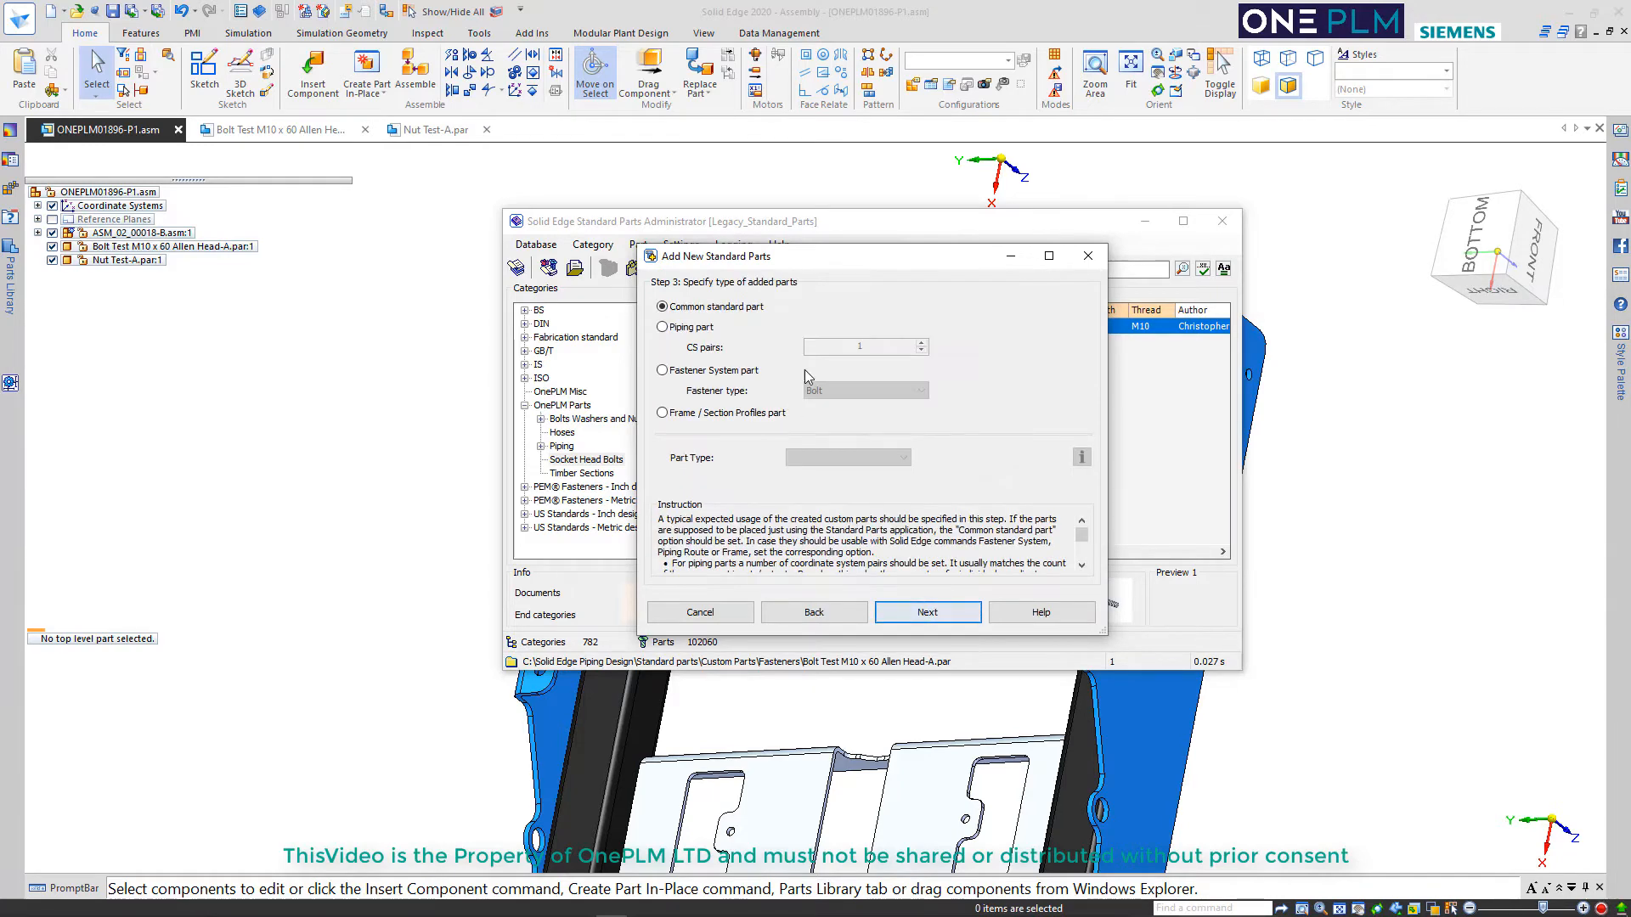
Define the part as a Fastener System part with fastener type Nut, and choose its nut part type
click(709, 376)
click(856, 392)
click(831, 440)
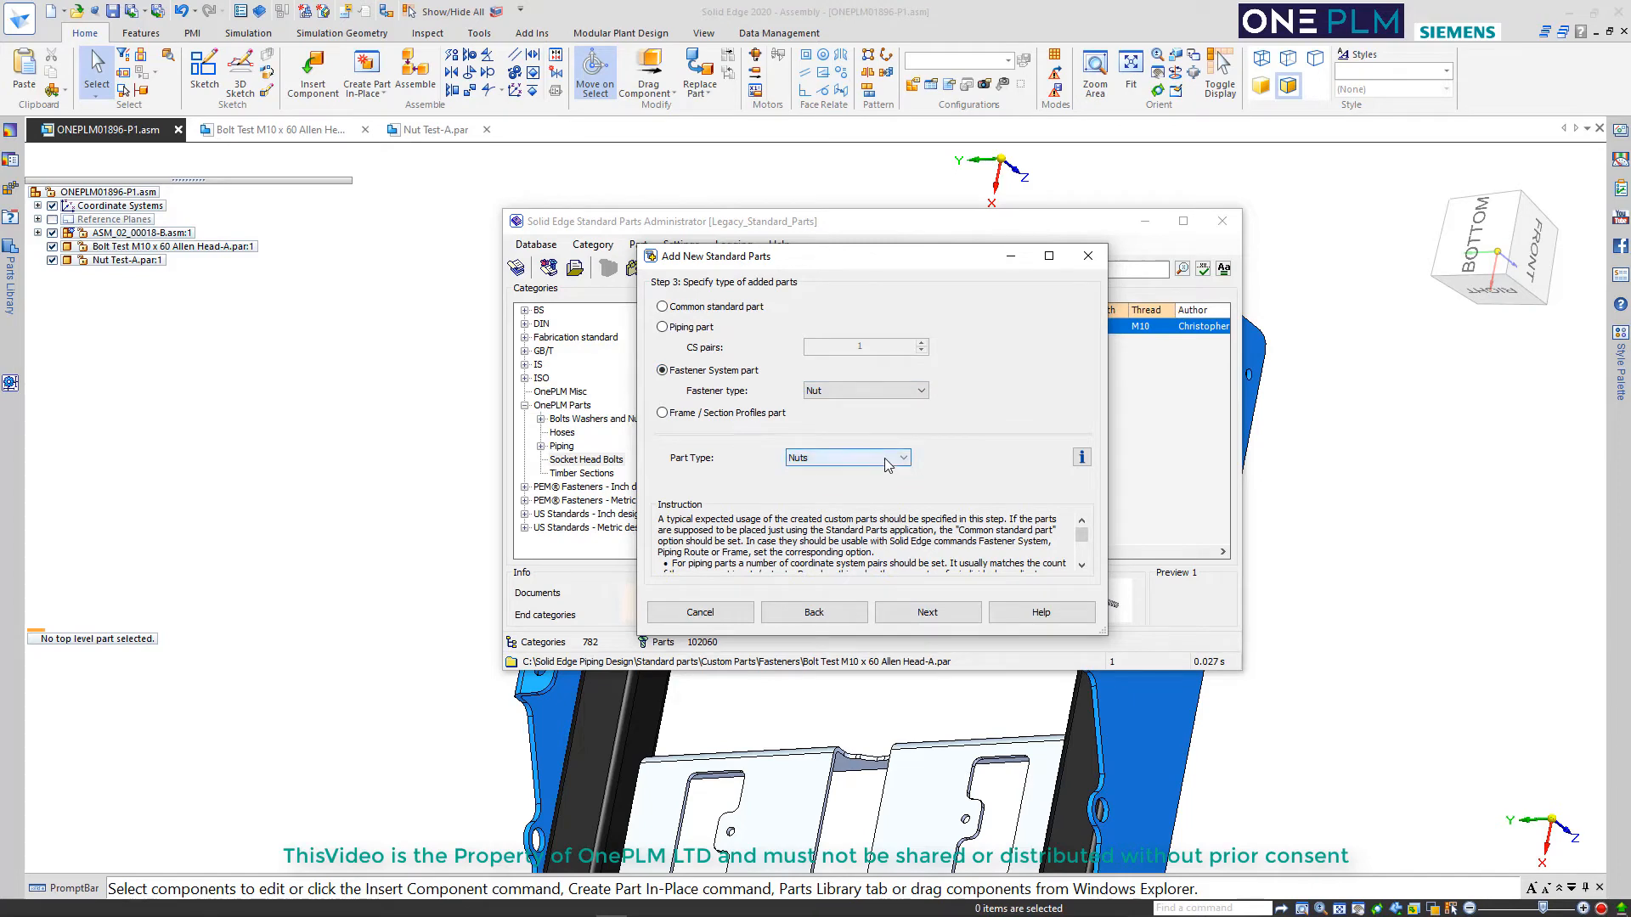
click(879, 459)
click(816, 511)
click(902, 612)
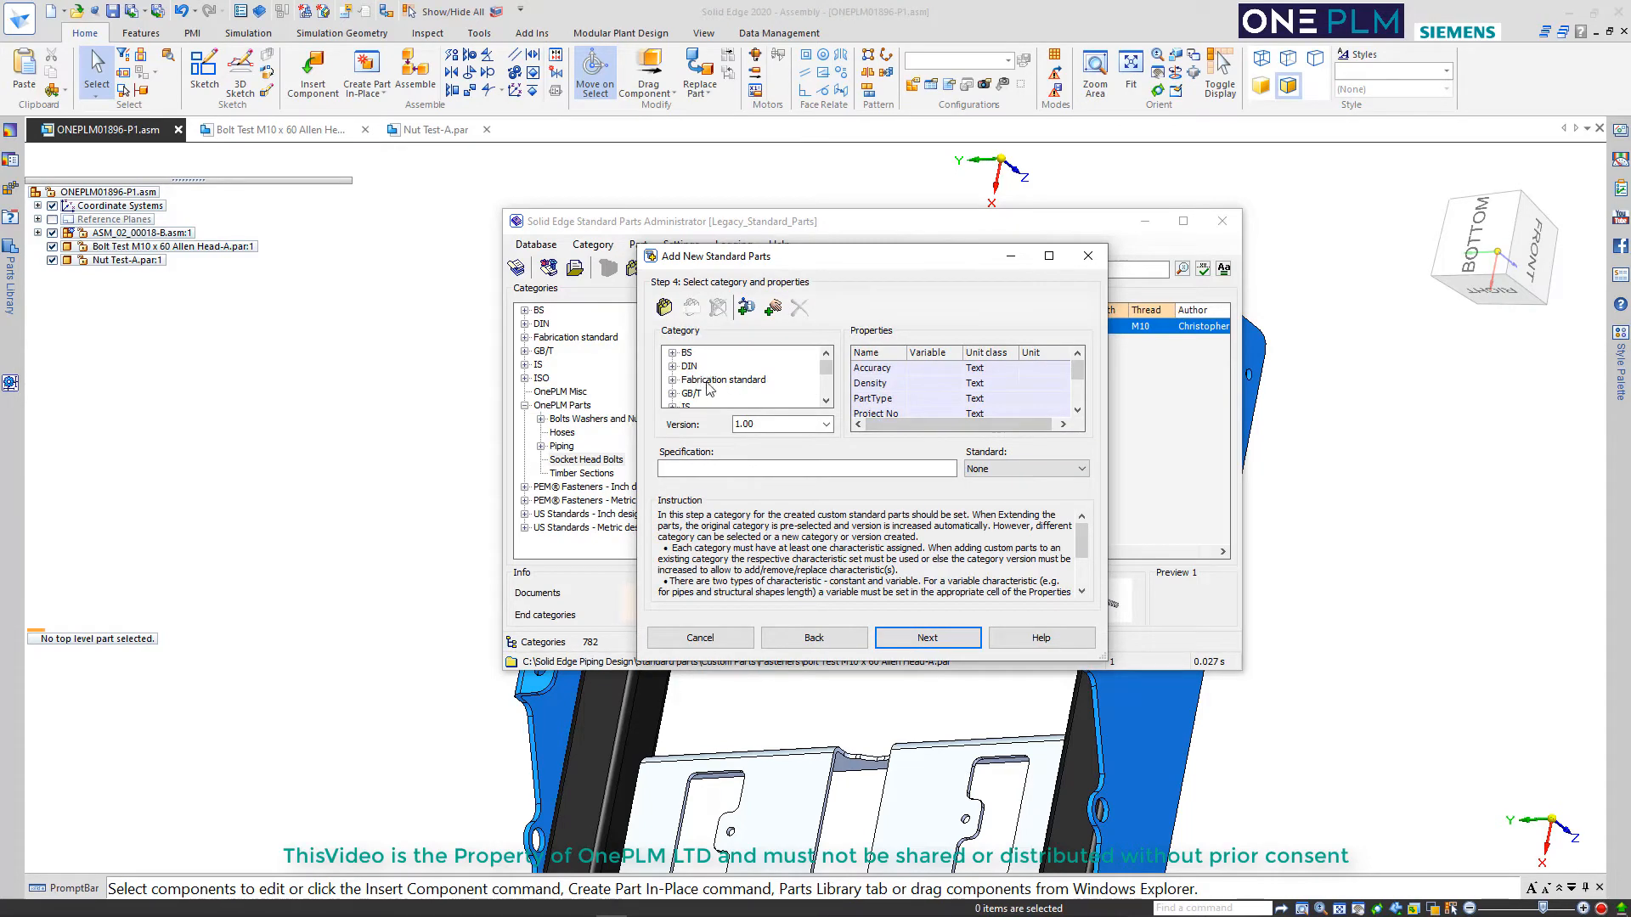
Create a category named Nuts under Bolts Washers and Nuts in OnePLM Parts
drag(826, 367, 828, 392)
scroll(730, 391, up, 1)
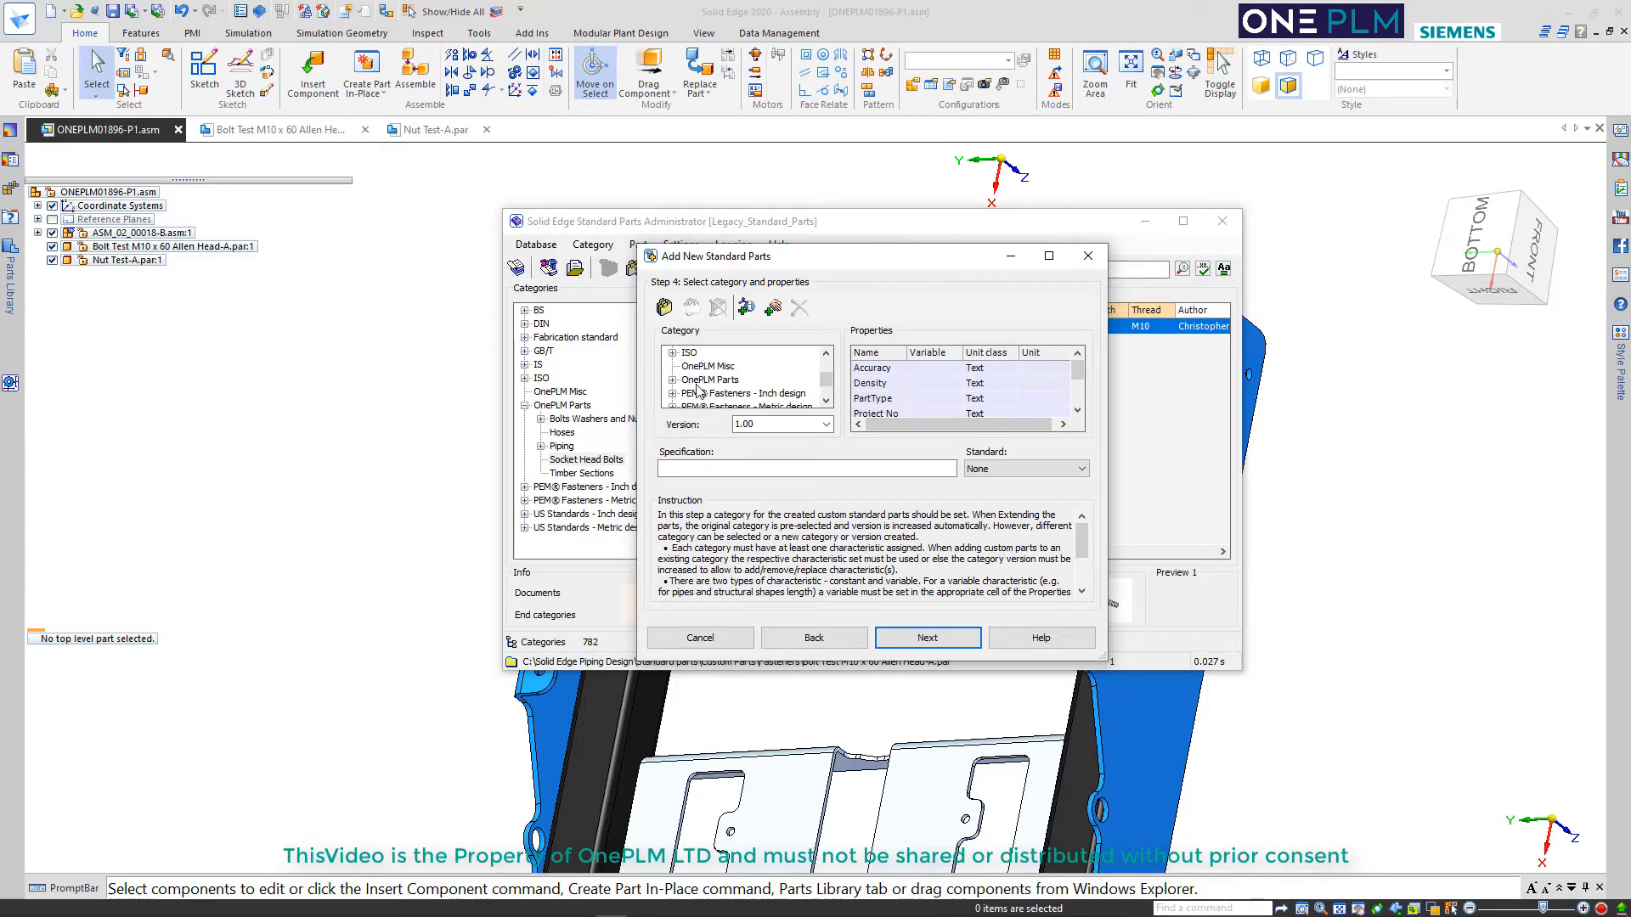
click(677, 382)
click(673, 379)
click(710, 380)
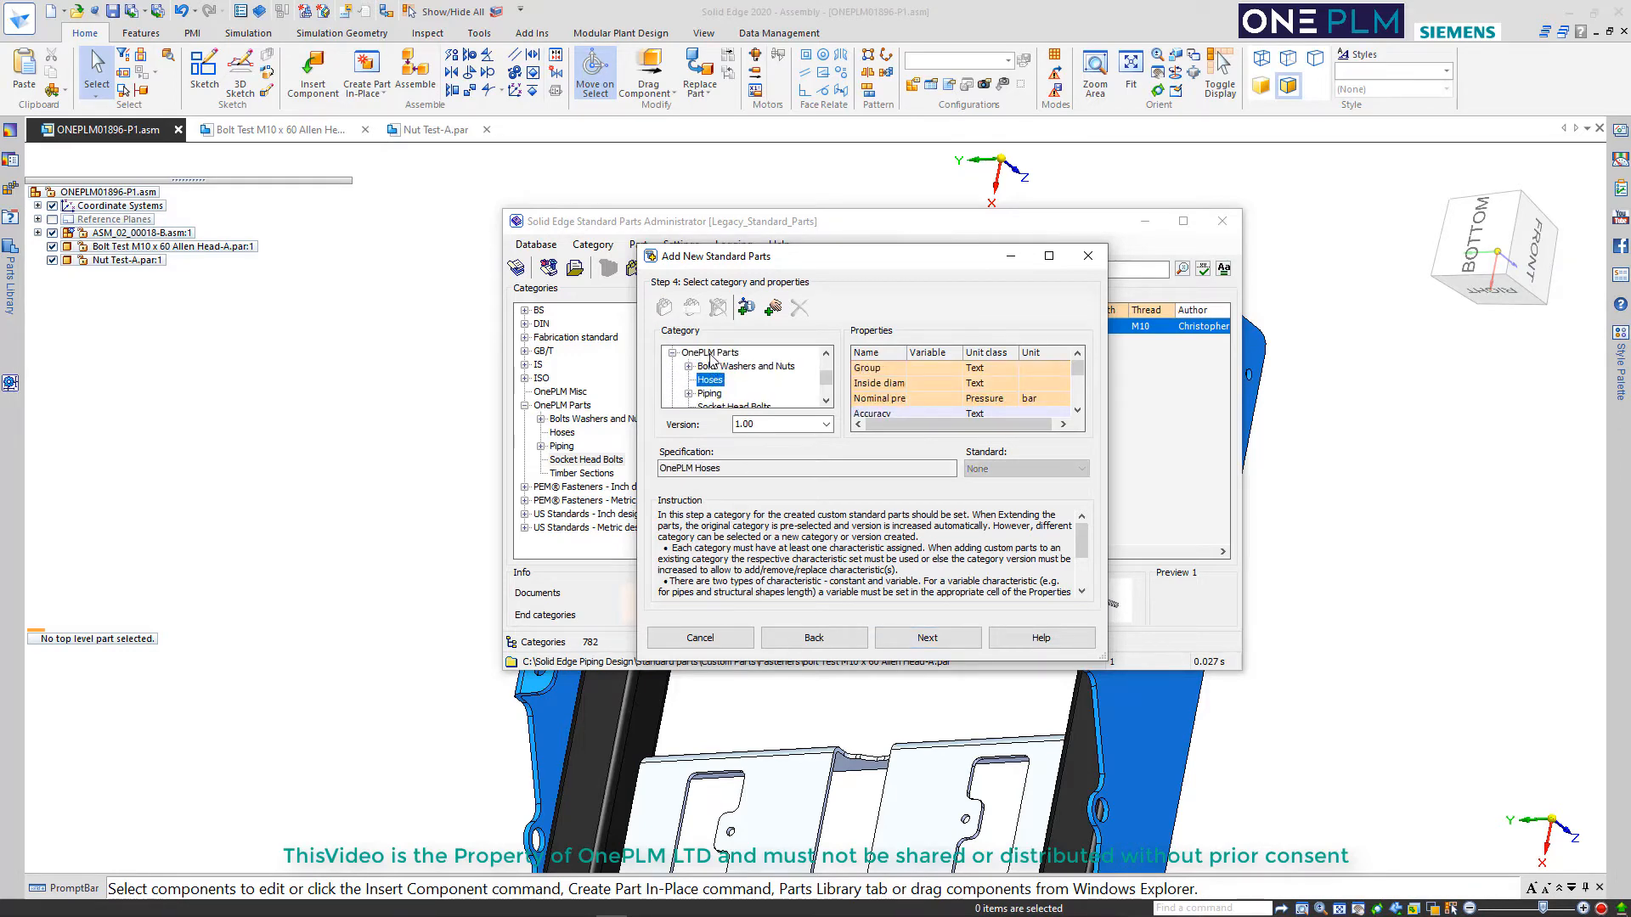
click(701, 366)
click(689, 366)
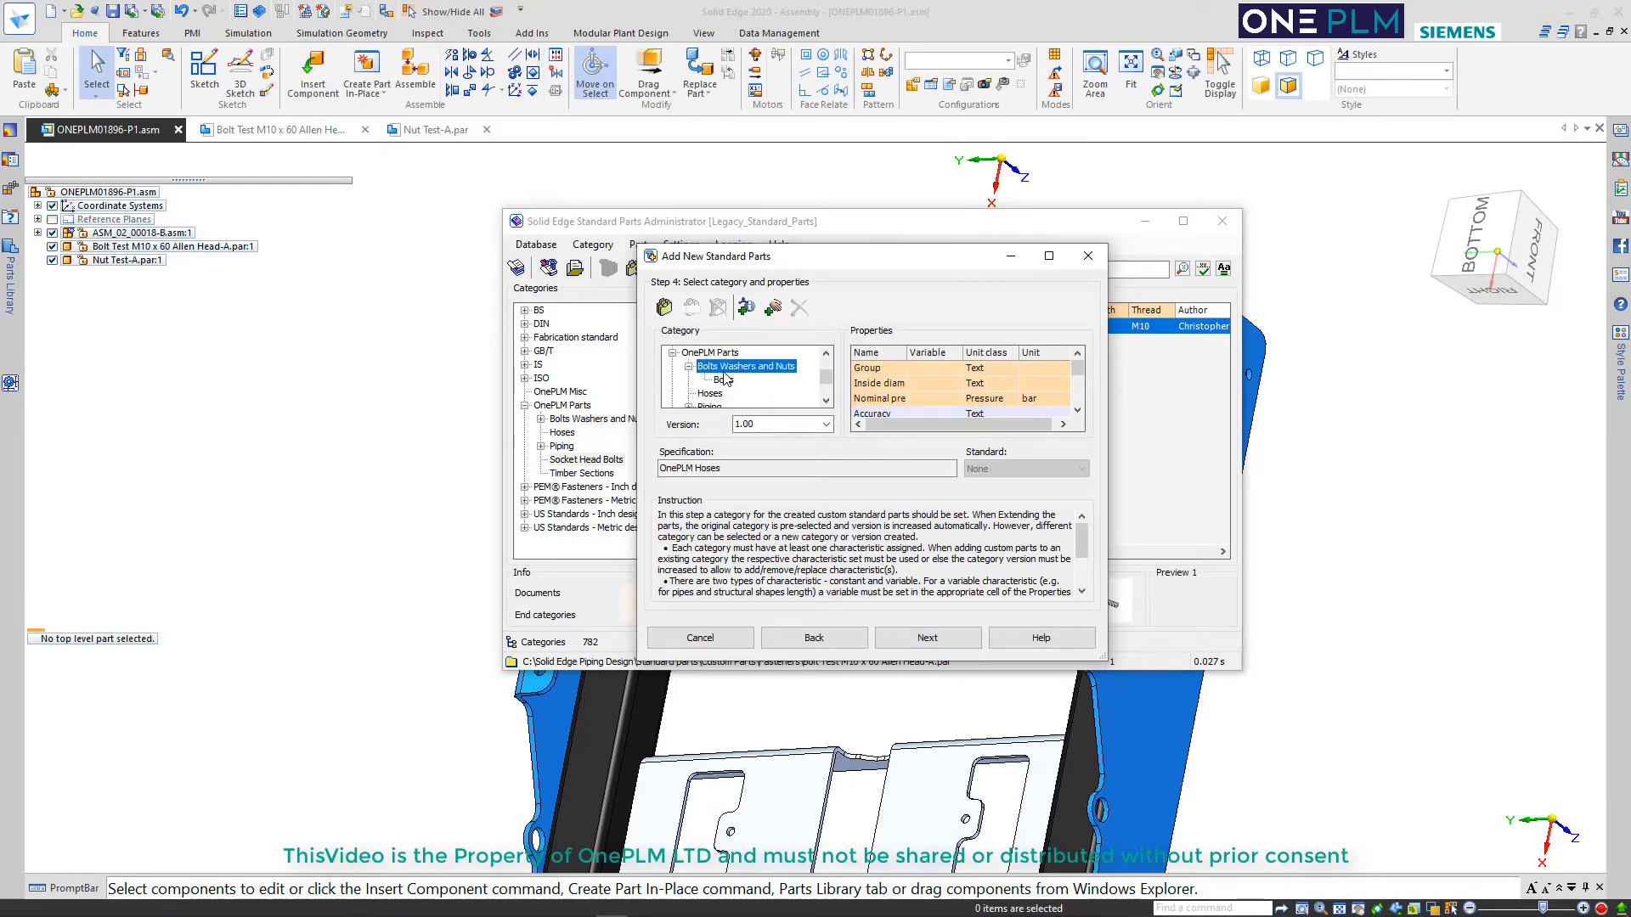
click(664, 306)
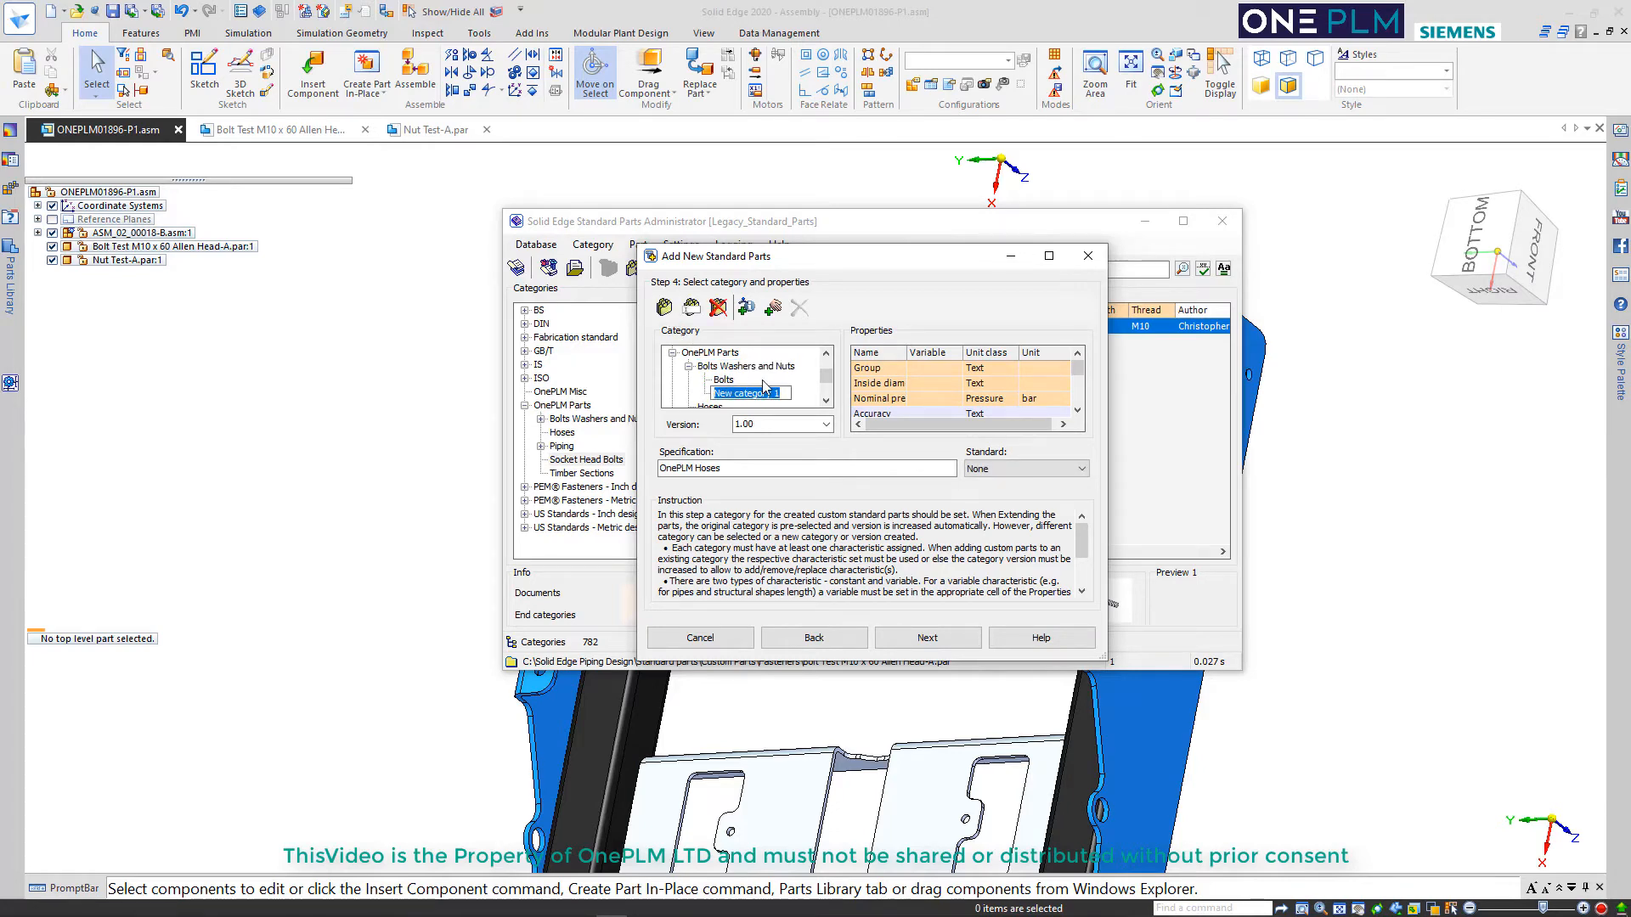
text(Nuts)
key(Return)
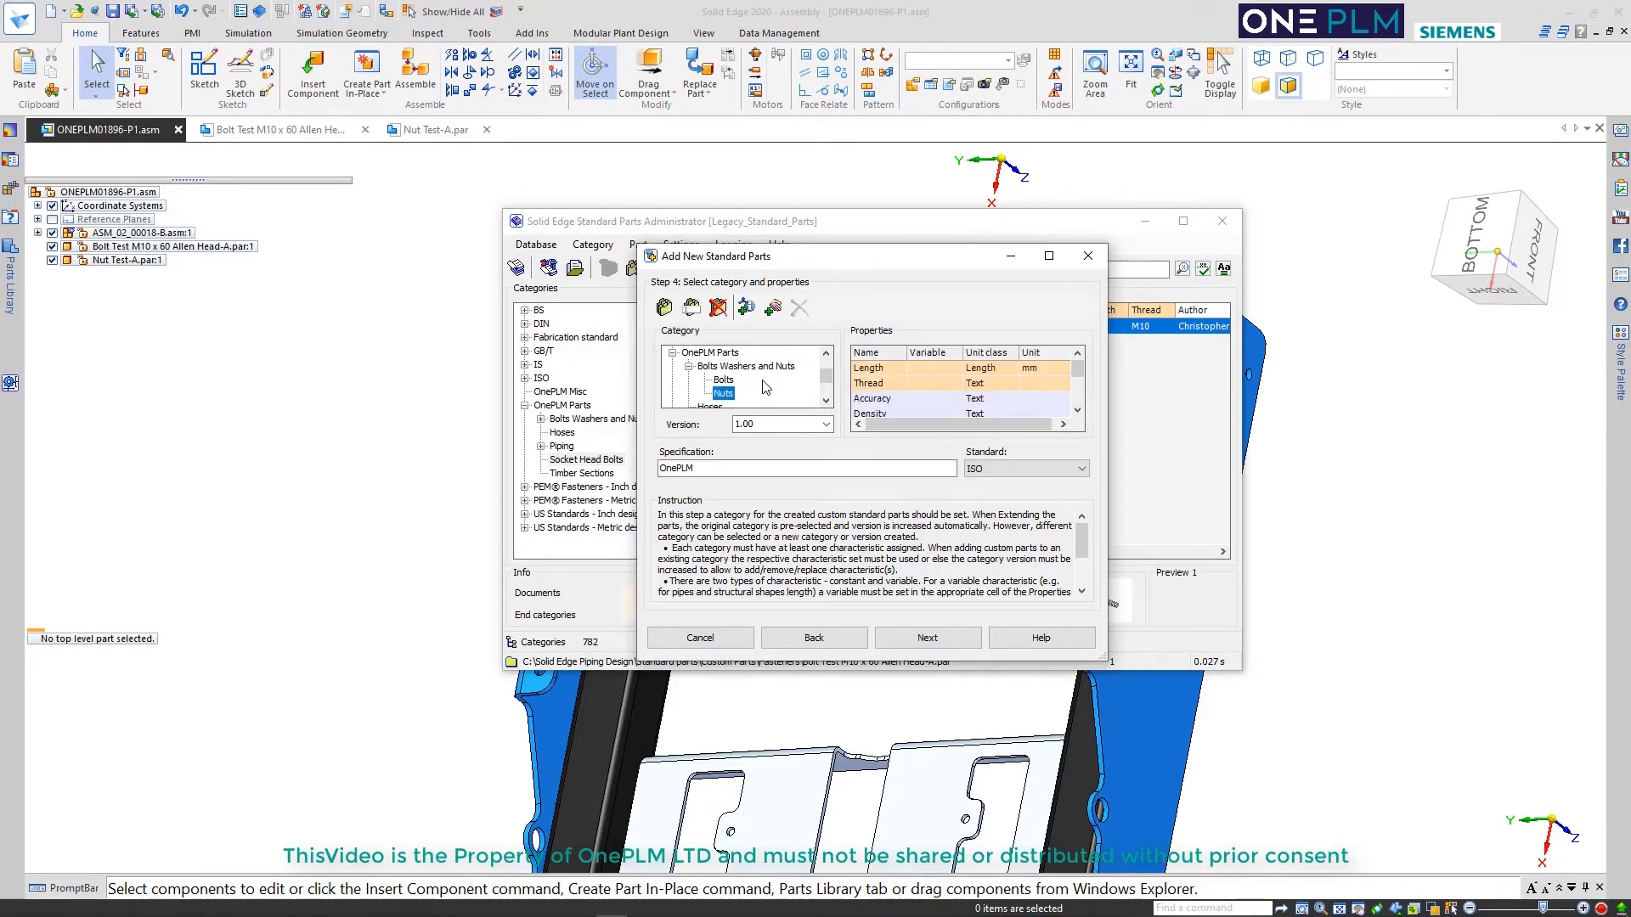
Remove the Length characteristic from the Nuts category's properties, keeping the Thread characteristic
click(880, 371)
click(800, 309)
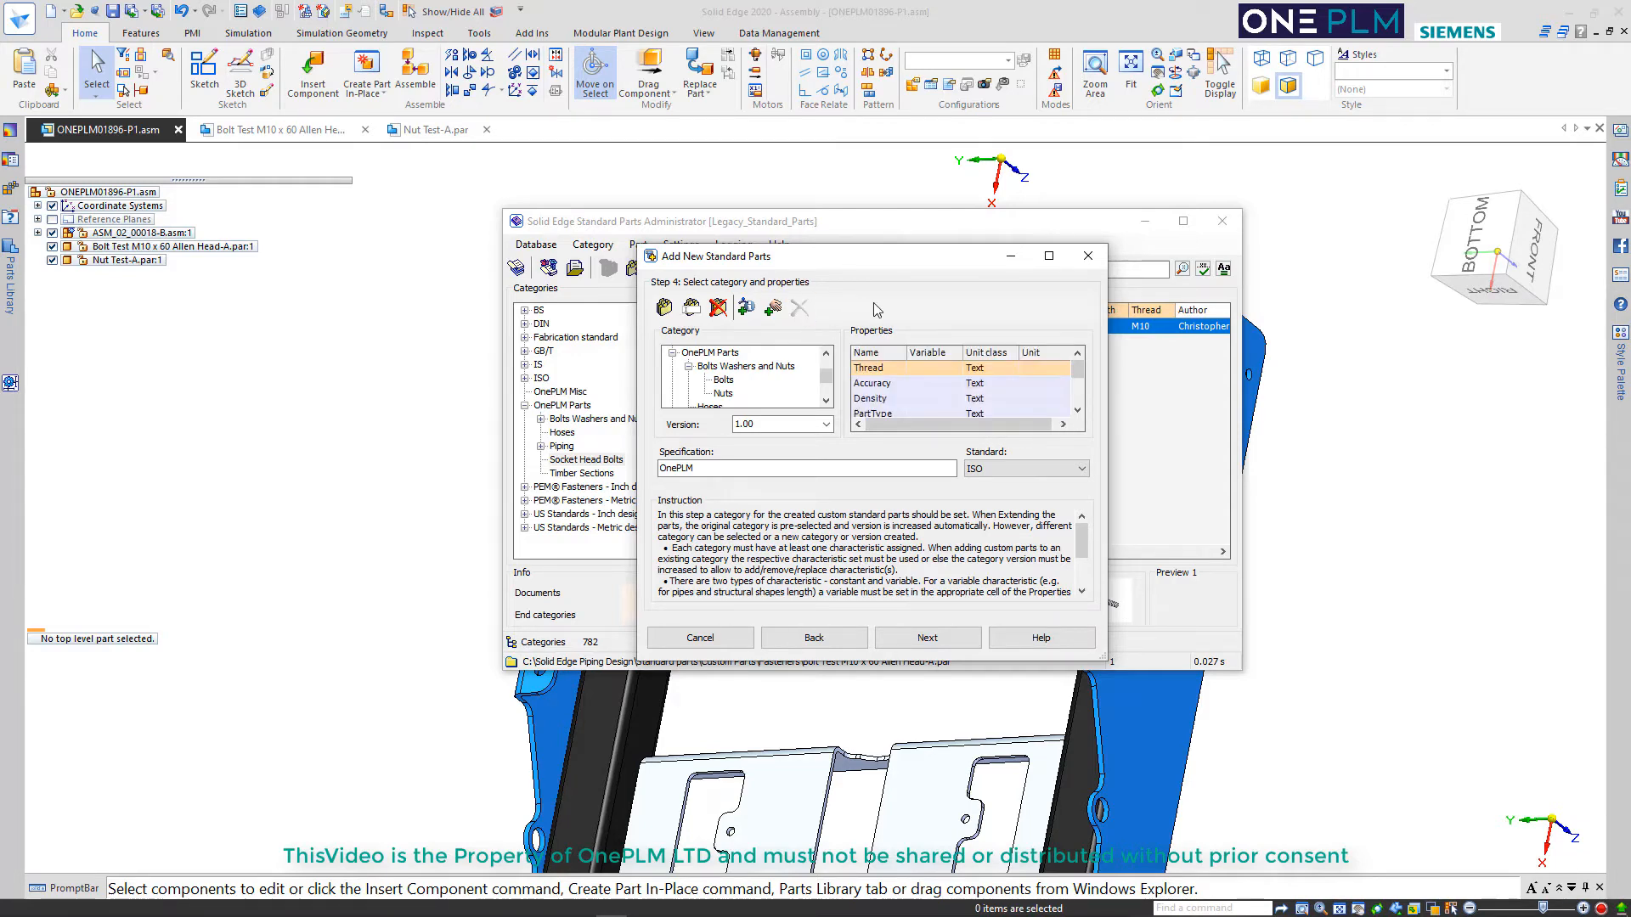
click(875, 371)
Add a new characteristic to the Nuts category, name it Width across flats, and continue to the part values
click(746, 307)
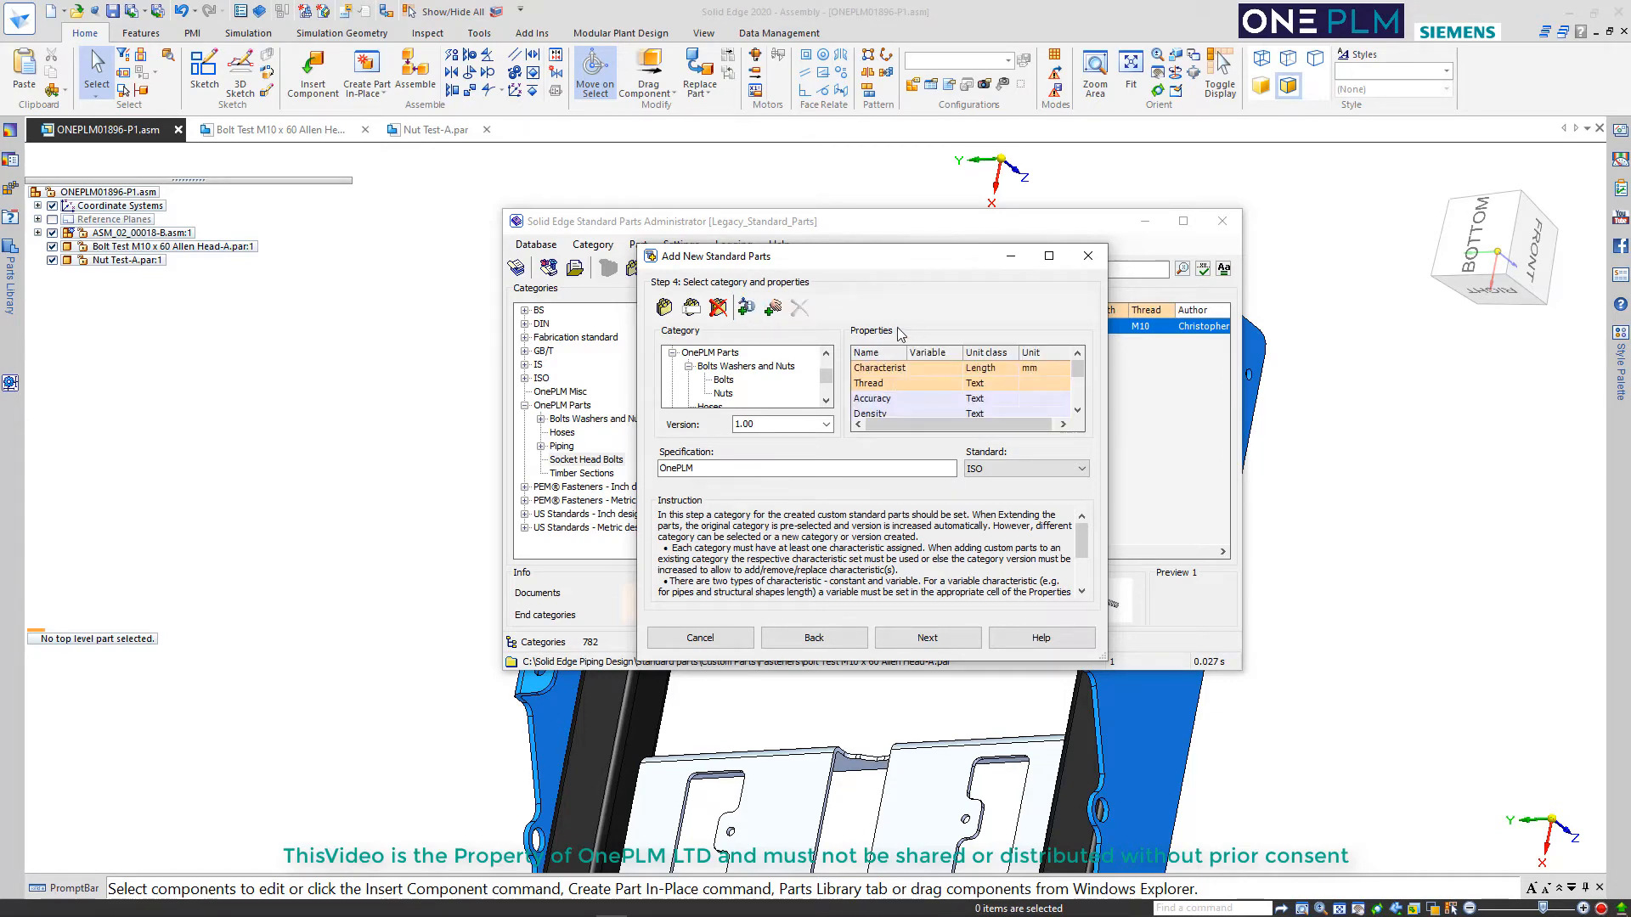
click(892, 372)
double_click(876, 368)
click(899, 367)
drag(1051, 402, 1051, 436)
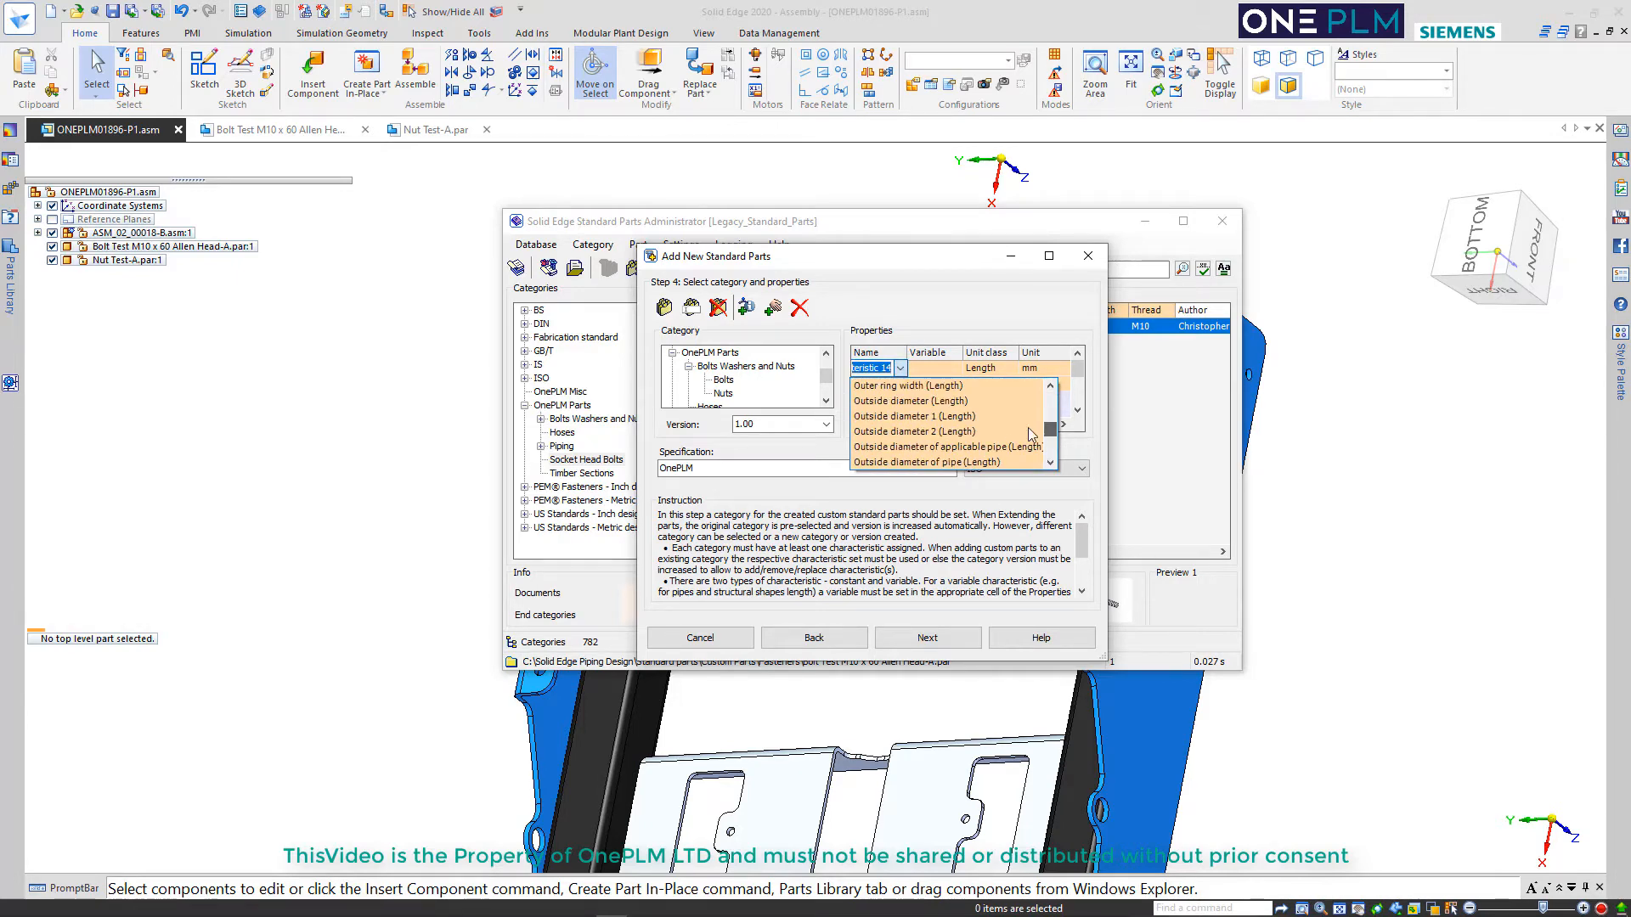
scroll(1011, 434, down, 5)
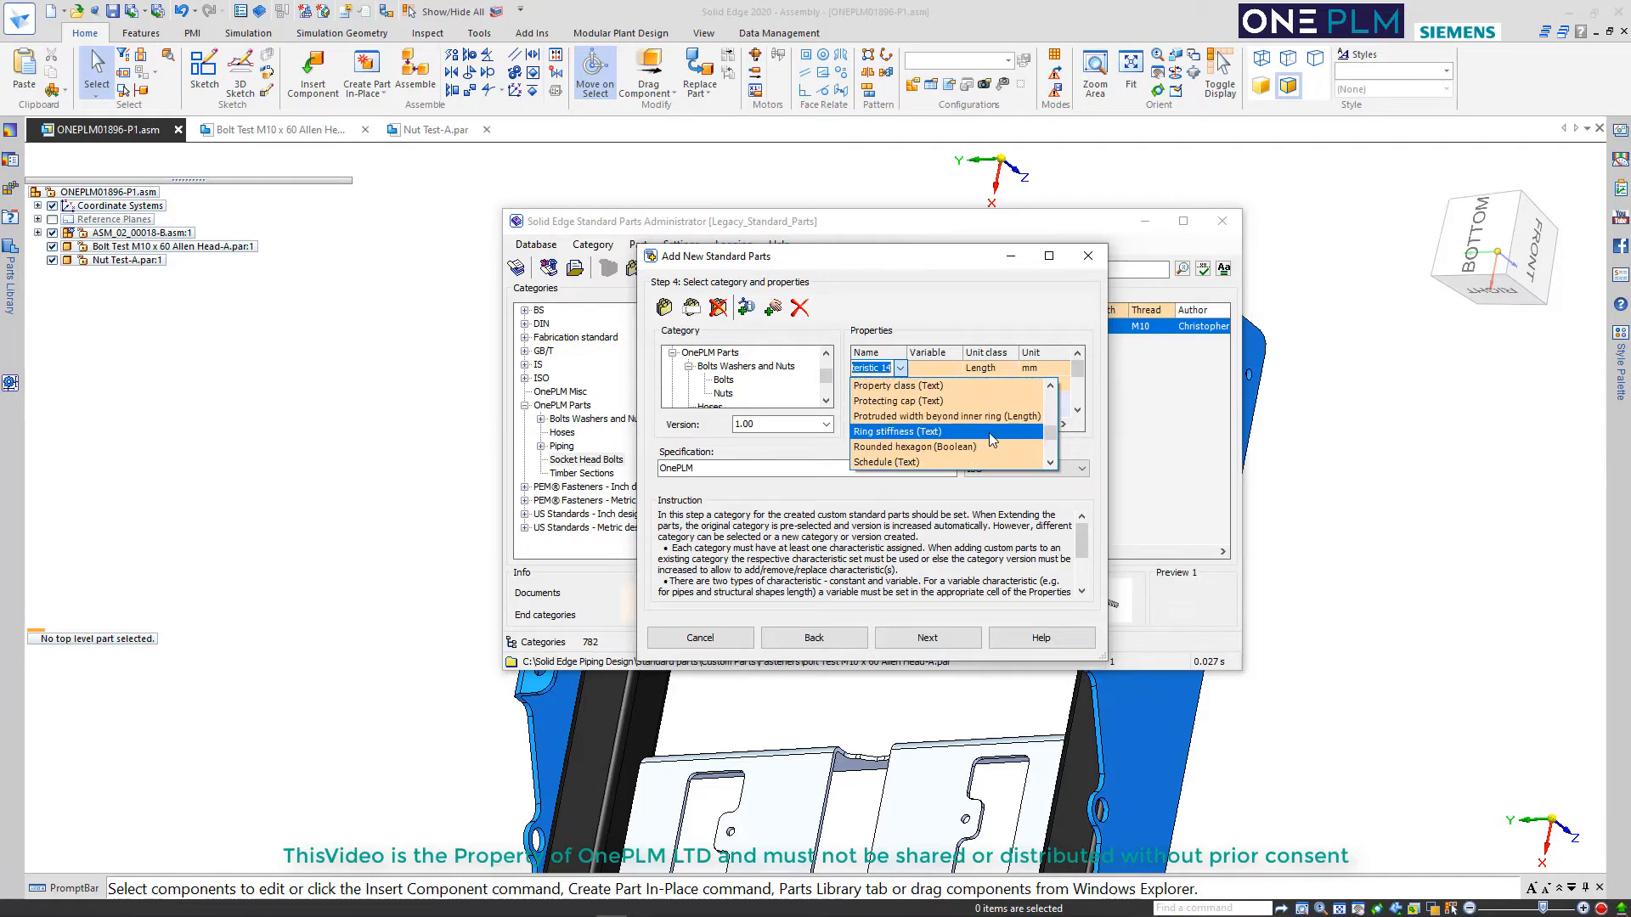
scroll(988, 431, down, 4)
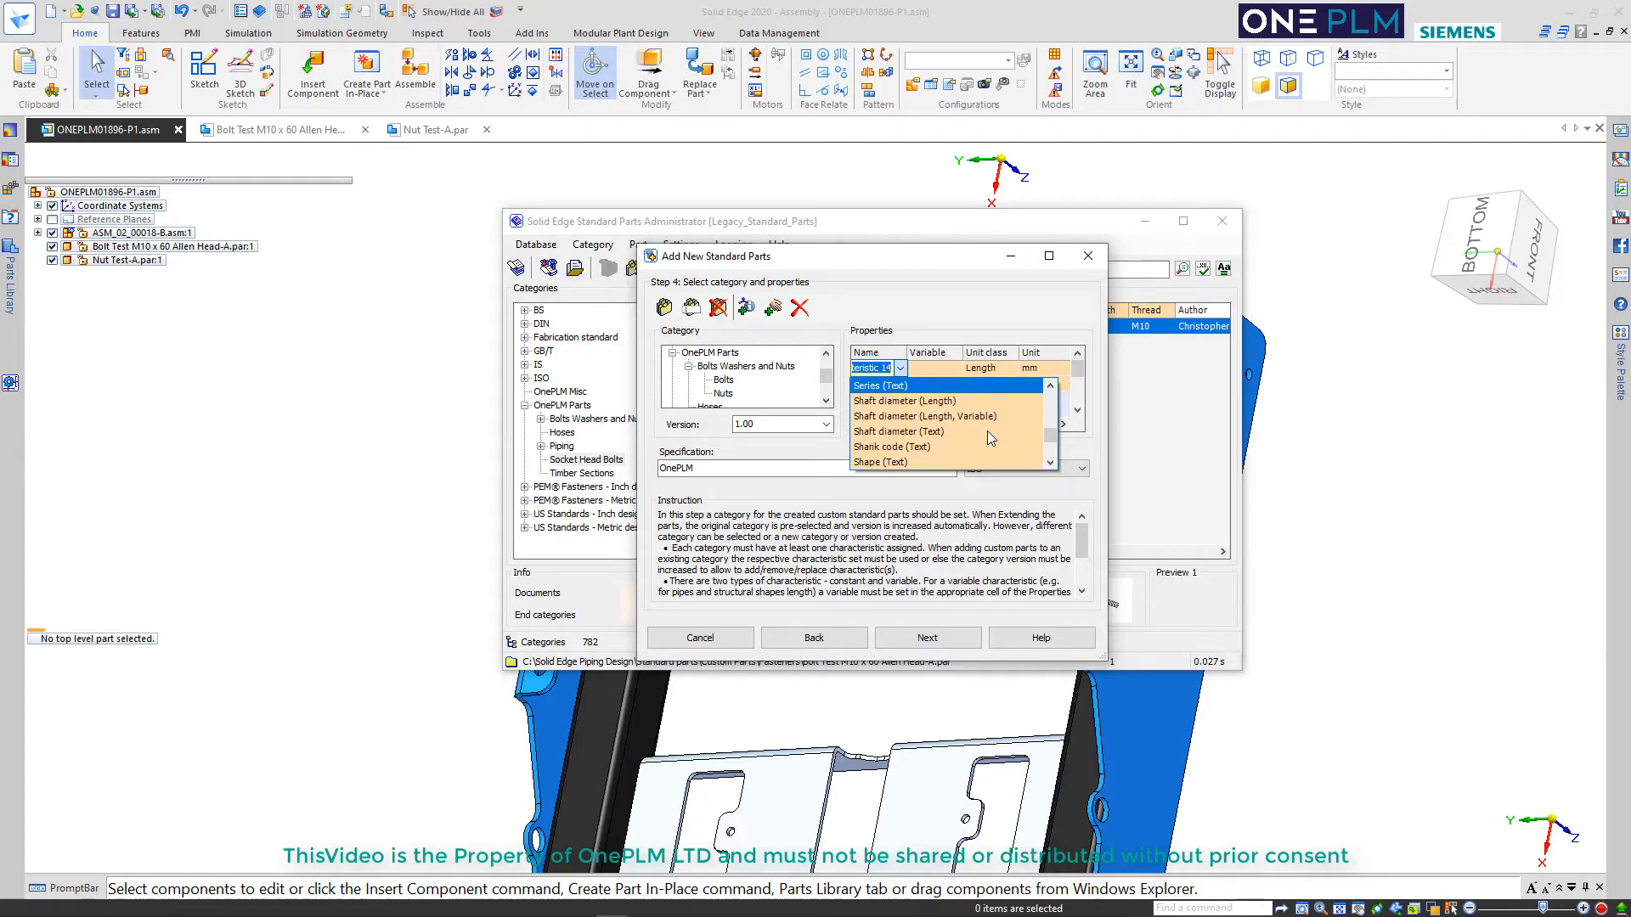
scroll(973, 428, down, 3)
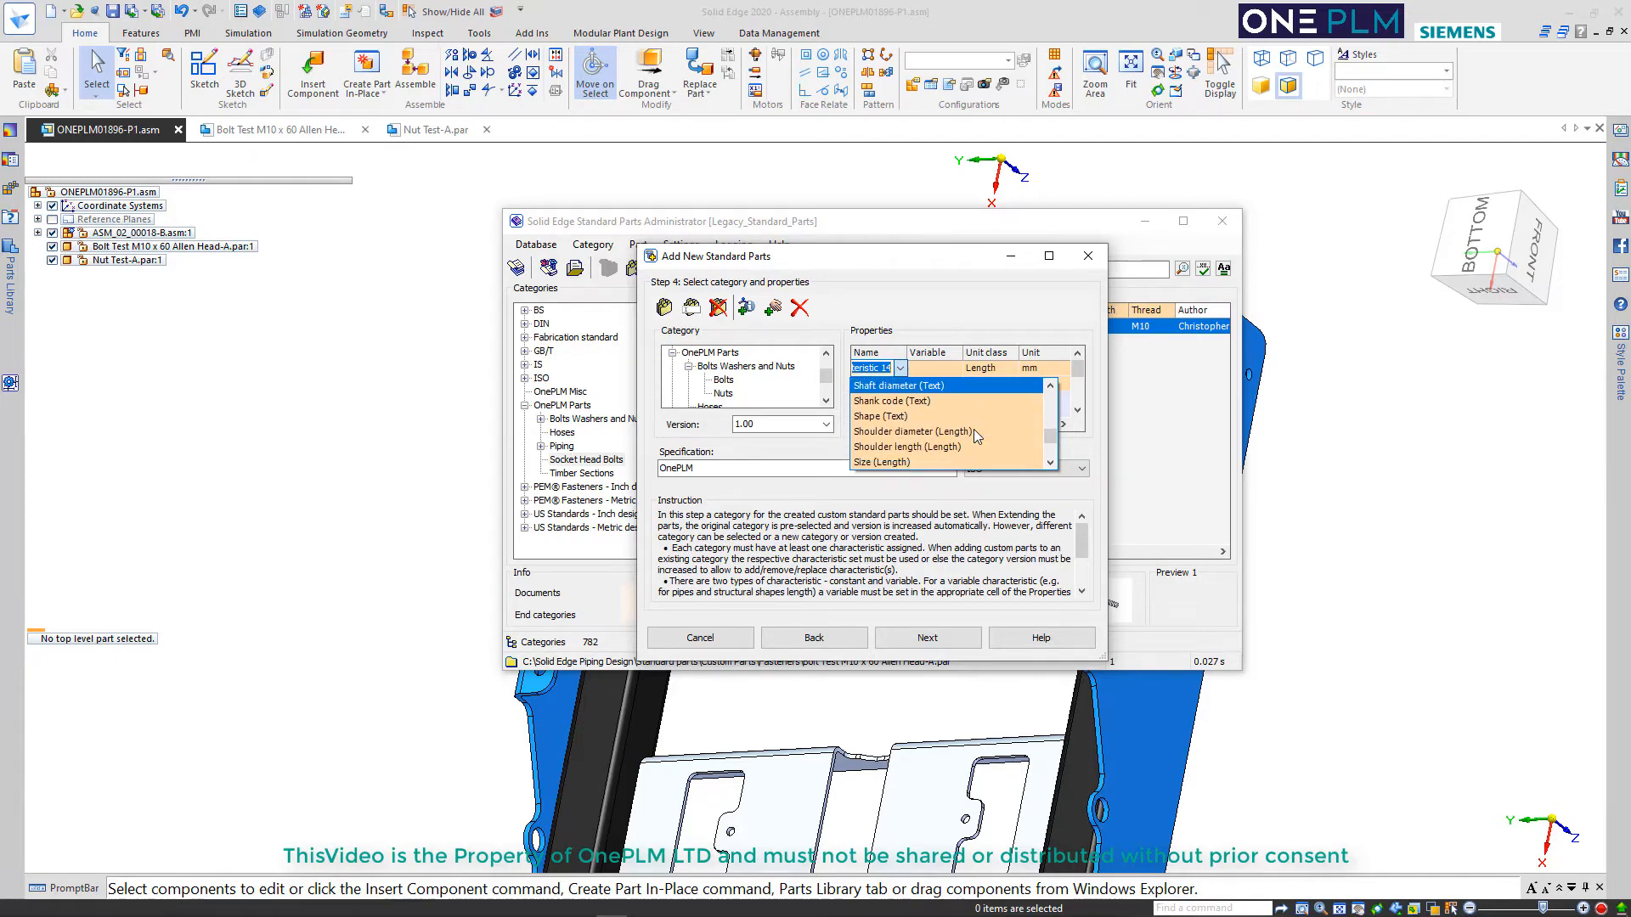
scroll(977, 418, down, 3)
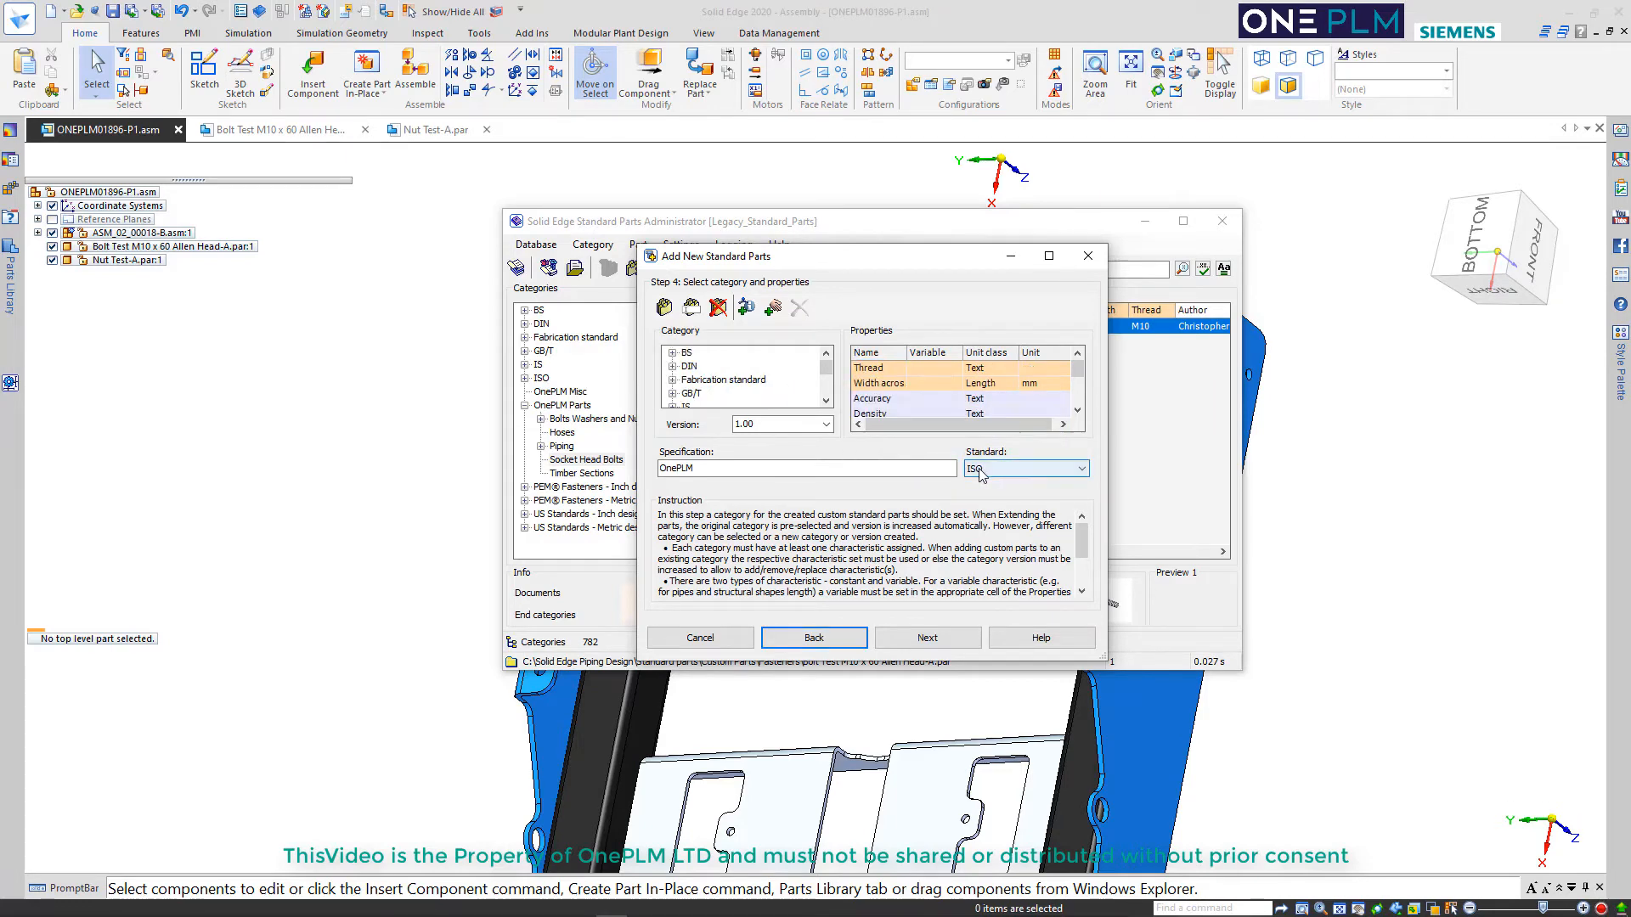
click(910, 642)
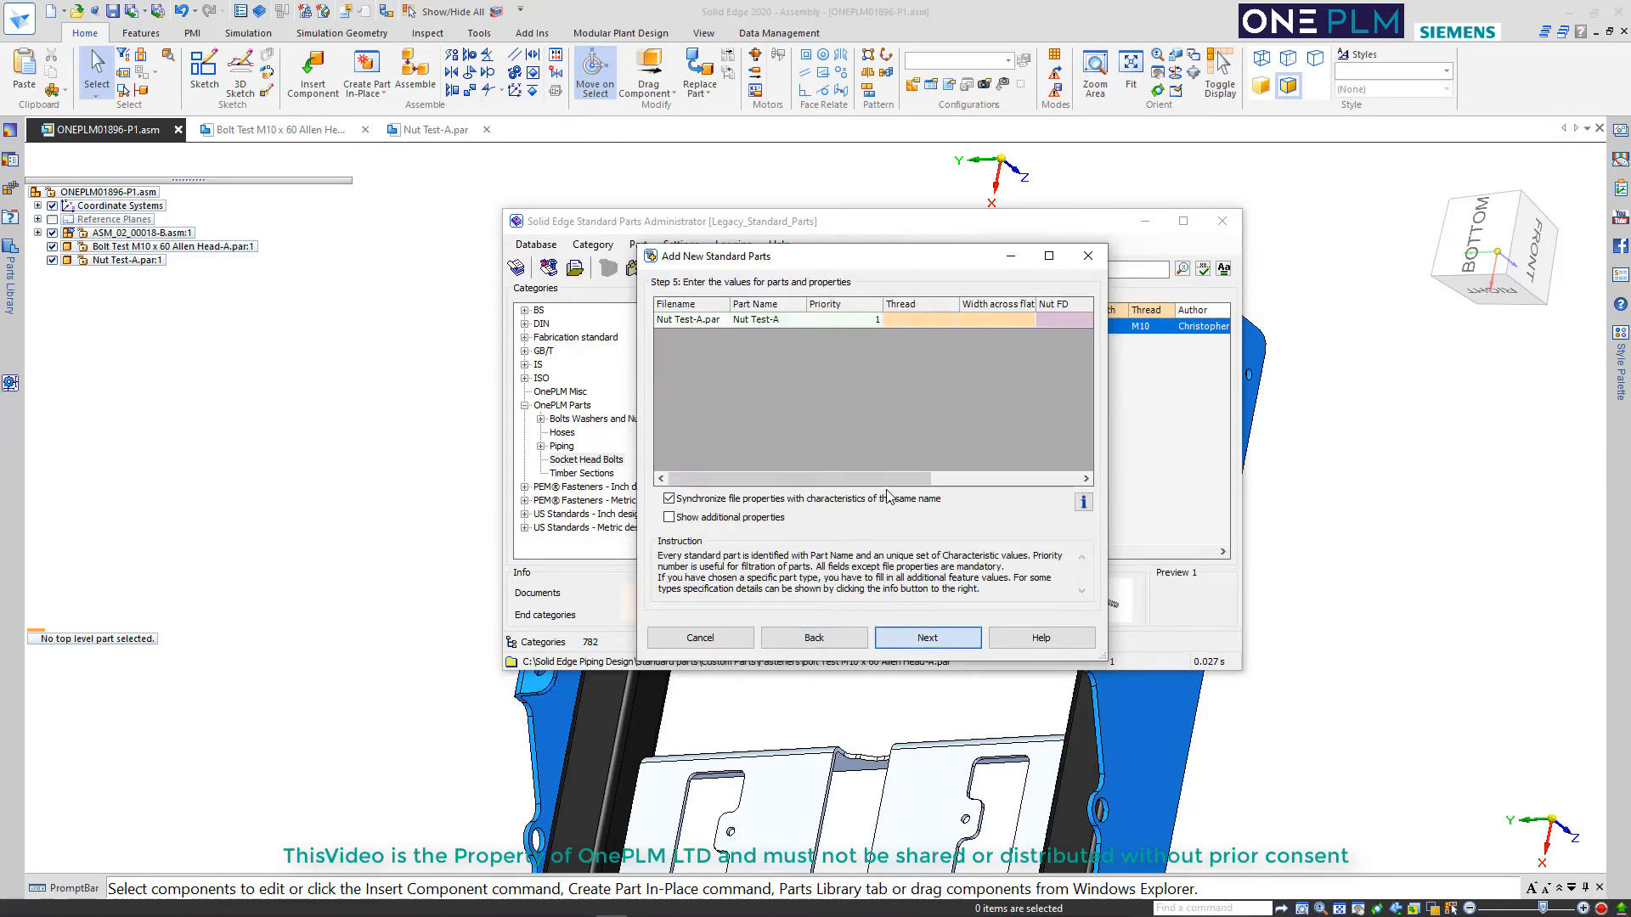
Display the nut dimension diagram, and set Nut FD to 19 and Nut T to 8 for Nut Test-A
click(1083, 502)
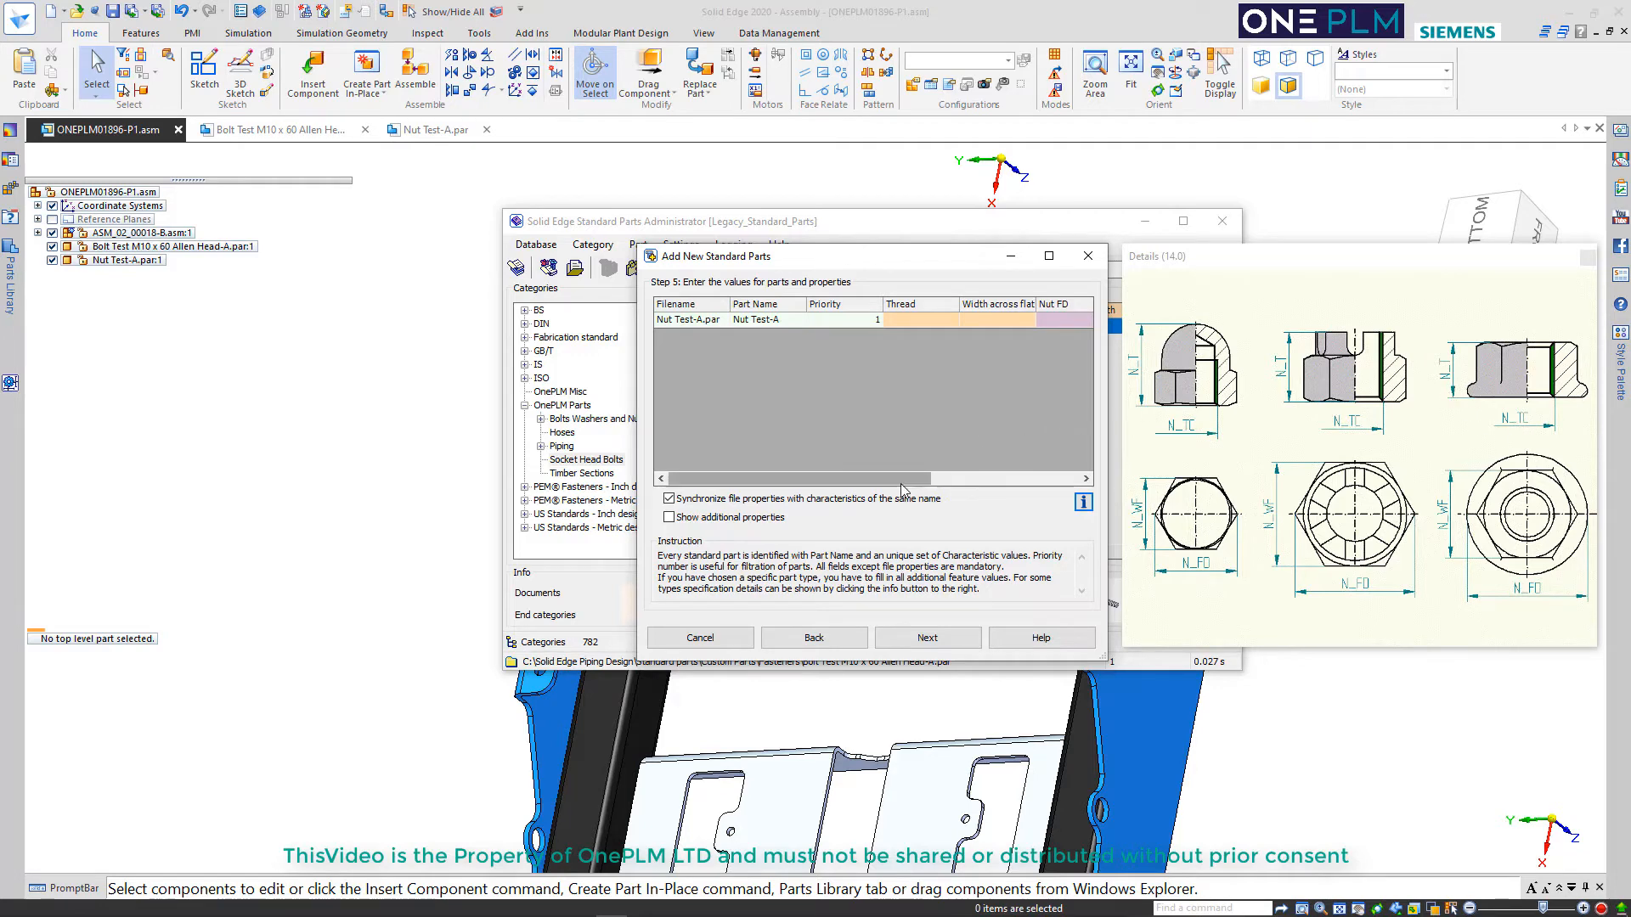
drag(899, 480, 995, 479)
click(915, 319)
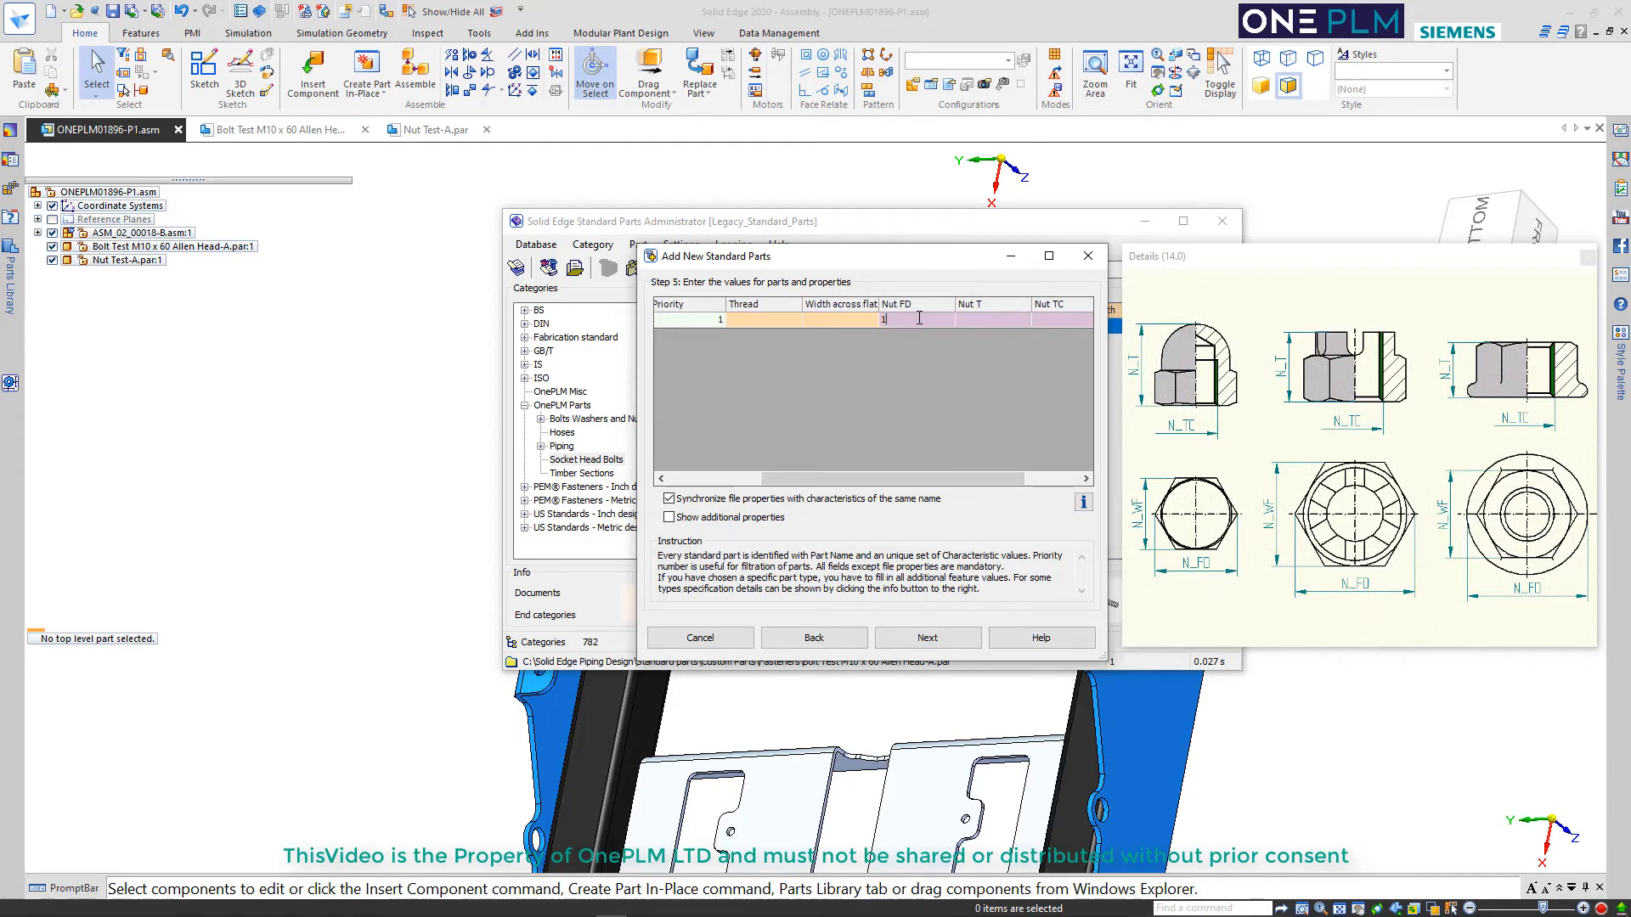
text(19)
click(995, 319)
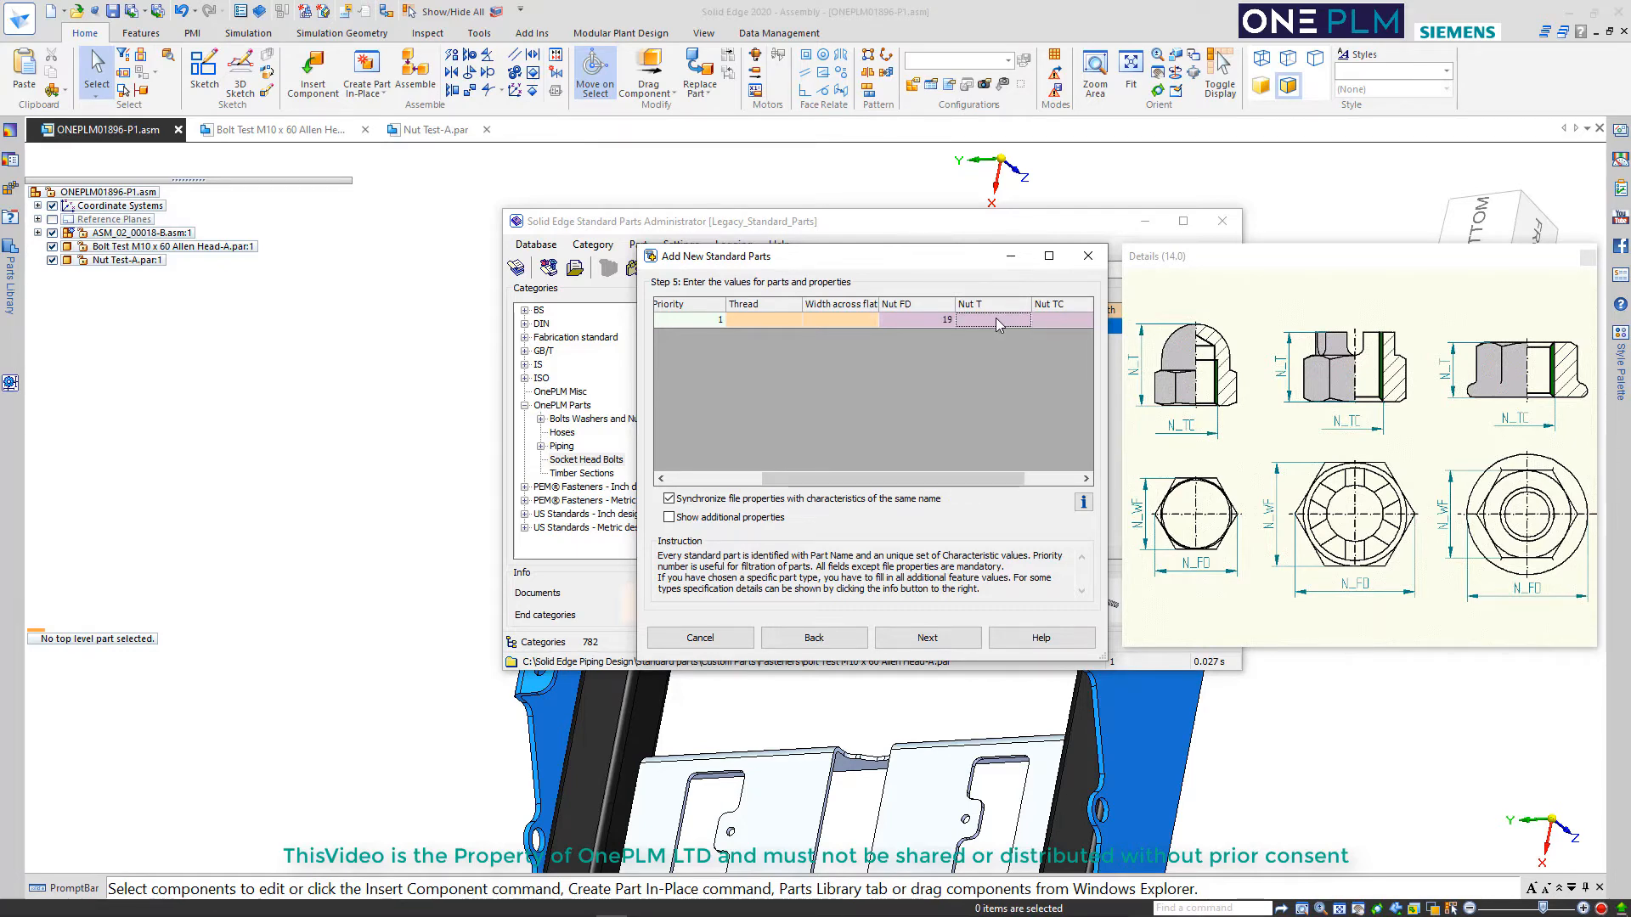
click(1053, 320)
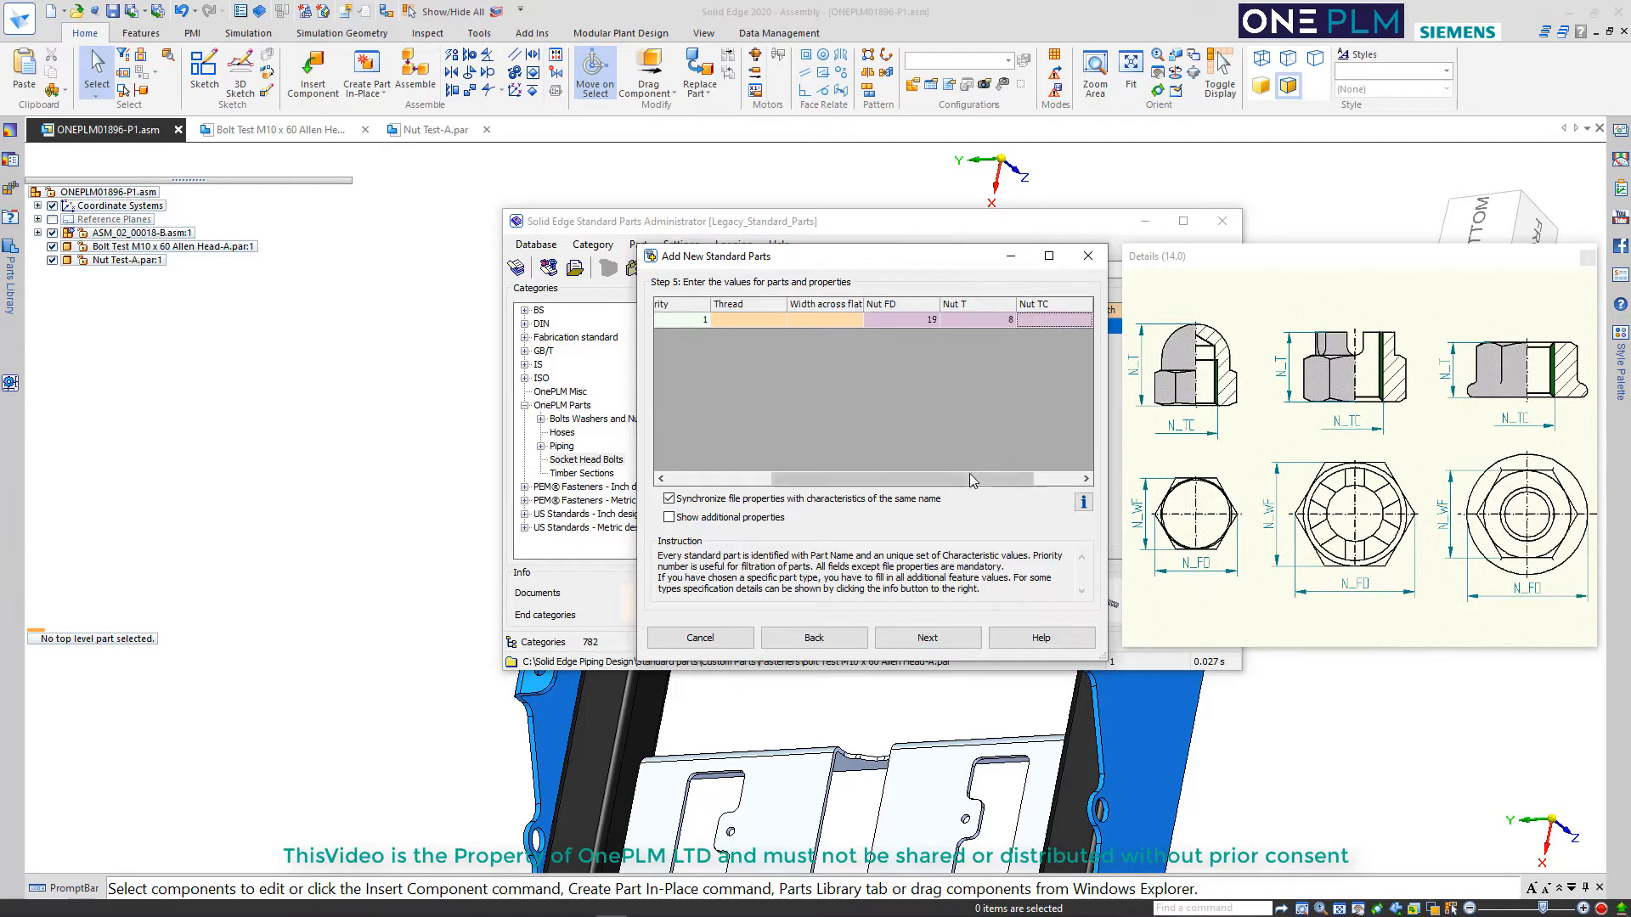
Set Nut WF to 17 and Nut TC to 10 for Nut Test-A
drag(969, 472, 1021, 472)
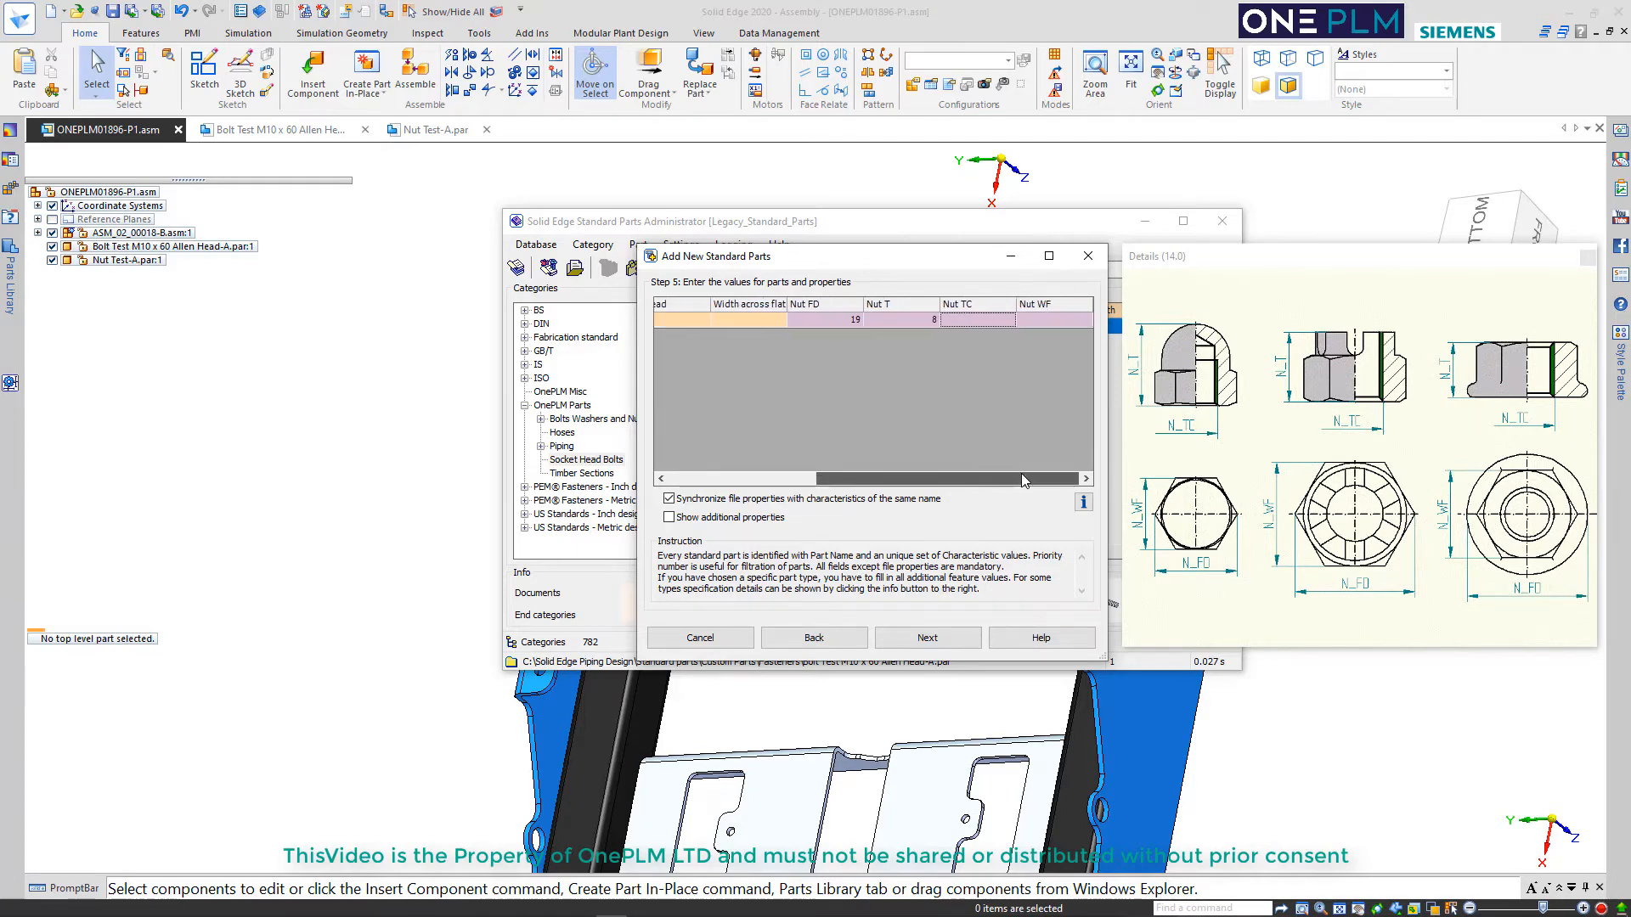
click(1047, 318)
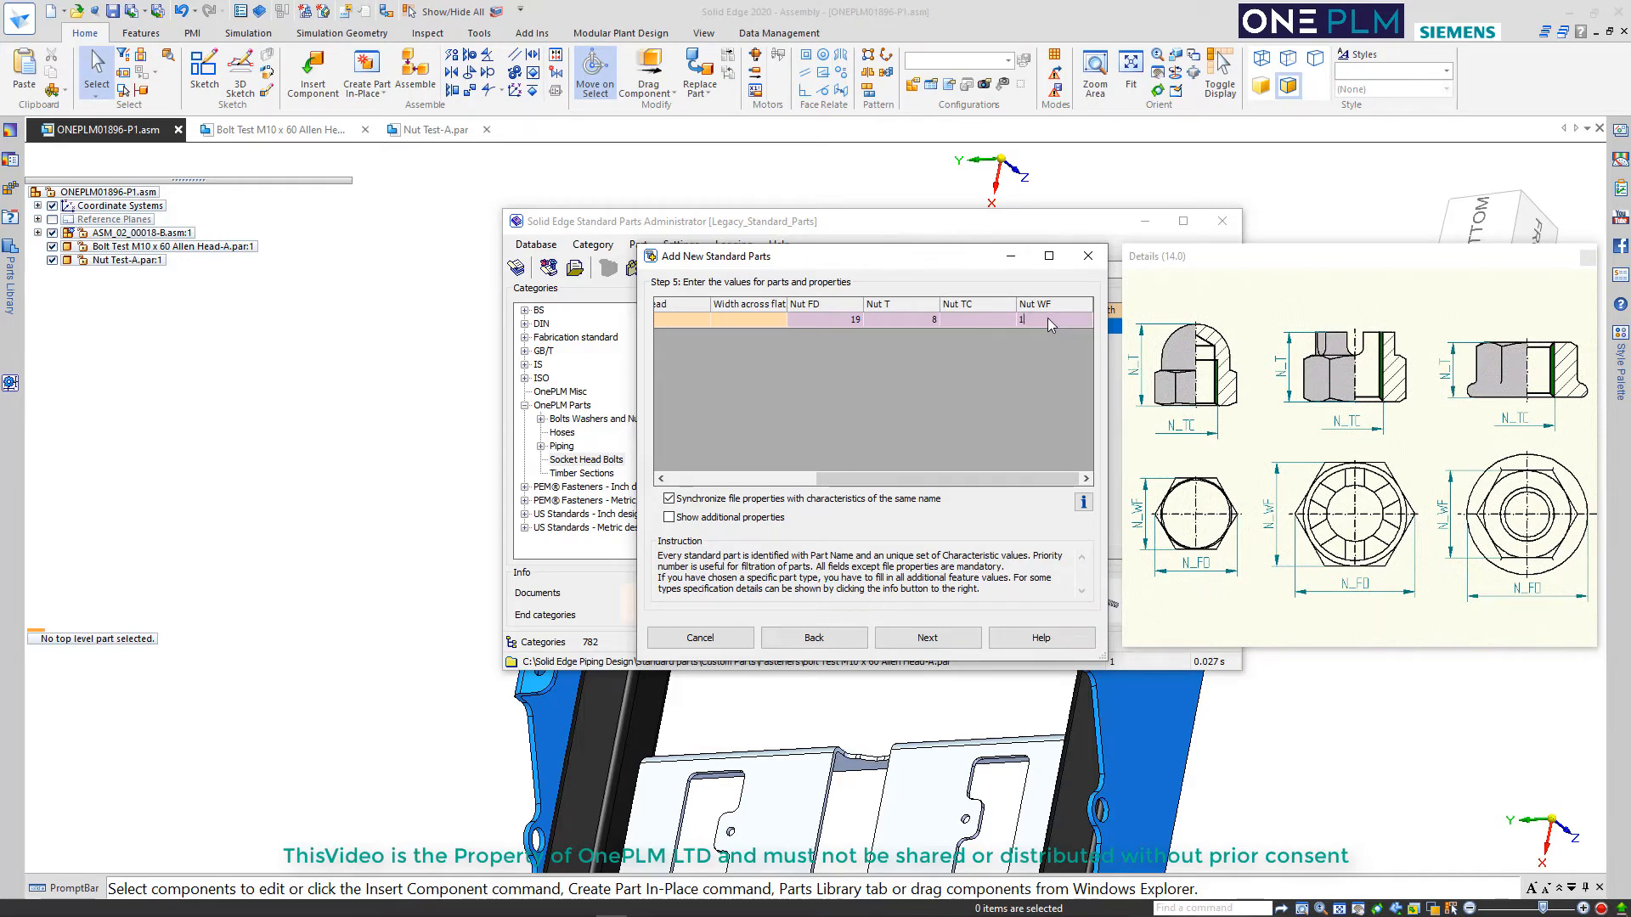
click(988, 319)
text(10)
key(Return)
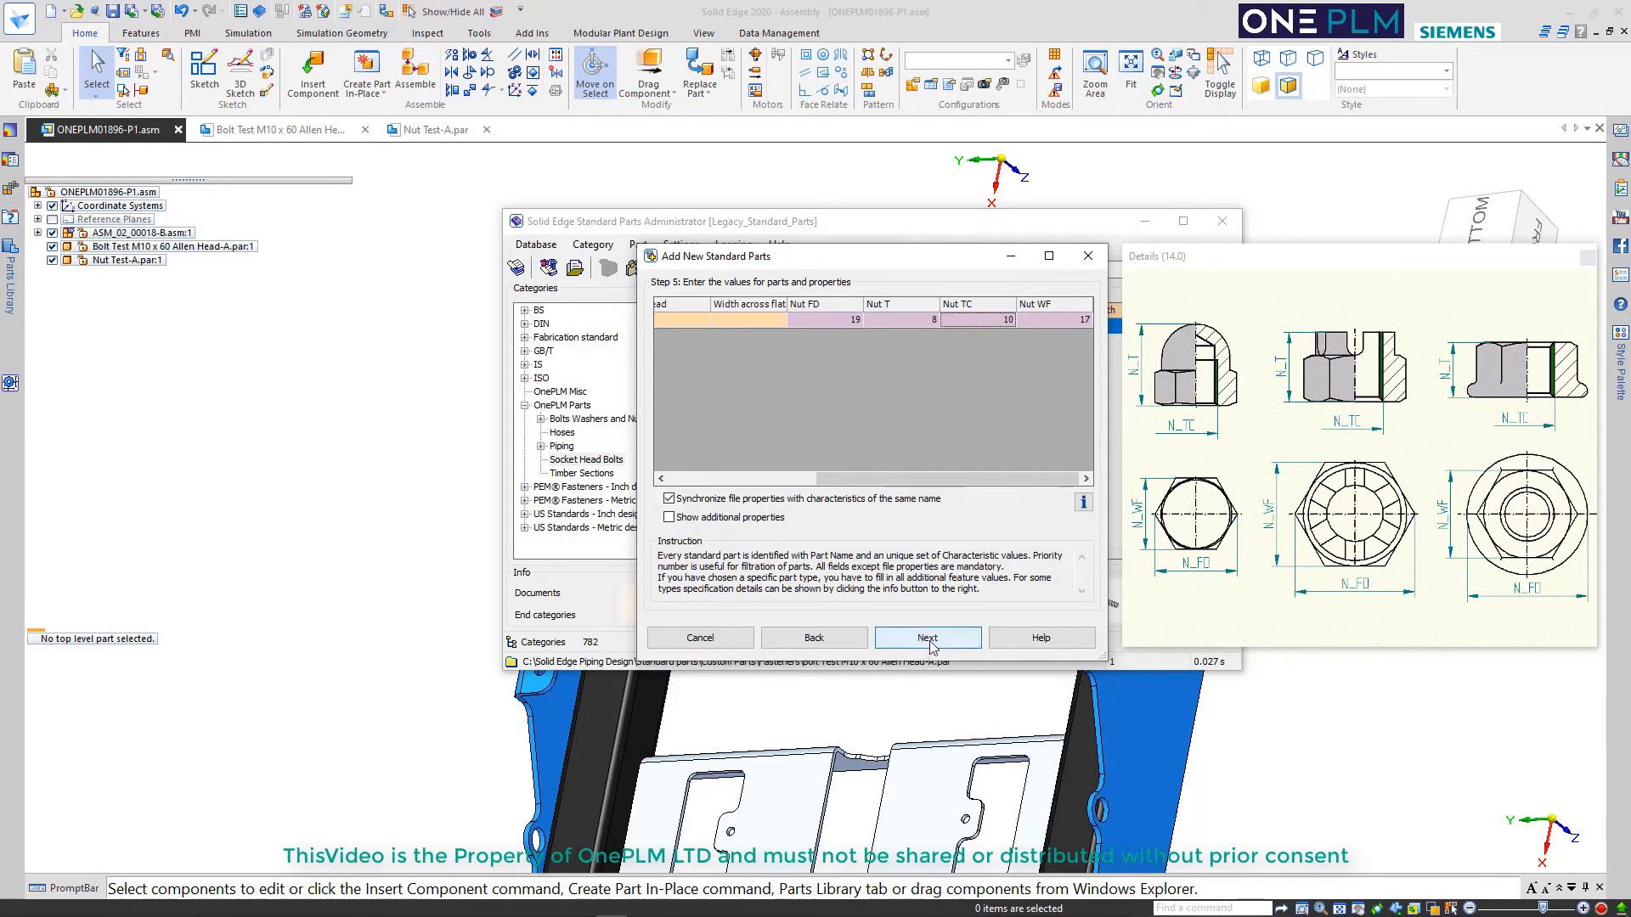
Examine the Nut parameter definitions in the fastener parameters help, keeping the help window beside the part values
key(F1)
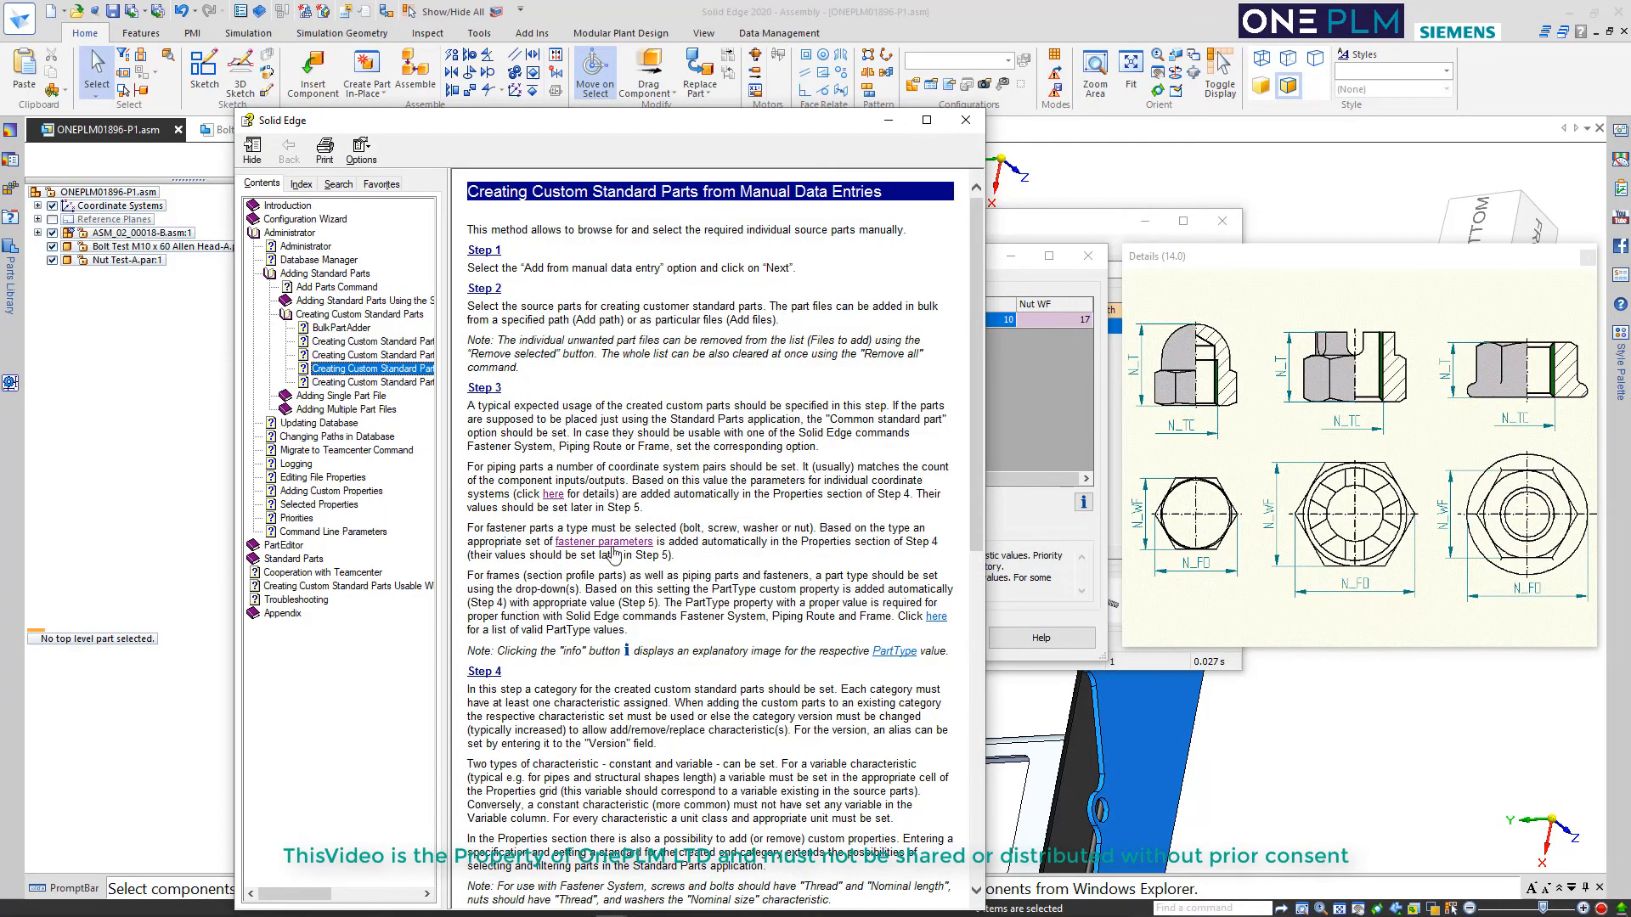
click(612, 544)
scroll(716, 387, down, 8)
scroll(696, 484, up, 3)
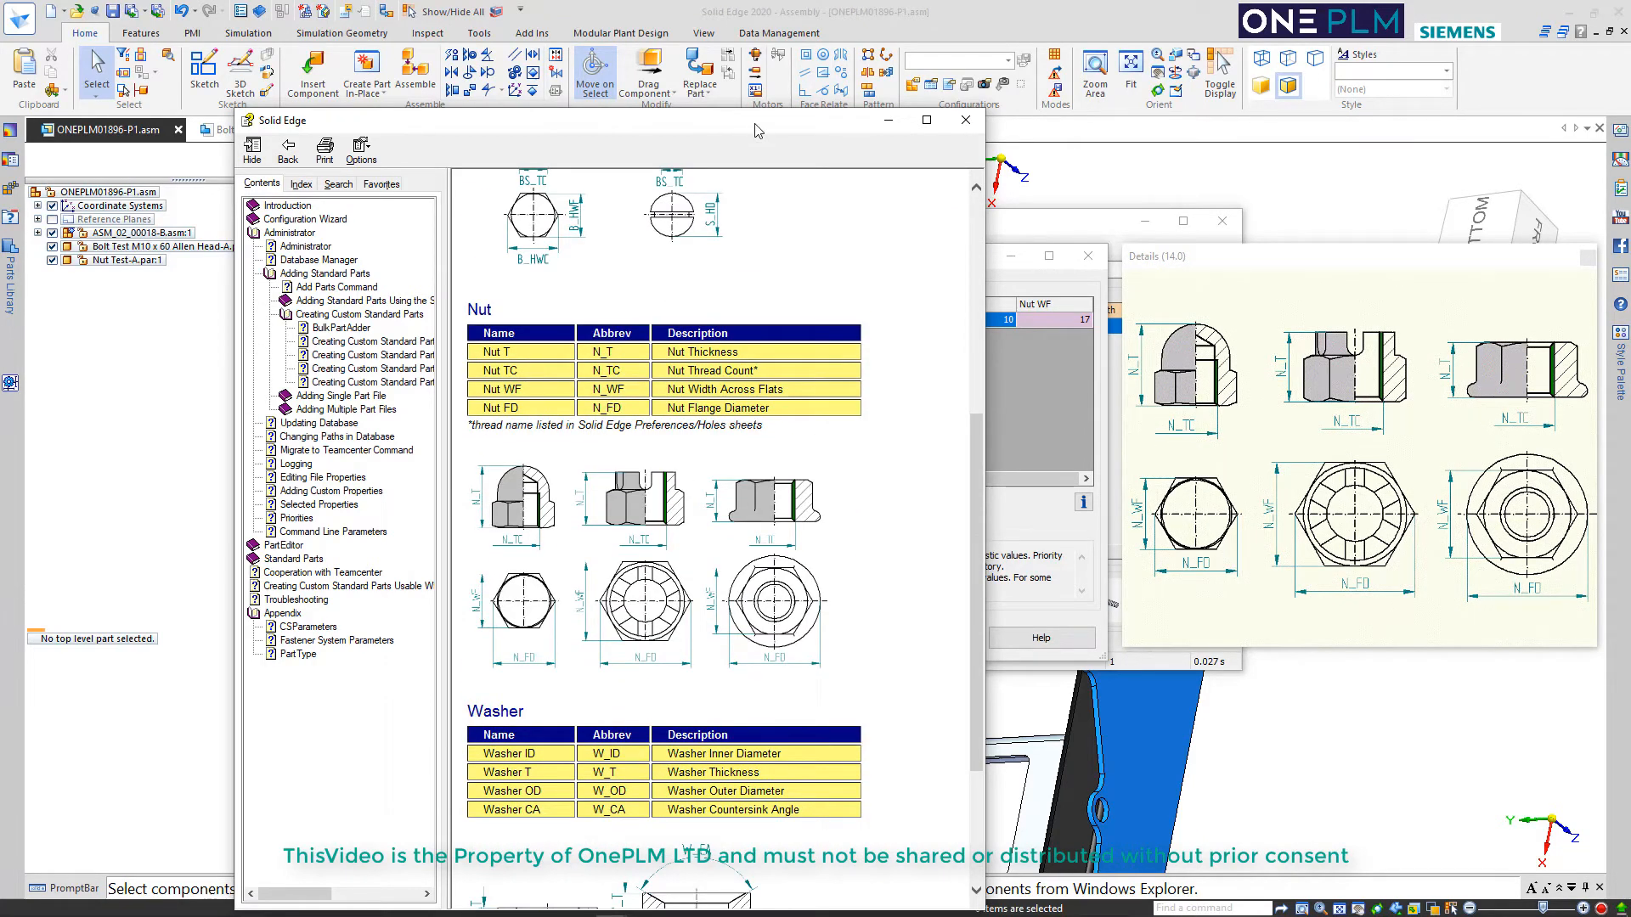
drag(754, 127, 453, 141)
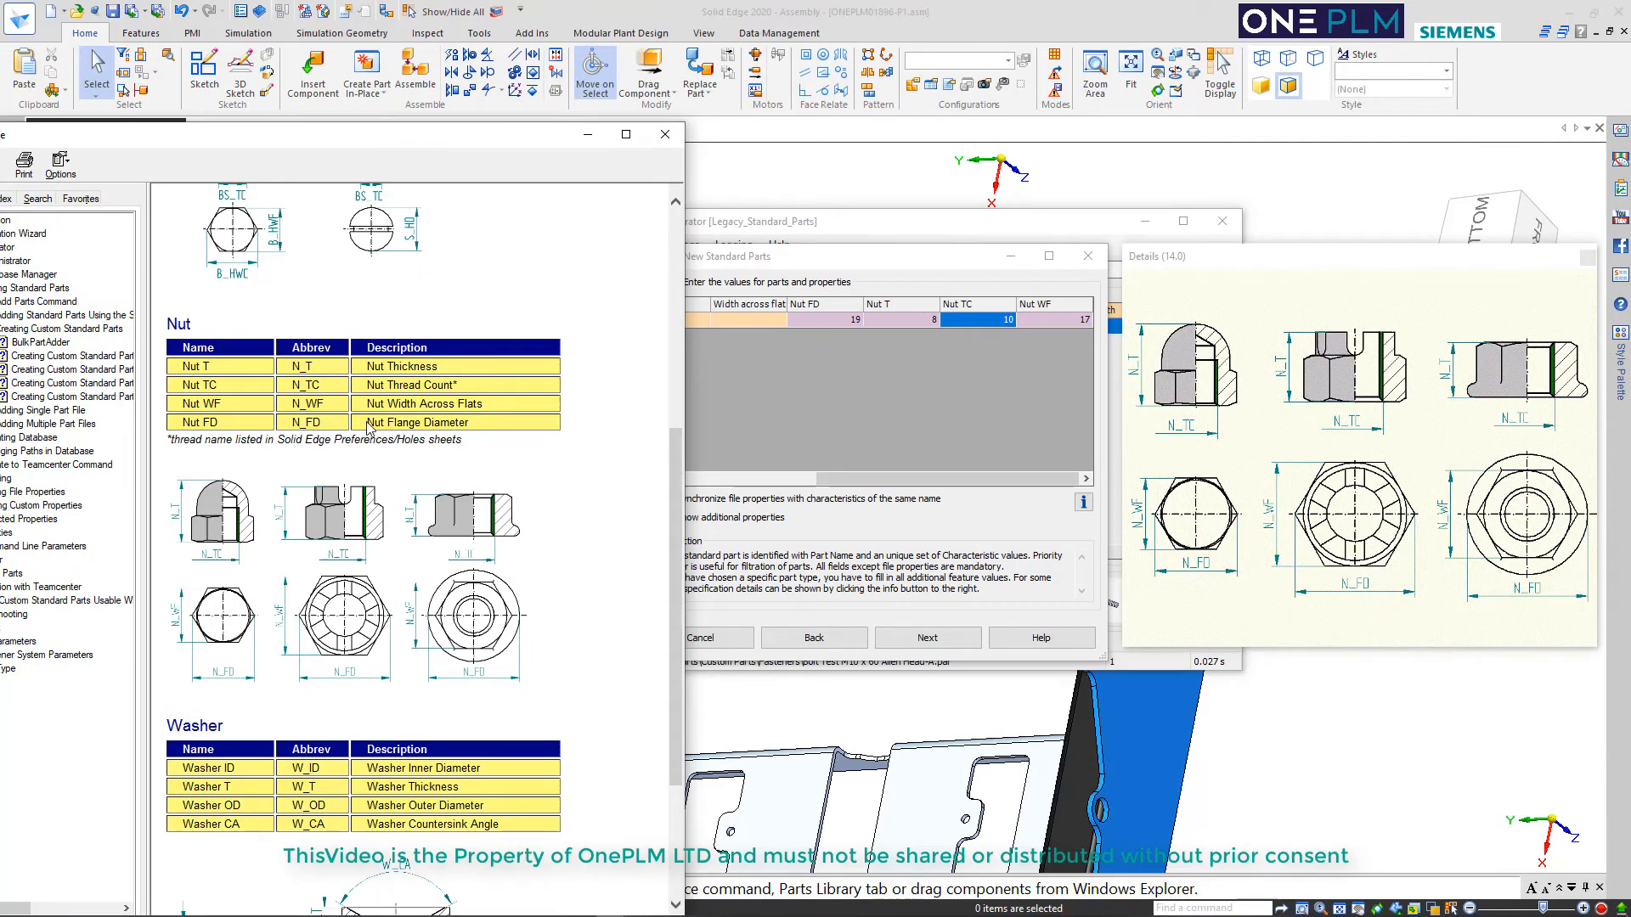
Change Nut FD to 0 and Nut TC to 5.333, and try to continue past the part values
click(845, 326)
text(0)
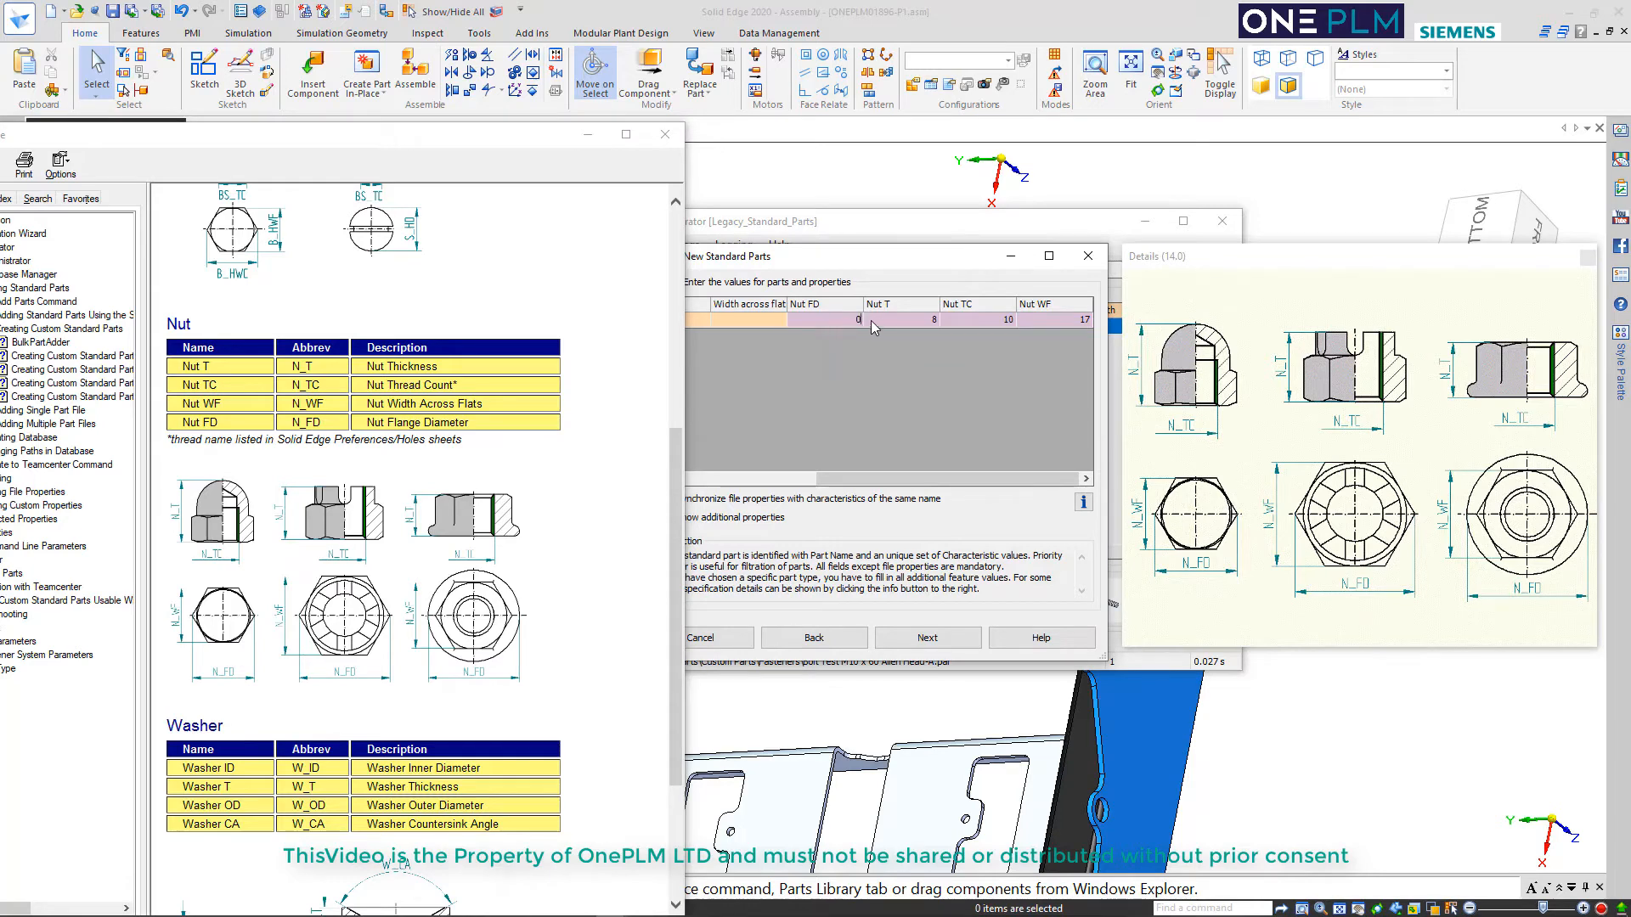
click(890, 326)
click(999, 326)
click(1008, 321)
text(5.333)
click(946, 637)
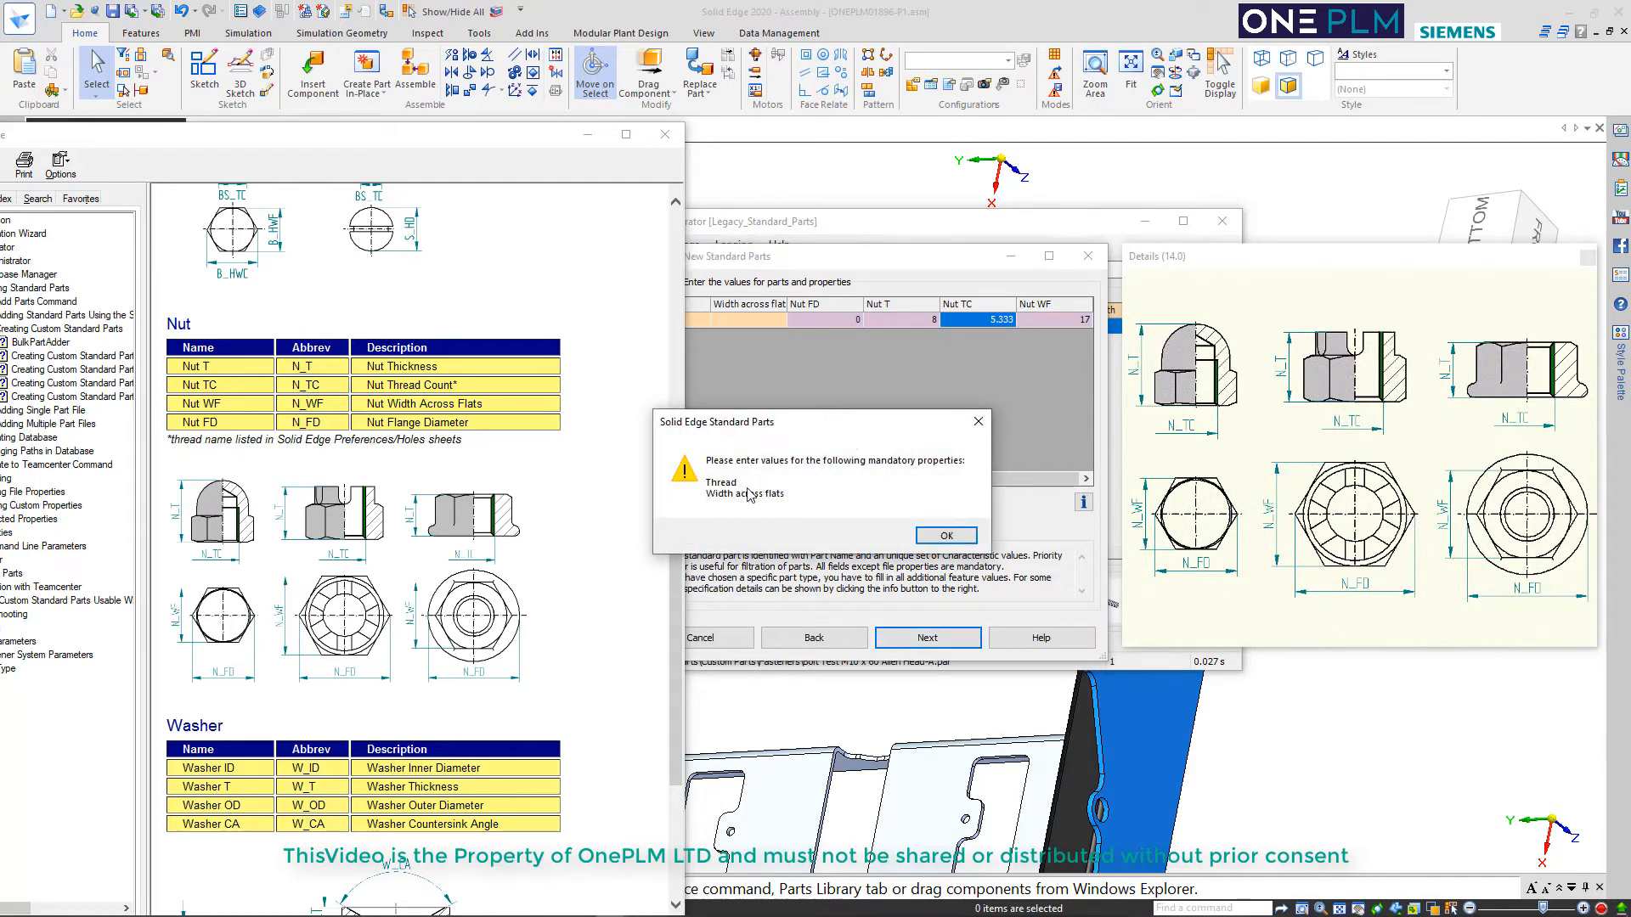
click(924, 541)
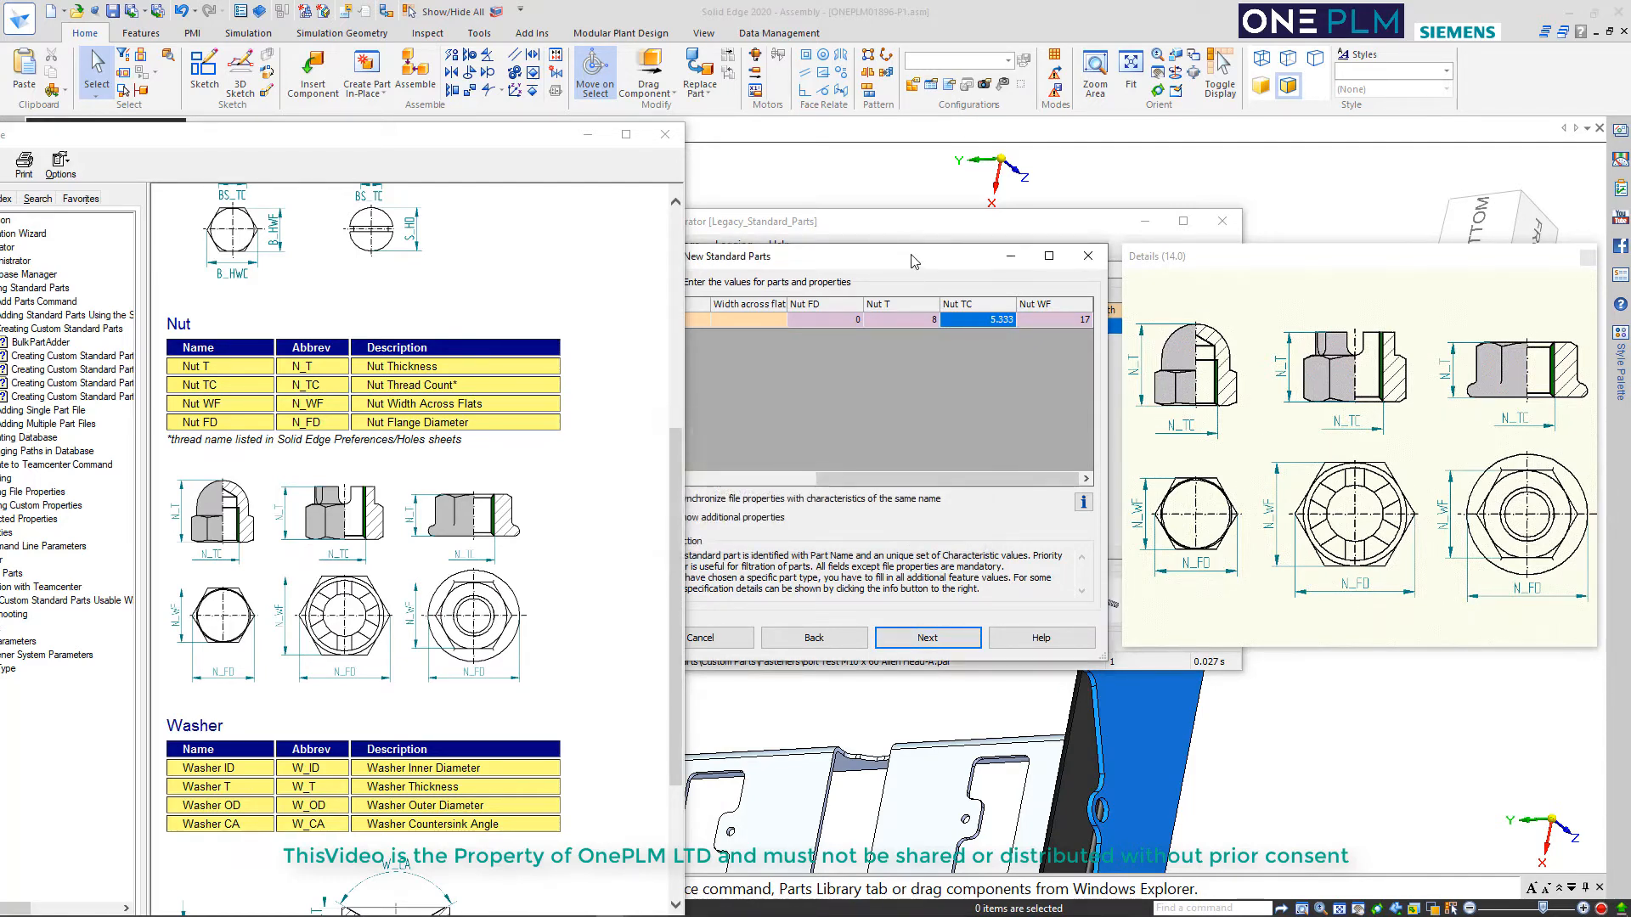
Set the nut's Thread to M10 and its Width across flats to 17
drag(921, 259, 1115, 287)
click(879, 347)
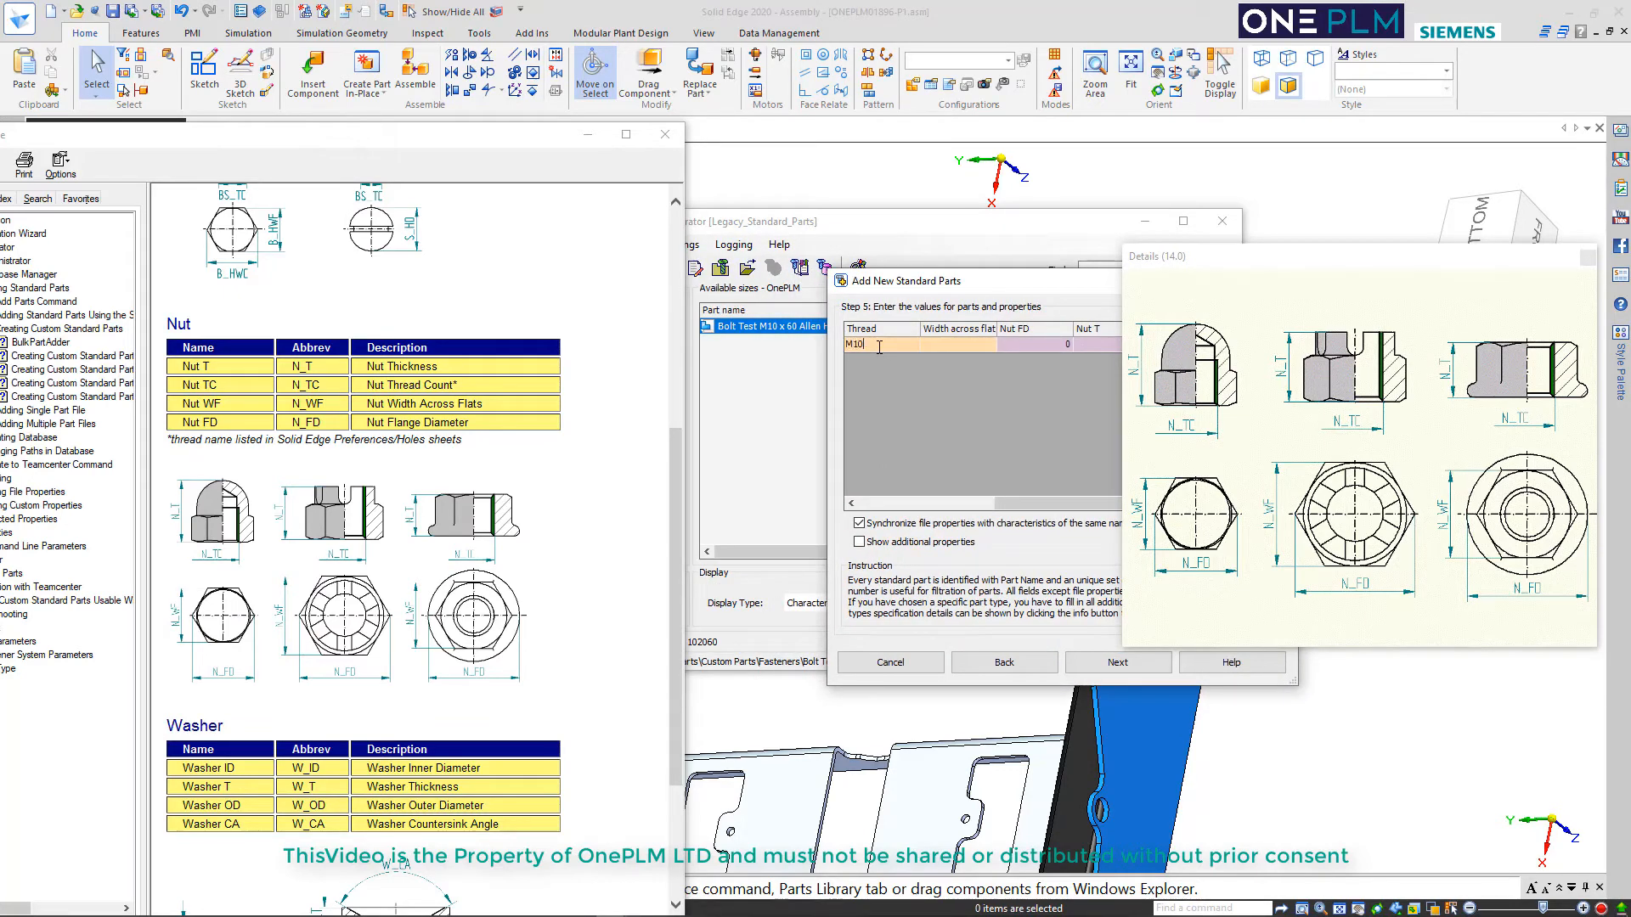
key(Tab)
key(Tab)
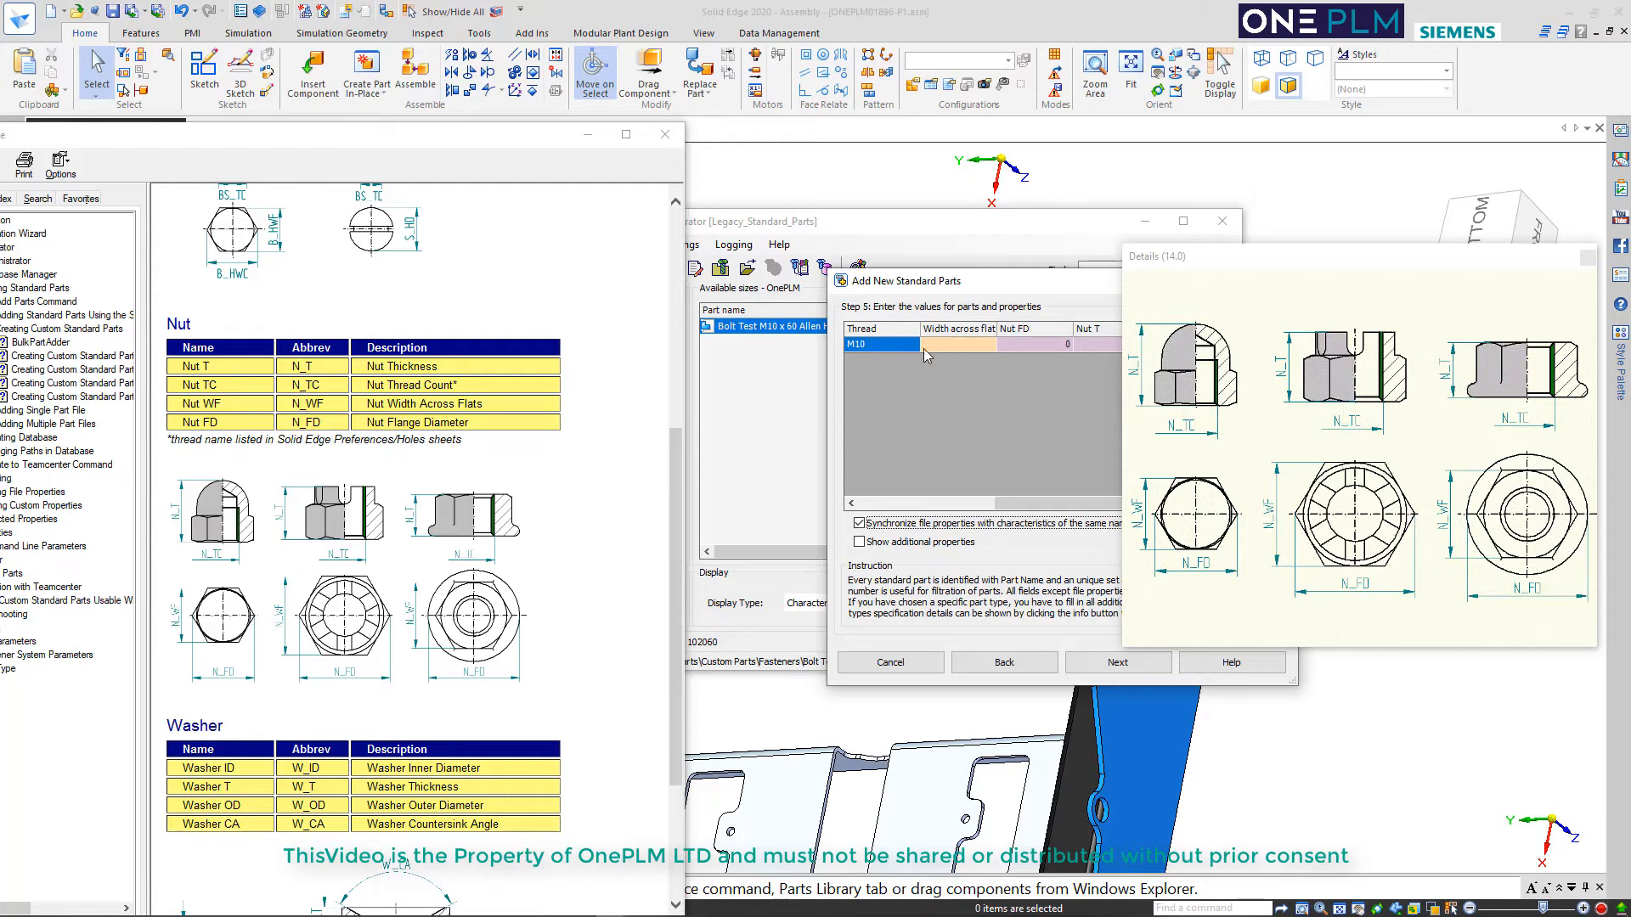
click(944, 344)
text(17)
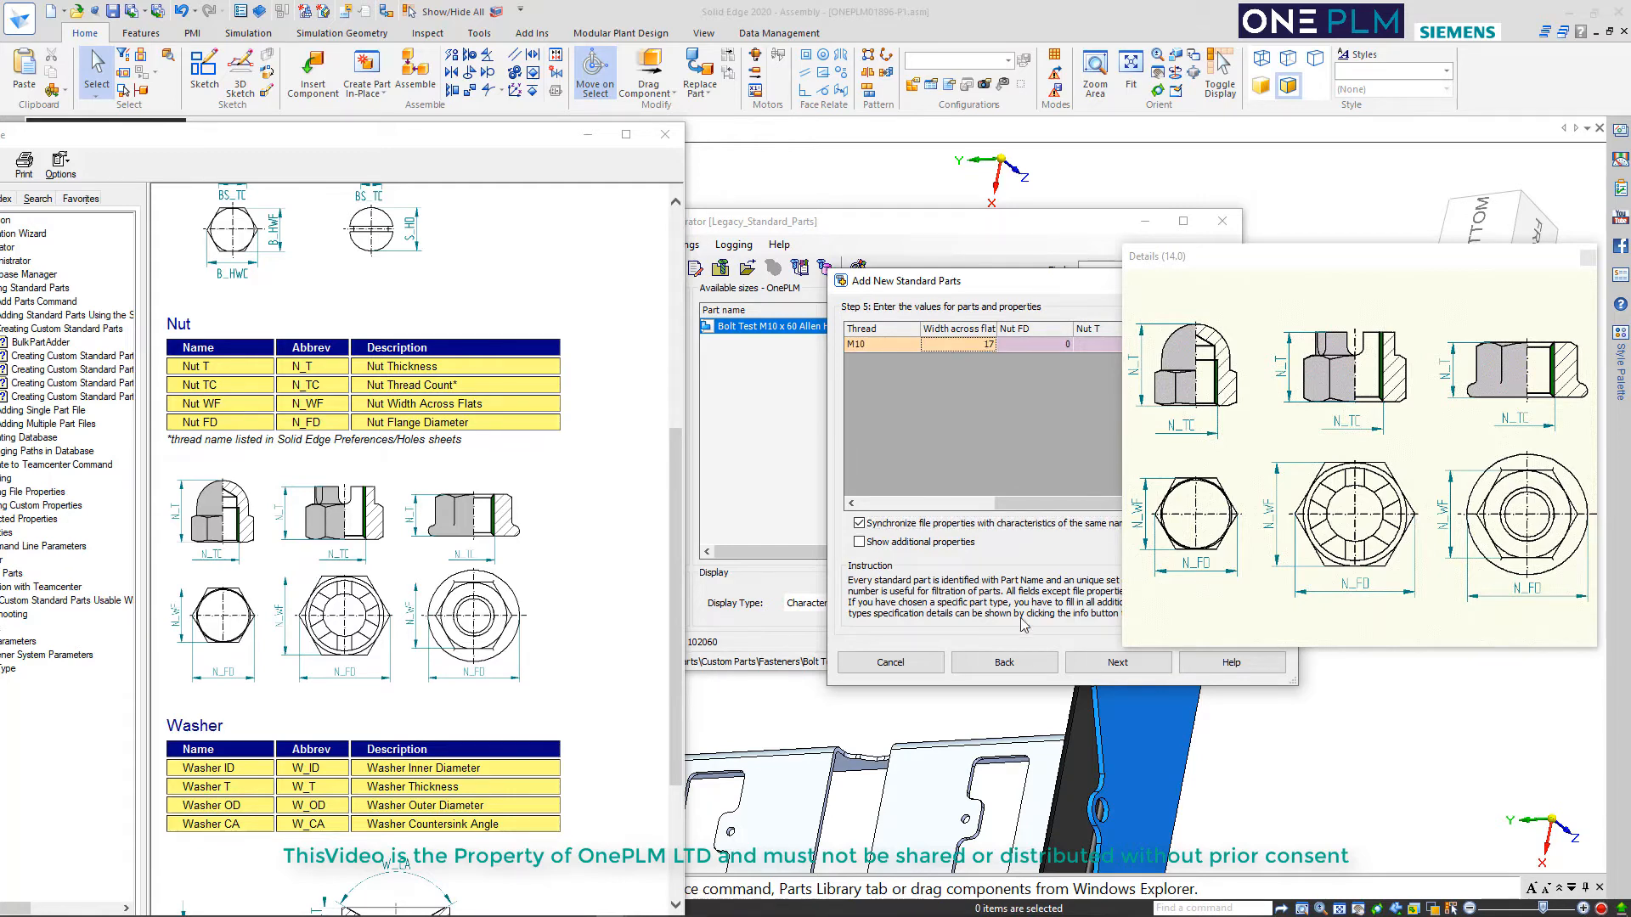
Accept the default visual category, write the nut's part data, finish adding it to the database, and close the help
click(1090, 664)
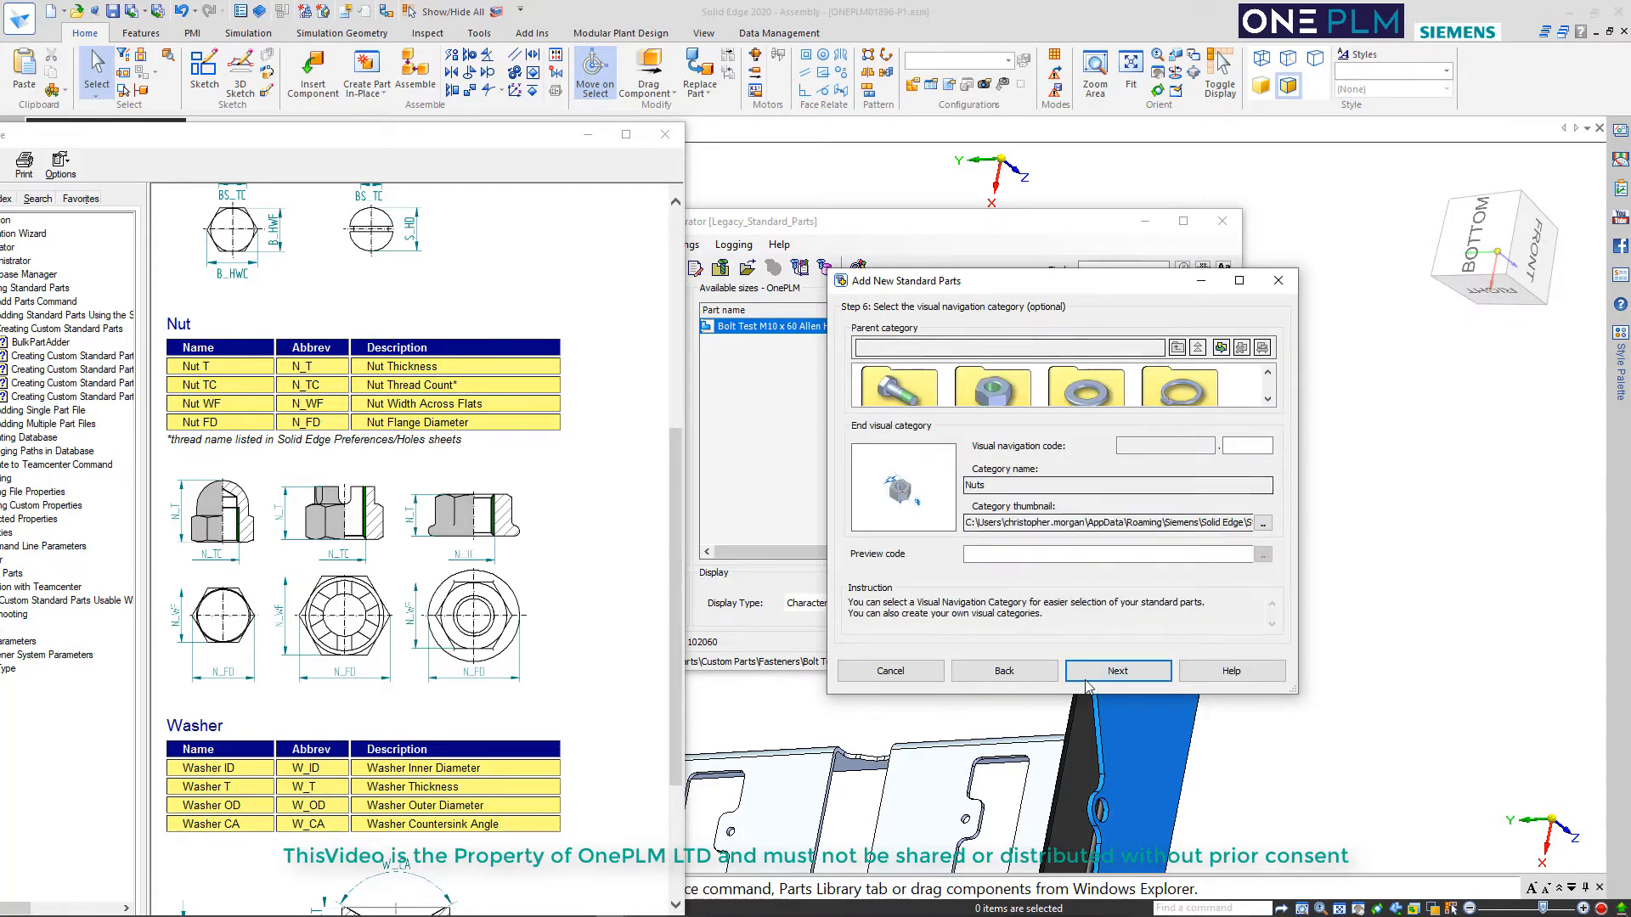
click(1090, 673)
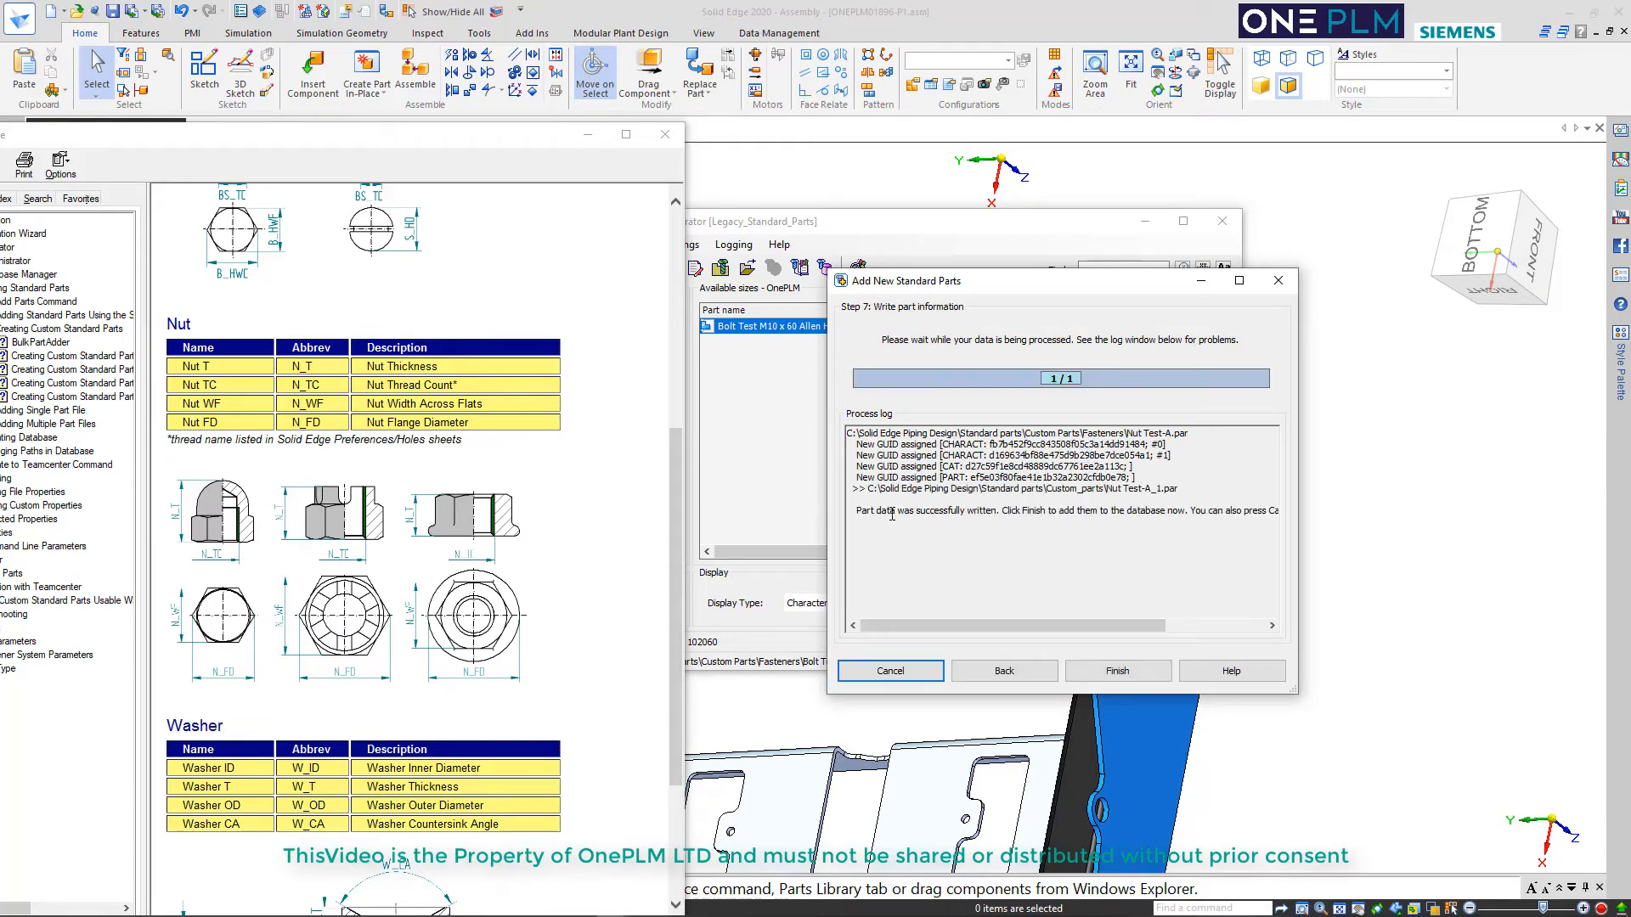
click(1117, 671)
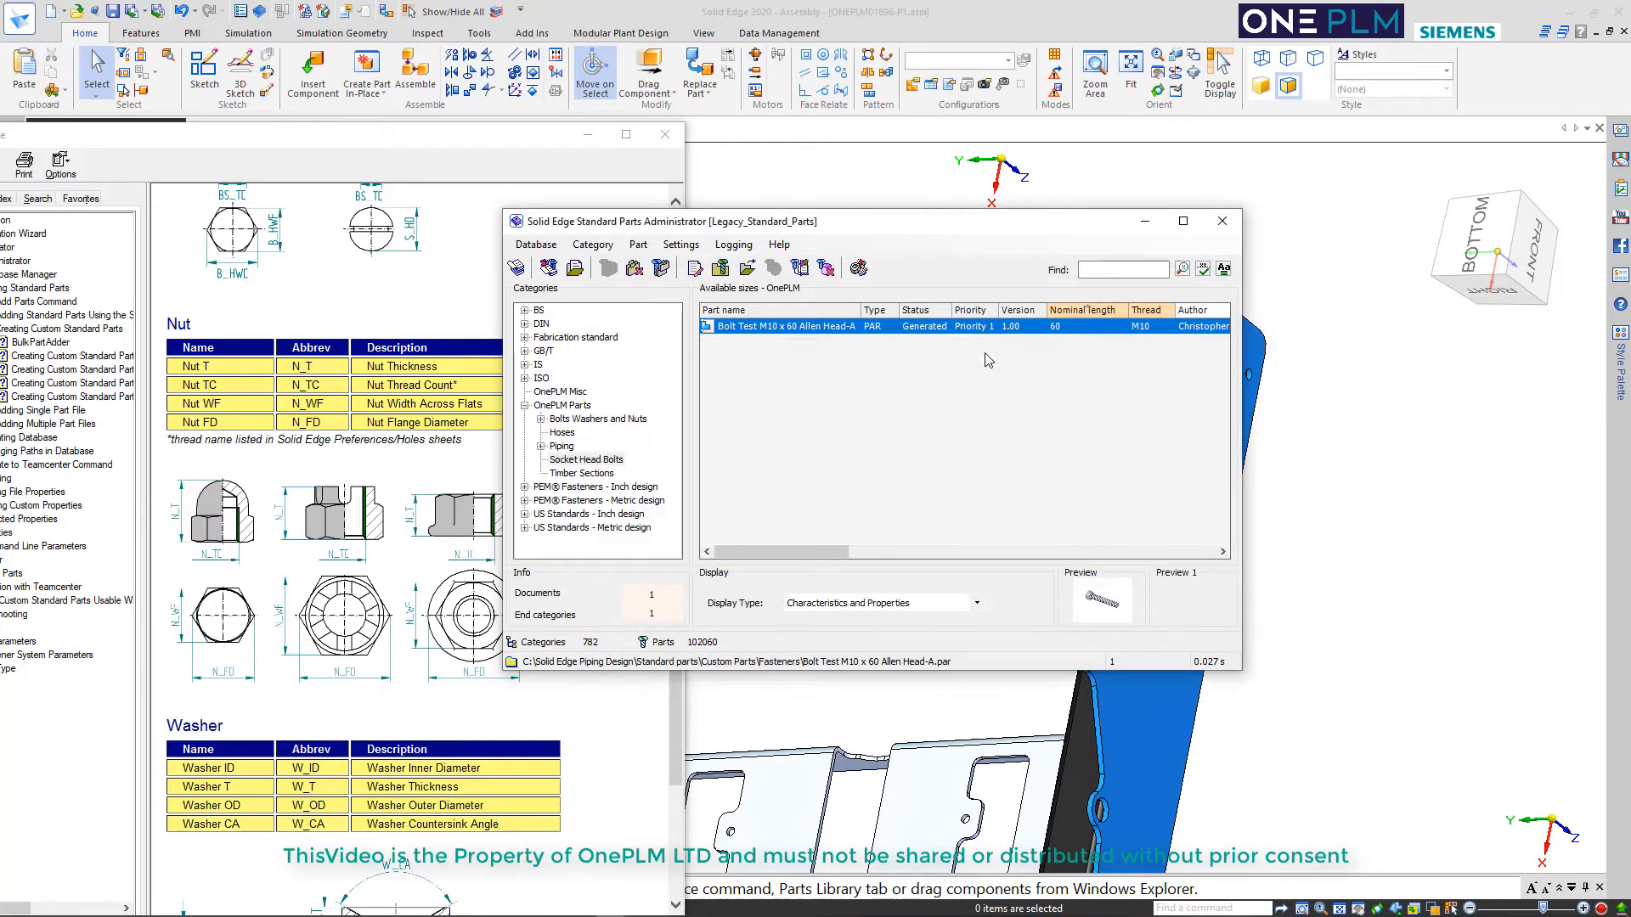
click(665, 135)
Update the standard parts database for the OnePLM Parts category only
click(542, 245)
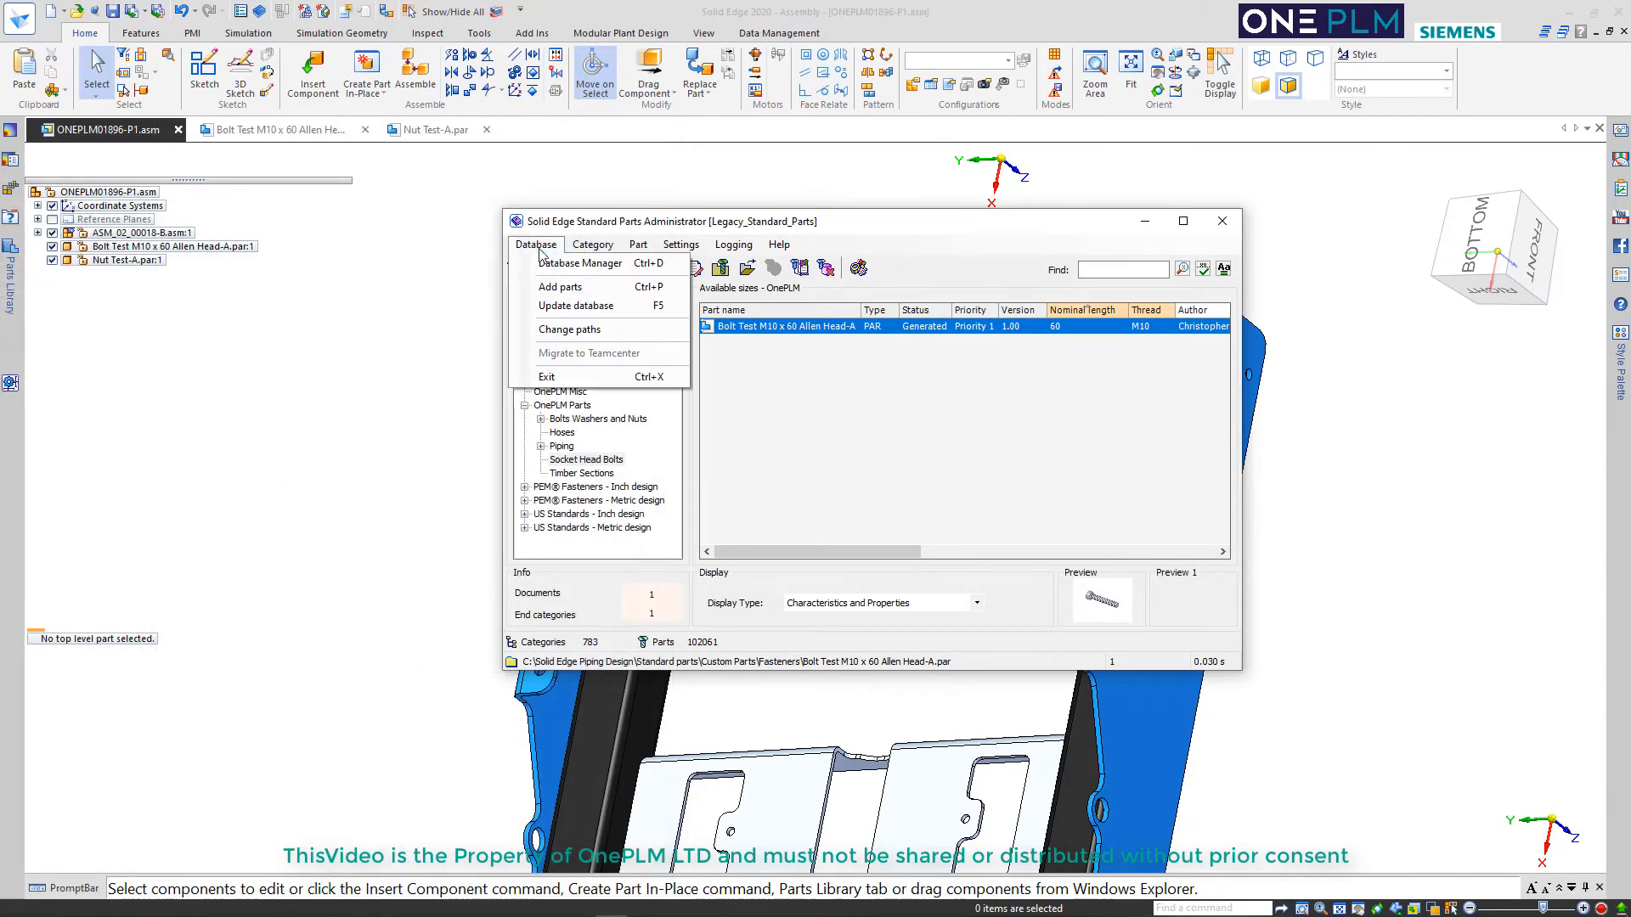
click(576, 305)
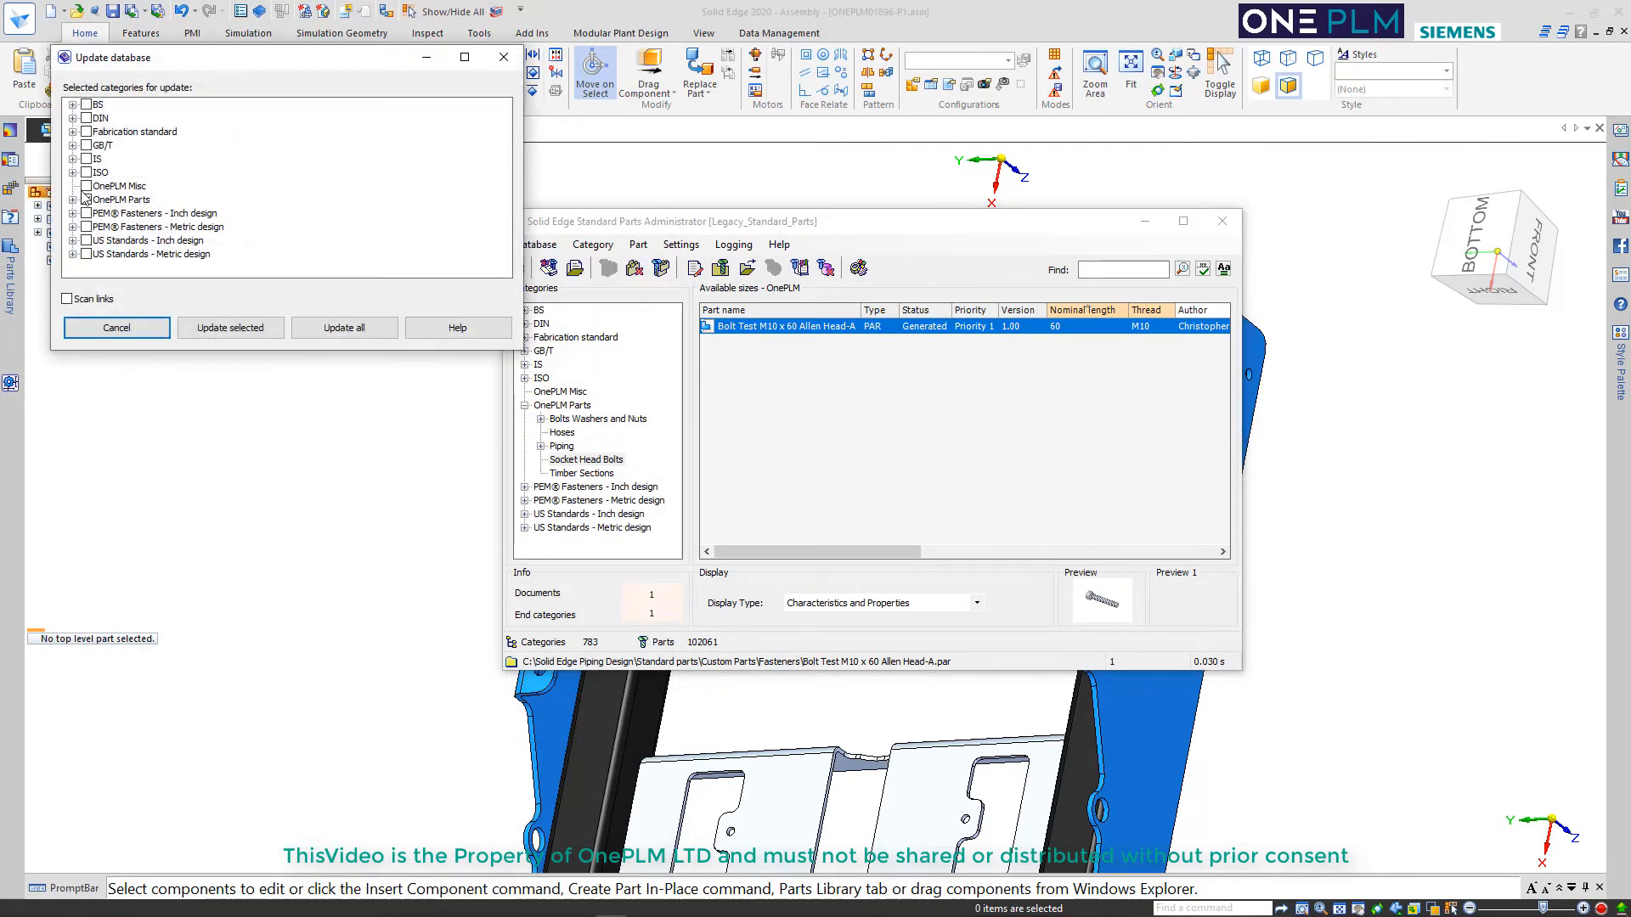
click(226, 328)
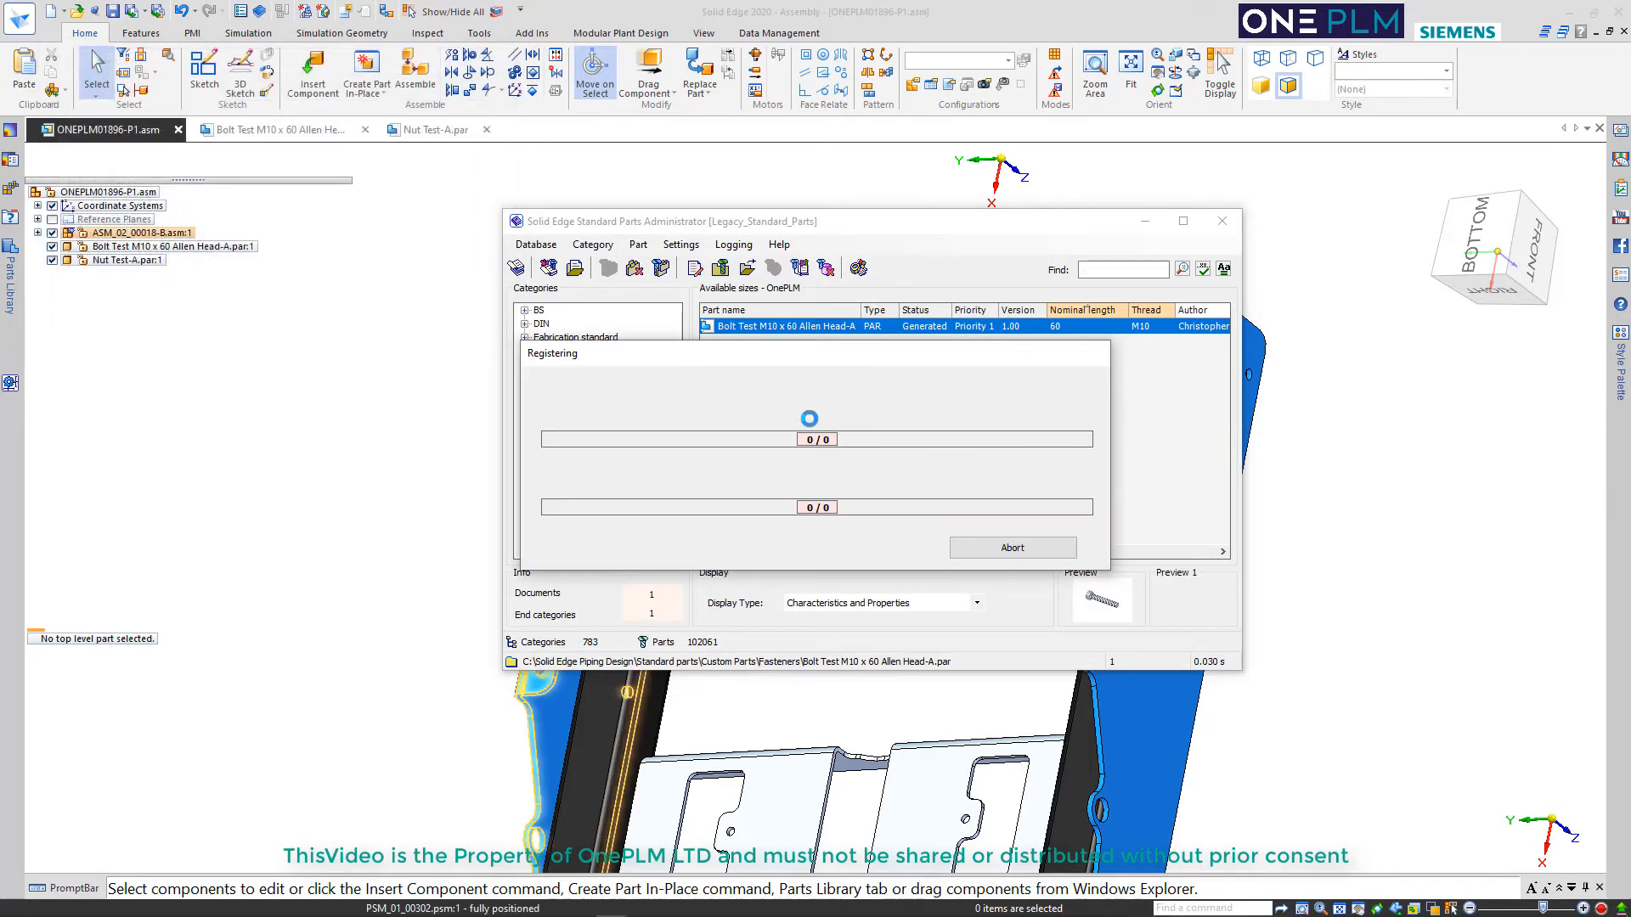
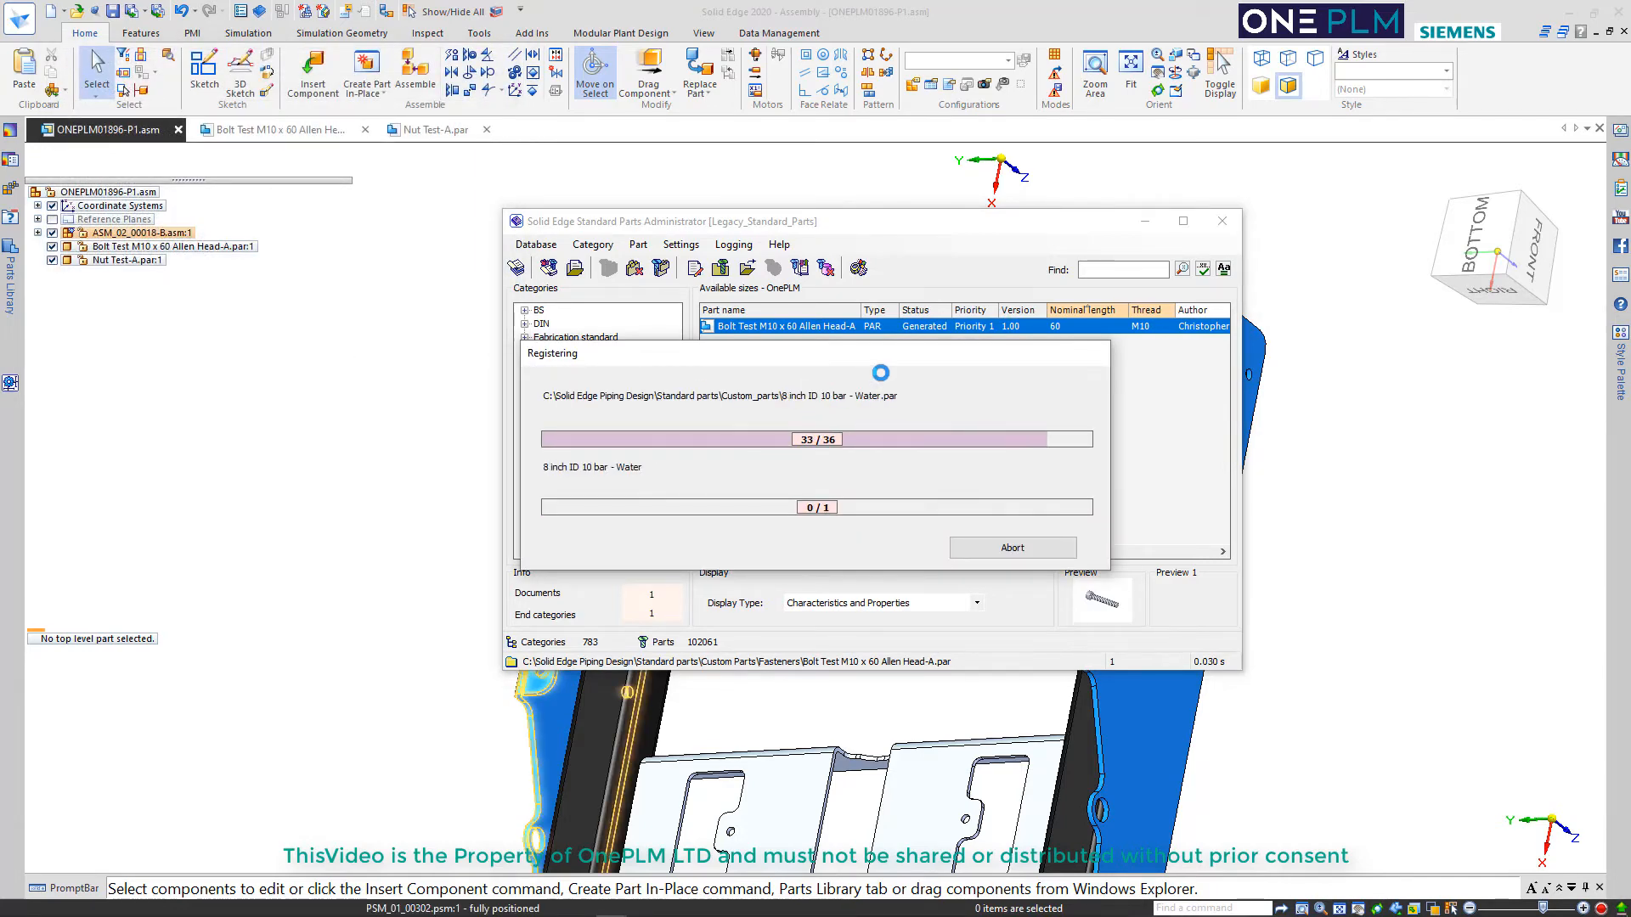
Close the Standard Parts Administrator and start a geometry-oriented coordinate system at the horizontal socket's inner edge centre, with X along base X pointing into the elbow
click(1221, 221)
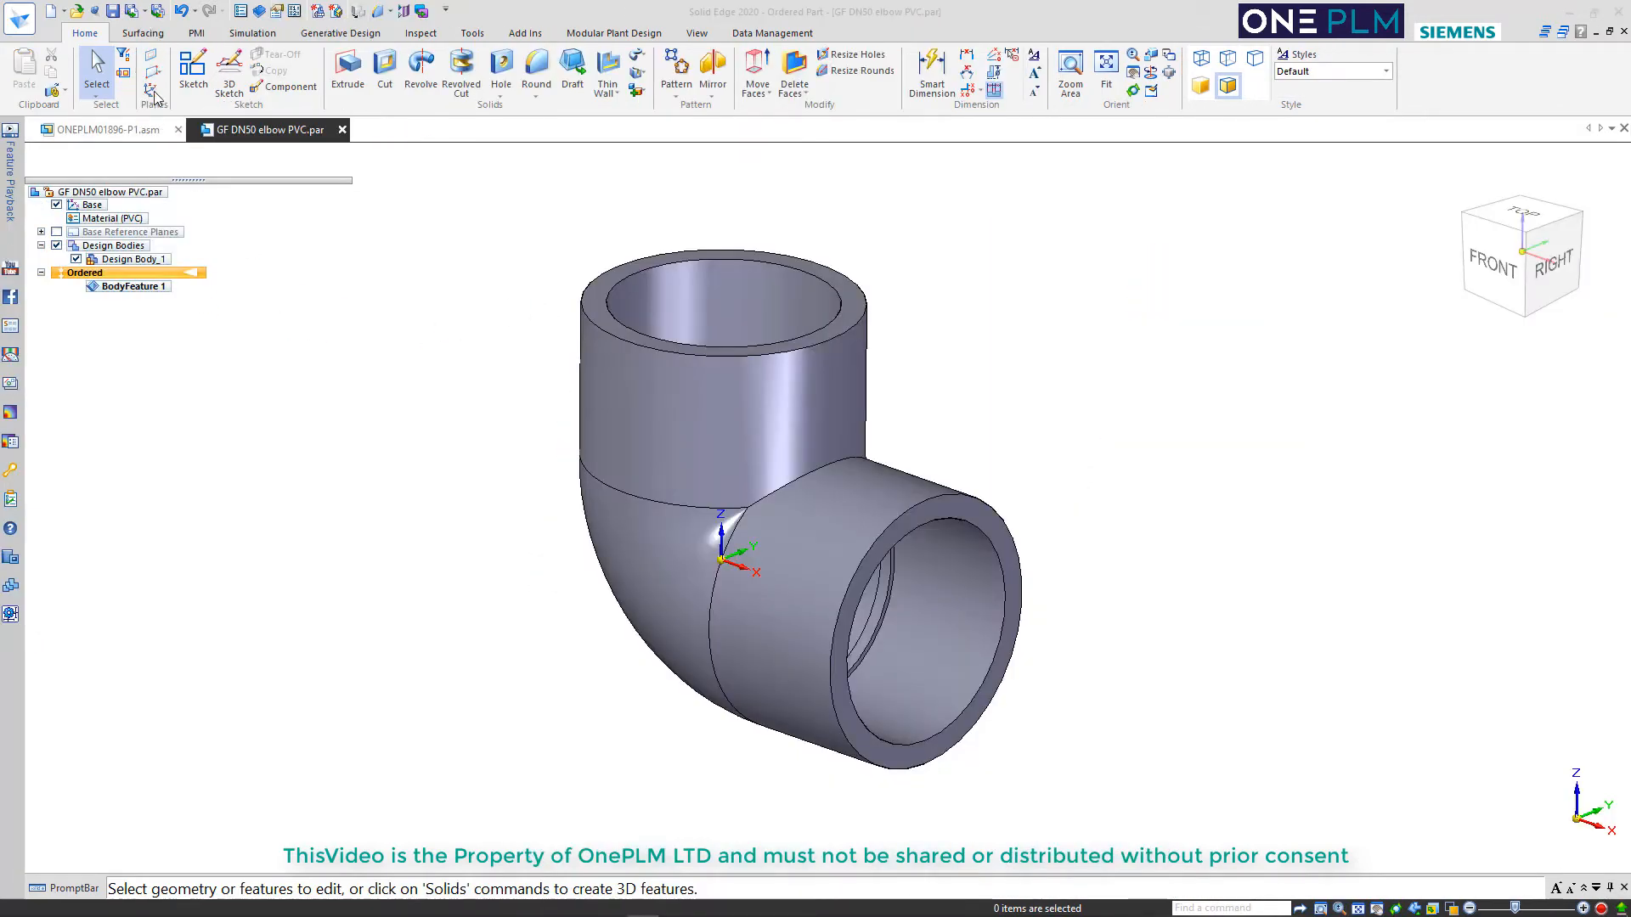
click(150, 92)
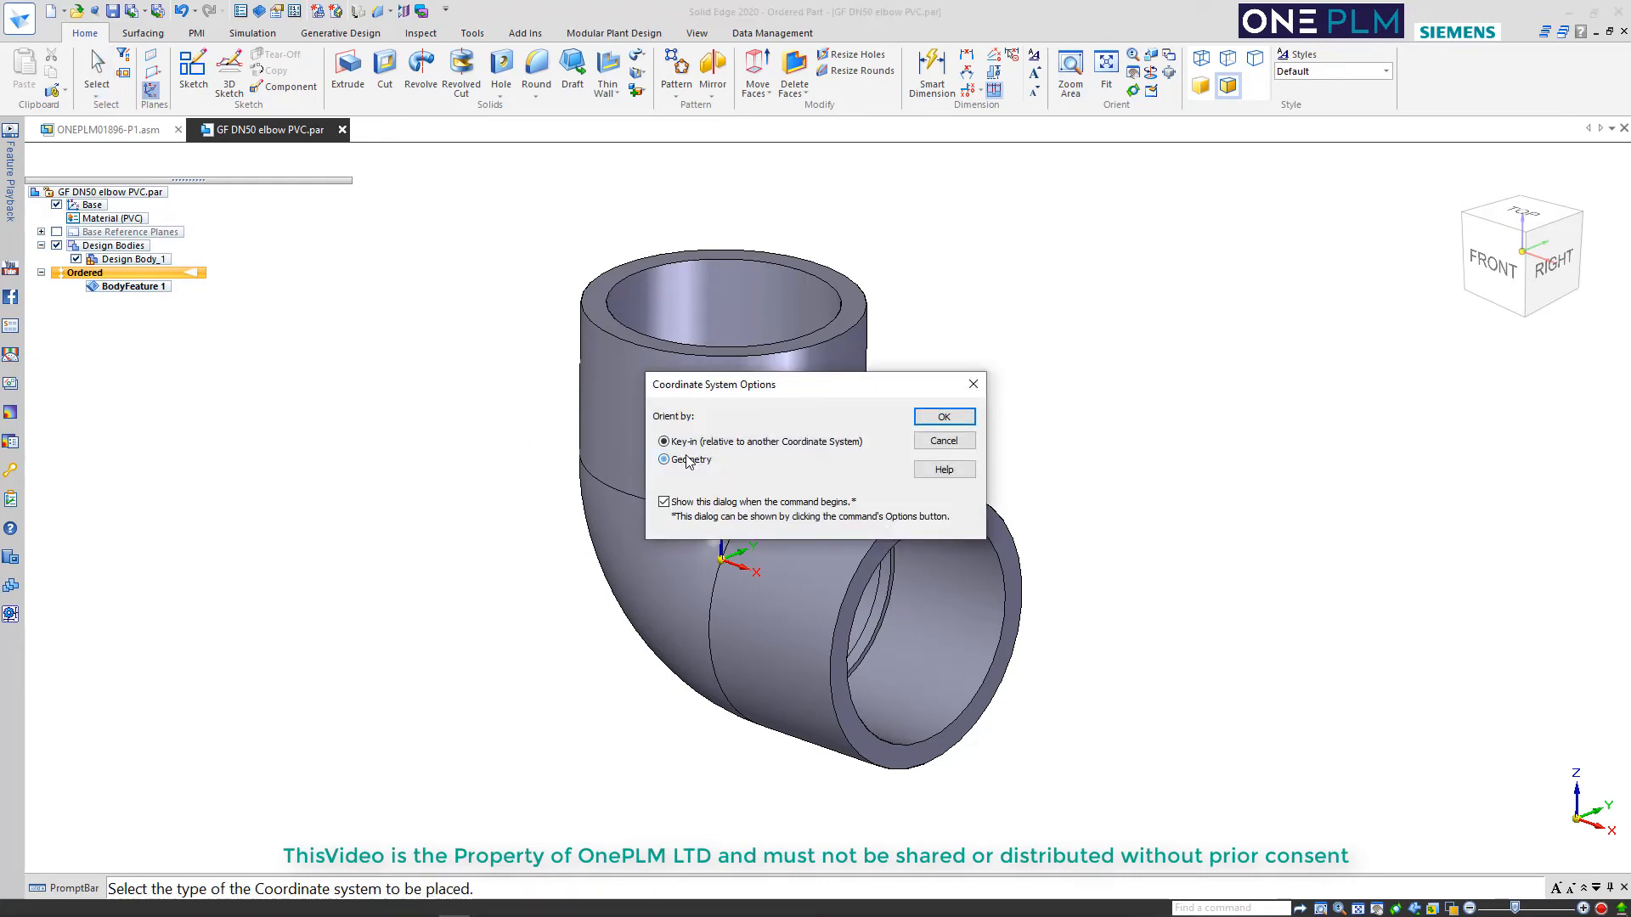
click(941, 418)
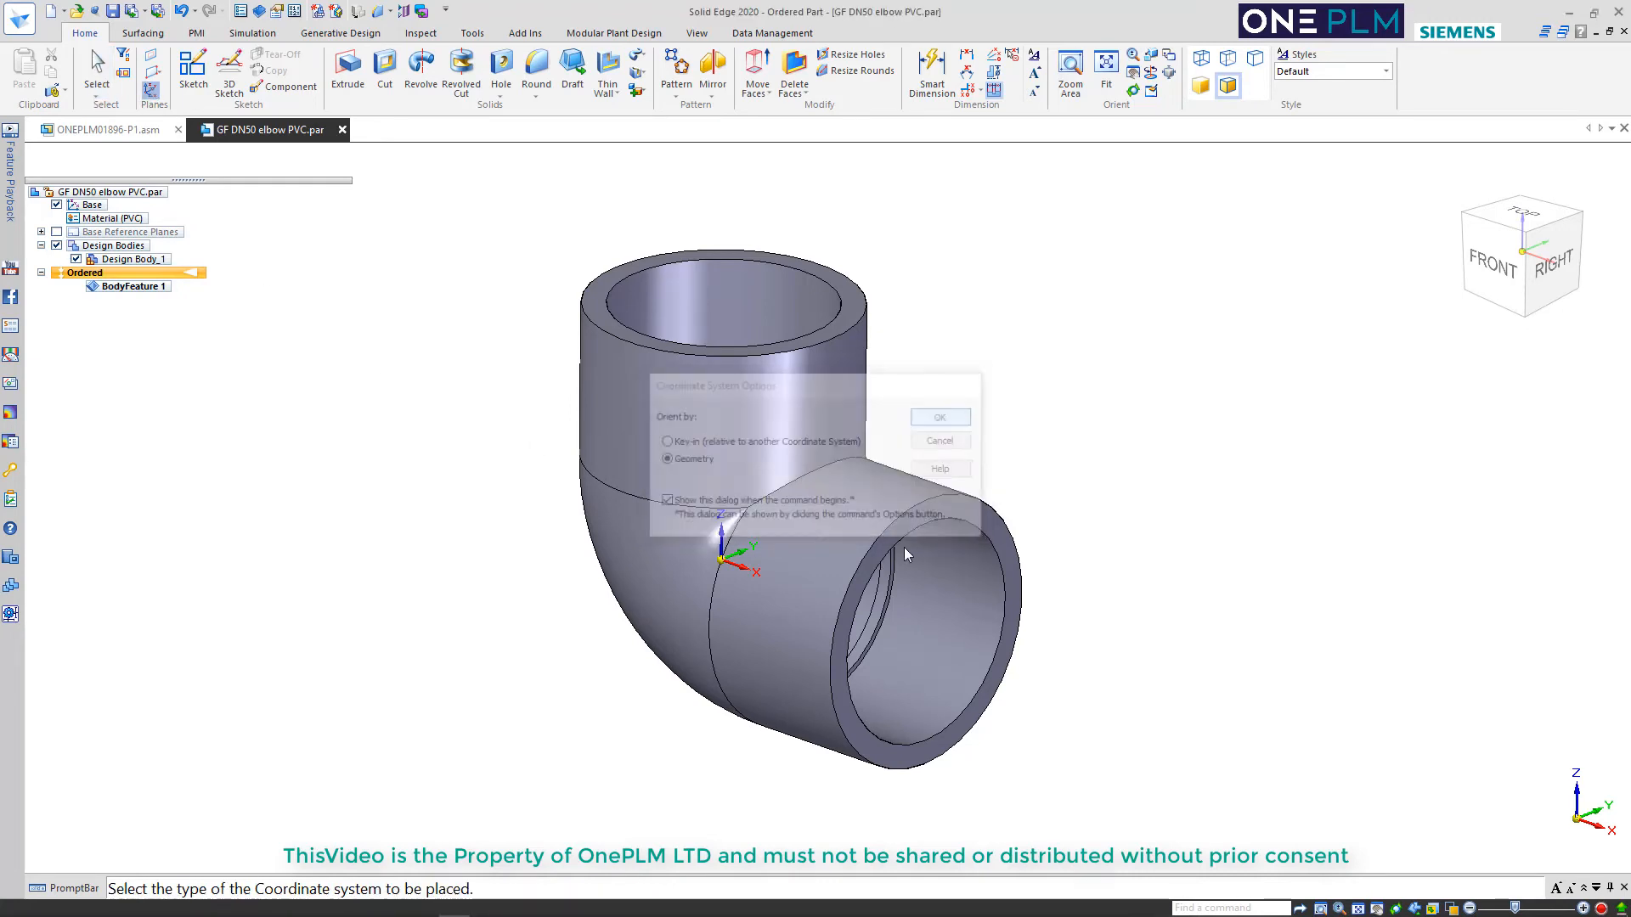
click(896, 597)
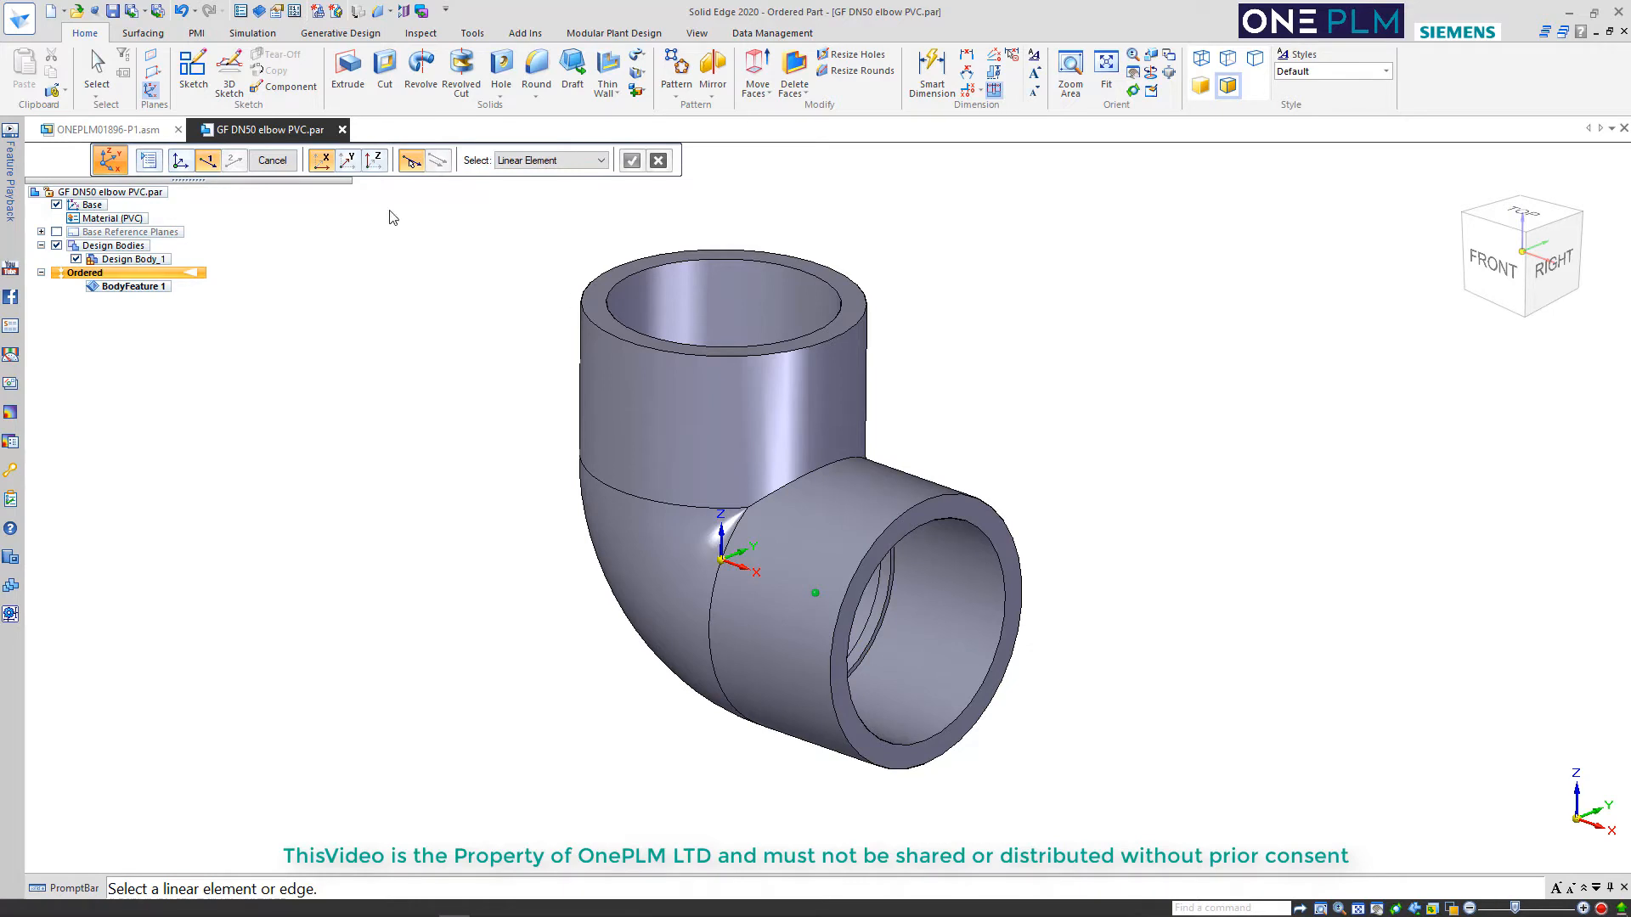
click(817, 544)
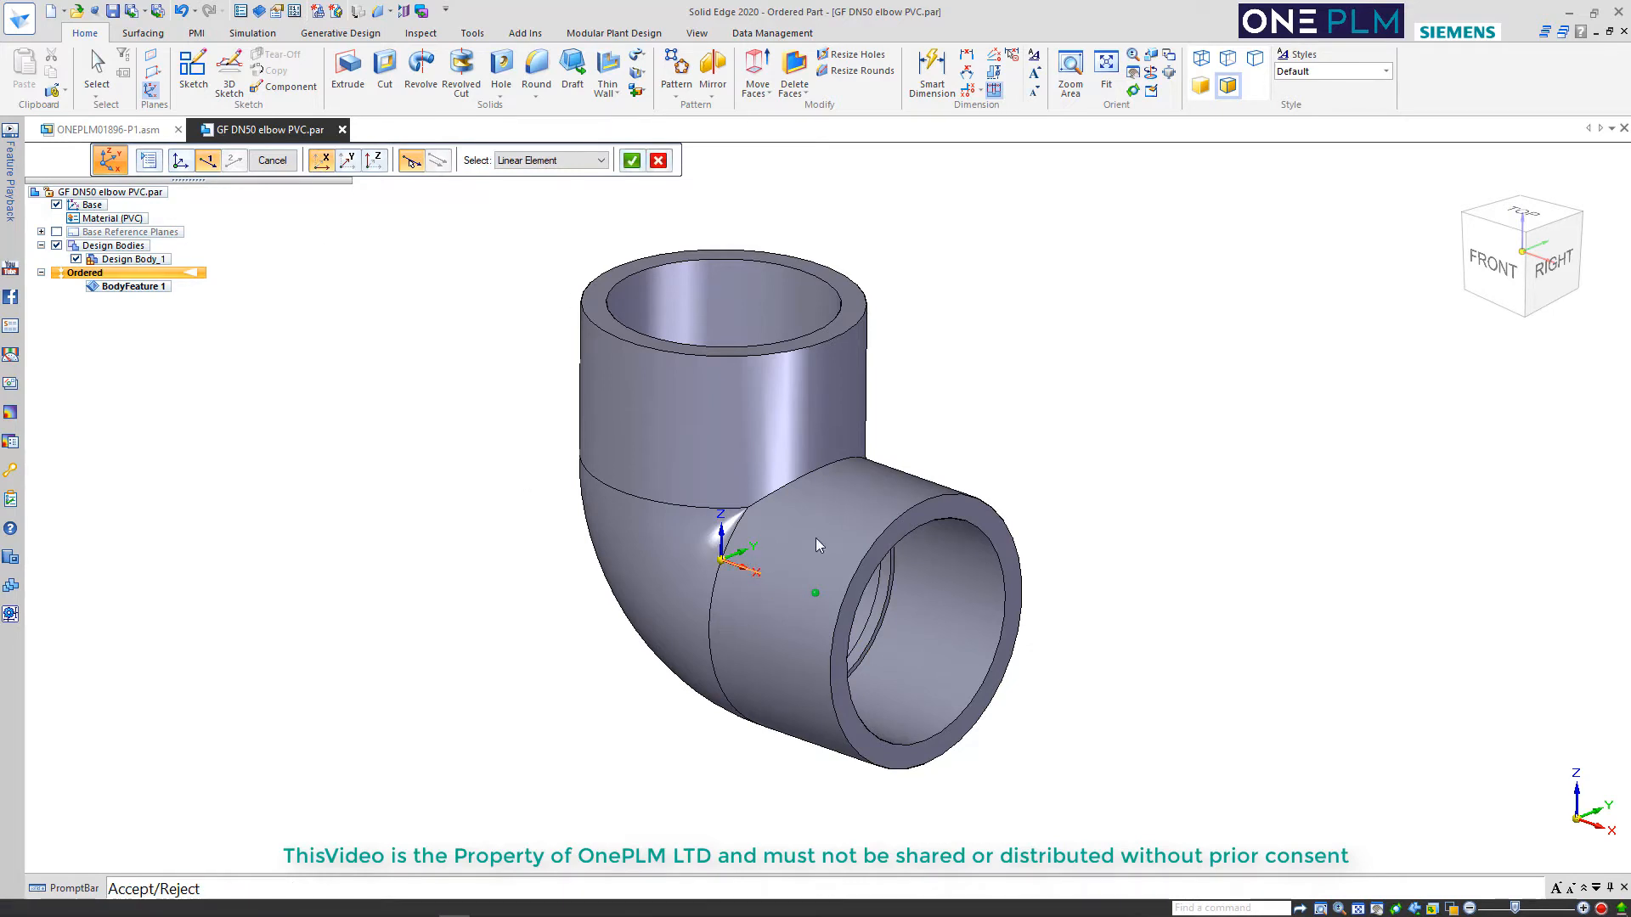
click(631, 160)
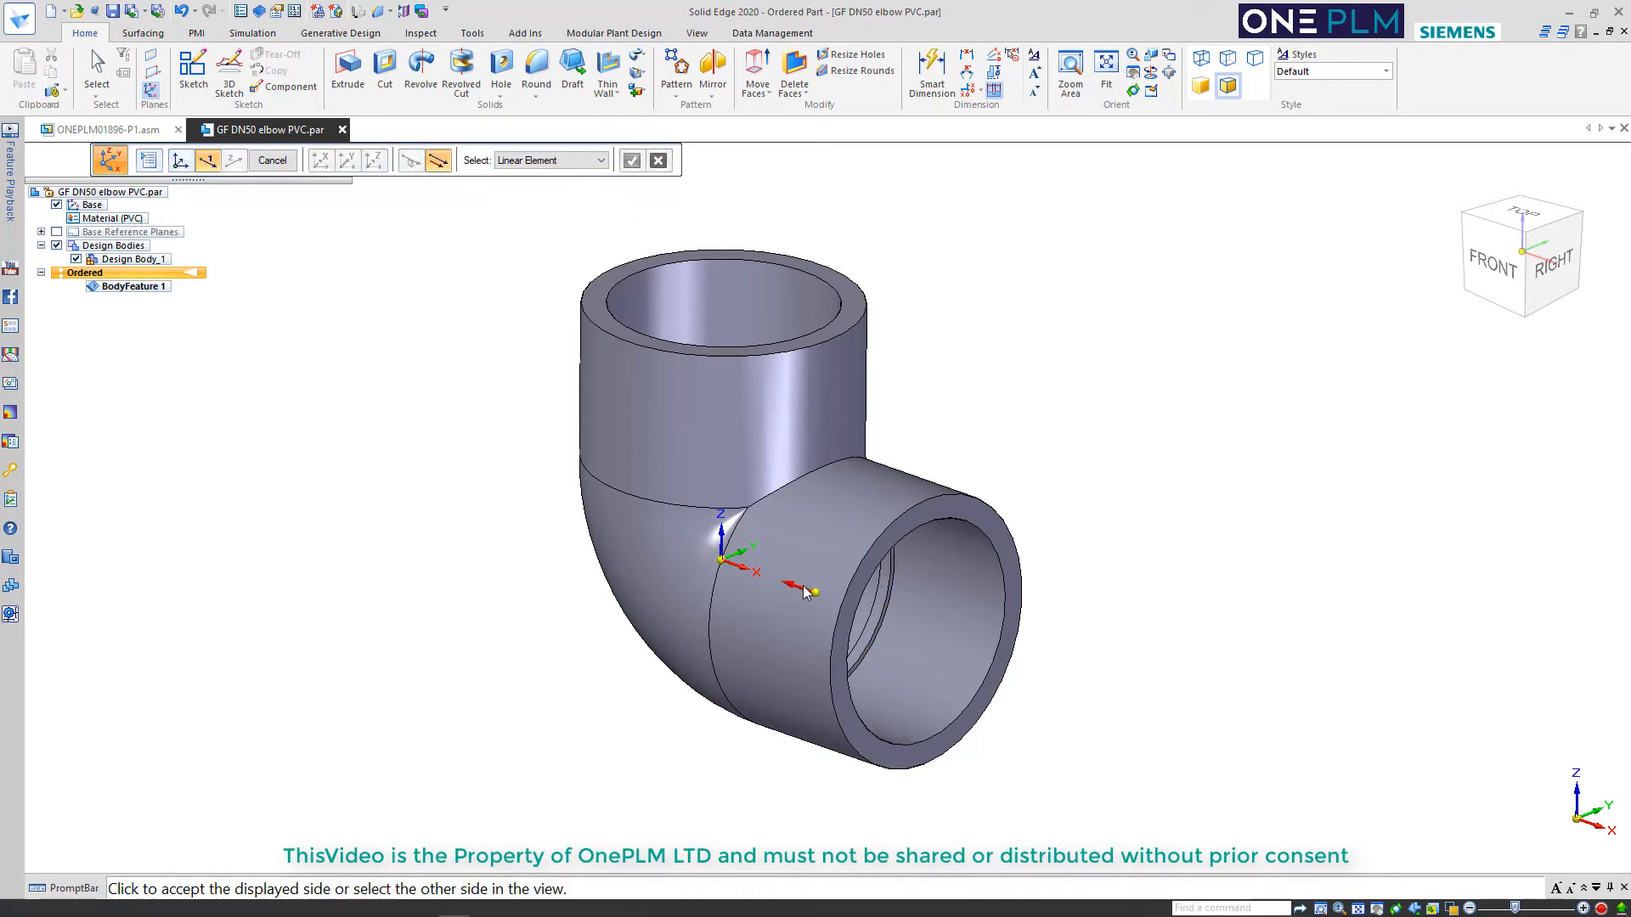
click(1065, 653)
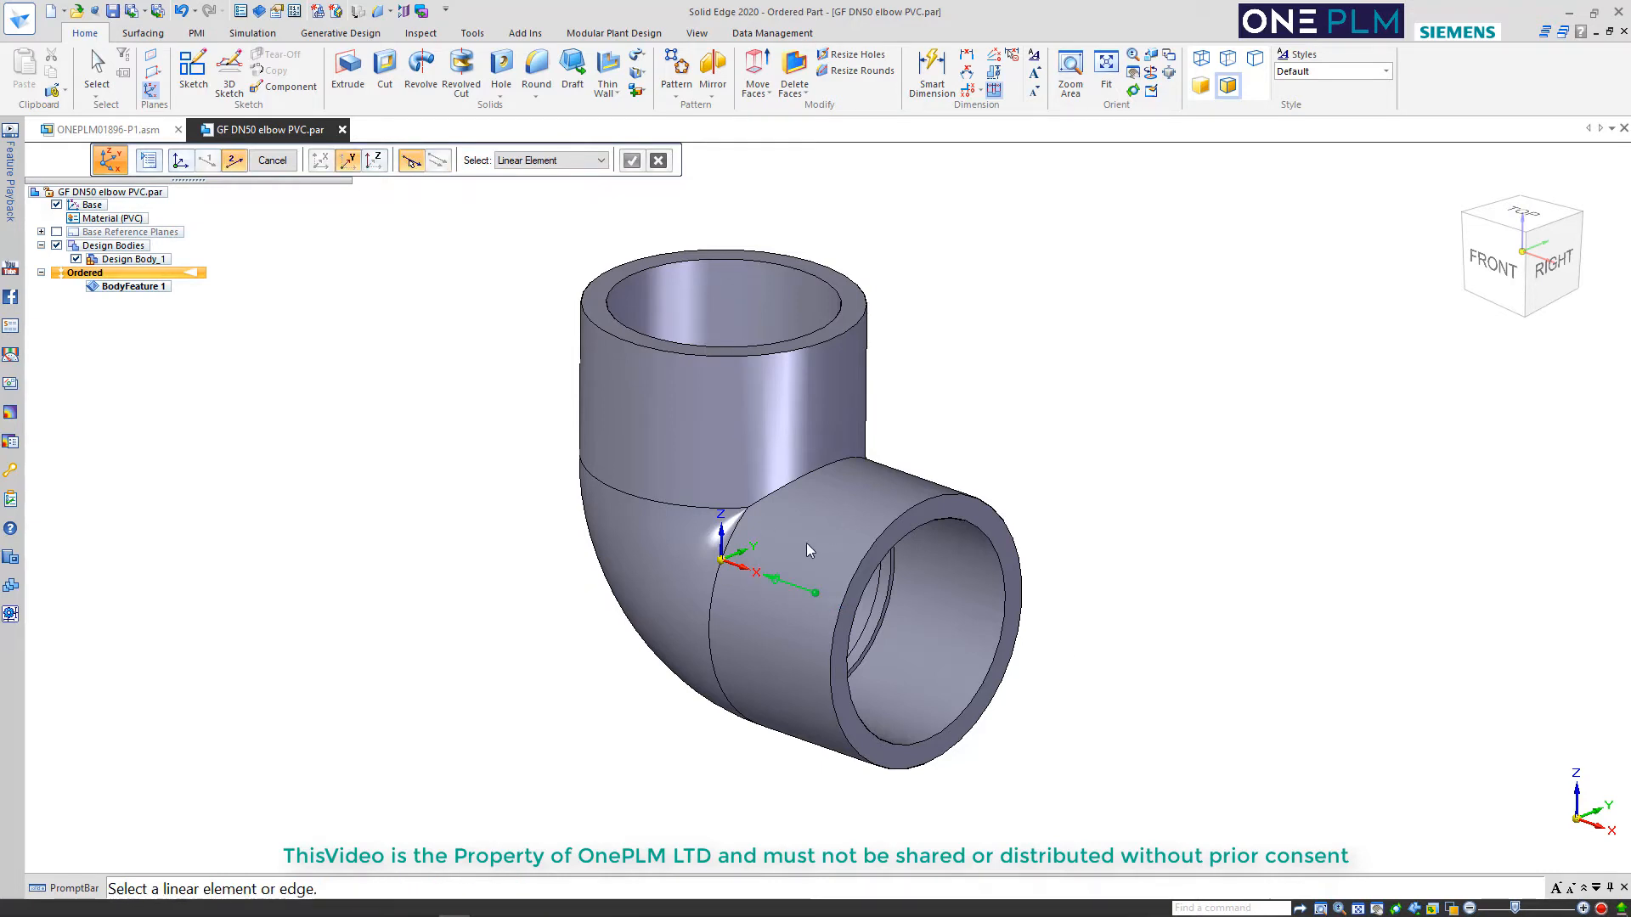
Align the coordinate system's Y axis with the base Y axis in the same direction, name it INPUT_POINT_1 and finish it
click(737, 554)
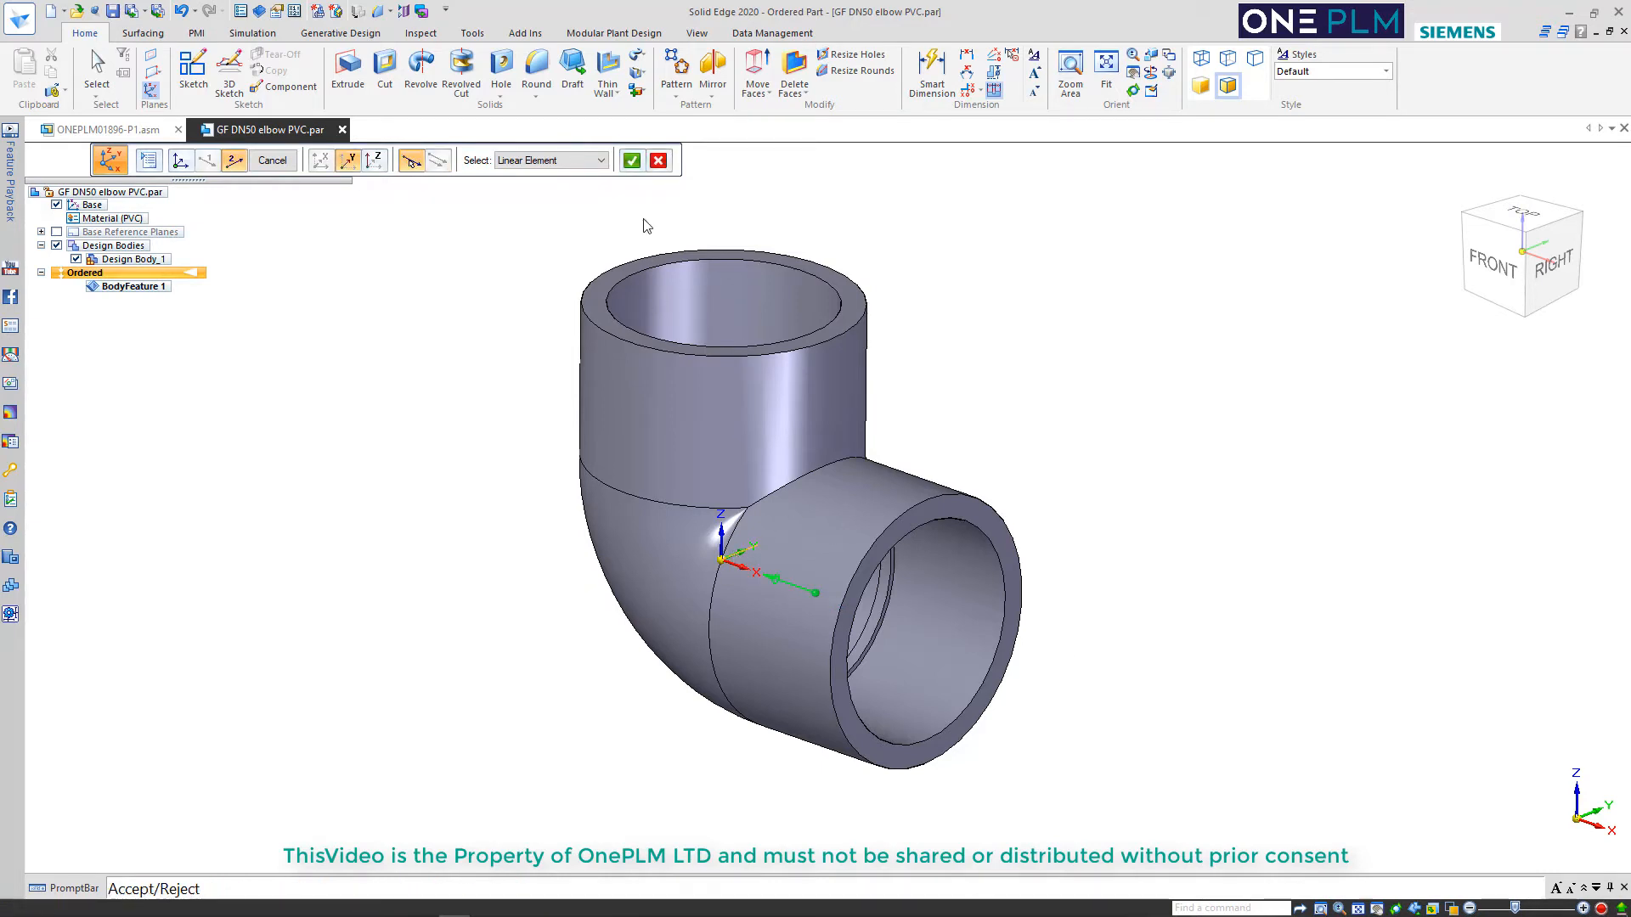
click(631, 160)
click(1023, 409)
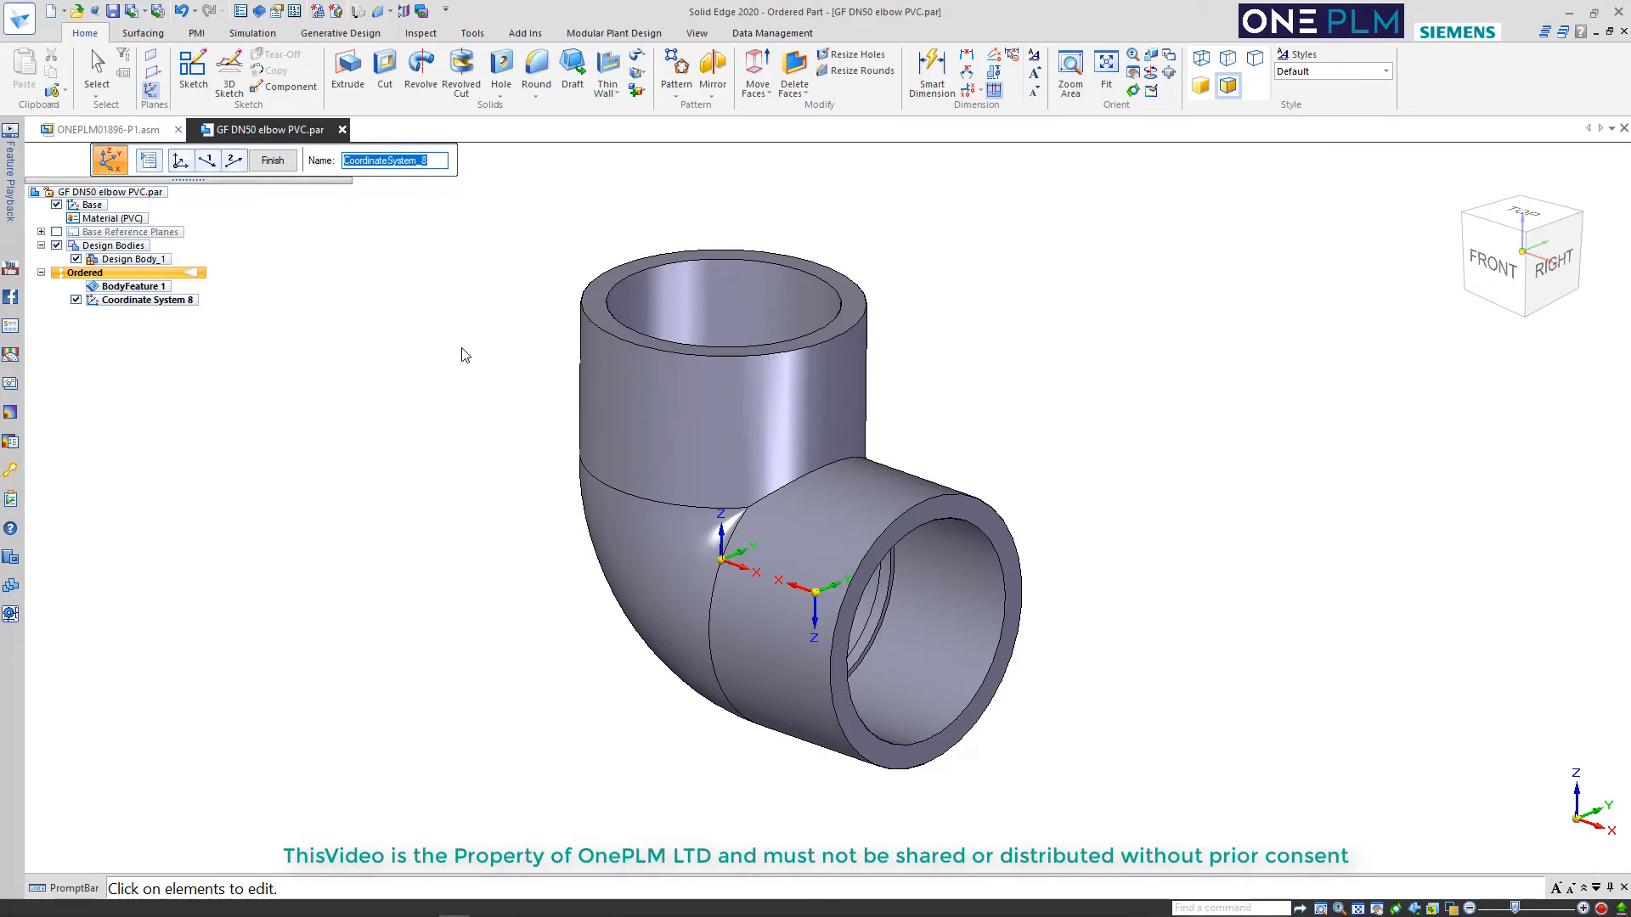
text(IN)
text(PUT_POINT_1)
click(274, 161)
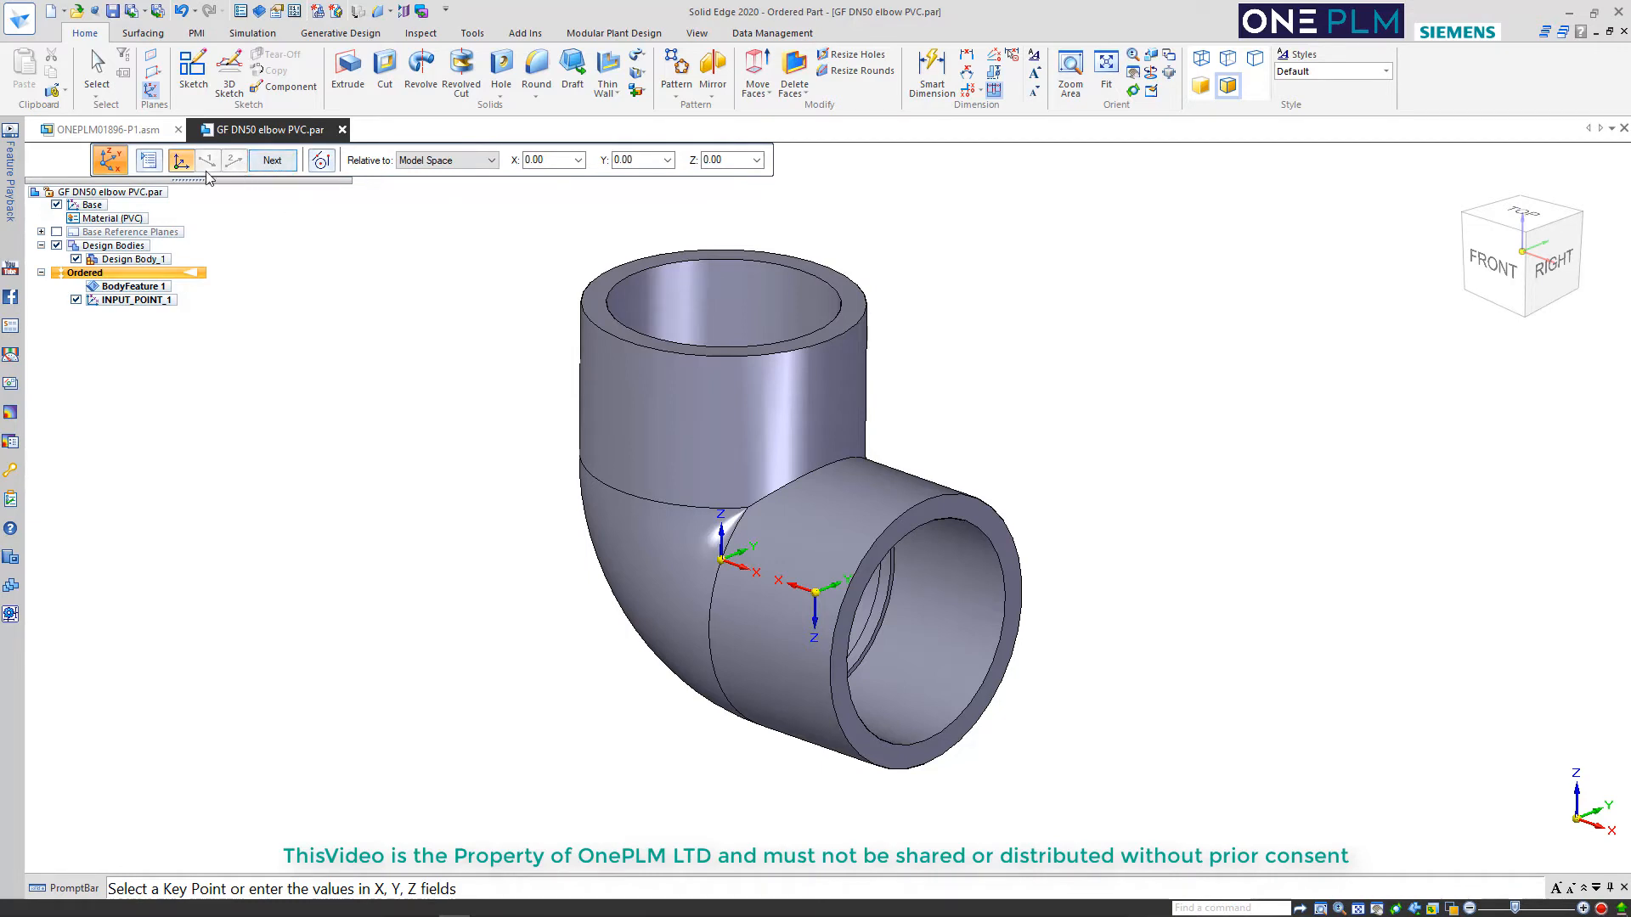
Create a second coordinate system by key-in at the INPUT_POINT_1 origin, with a Y orientation angle of 180
click(148, 160)
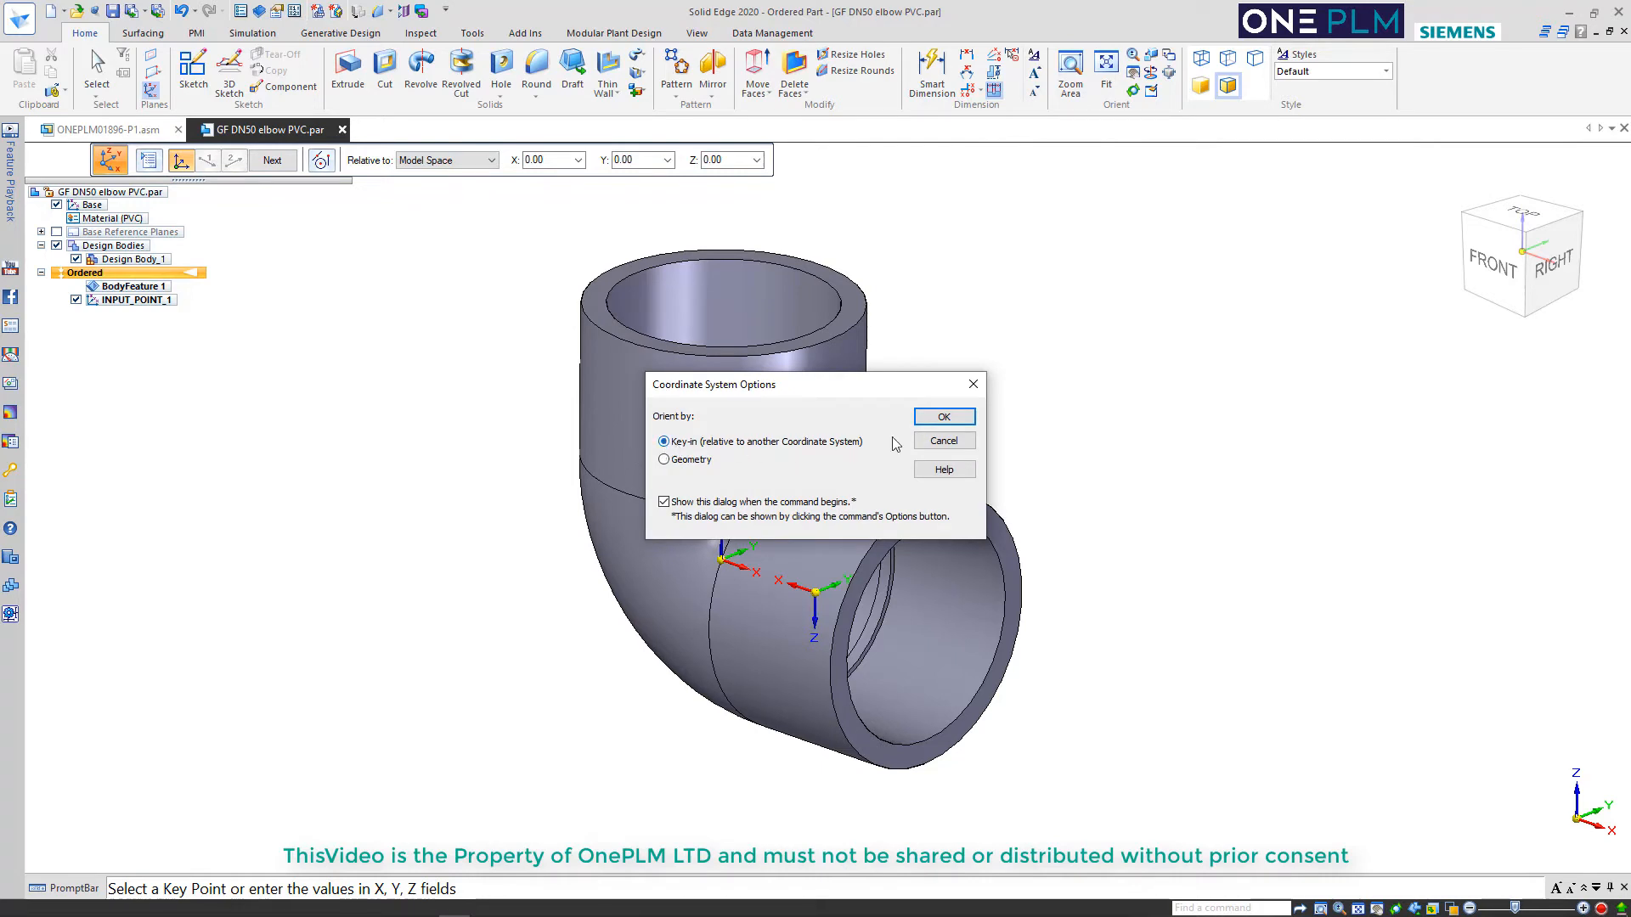
click(943, 416)
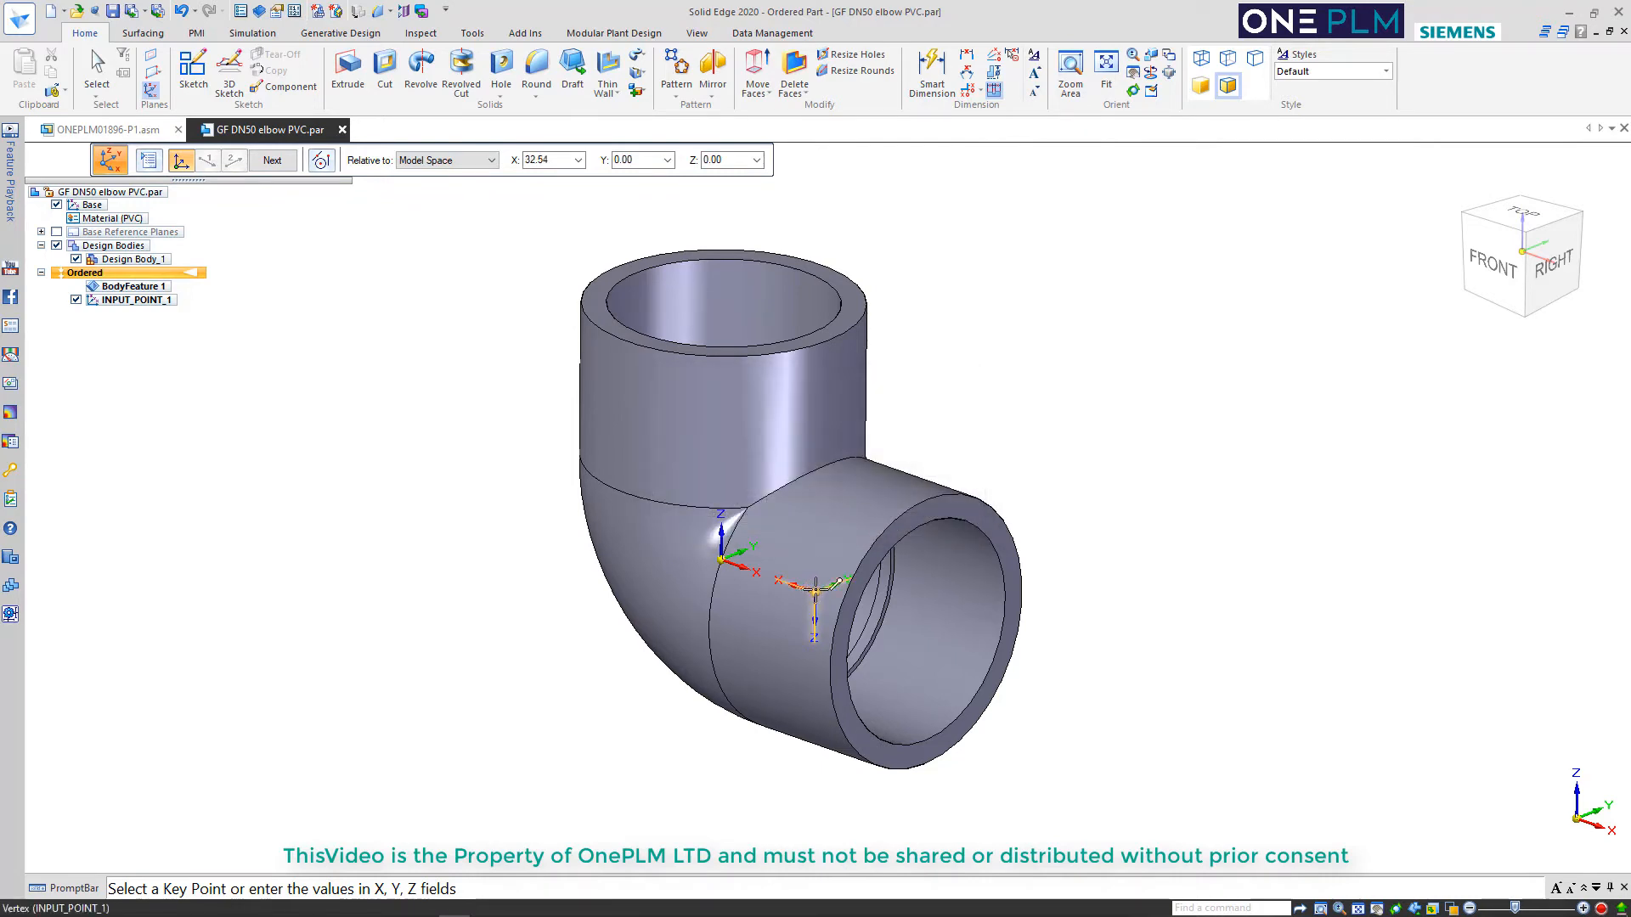
click(814, 589)
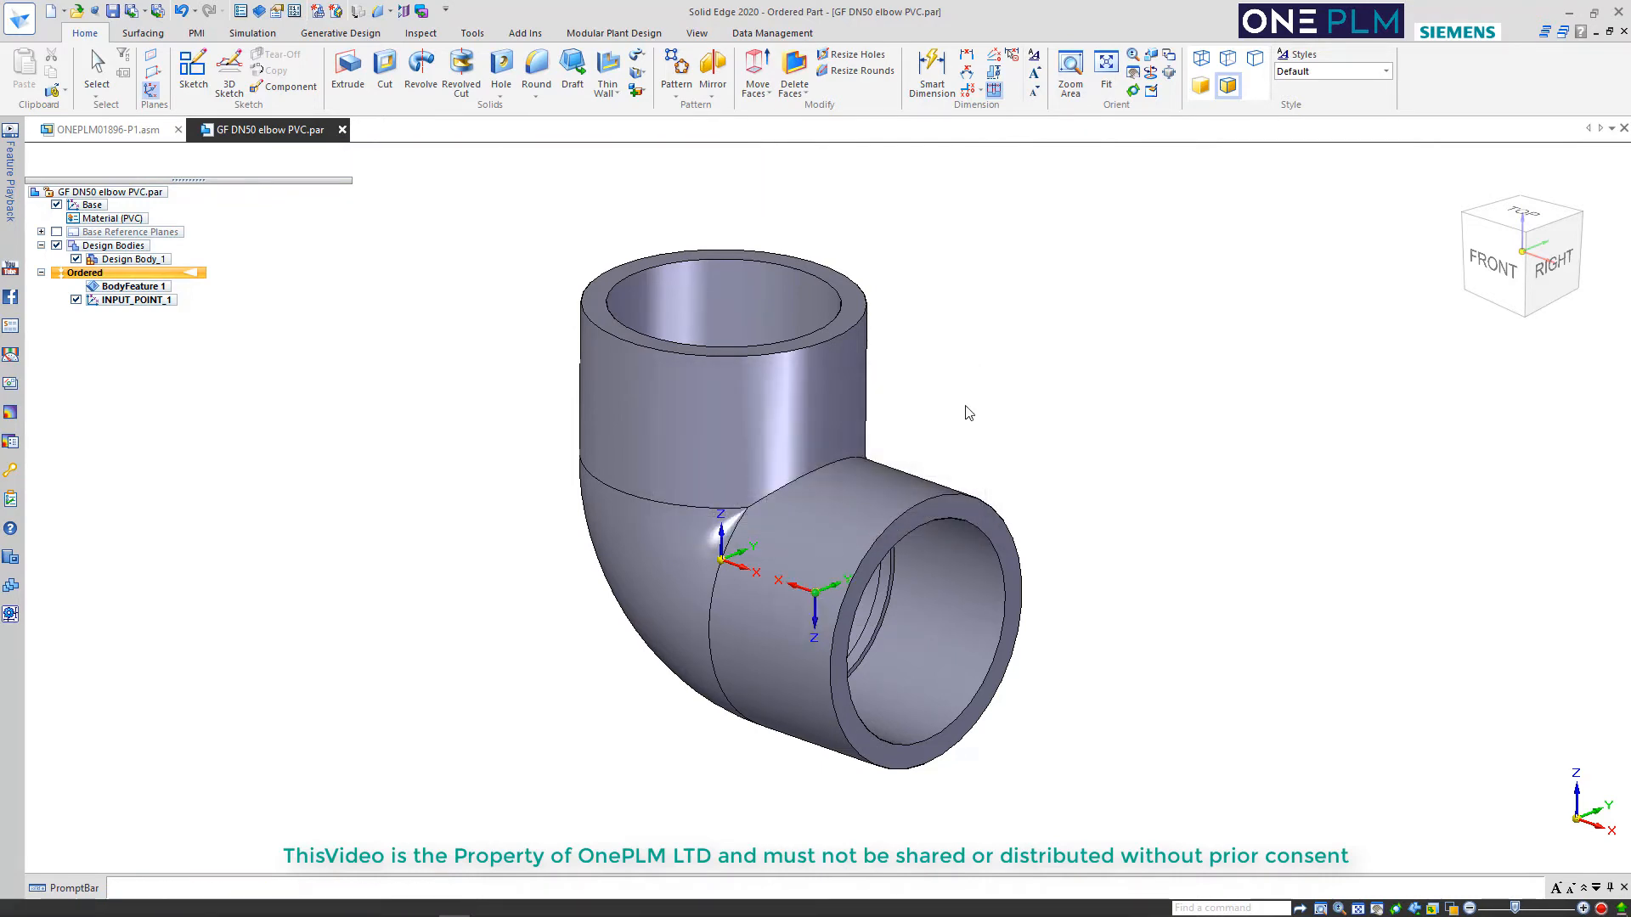
click(569, 161)
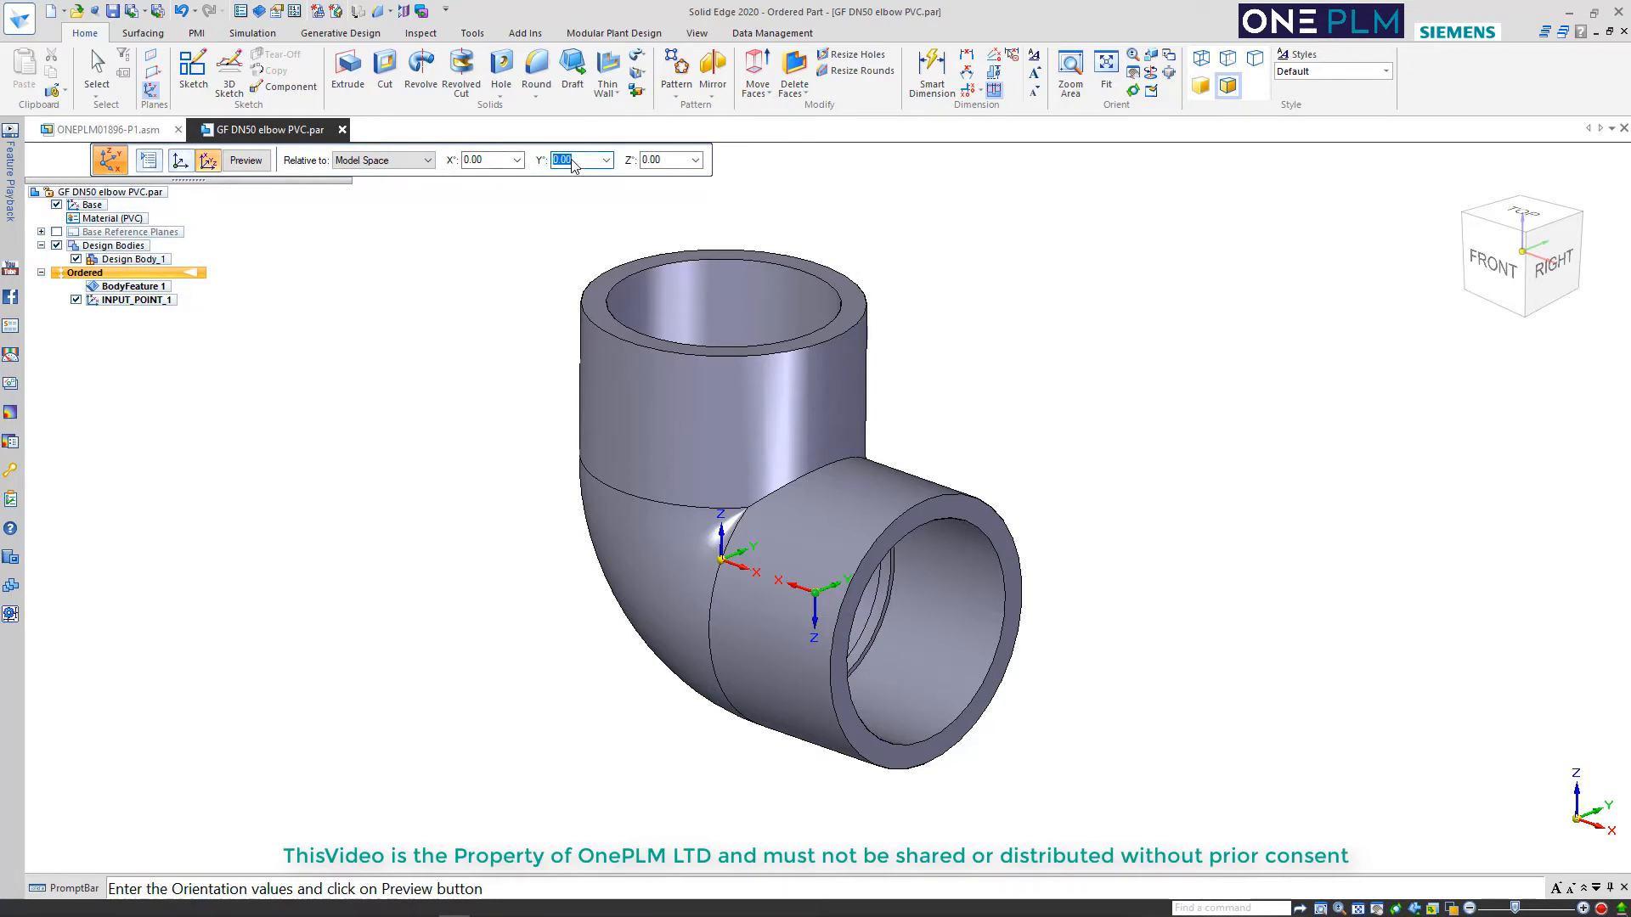
key(Return)
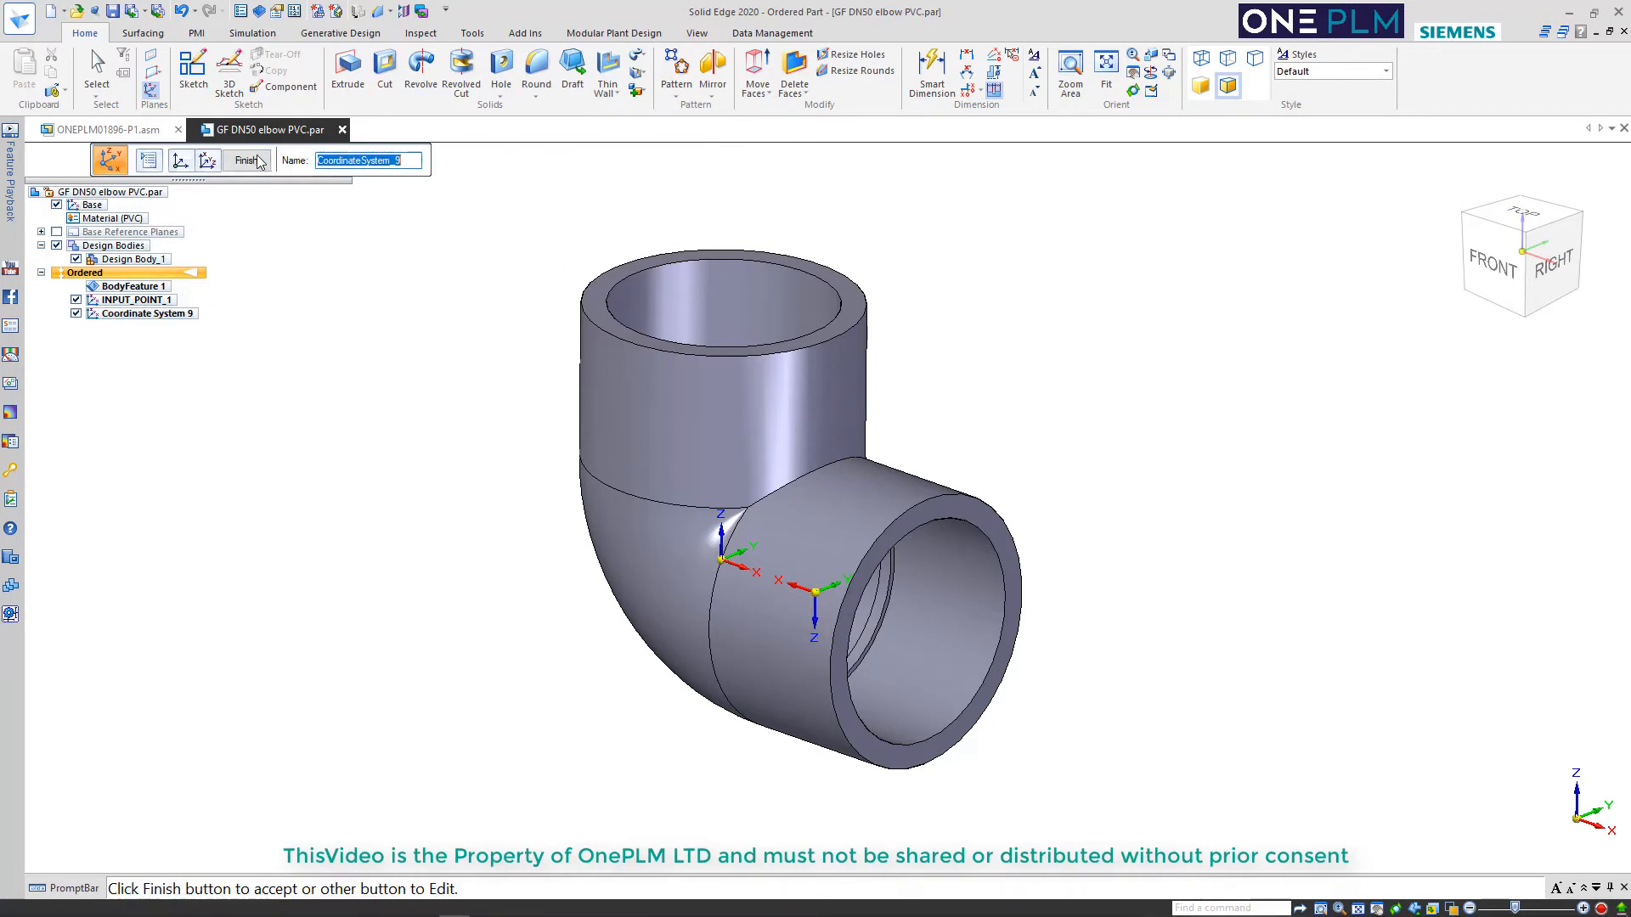
click(258, 162)
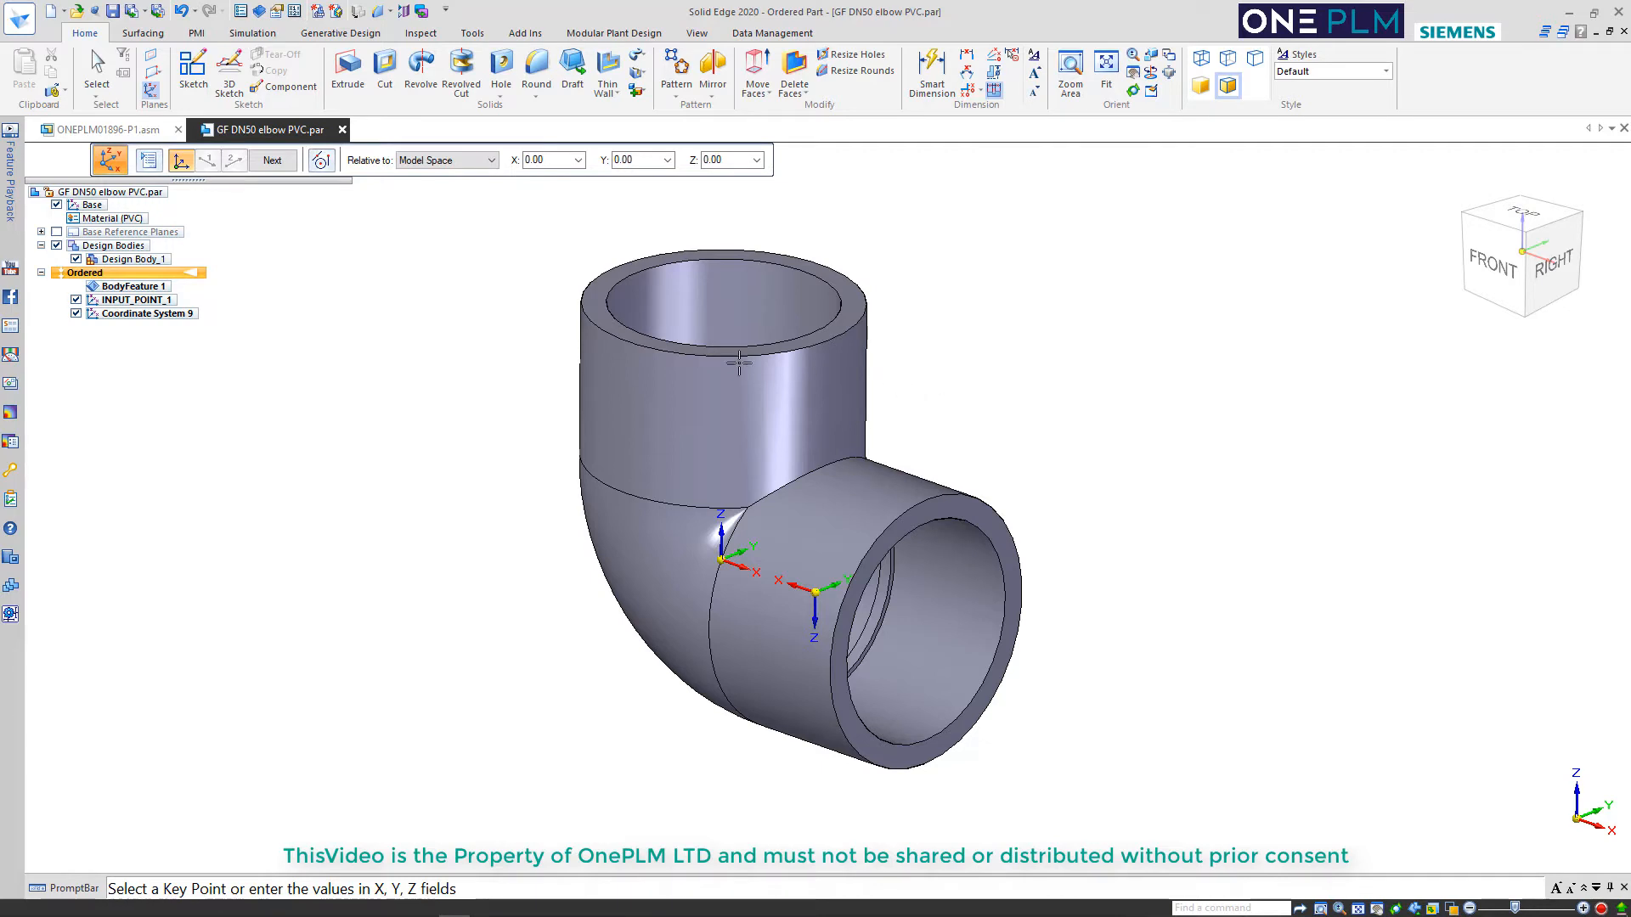
key(Escape)
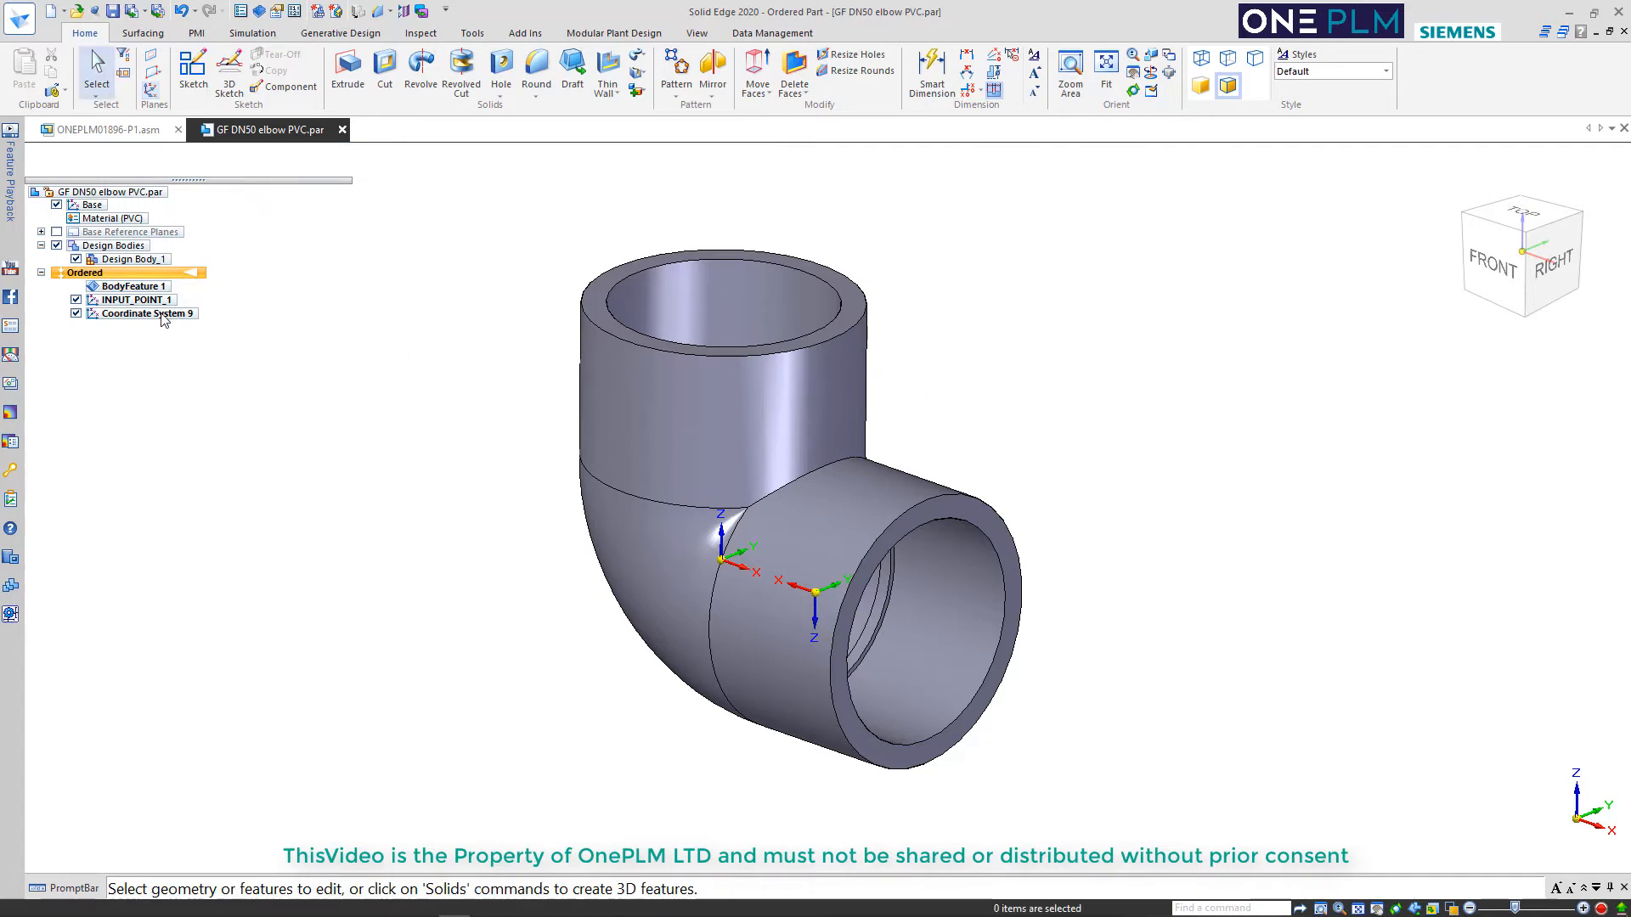
Edit the second coordinate system's orientation to Y 0 and Z 180, and preview it
click(164, 316)
key(Escape)
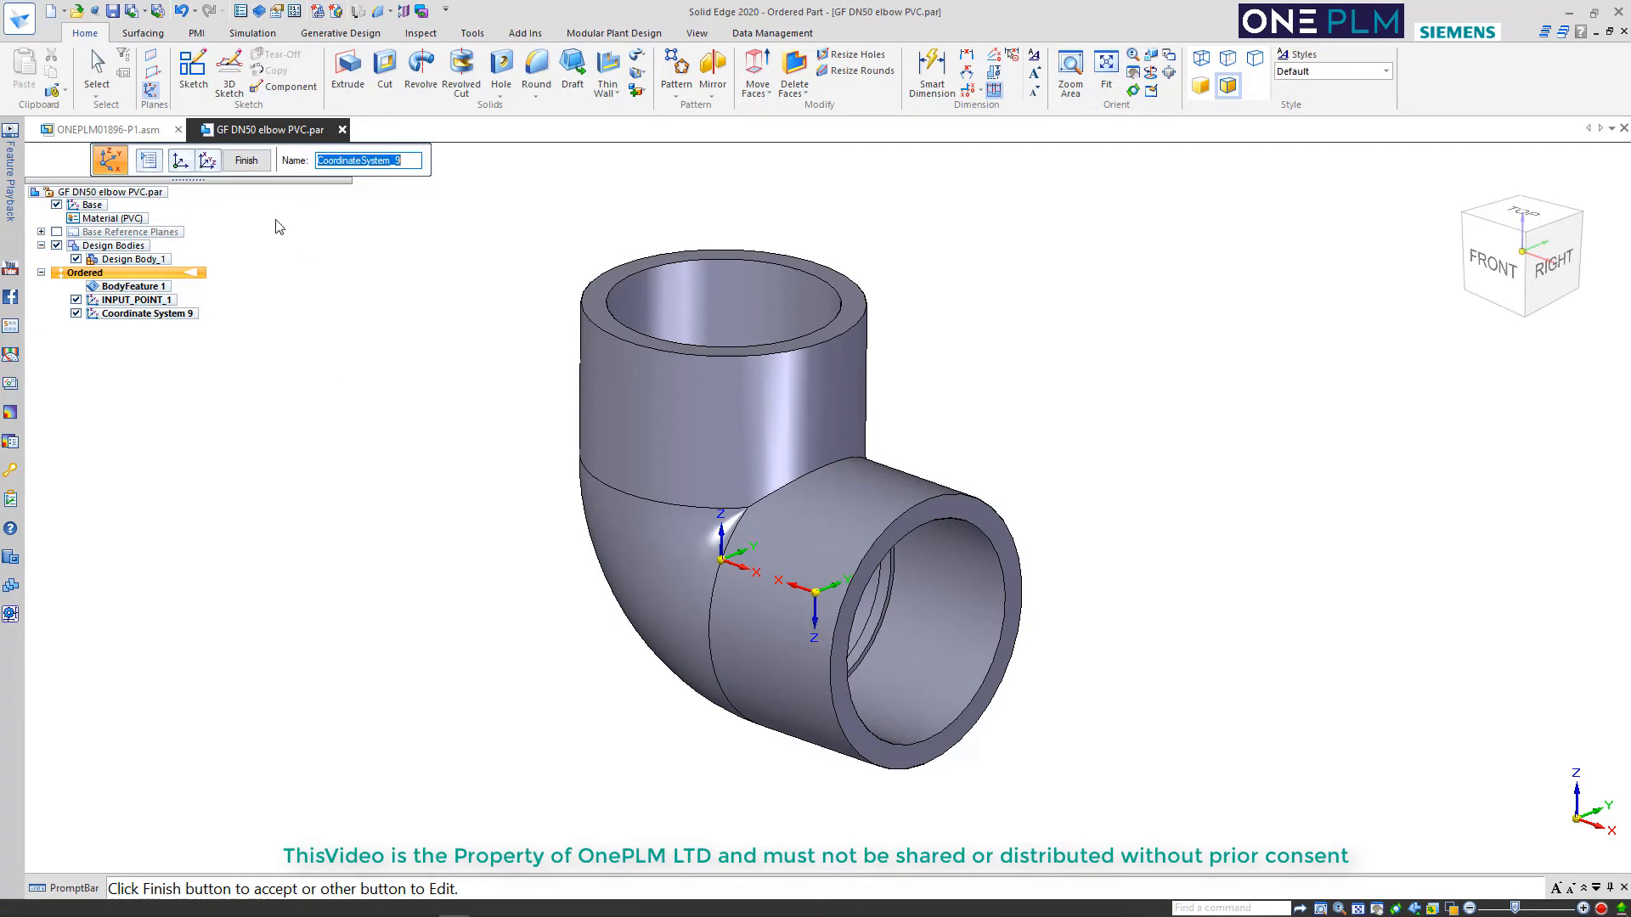
click(208, 161)
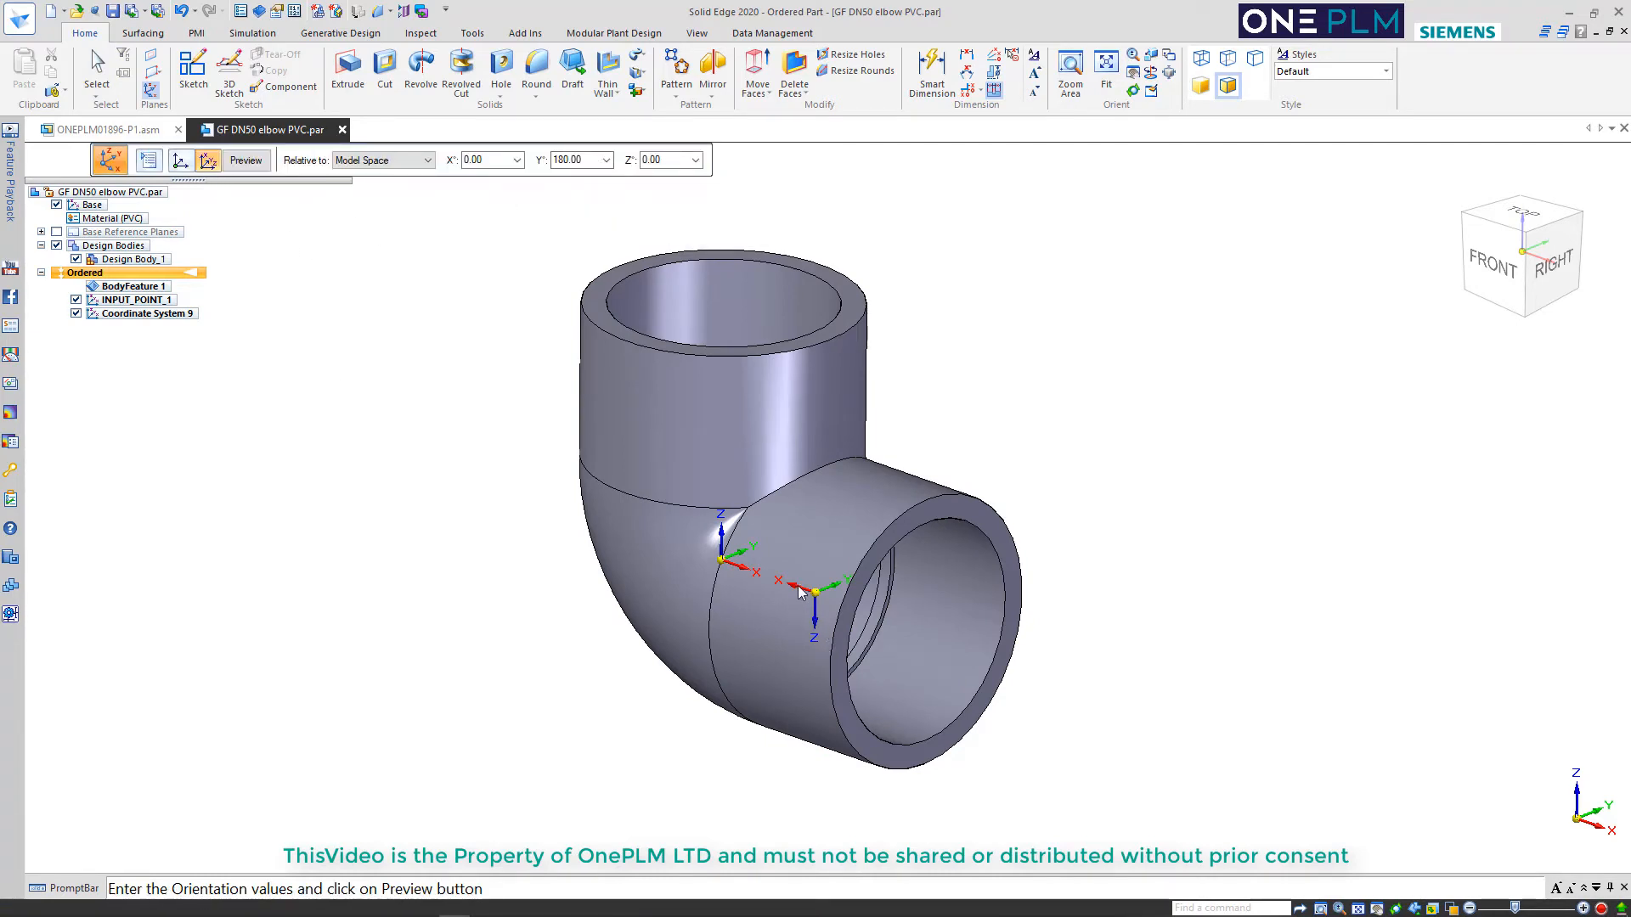
double_click(581, 164)
text(0)
key(Tab)
key(Tab)
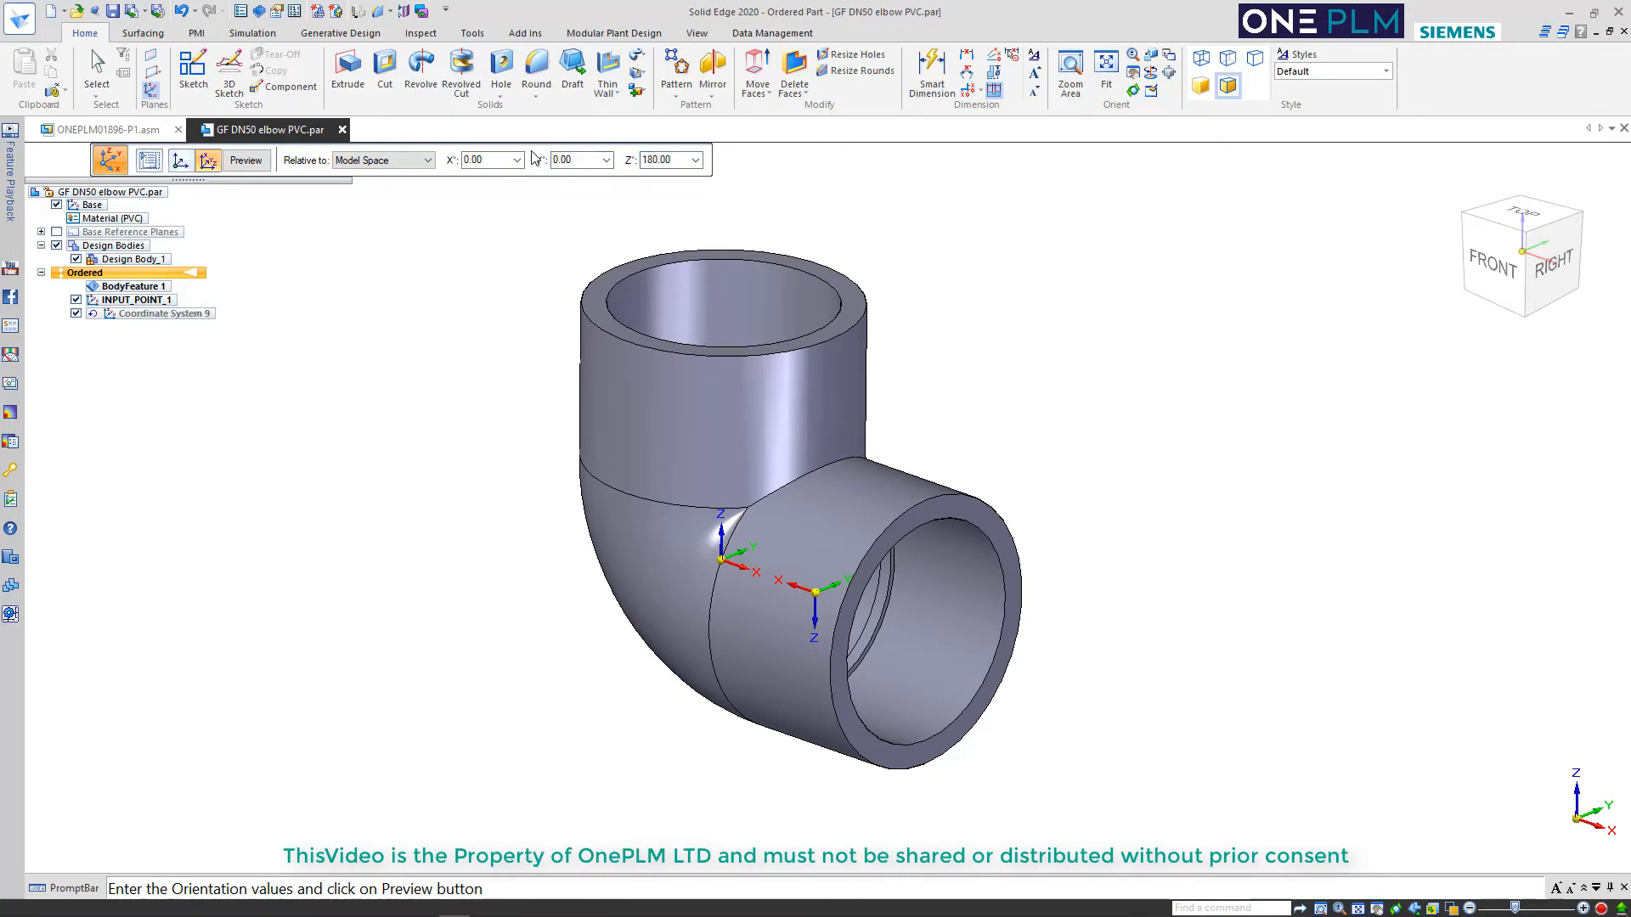
click(246, 162)
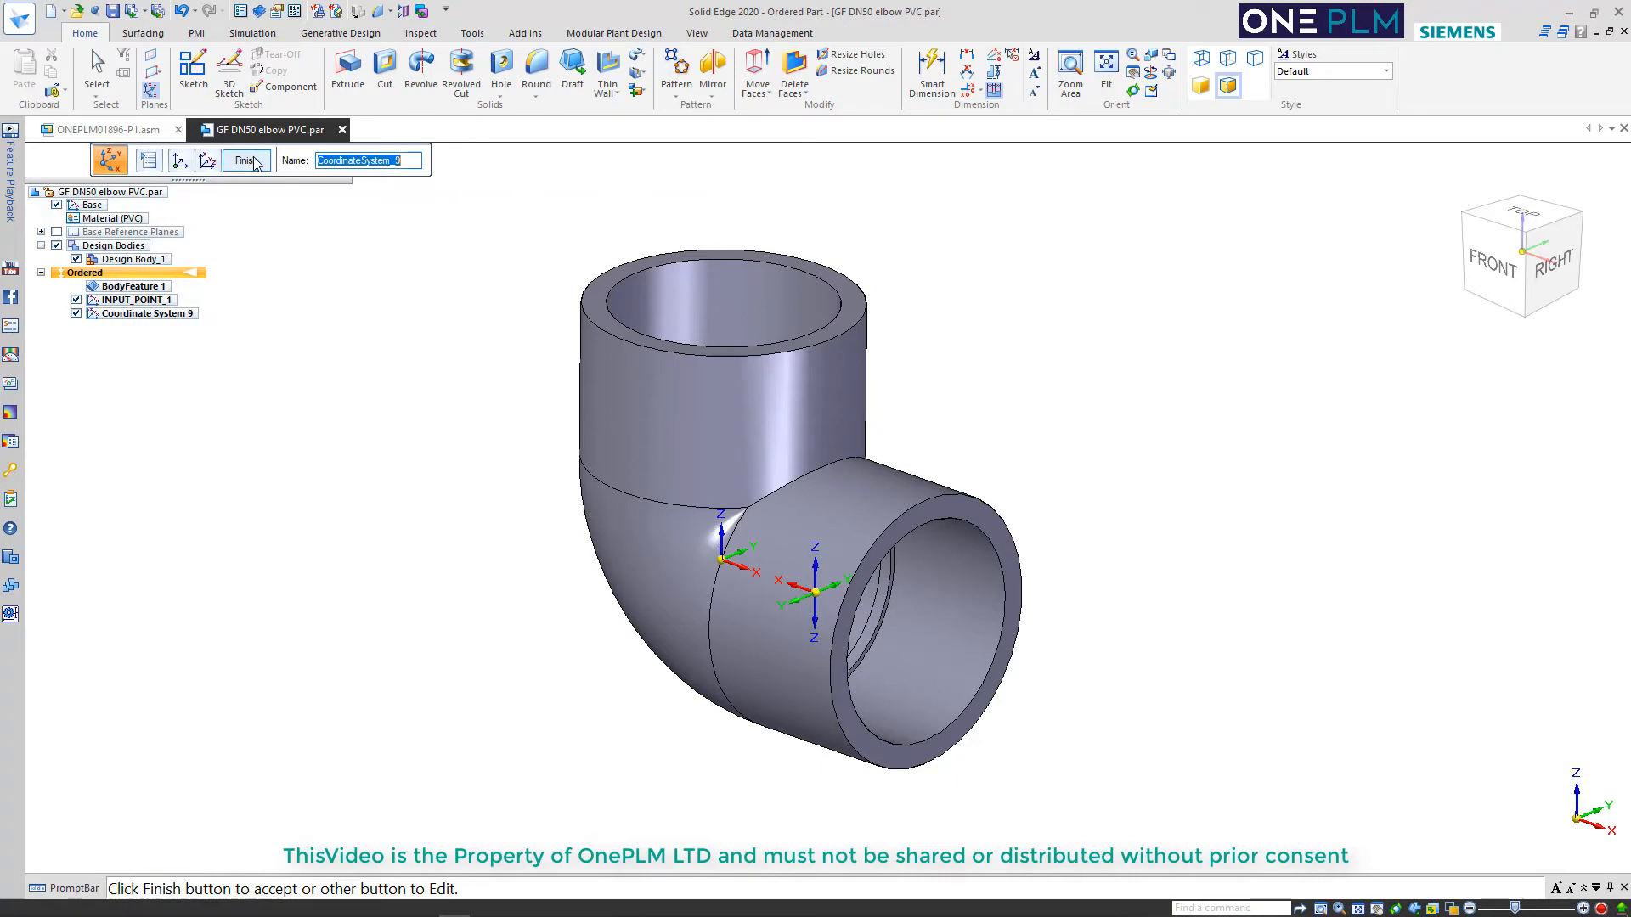
Set the second coordinate system's Y orientation angle to 180, keeping Z at 180, and preview it
click(209, 159)
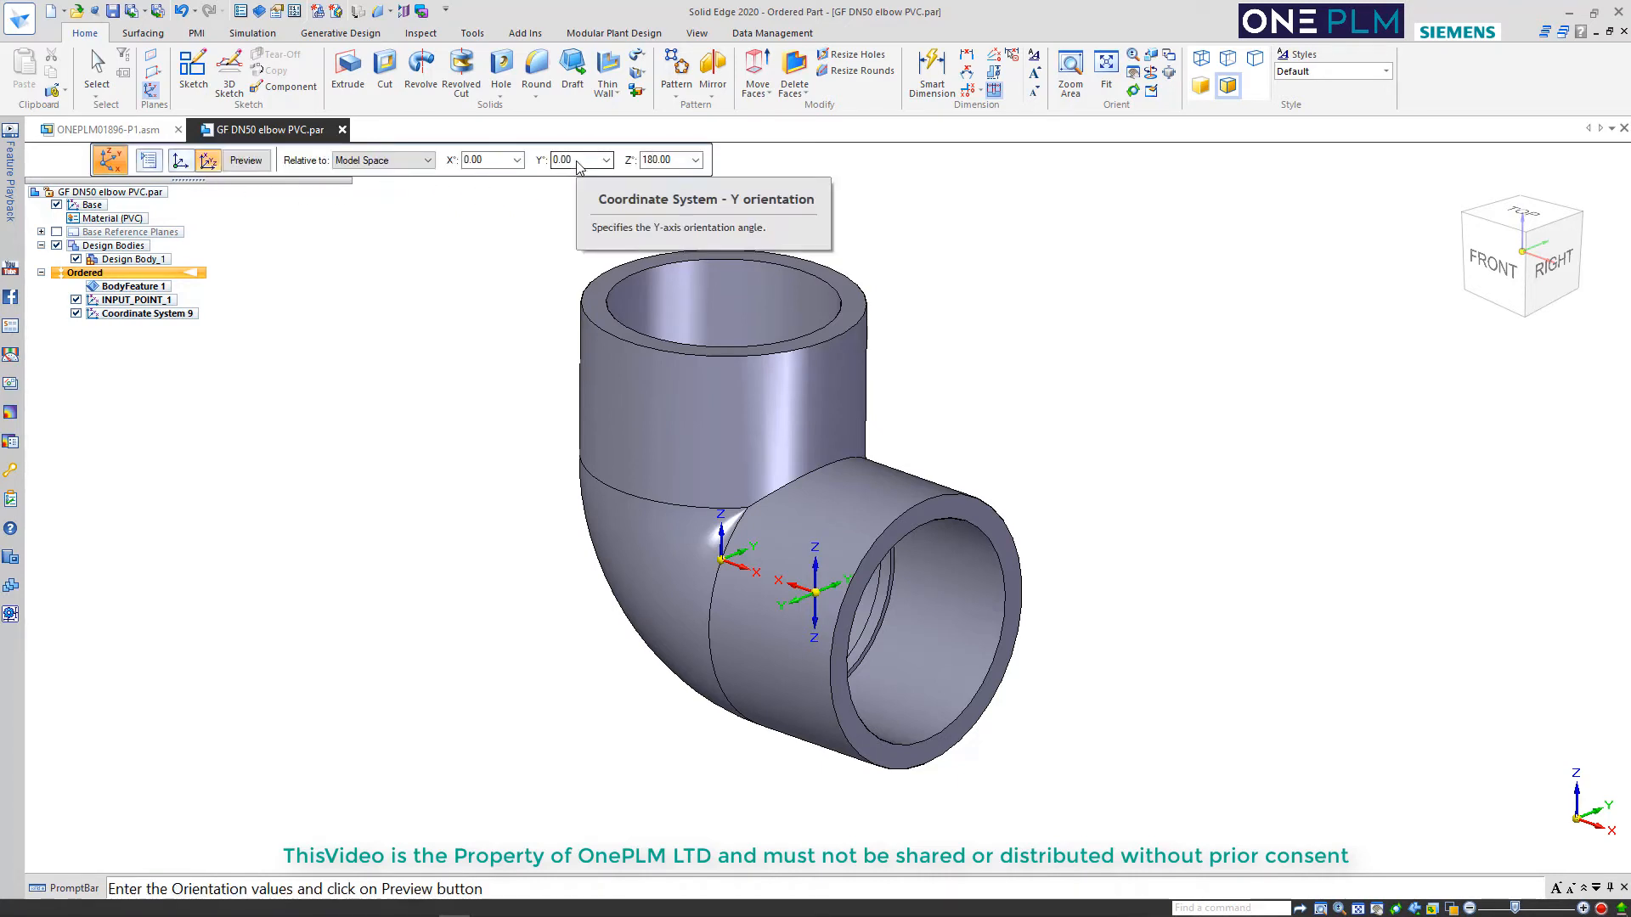
click(578, 166)
text(180)
key(Tab)
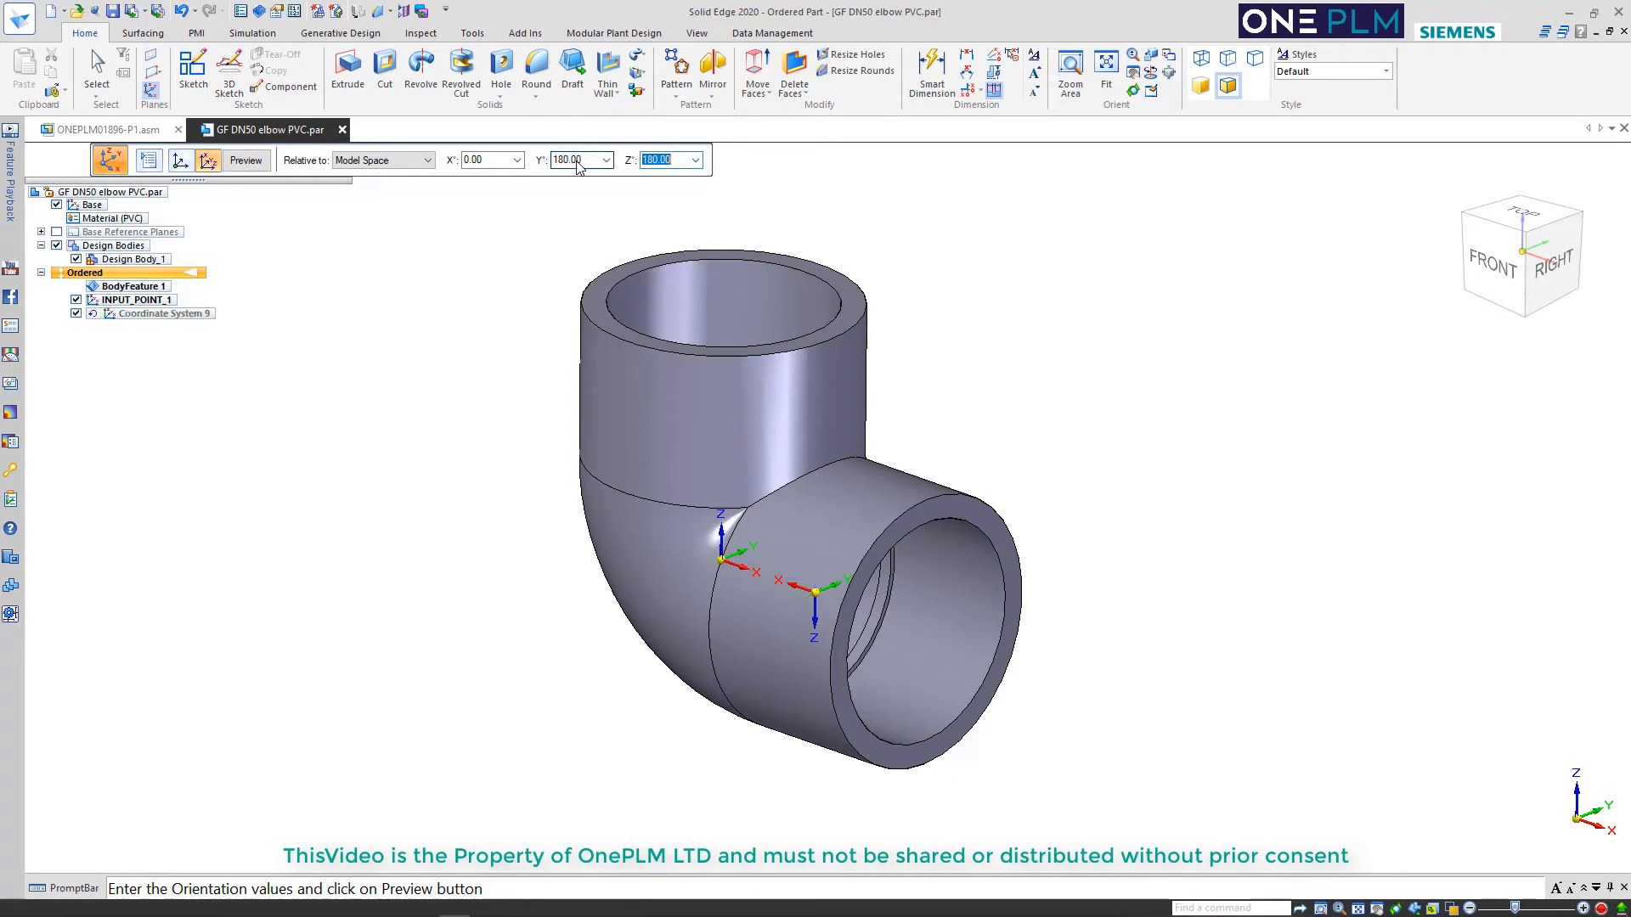
click(253, 161)
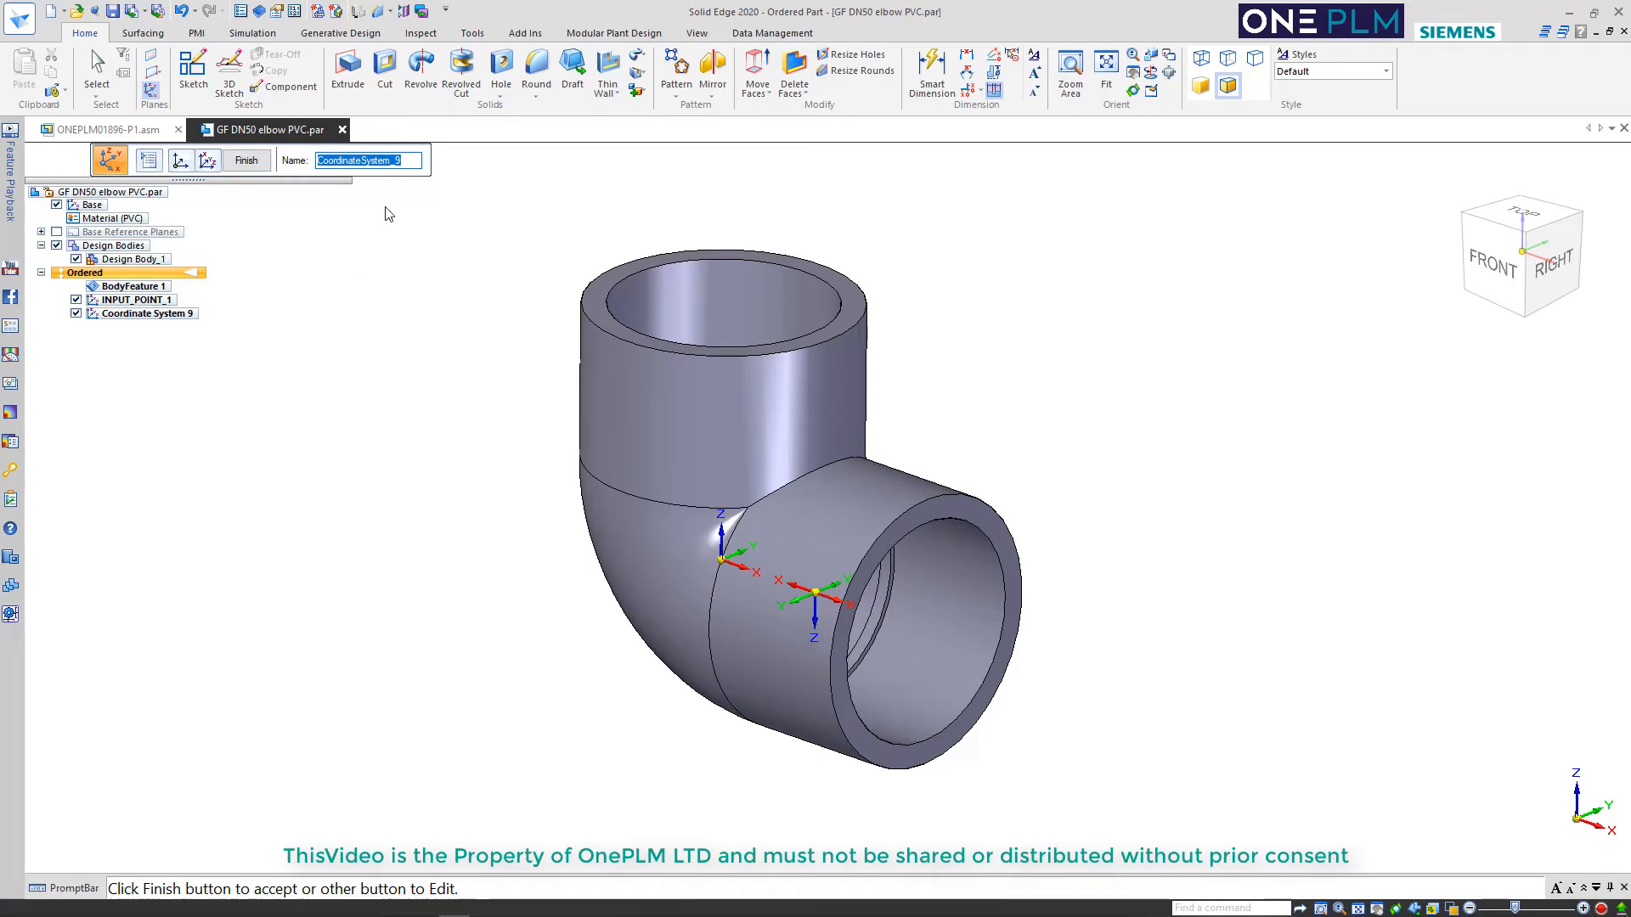
Name the second coordinate system OUTPUT_POINT_1 and finish editing it
key(BackSpace)
text(ou)
key(BackSpace)
key(BackSpace)
text(OUTPUT_)
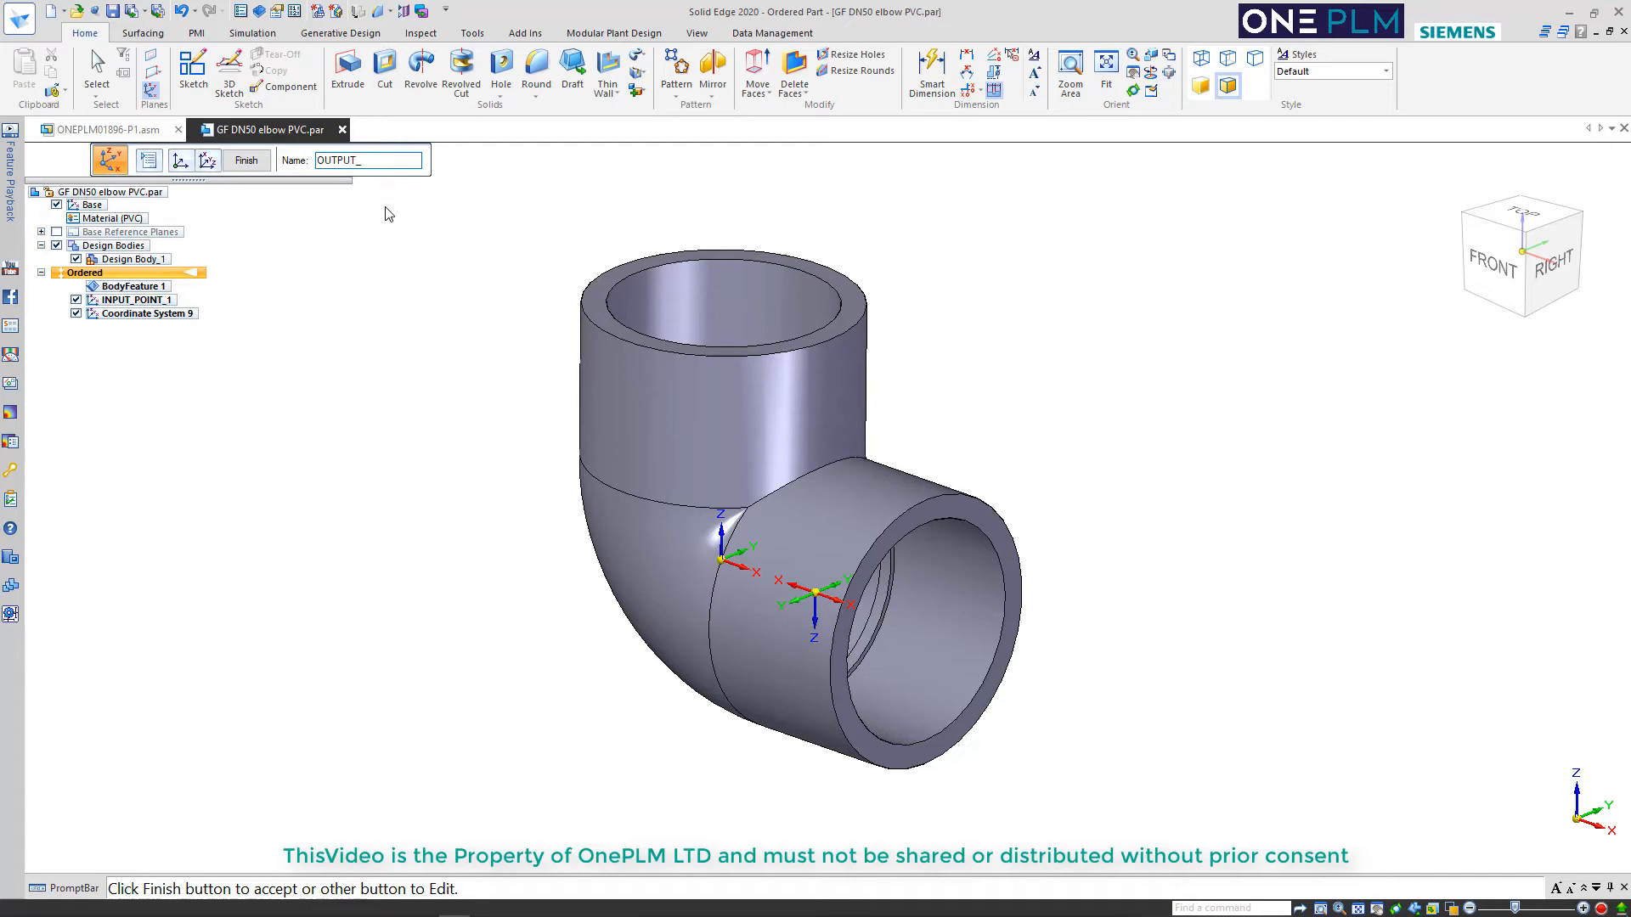
text(POINT_1)
click(246, 159)
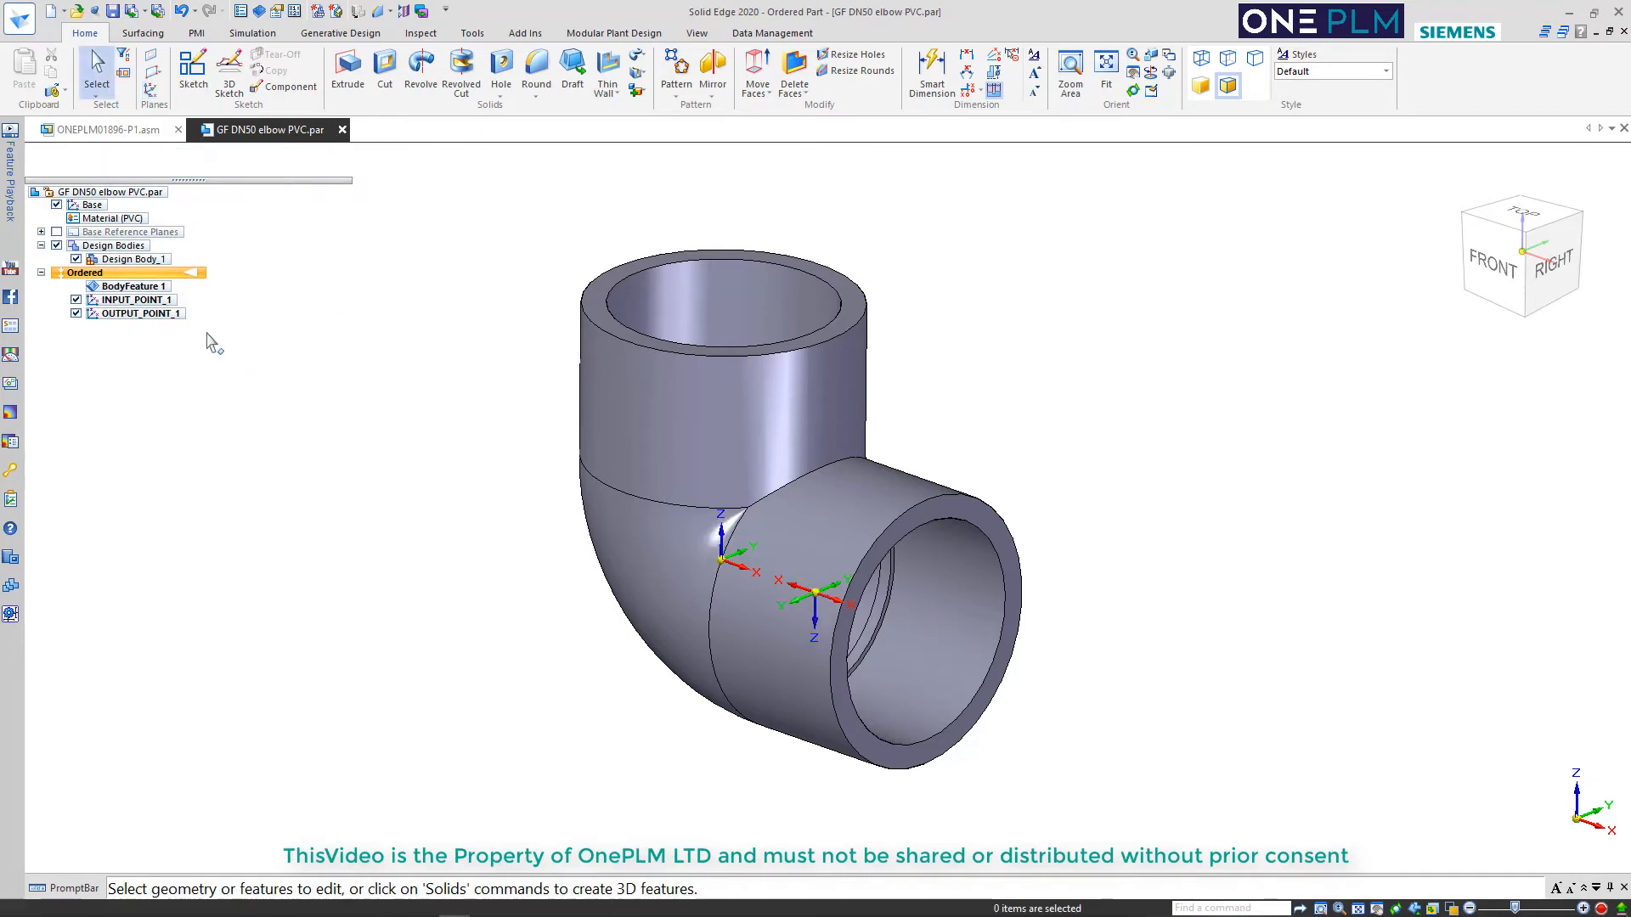
Start a geometry-oriented coordinate system at the centre of the vertical socket's inner edge, with X along the base Z axis pointing down into the elbow
middle_drag(399, 366, 404, 421)
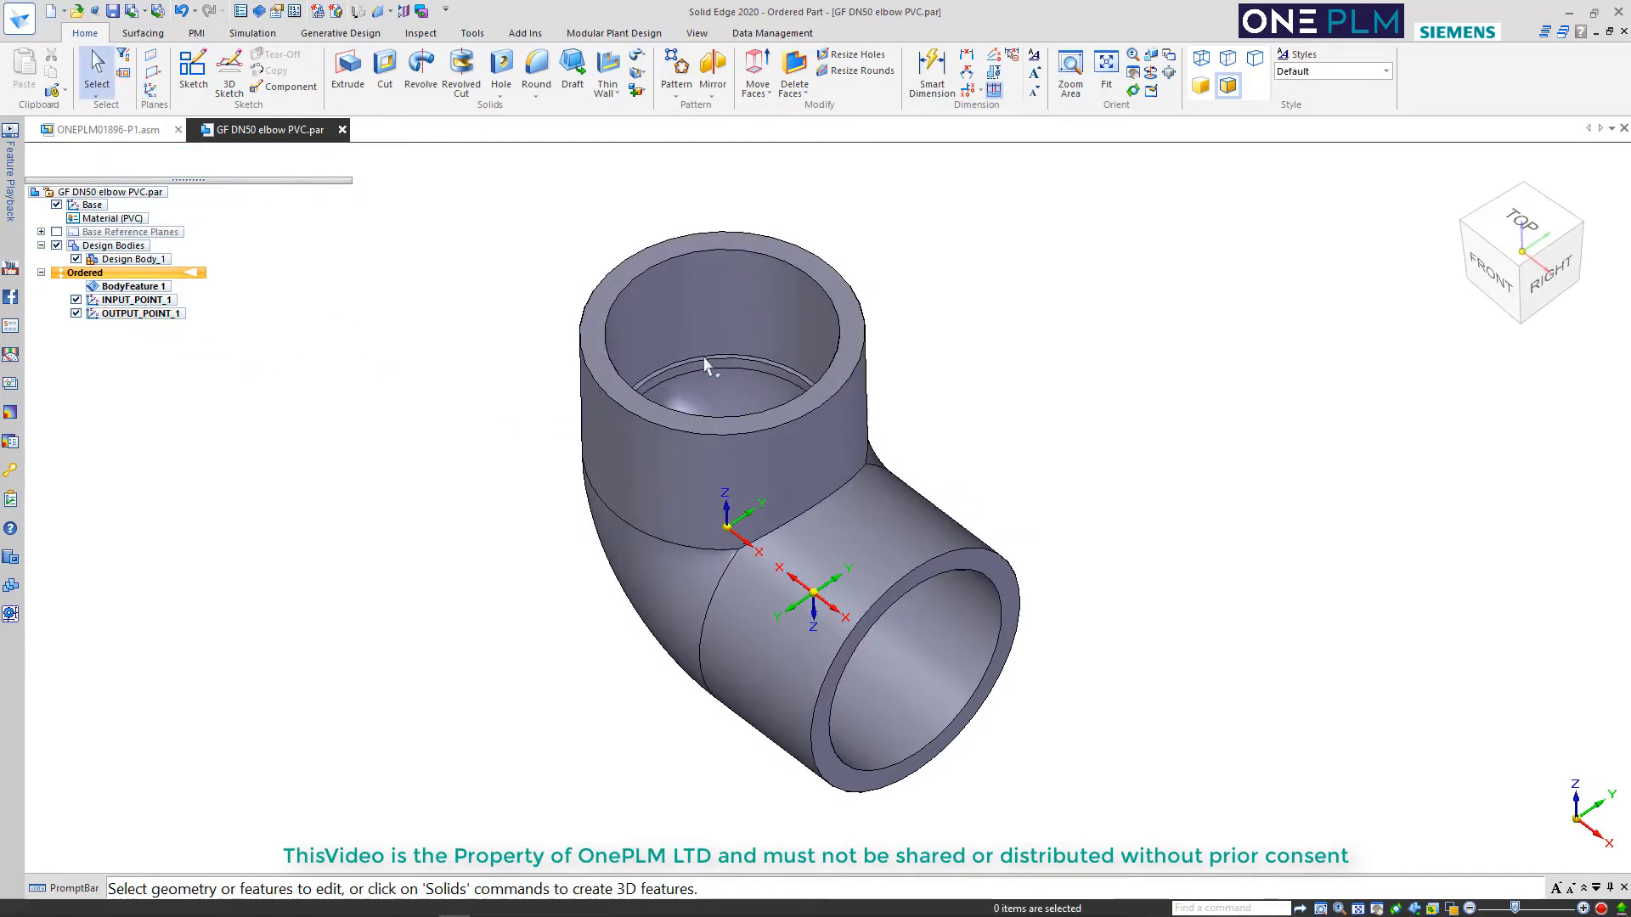
click(150, 88)
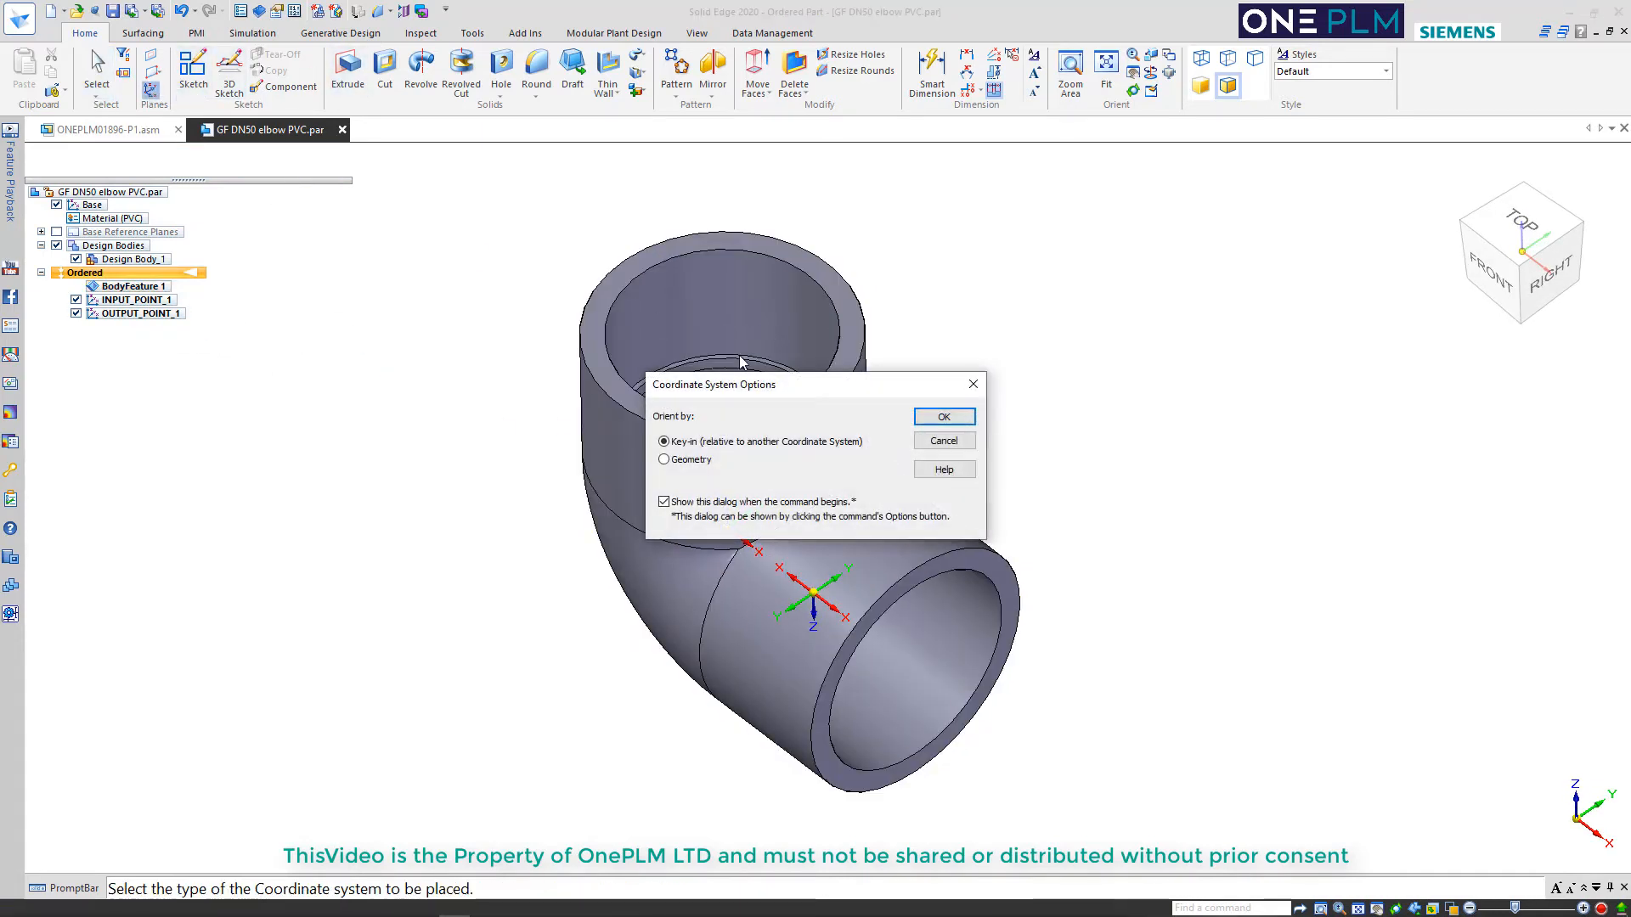
click(690, 463)
click(943, 417)
click(726, 360)
scroll(694, 357, down, 2)
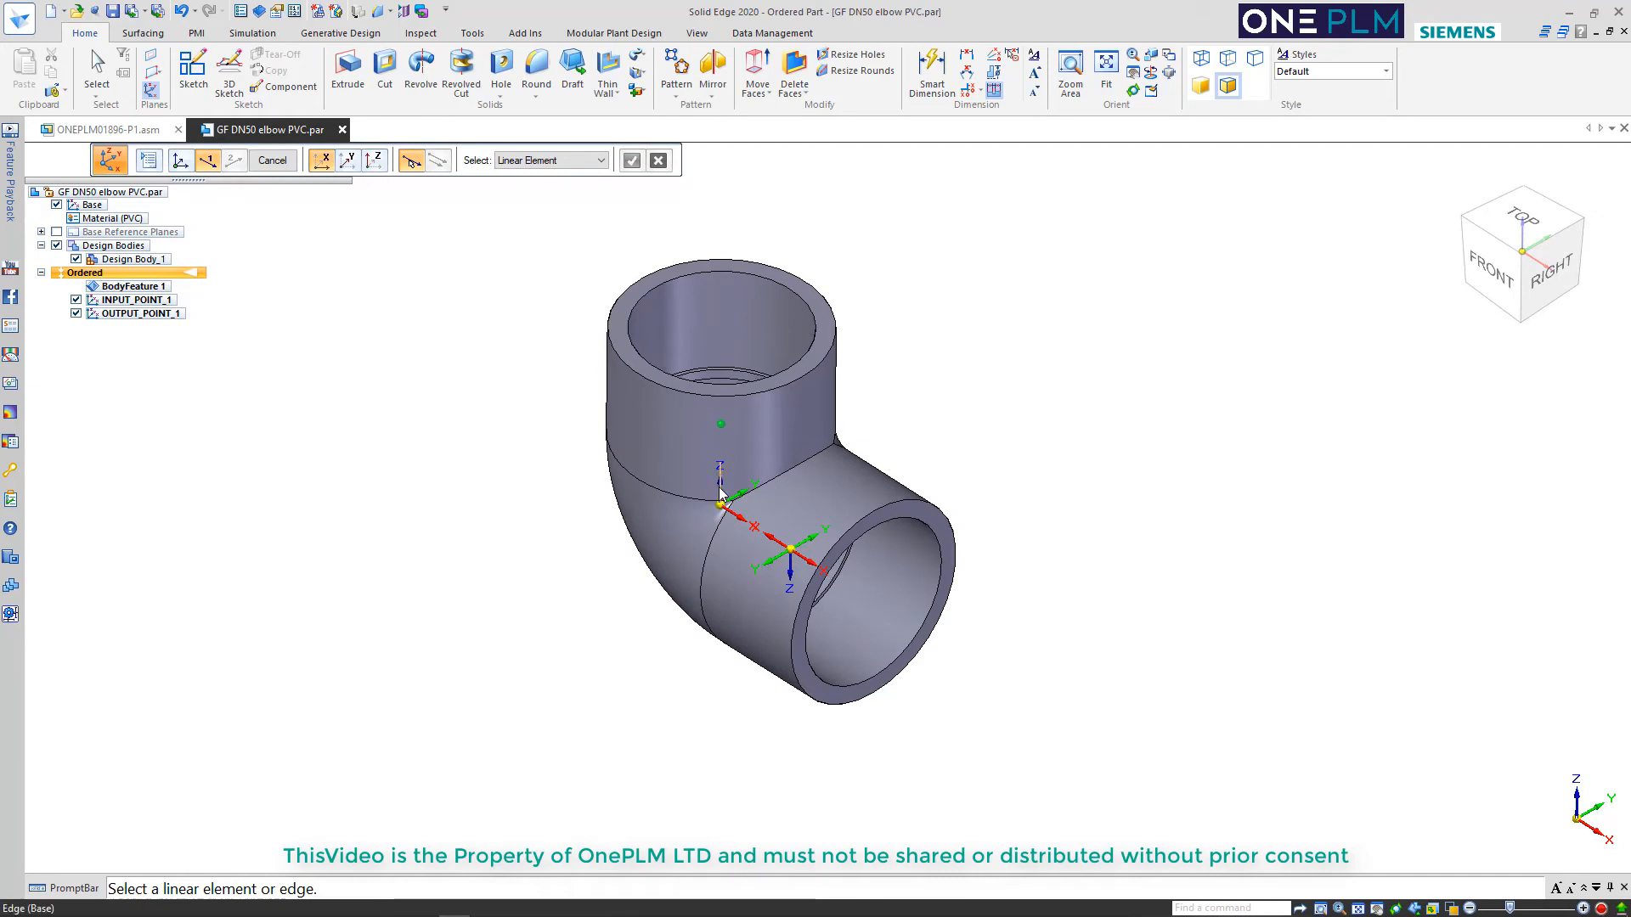
click(719, 483)
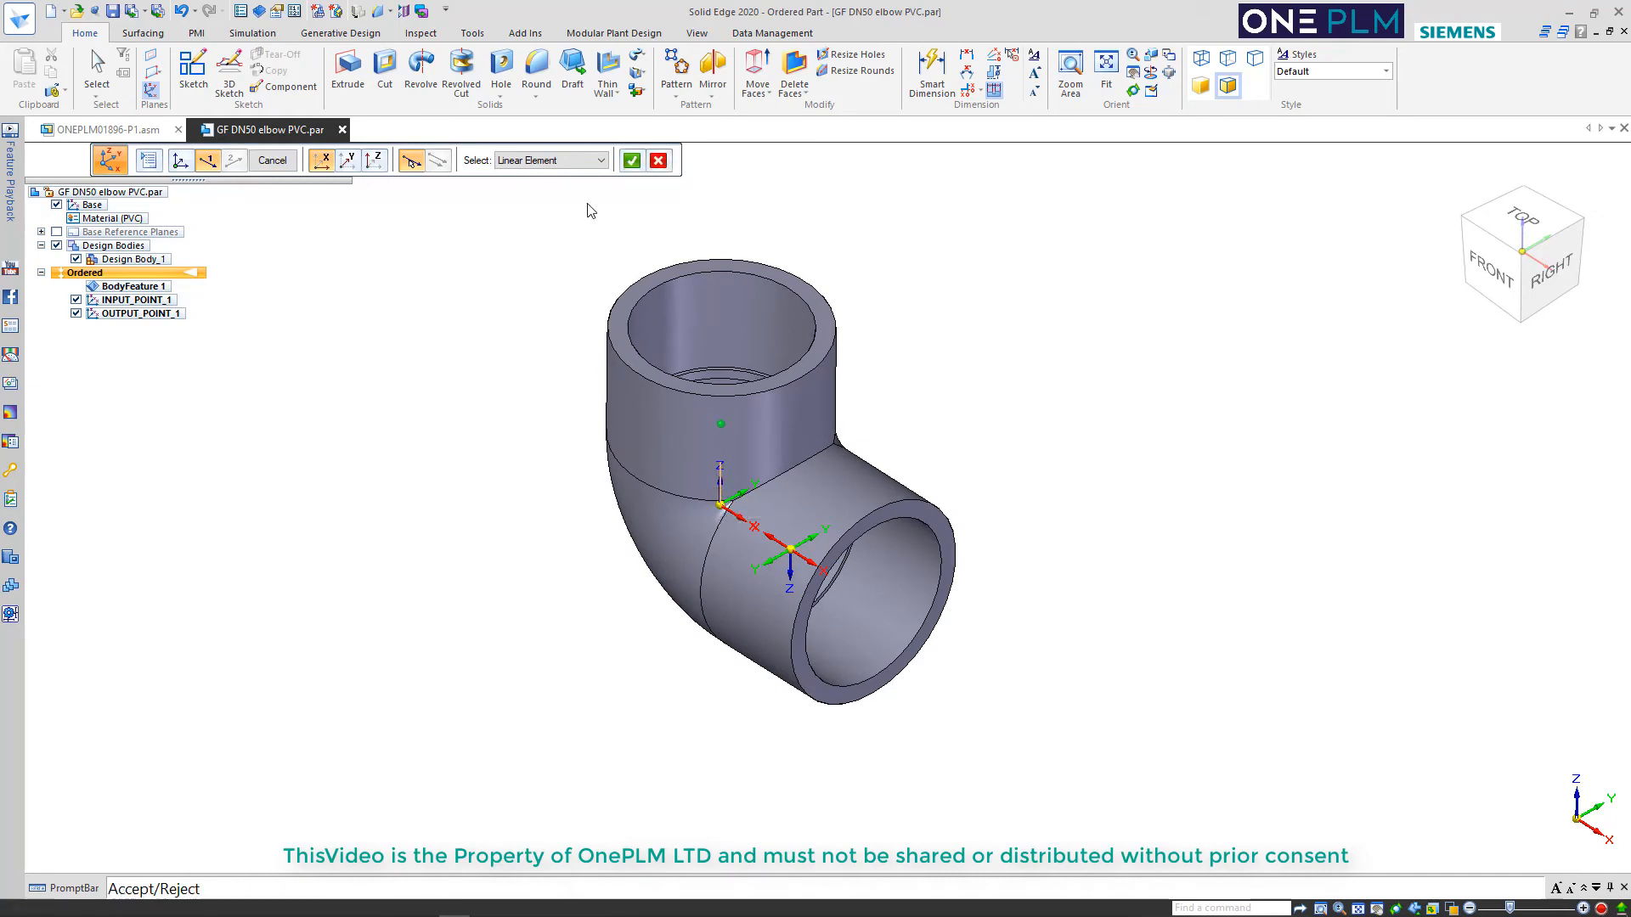
right_click(582, 227)
click(547, 553)
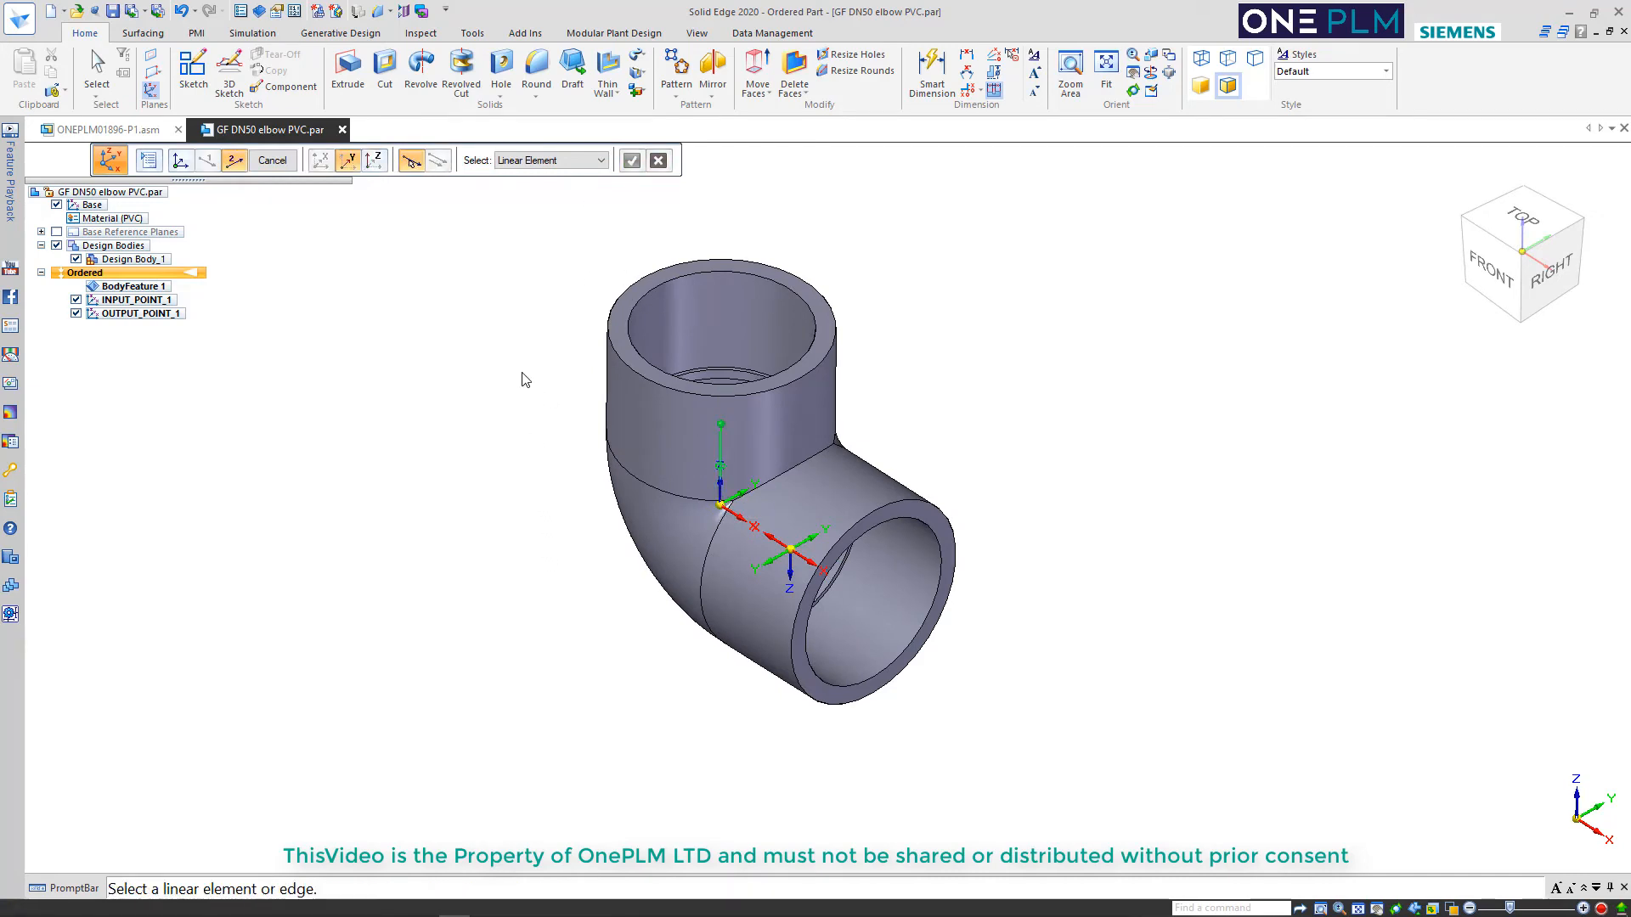
Align the vertical socket coordinate system's Y axis with the base Y direction, name it INPUT_POINT_2 and finish it
click(736, 503)
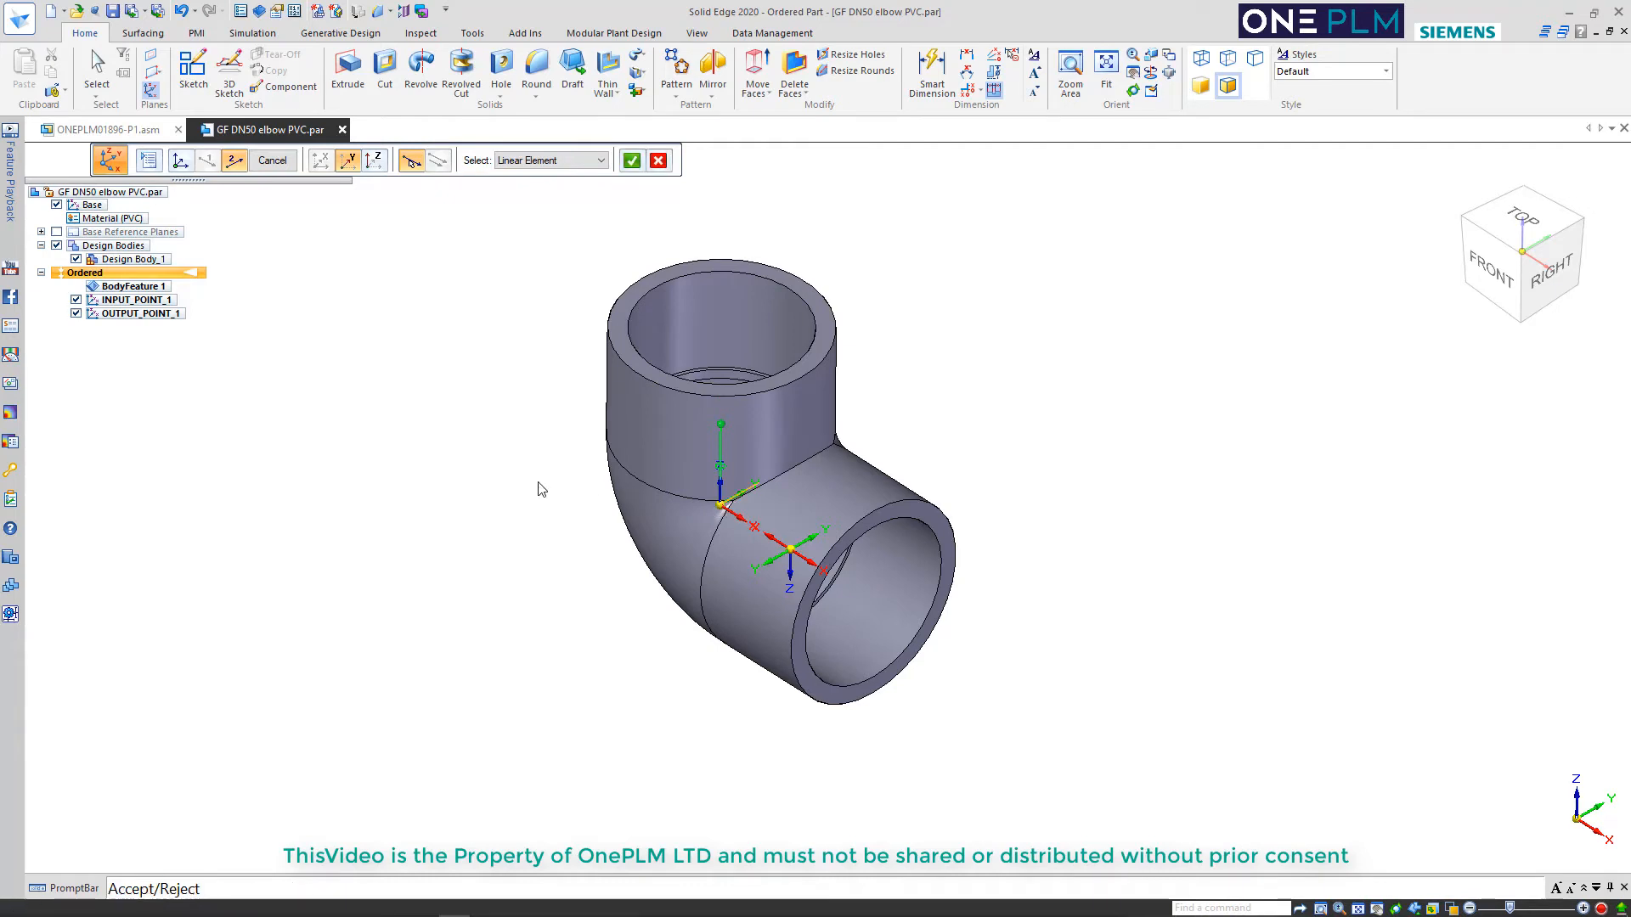
right_click(538, 484)
click(905, 361)
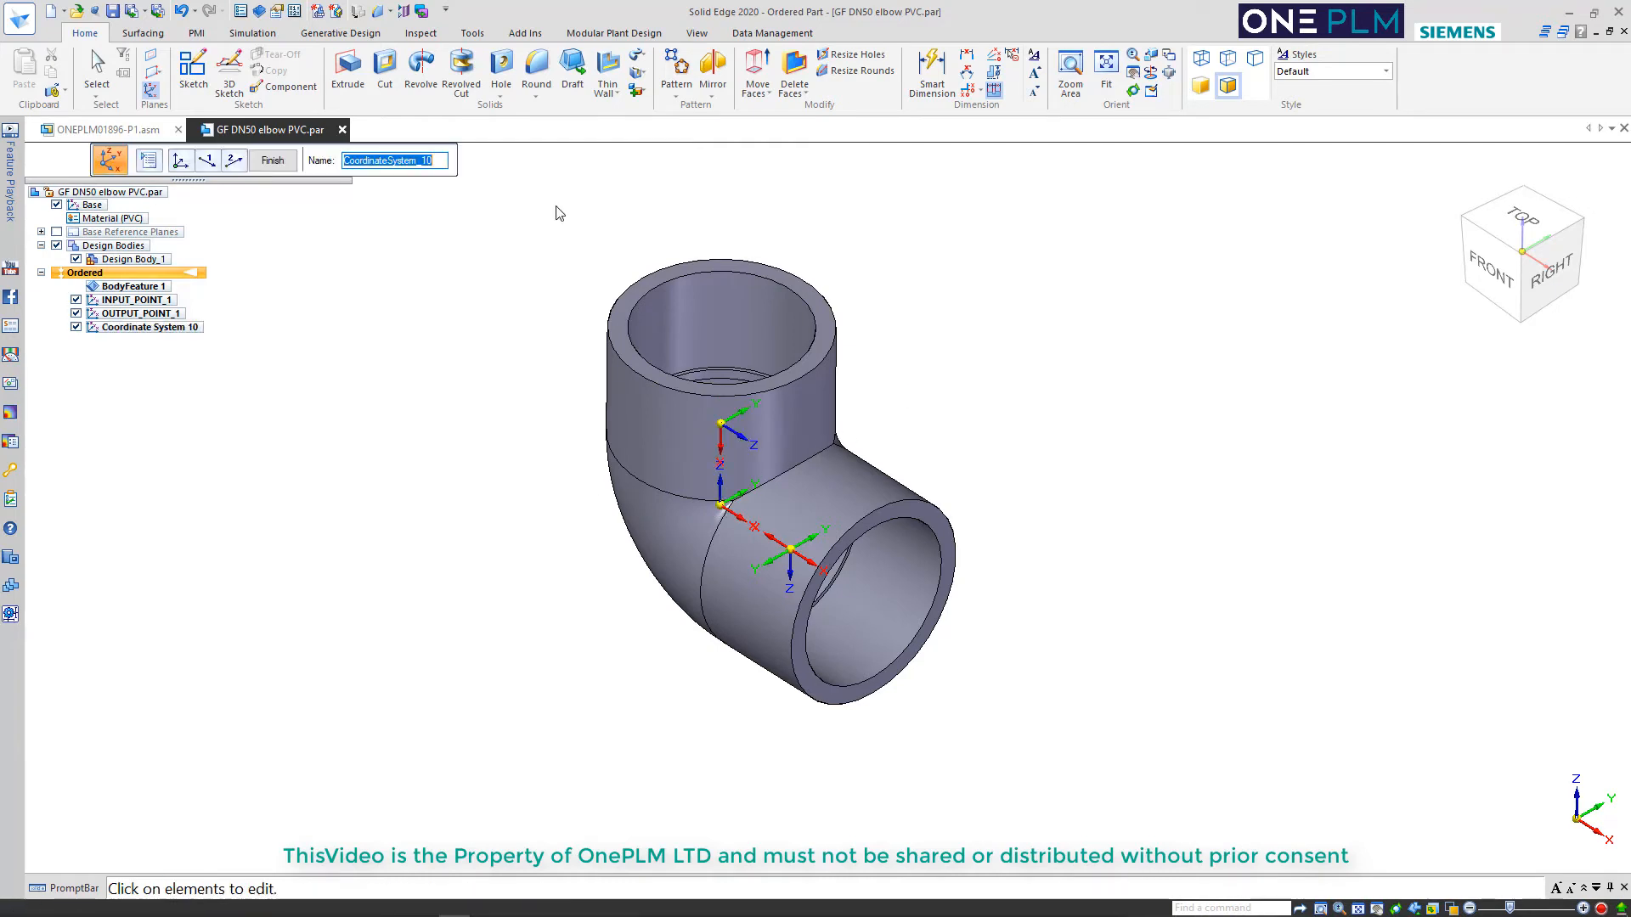
text(OINT_2)
key(Return)
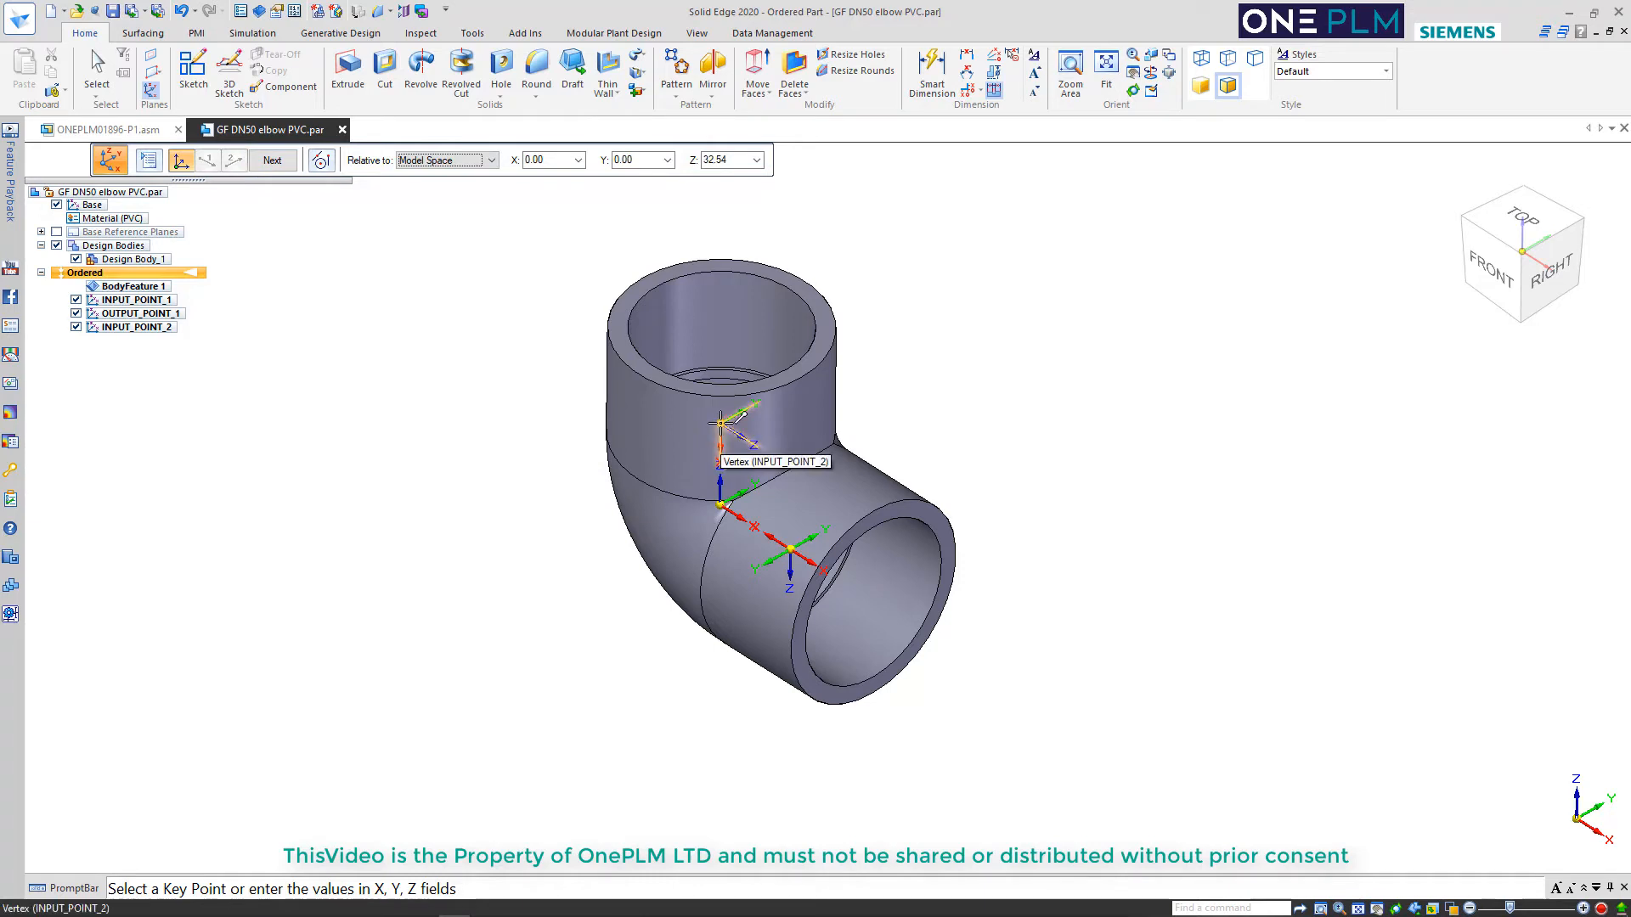
Start another coordinate system at the centre of the vertical socket's inner edge, with X along the vertical axis pointing up out of the elbow
click(724, 367)
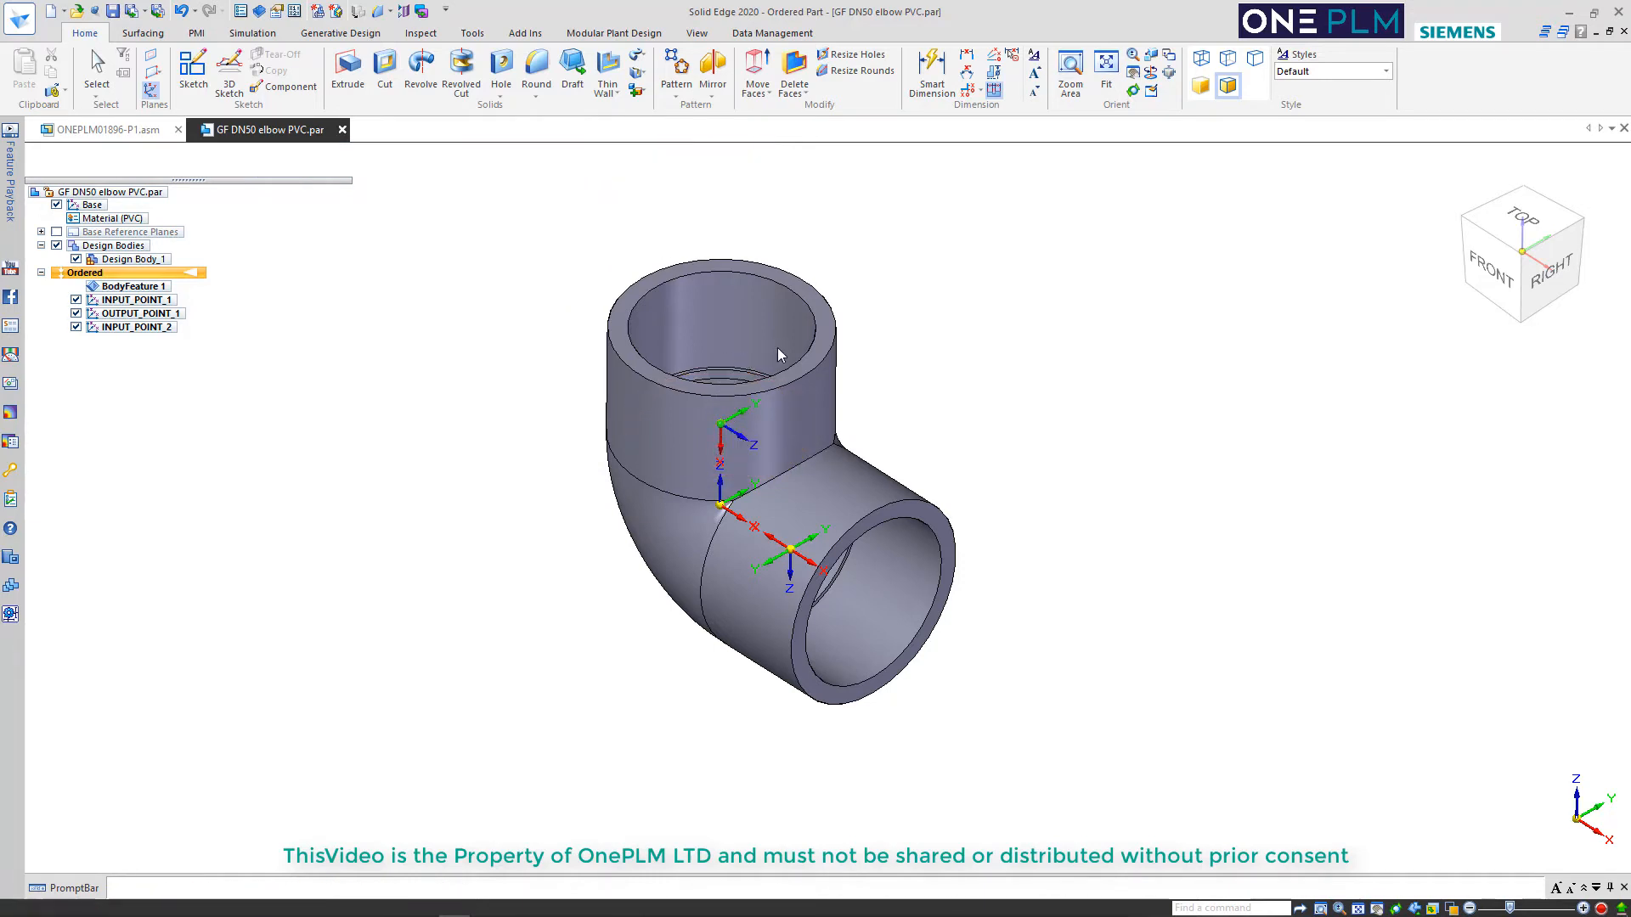
click(718, 447)
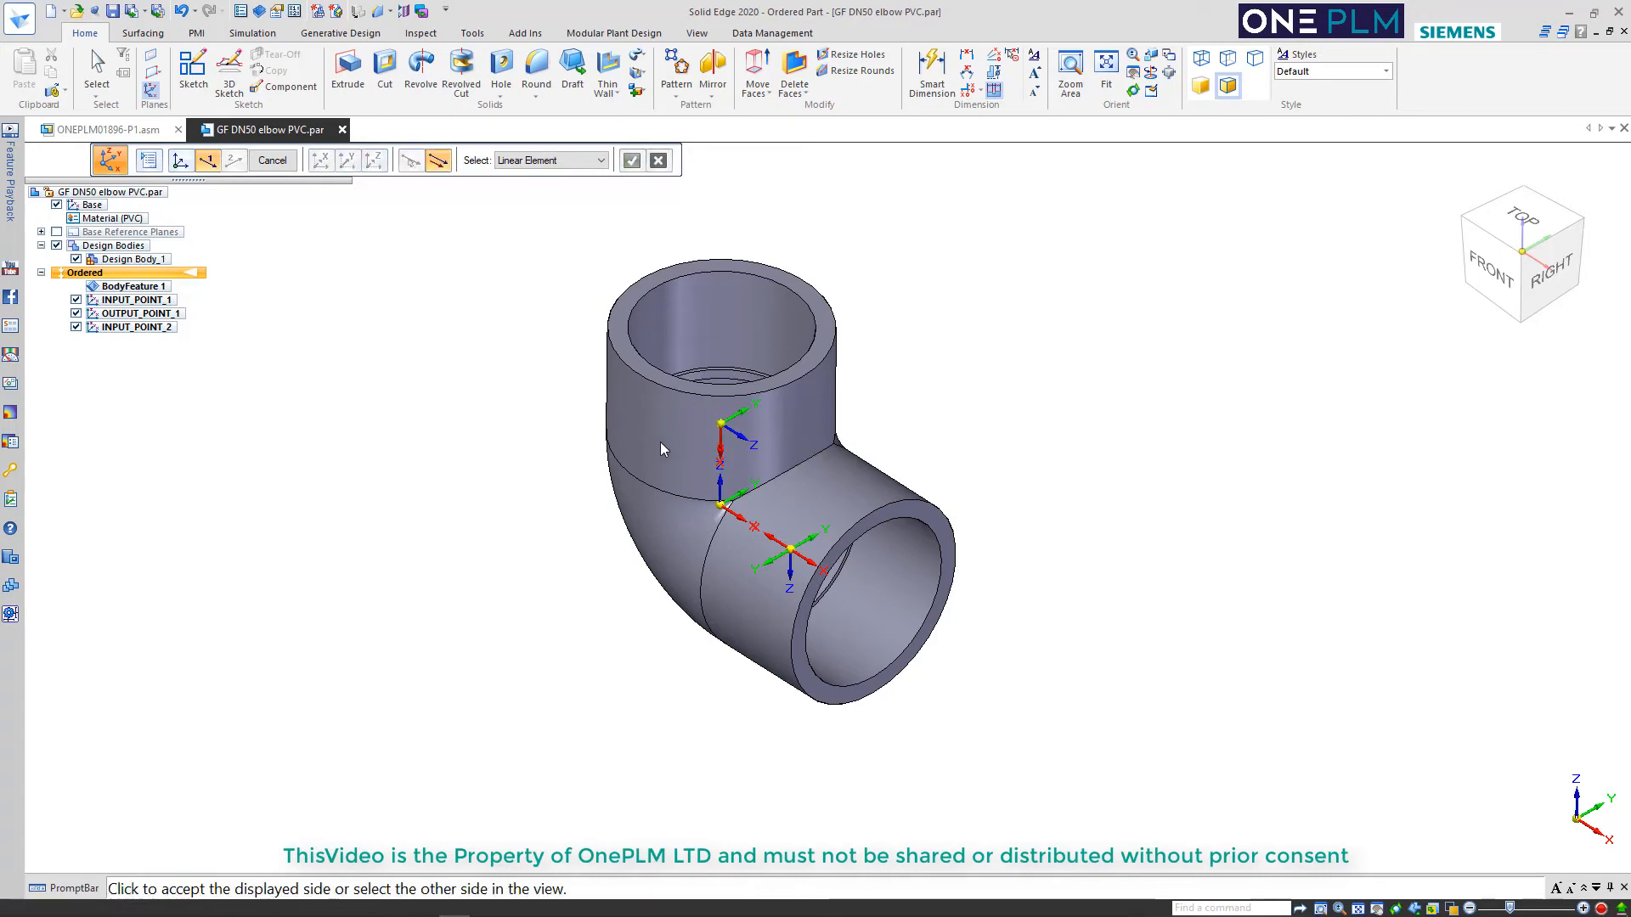
click(859, 233)
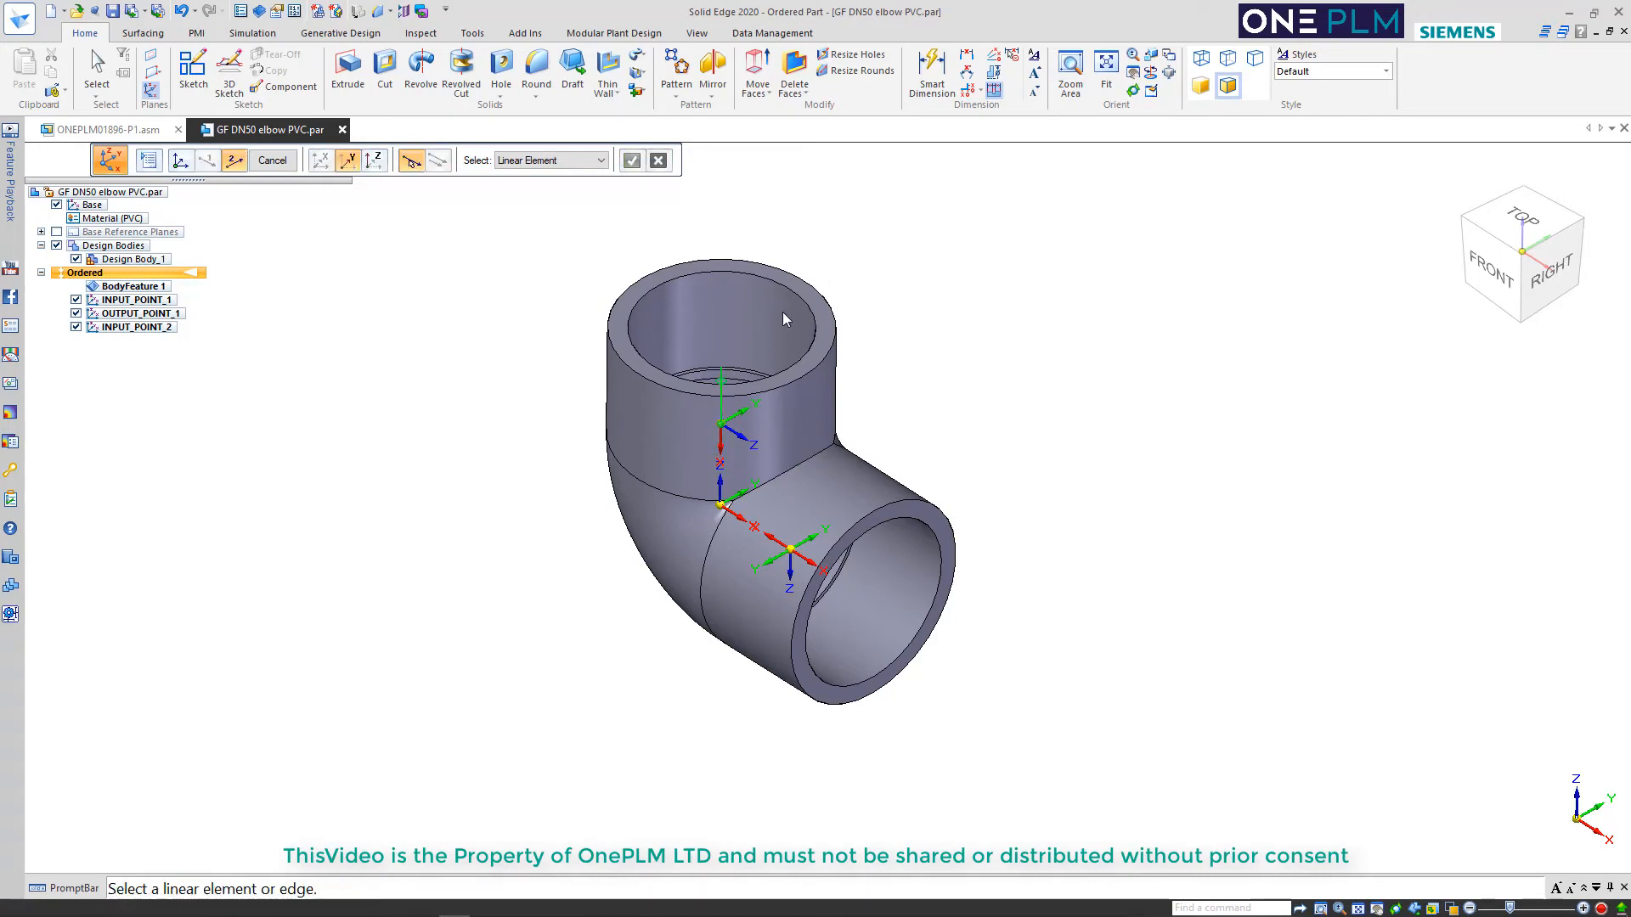
Align the new coordinate system's Y axis with INPUT_POINT_2's Y direction, name it OUTPUT_POINT_2 and finish it
click(736, 411)
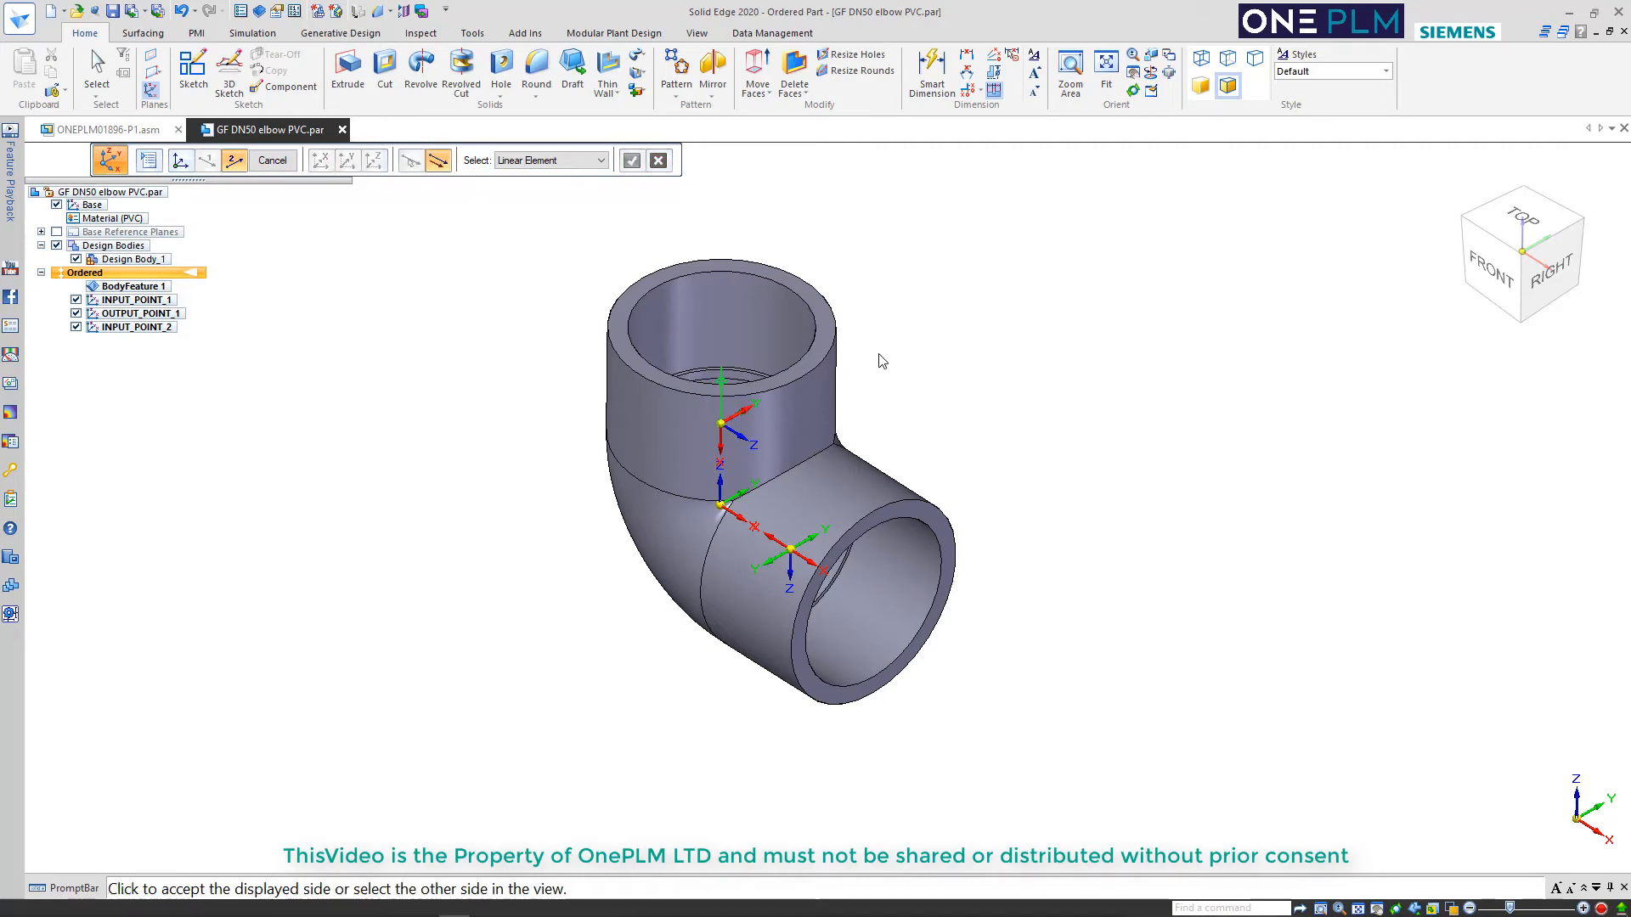
click(905, 344)
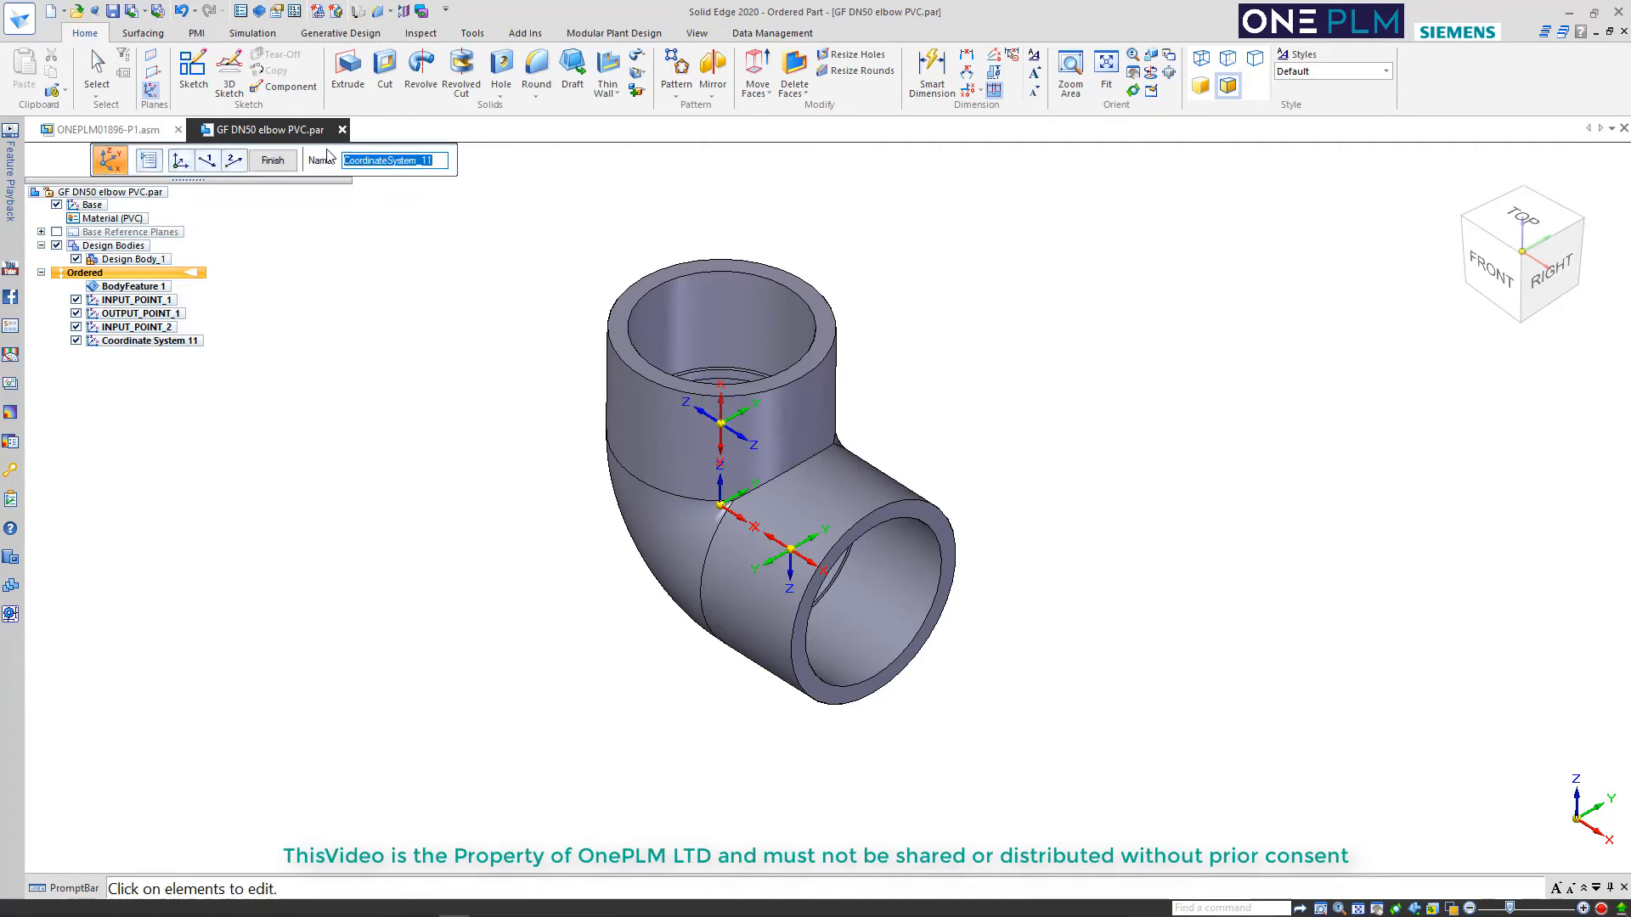
text(OUTPUT_POINT_2)
click(273, 161)
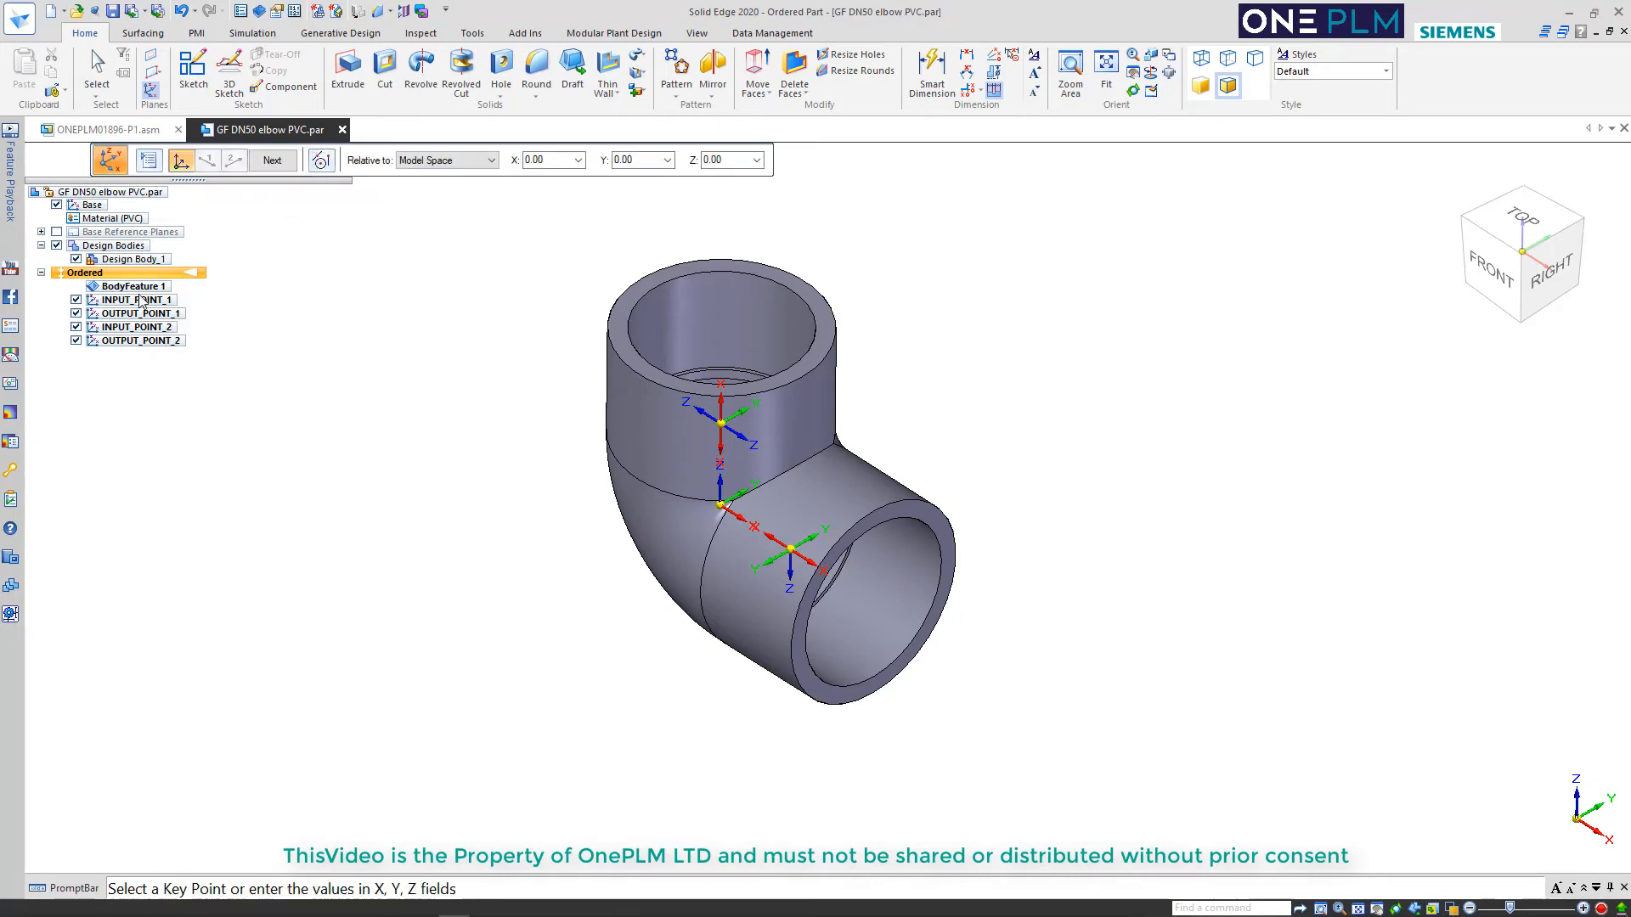
key(Escape)
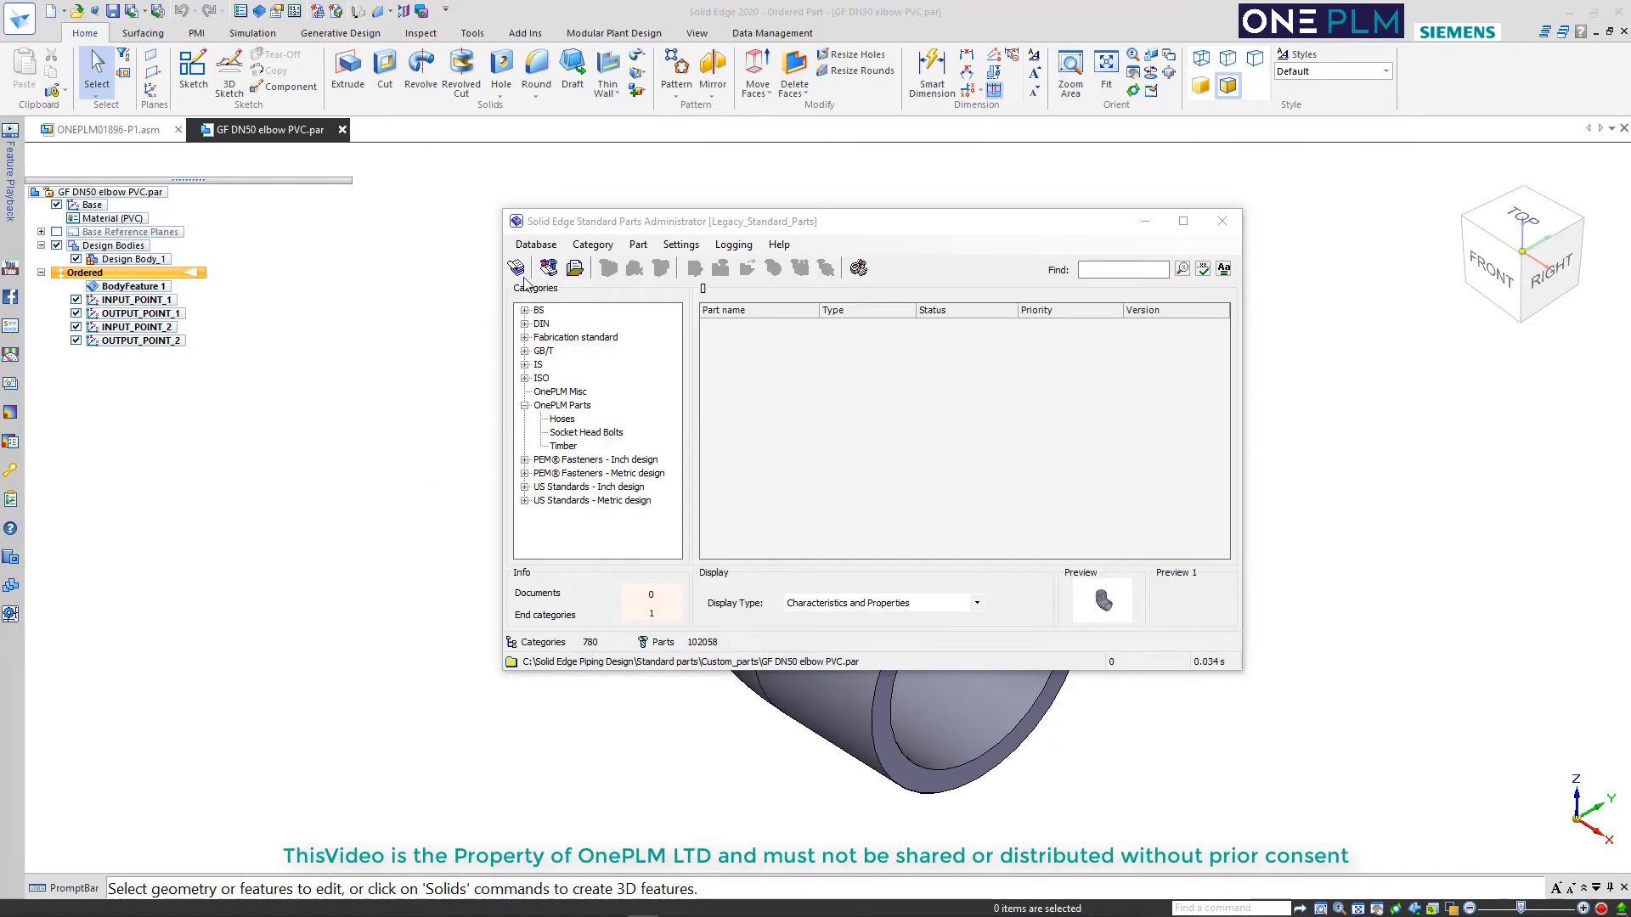
In Solid Edge Standard Parts Administrator, start adding new user part files using manual data entry
click(549, 268)
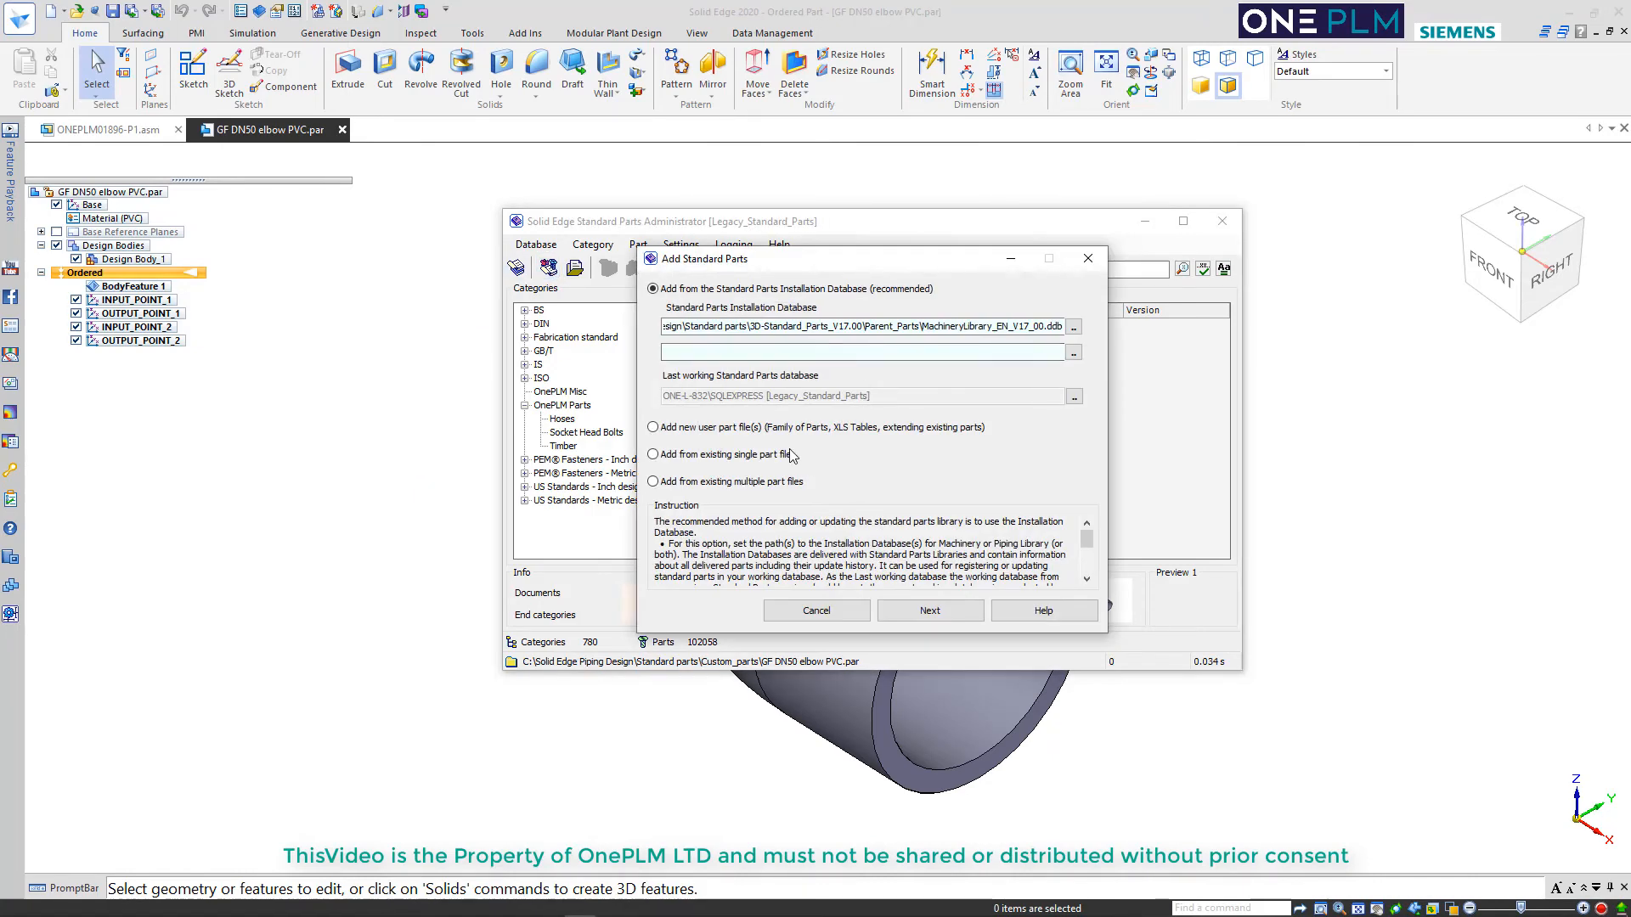
click(799, 429)
click(927, 611)
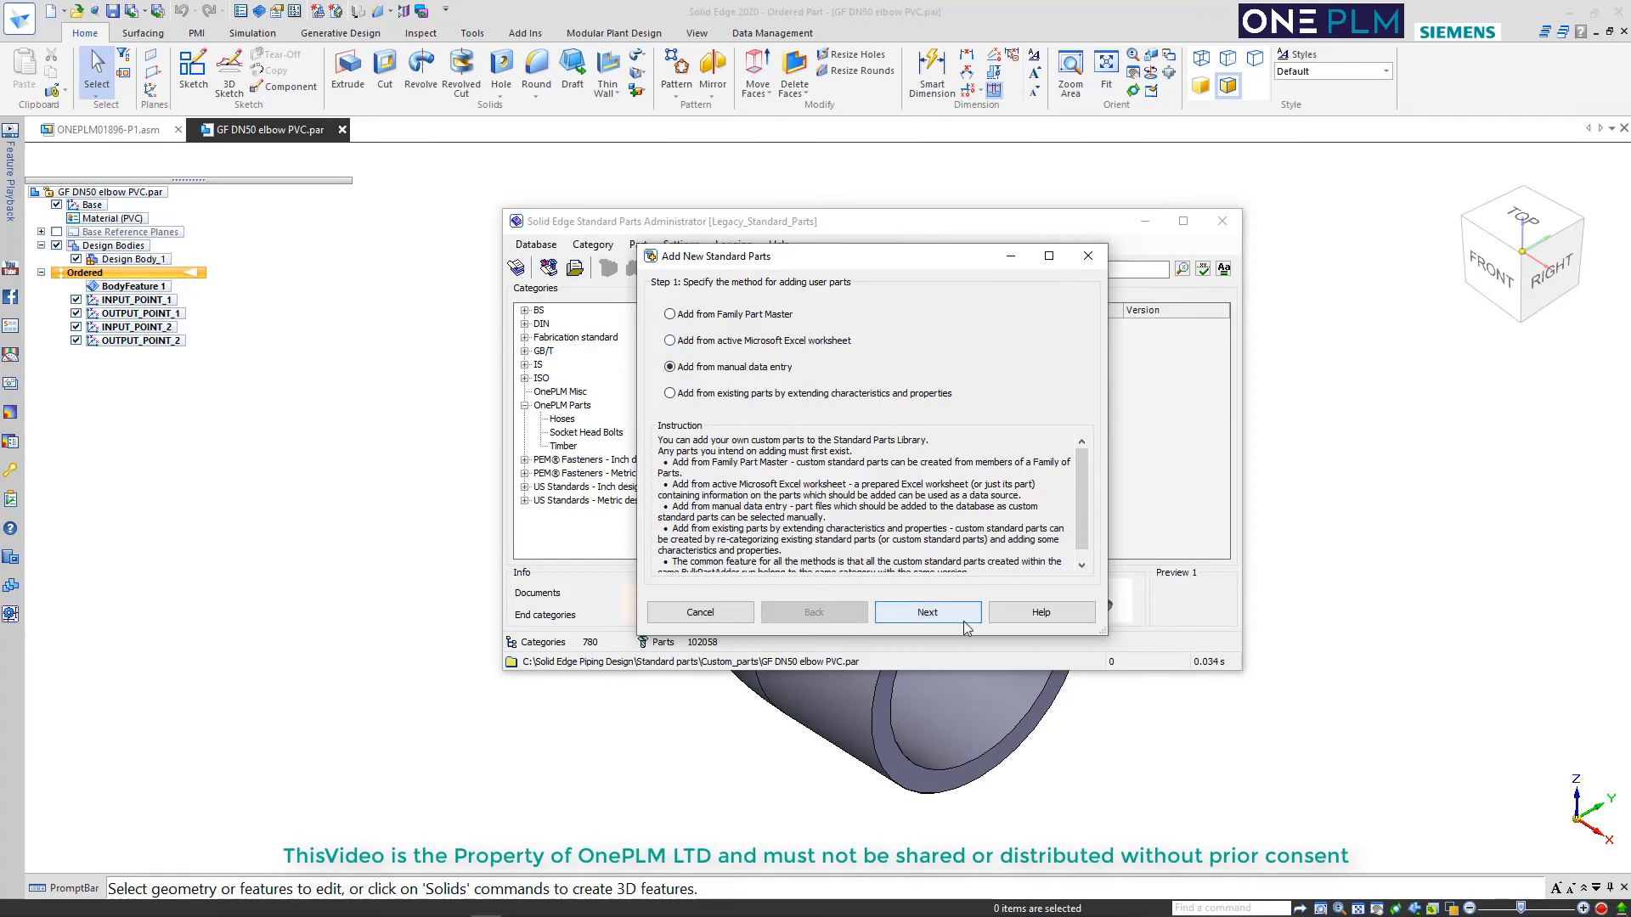
click(927, 611)
Add the file GF DN50 elbow PVC.par from the Elbows folder and define it as a piping part with 2 CS pairs
click(1016, 484)
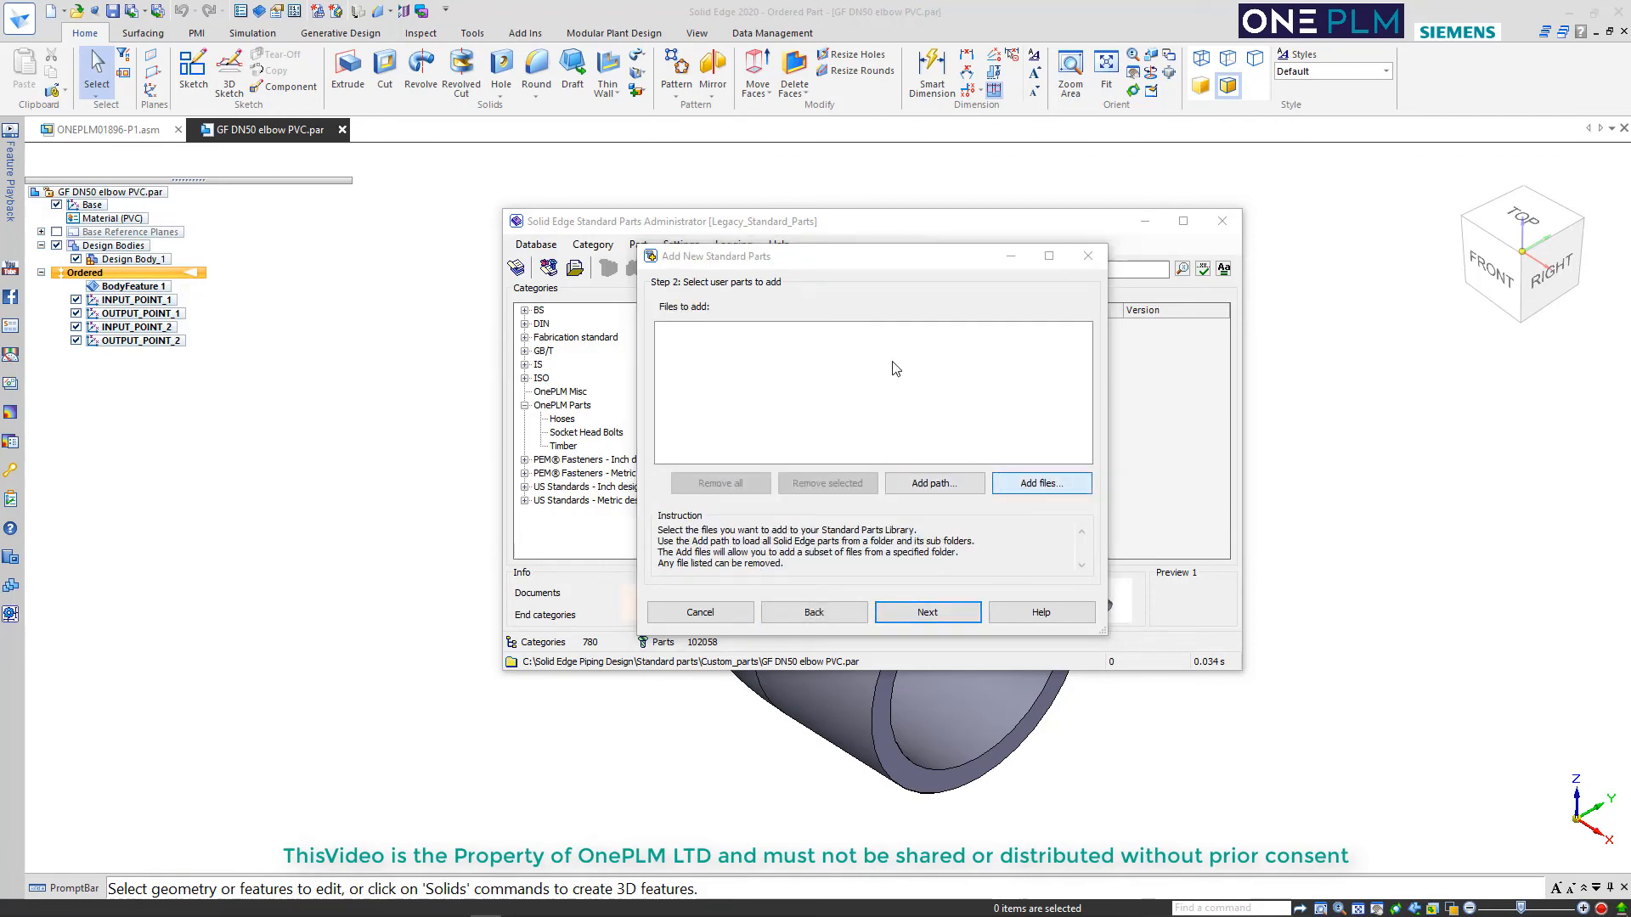
click(813, 355)
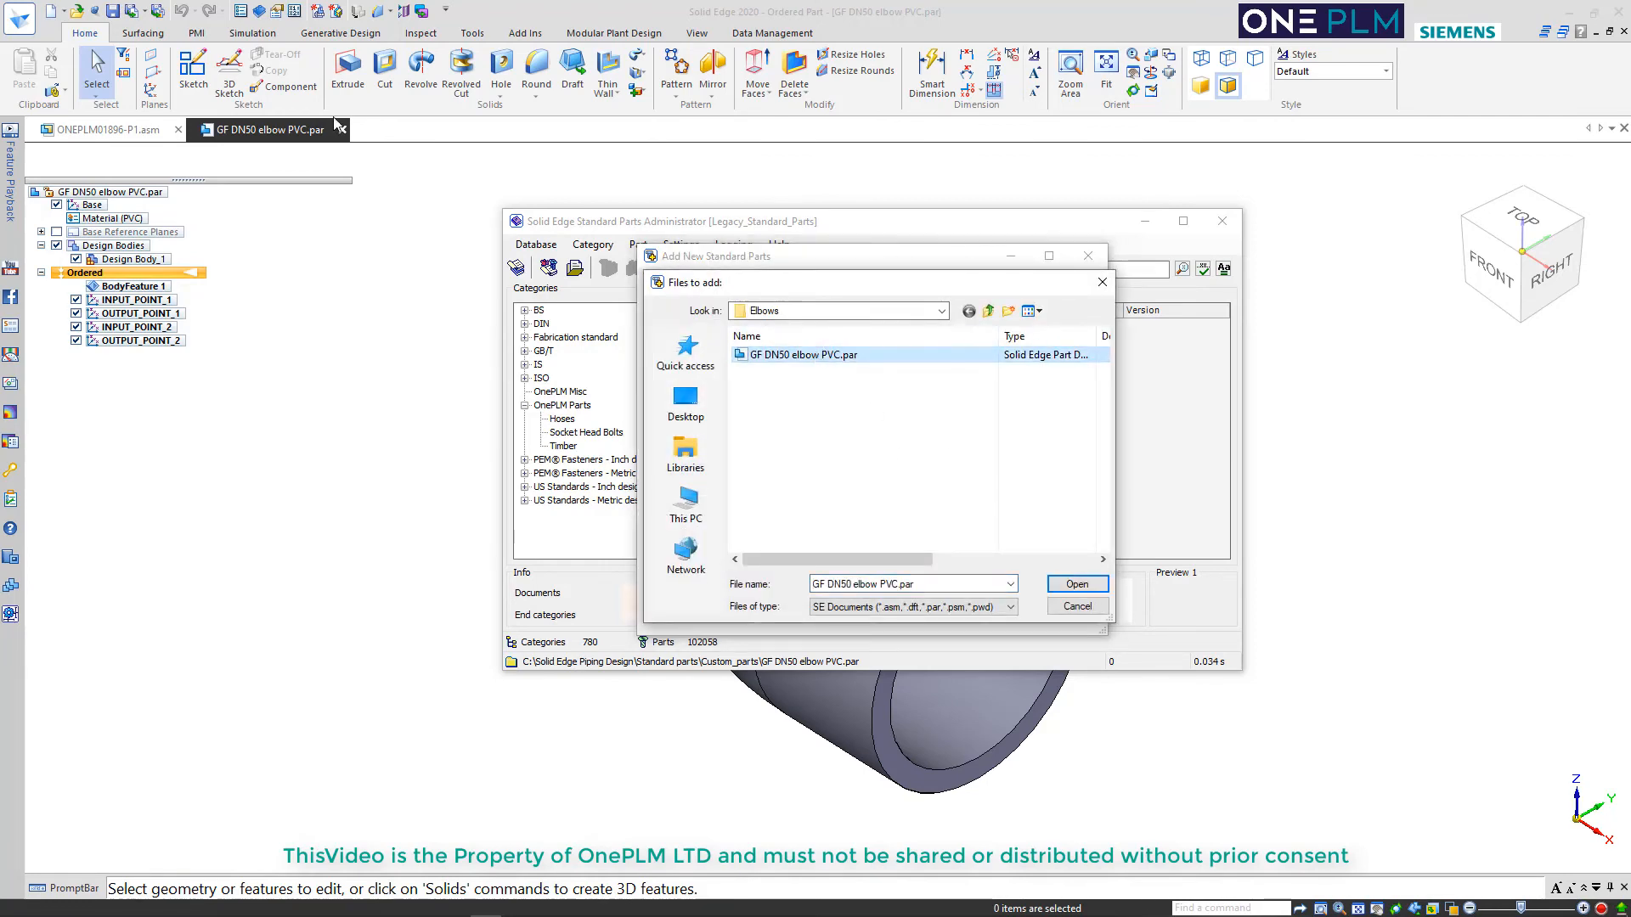
click(1072, 585)
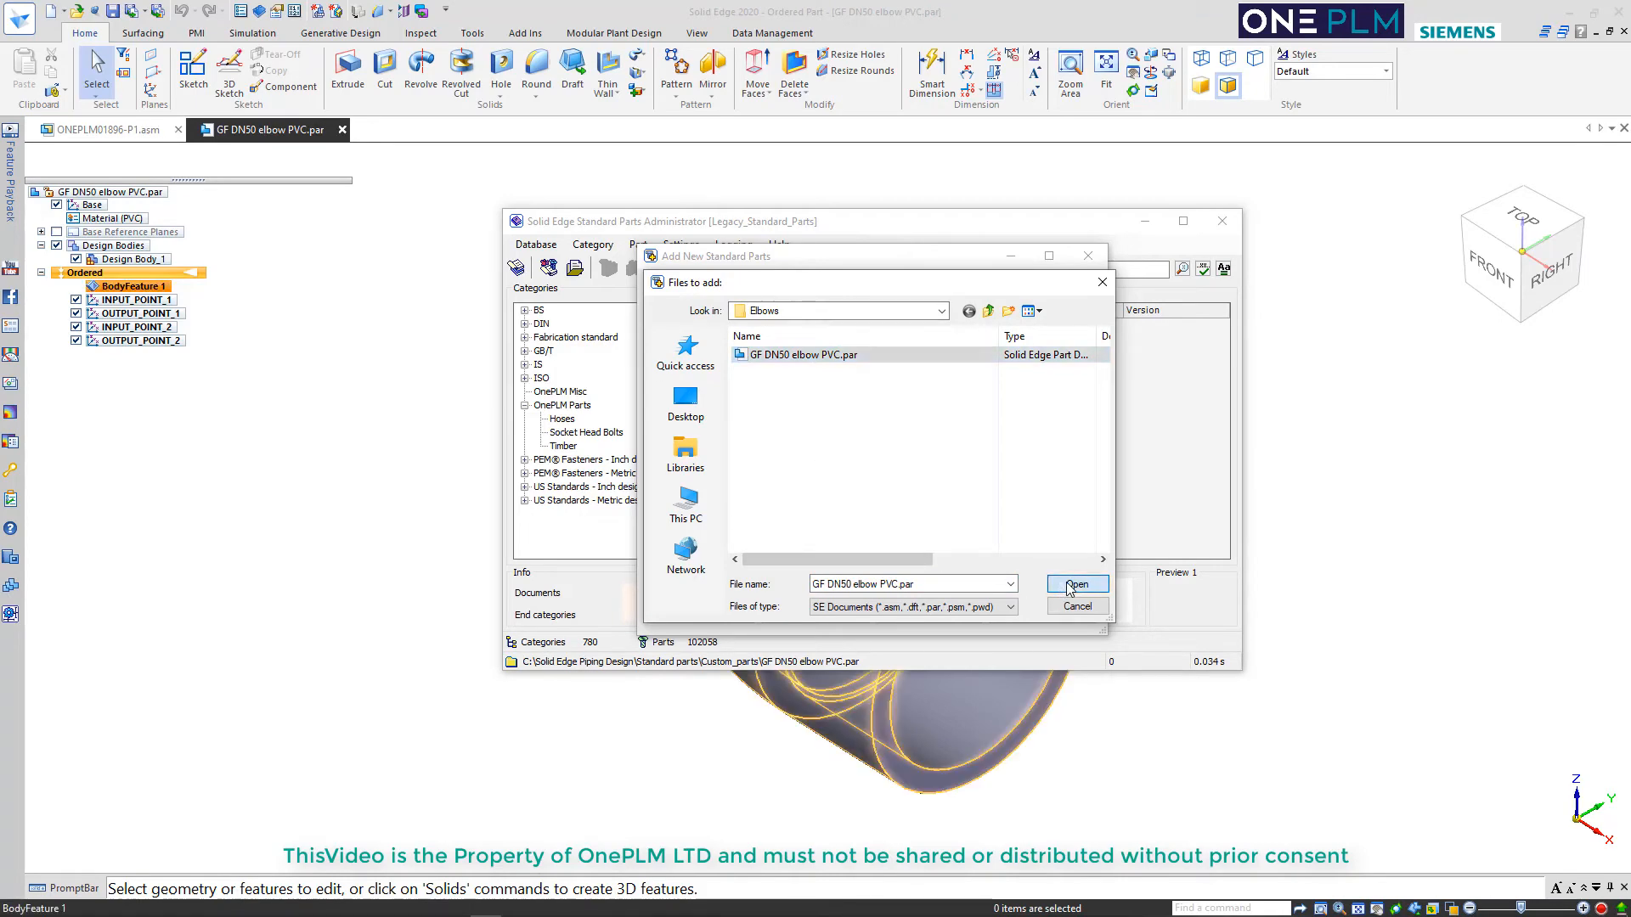
click(930, 617)
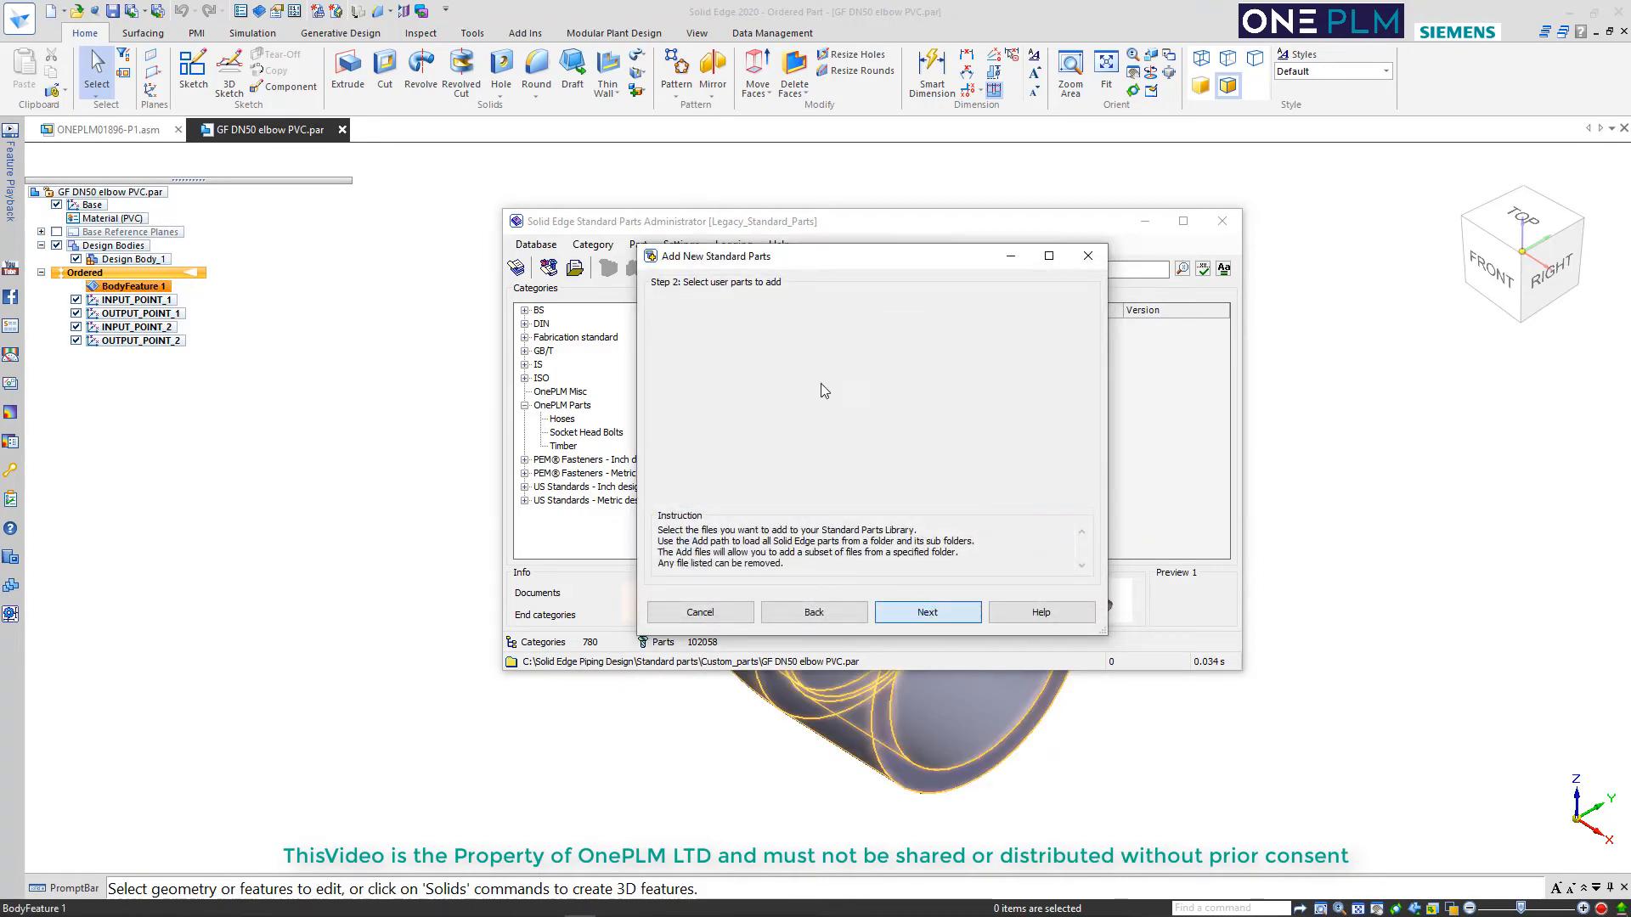
click(663, 327)
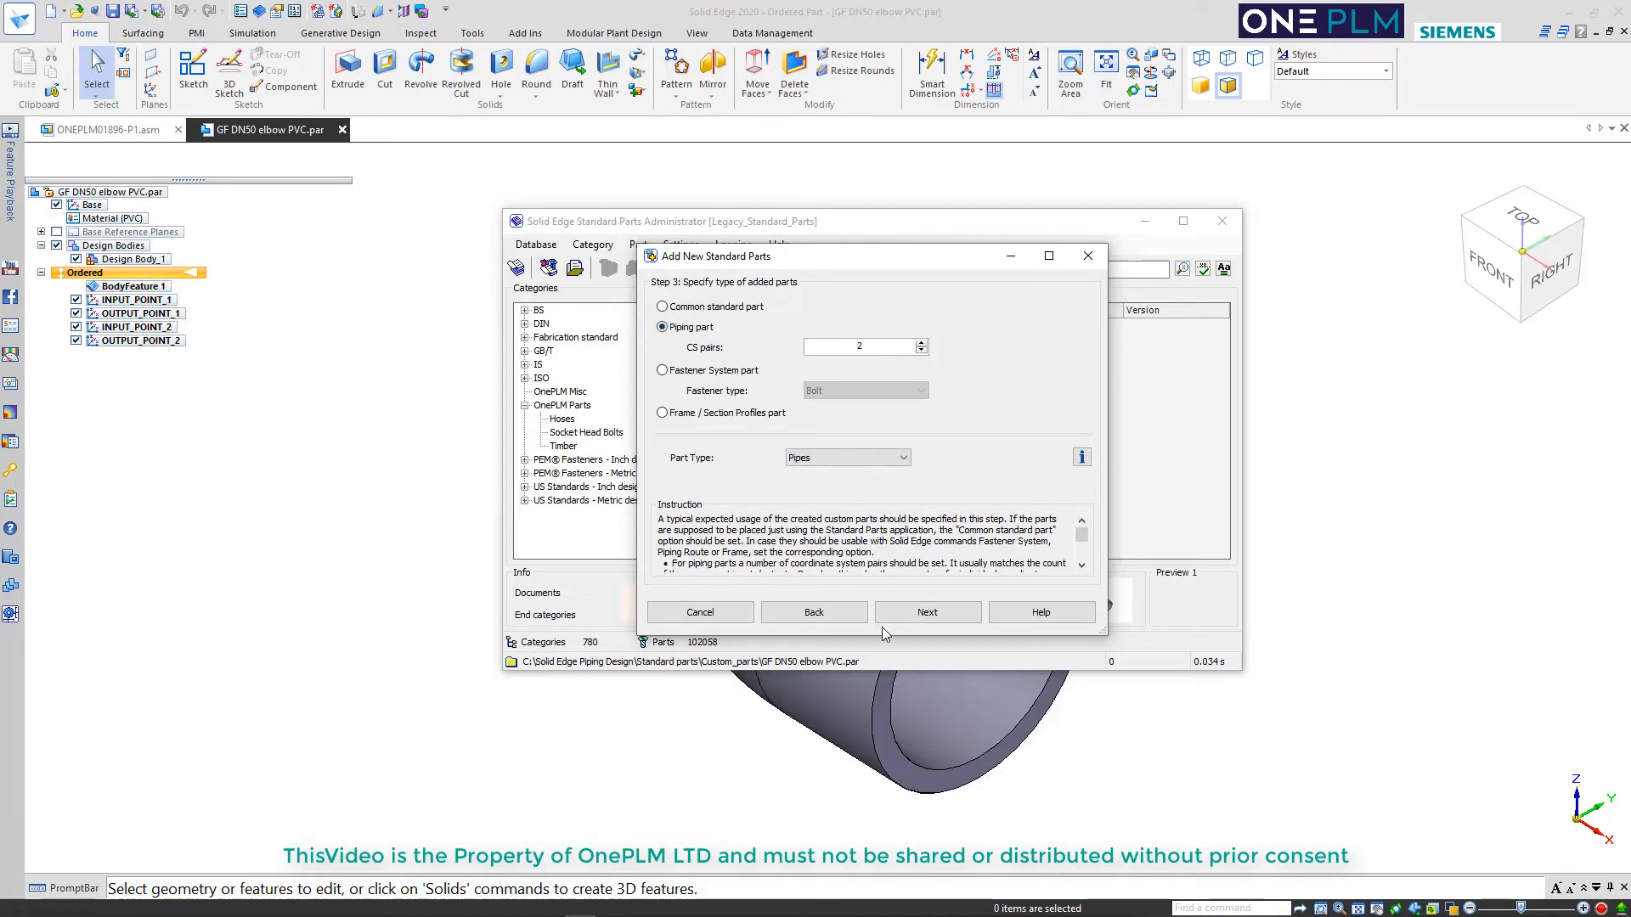
click(926, 613)
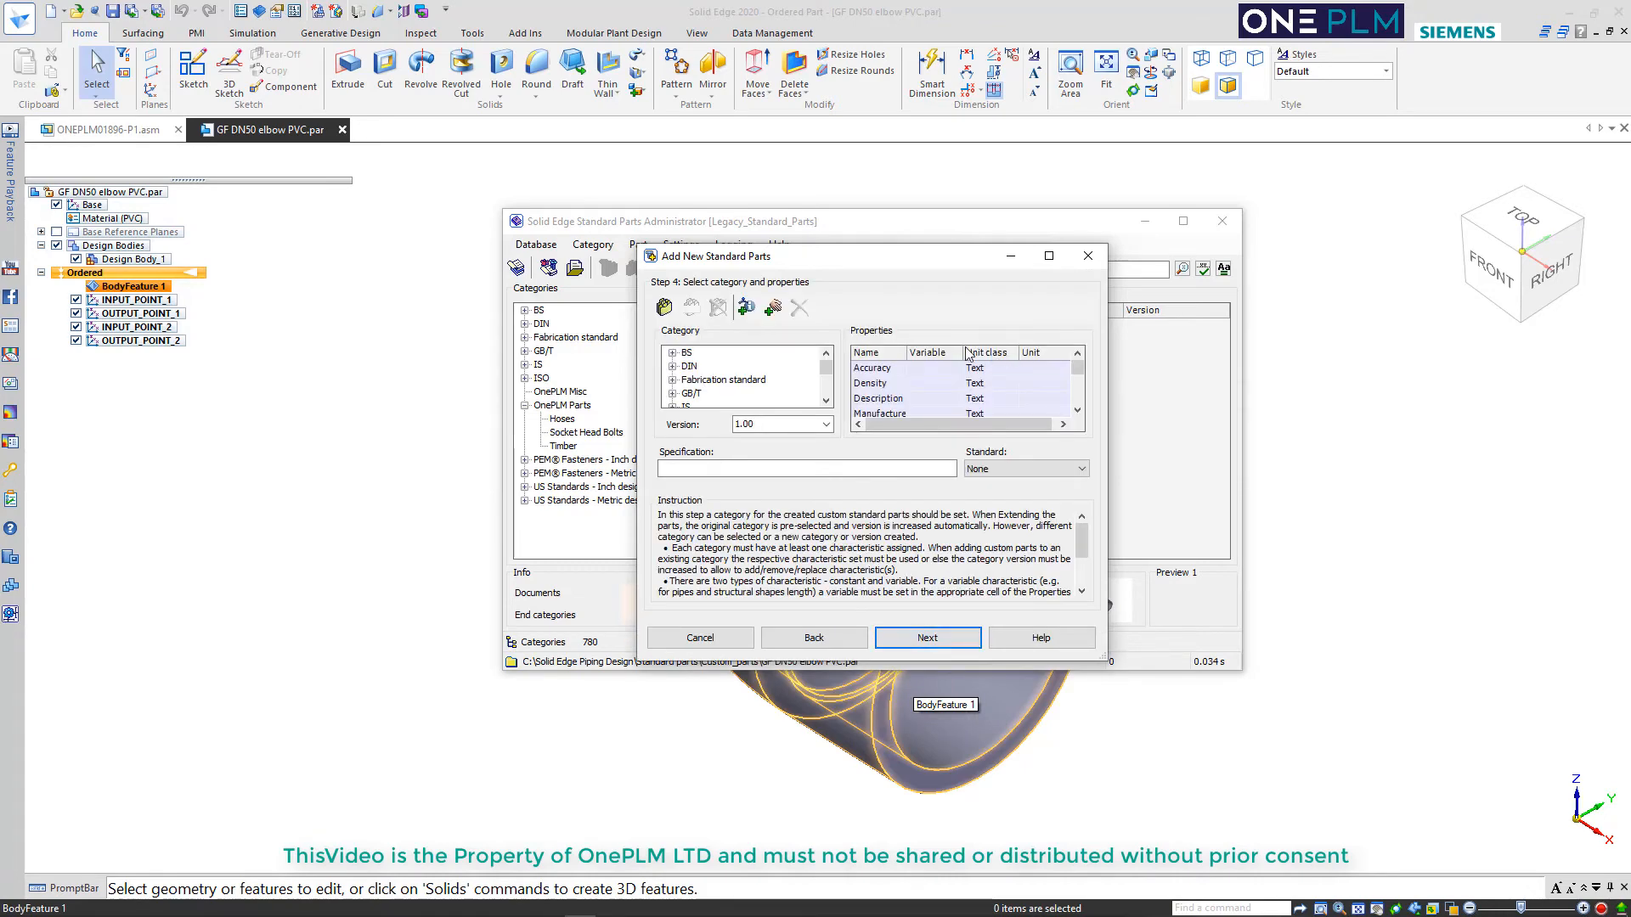
Create a new category named Piping under OnePLM Parts
drag(826, 366, 825, 382)
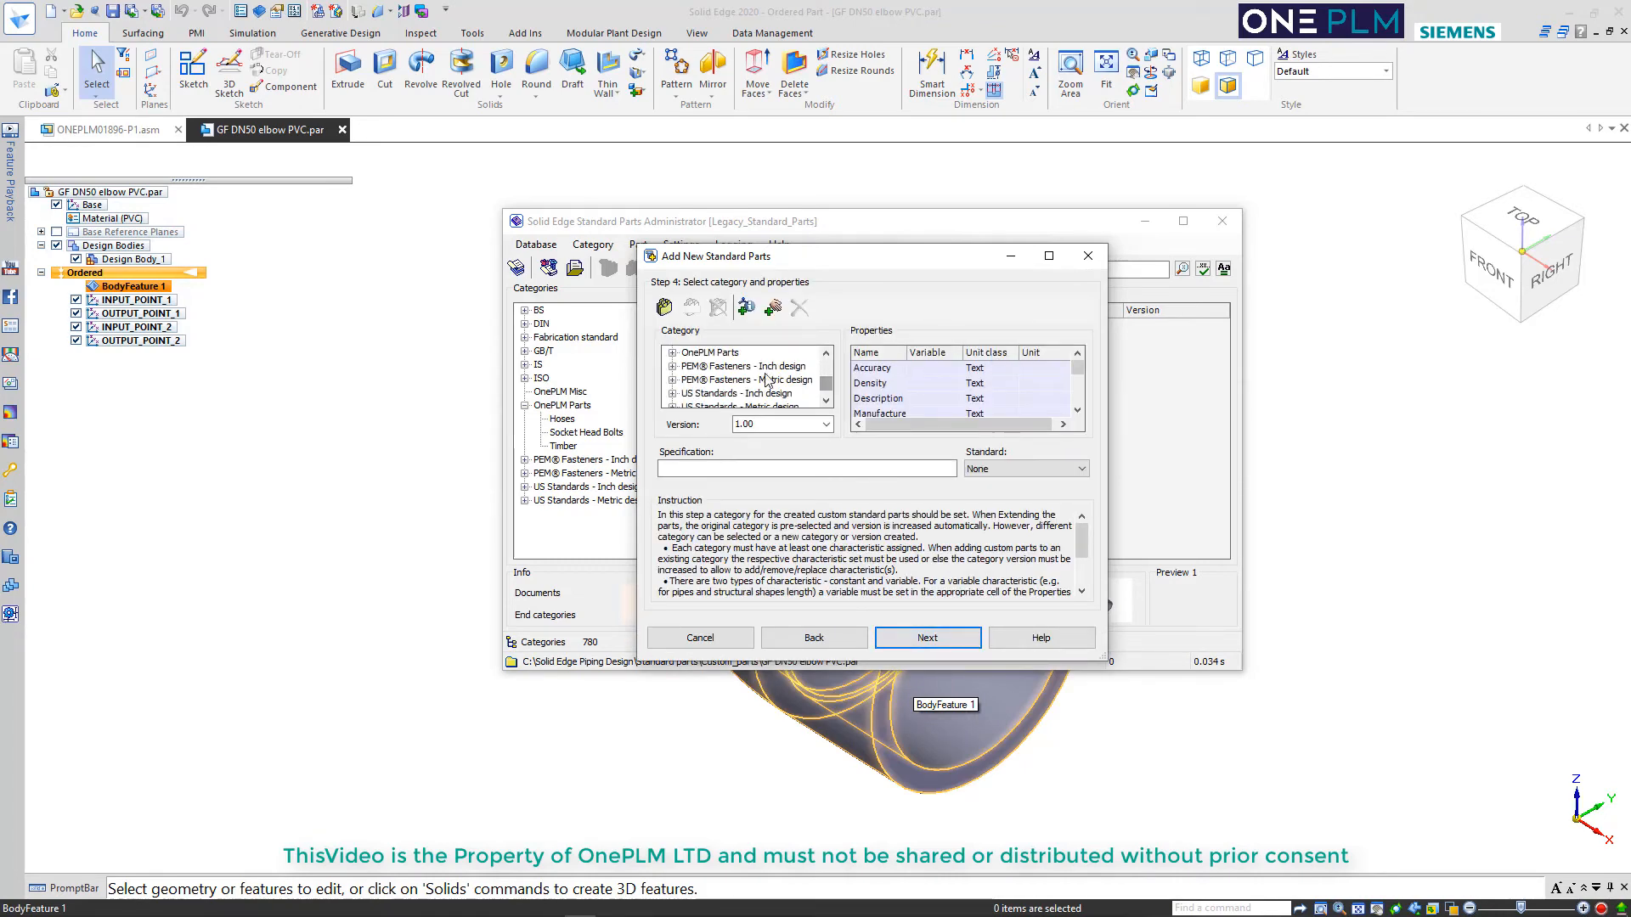
click(709, 353)
click(672, 353)
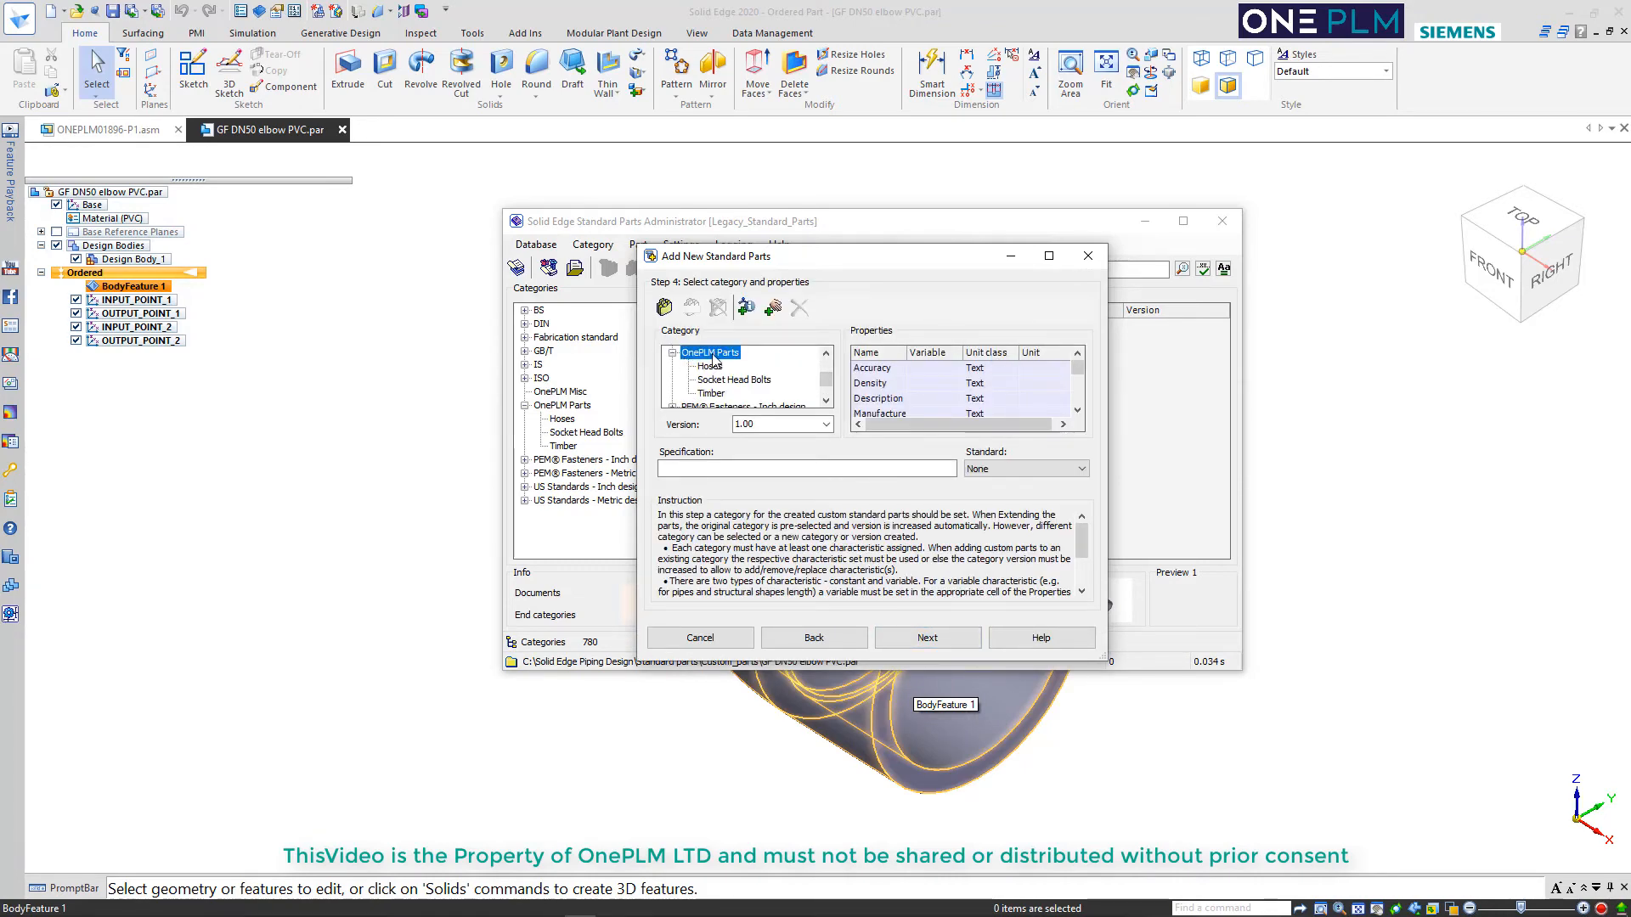
click(664, 307)
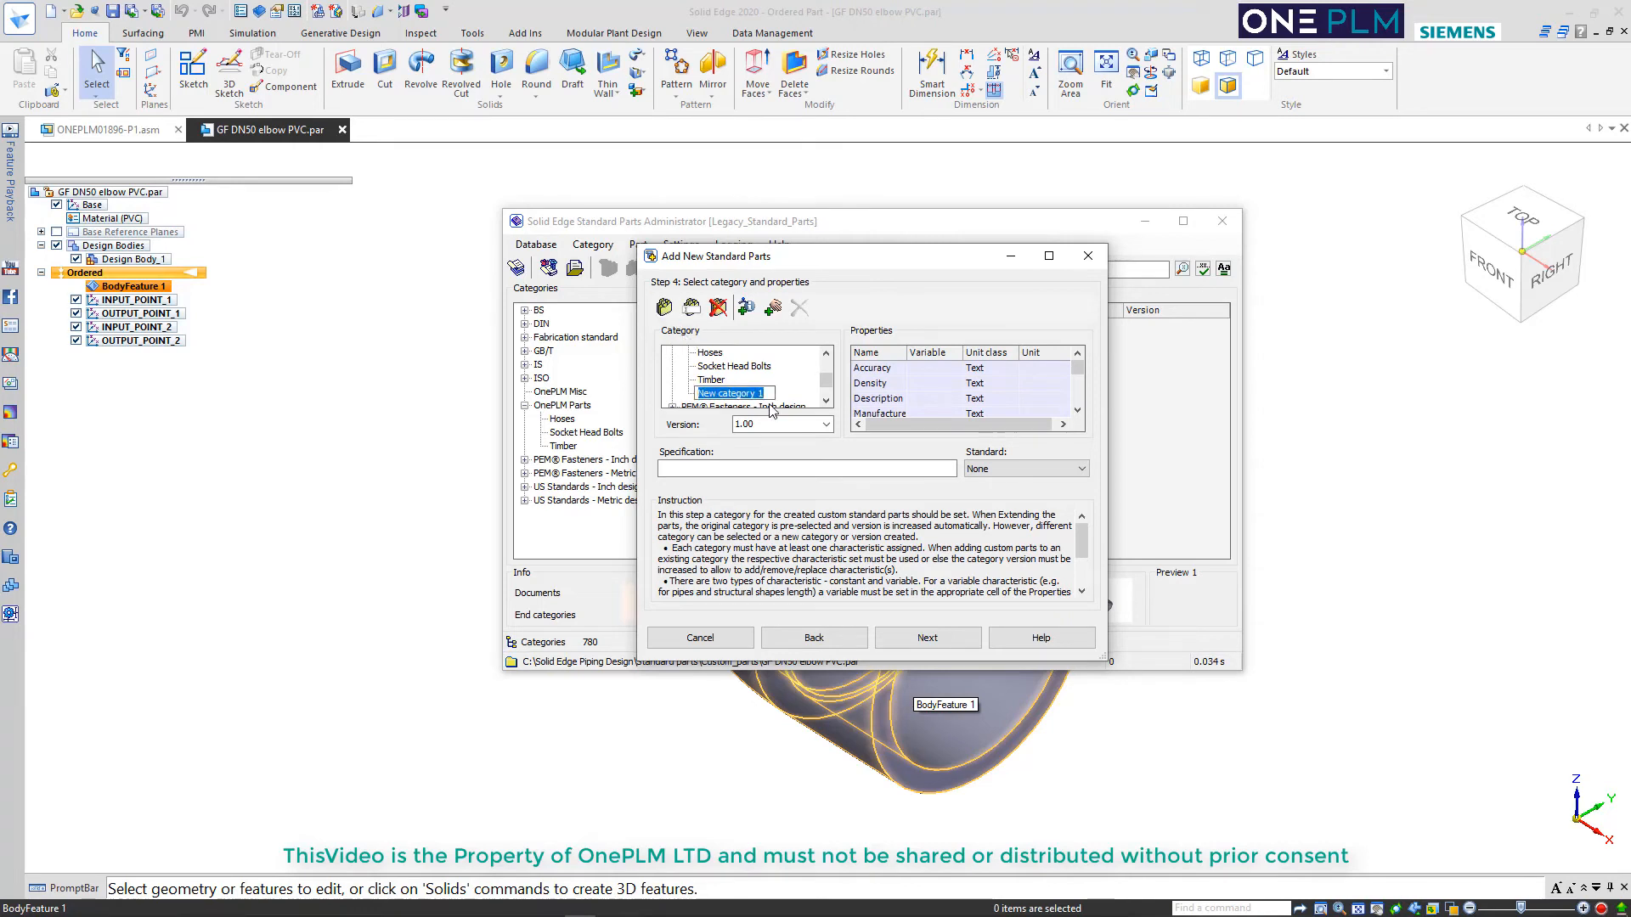
text(pi)
key(BackSpace)
key(BackSpace)
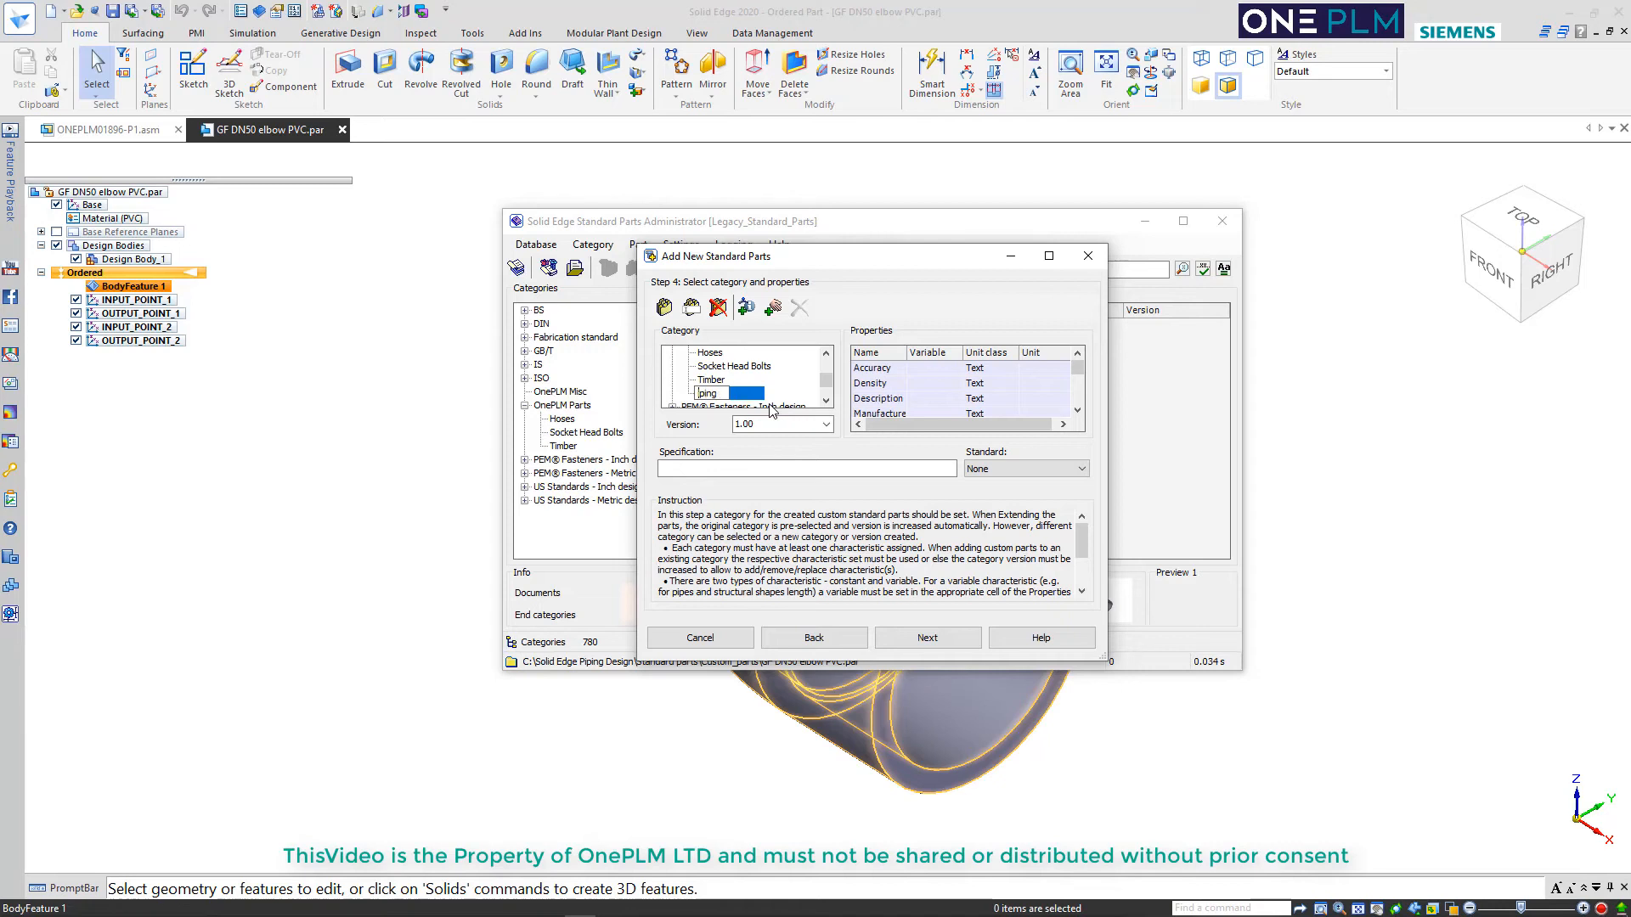
text(Pi)
key(Return)
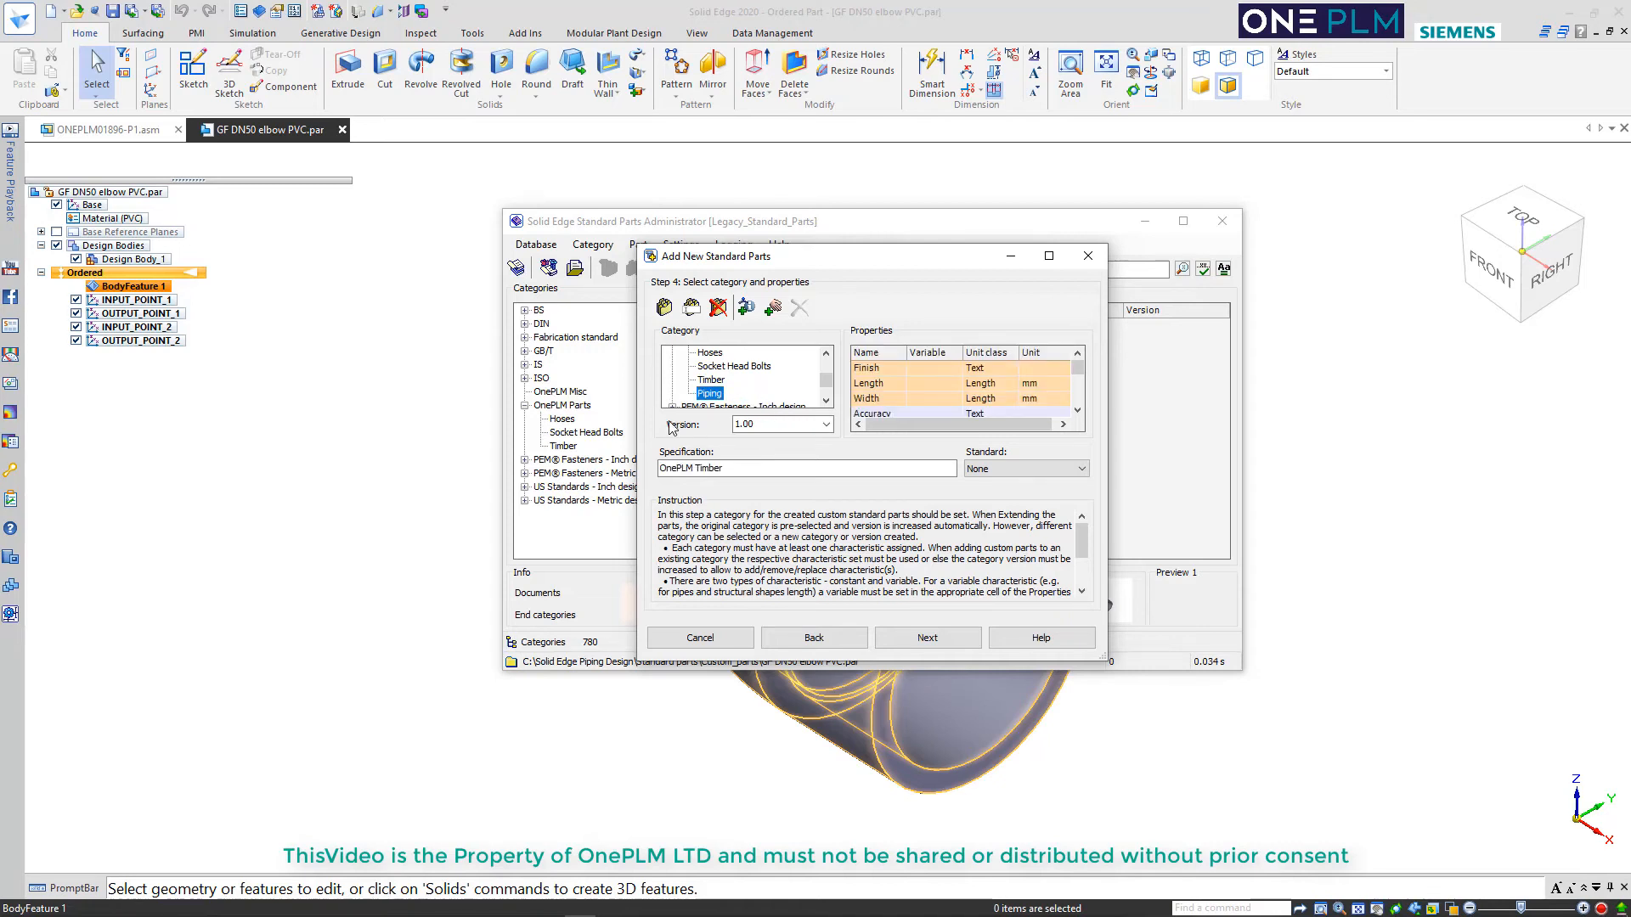
Create a subcategory named Elbow under the Piping category
click(665, 308)
text(E)
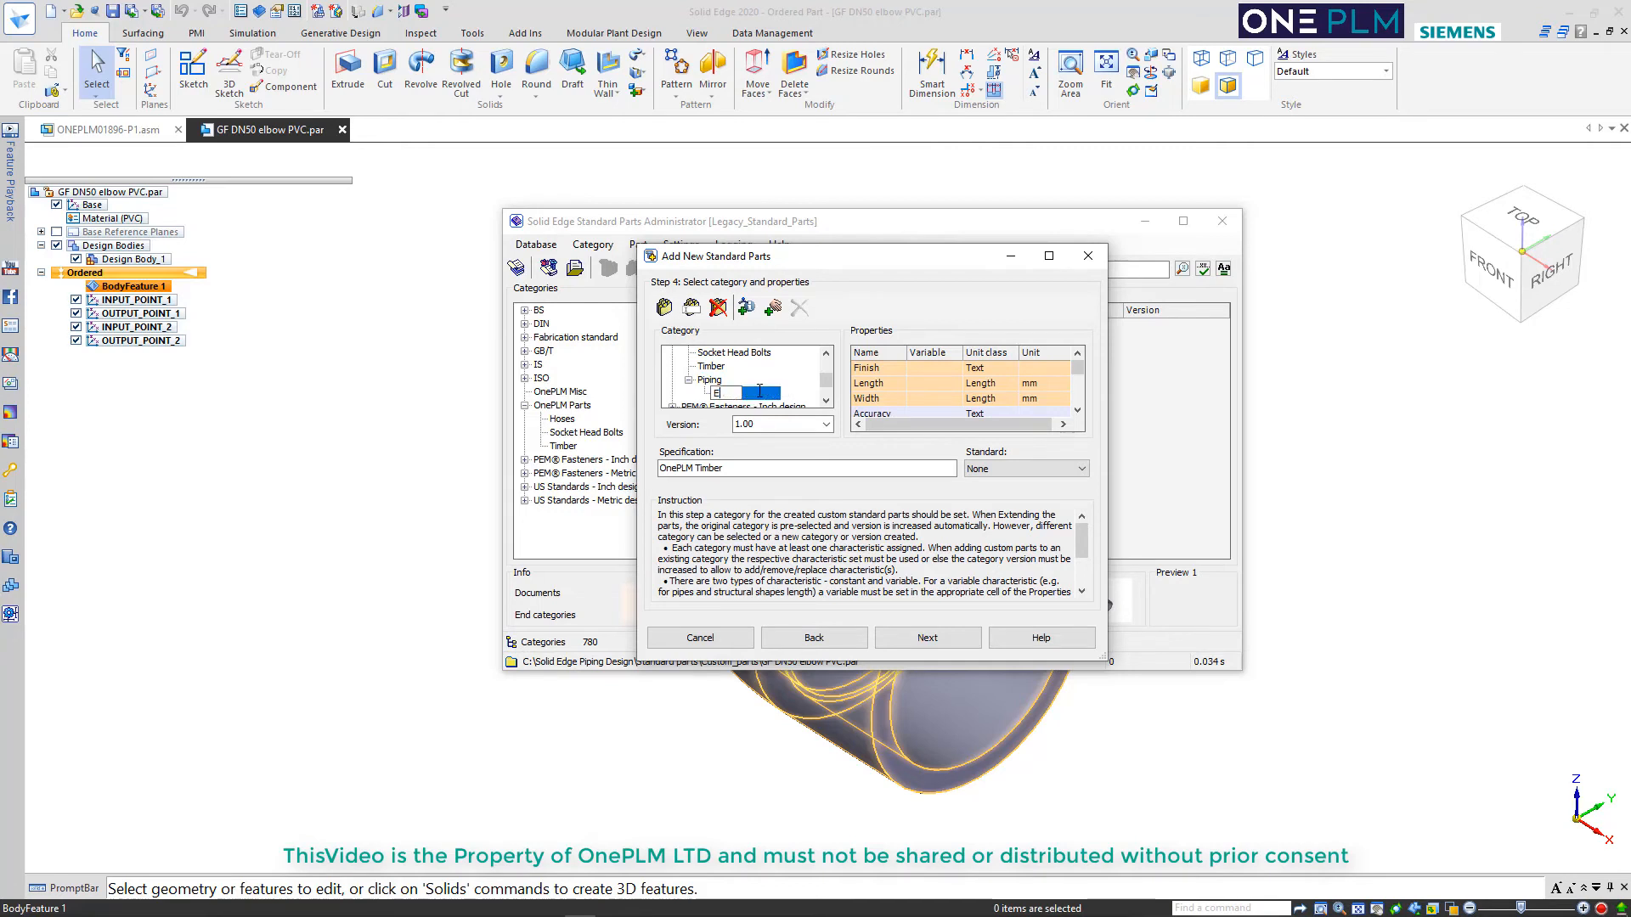
text(lbow)
key(Return)
Remove the Finish, Length and Width characteristics from the Elbow category's properties
click(867, 368)
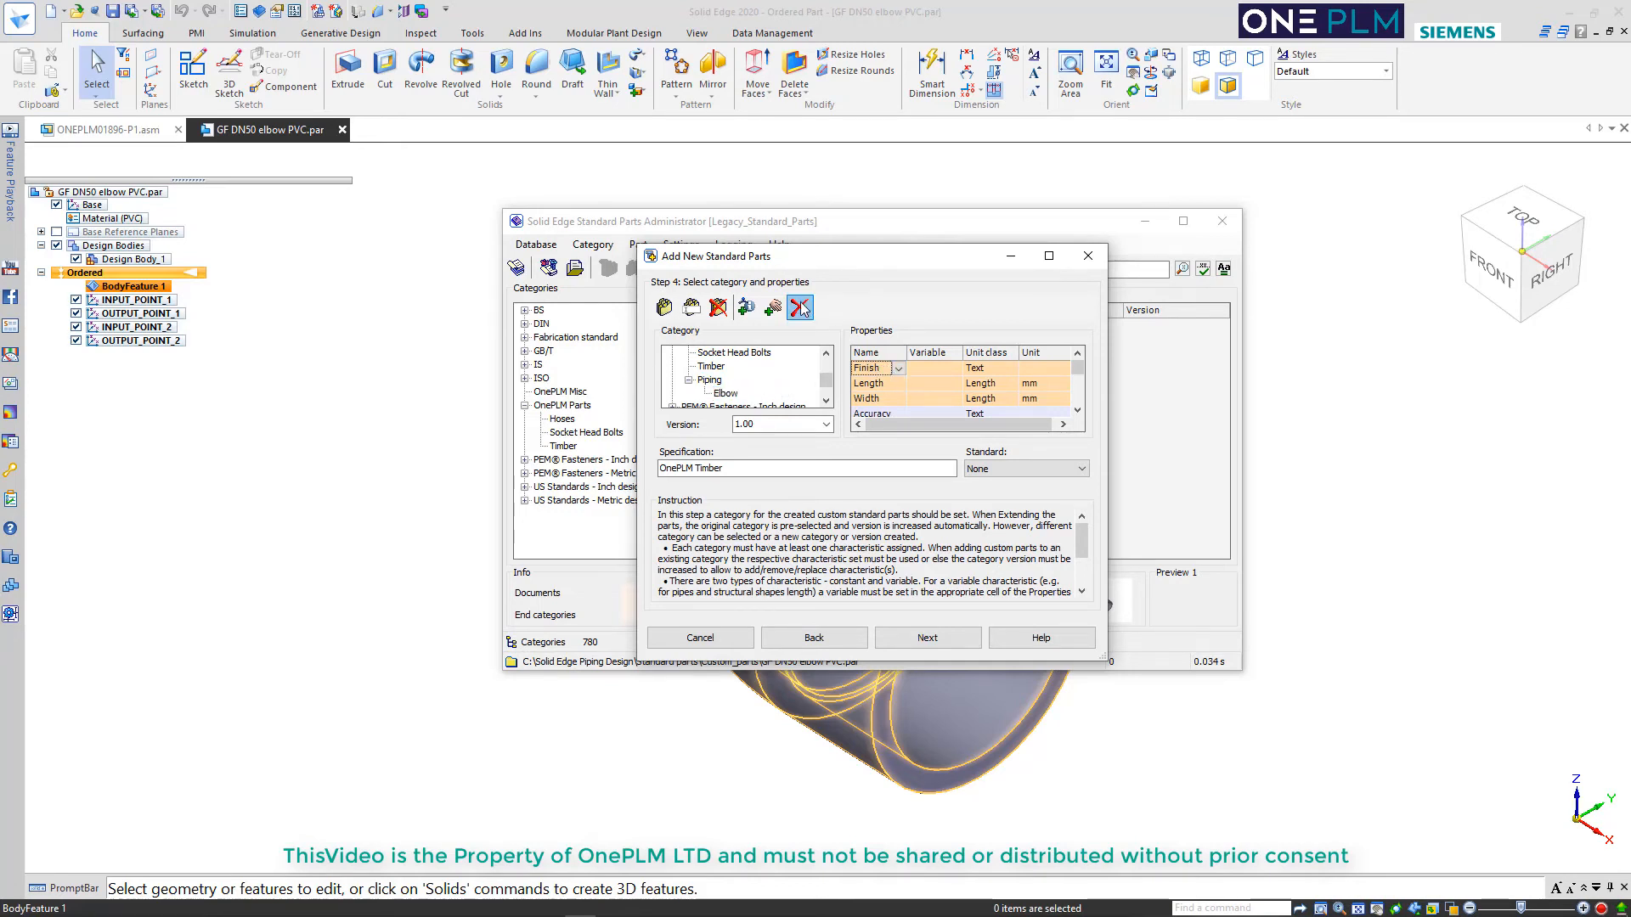
click(799, 307)
click(875, 375)
click(800, 307)
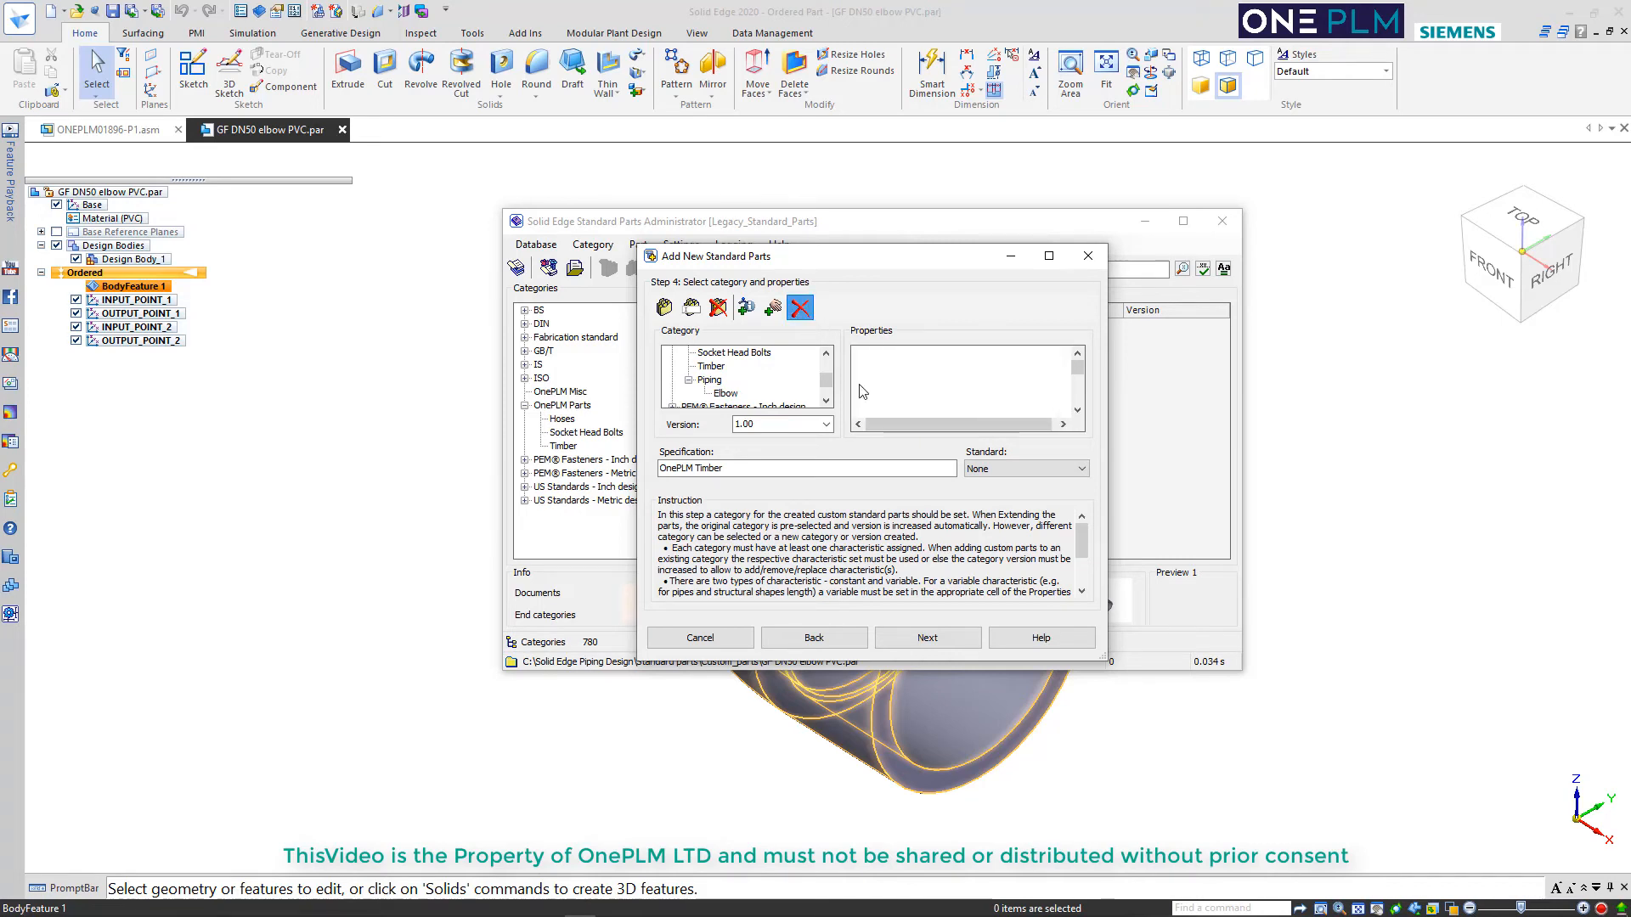
click(799, 313)
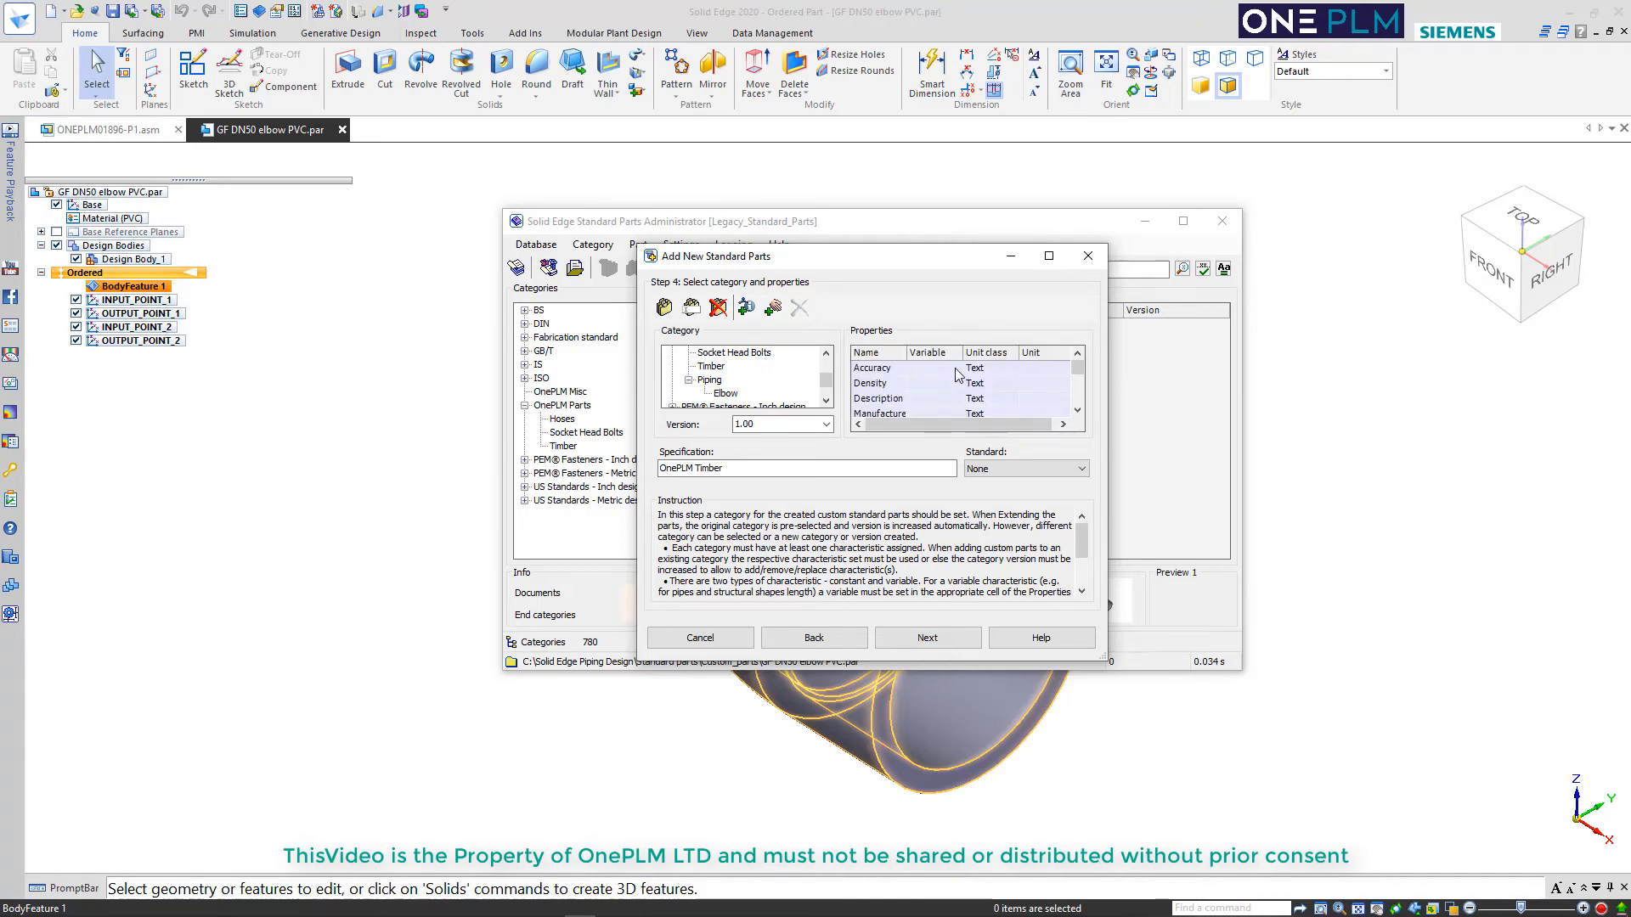
Add a characteristic to the Elbow category and set it to Wall thickness (Length)
click(756, 313)
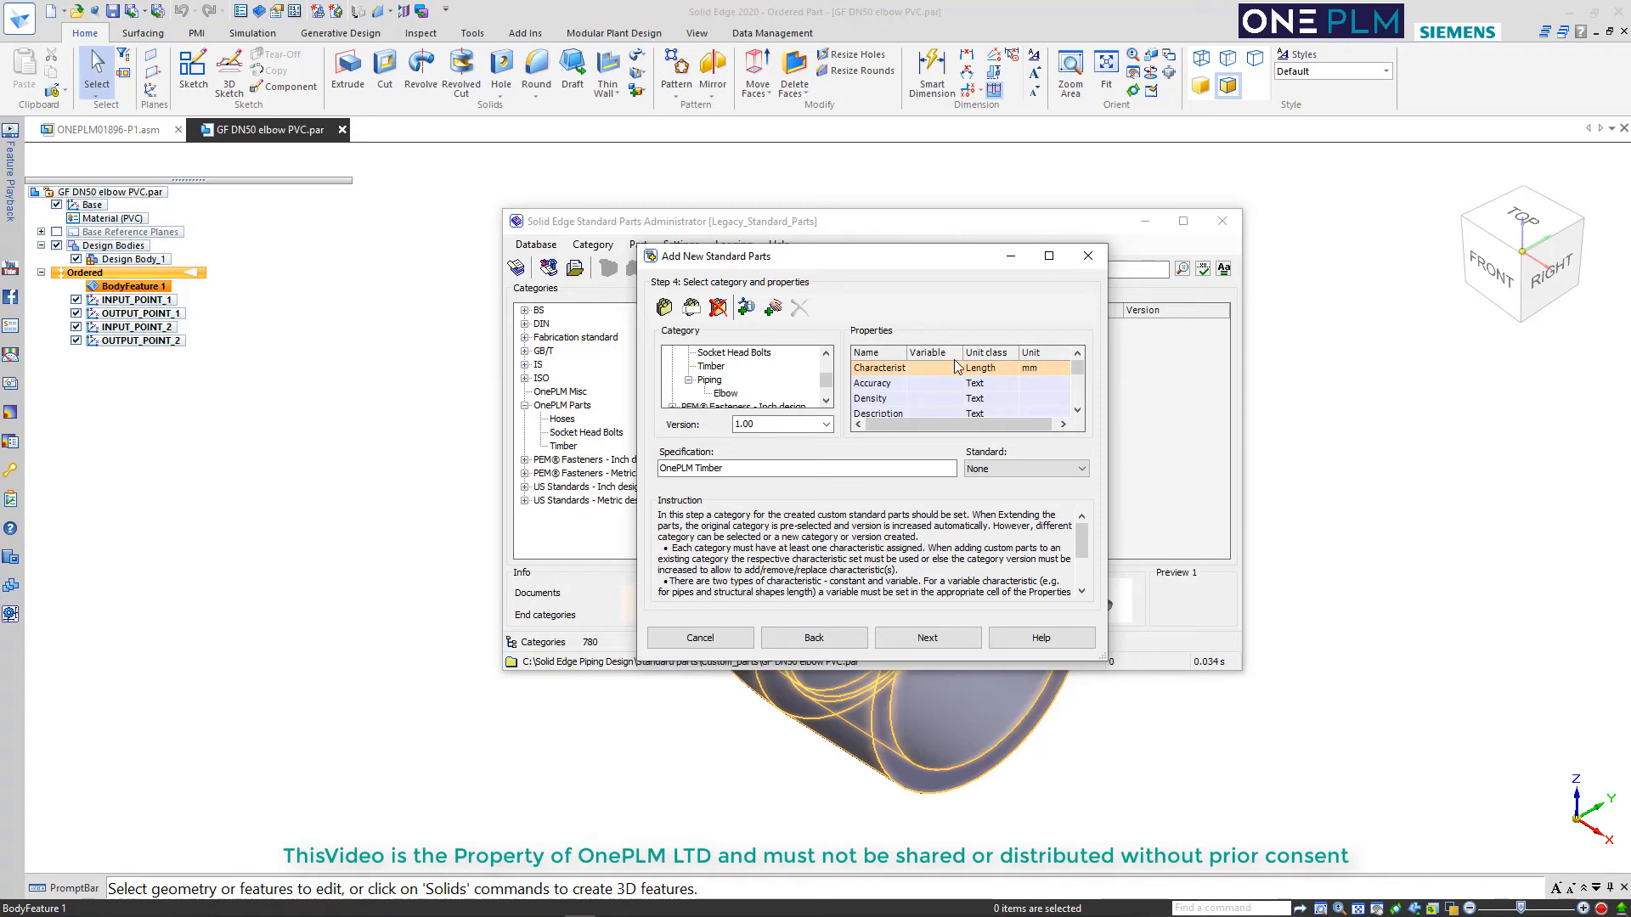
click(189, 248)
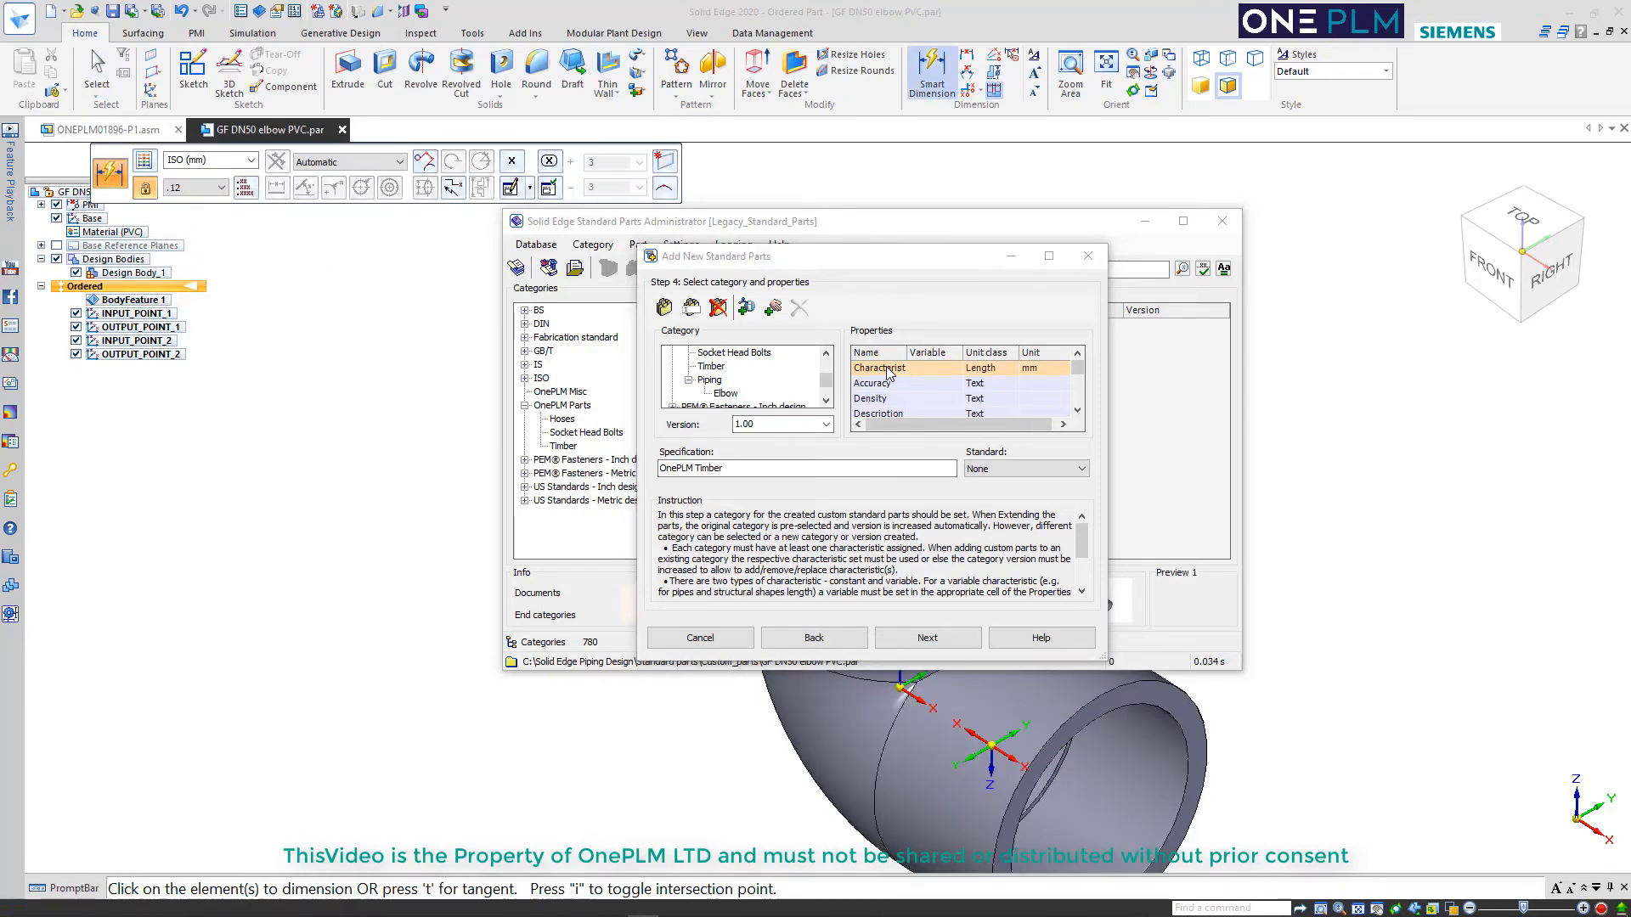
click(888, 374)
click(900, 368)
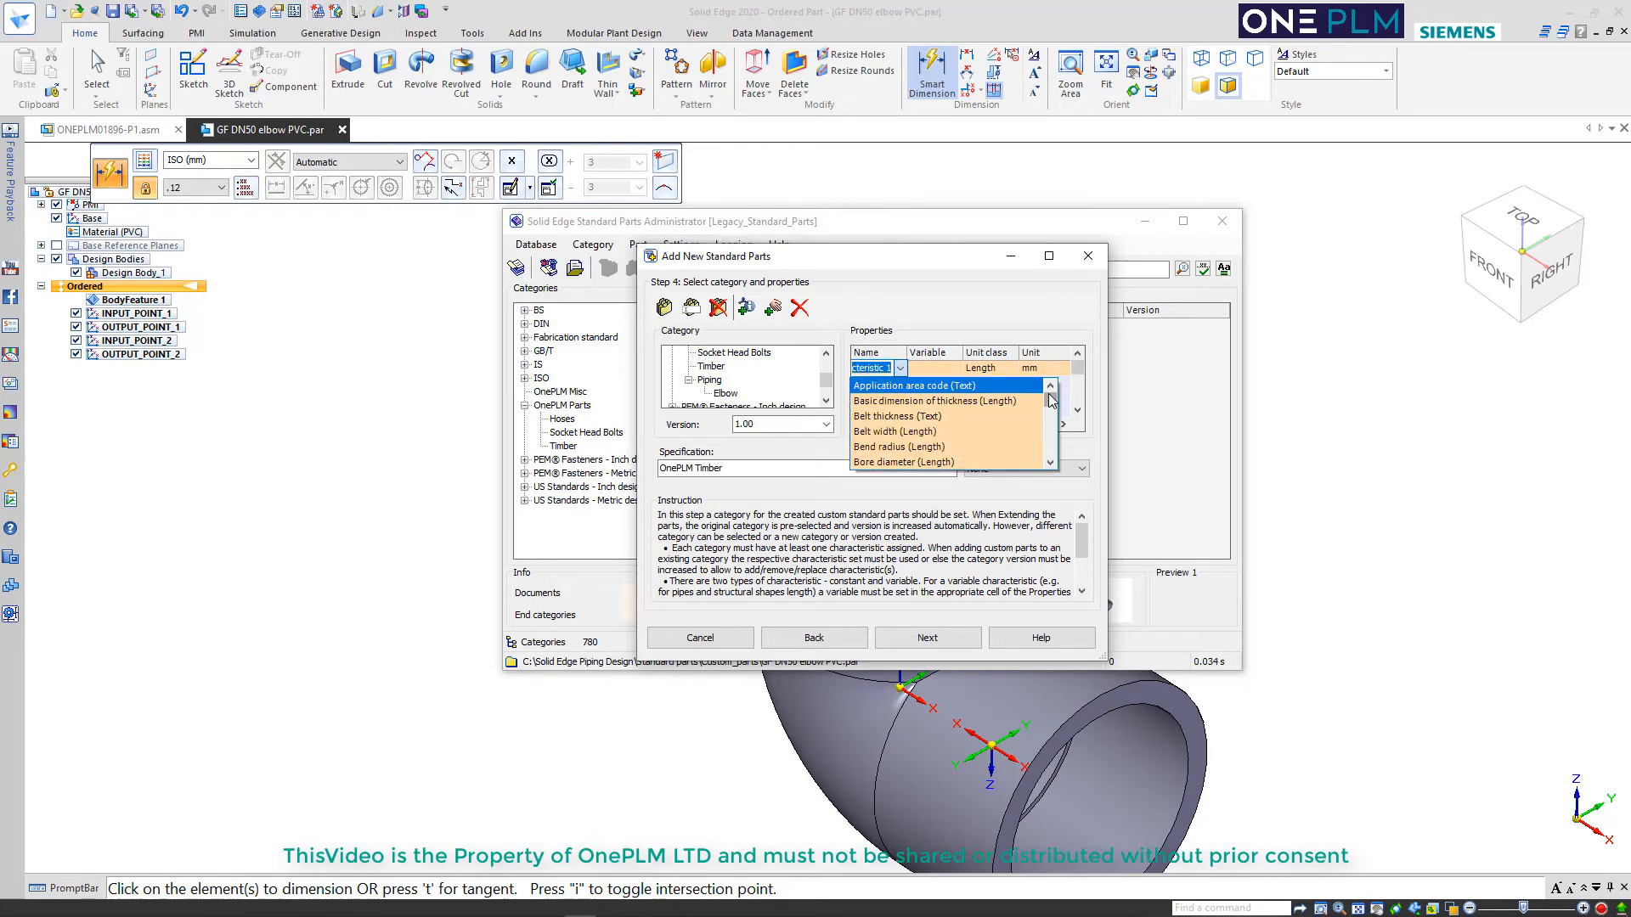
drag(1052, 402, 1052, 457)
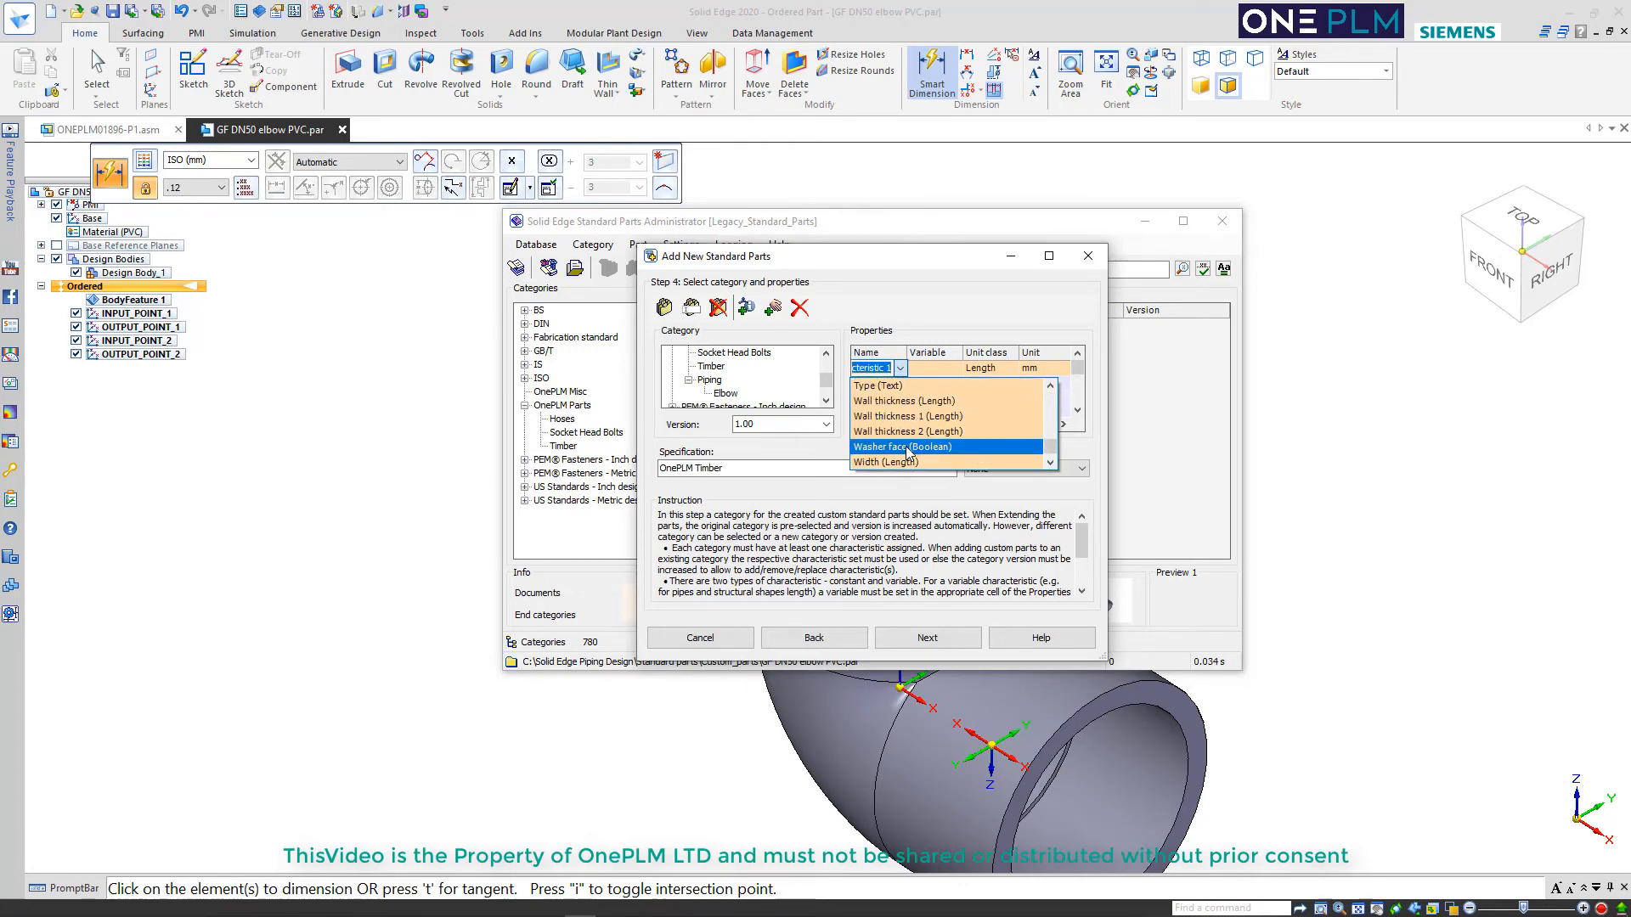
scroll(907, 450, up, 1)
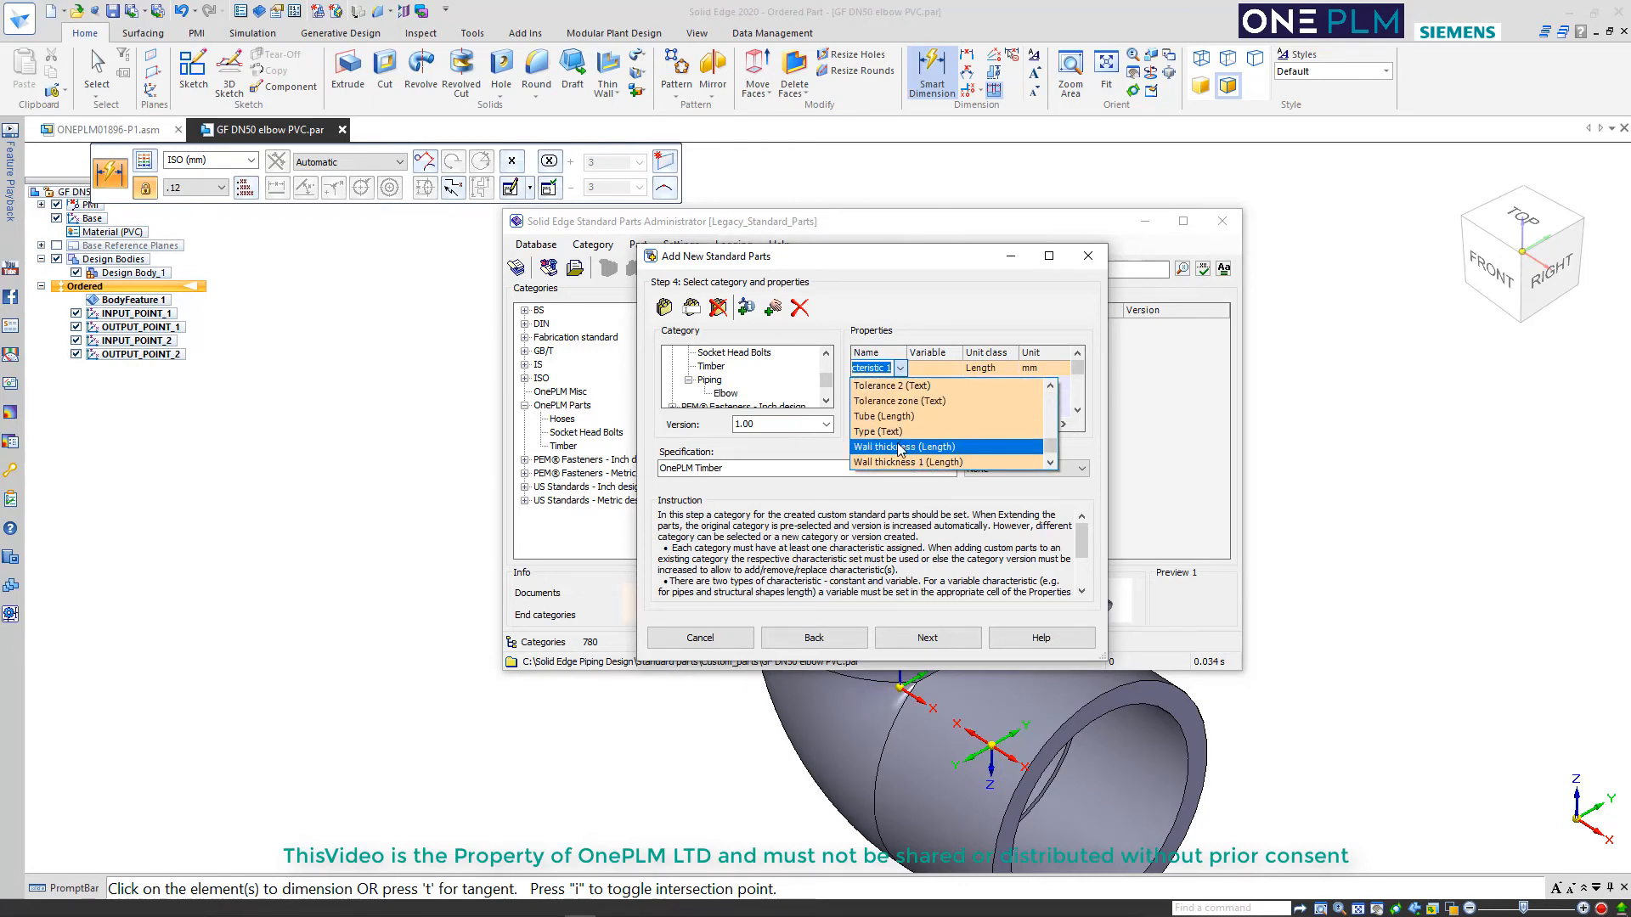
click(902, 448)
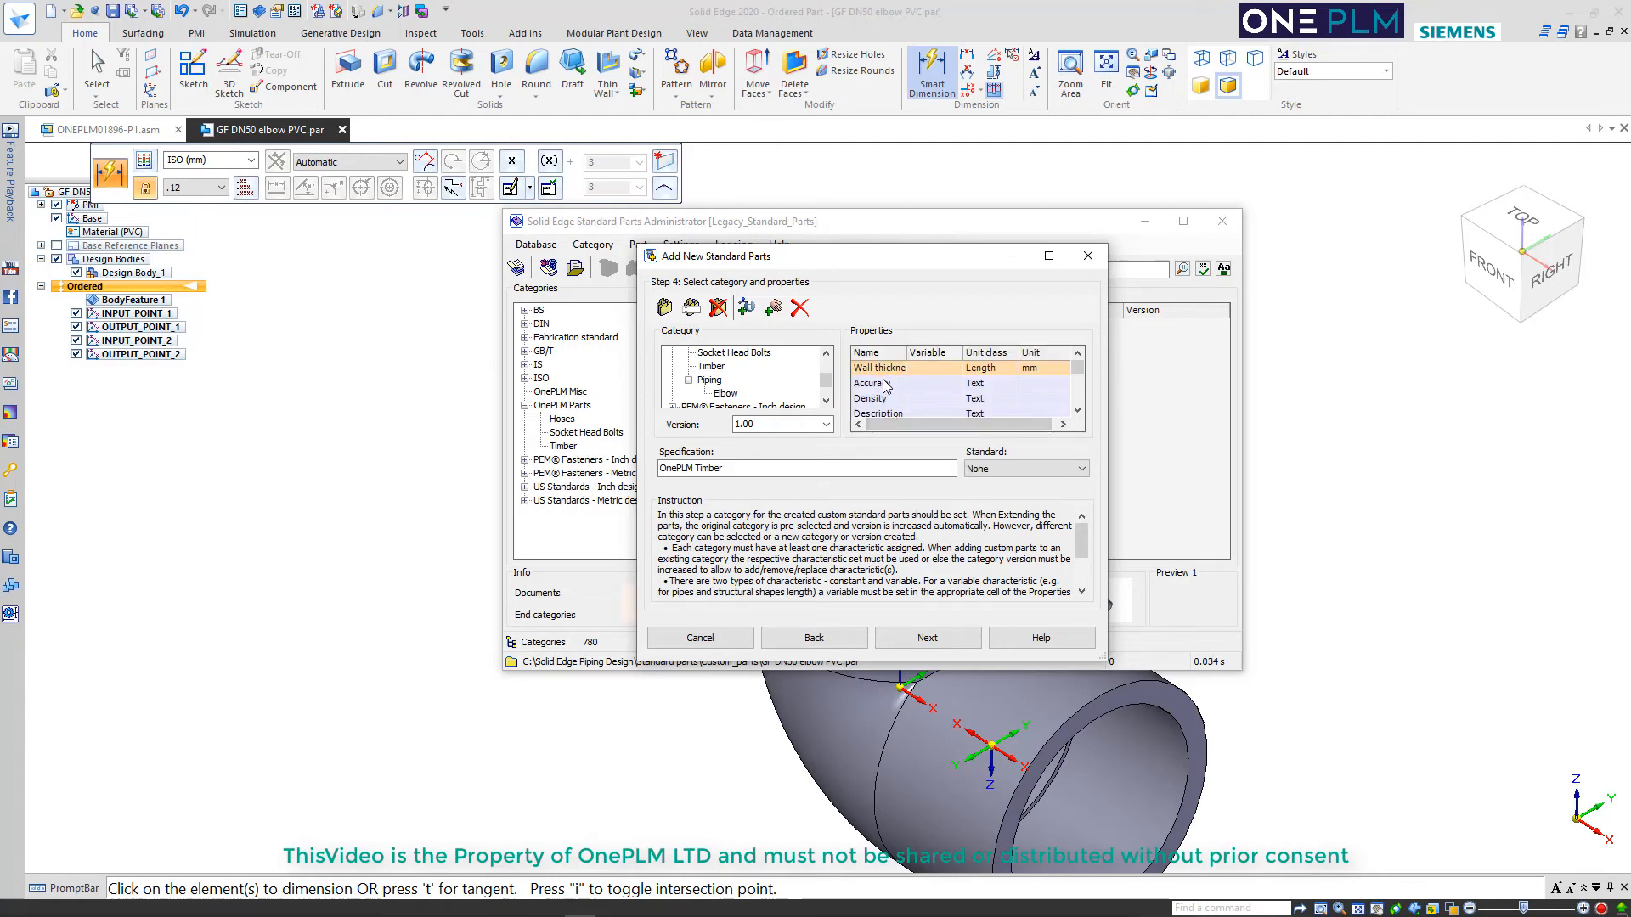
Add a second characteristic to the Elbow category and set it to Diameter (Length)
click(747, 308)
scroll(914, 387, down, 1)
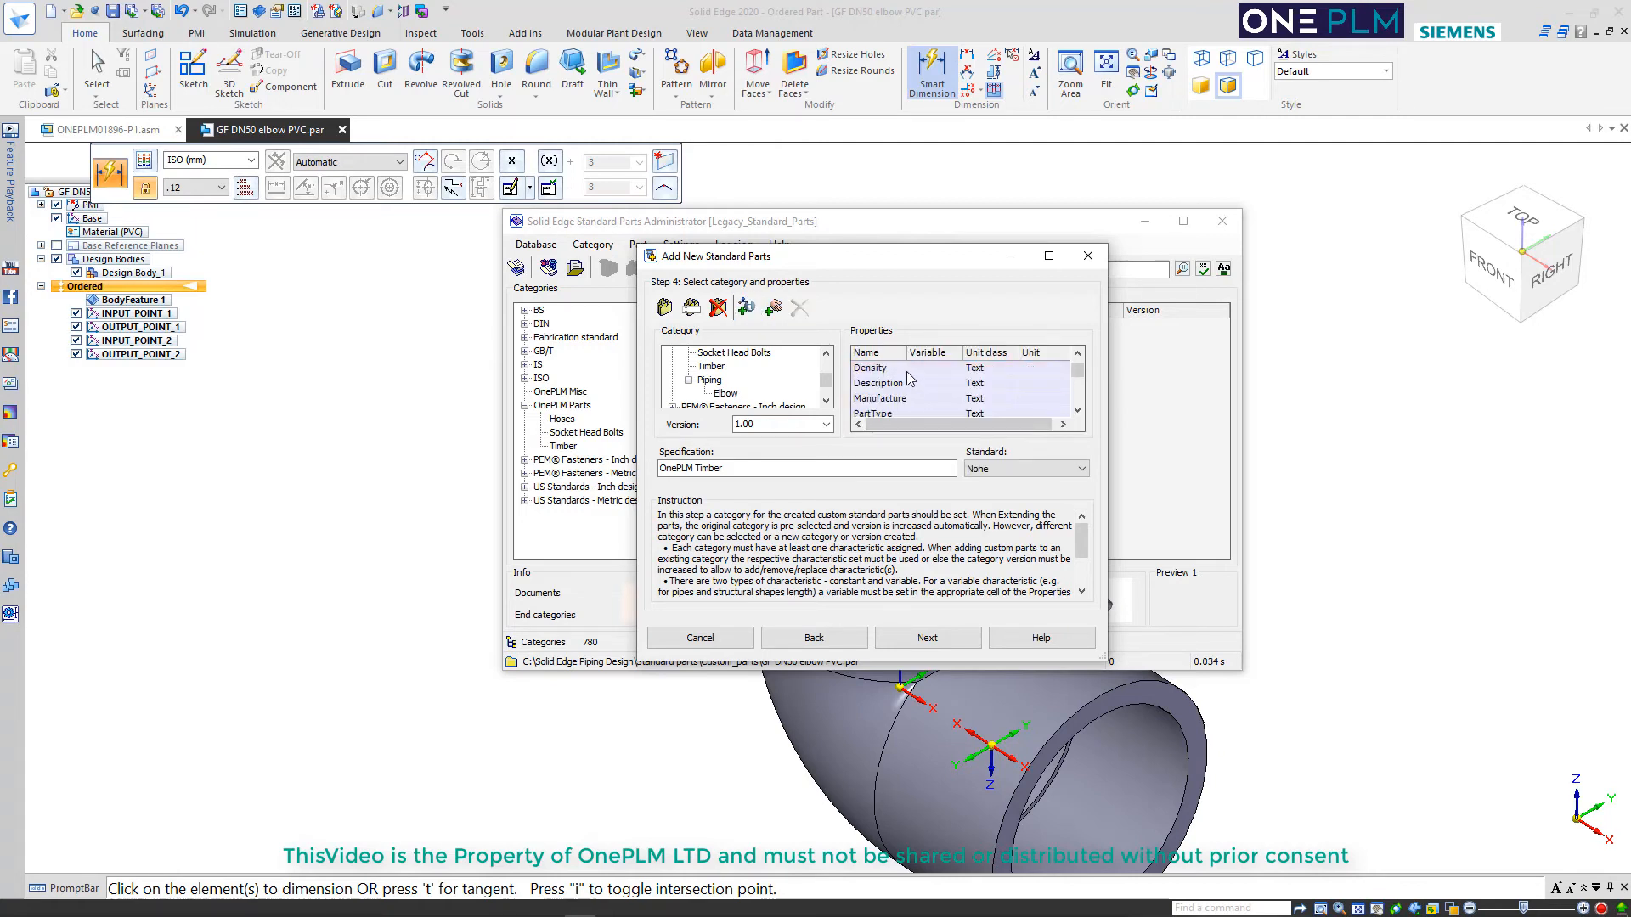
scroll(907, 378, up, 1)
click(900, 372)
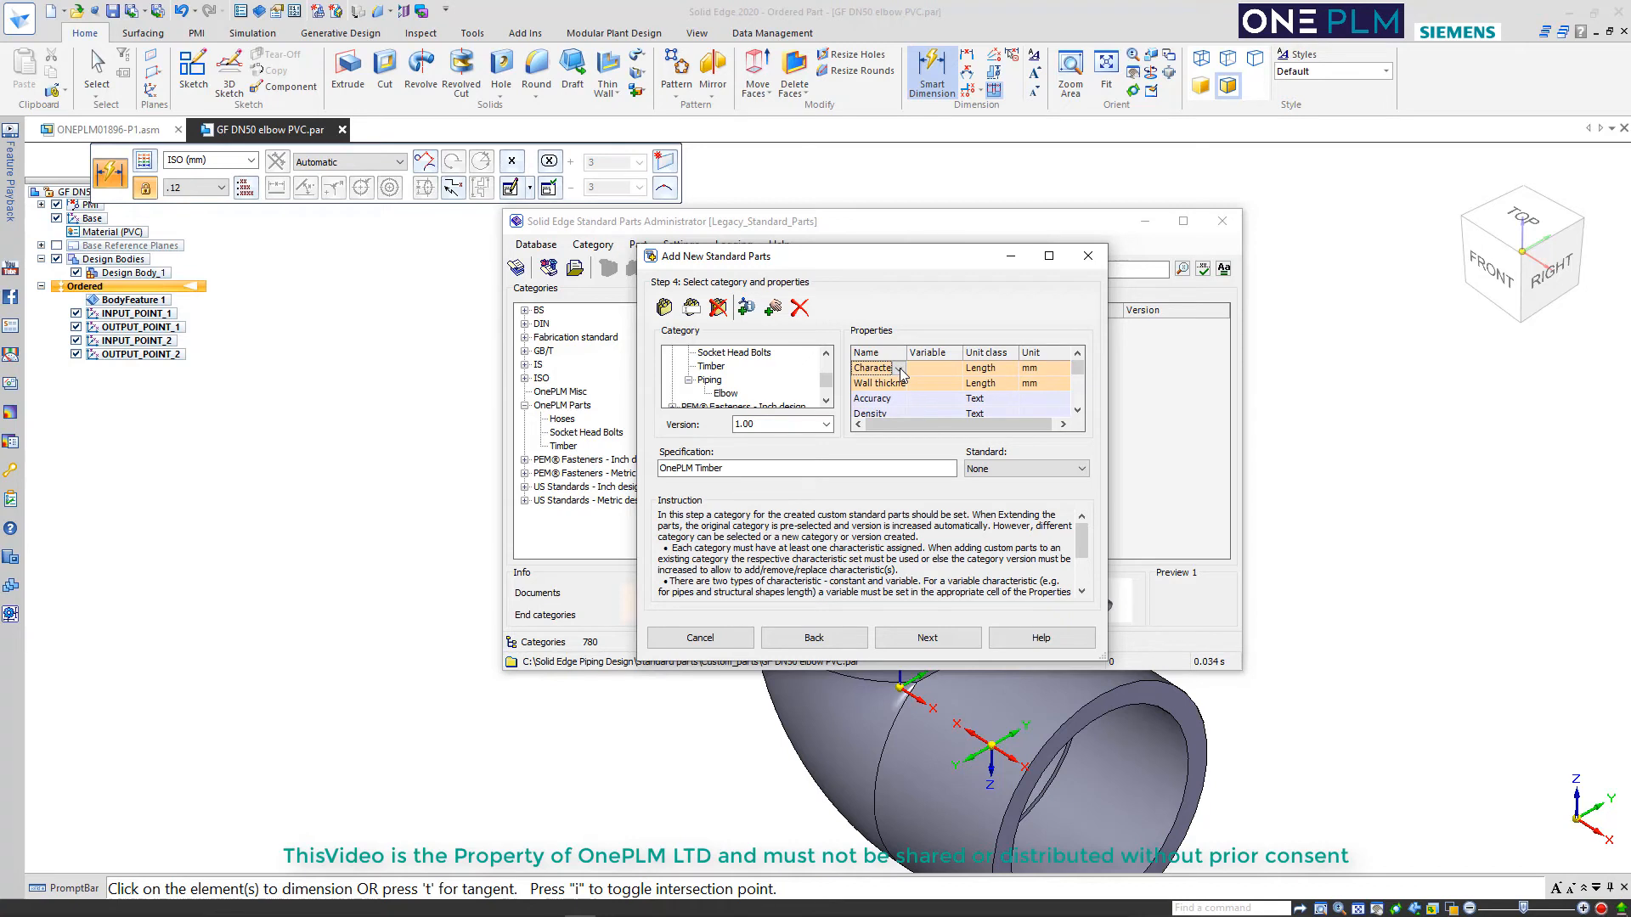
click(899, 369)
scroll(922, 441, down, 4)
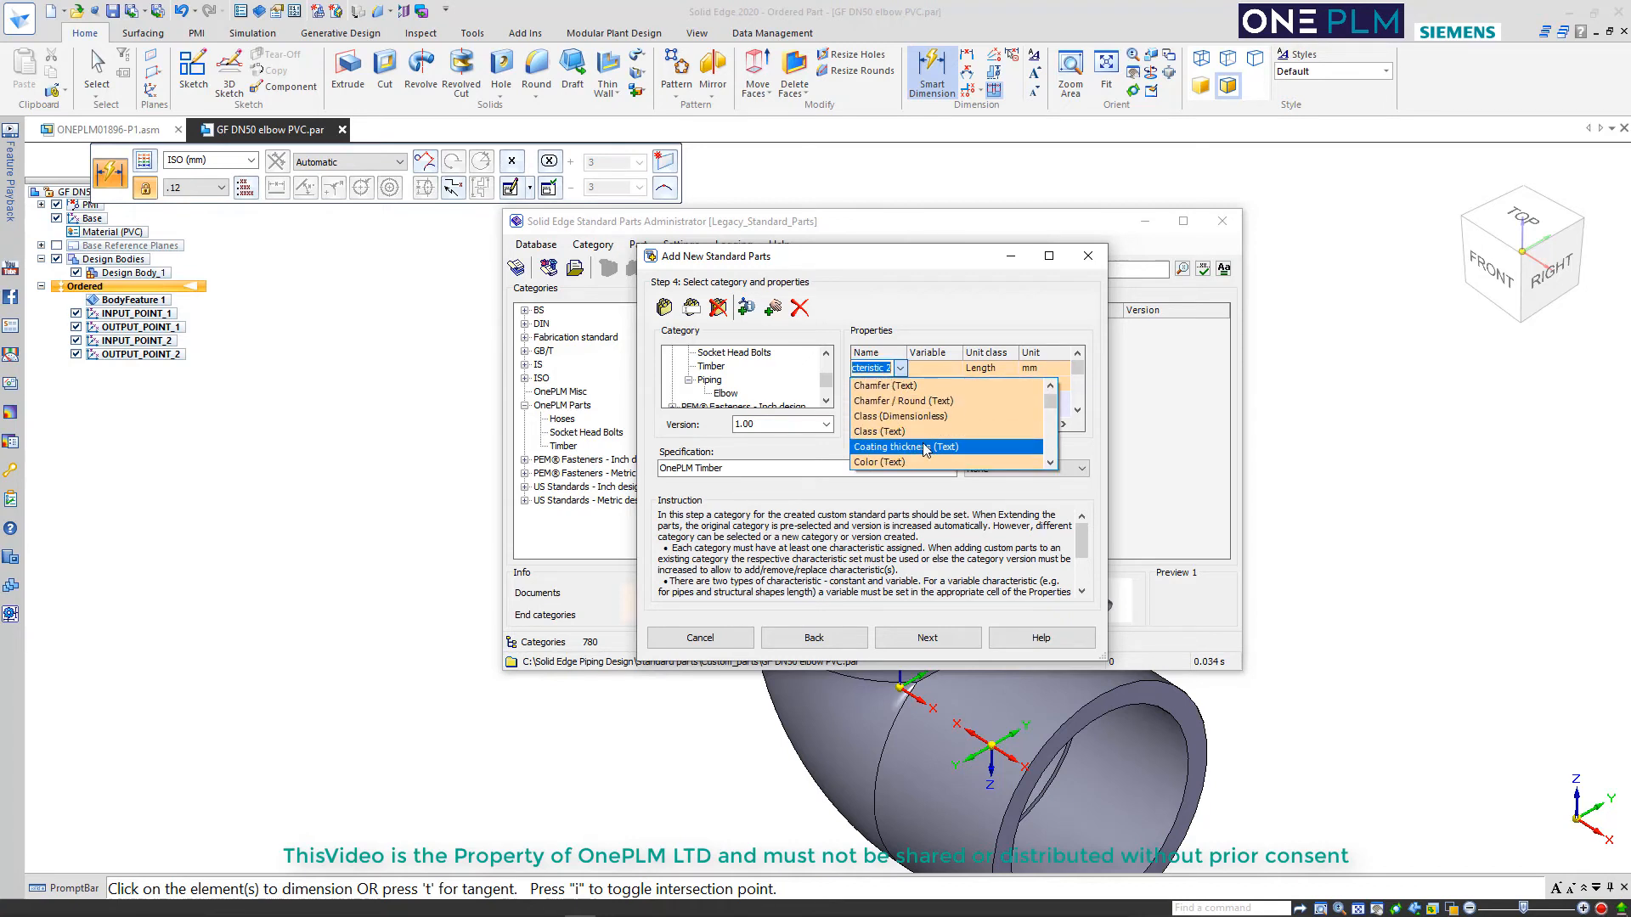
scroll(925, 451, down, 3)
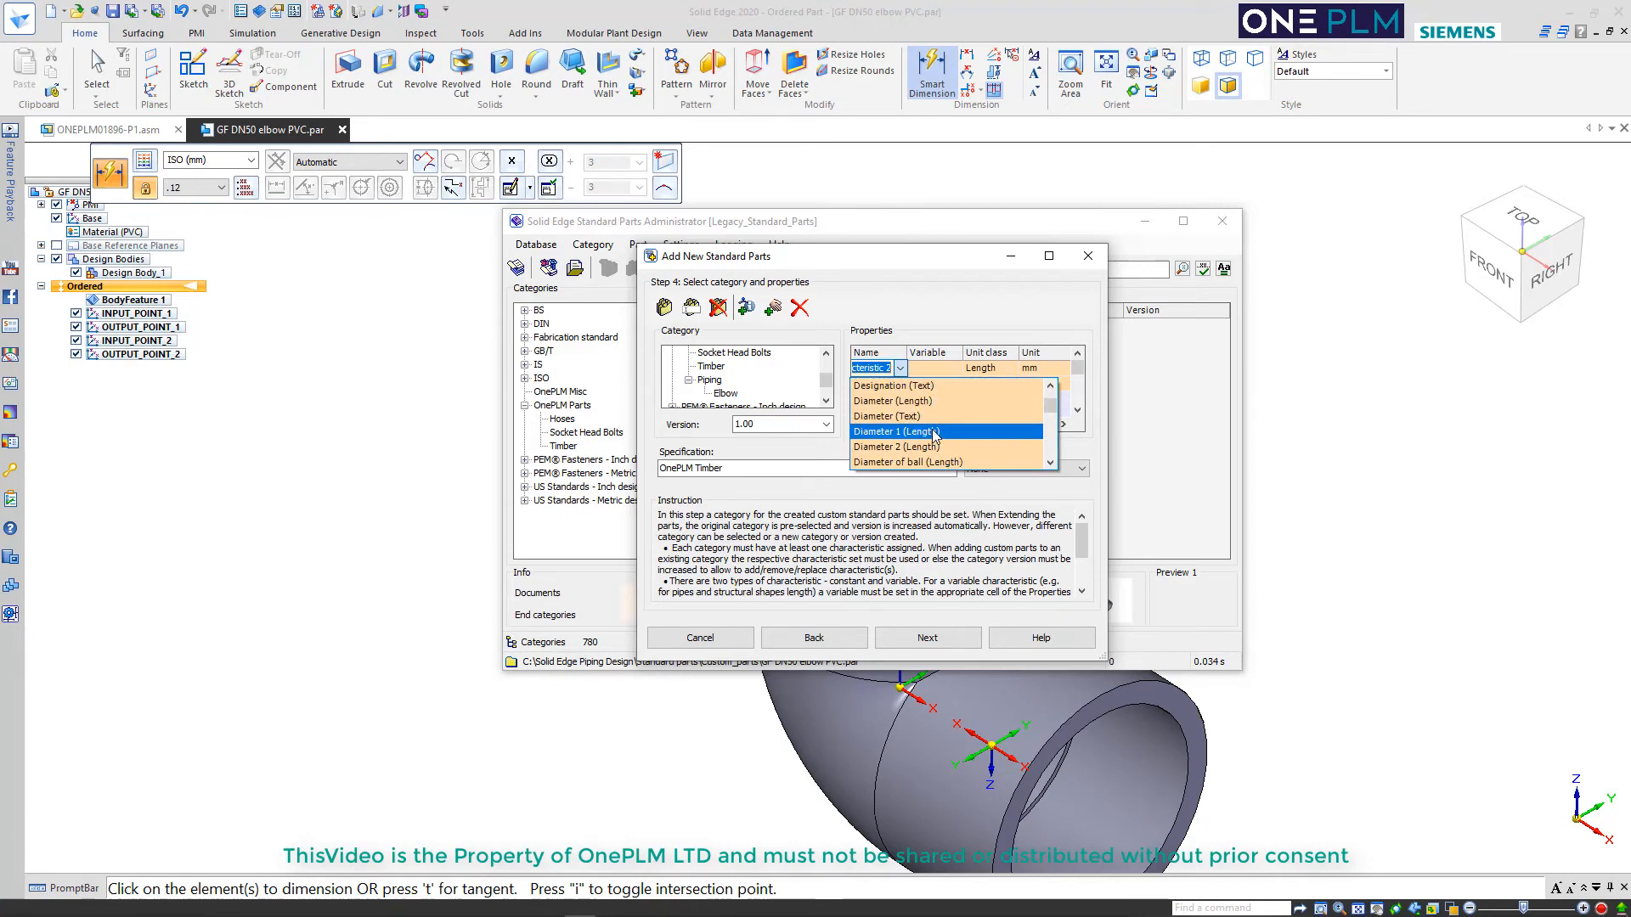
click(883, 402)
Set the standard to ISO and the specification to OnePLM Piping, and continue to the part values
click(983, 471)
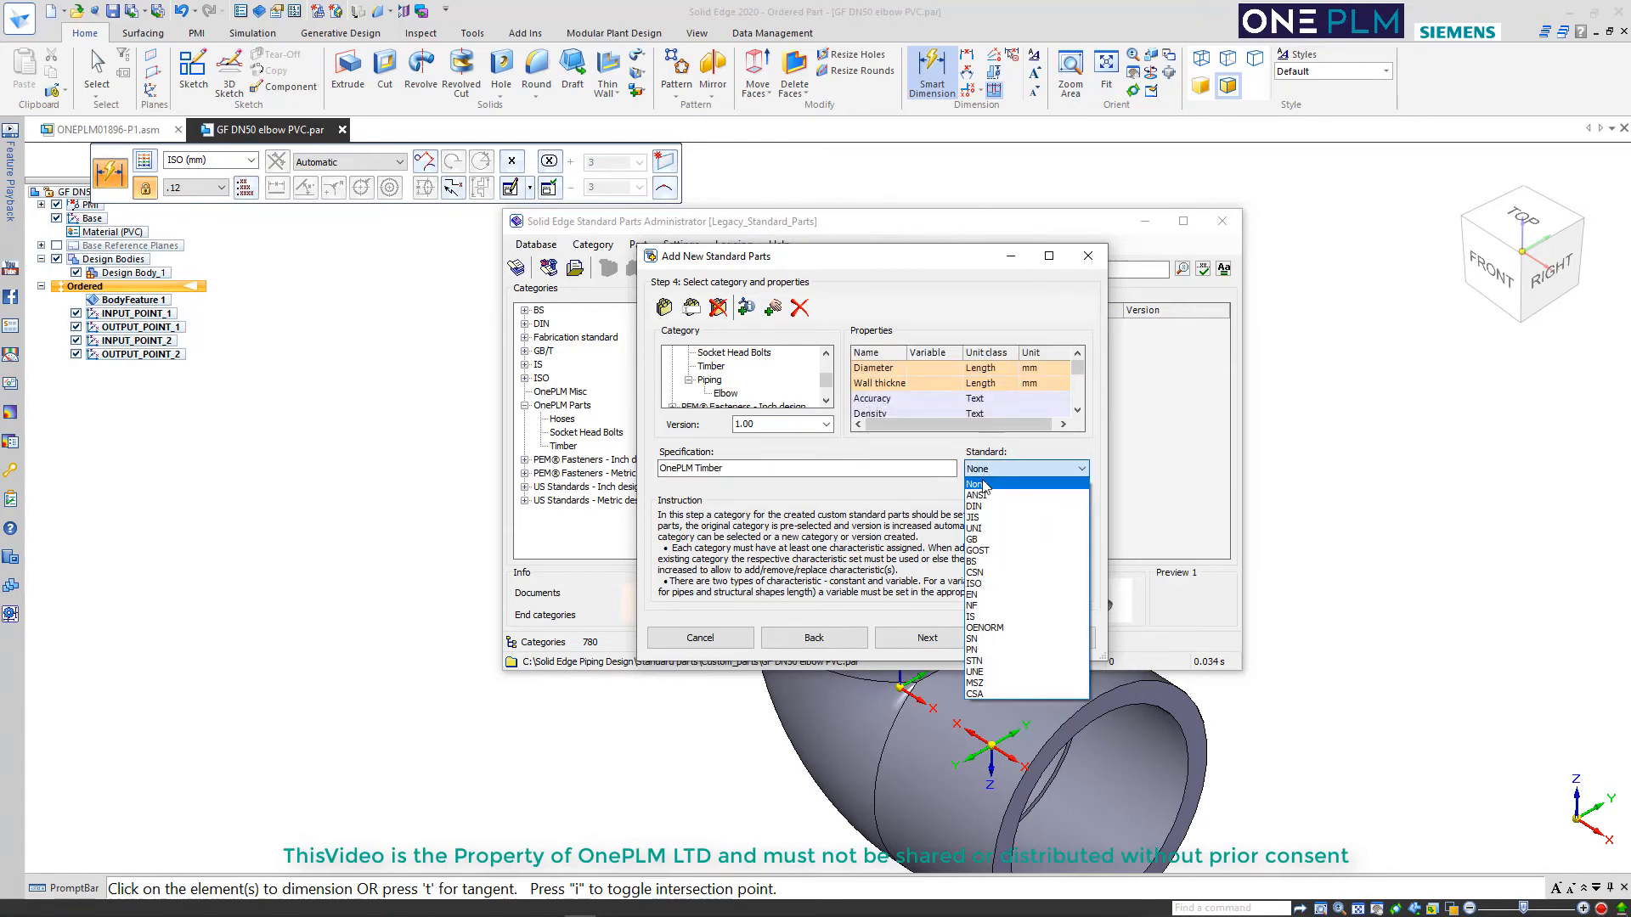
click(977, 583)
click(741, 467)
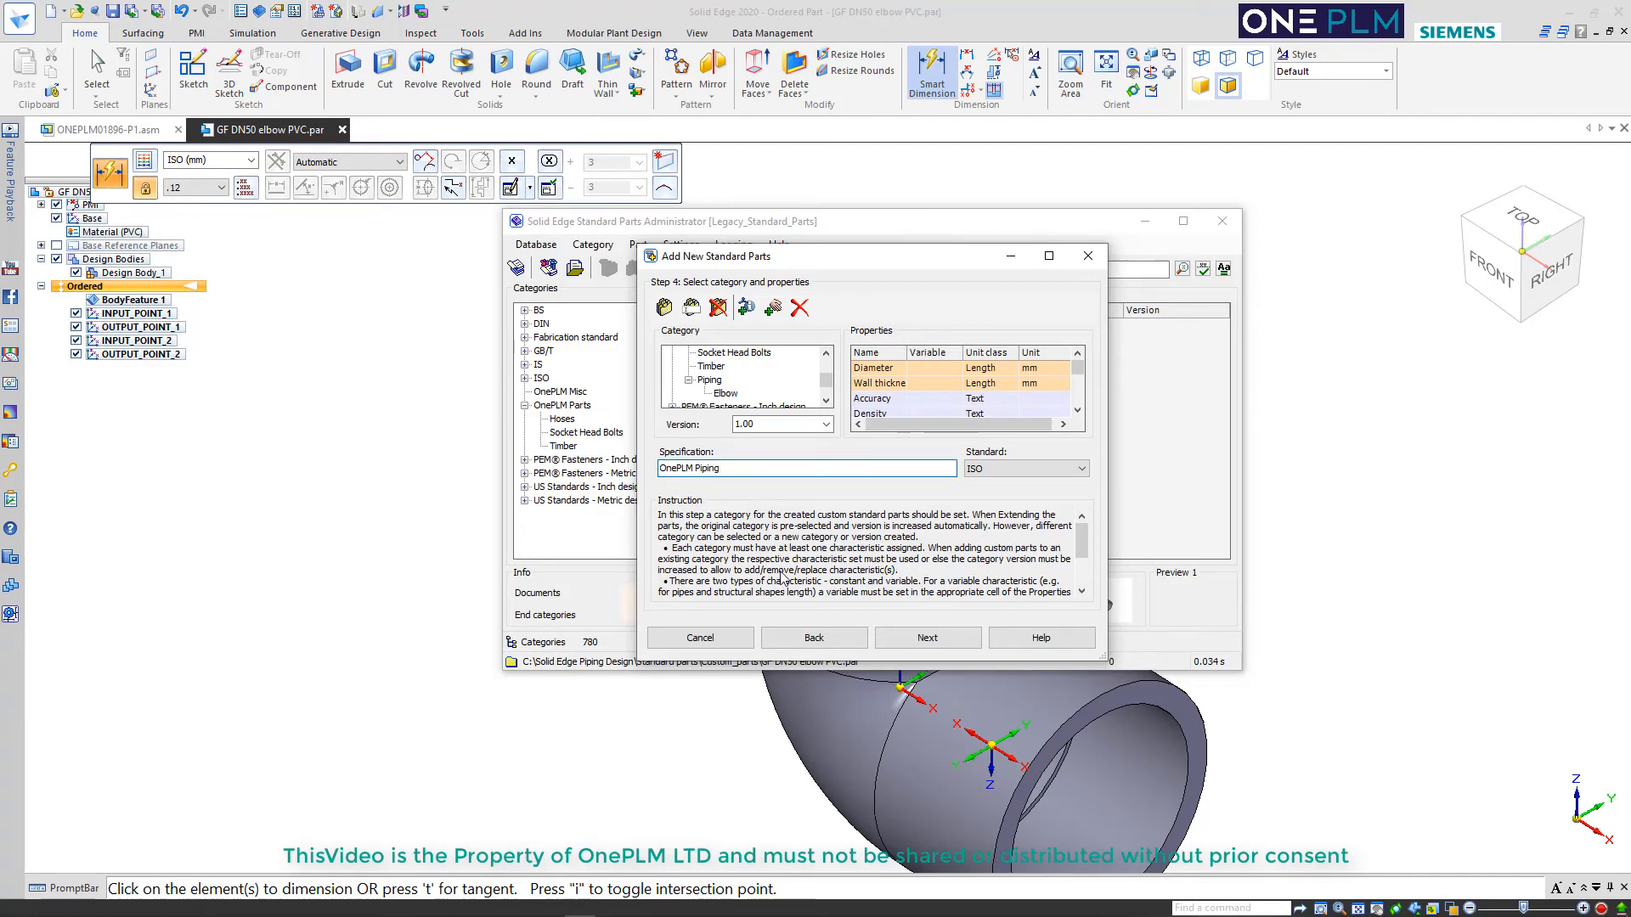
click(927, 638)
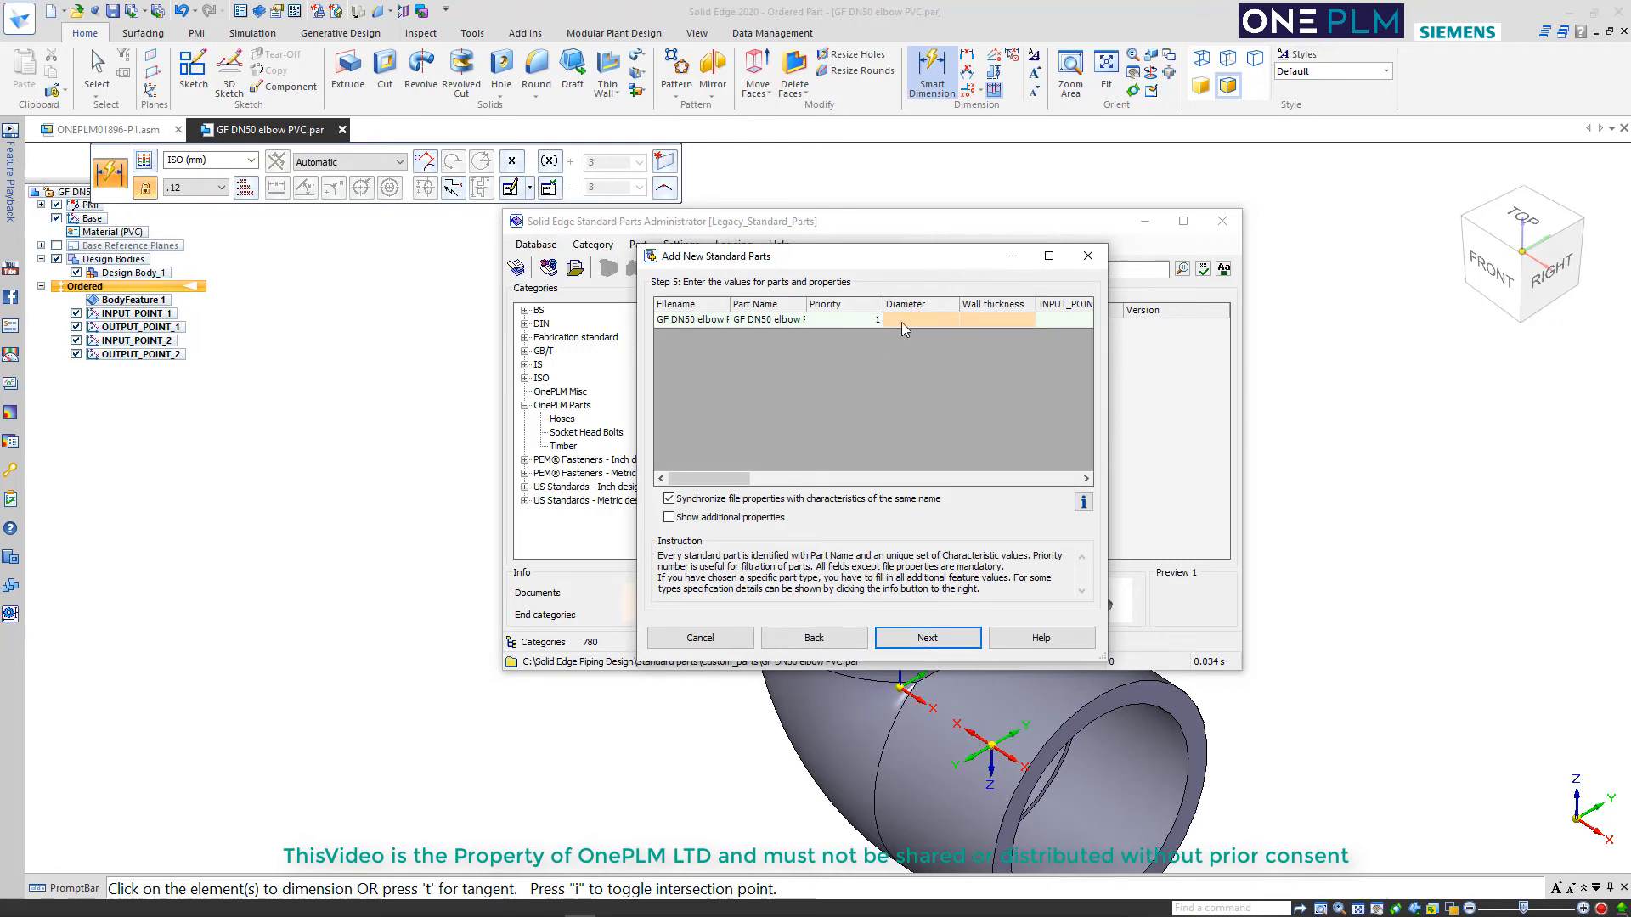
Enter 73.03 as the elbow's diameter and 6.35 as its wall thickness
scroll(1136, 712, down, 6)
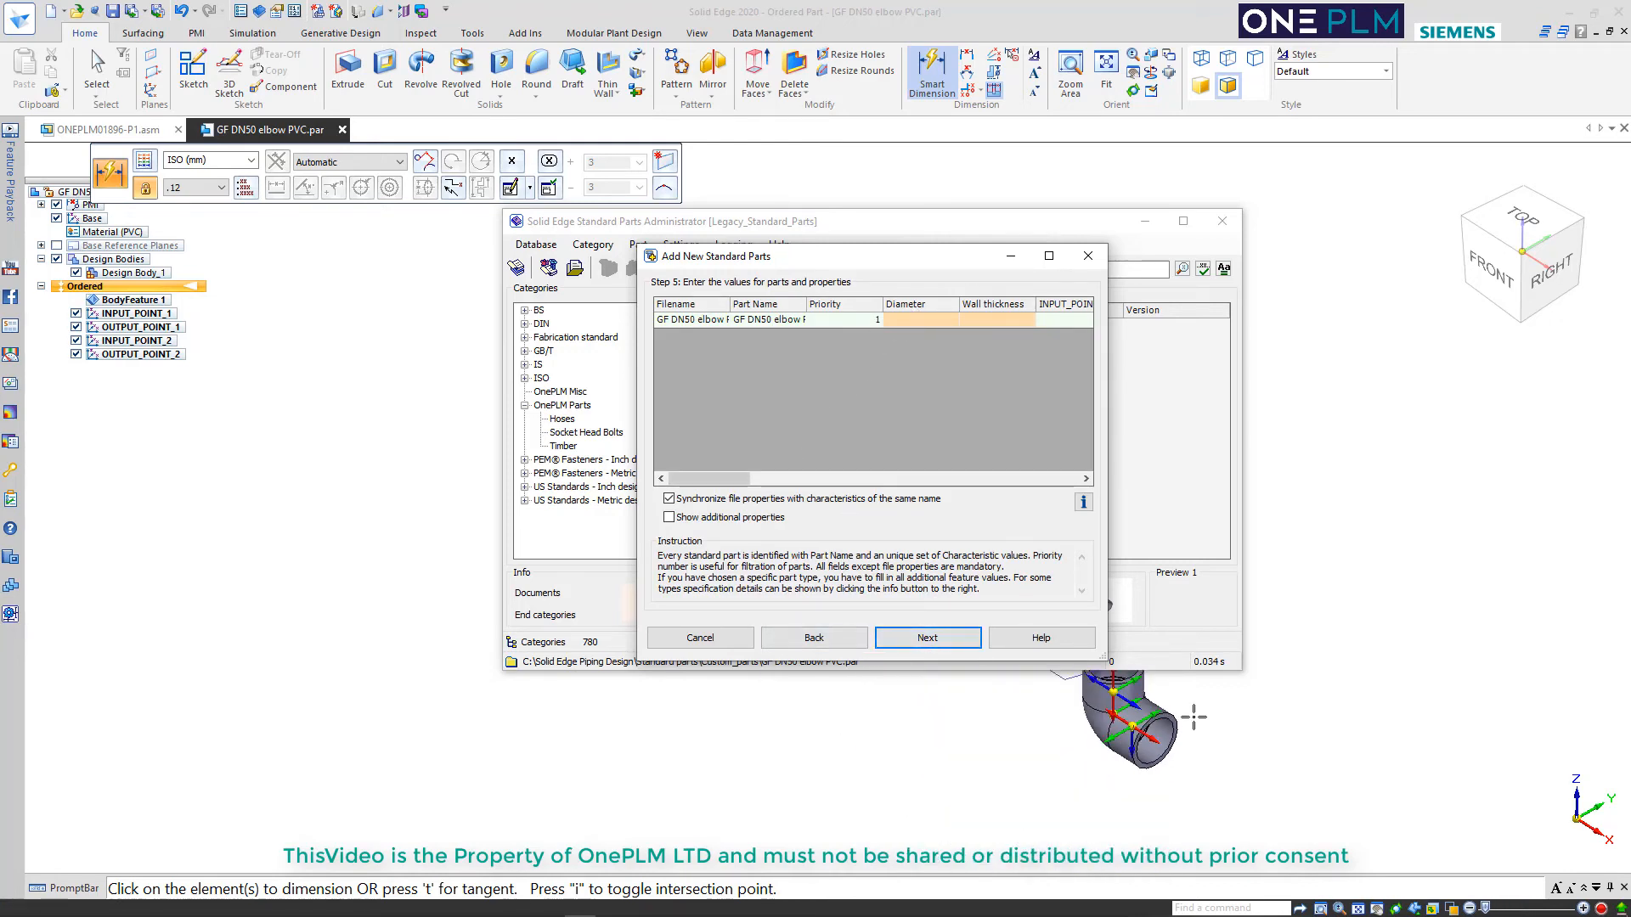
scroll(1137, 712, up, 4)
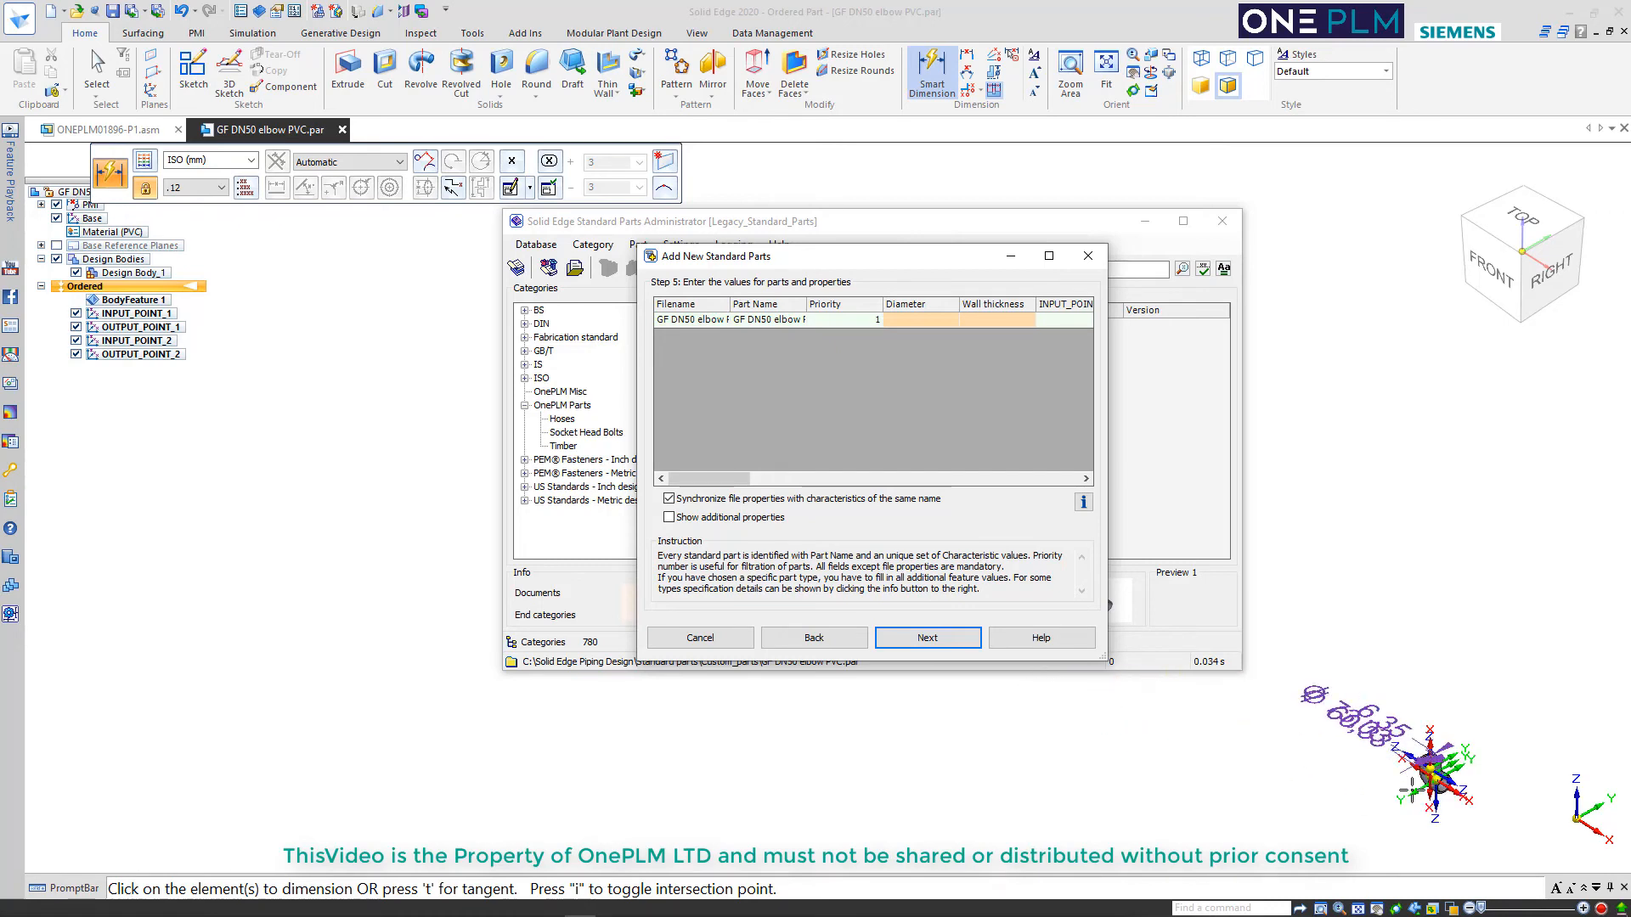
scroll(1437, 811, up, 2)
scroll(1437, 811, up, 3)
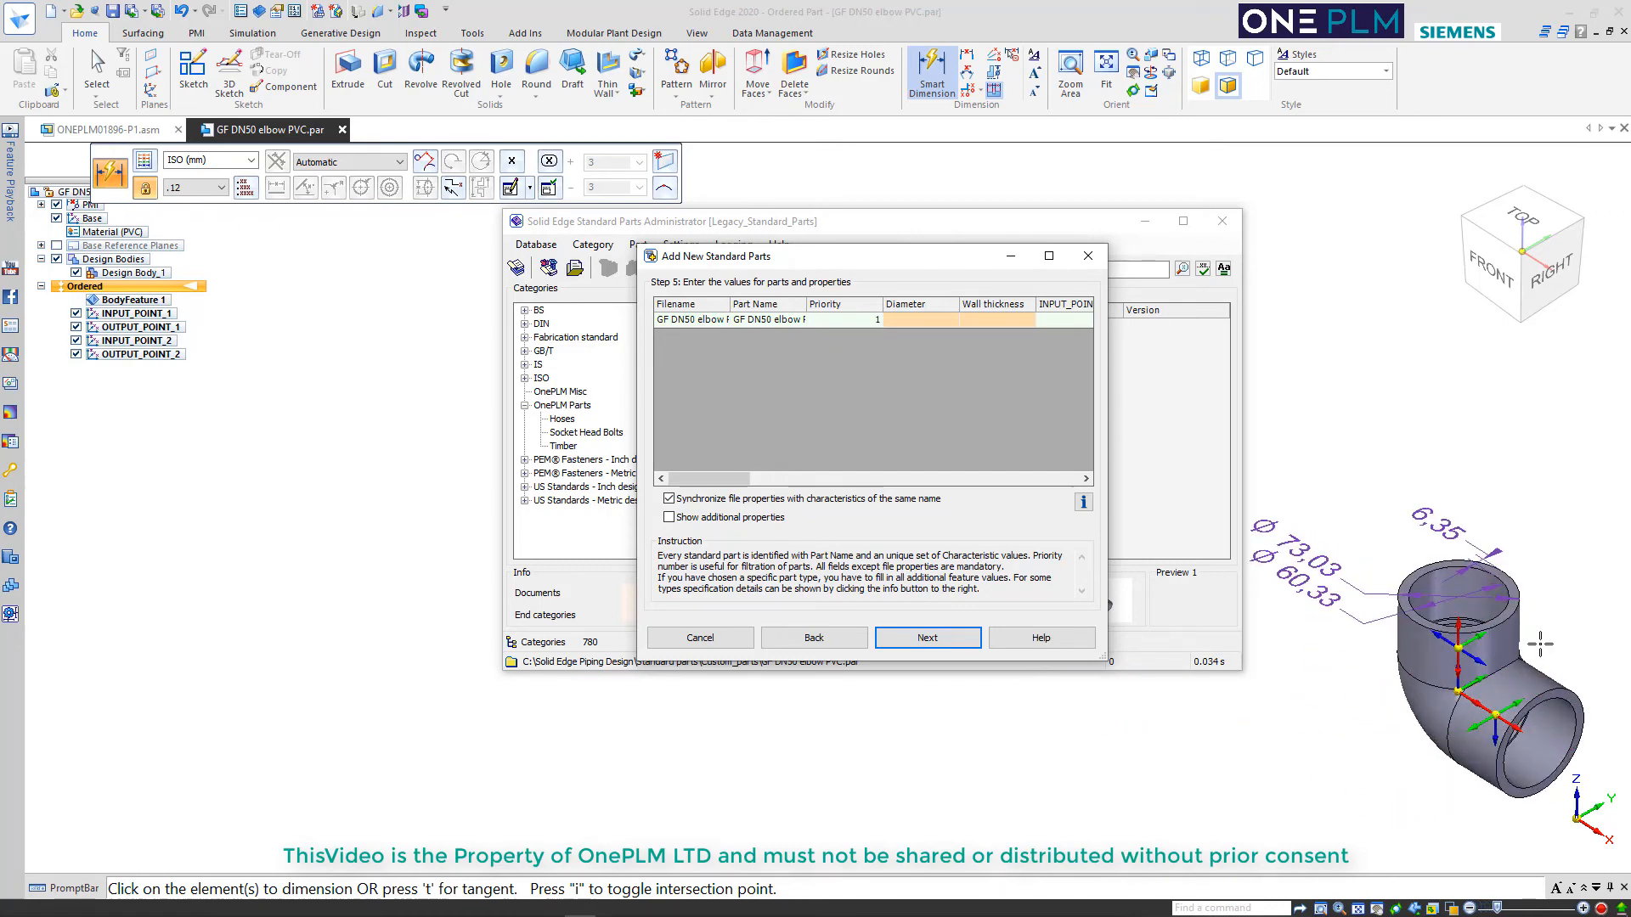
click(930, 319)
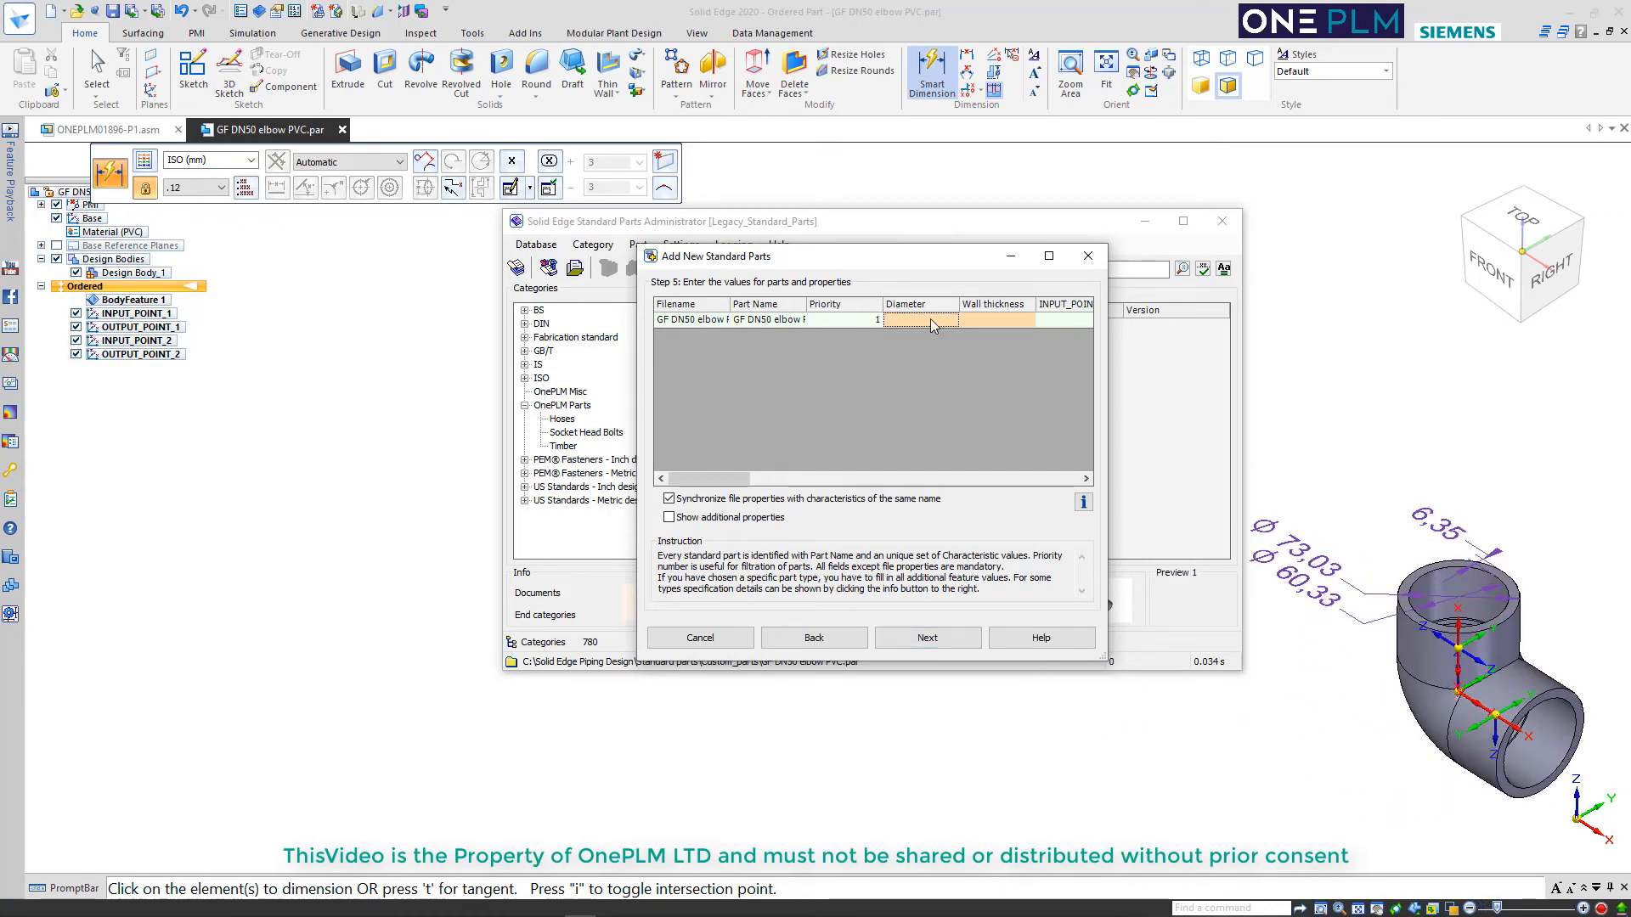
text(73.0)
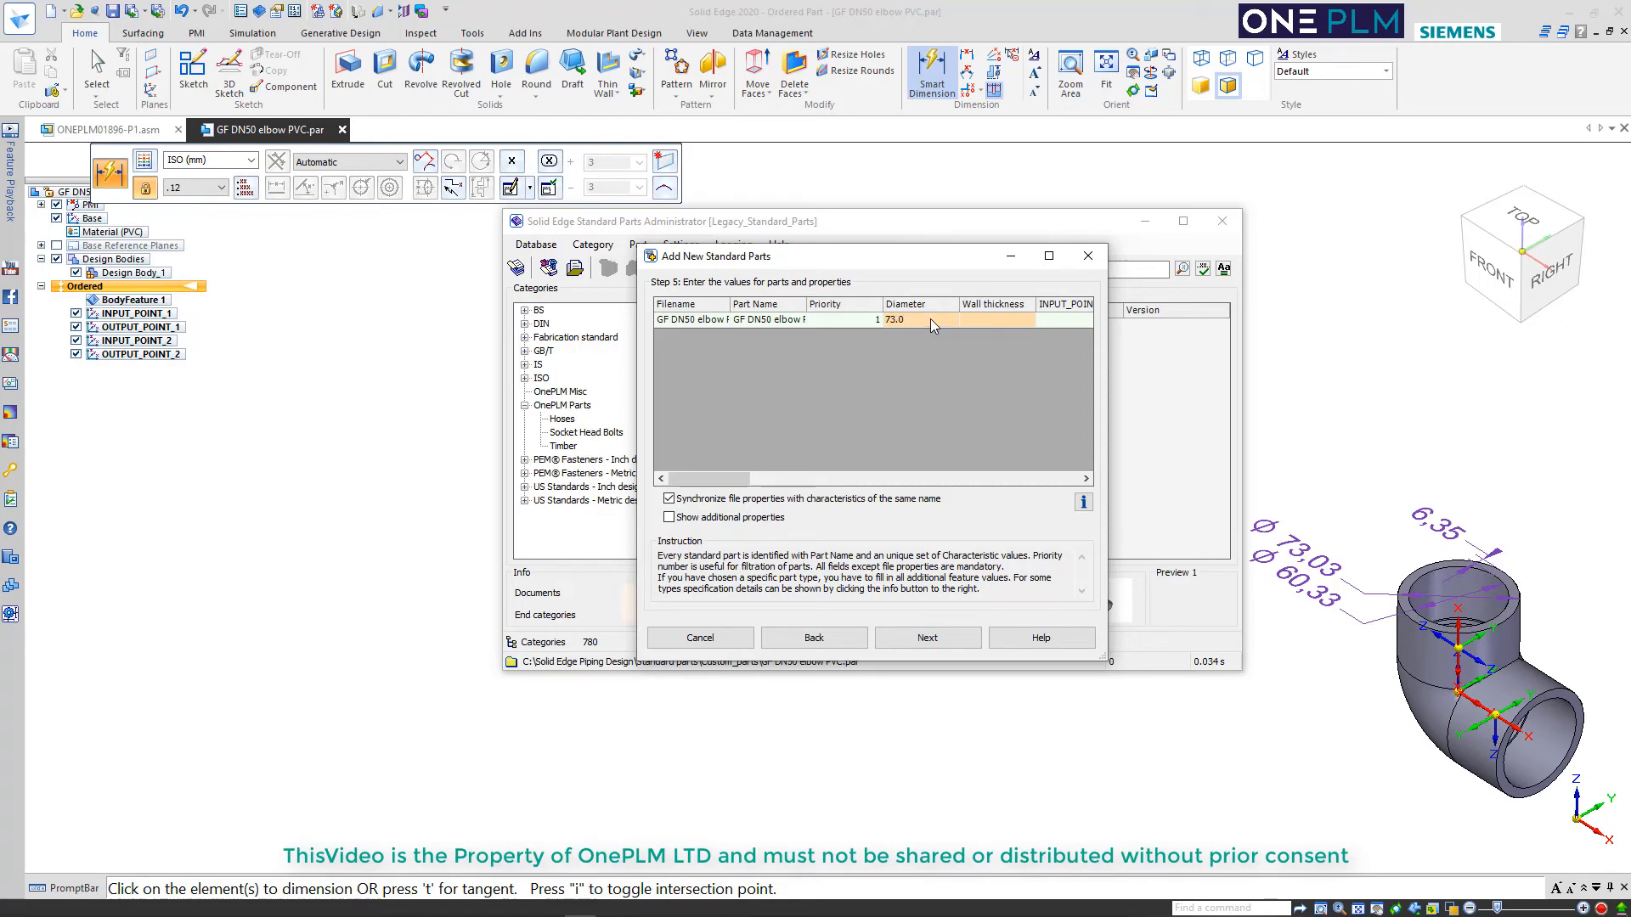
text(3)
click(985, 320)
key(Return)
Widen the INPUT_POINT columns and set the IO value to 1 for both INPUT_POINT_1 and INPUT_POINT_2
click(1050, 259)
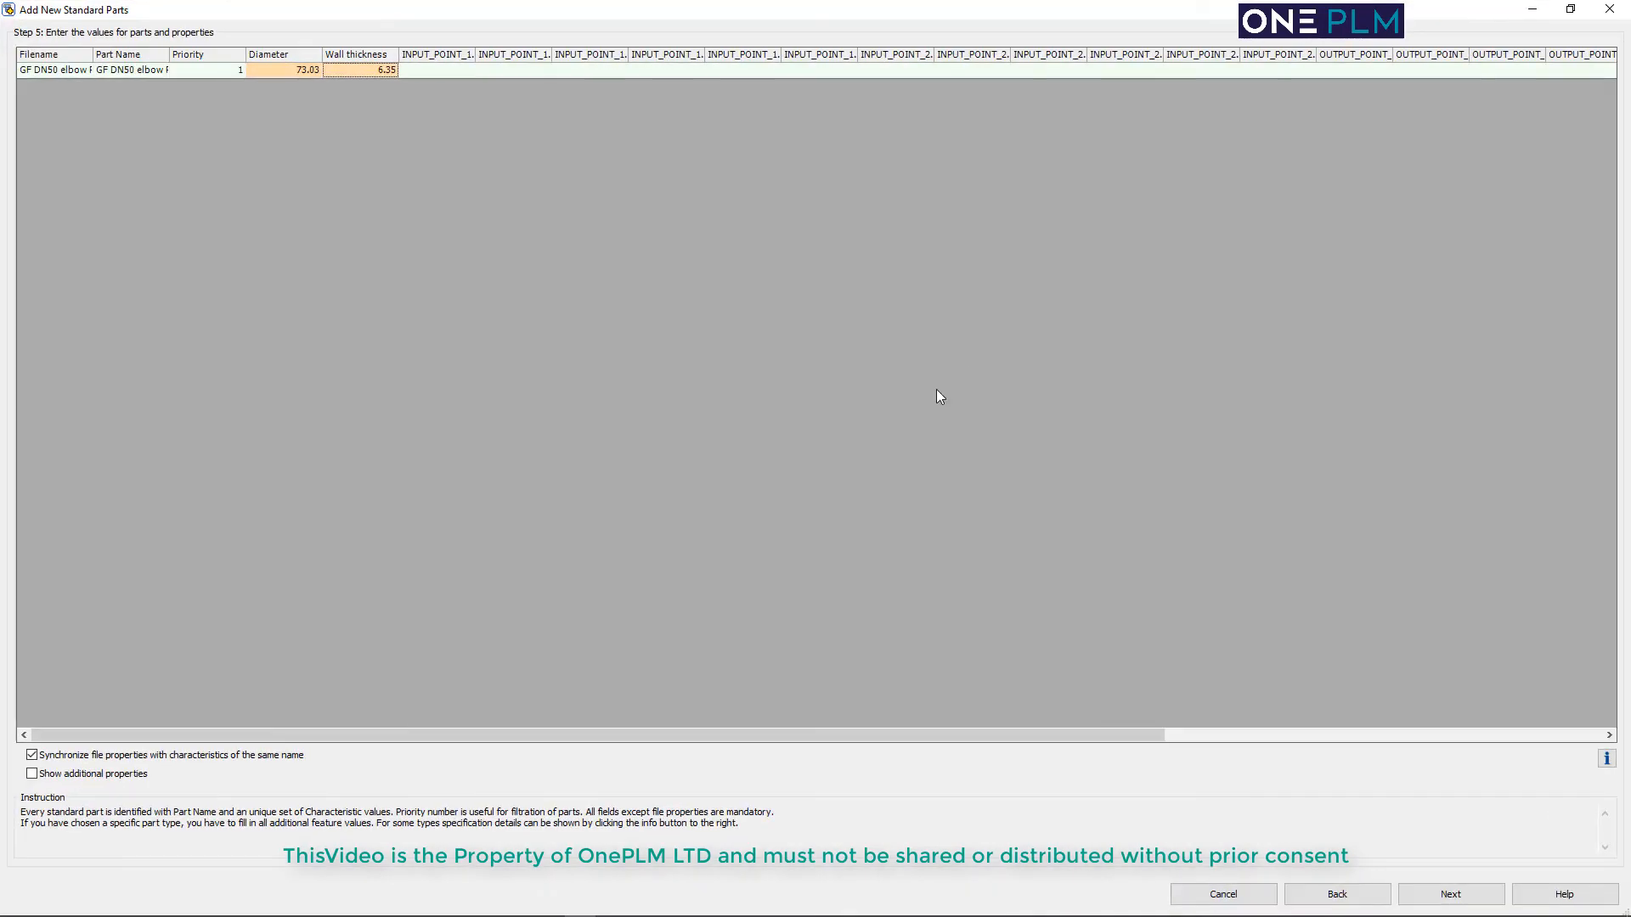
drag(477, 53, 1193, 54)
click(674, 67)
text(1)
drag(1269, 53, 1403, 55)
click(1359, 71)
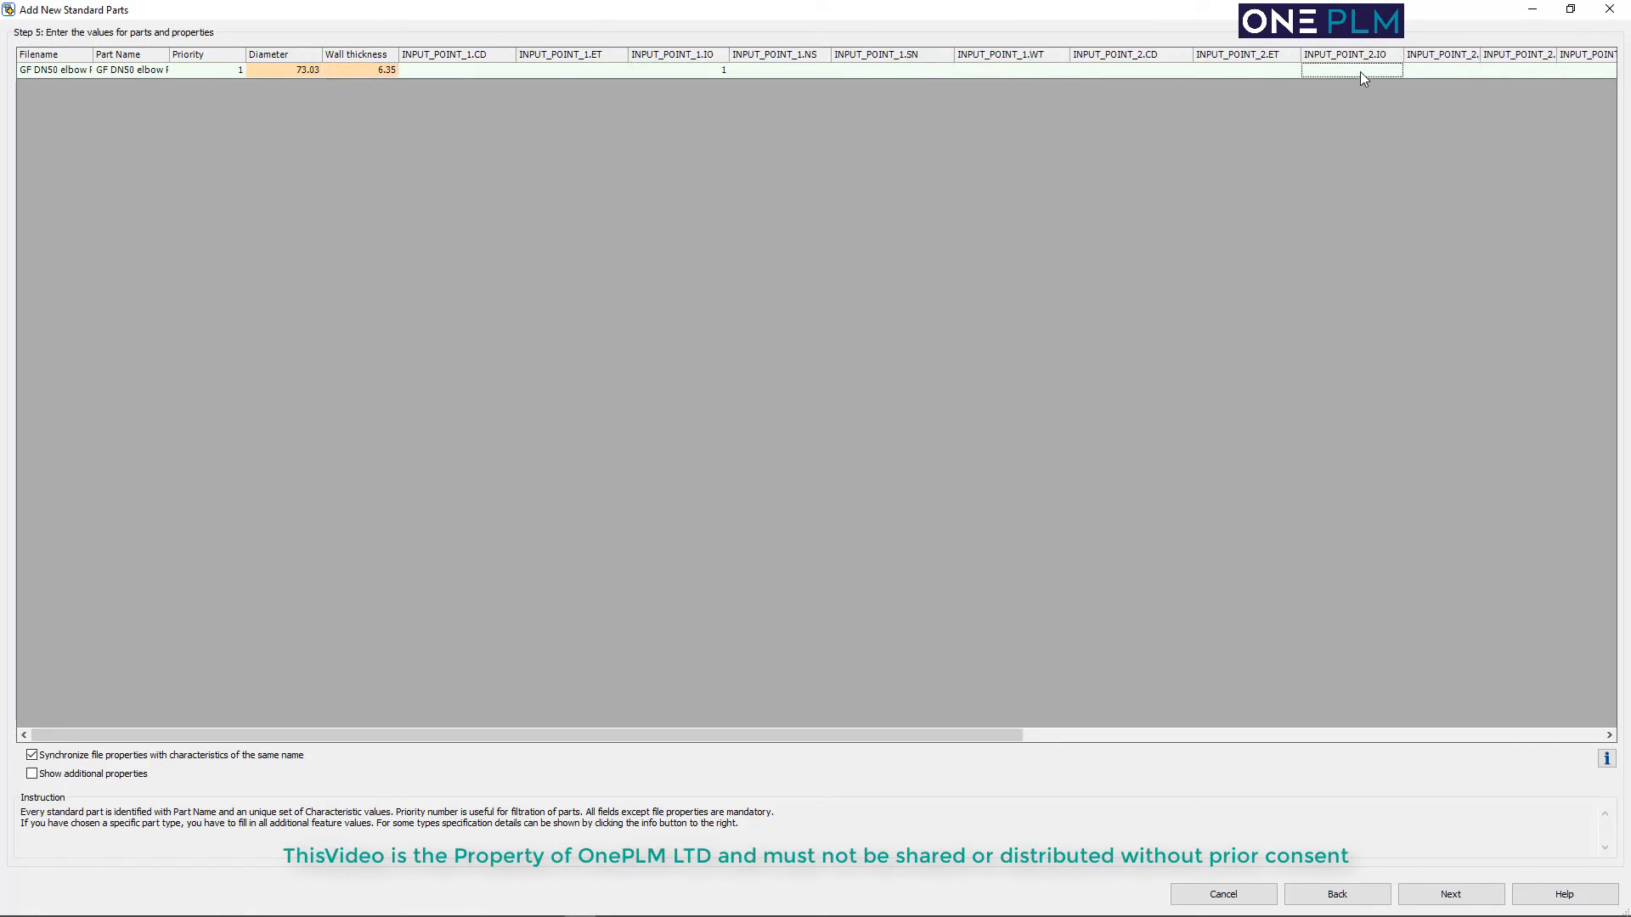
text(1)
Set the IO value to 1 for both OUTPUT_POINT_1 and OUTPUT_POINT_2
drag(855, 737, 1500, 729)
click(1256, 71)
text(1)
drag(1156, 54, 1303, 53)
drag(1380, 53, 1411, 52)
drag(1488, 54, 1519, 54)
click(1483, 71)
text(1)
Look up the meaning of the coordinate system parameters in the help, keeping the values row in view
drag(1049, 737, 497, 736)
key(F1)
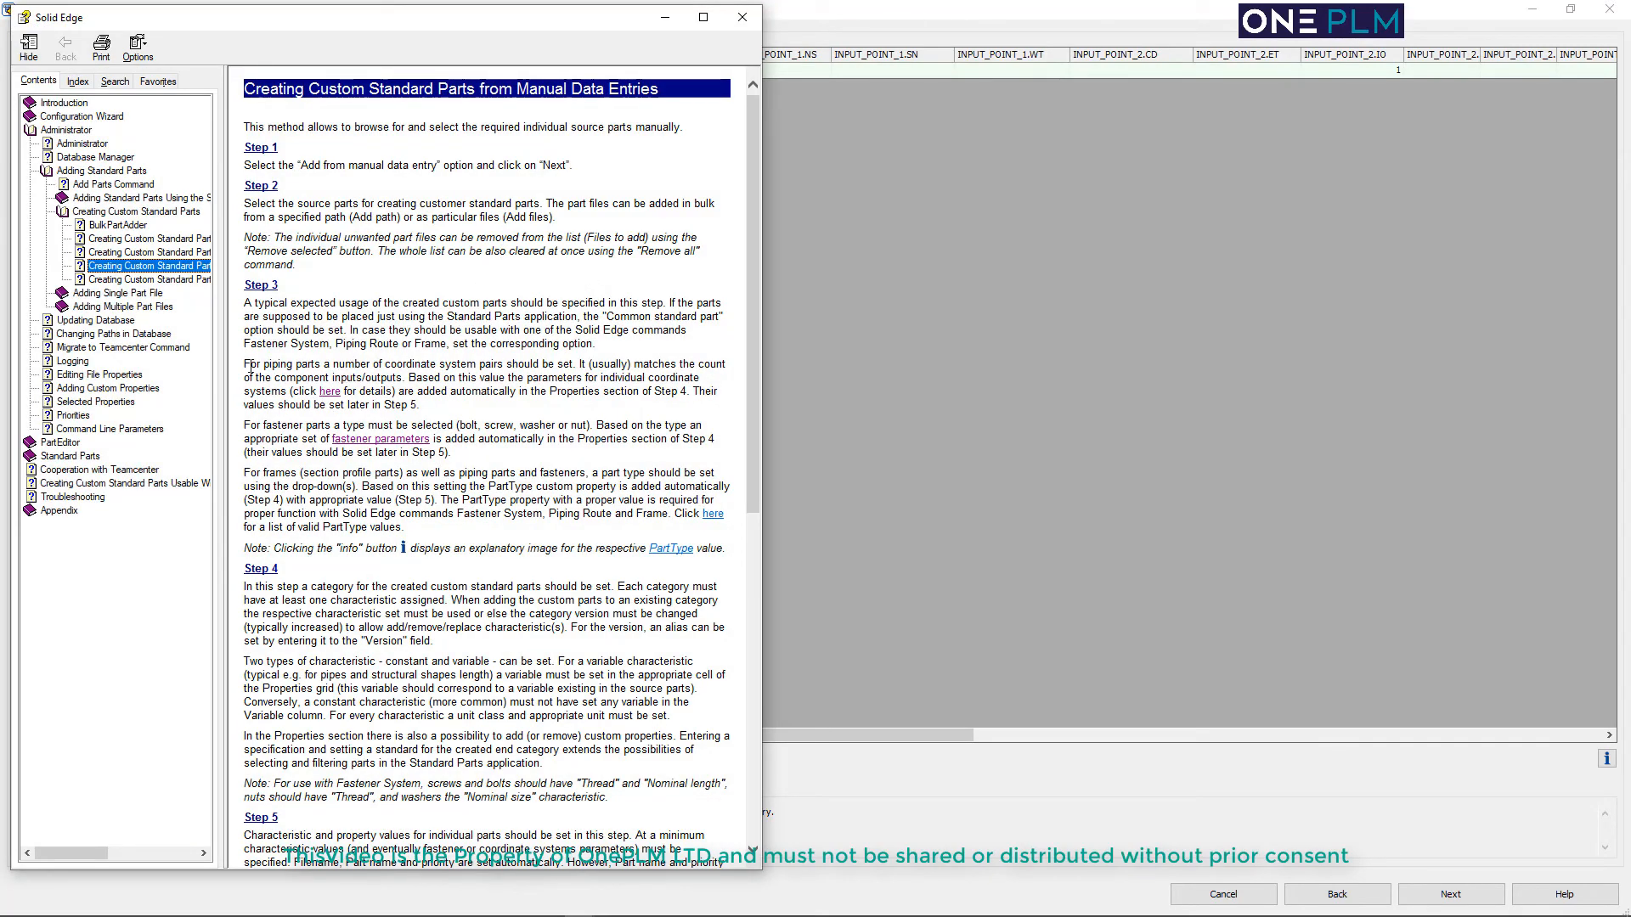
click(330, 391)
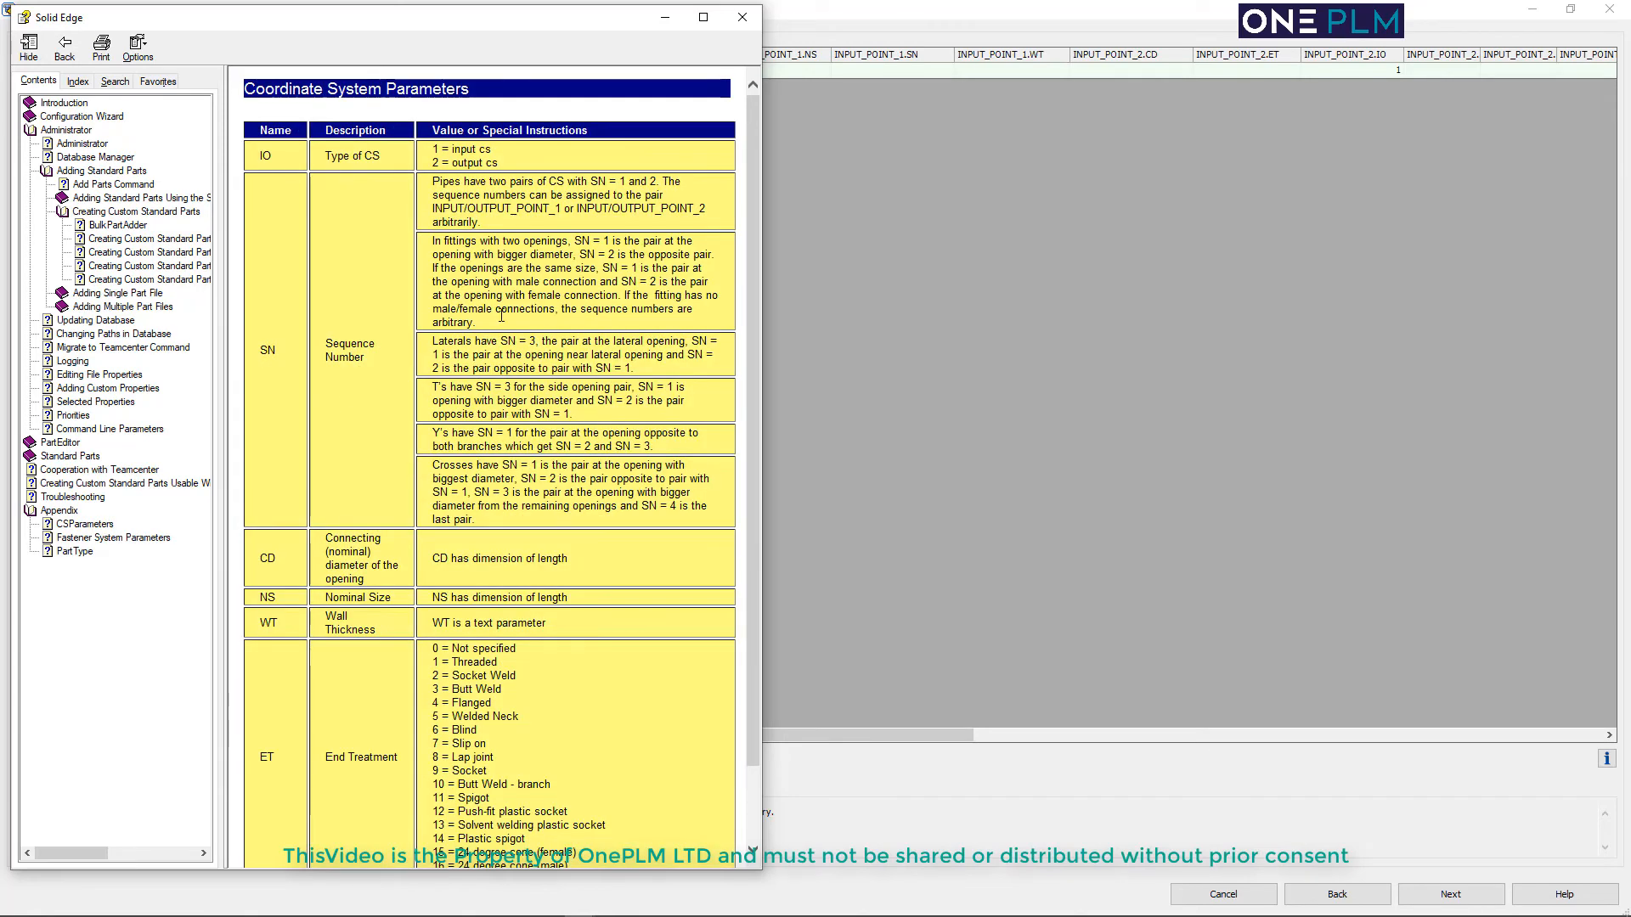
drag(555, 17, 779, 122)
scroll(764, 675, down, 2)
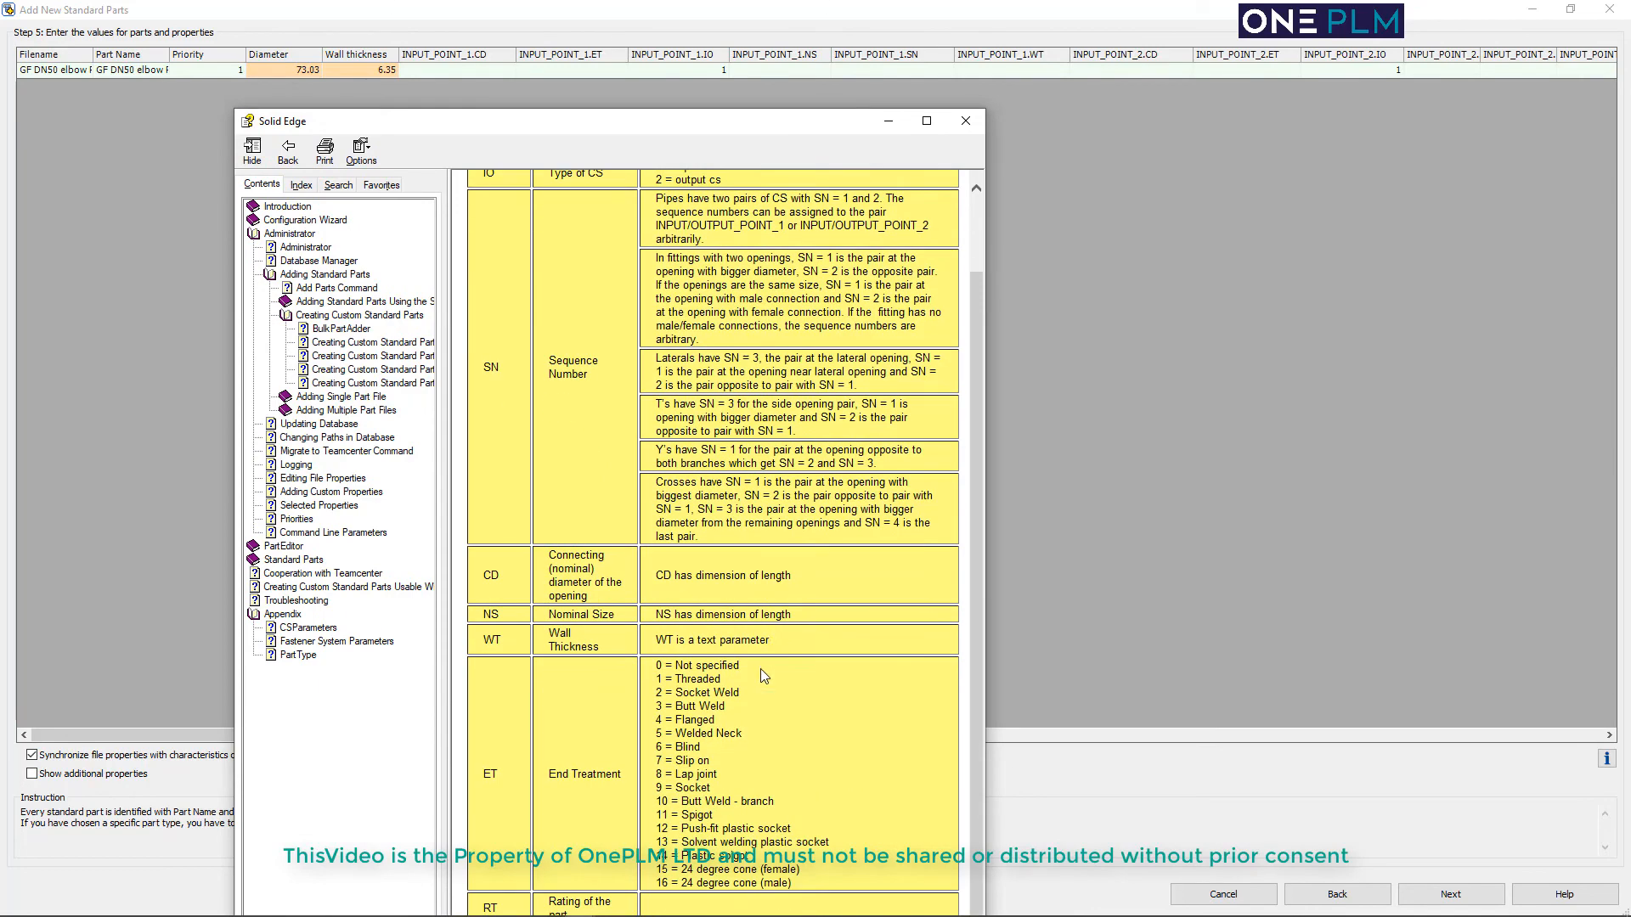
scroll(759, 674, up, 2)
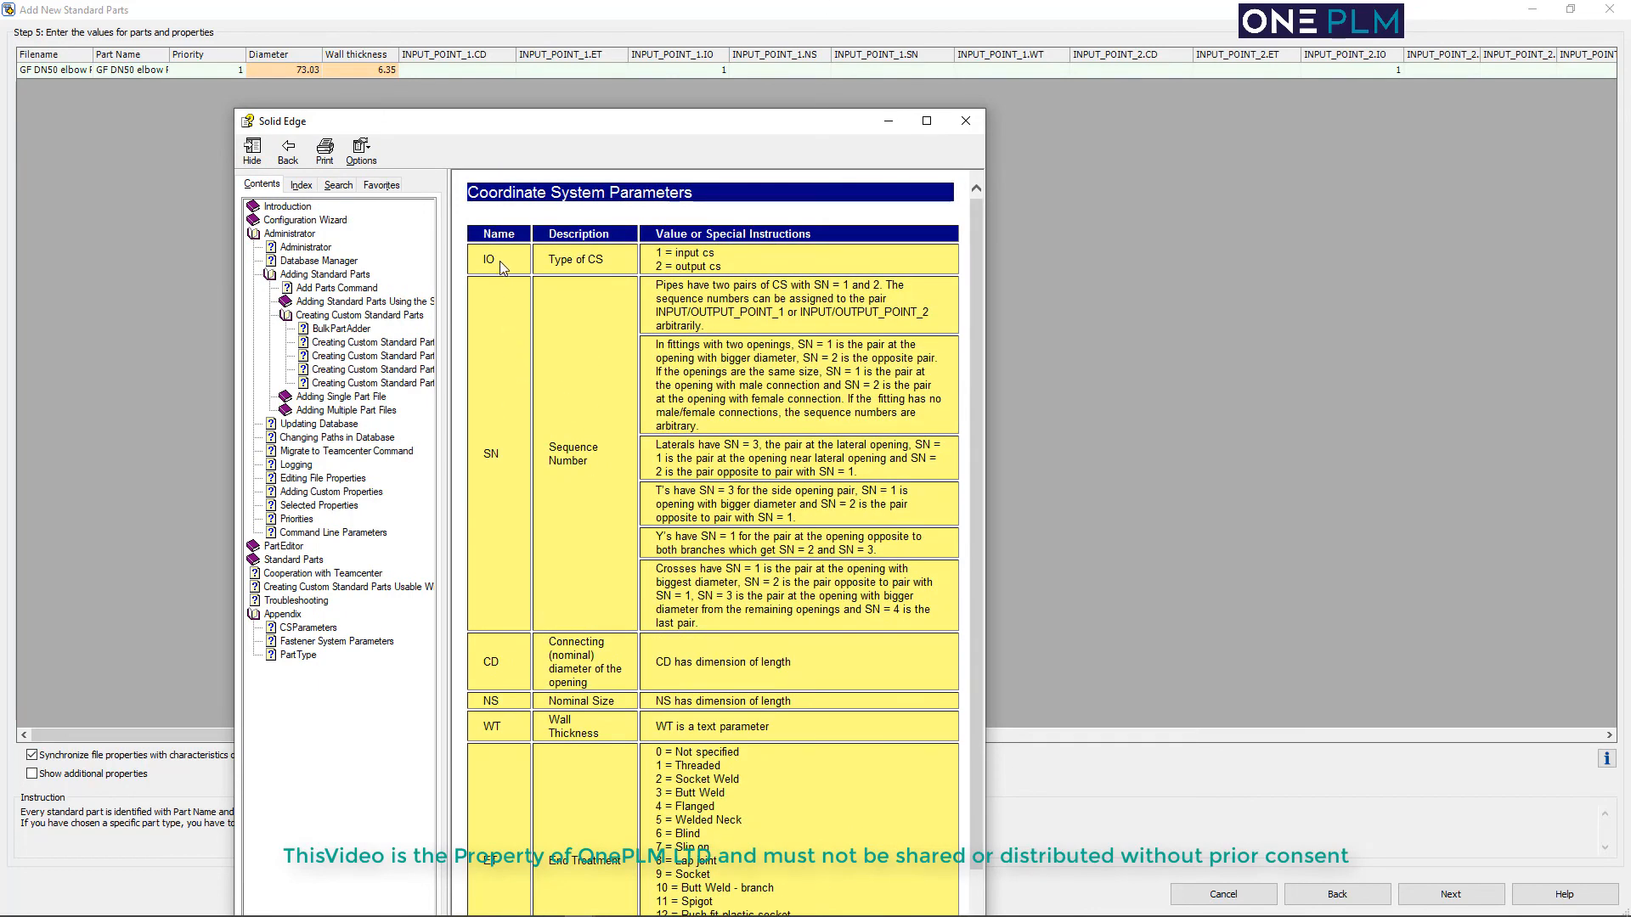
Set INPUT_POINT_1's CD to 73.03, ET to 0, NS to 60.33, SN to 1, and WT to the elbow's wall thickness
click(455, 71)
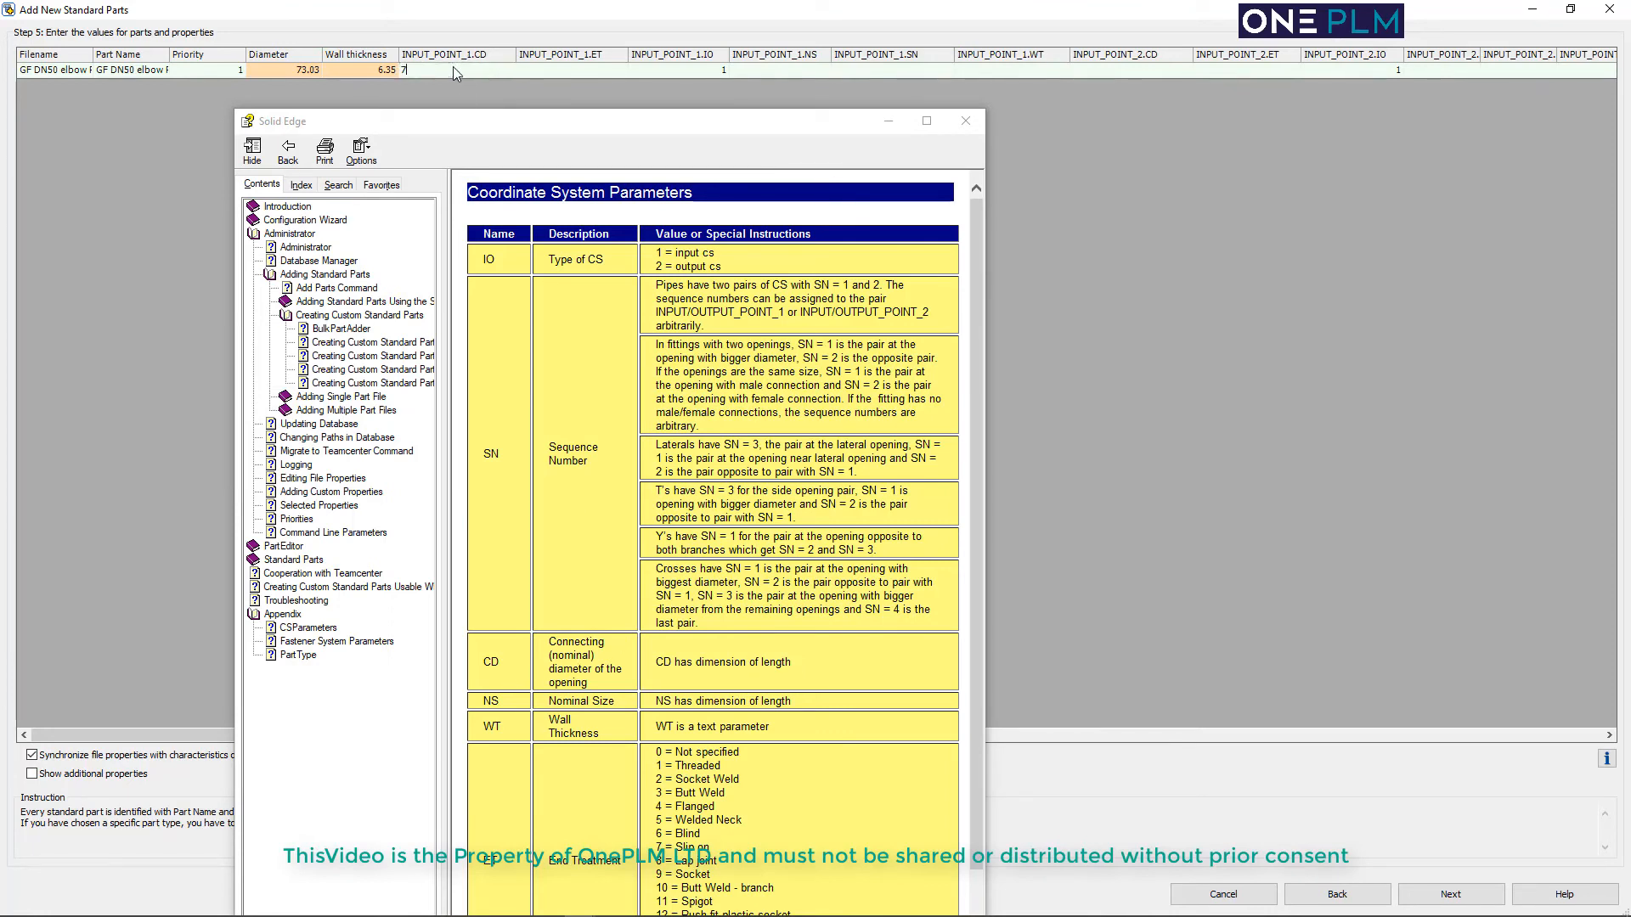
click(568, 72)
text(0)
click(665, 71)
click(773, 71)
click(1571, 10)
click(880, 73)
text(1)
click(1018, 71)
text(6.36)
Set INPUT_POINT_2's CD and NS to 60.33, ET to 0, SN to 1 and WT to 6.35
click(1123, 71)
text(60.33)
click(1238, 72)
text(0)
click(1424, 71)
drag(193, 739, 828, 705)
drag(413, 55, 672, 55)
text(60.33)
click(522, 74)
text(1)
click(637, 69)
text(6.35)
key(Tab)
Set OUTPUT_POINT_1's CD to 60.33, ET to 0 and IO to 2
double_click(747, 55)
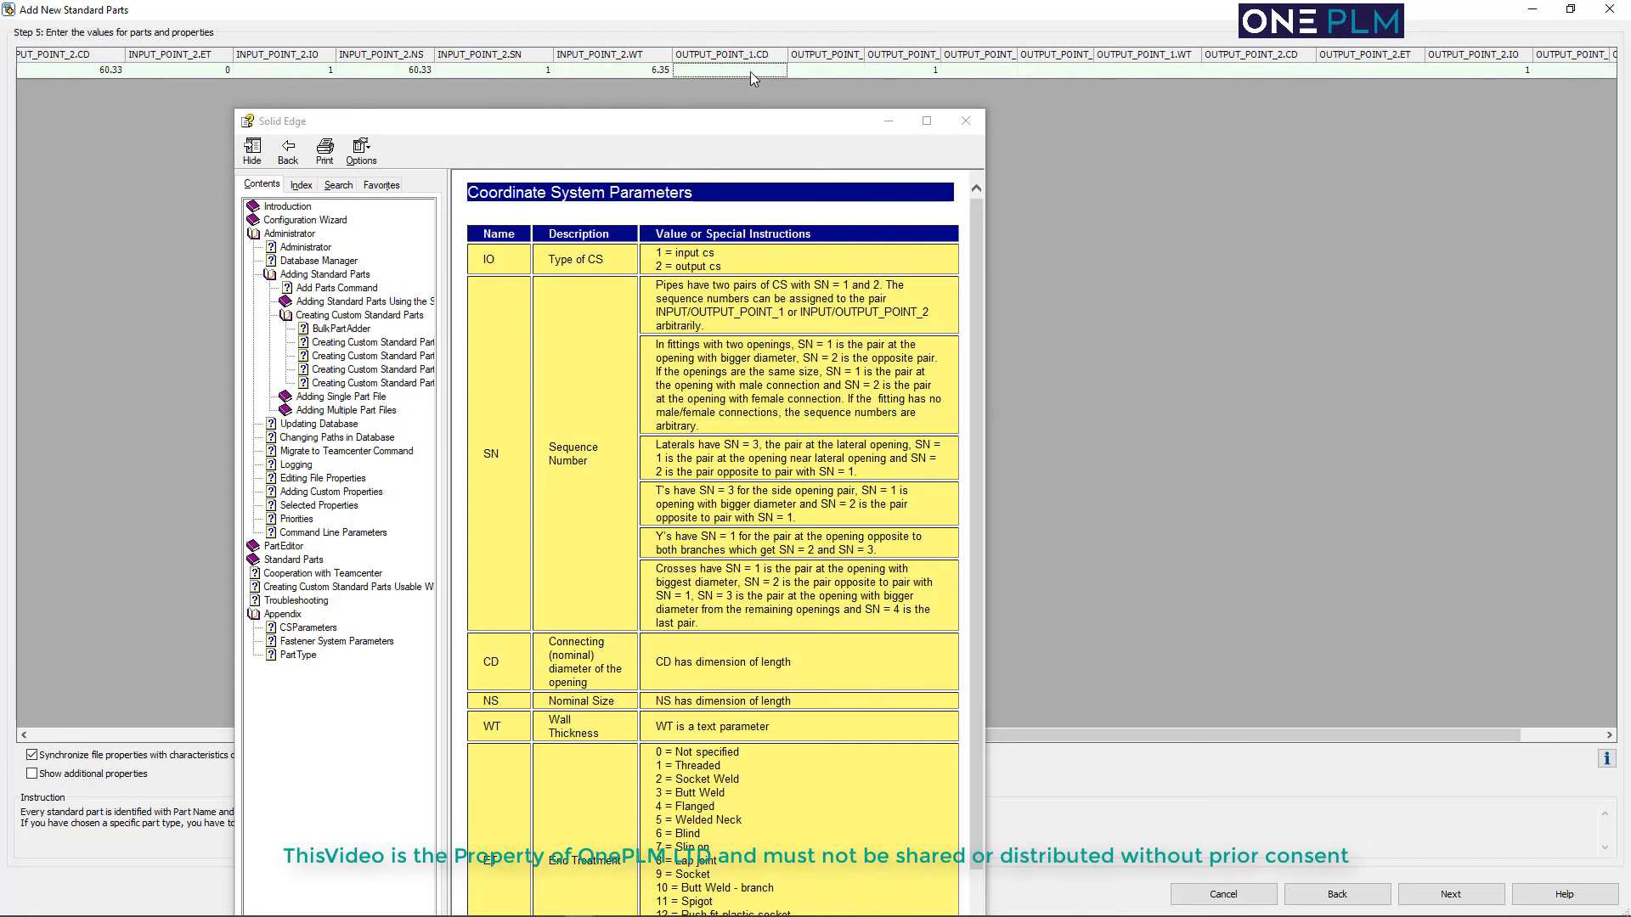
text(60.33)
key(Tab)
double_click(863, 55)
text(0)
key(Tab)
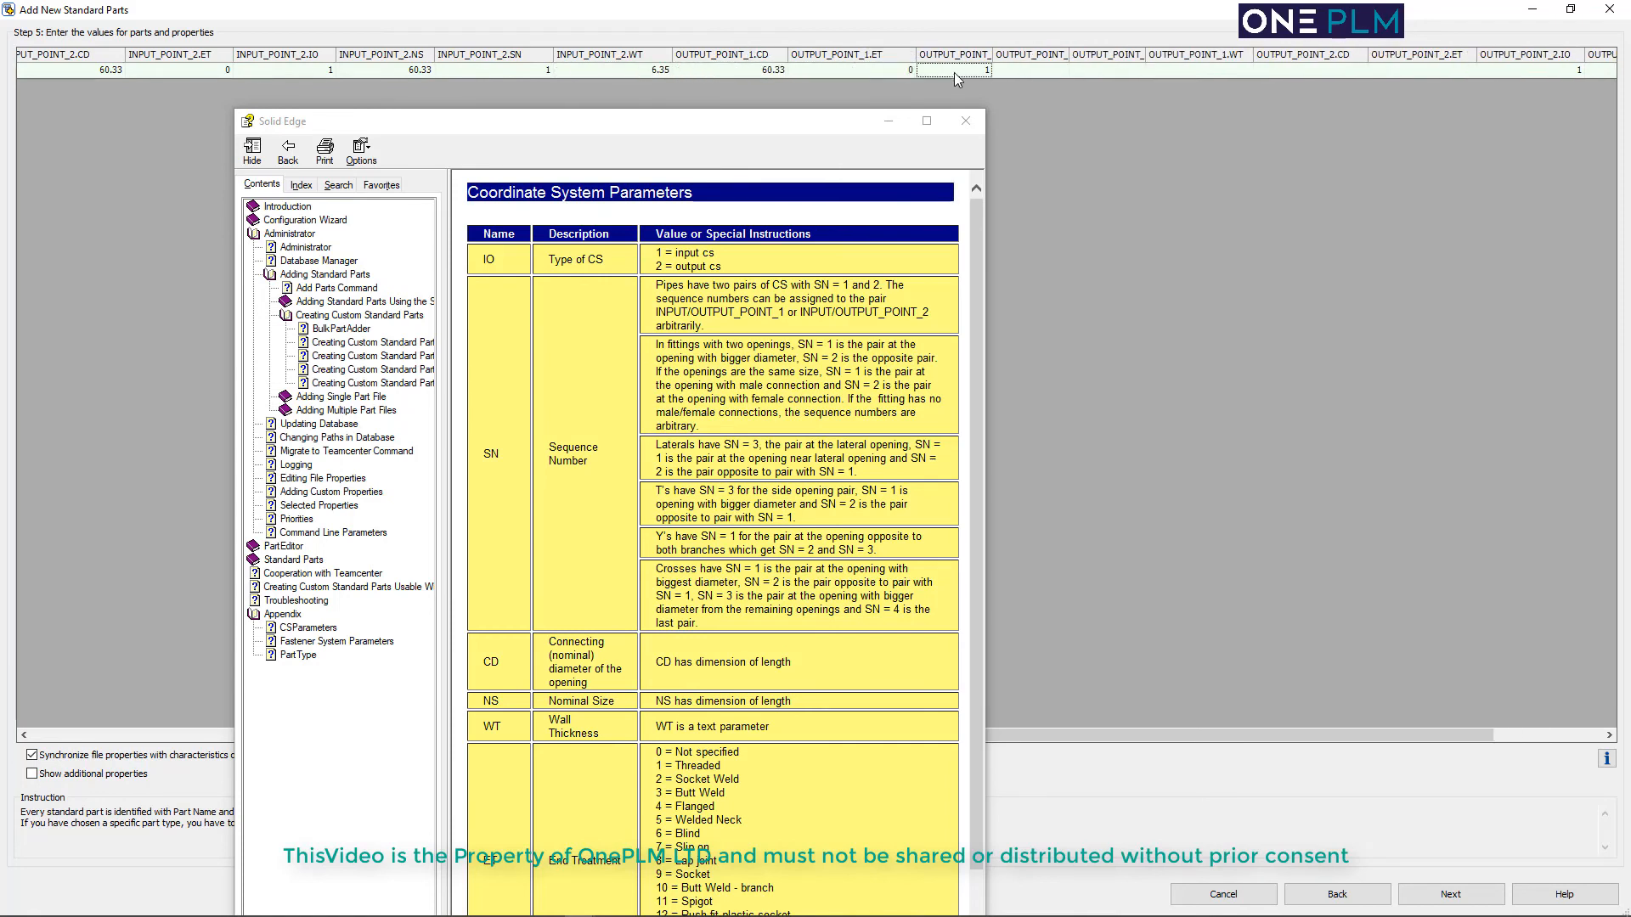
text(2)
key(Tab)
Set OUTPUT_POINT_1's NS to 60.33, SN to 1 and WT to 6.35
drag(1070, 55, 1100, 54)
text(60.33)
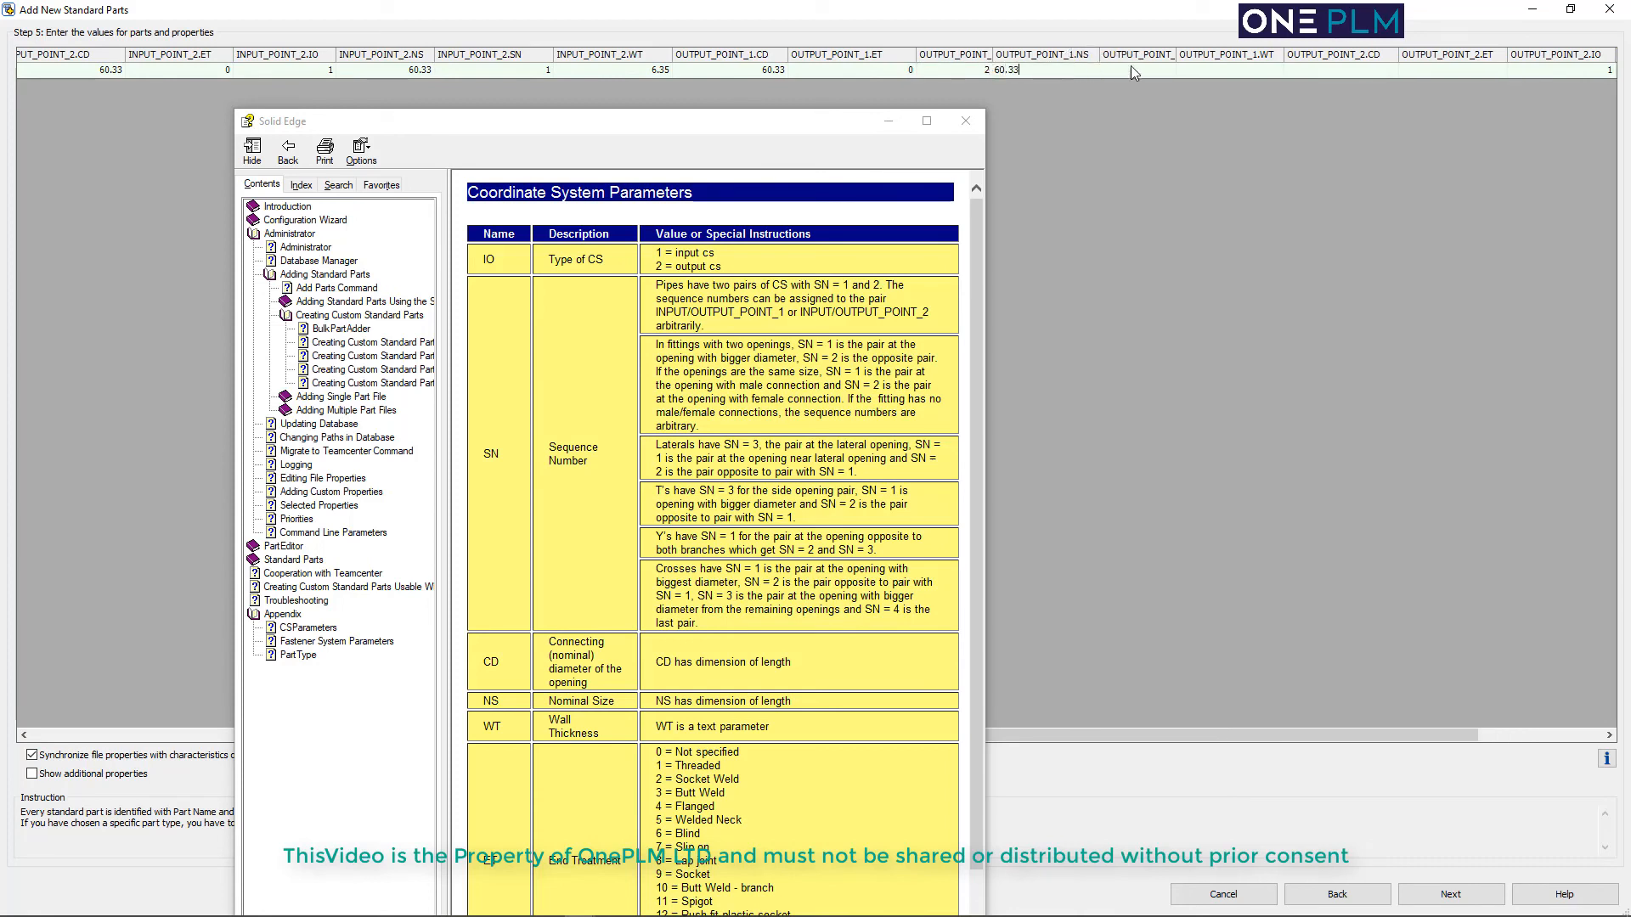
key(Tab)
text(1)
key(Tab)
text(6.35)
key(Tab)
Set OUTPUT_POINT_2's CD and NS to 60.33, ET to 0, IO to 2, SN to 1 and WT to 6.35
text(60.33)
key(Tab)
text(02)
key(Tab)
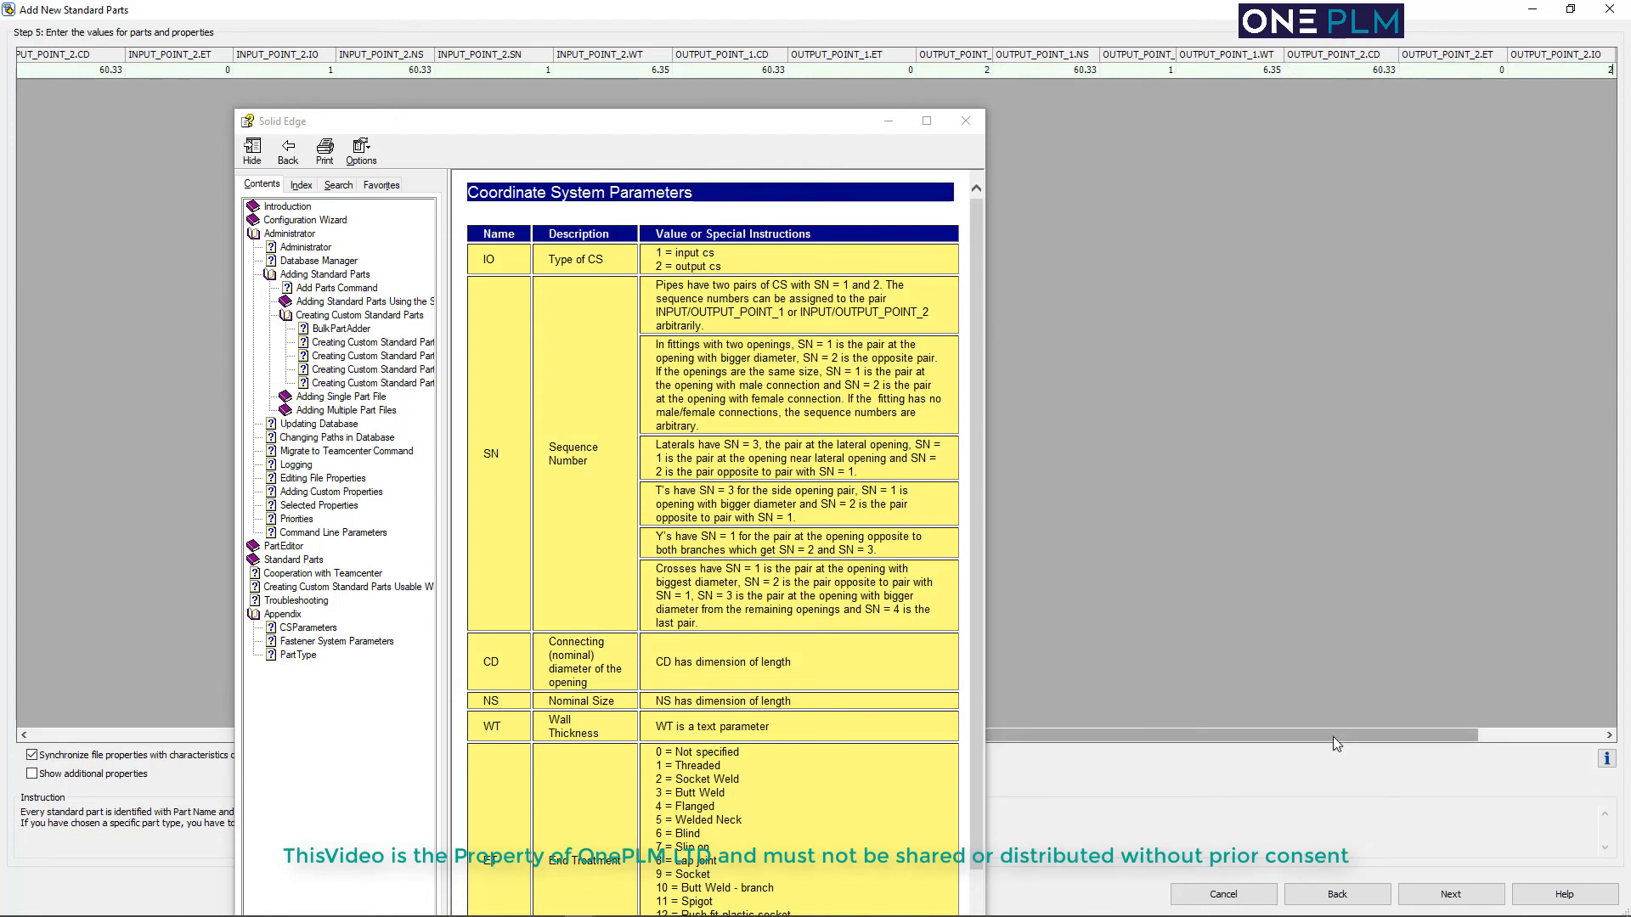
text(60.33)
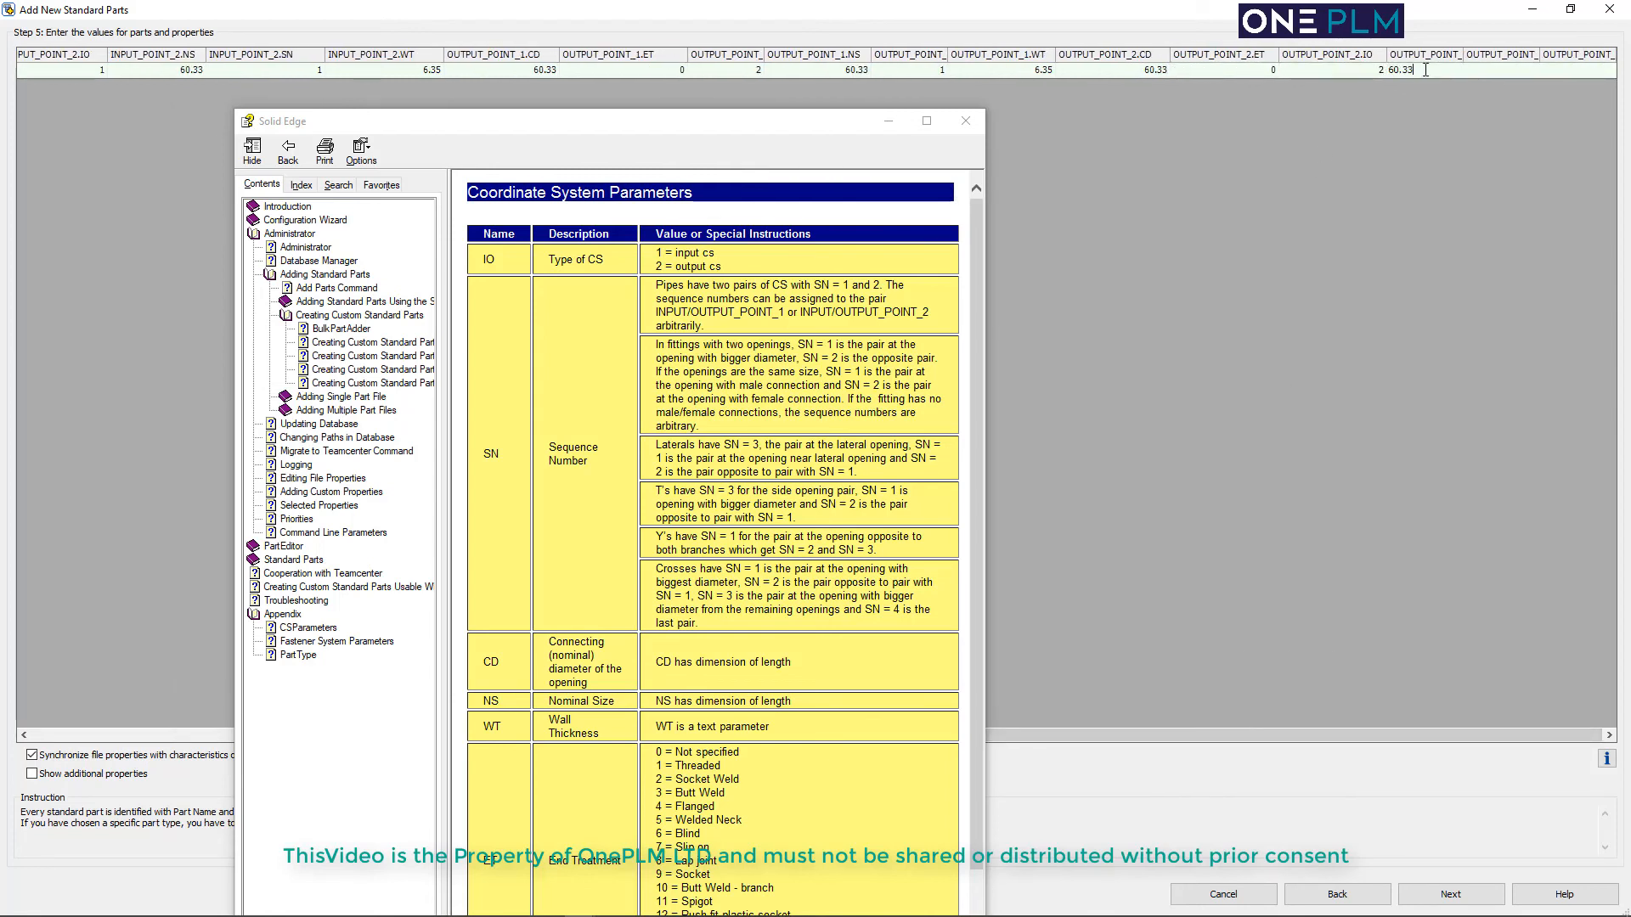
key(Tab)
text(1)
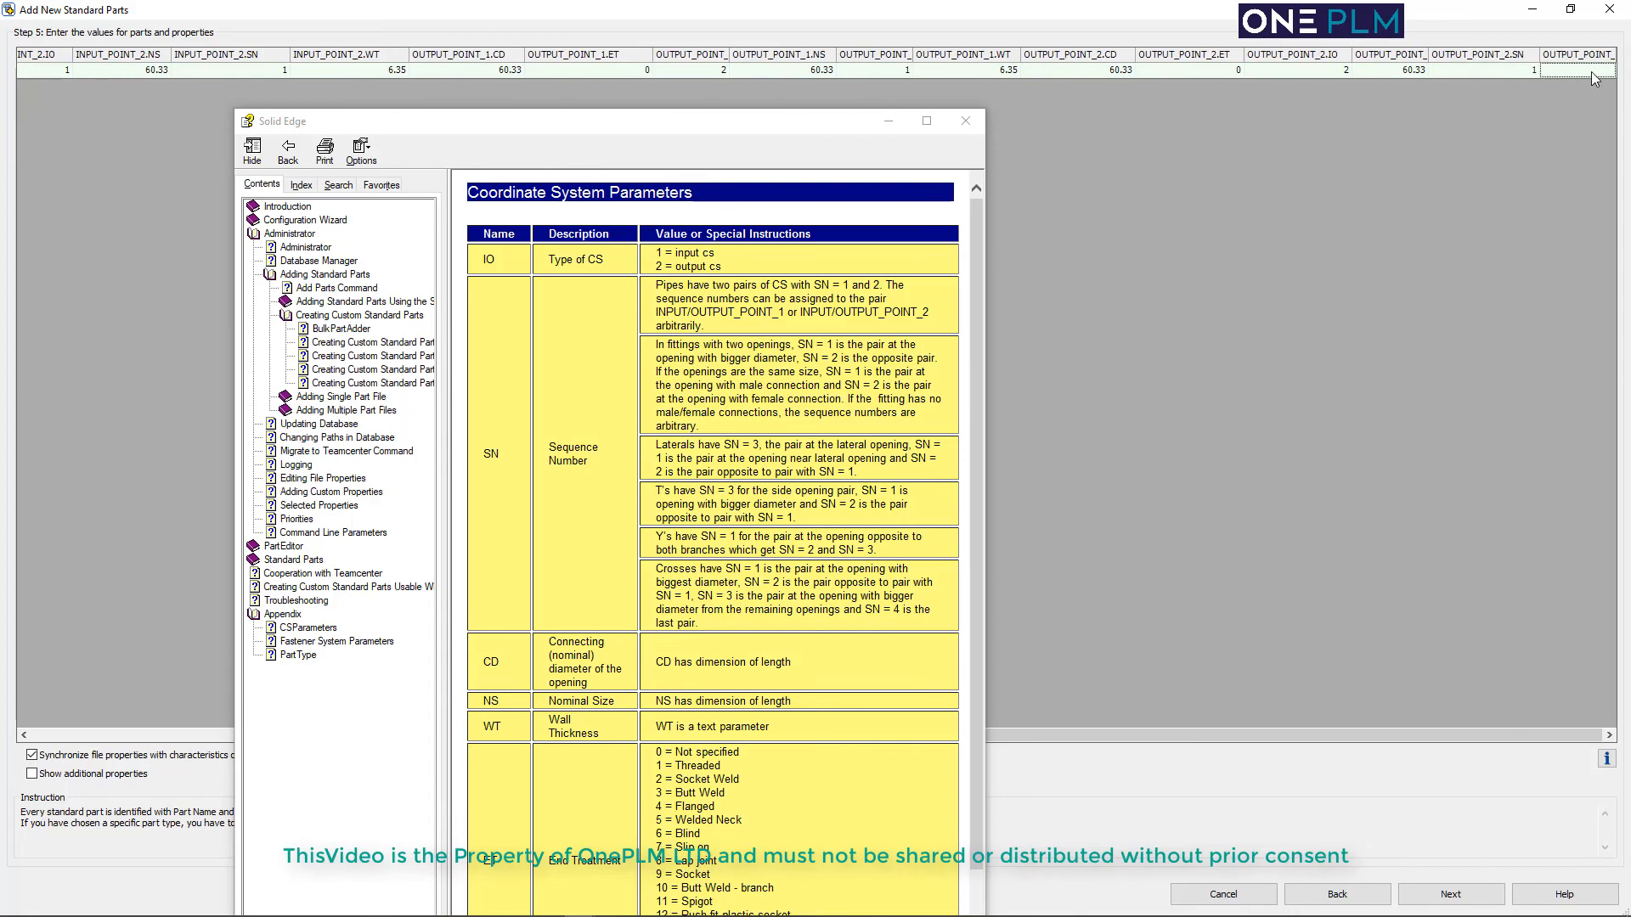
key(Tab)
text(6.35)
Try to write the elbow's part information, leaving the visual navigation category unset
click(1436, 895)
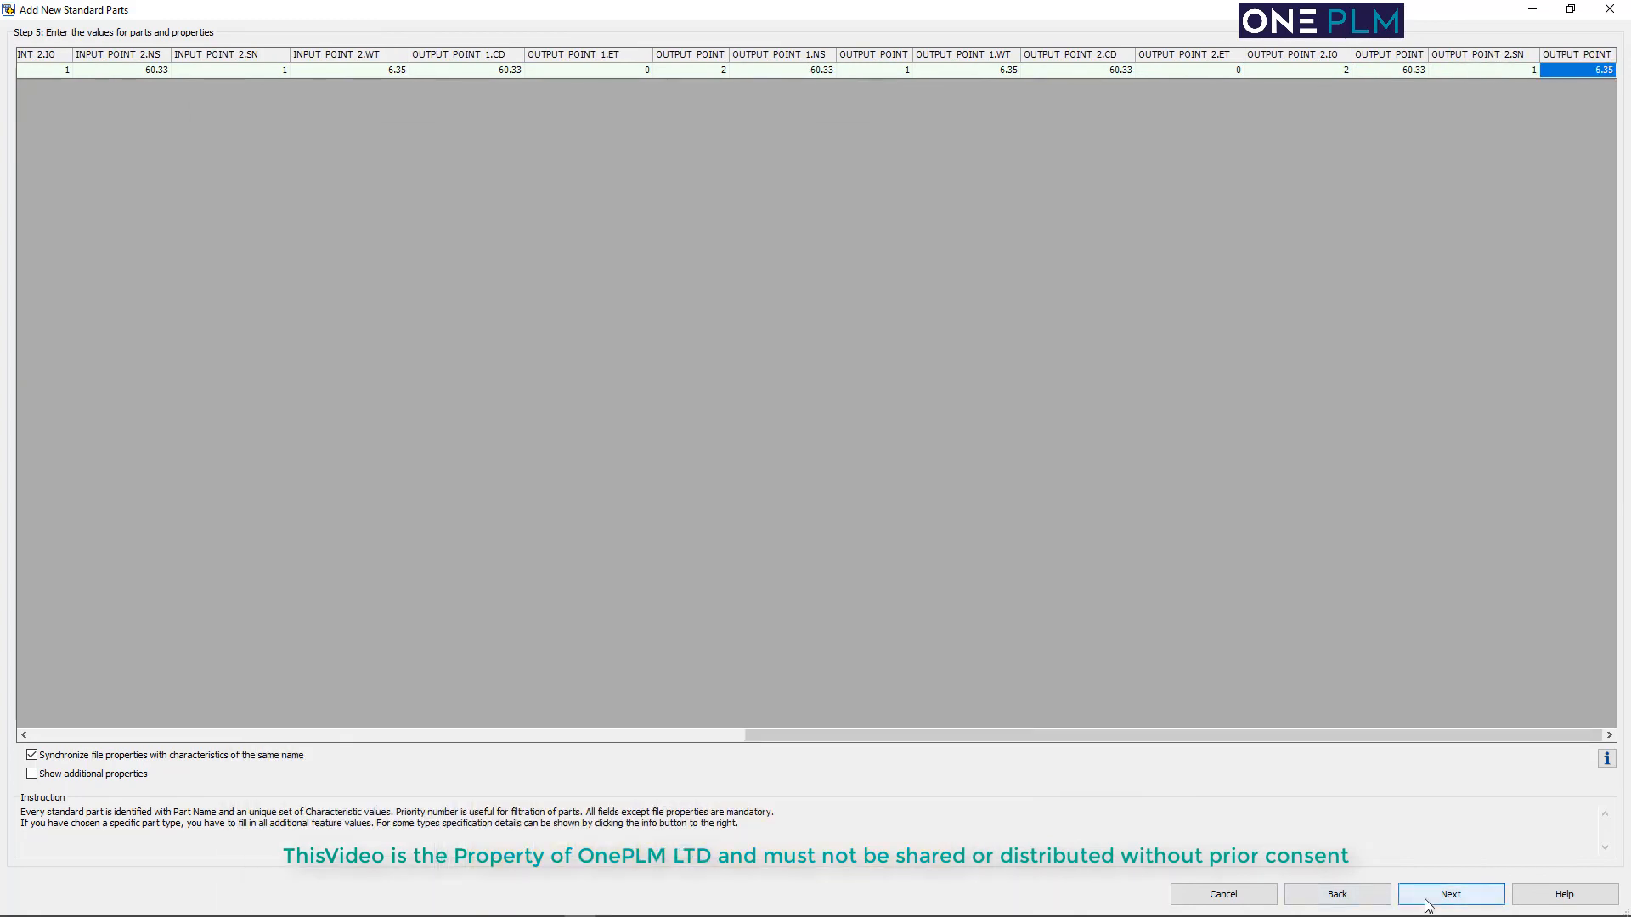
click(1570, 10)
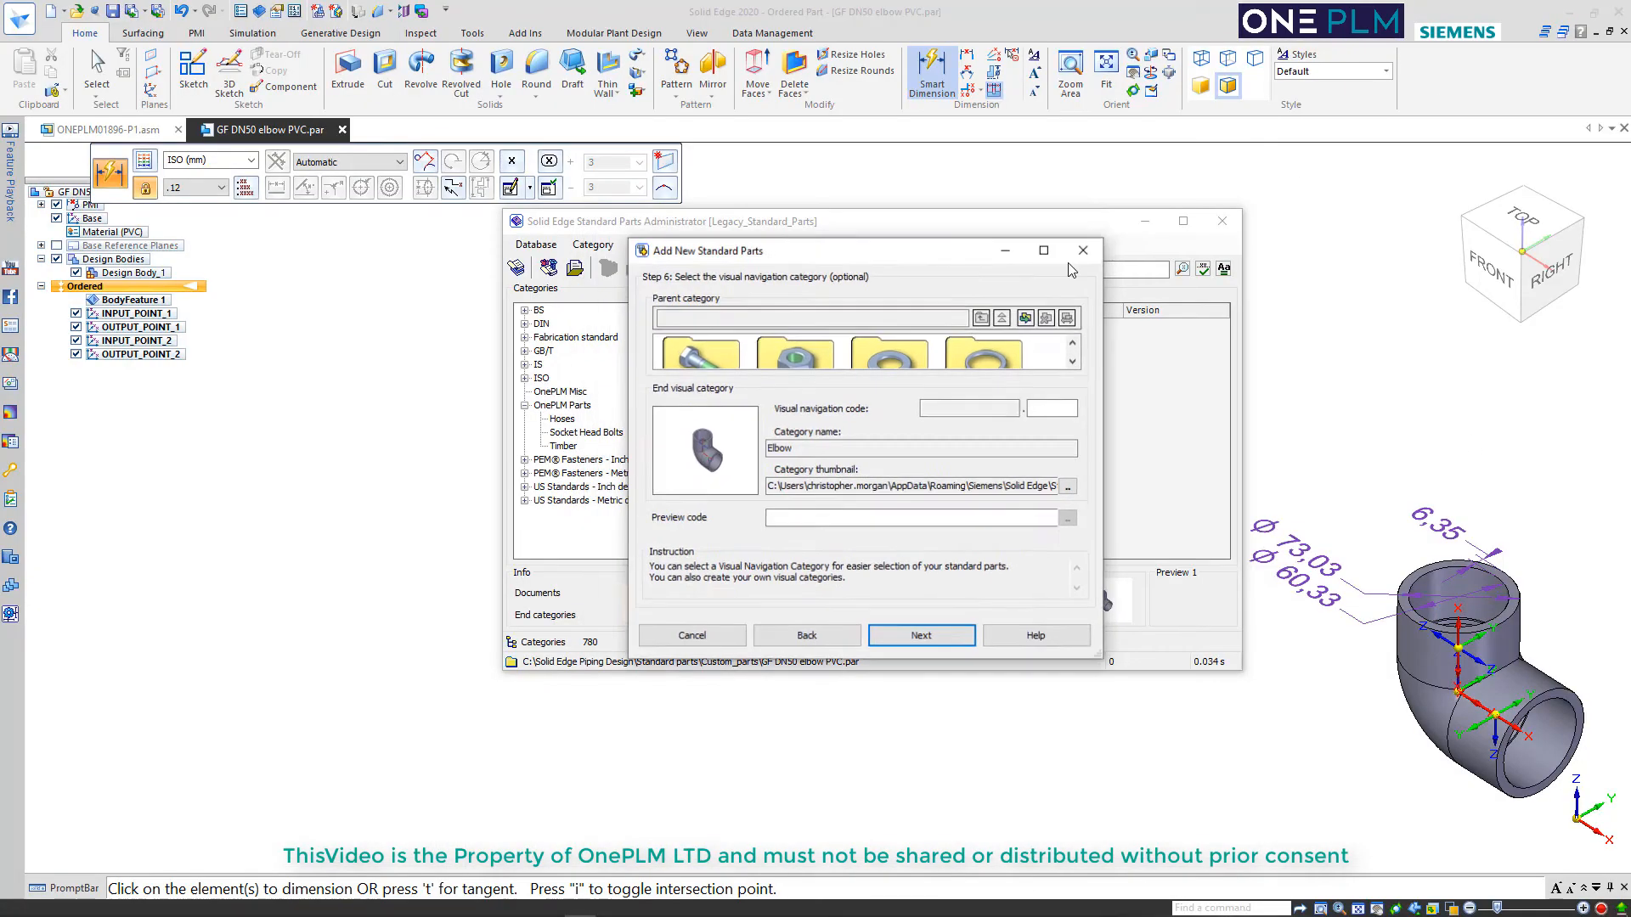
click(915, 633)
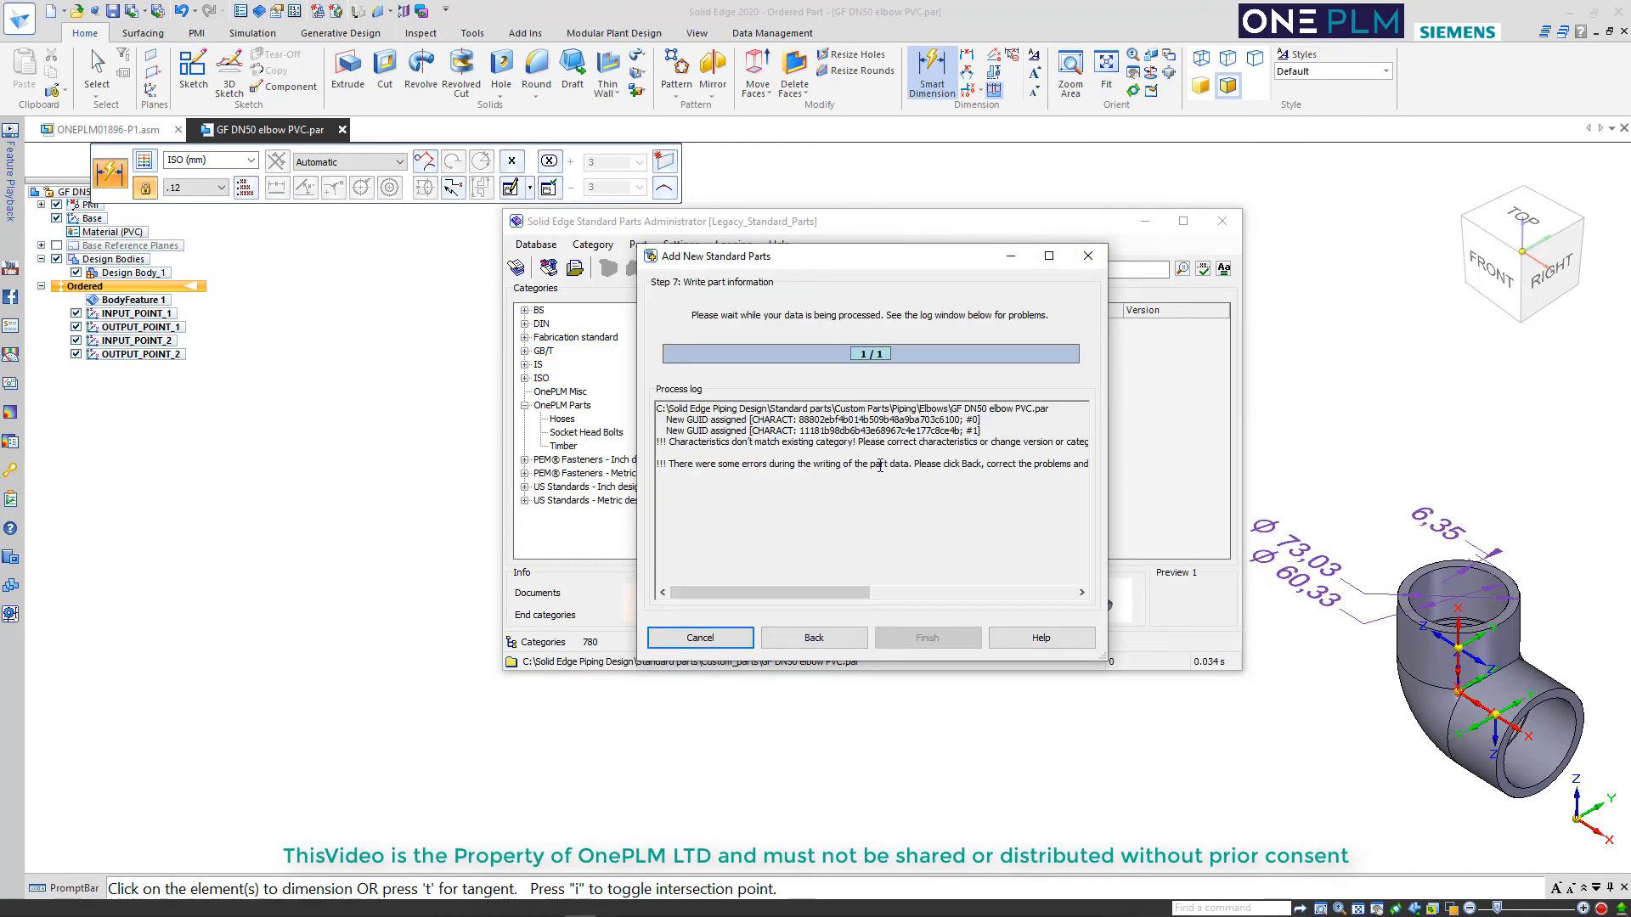
Return to the part values and review those entered for the elbow
click(824, 639)
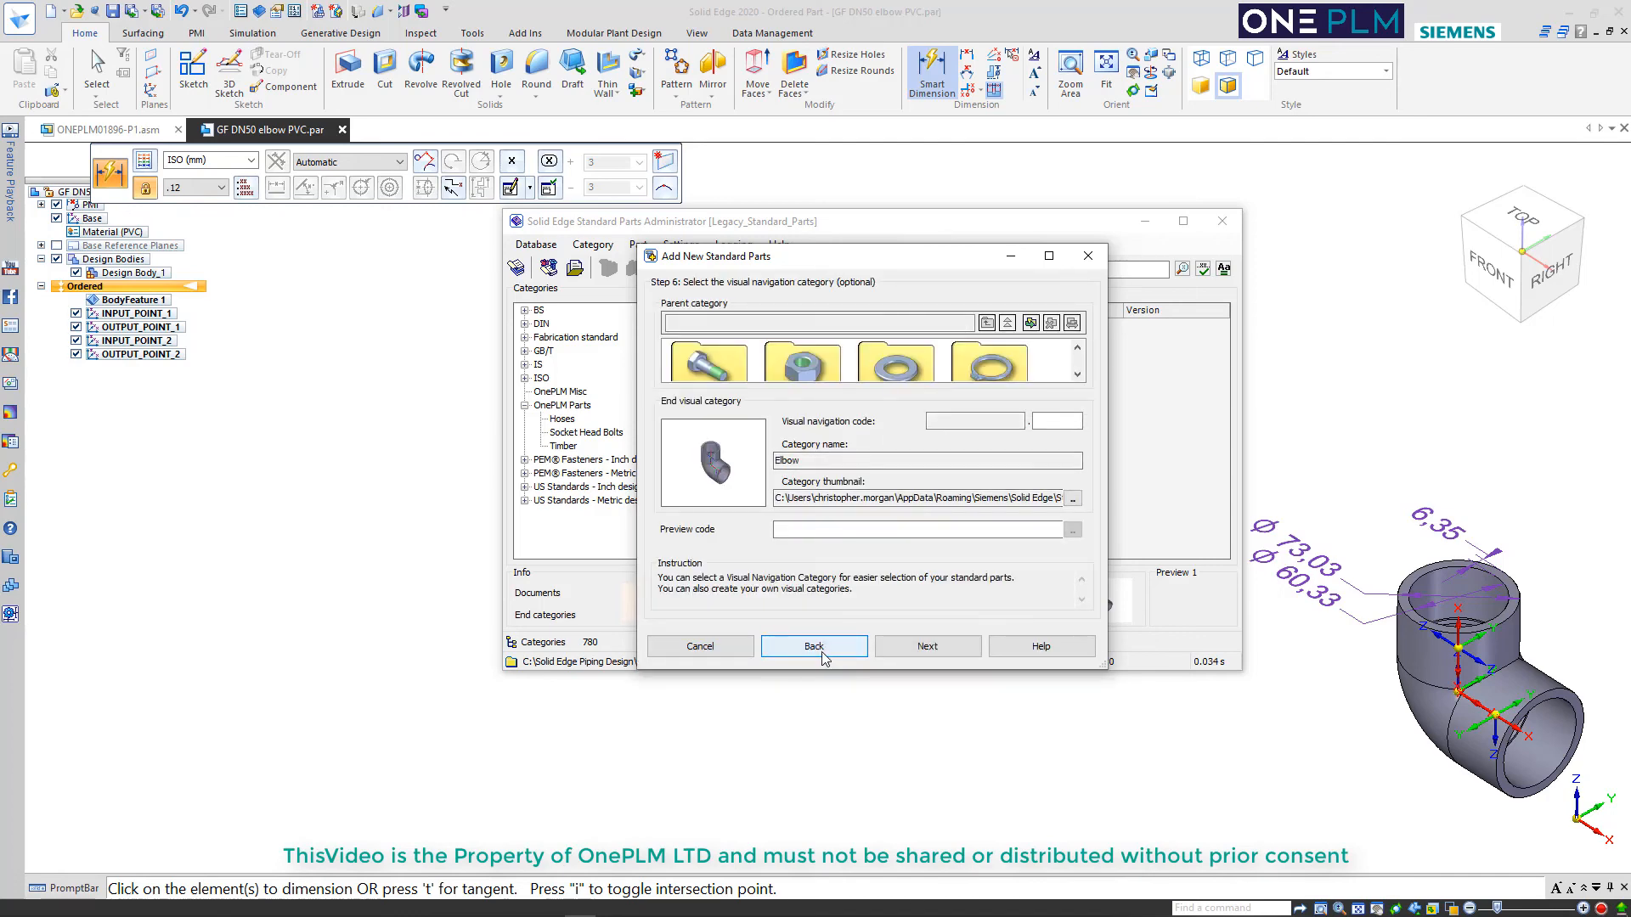
click(833, 650)
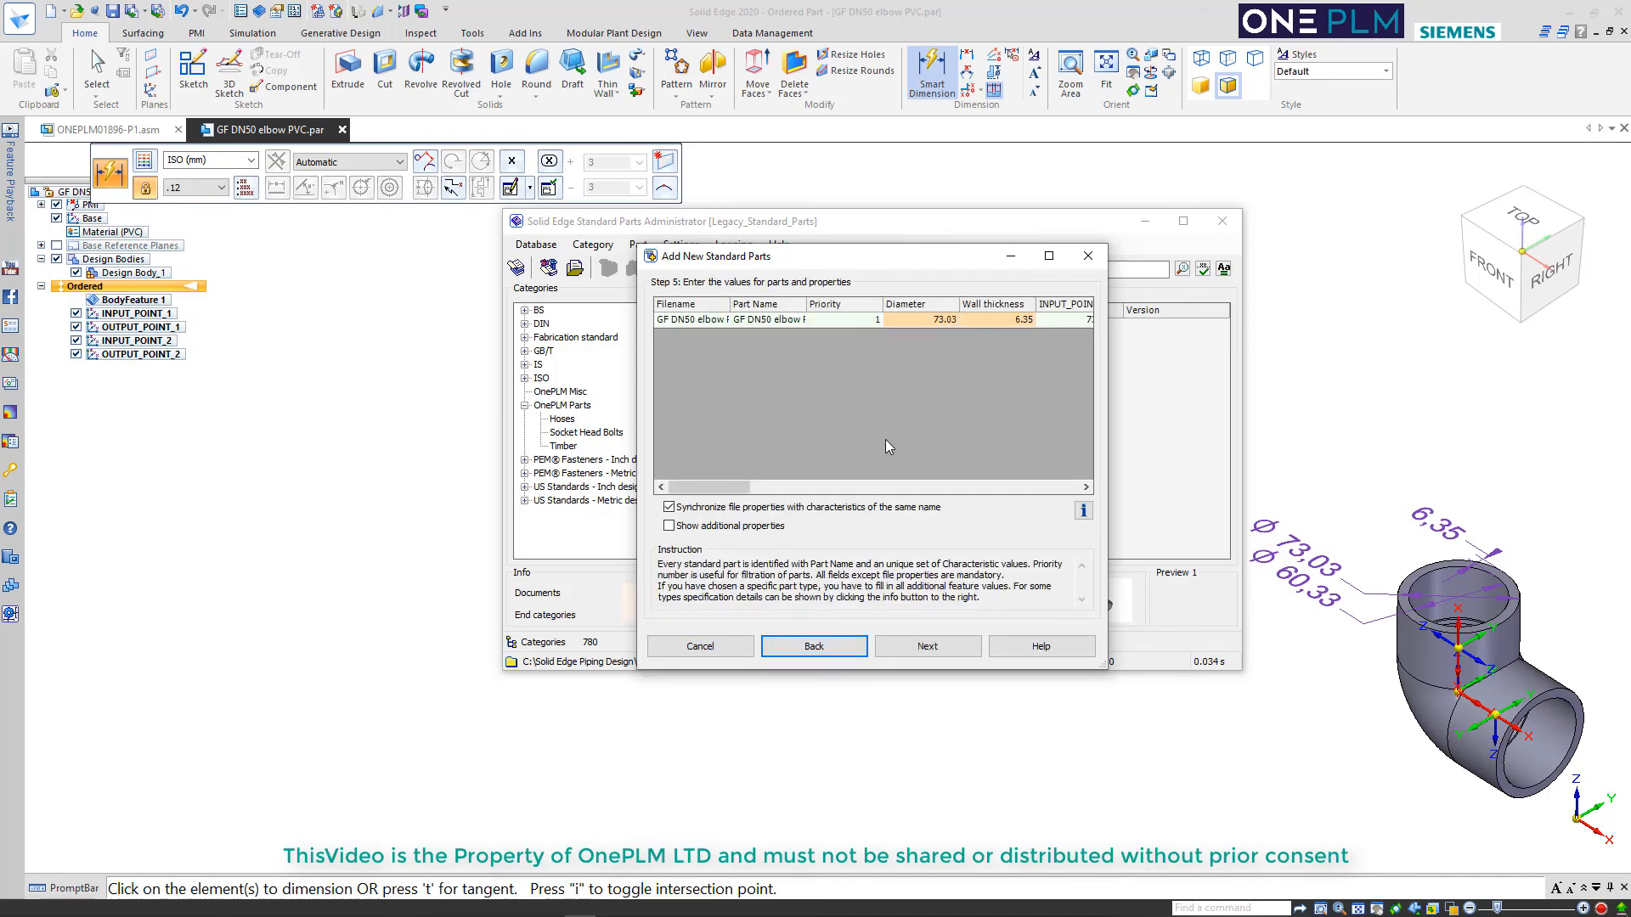
drag(741, 489, 788, 480)
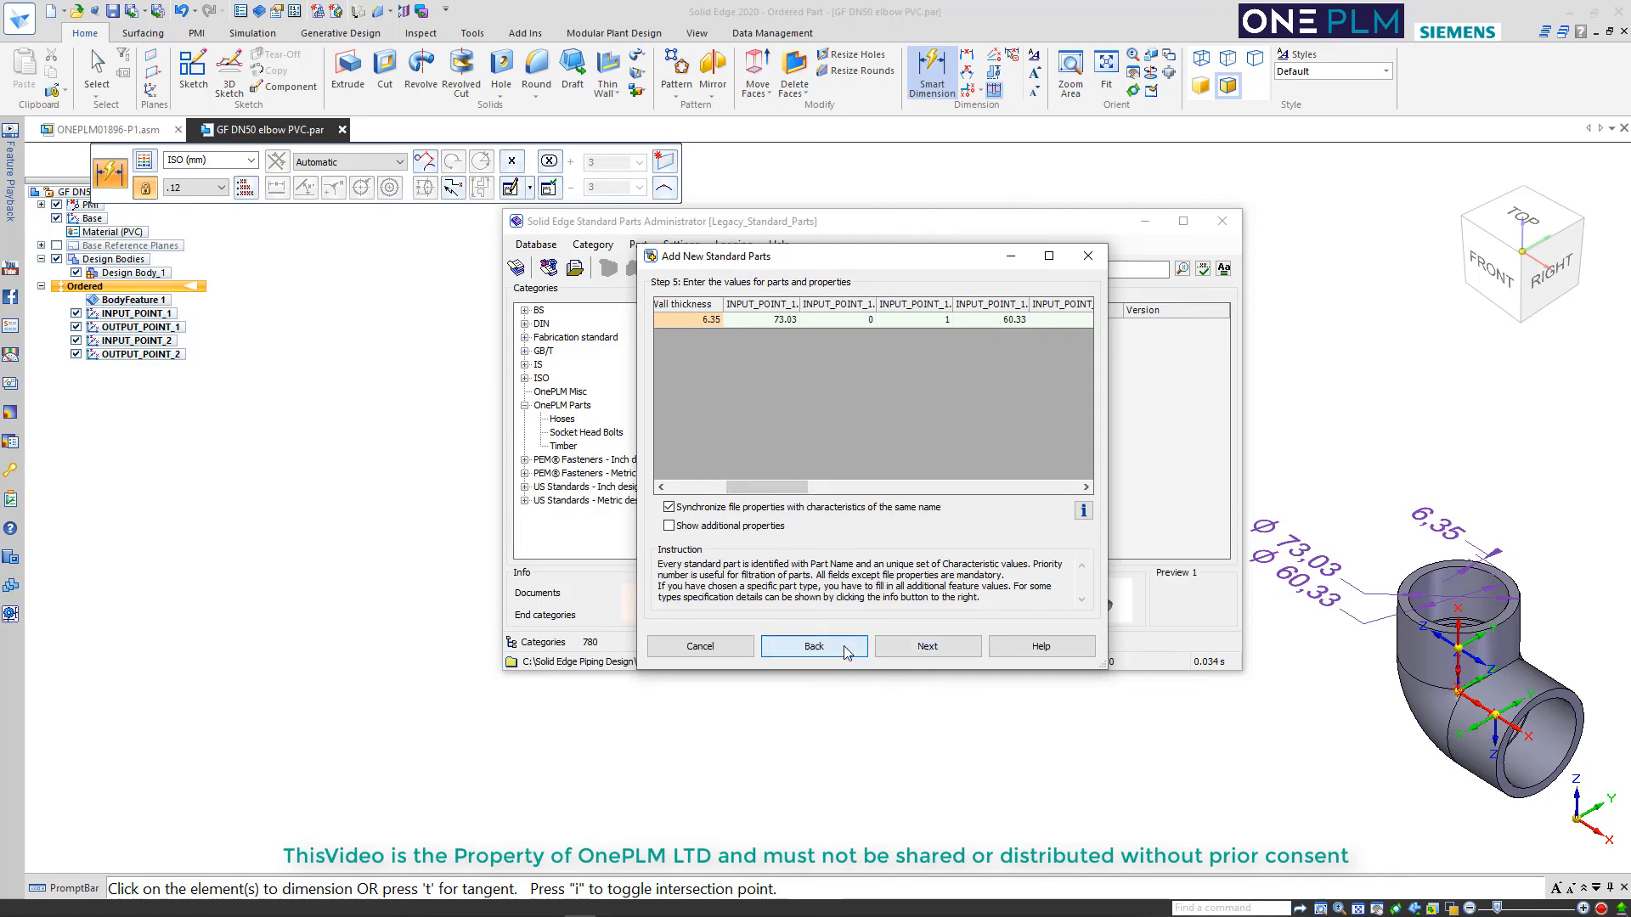
Reselect the Elbow category under Piping and try to write the part information again
click(813, 646)
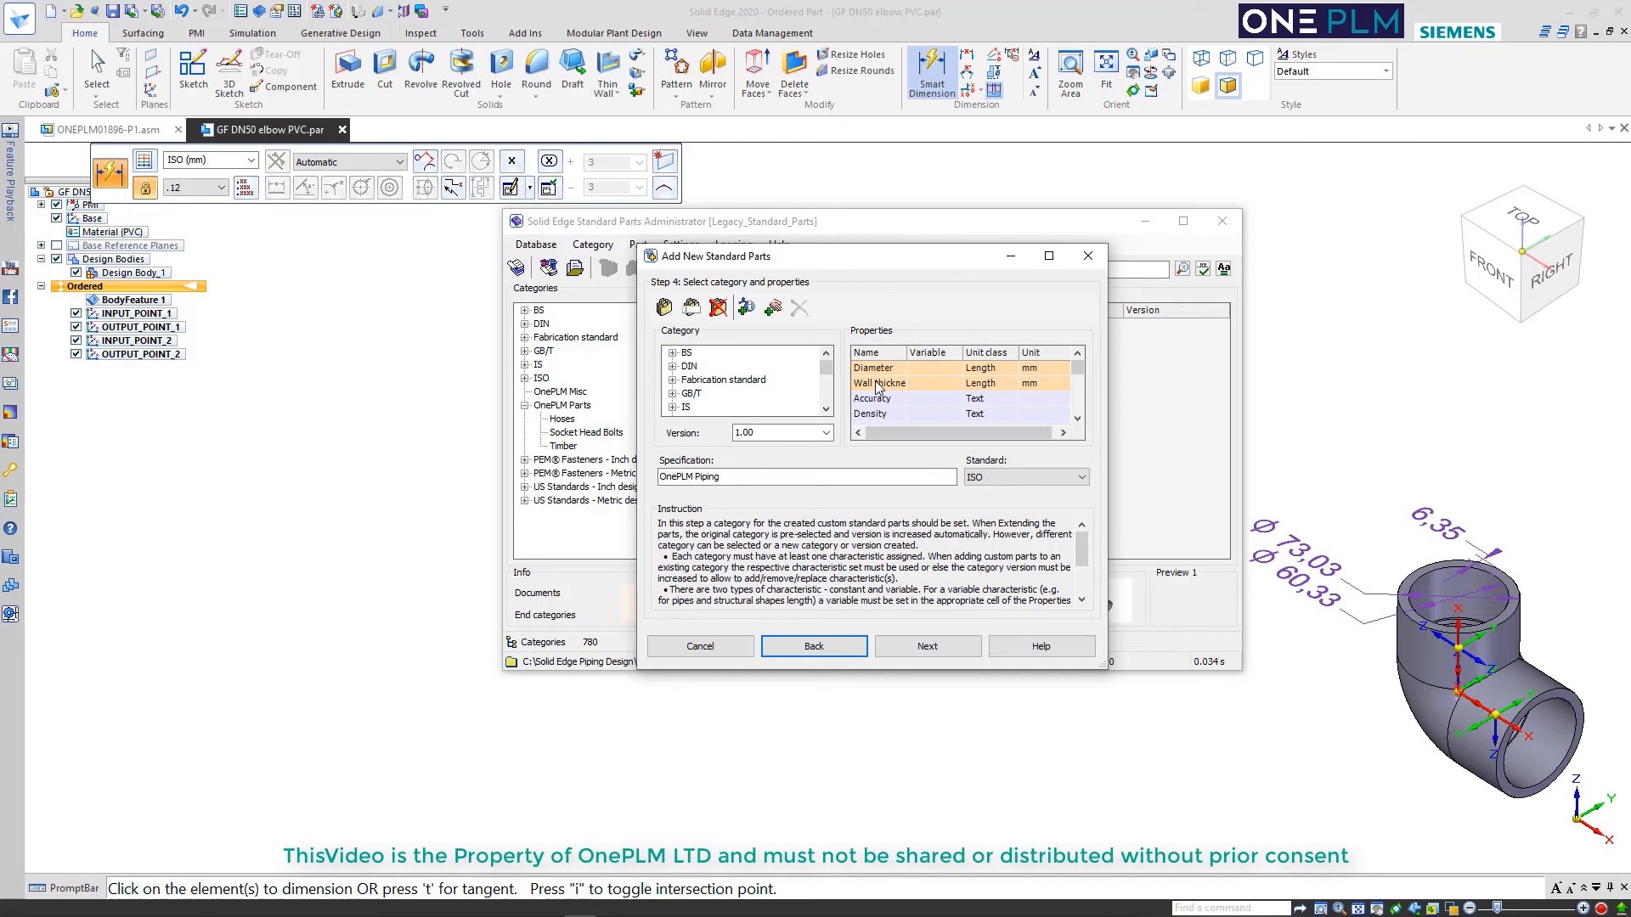
drag(826, 368, 825, 394)
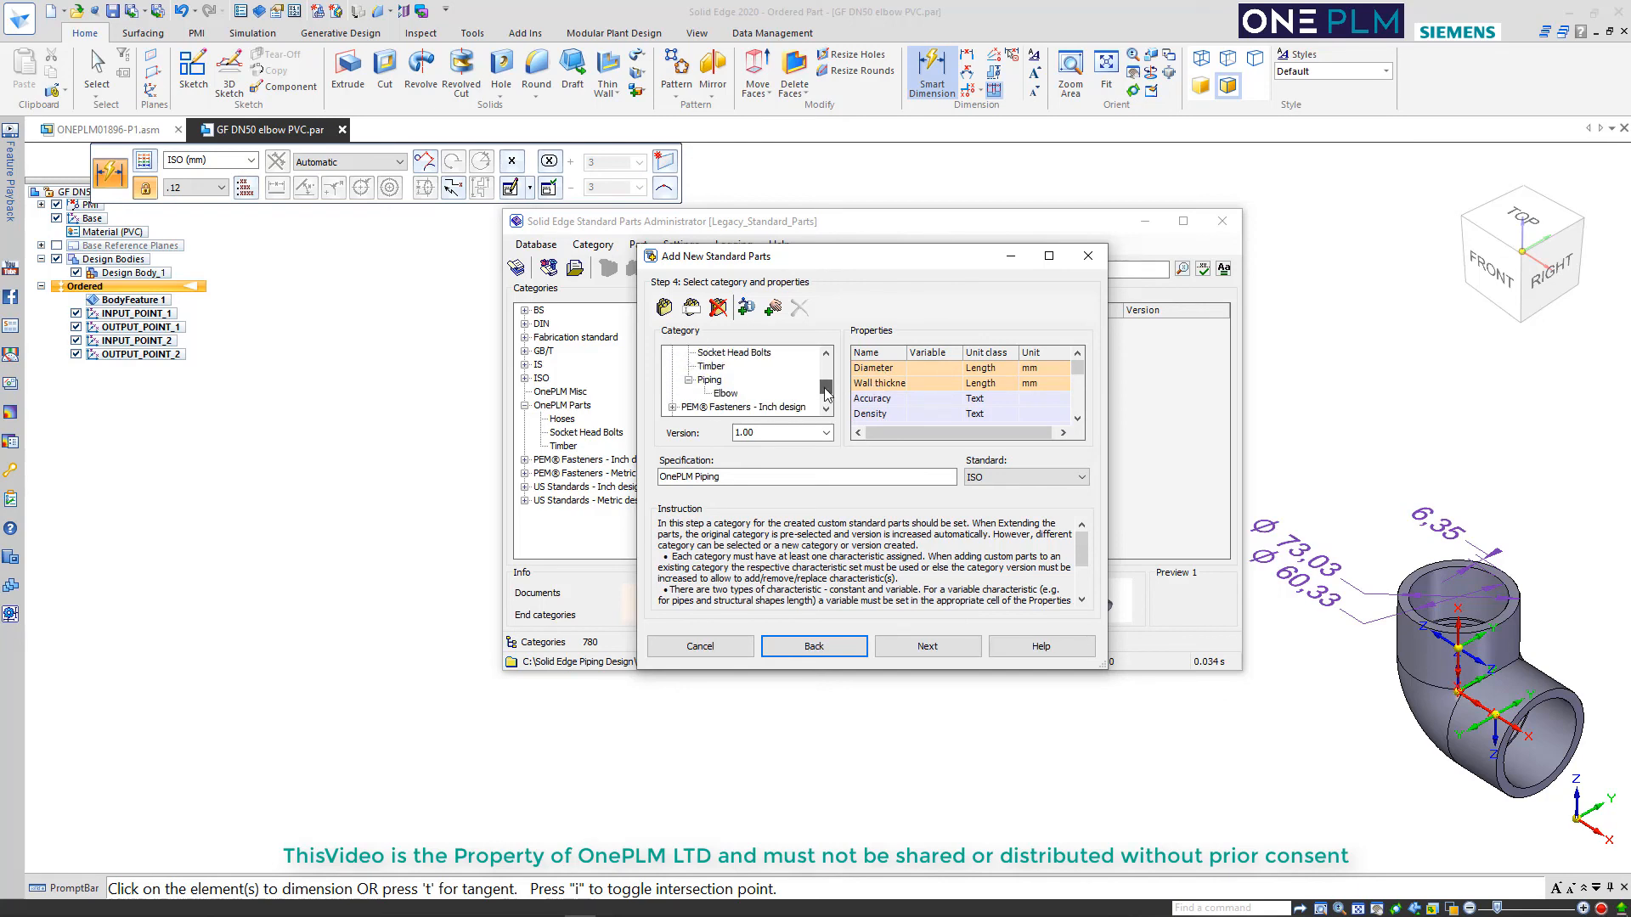
click(726, 394)
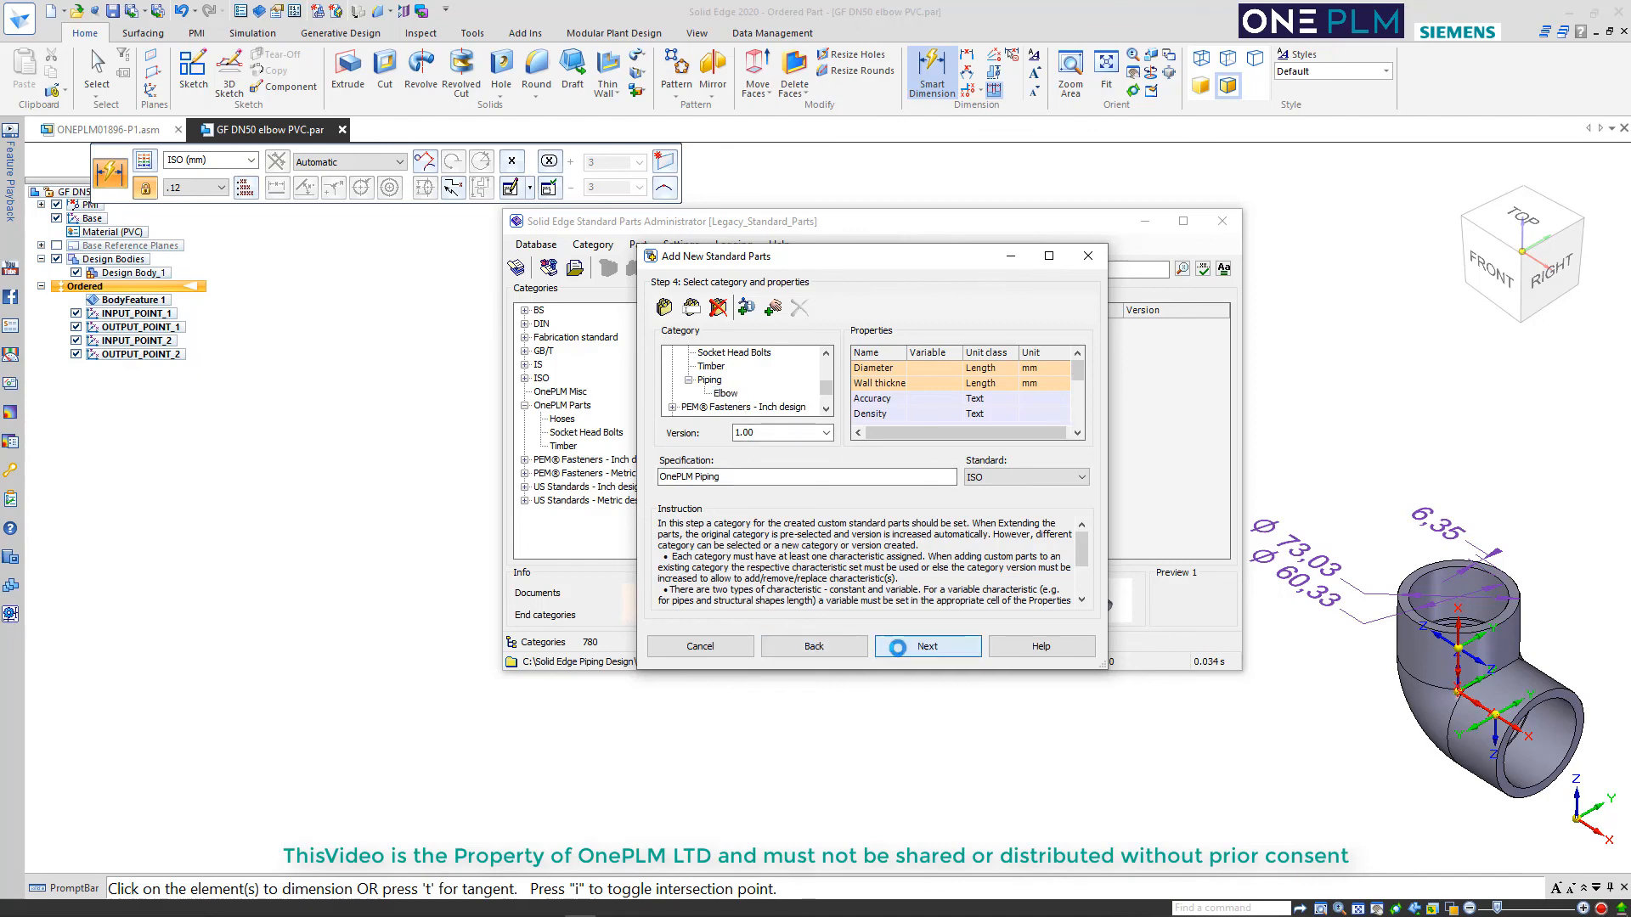
click(905, 652)
click(909, 652)
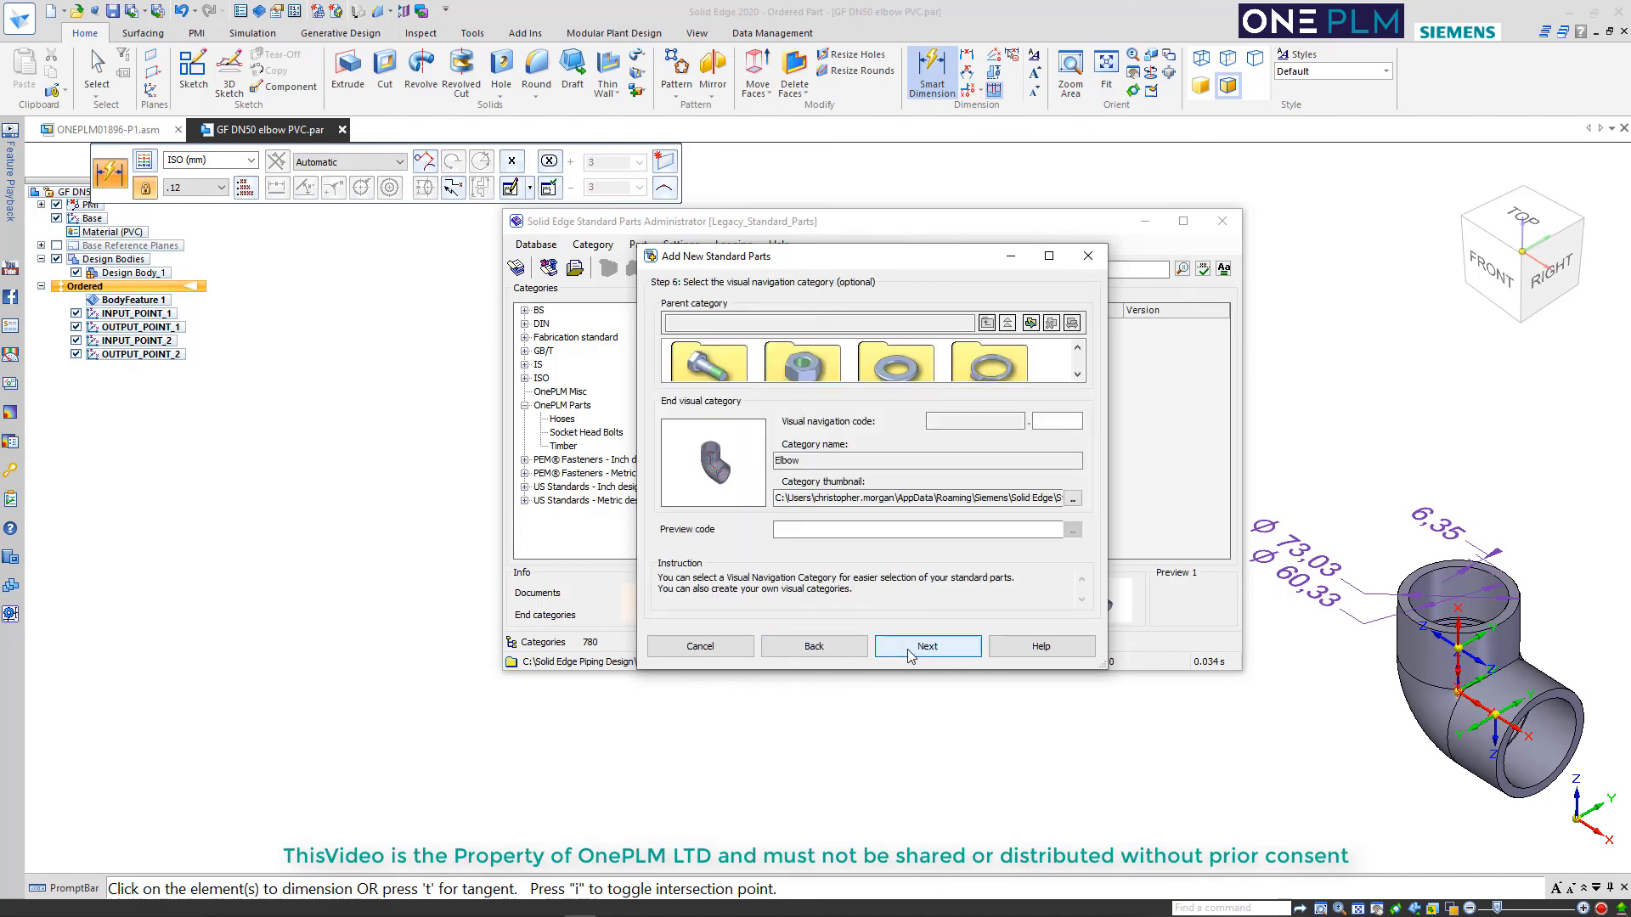
click(917, 650)
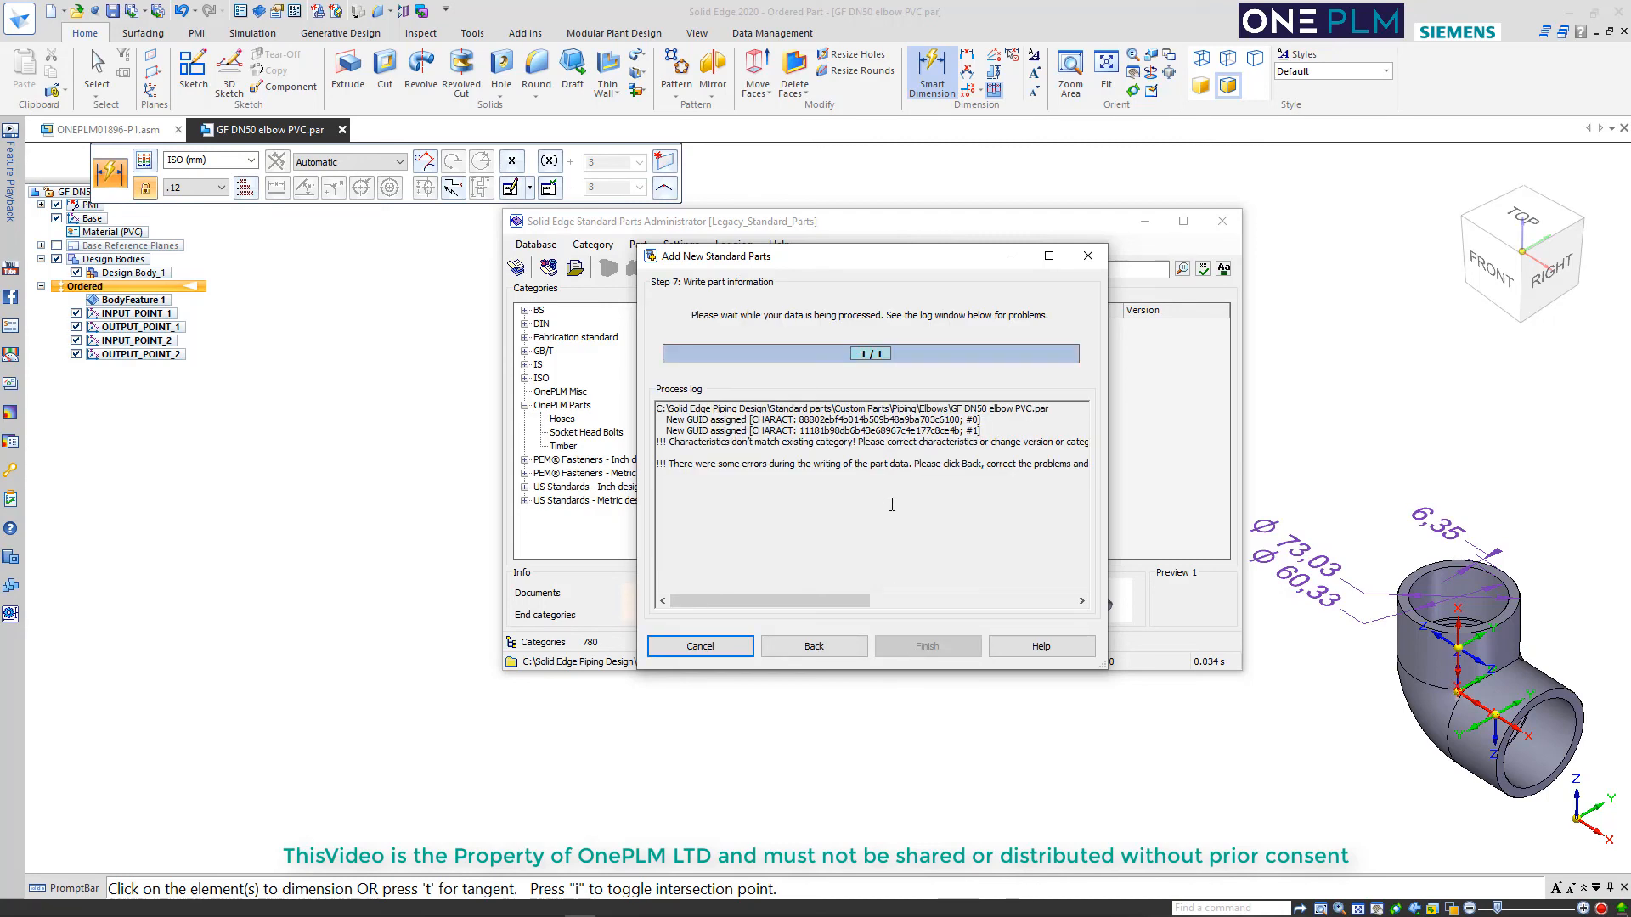
Return to the category and properties selection and rename the new Elbow category under Piping to Elbow PVC
drag(815, 601, 898, 601)
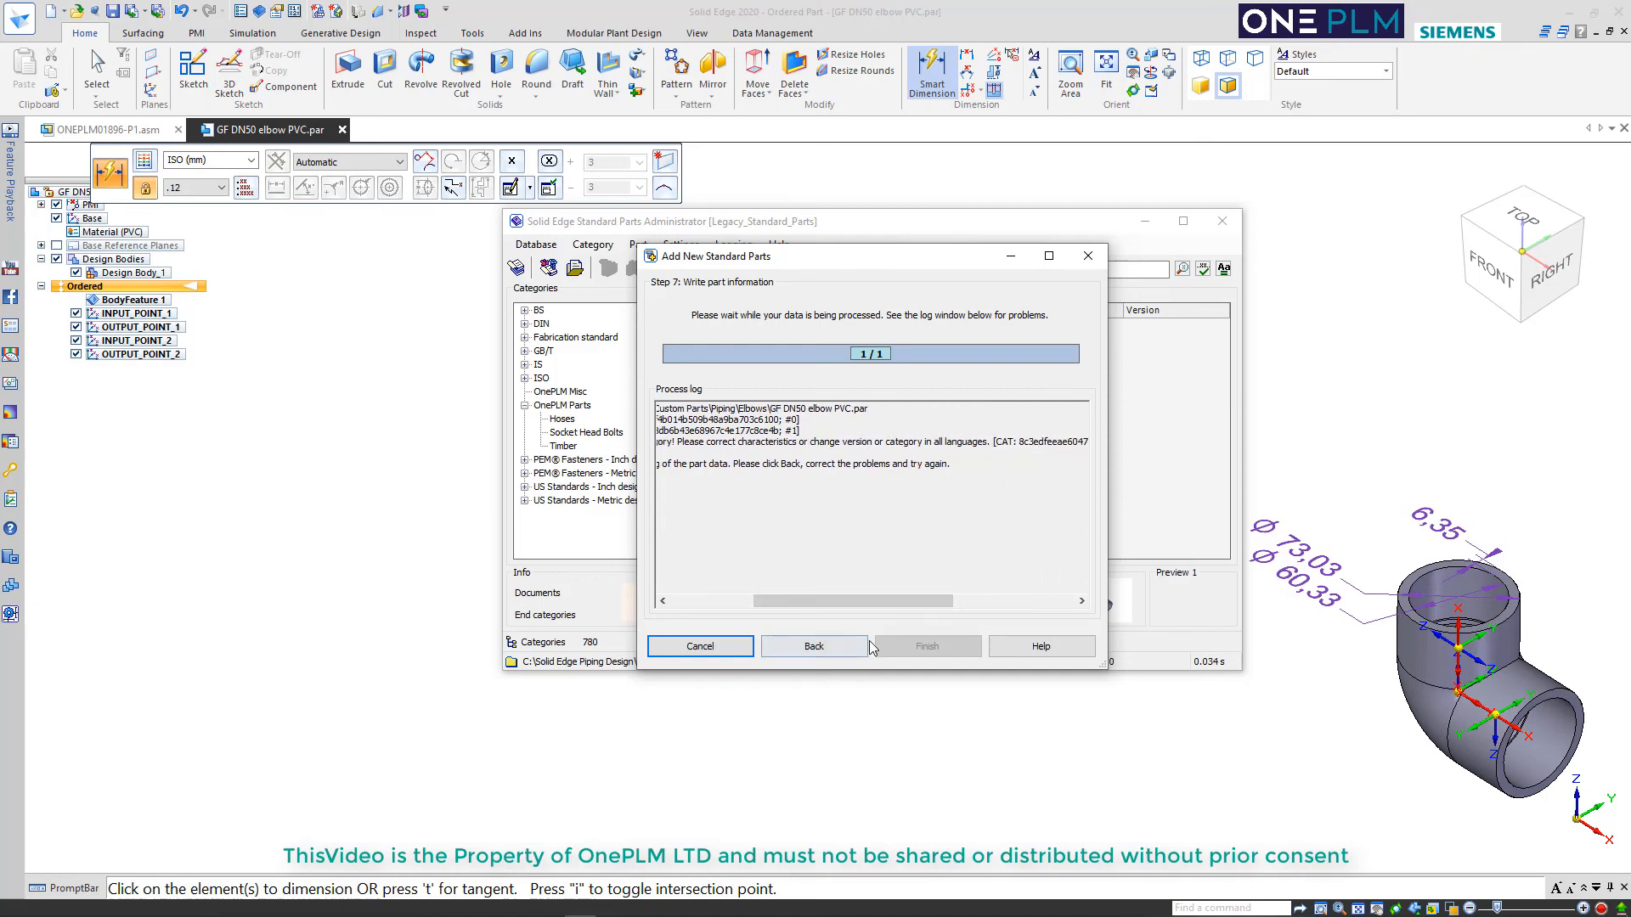
click(766, 648)
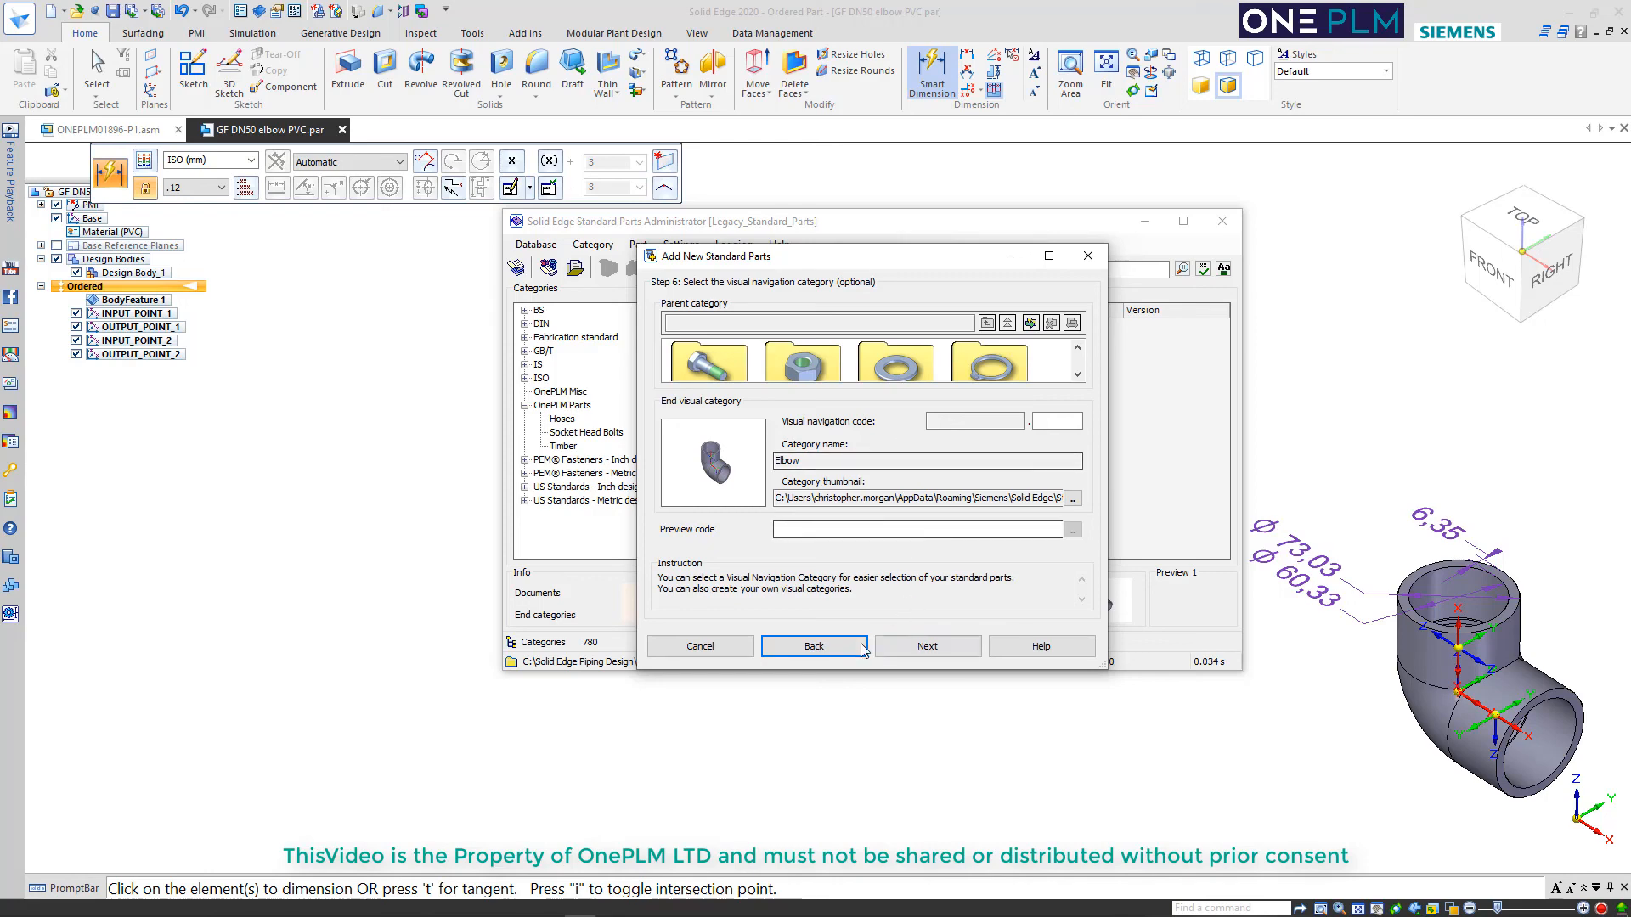
click(828, 647)
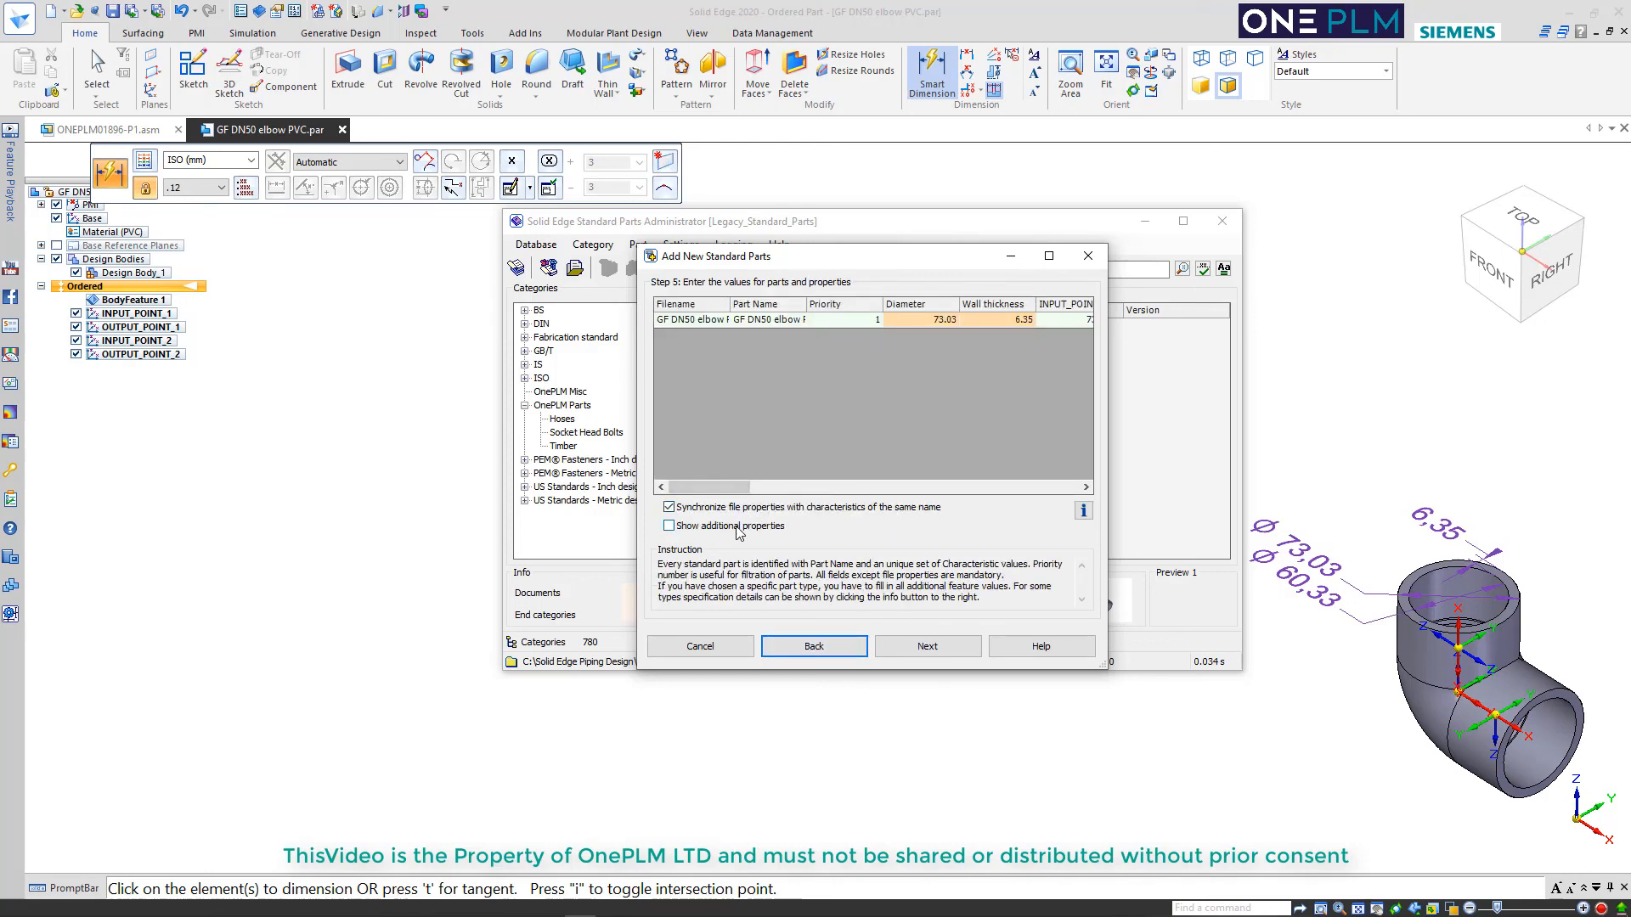
click(811, 646)
drag(825, 369, 826, 397)
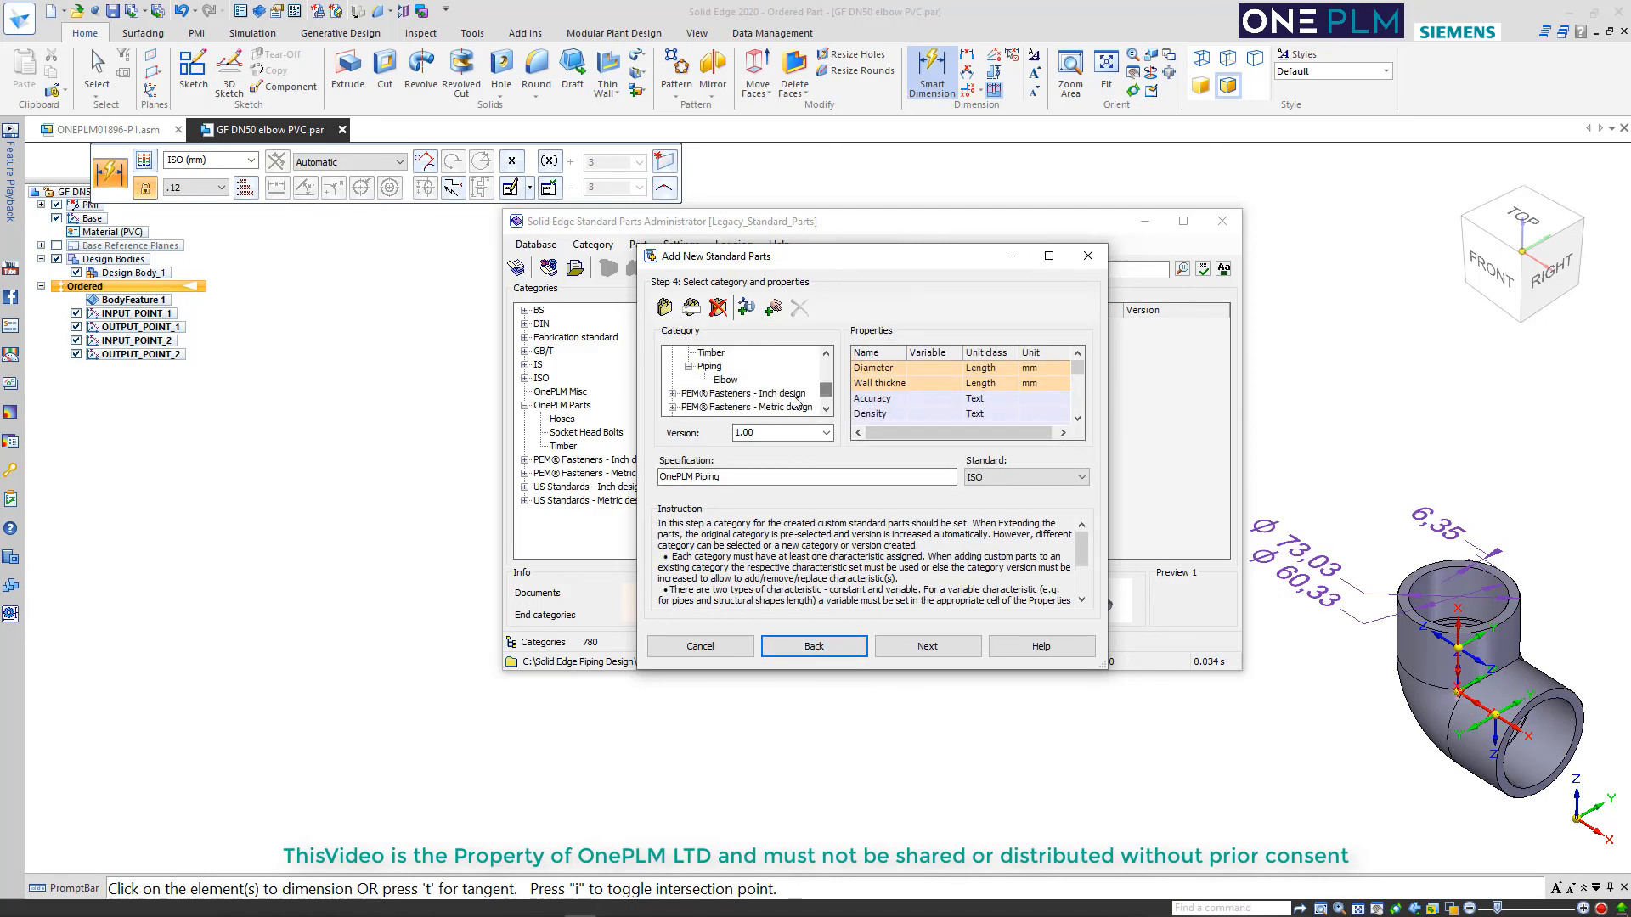
click(728, 384)
right_click(729, 384)
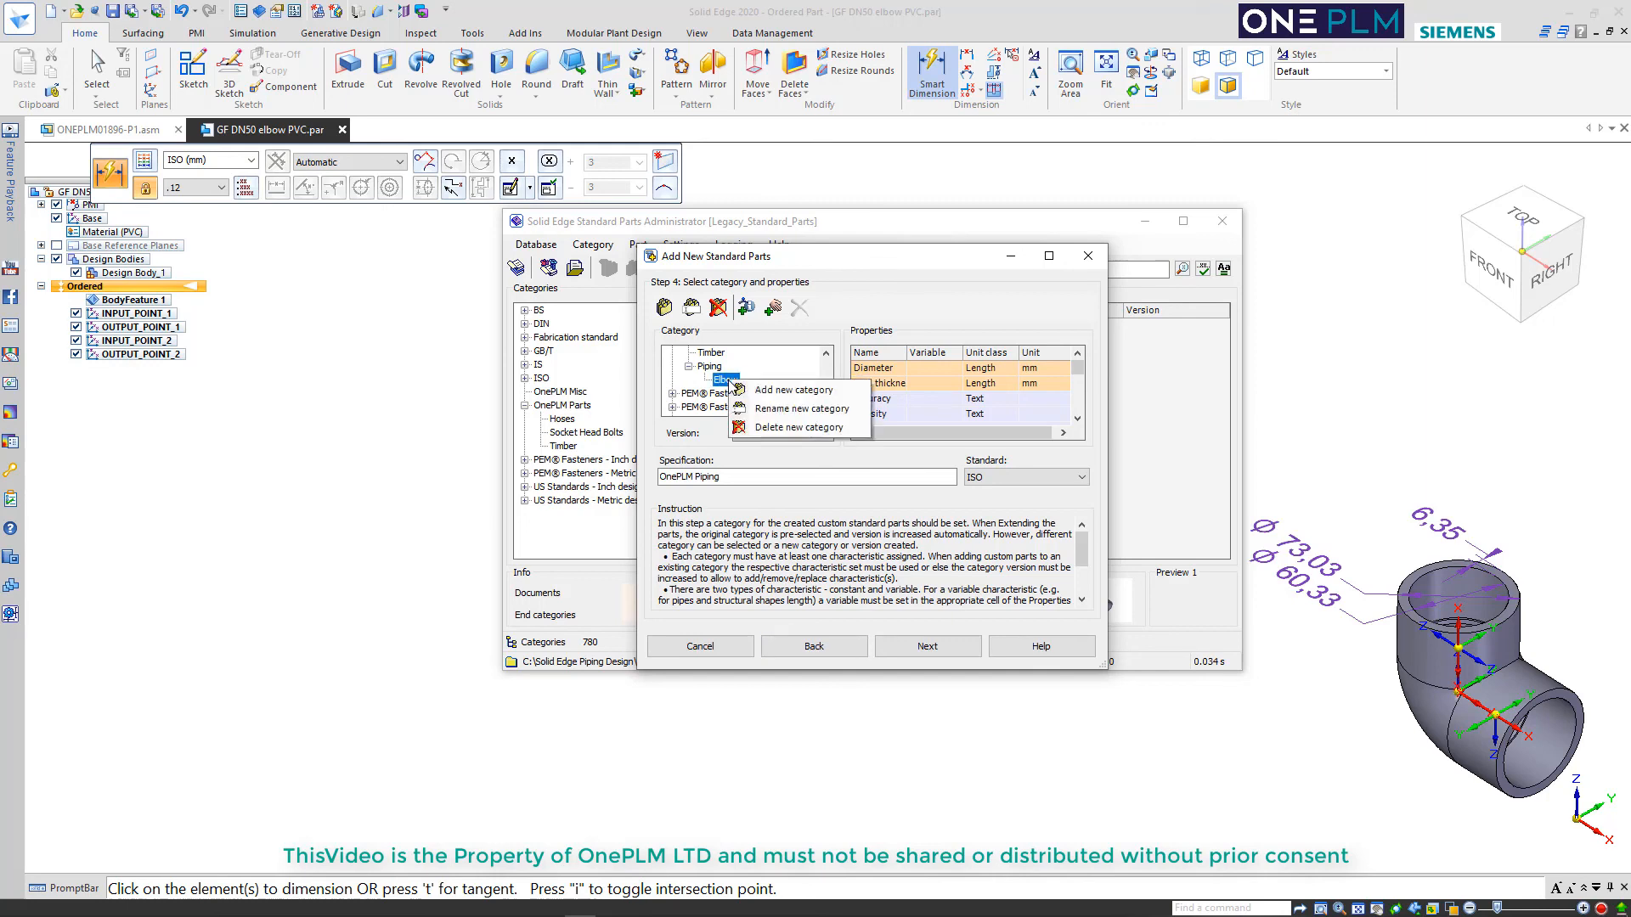
click(746, 388)
click(741, 382)
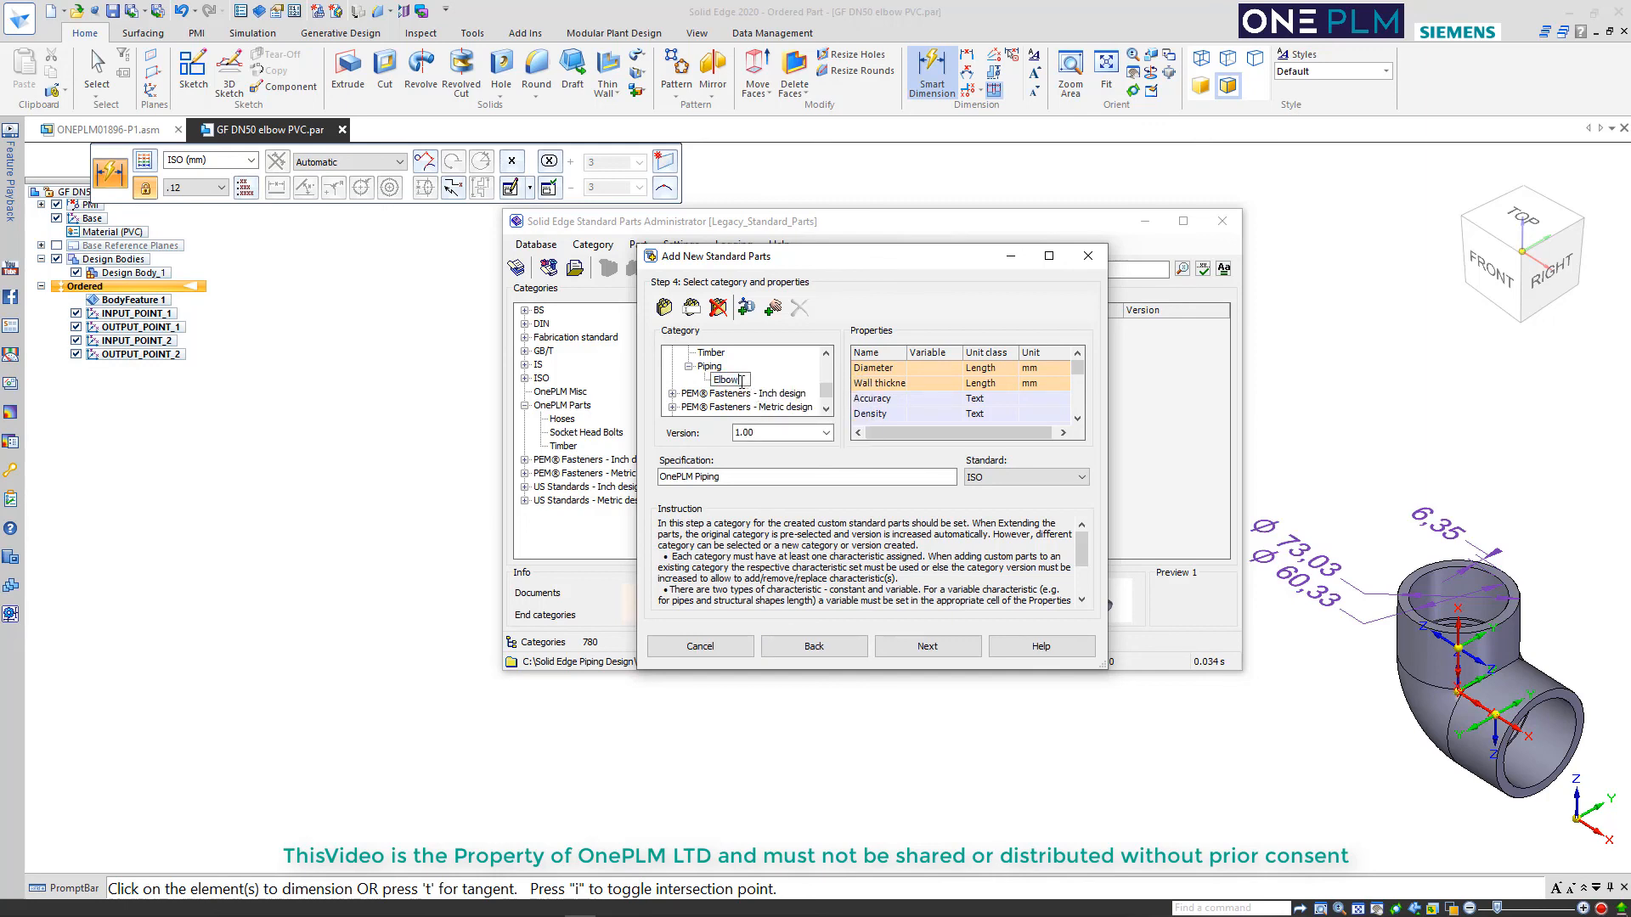
text(PVC)
Write the elbow's part information with the existing values and finish adding it to the standard parts database
click(925, 651)
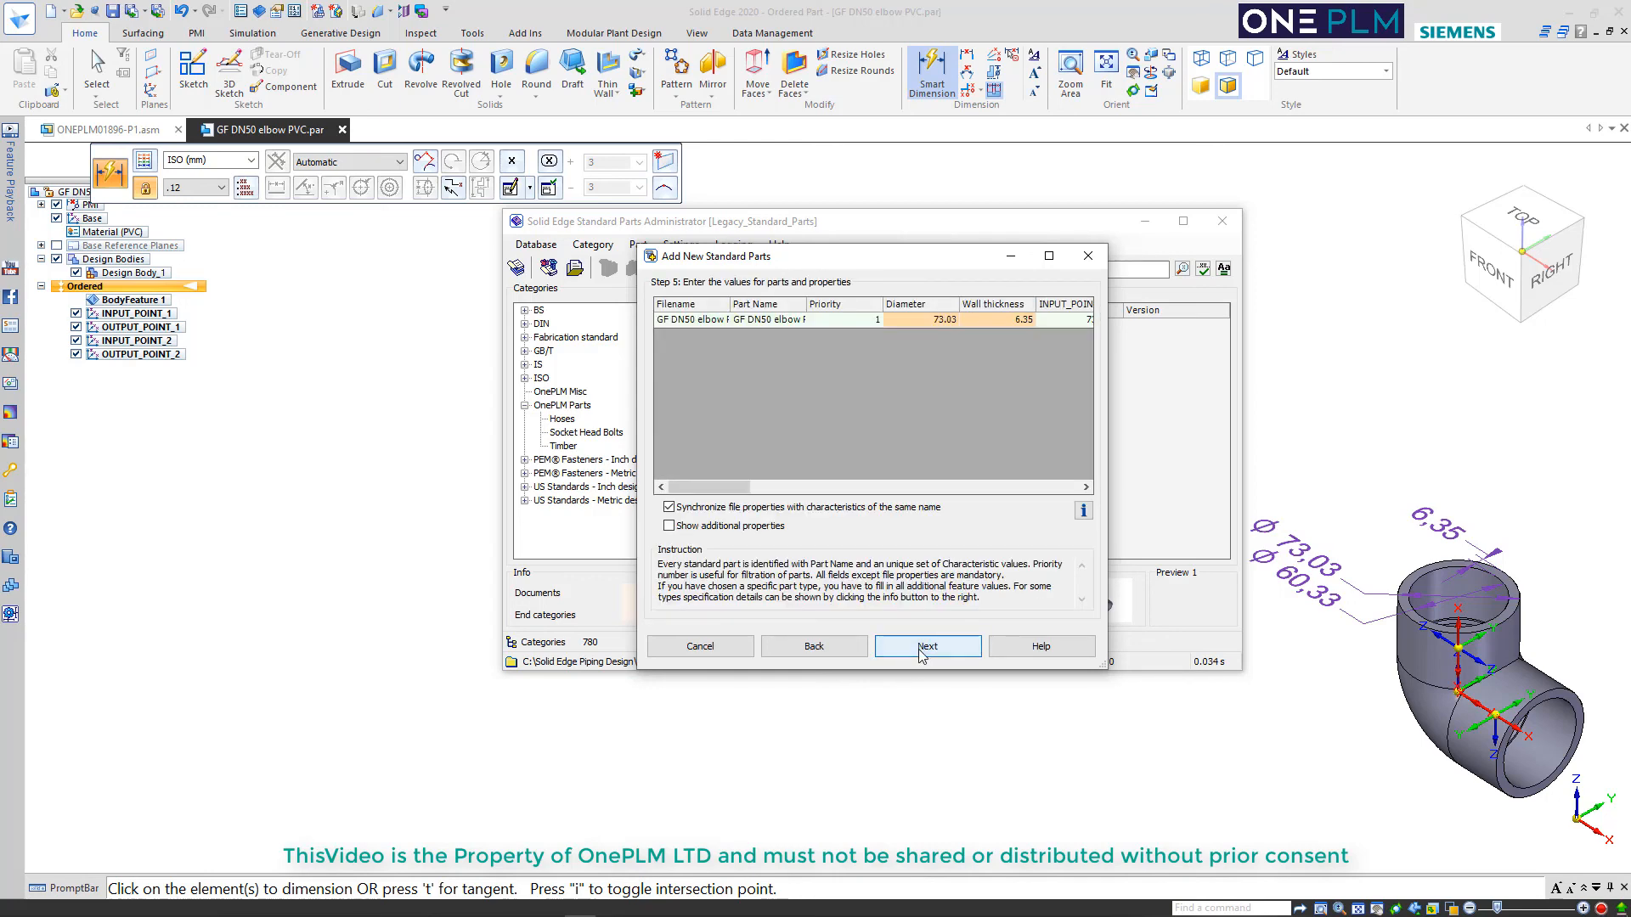
click(925, 651)
click(925, 648)
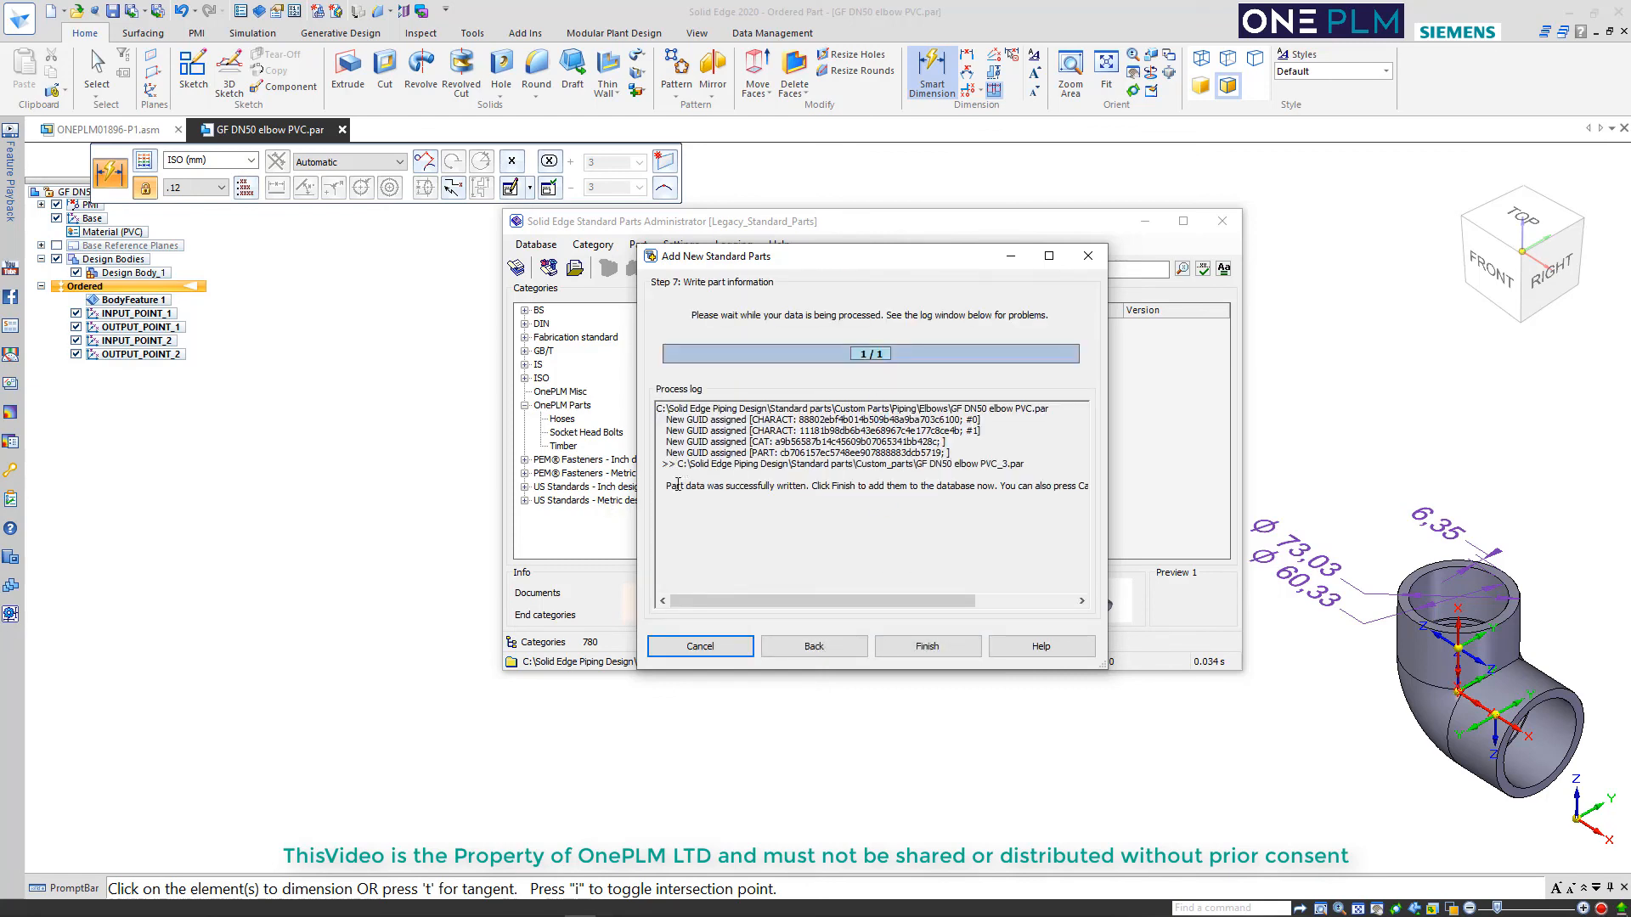
click(927, 647)
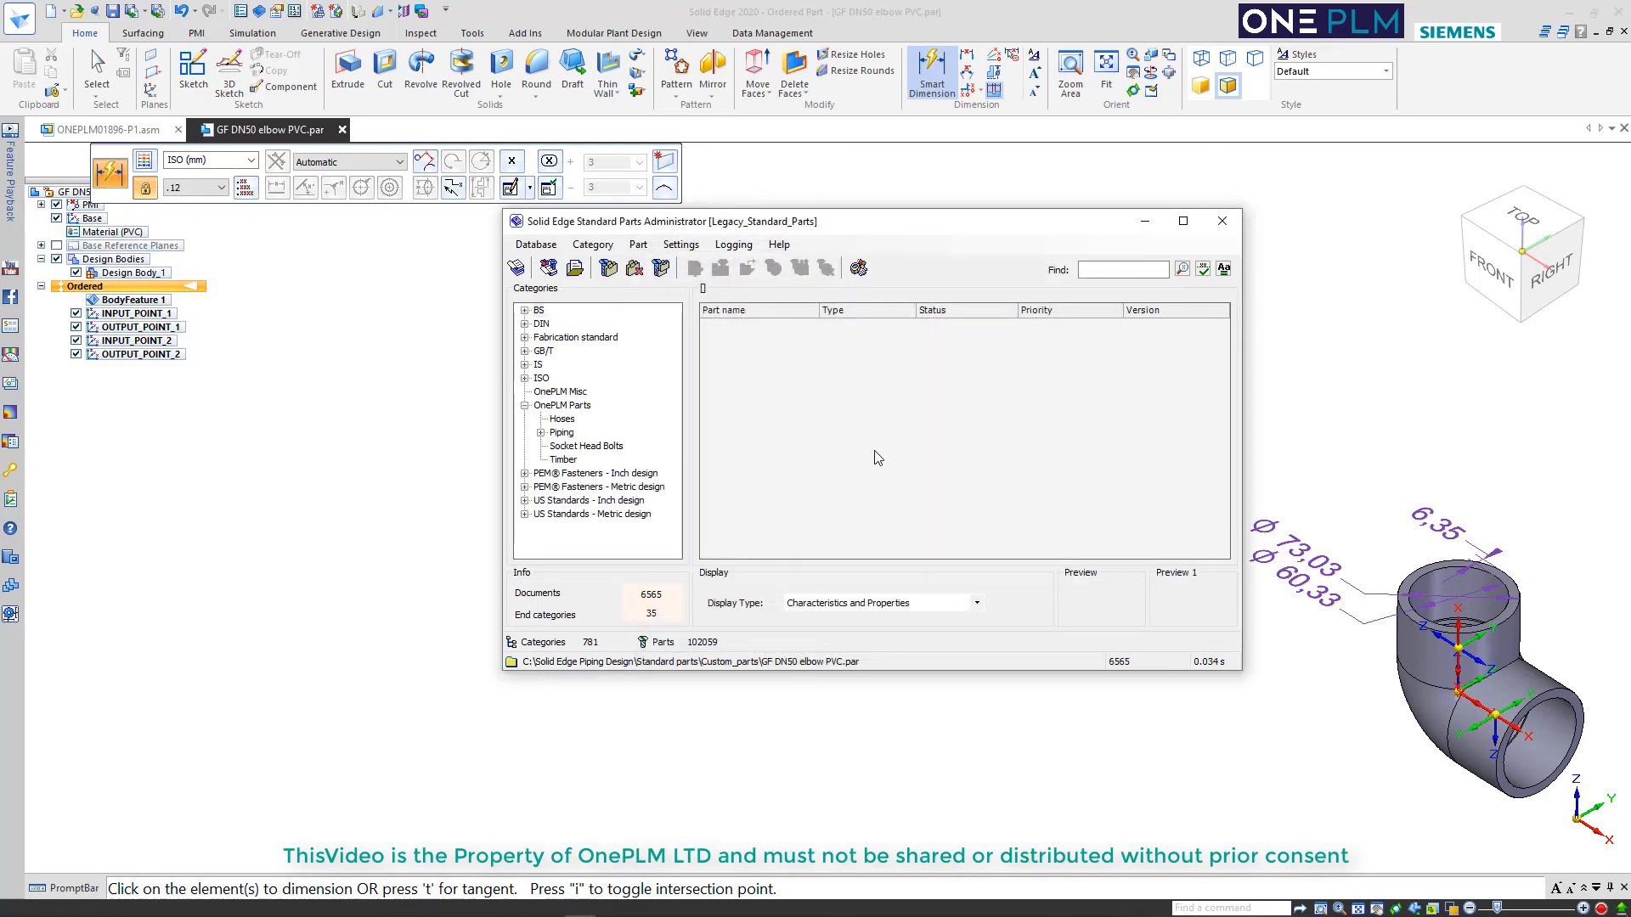
Open the Elbow PVC category under OnePLM Parts, Piping, and select the GF DN50 elbow PVC part
double_click(559, 433)
click(578, 447)
click(853, 331)
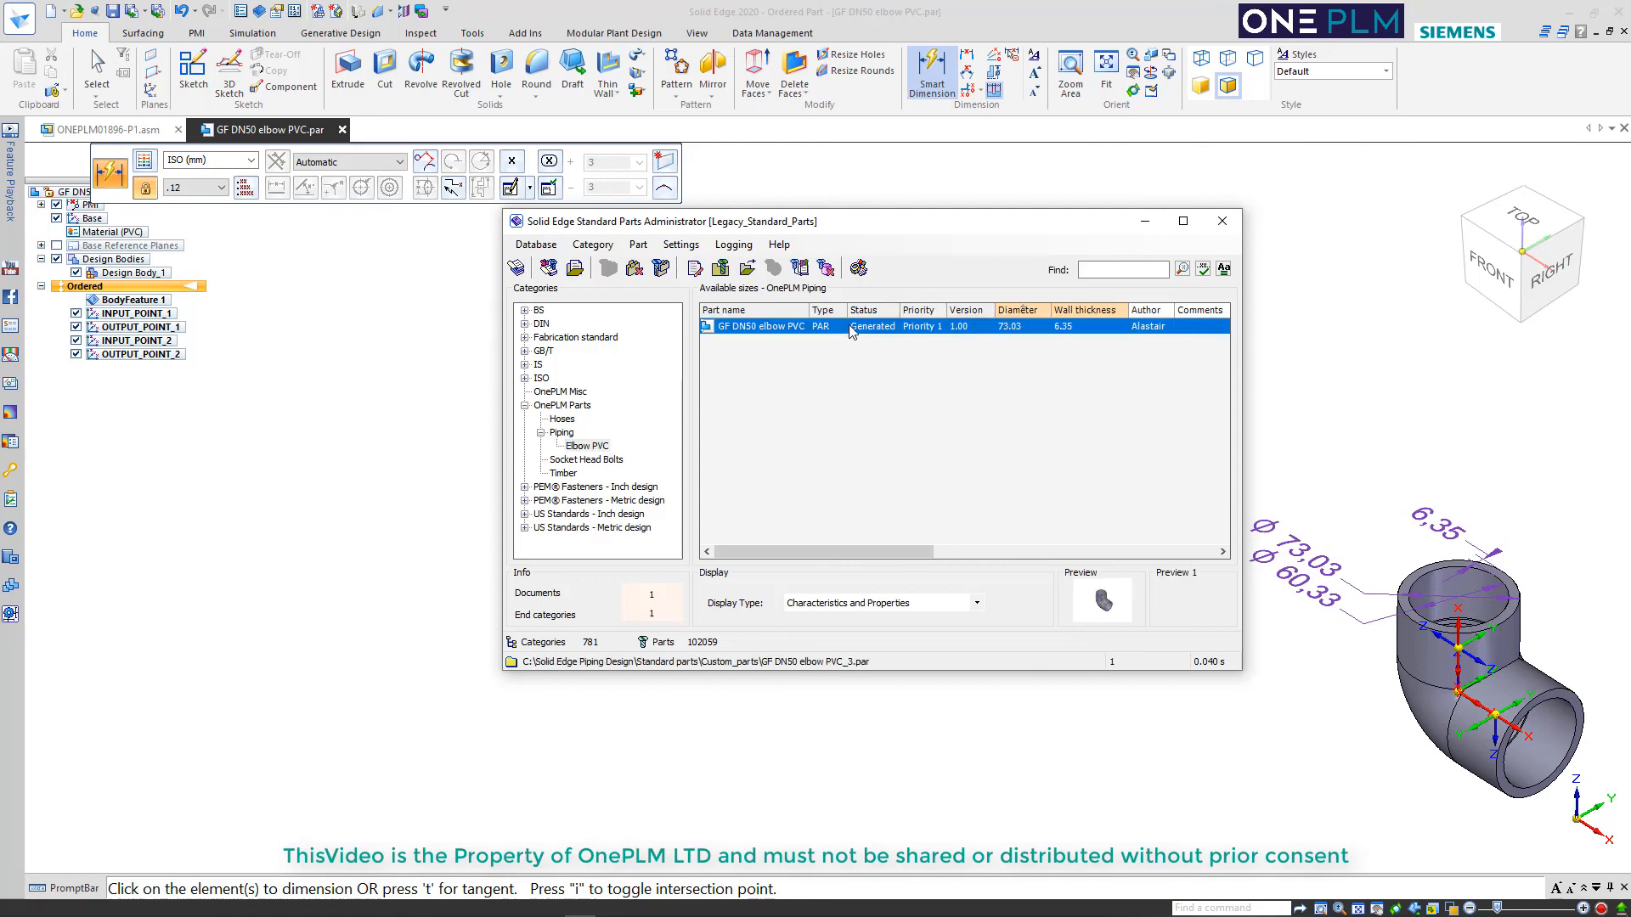